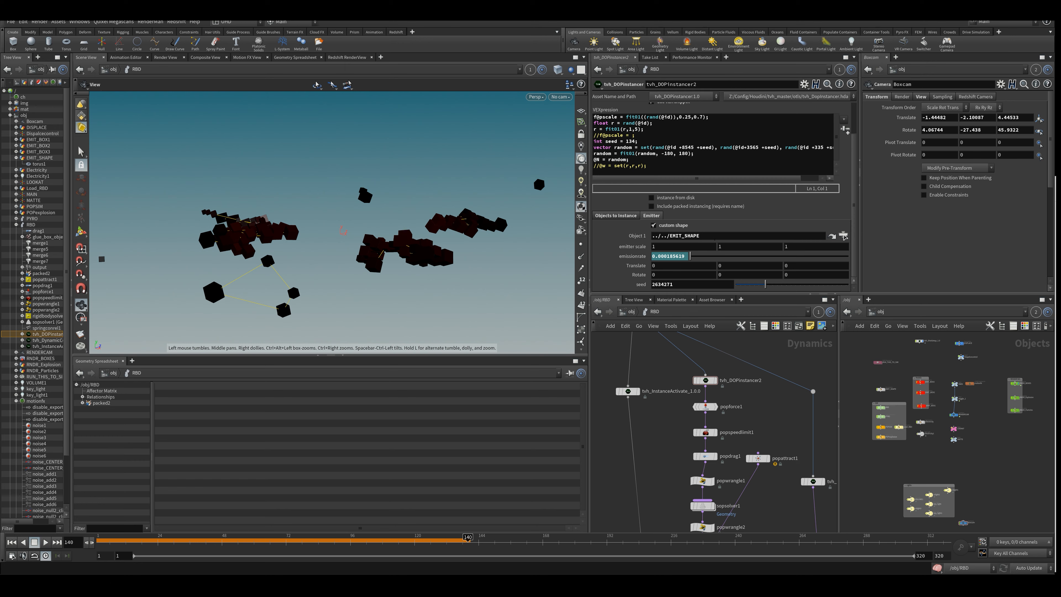
Link the scene view to the object level and display EMIT_SHAPE in wireframe.
middle_drag(912, 436, 932, 436)
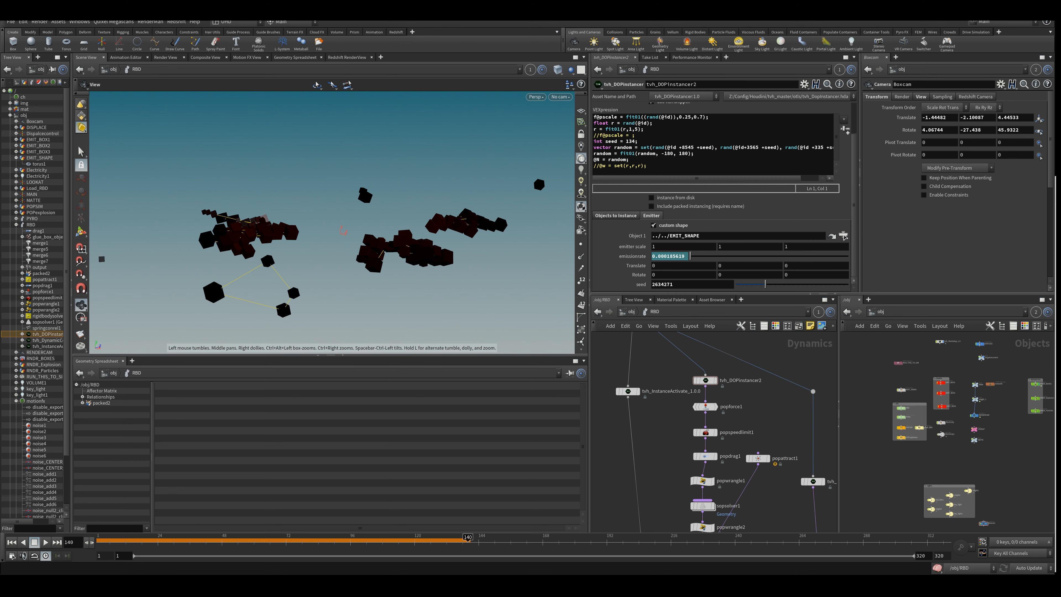
click(530, 69)
click(547, 125)
scroll(907, 452, up, 3)
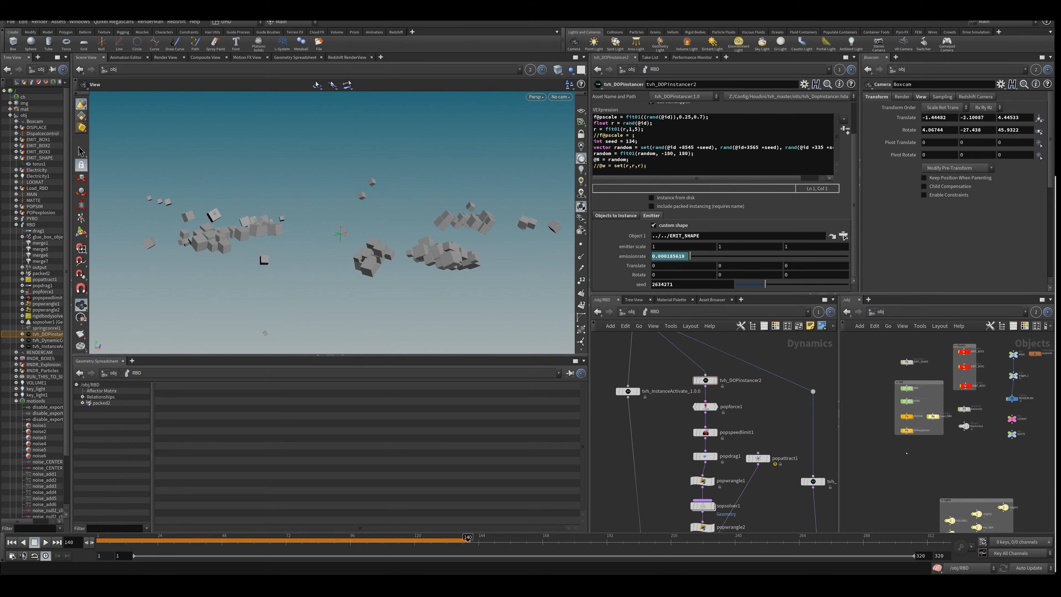
scroll(955, 356, up, 2)
click(894, 401)
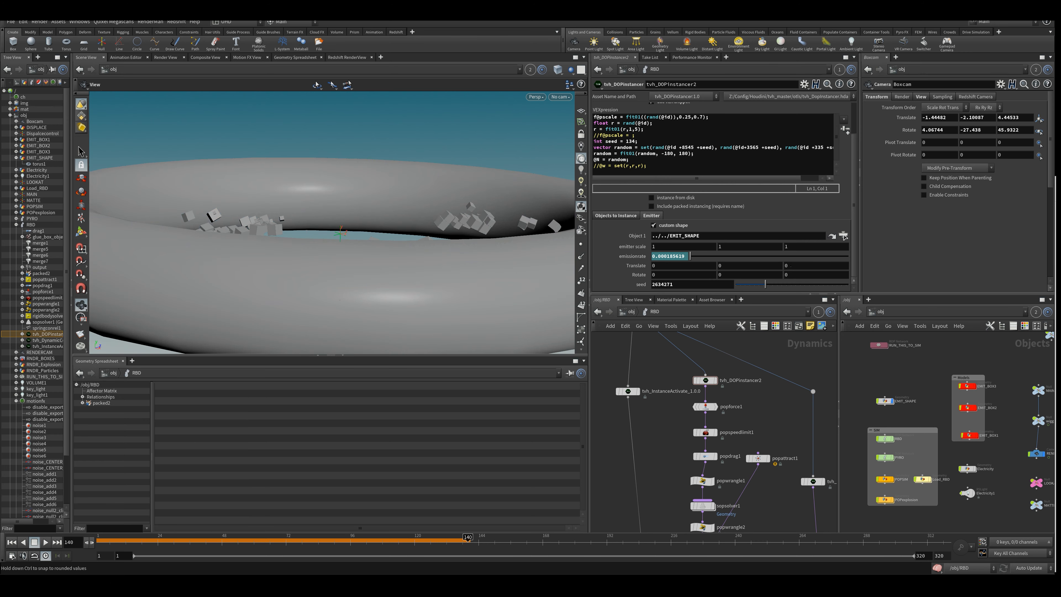
key(w)
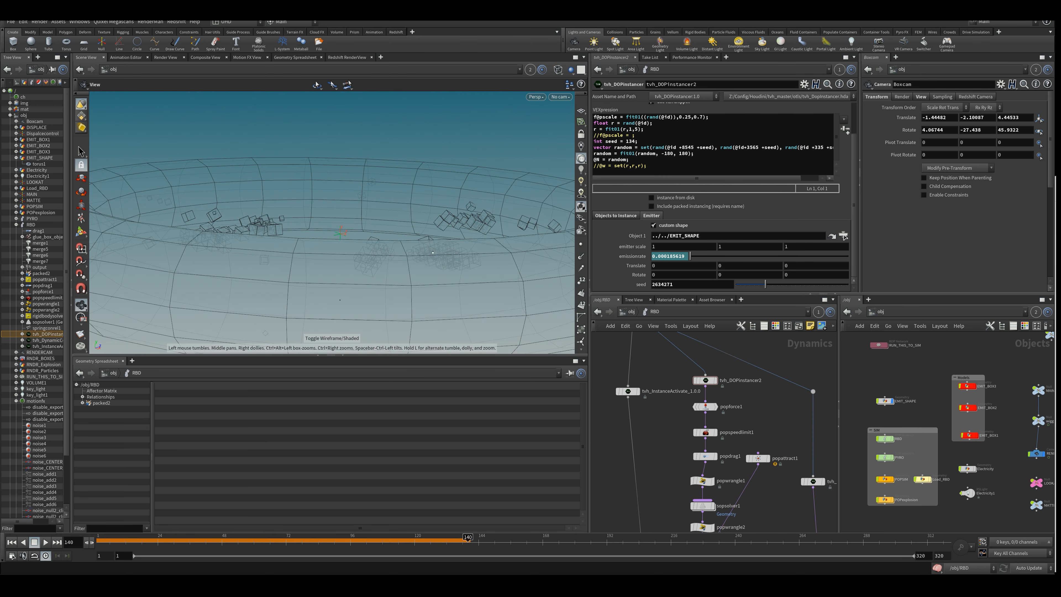
Link the scene view back to the RBD network, play the simulation against EMIT_SHAPE, and hide that object.
key(ctrl+Up)
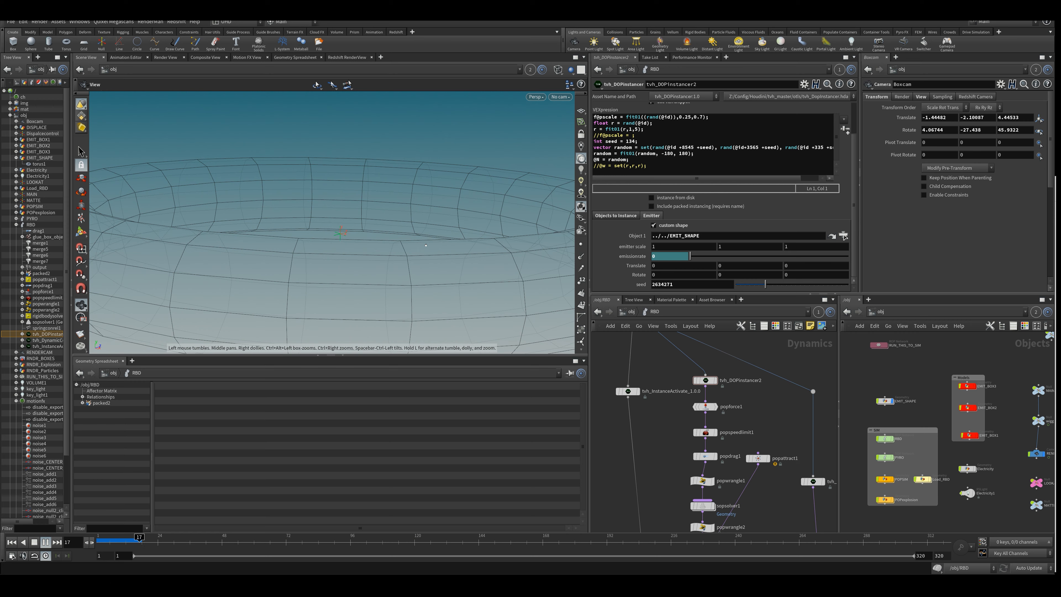
key(Escape)
click(530, 69)
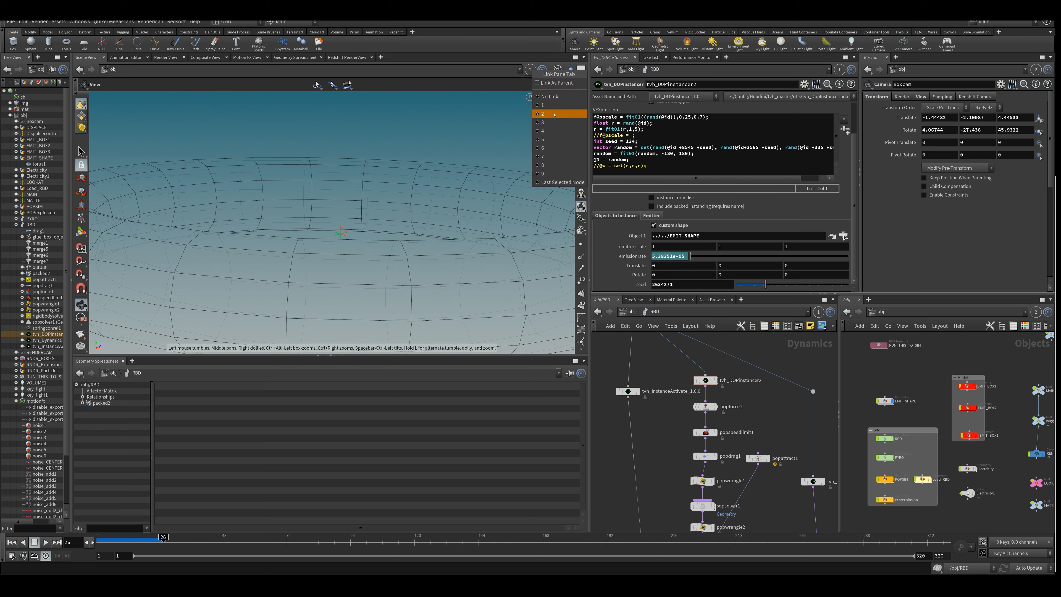
click(556, 105)
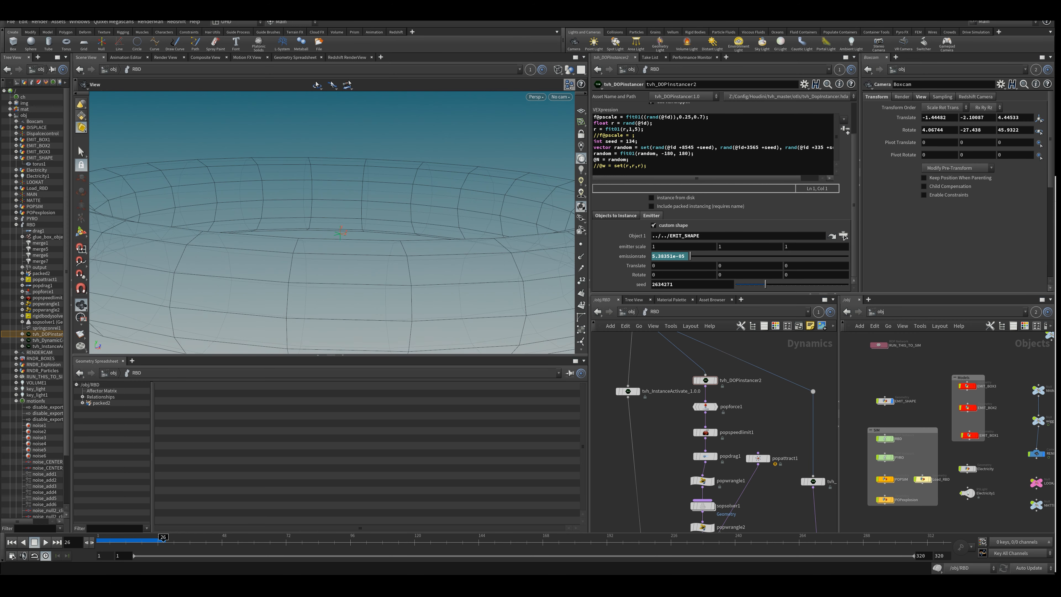
key(Up)
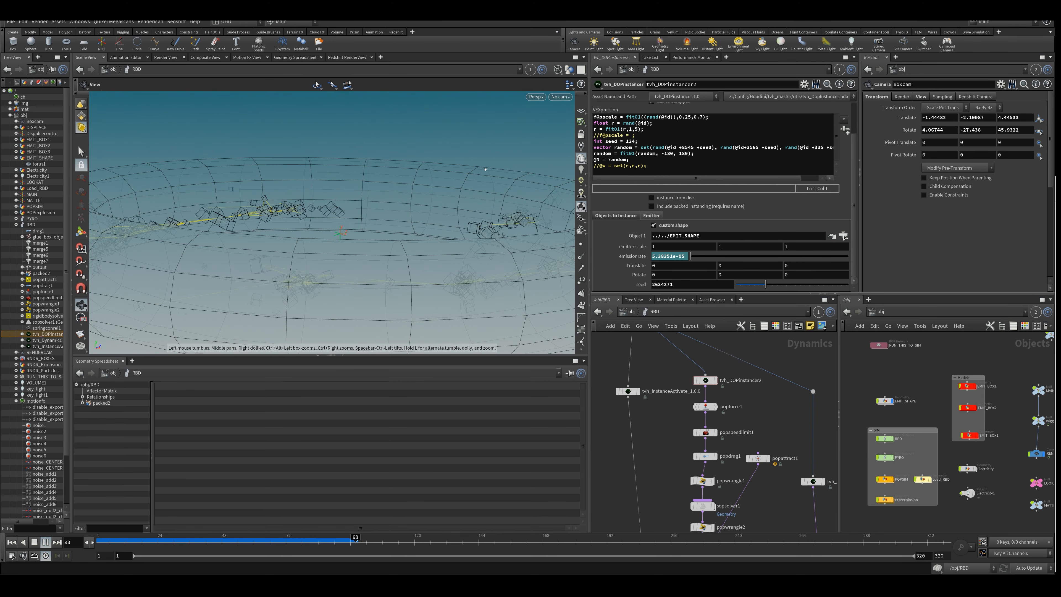
key(ctrl+Up)
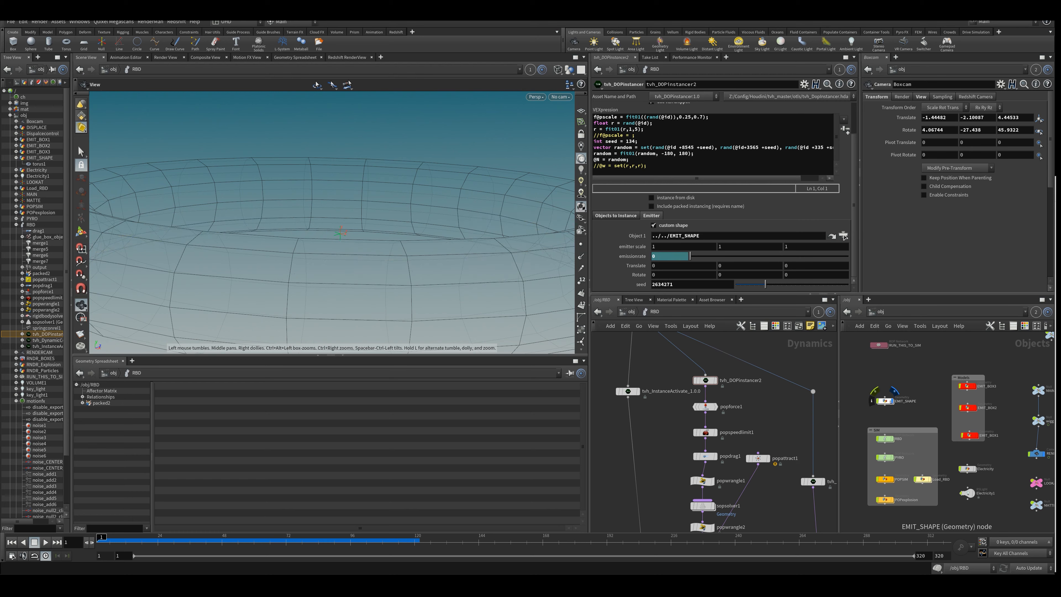
click(894, 393)
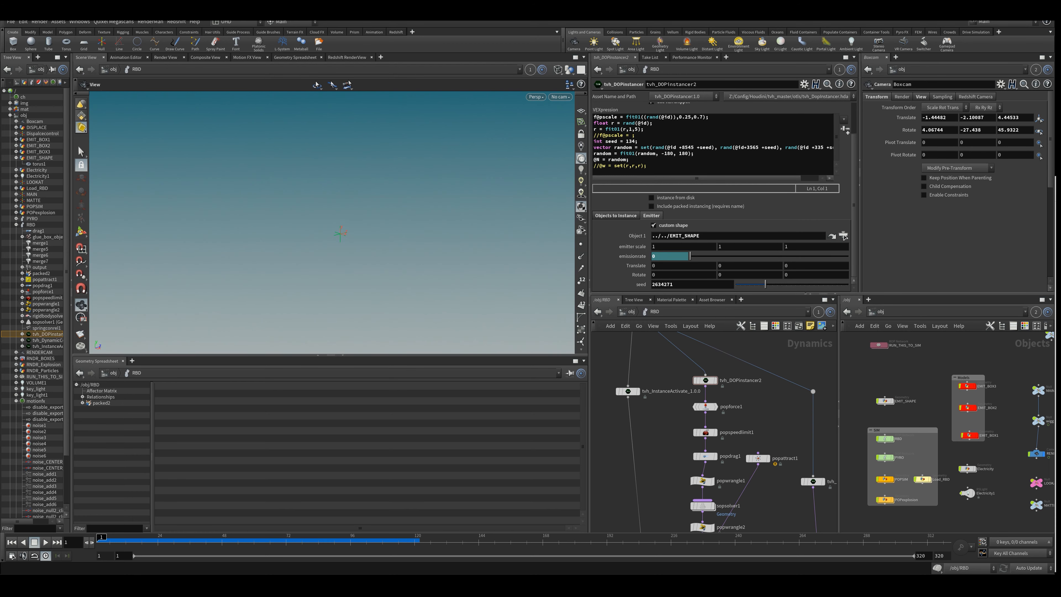
Try the simulation with the emitter's custom shape turned off, and re-enable the custom shape.
scroll(670, 227, up, 1)
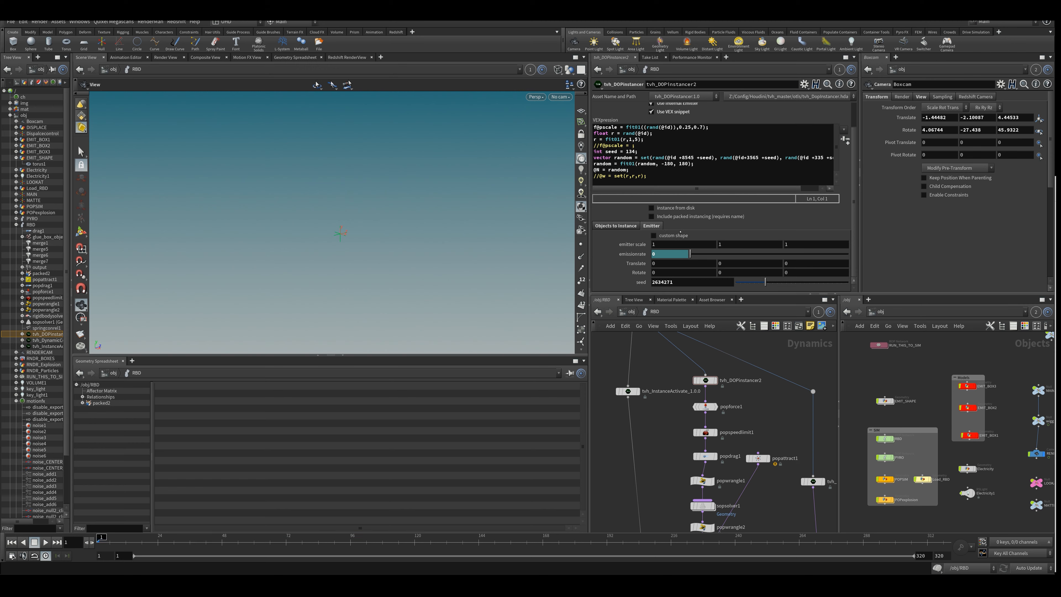
key(Up)
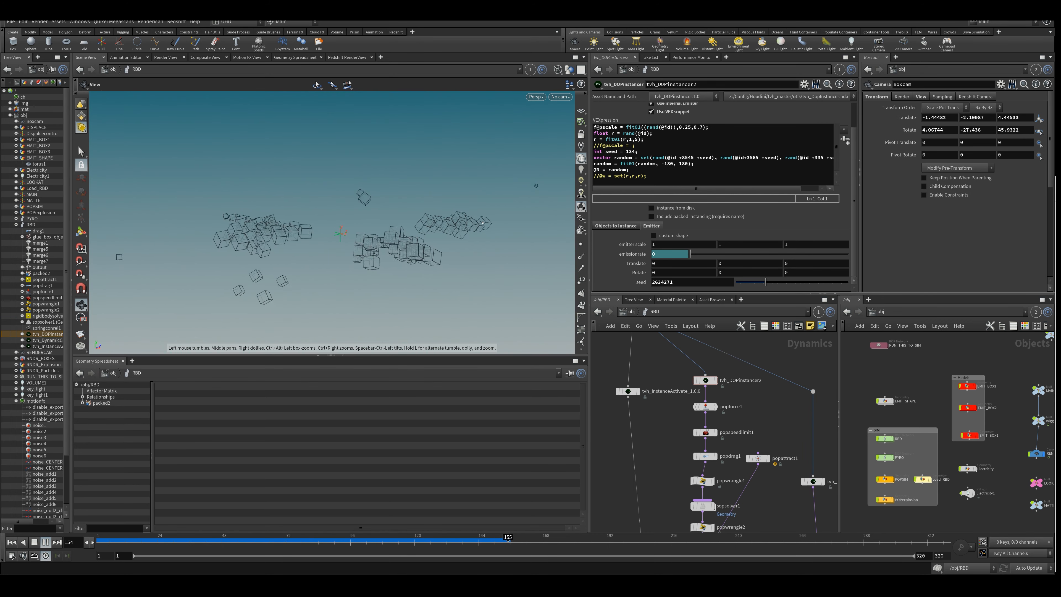
key(ctrl+Up)
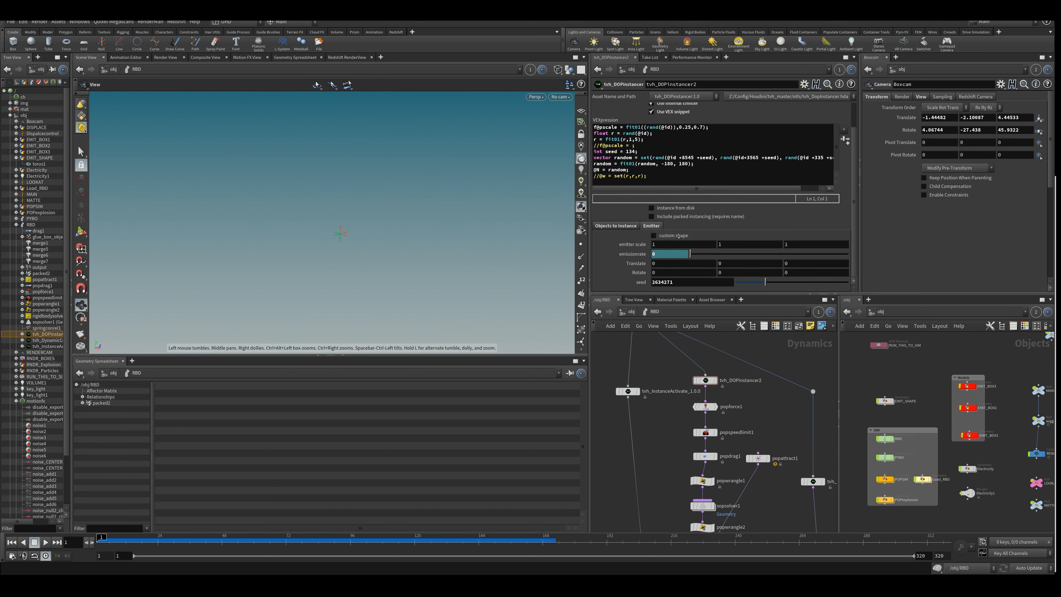
click(679, 236)
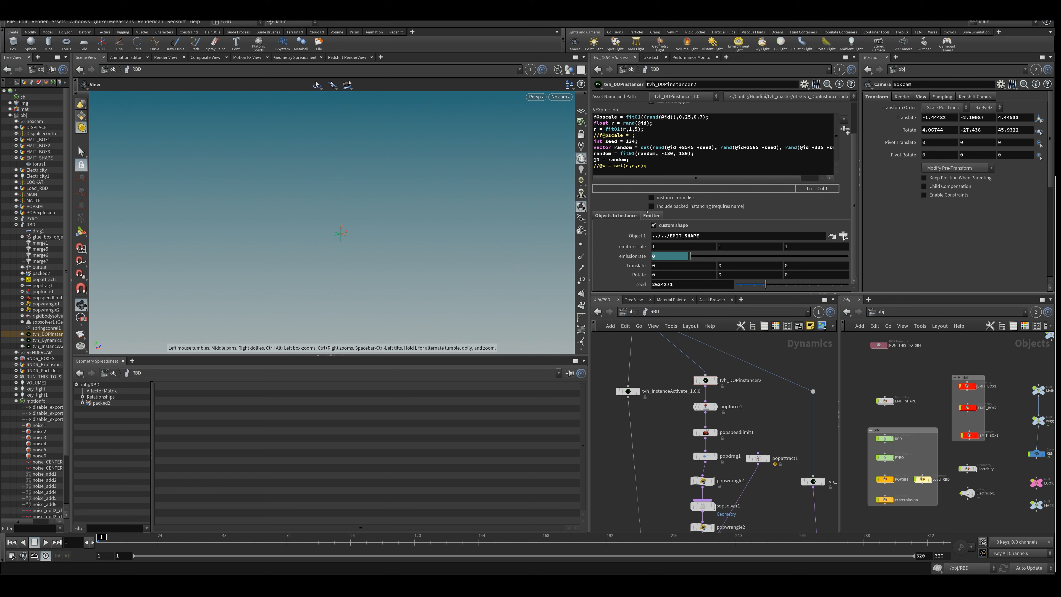
Try the instance-from-disk option on tvh_DOPInstancer2 and switch back to instancing scene objects.
click(623, 218)
click(652, 215)
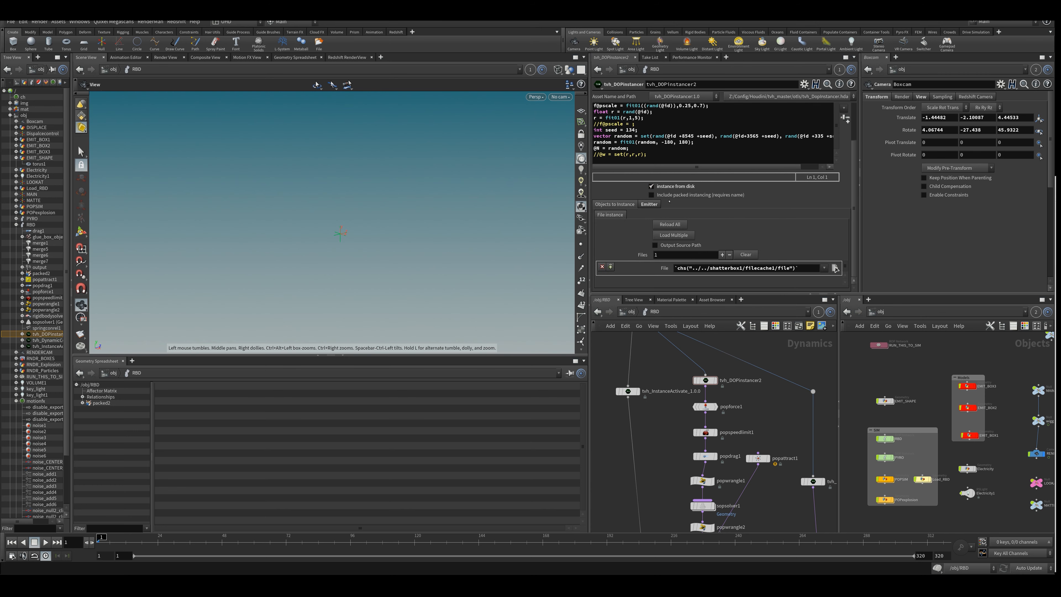
click(671, 186)
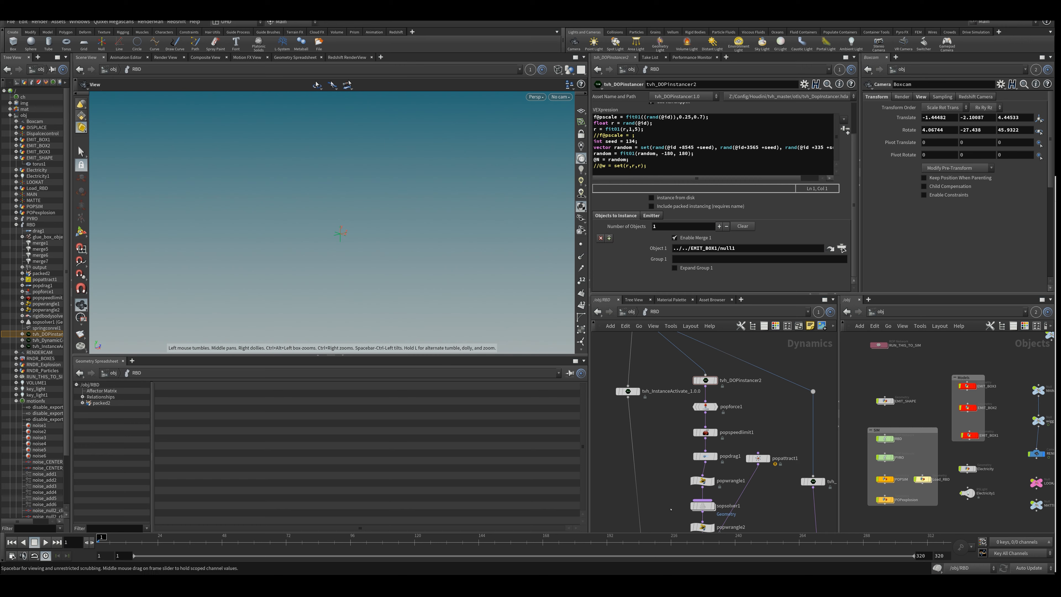
Play the RBD simulation with the custom emitter shape and rewind it to frame 1.
middle_drag(674, 467, 617, 413)
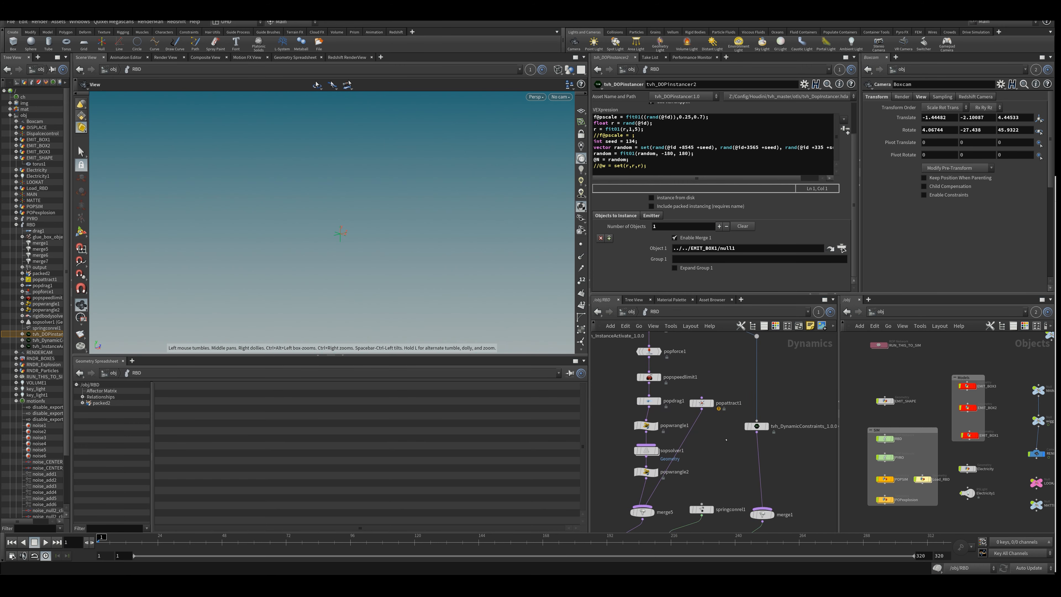
middle_drag(726, 440, 735, 478)
middle_drag(716, 398, 732, 423)
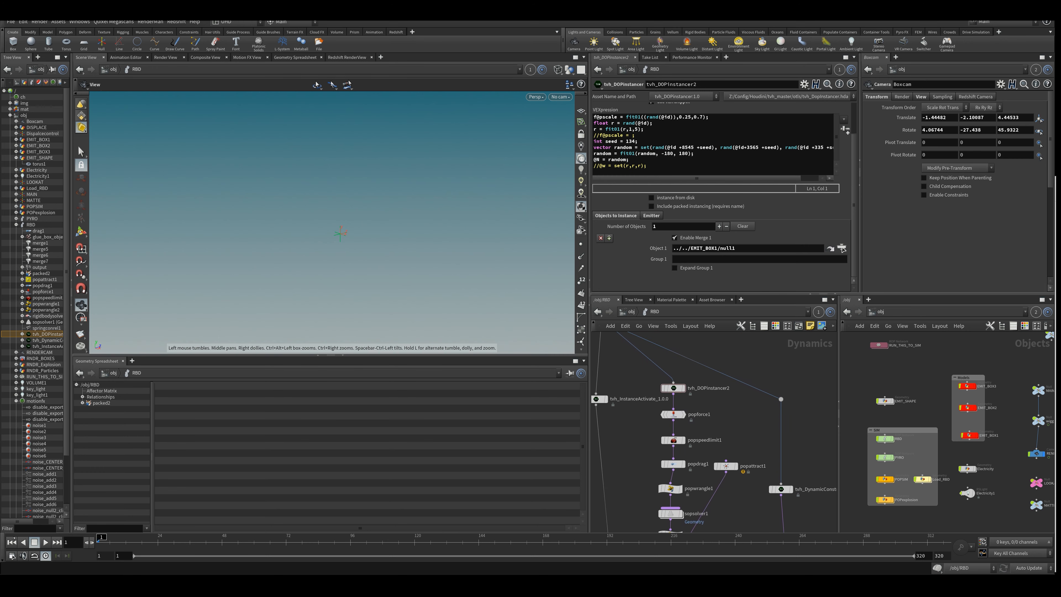
click(44, 542)
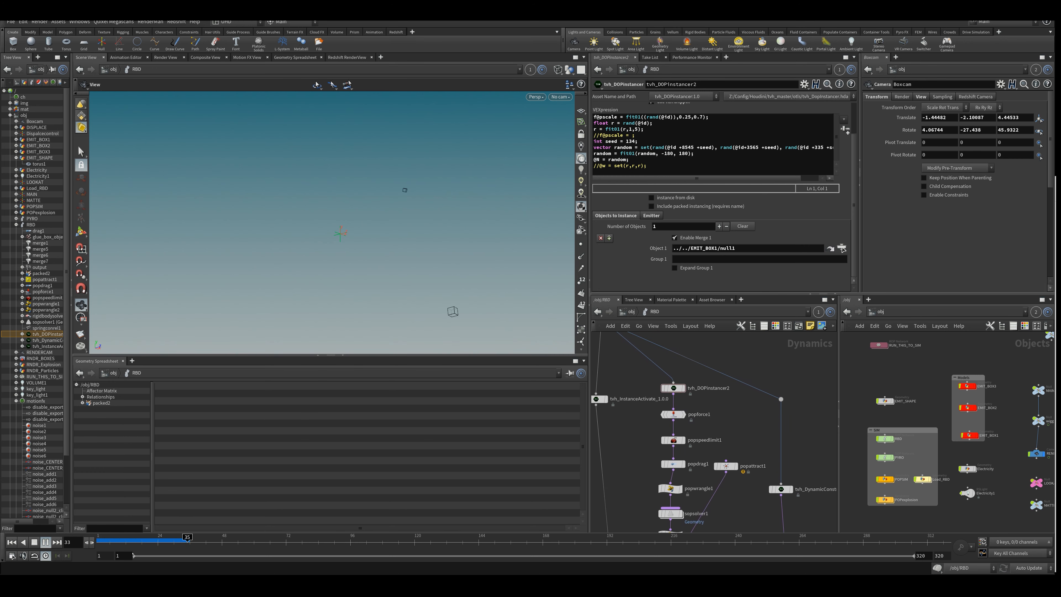
click(12, 543)
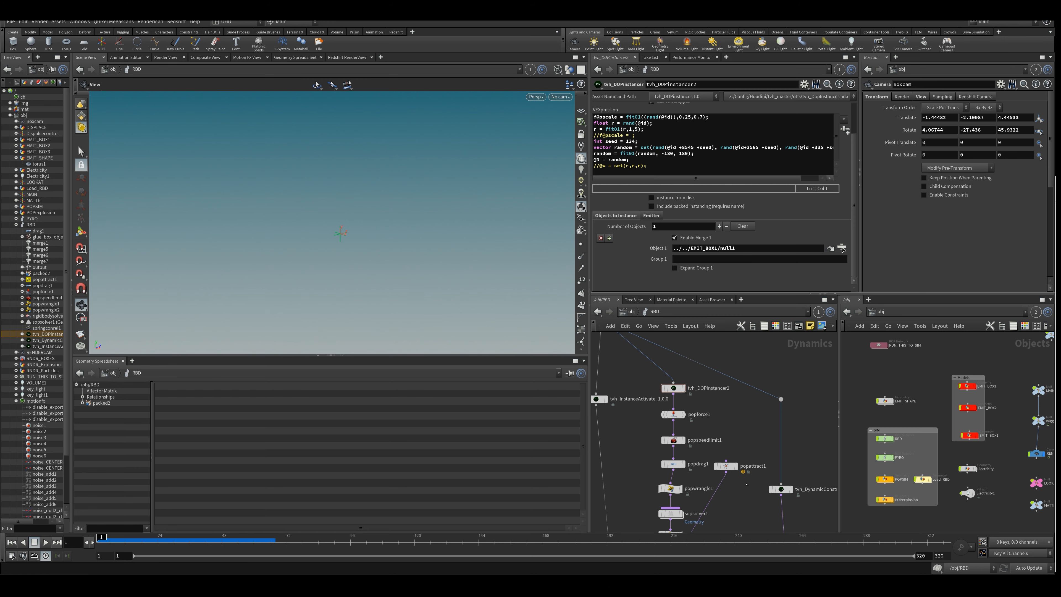
Play the simulation with tvh_DynamicConstraints_1.0.0 bypassed and view frame 65 in shaded display.
middle_drag(749, 511, 735, 445)
drag(773, 423, 779, 423)
middle_drag(780, 423, 715, 429)
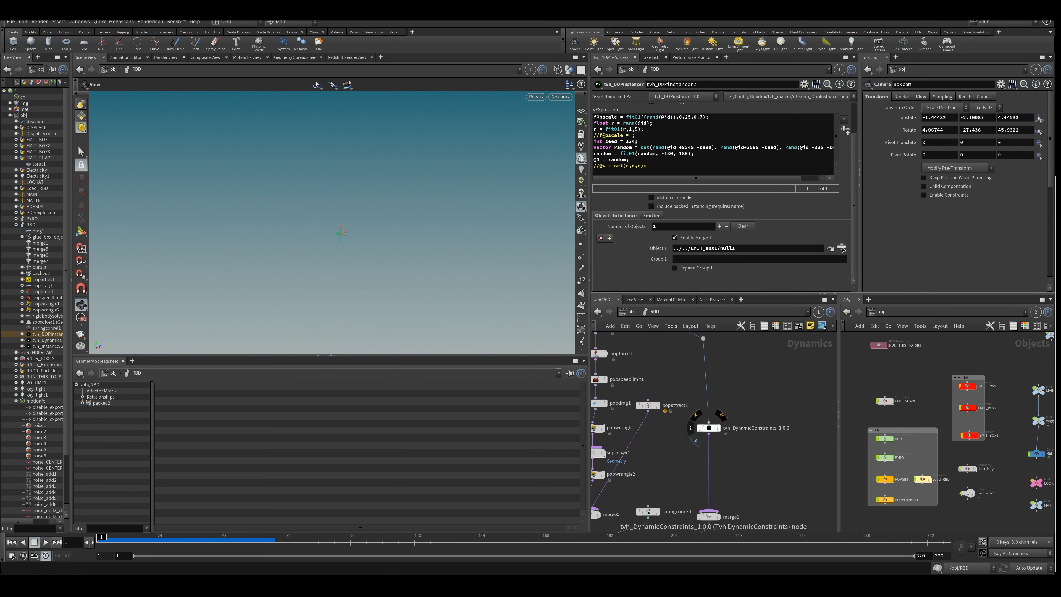
click(700, 413)
click(46, 542)
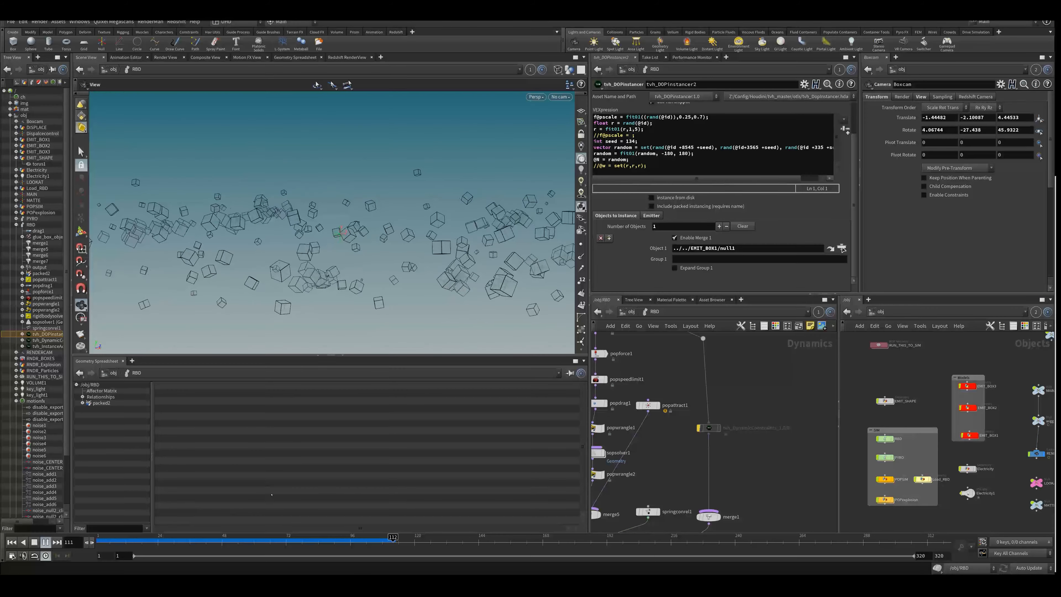
click(267, 541)
key(shift+w)
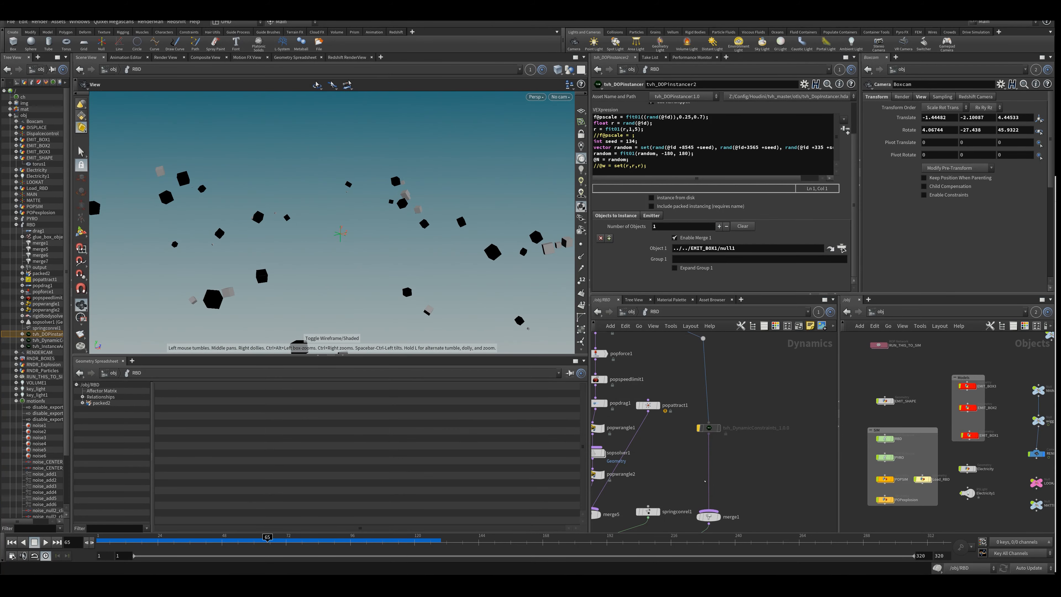
Cut the wire from tvh_DynamicConstraints_1.0.0 to merge1 and replay the simulation from frame 1, stopping at frame 100.
key(y)
drag(705, 477, 748, 472)
key(ctrl+Up)
key(Up)
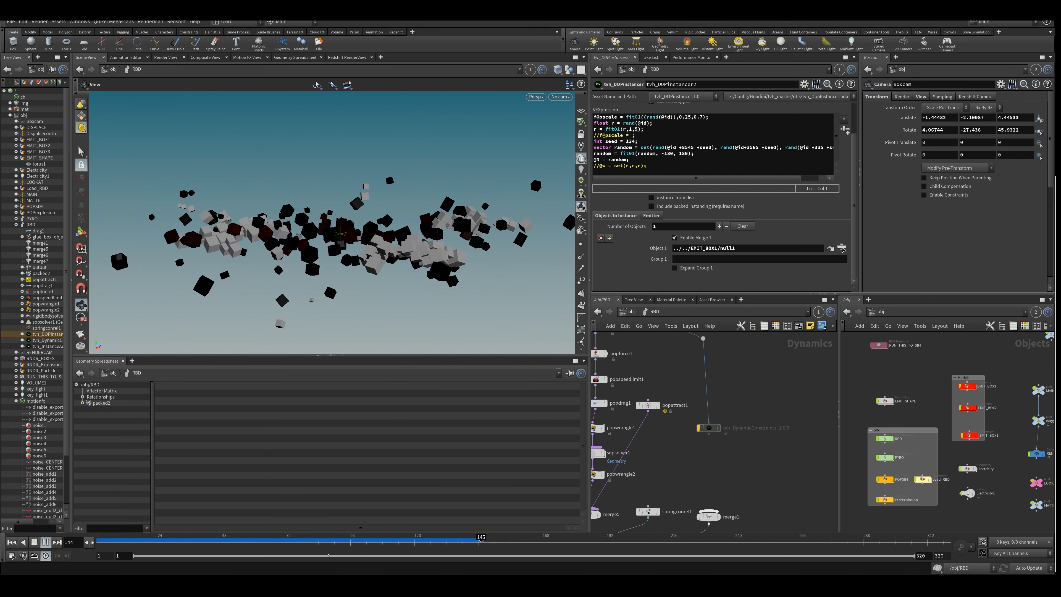
drag(485, 542, 361, 542)
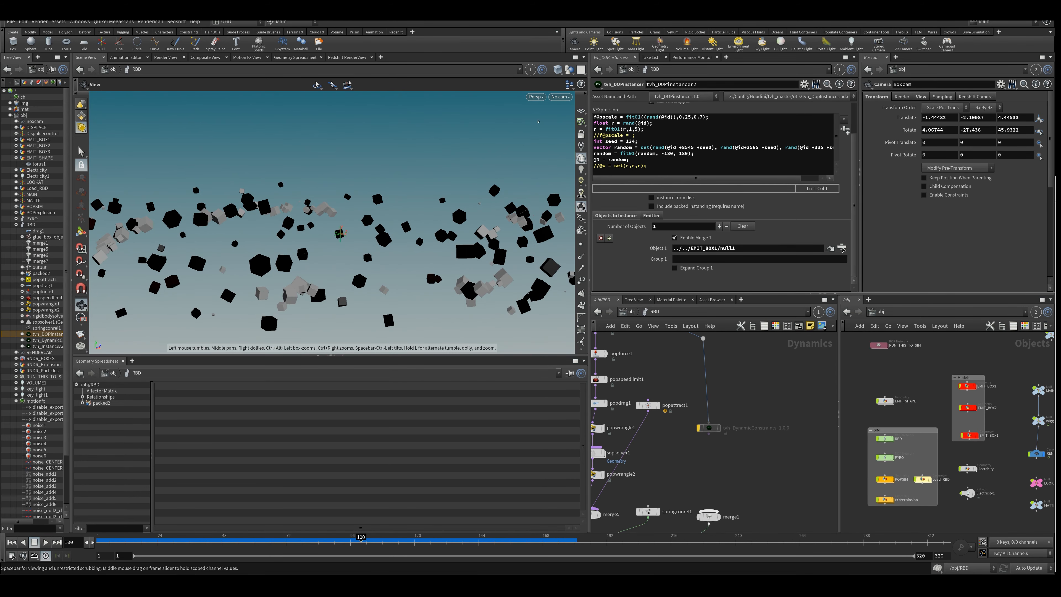
Hide the other objects in the scene view and play the simulation up to frame 79.
click(570, 71)
click(585, 98)
key(Up)
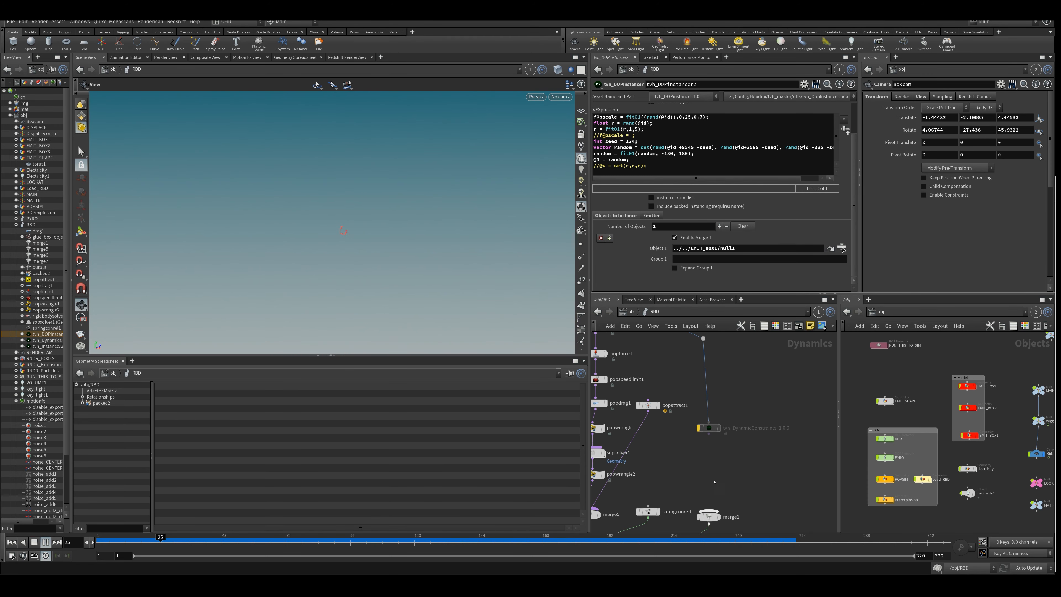
middle_drag(691, 381, 710, 381)
key(Up)
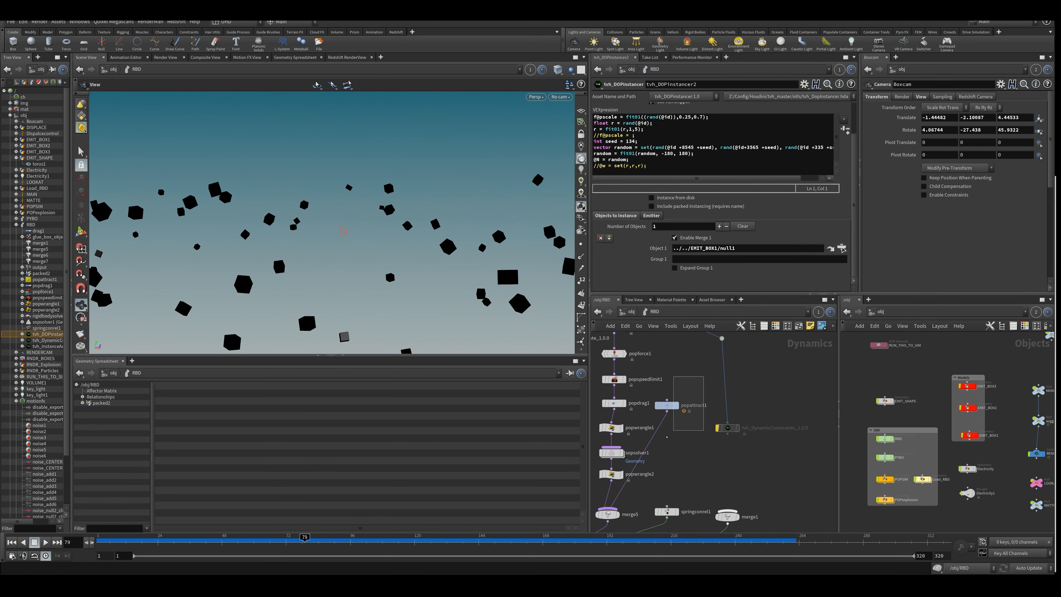
Examine the force and goal settings of popattract1 while viewing the simulation at frames 94, 133 and 182.
click(667, 406)
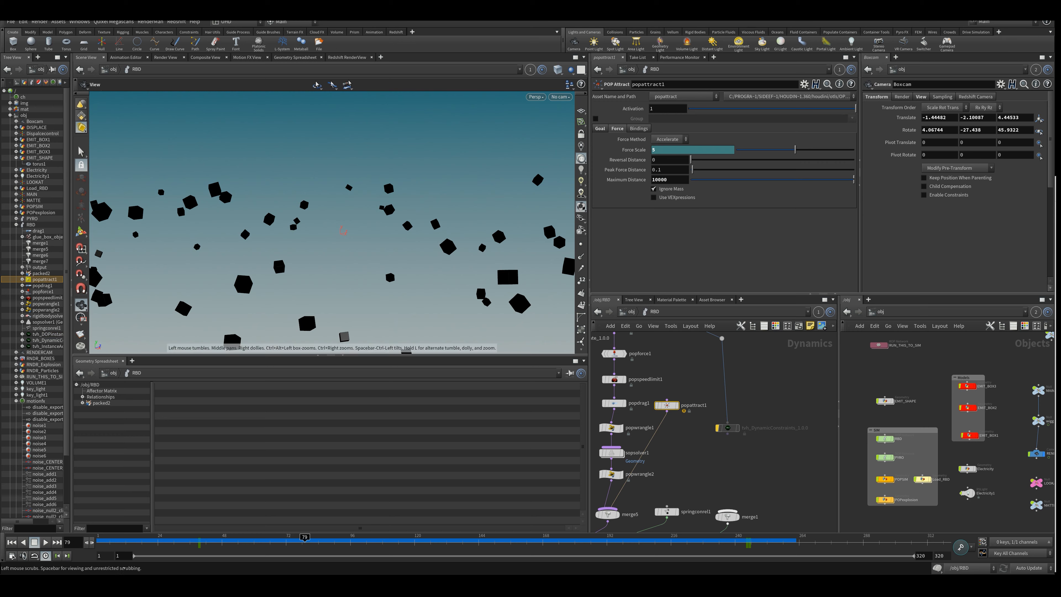
drag(132, 541, 345, 543)
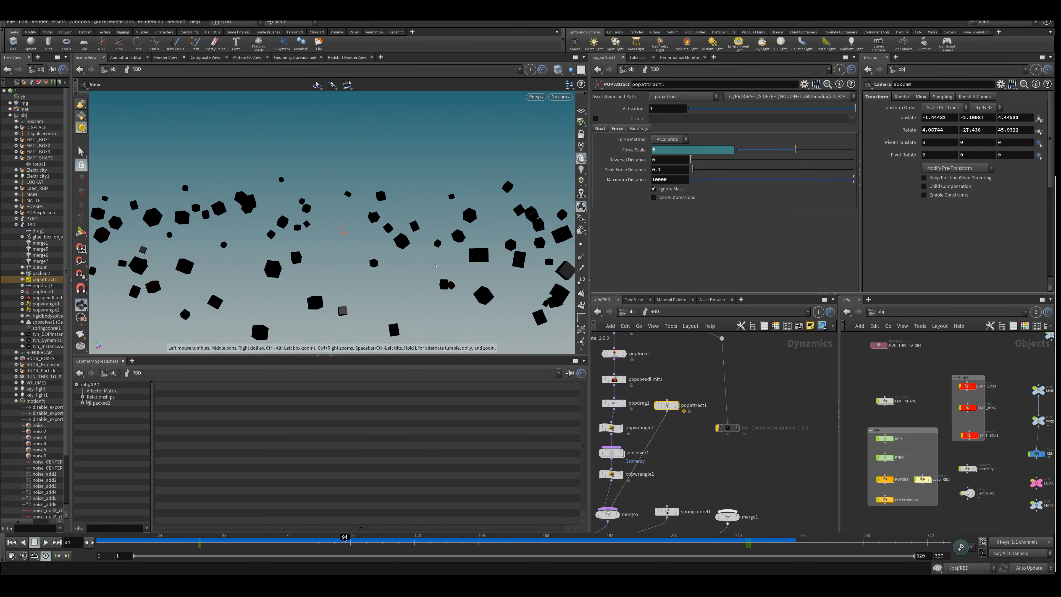
click(602, 129)
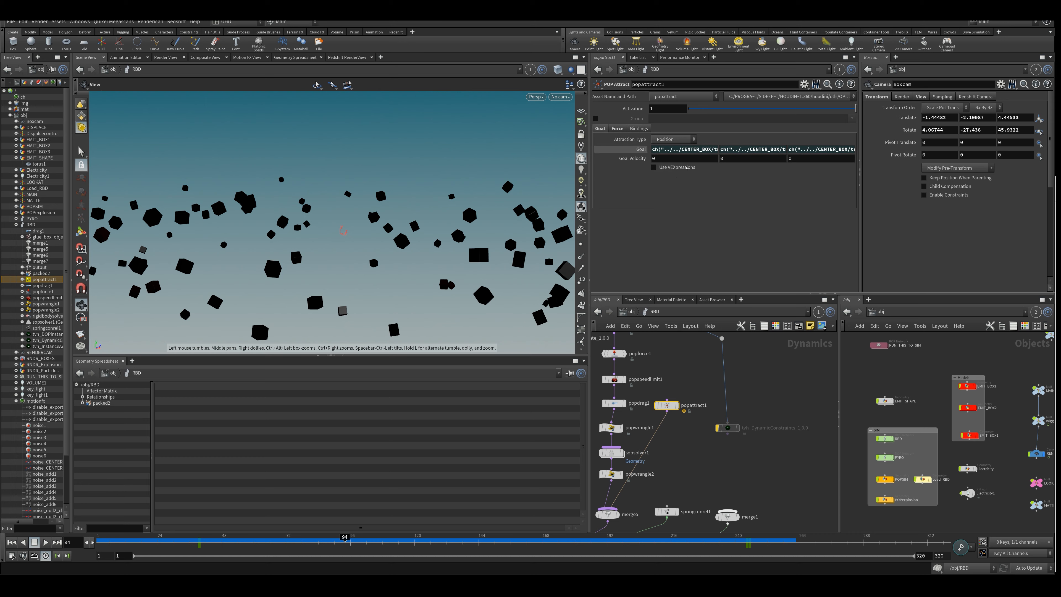
drag(360, 545, 449, 543)
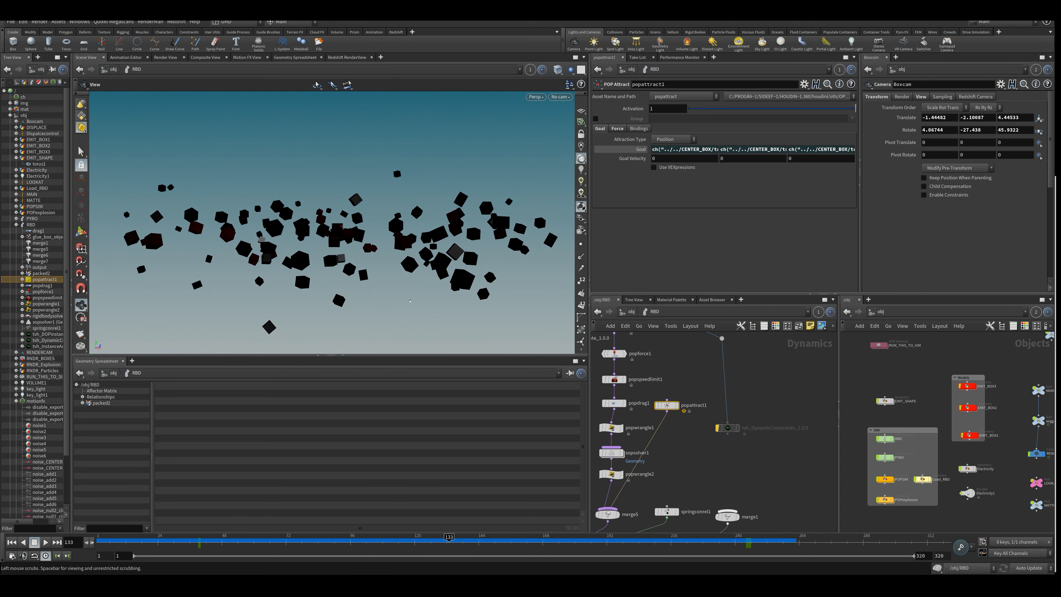
middle_drag(741, 435, 744, 445)
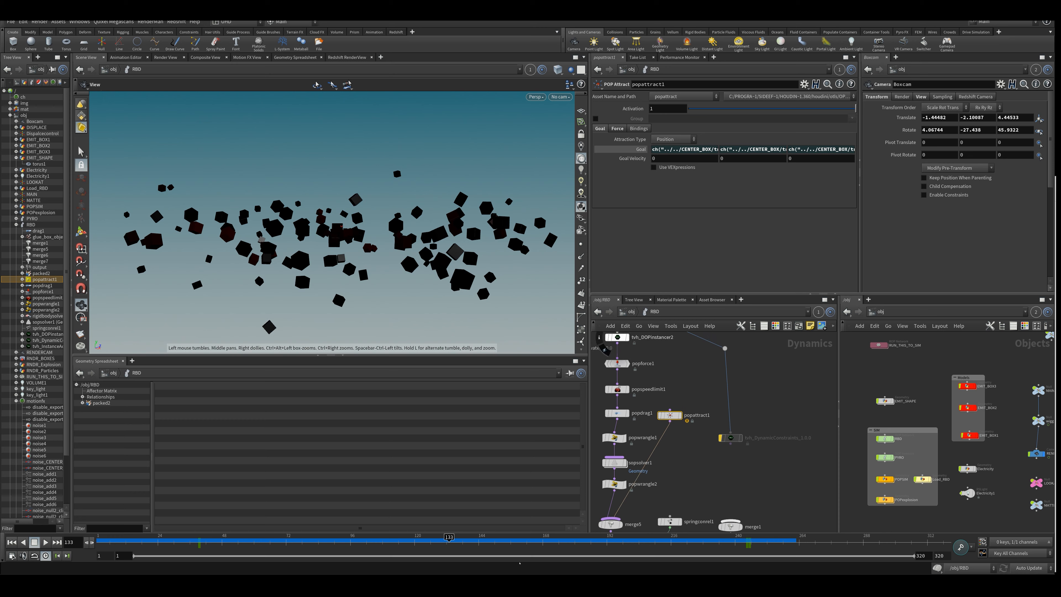
click(580, 542)
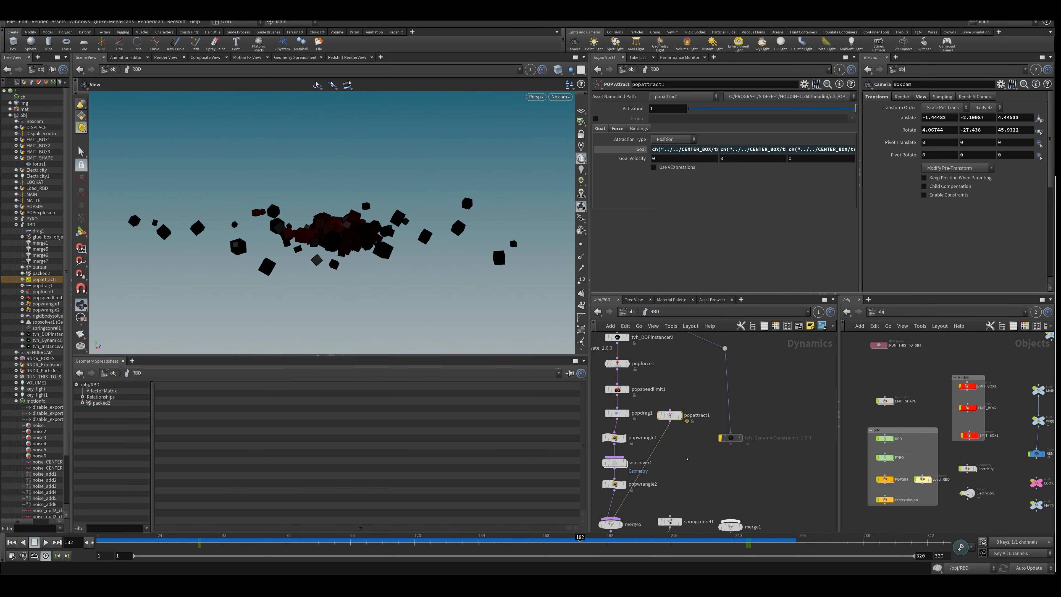
Reconnect tvh_DynamicConstraints_1.0.0 to merge1, remove its bypass and open its parameters.
scroll(723, 459, down, 4)
scroll(723, 458, up, 3)
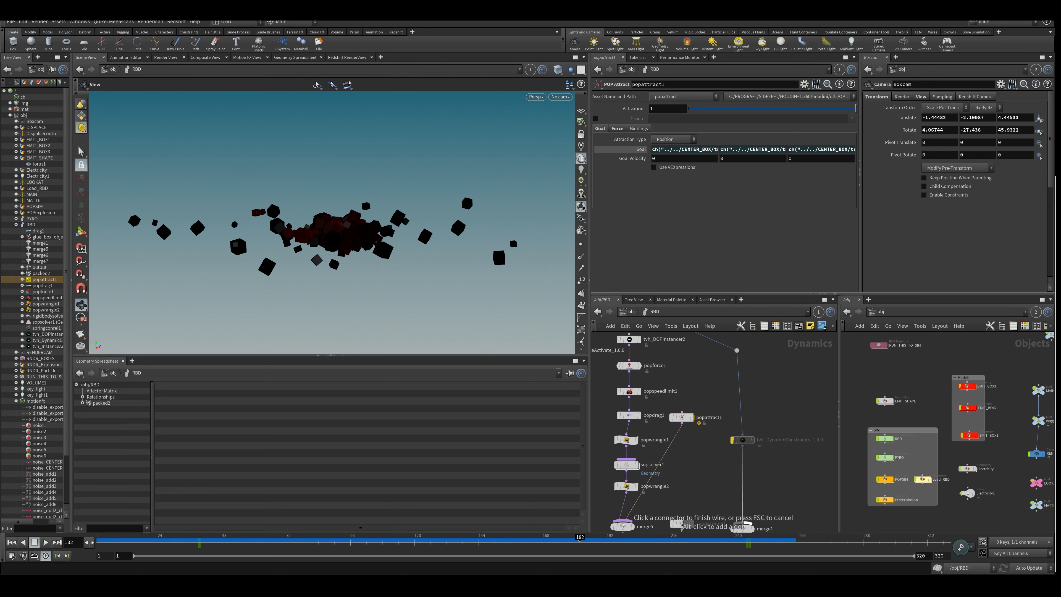
click(733, 440)
click(743, 440)
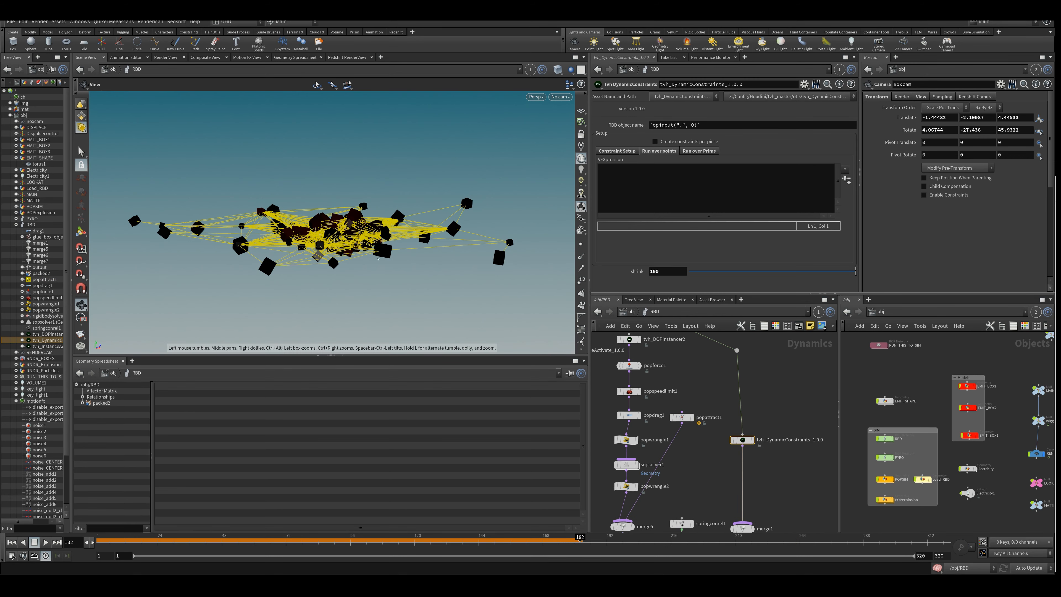
Toggle the bypass of tvh_DynamicConstraints_1.0.0 to compare the simulation with and without constraints, and return to frame 1.
click(733, 440)
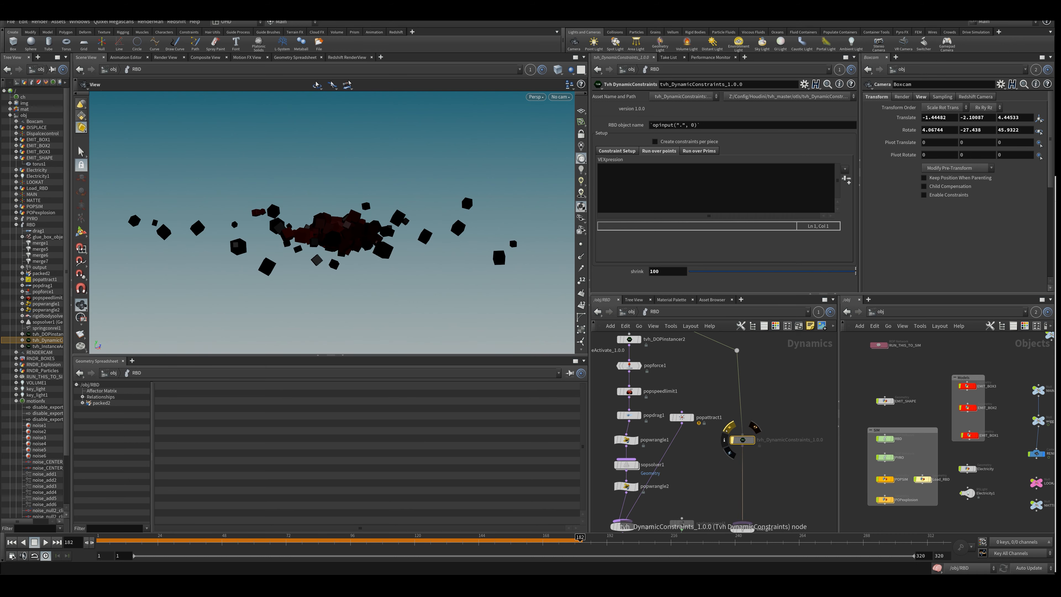
click(733, 440)
click(734, 440)
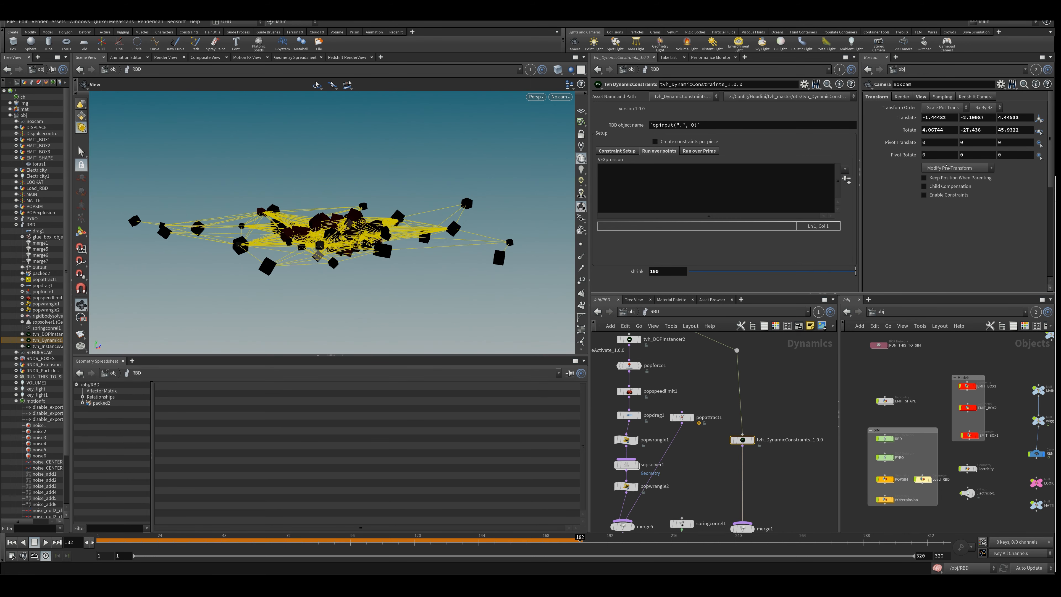
click(12, 542)
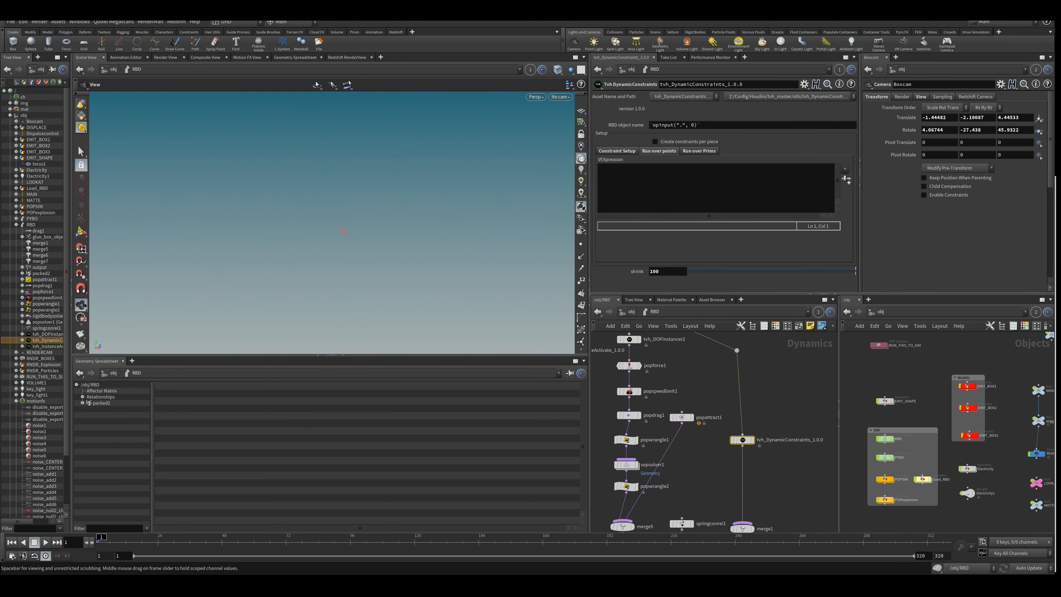
Show the Constraint Setup parameters of tvh_DynamicConstraints_1.0.0, play the simulation and scrub back to frame 37.
middle_drag(687, 481, 697, 447)
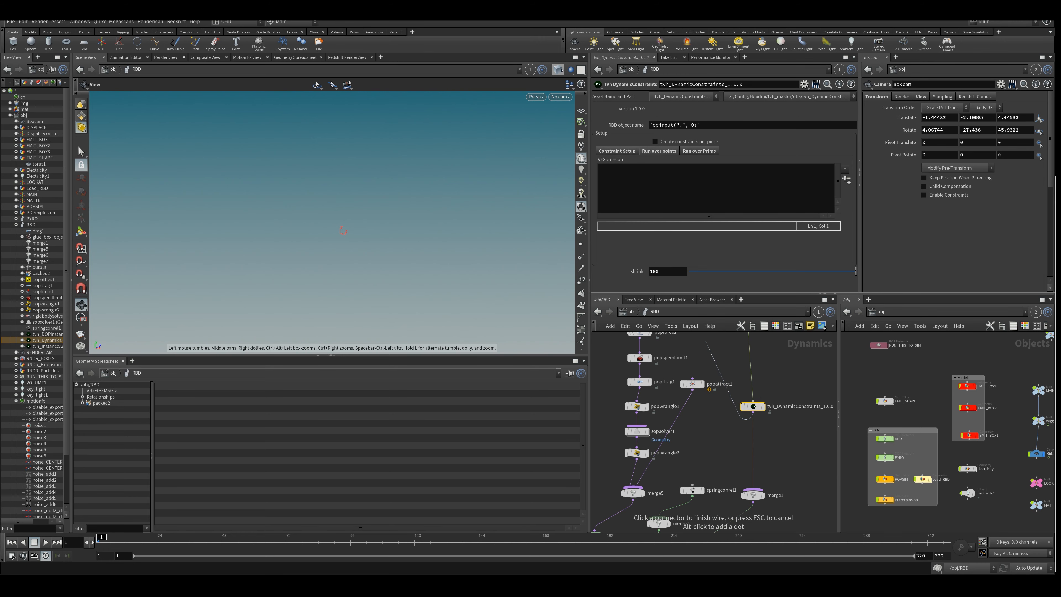
click(612, 153)
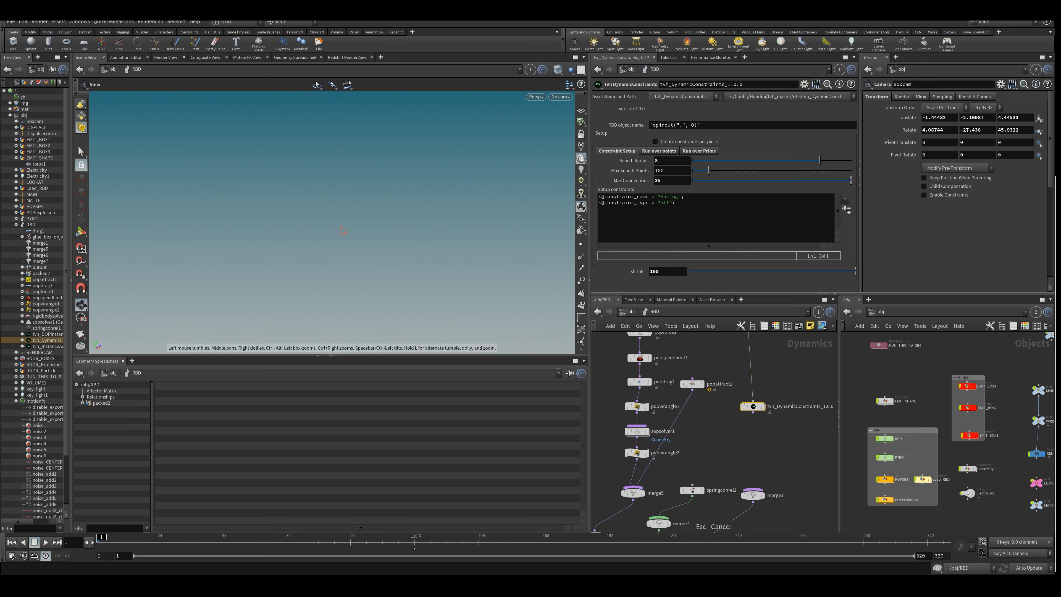
key(Up)
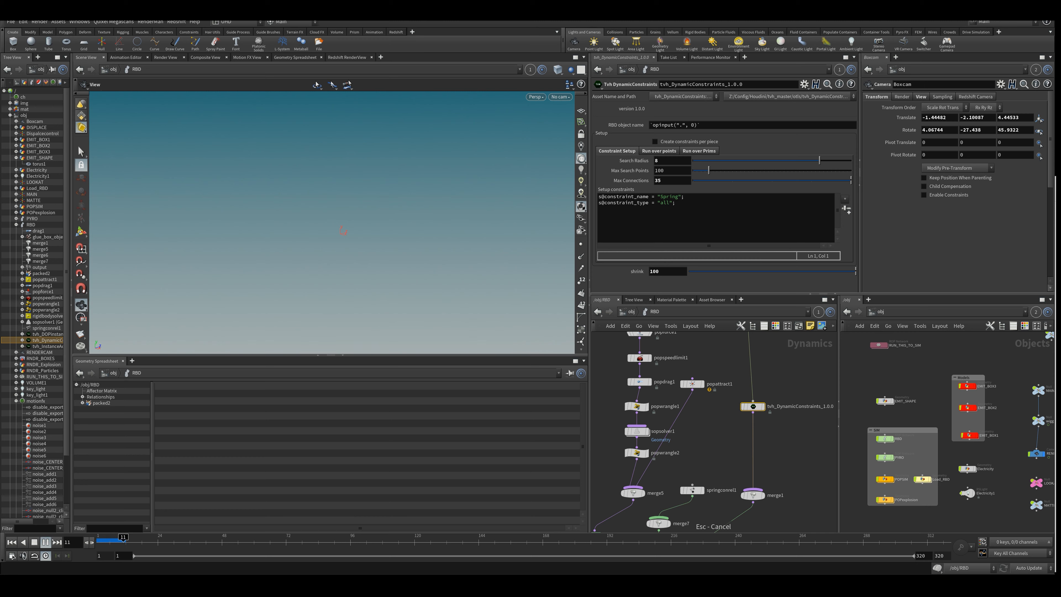
drag(207, 541, 193, 541)
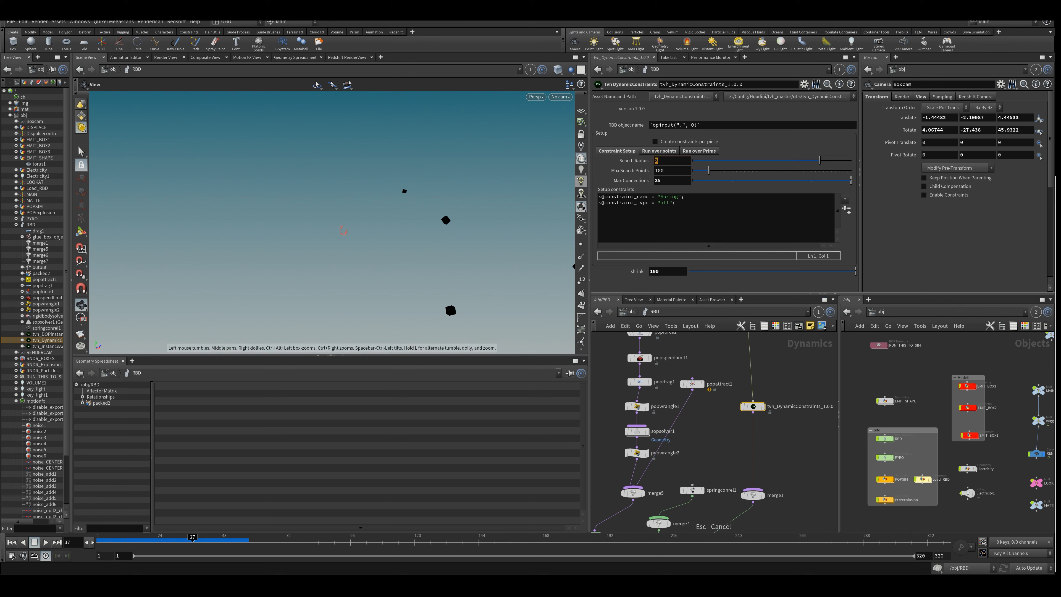
Try a Search Radius of 1 by replaying the simulation from frame 1, and undo the value.
text(1)
key(Return)
key(ctrl+Up)
key(Up)
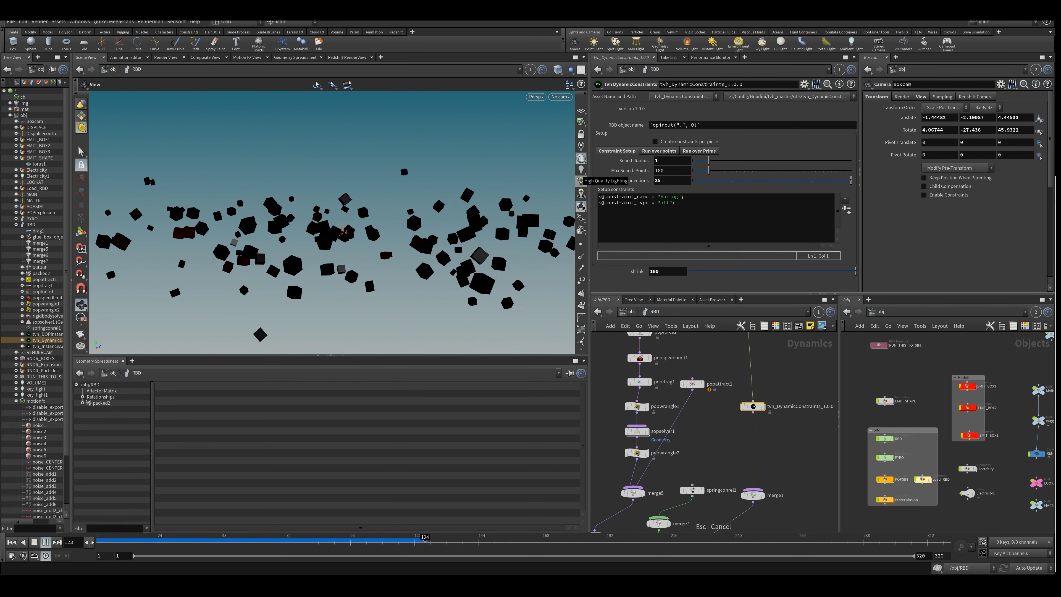
key(ctrl+Up)
key(ctrl+z)
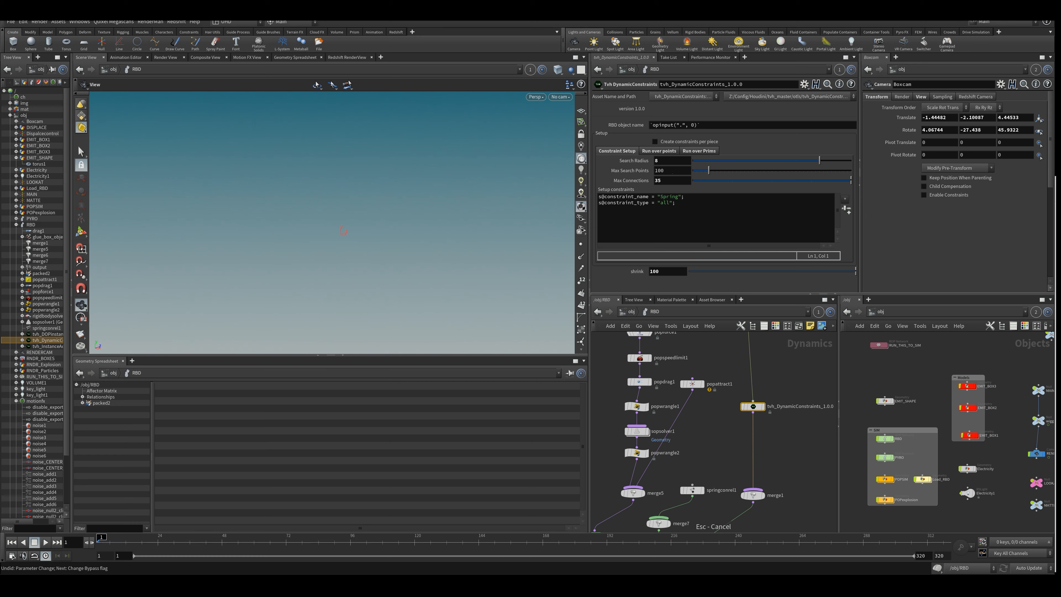
Set the Search Radius to 25, play the simulation and return to frame 1.
click(680, 161)
text(25)
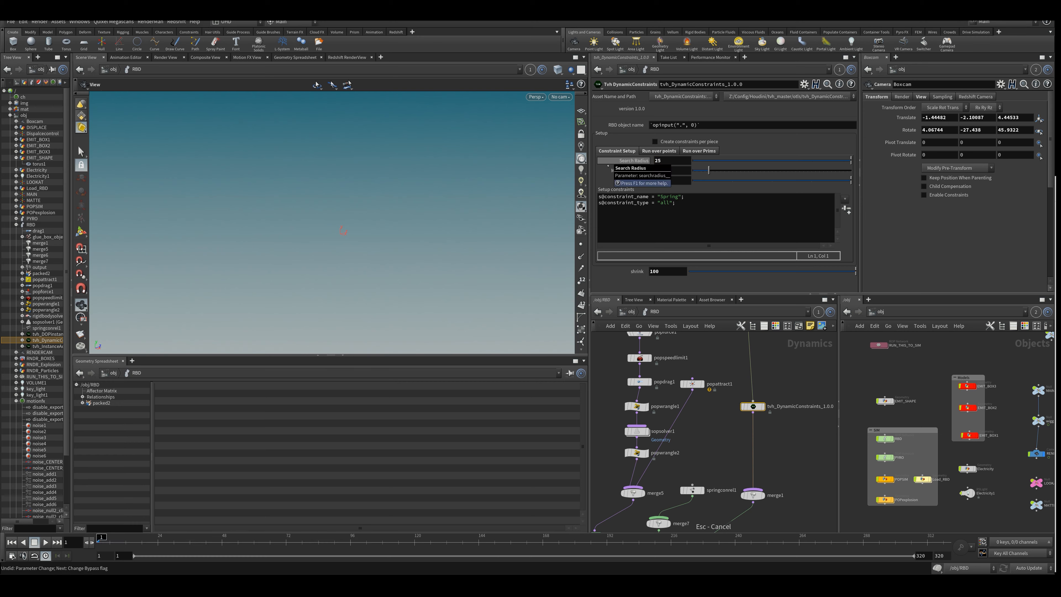
key(Up)
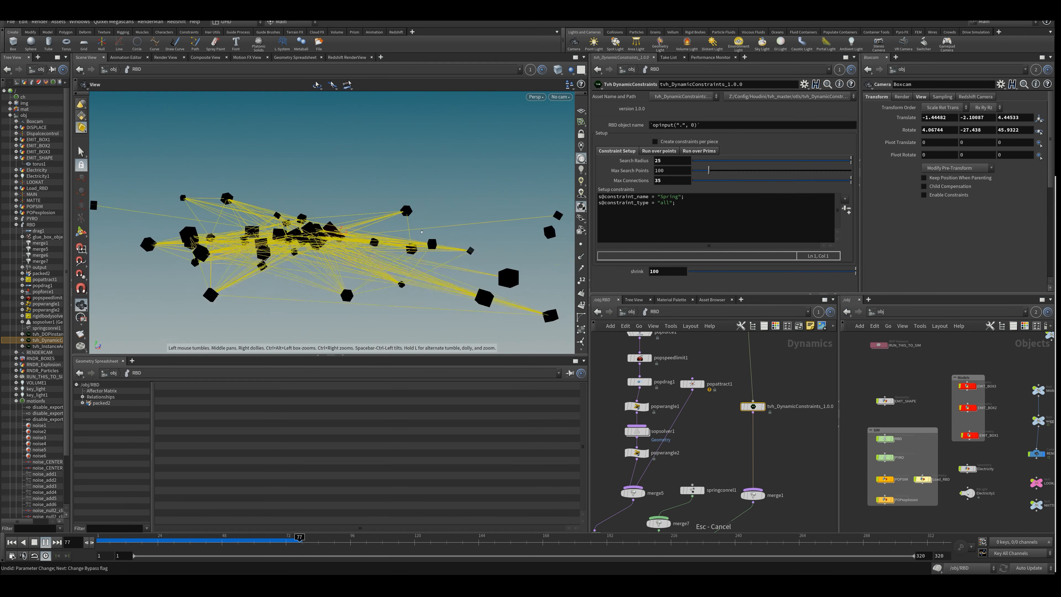
key(ctrl+Up)
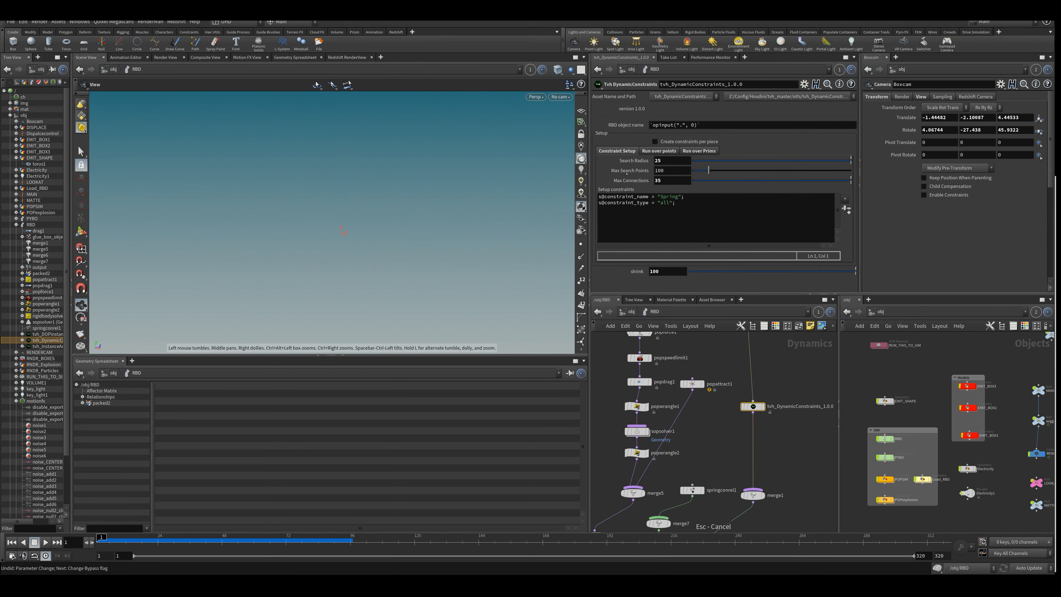
Set Max Connections to 2, play the simulation and return to frame 1.
drag(669, 182, 627, 190)
text(2)
key(Return)
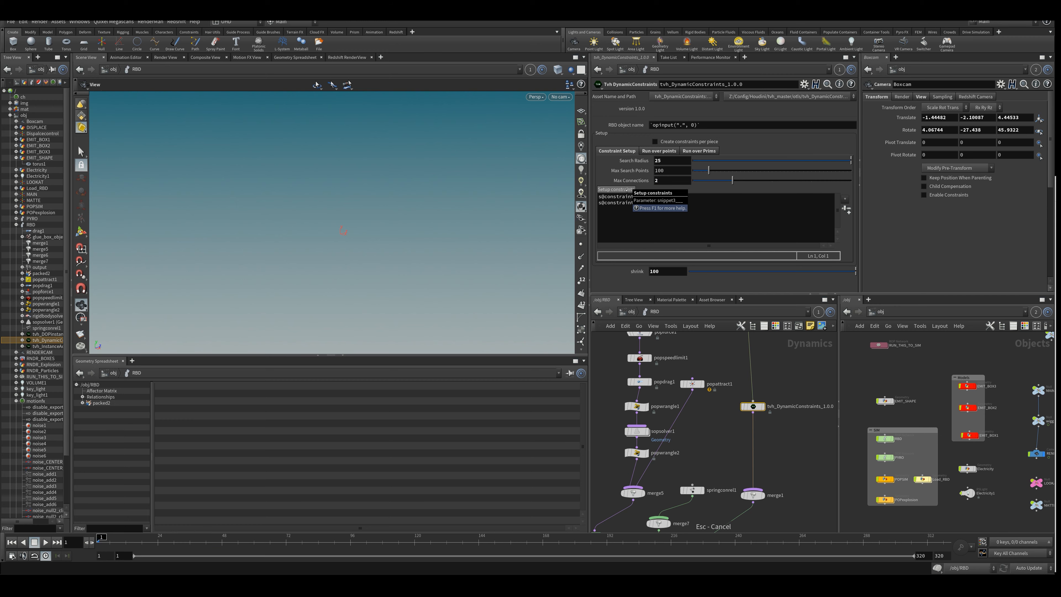
key(Up)
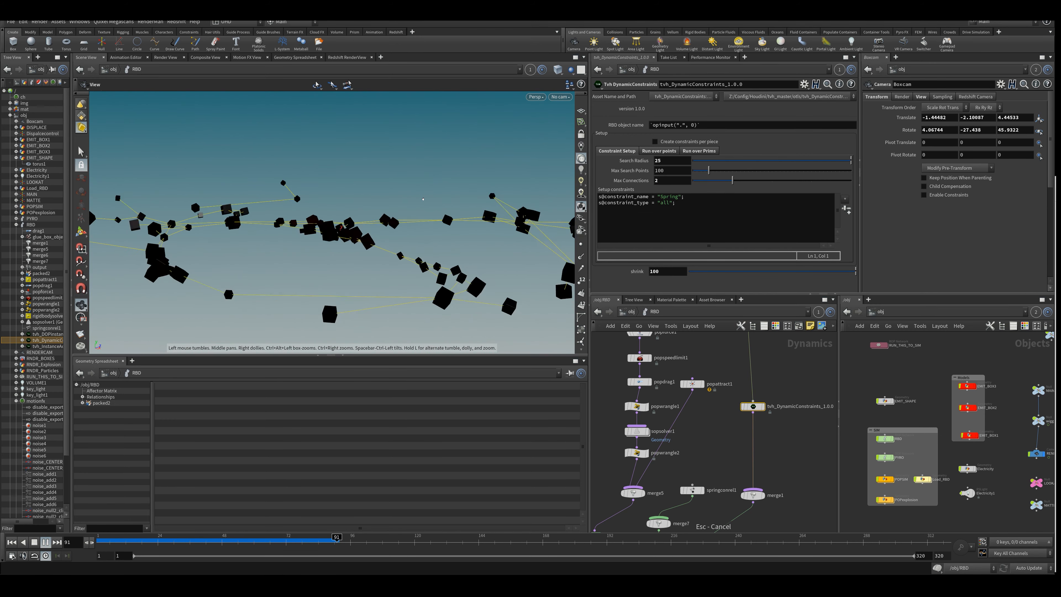
key(ctrl+Up)
Undo the Max Connections and Search Radius changes.
key(ctrl+z)
key(ctrl+z)
key(ctrl+z)
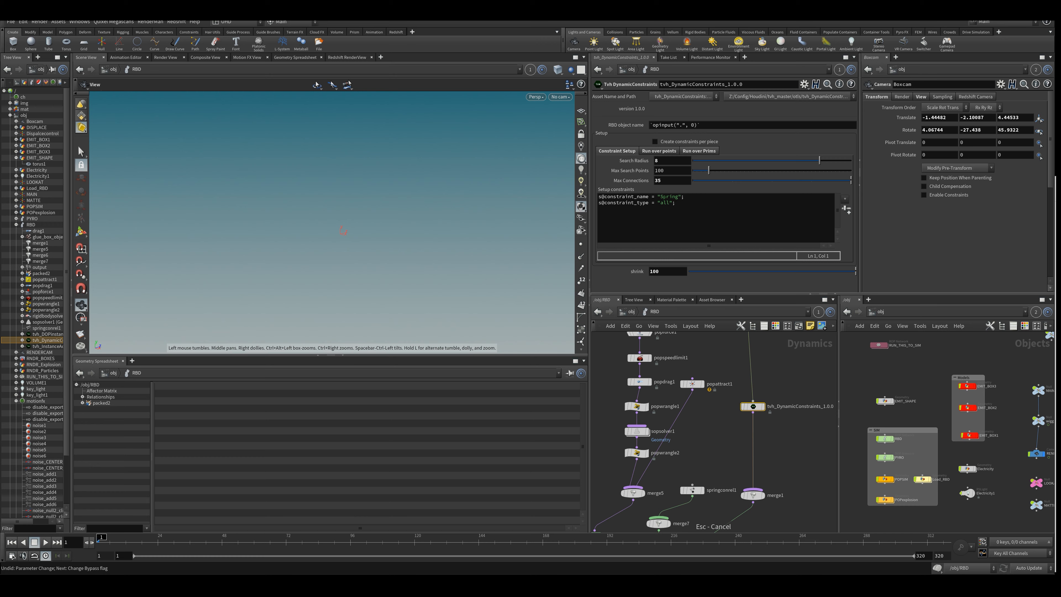
Examine the wiring into glue_box_object1 and compare the constraint setup, points and primitives settings of tvh_DynamicConstraints_1.0.0.
middle_drag(722, 456, 748, 438)
scroll(748, 438, down, 1)
middle_drag(693, 513, 704, 432)
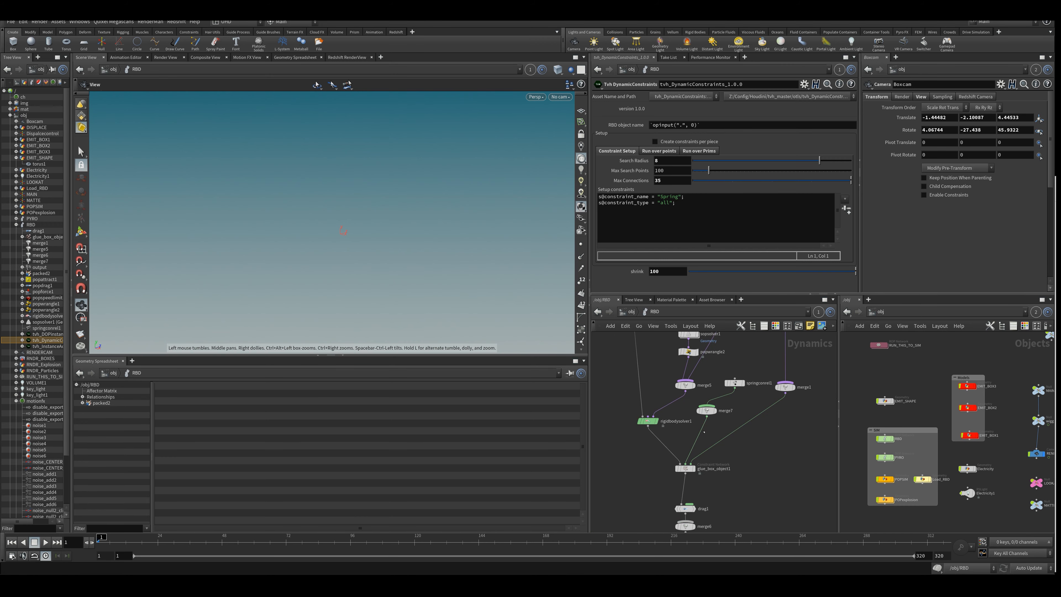
scroll(689, 424, up, 3)
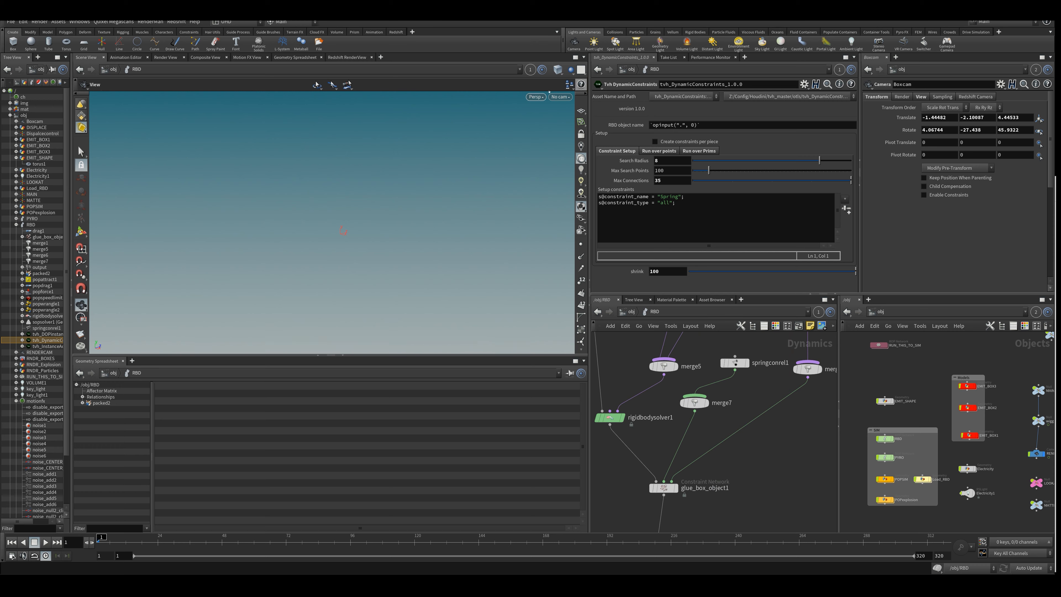
click(699, 150)
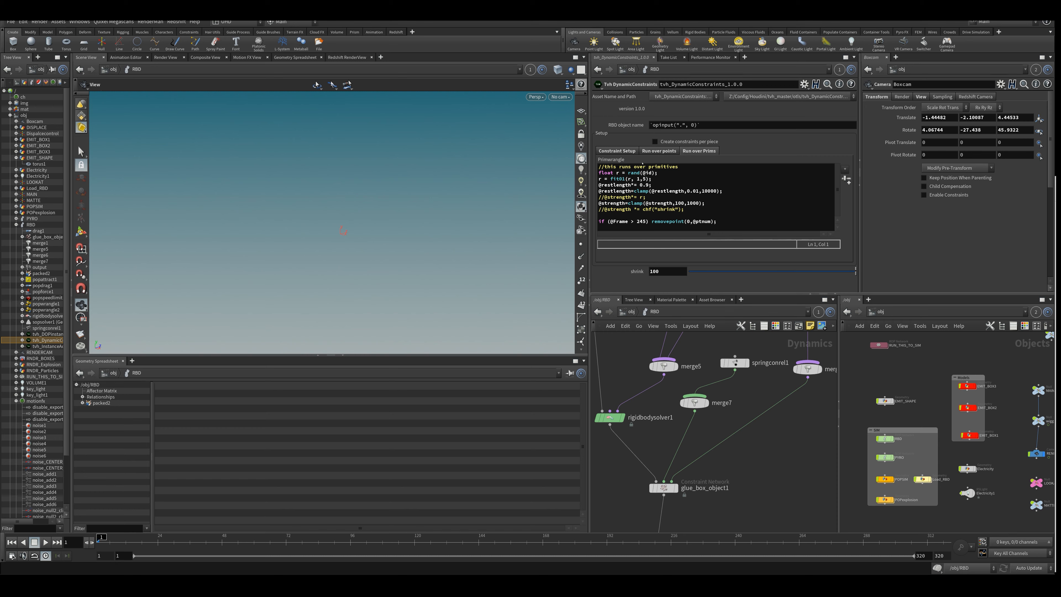
click(617, 151)
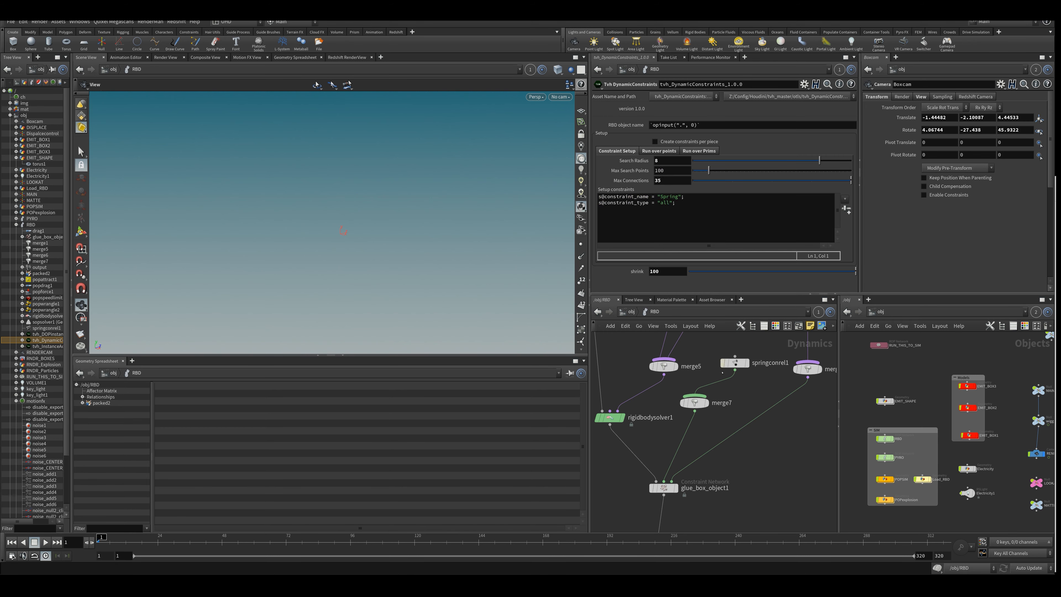
click(694, 152)
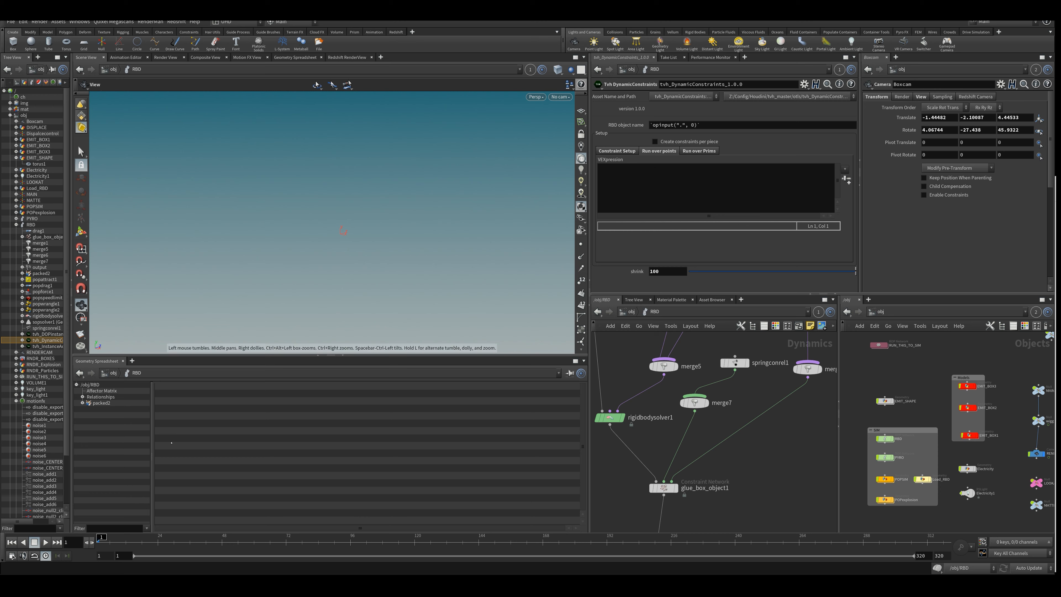
click(705, 151)
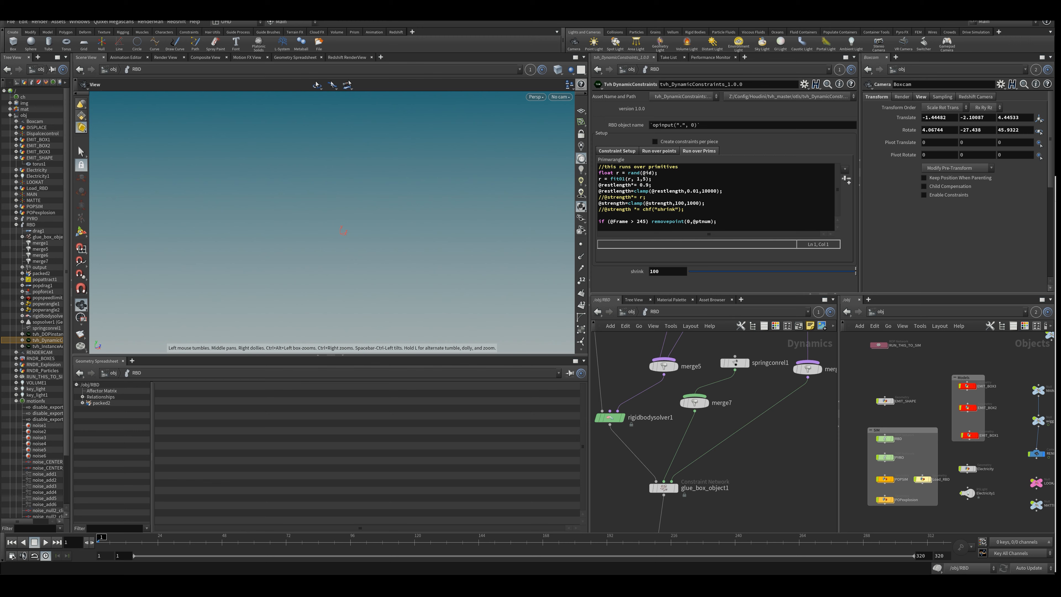
Examine the primitive code lines that generate the random value r and fit it to the range 1 to 5.
click(625, 173)
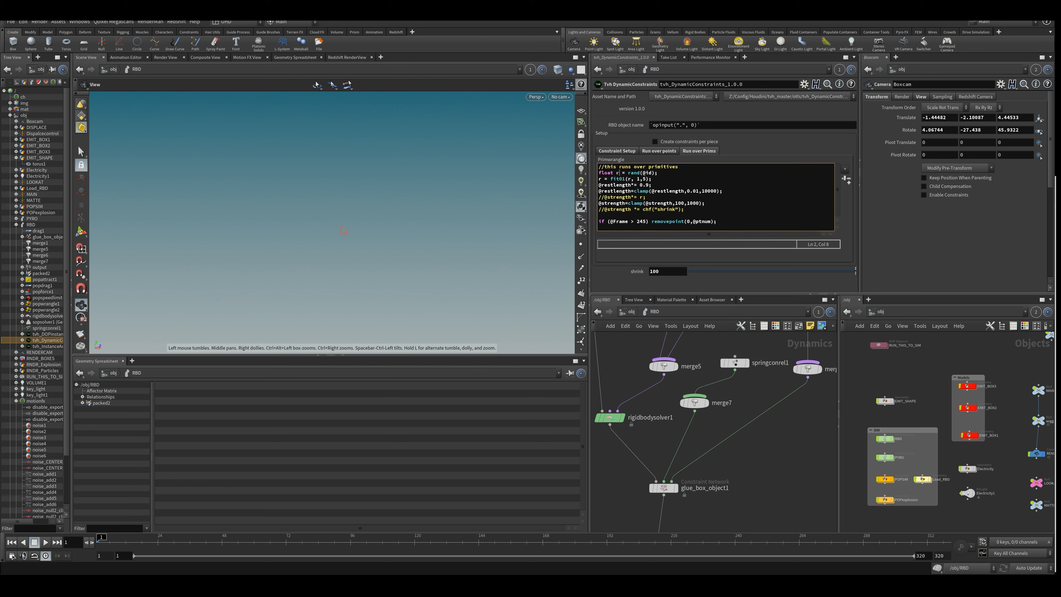
click(629, 173)
key(Down)
click(639, 179)
click(652, 179)
middle_drag(696, 331, 655, 384)
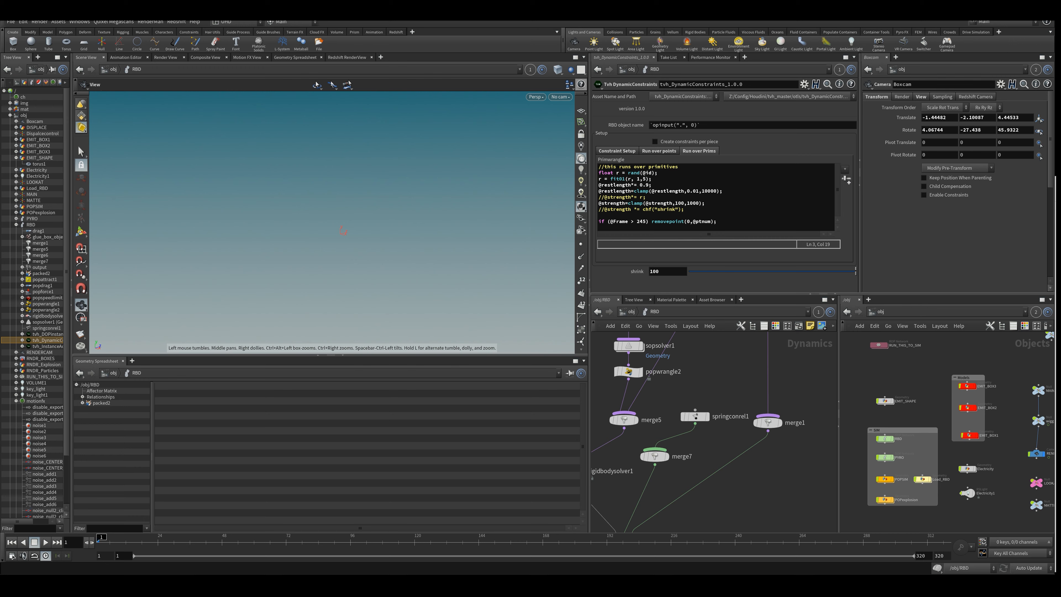
click(633, 185)
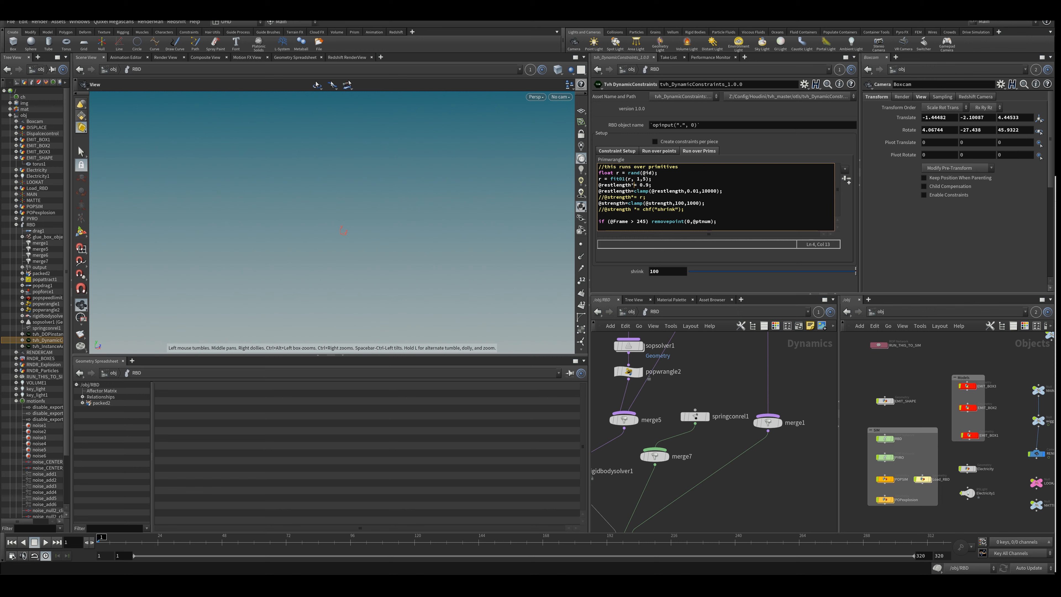
key(ctrl+Left)
key(Up)
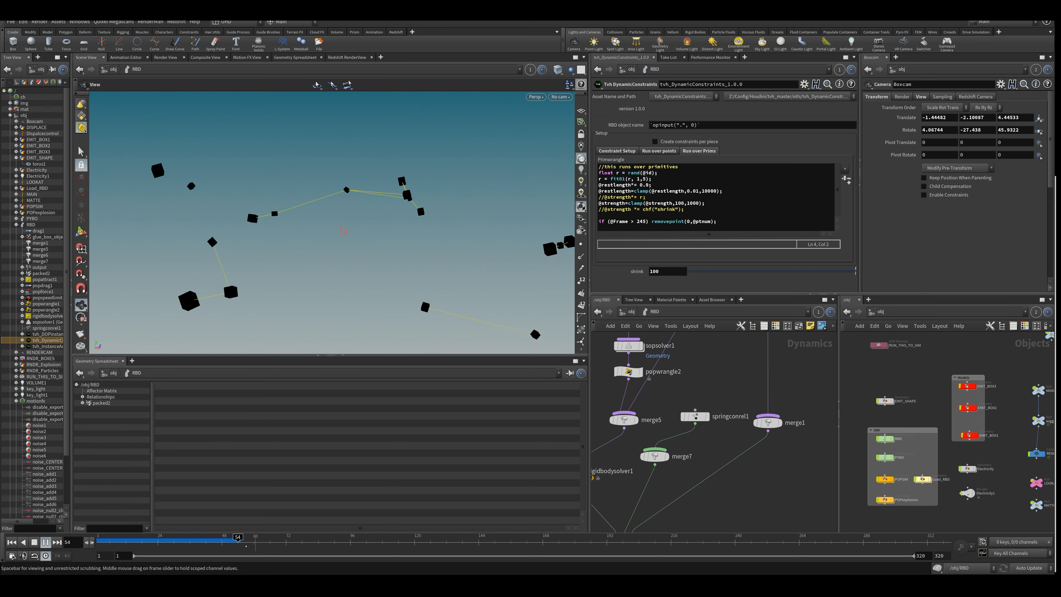
click(204, 541)
drag(204, 543, 194, 543)
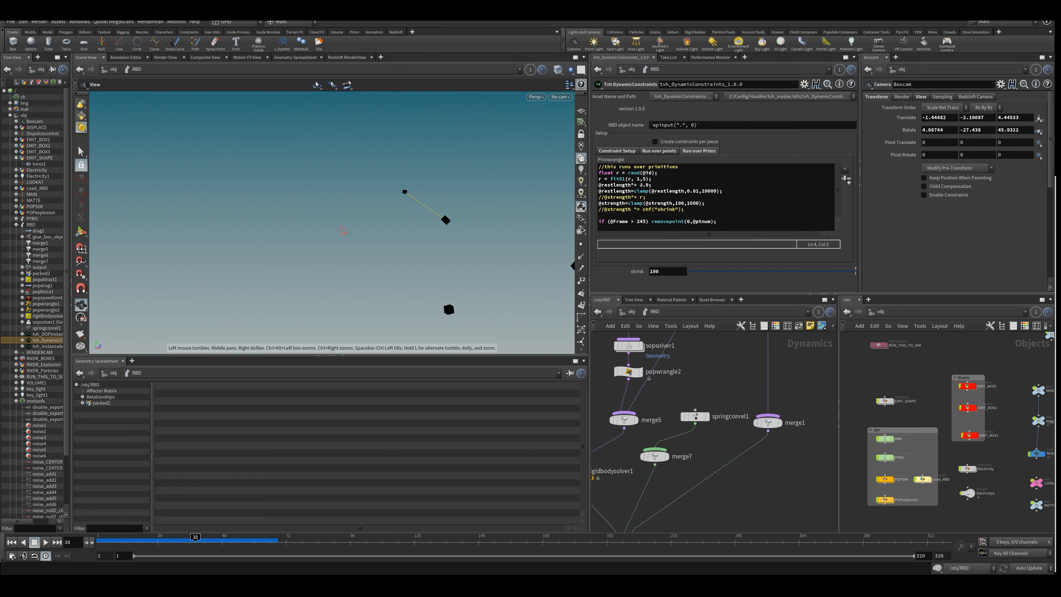
Examine the 0.9 rest length multiplier and view the simulation at frames 85 and 245.
double_click(648, 185)
click(652, 185)
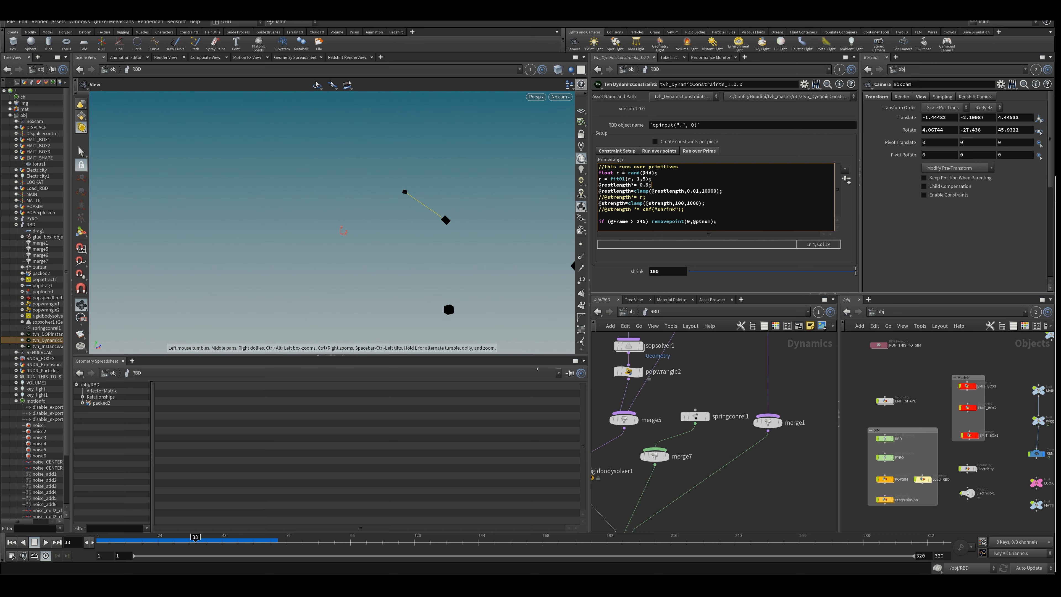
drag(195, 540, 322, 520)
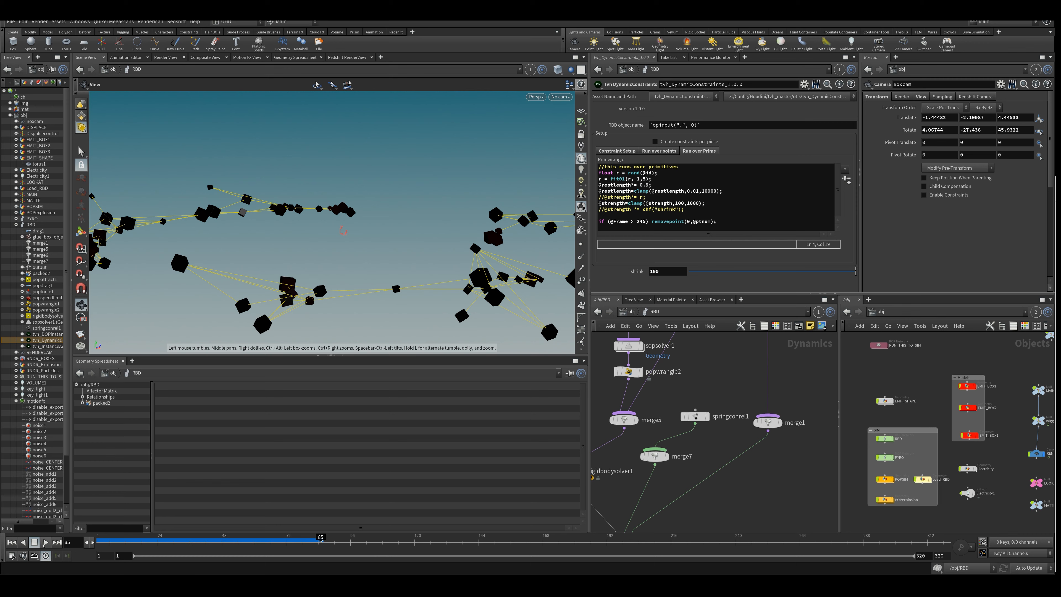
key(Up)
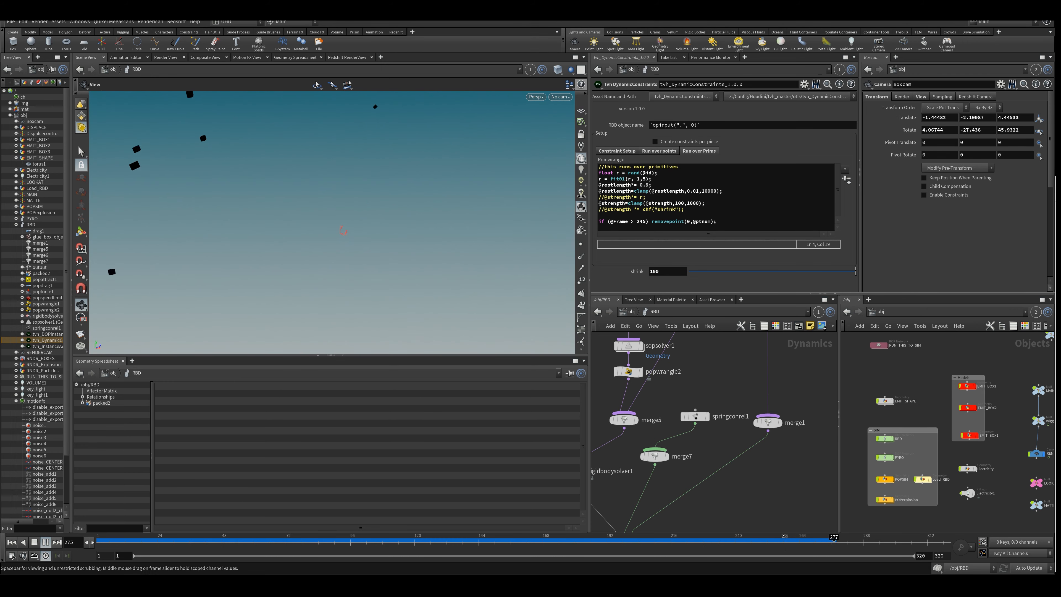
mouse_move(738, 543)
mouse_down()
mouse_move(763, 548)
mouse_move(741, 553)
mouse_move(759, 546)
mouse_move(749, 545)
mouse_up()
Try the simulation from frame 1 with the removepoint line commented out using //, and undo the comment.
click(599, 221)
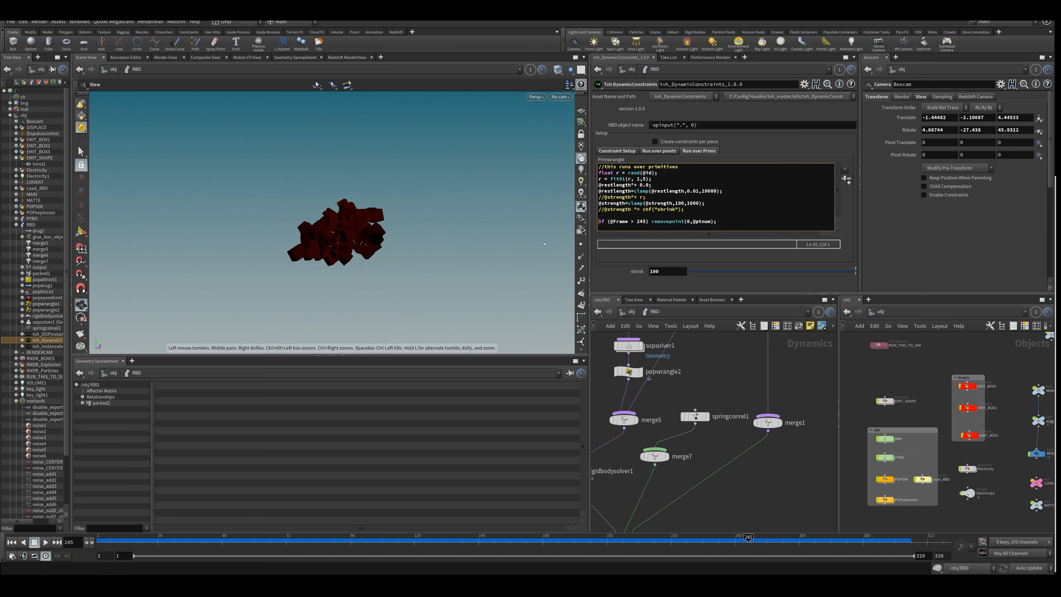
text(//)
click(12, 543)
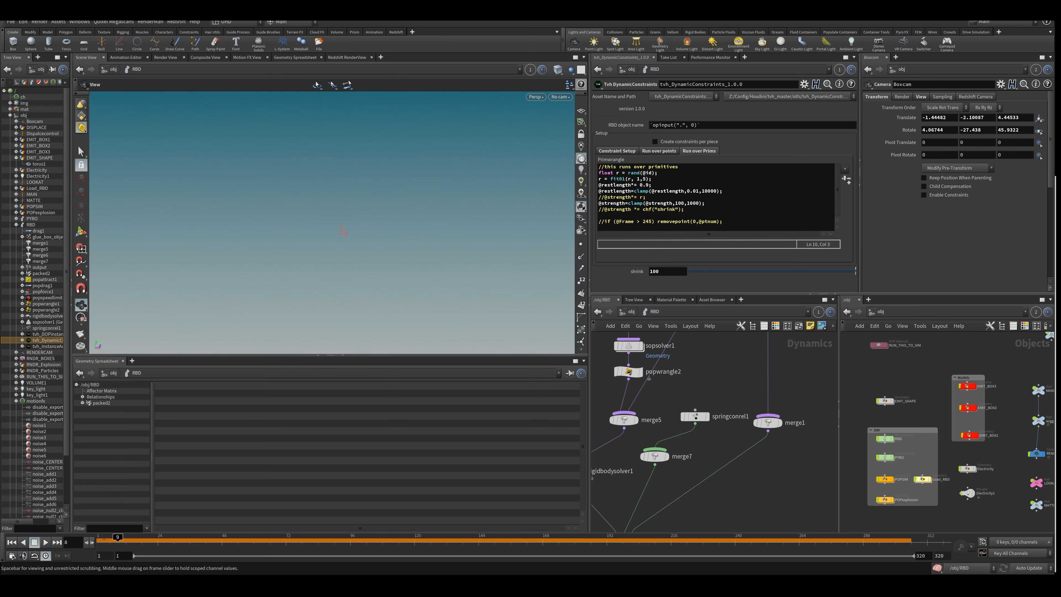
click(45, 542)
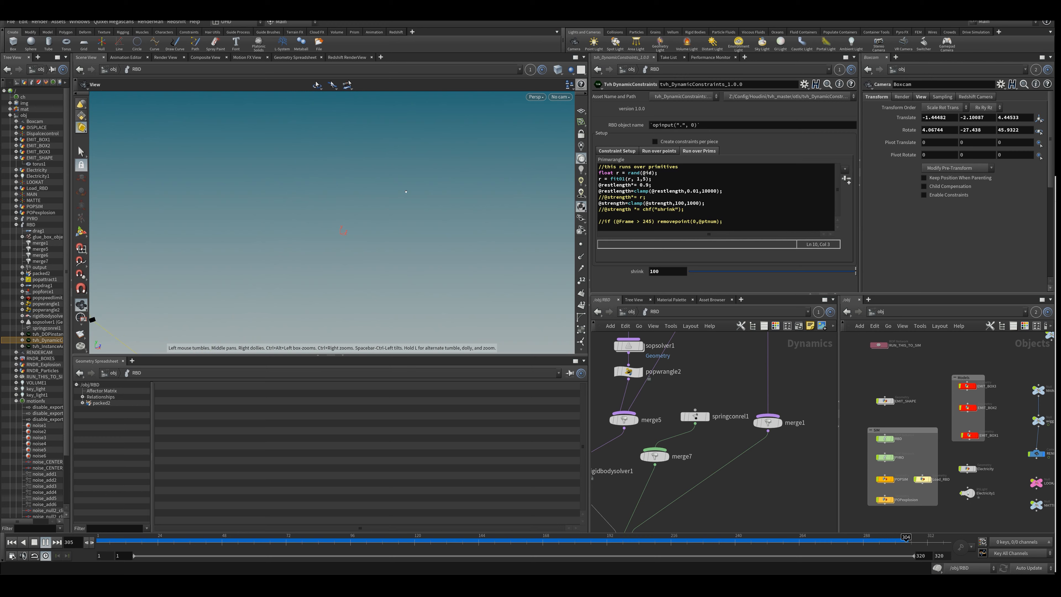
click(708, 538)
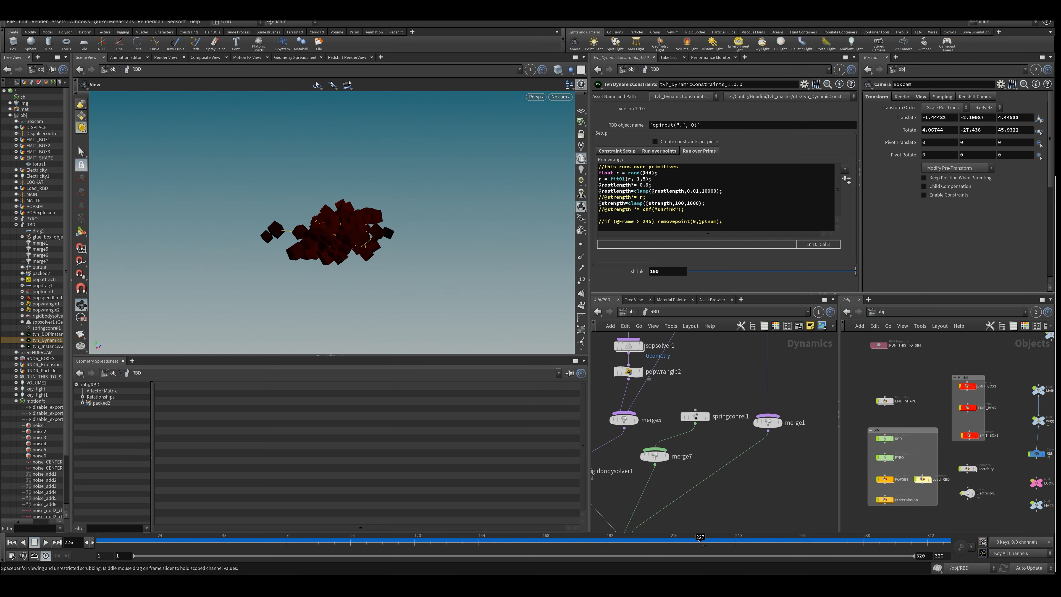
key(ctrl+z)
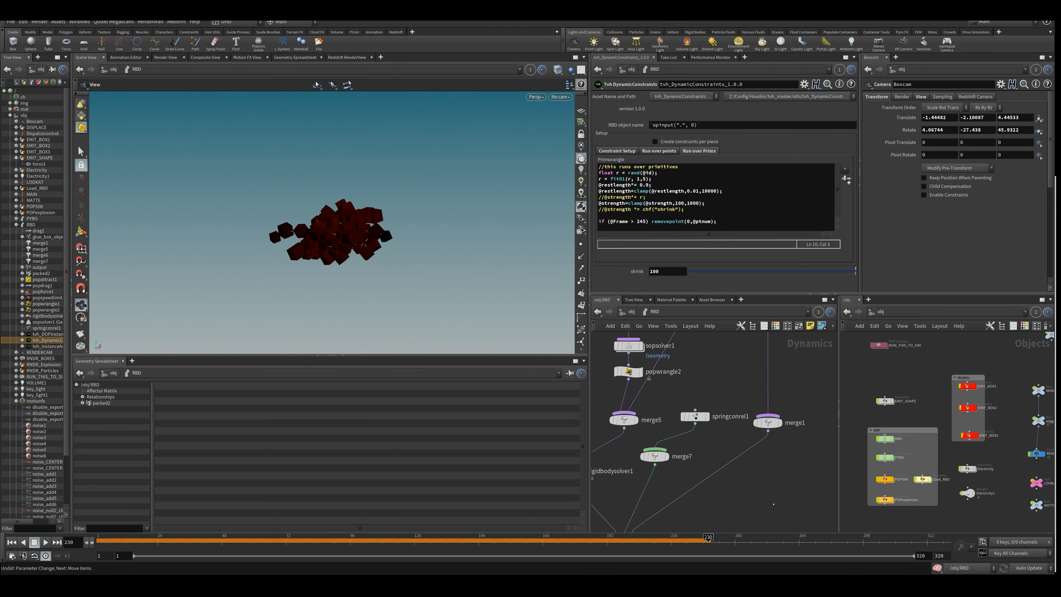
Open the parameters of the glue_box_object1 constraint network.
scroll(773, 504, down, 3)
click(702, 482)
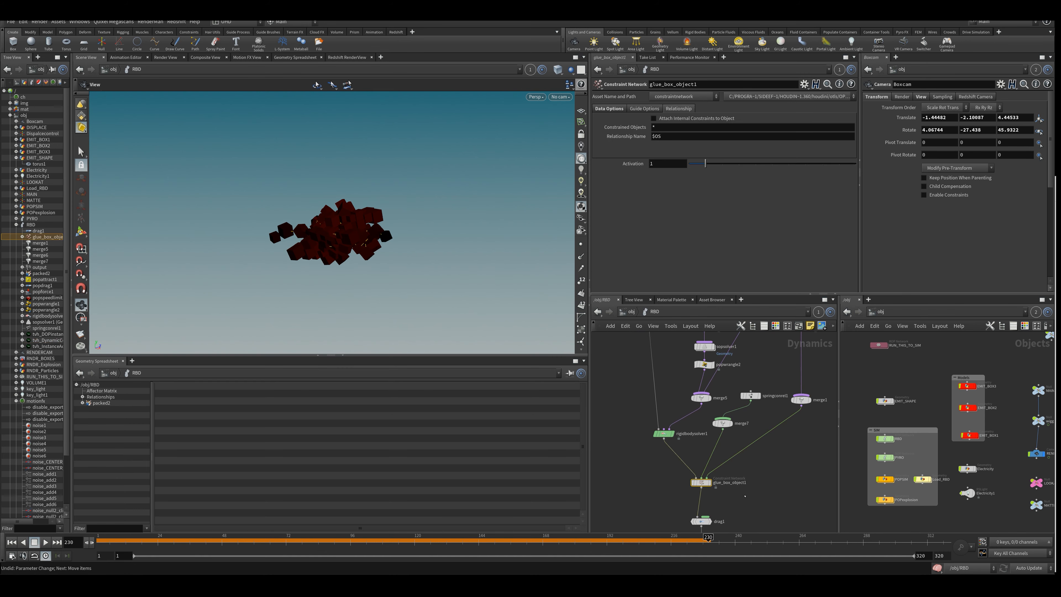
Delete the merge7 node and move springconrel1 down toward glue_box_object1.
middle_drag(746, 496, 765, 467)
click(782, 401)
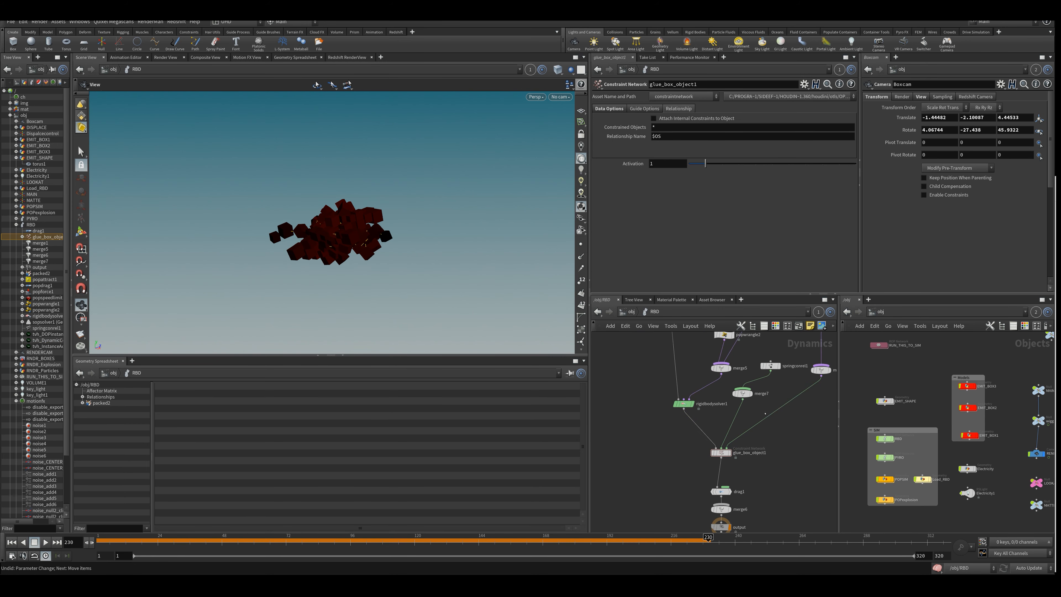
click(742, 393)
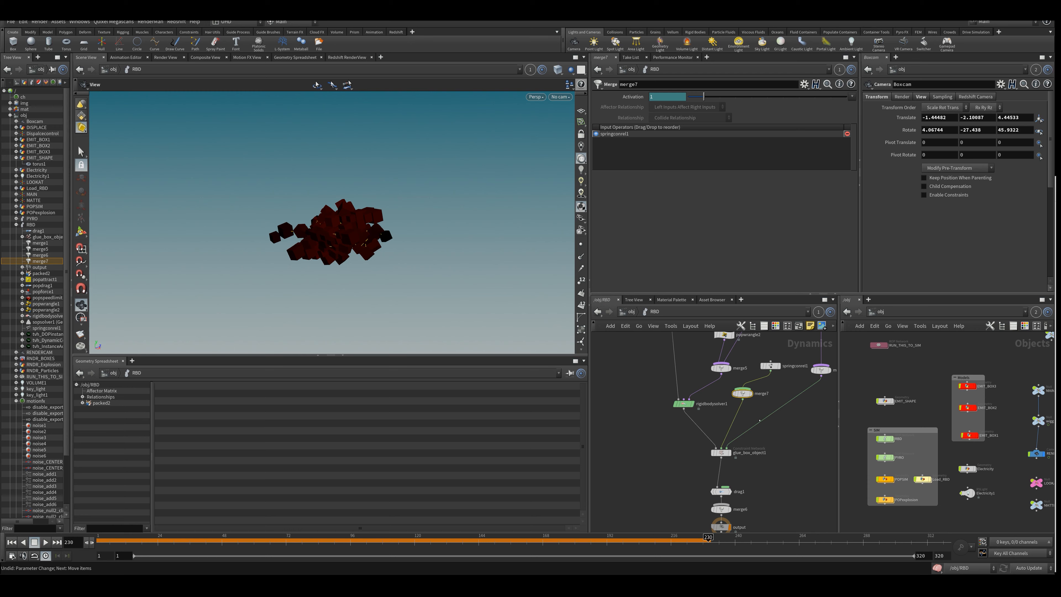
key(Delete)
drag(771, 368, 746, 385)
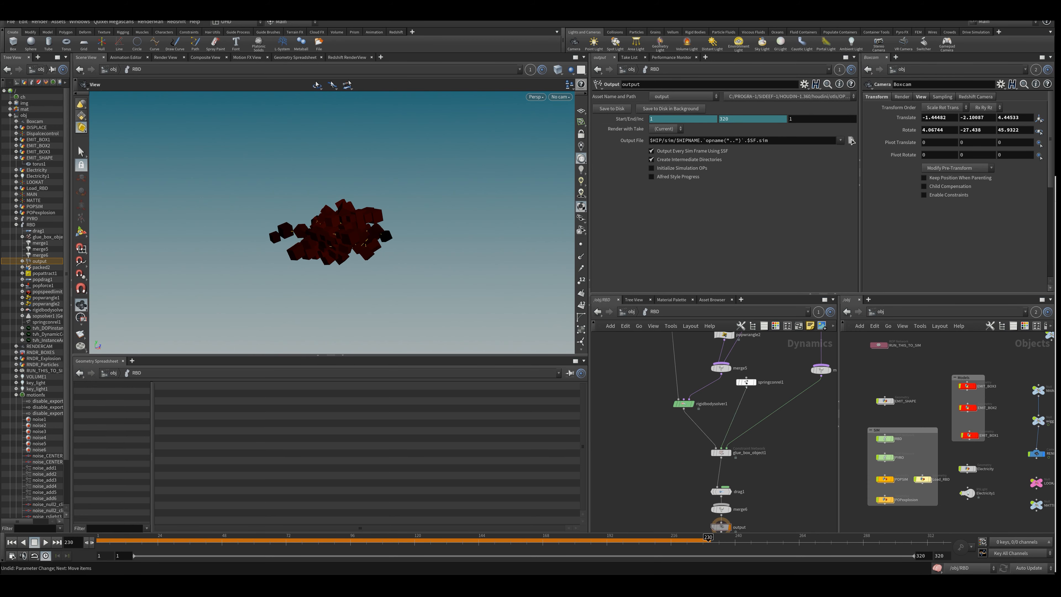
middle_drag(748, 414, 724, 434)
Select the glue_box_object1 constraint network without renaming it and nudge the rigidbodysolver1 node slightly aside.
click(698, 473)
click(726, 472)
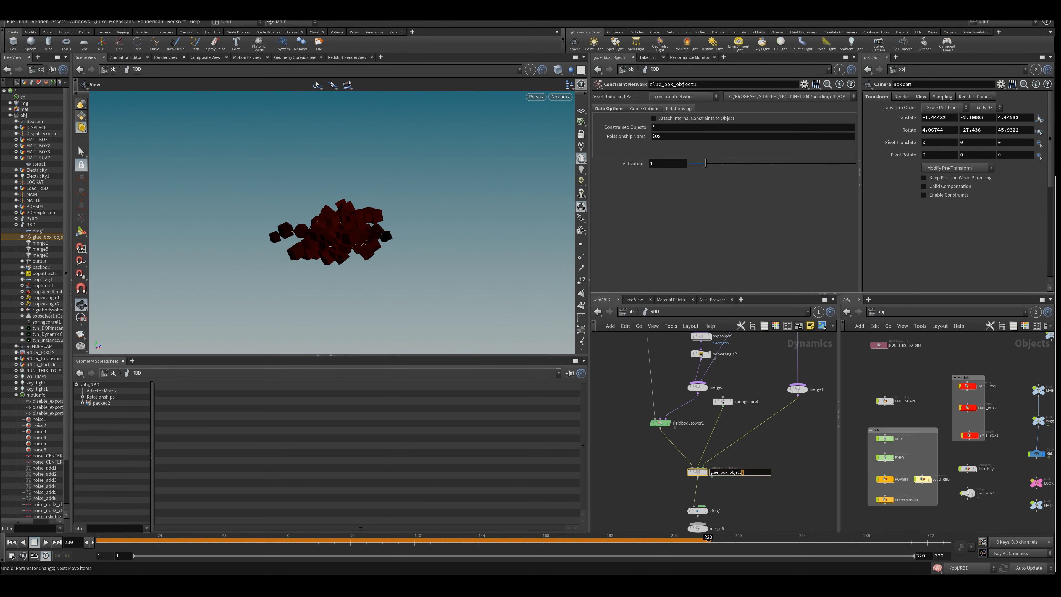
click(742, 462)
middle_drag(742, 461, 716, 481)
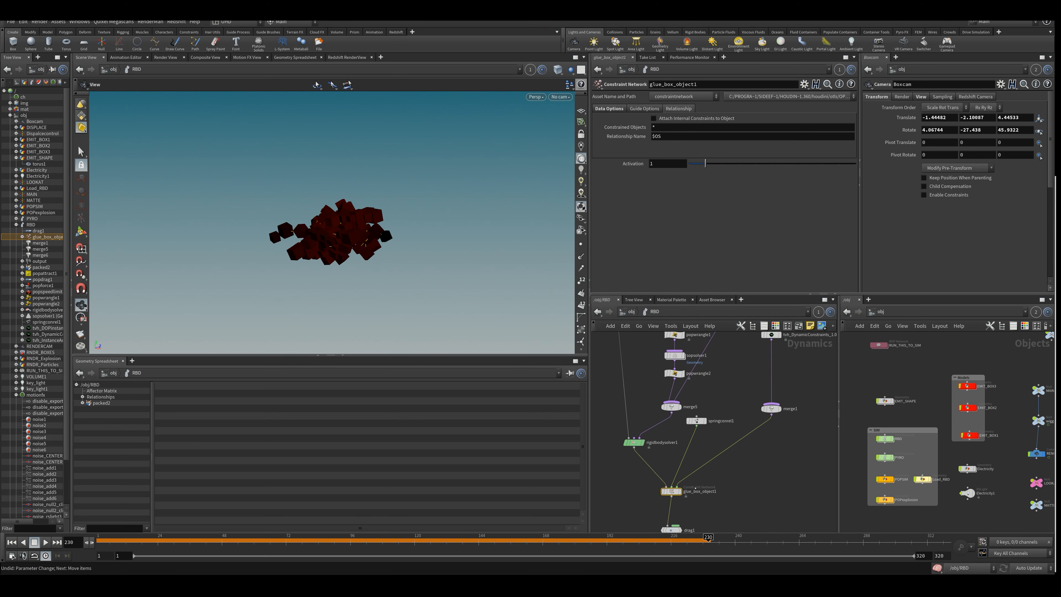
mouse_move(620, 448)
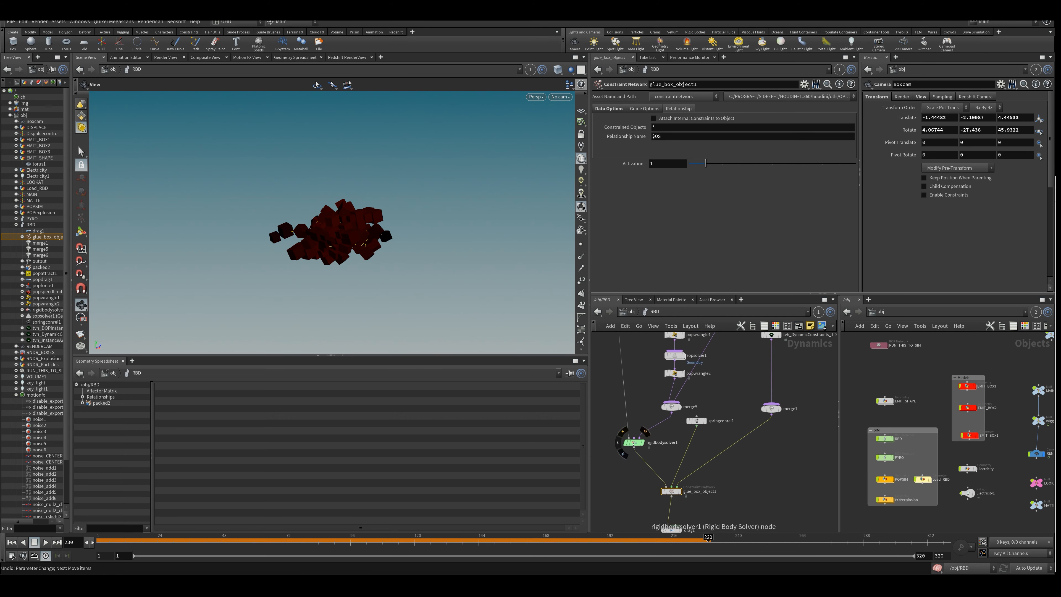
drag(633, 444, 627, 441)
middle_drag(653, 378, 678, 356)
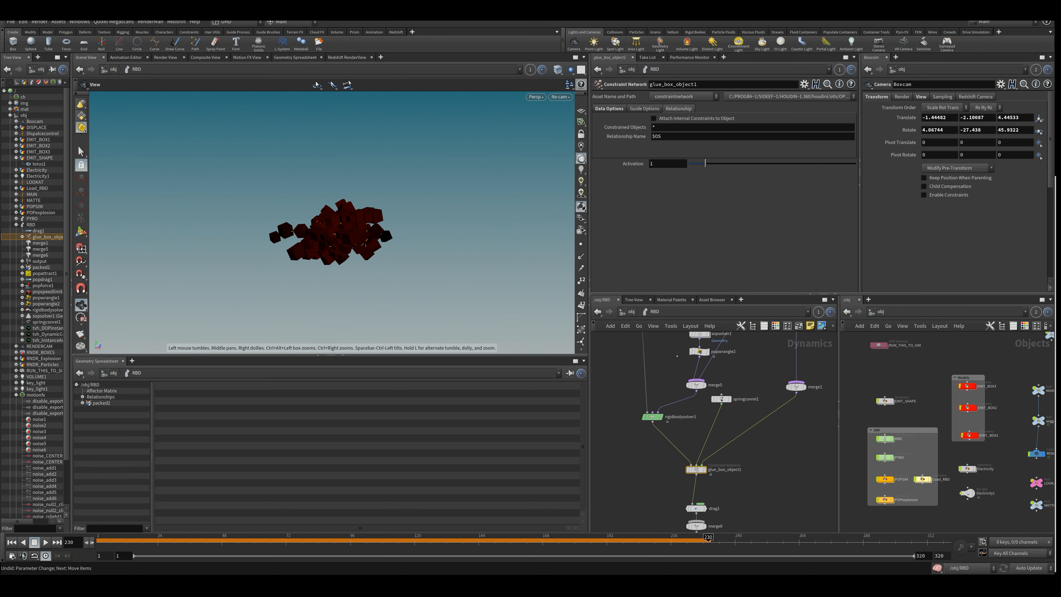
Examine the nodes feeding the inputs of glue_box_object1 and show its Data Options.
scroll(690, 443, up, 2)
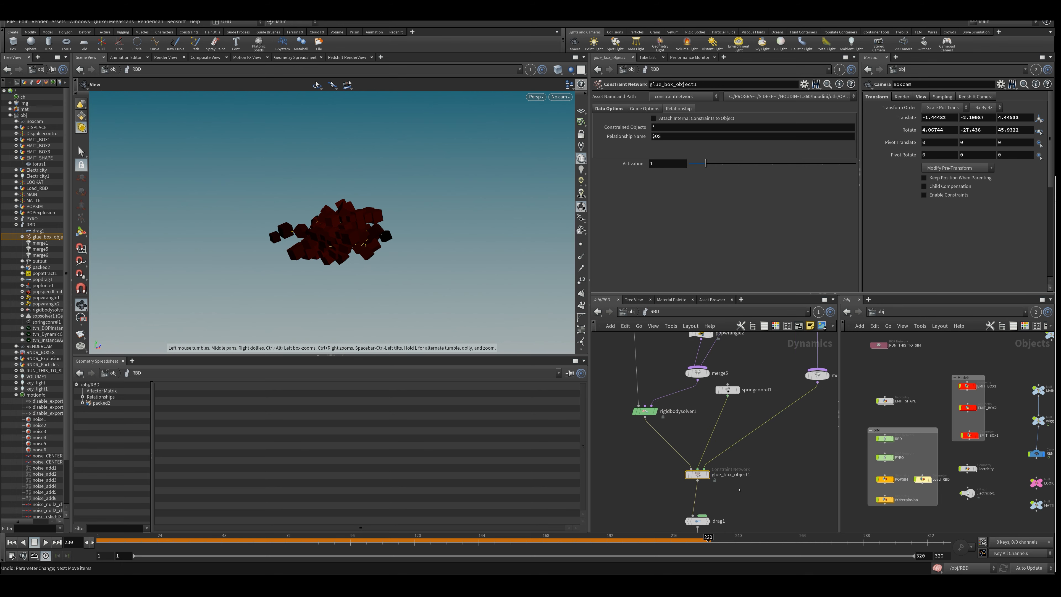
mouse_move(698, 477)
middle_drag(699, 476, 754, 473)
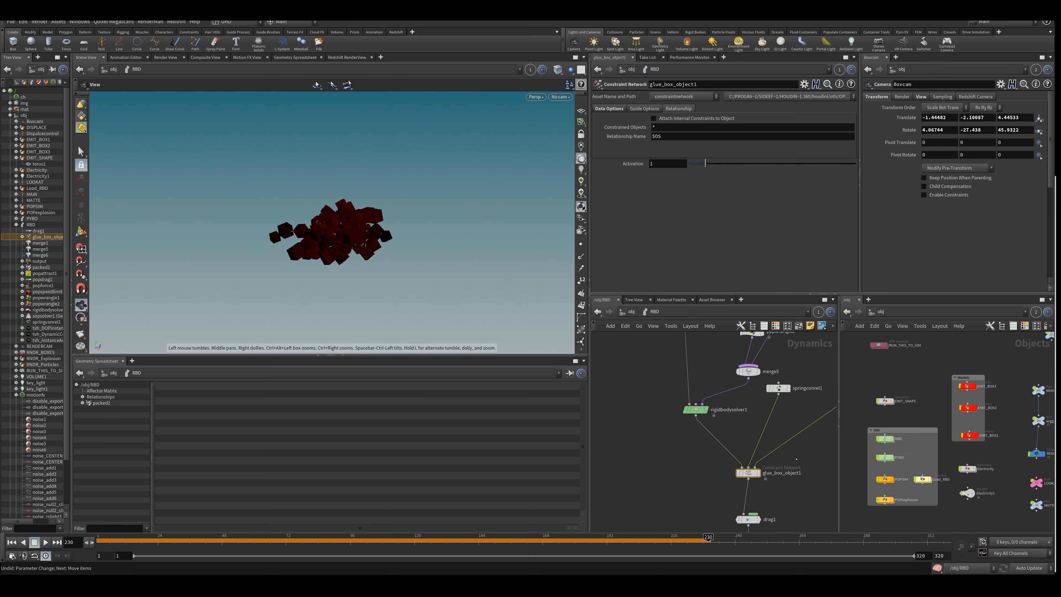
mouse_move(757, 471)
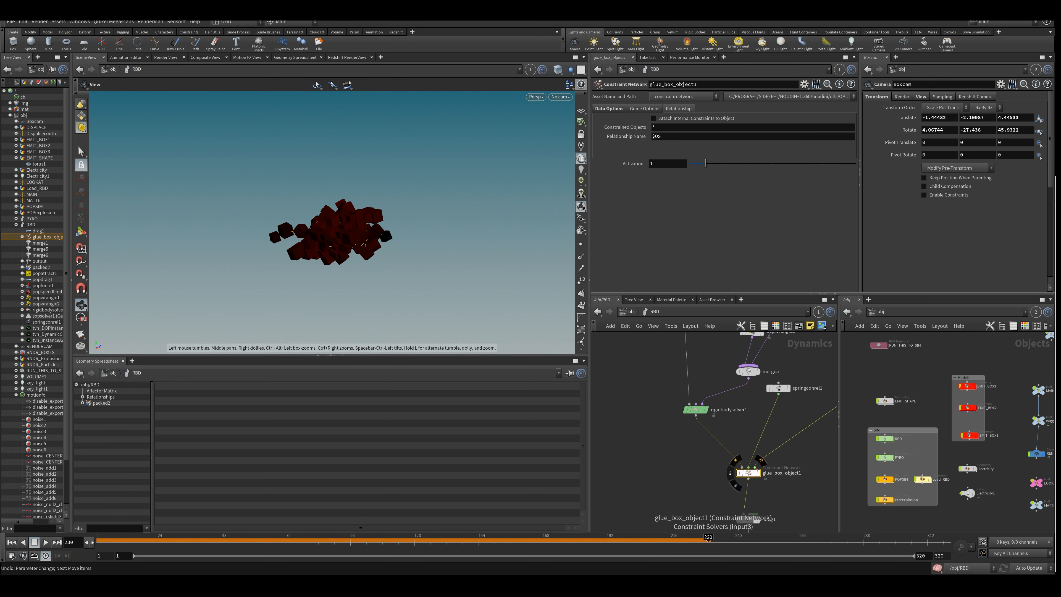
middle_drag(789, 389, 699, 421)
middle_drag(760, 356, 765, 295)
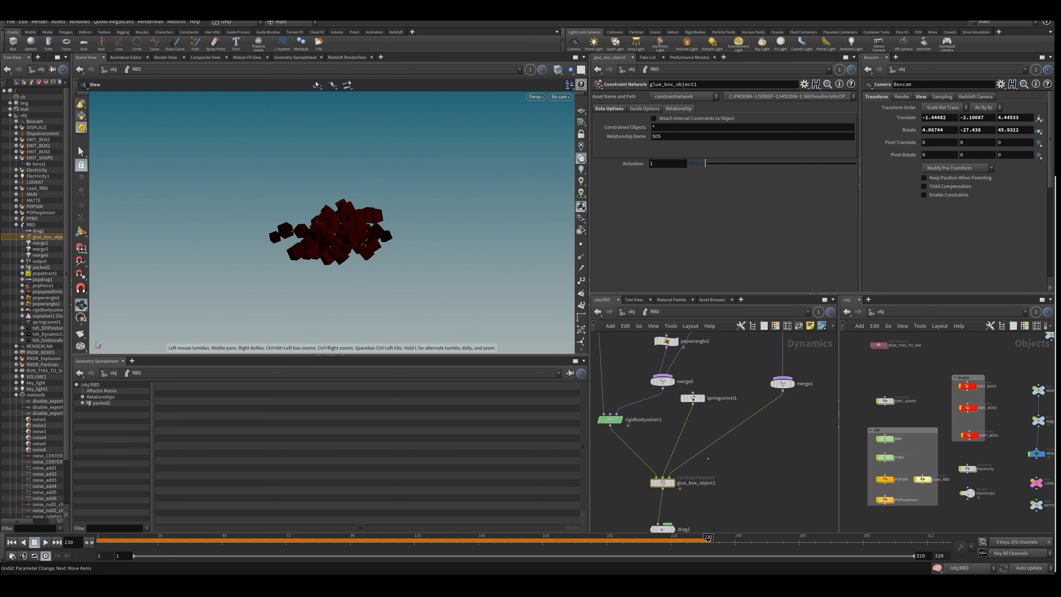
click(609, 108)
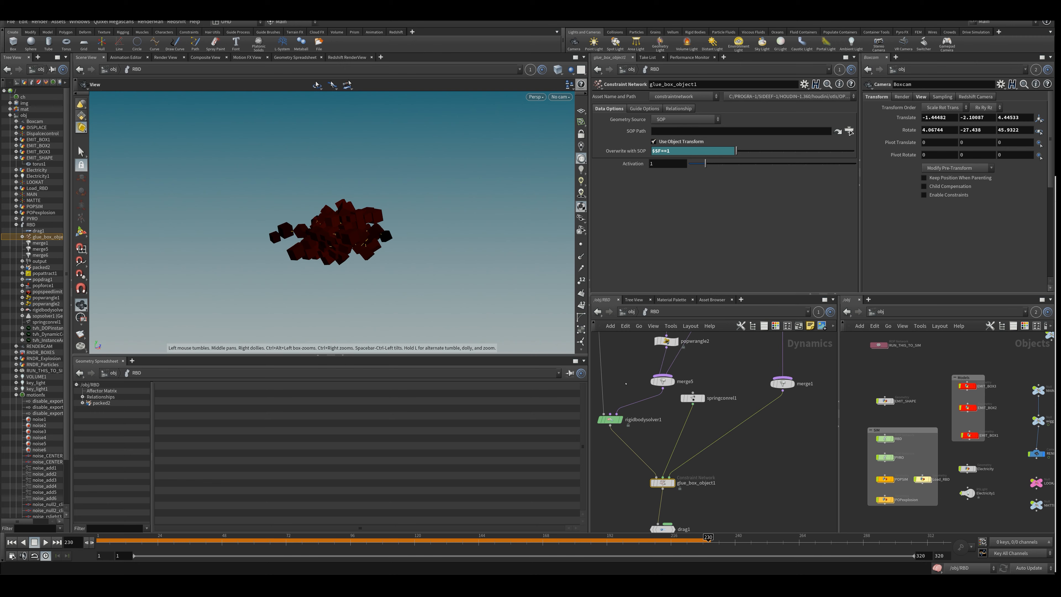
middle_drag(793, 396, 820, 385)
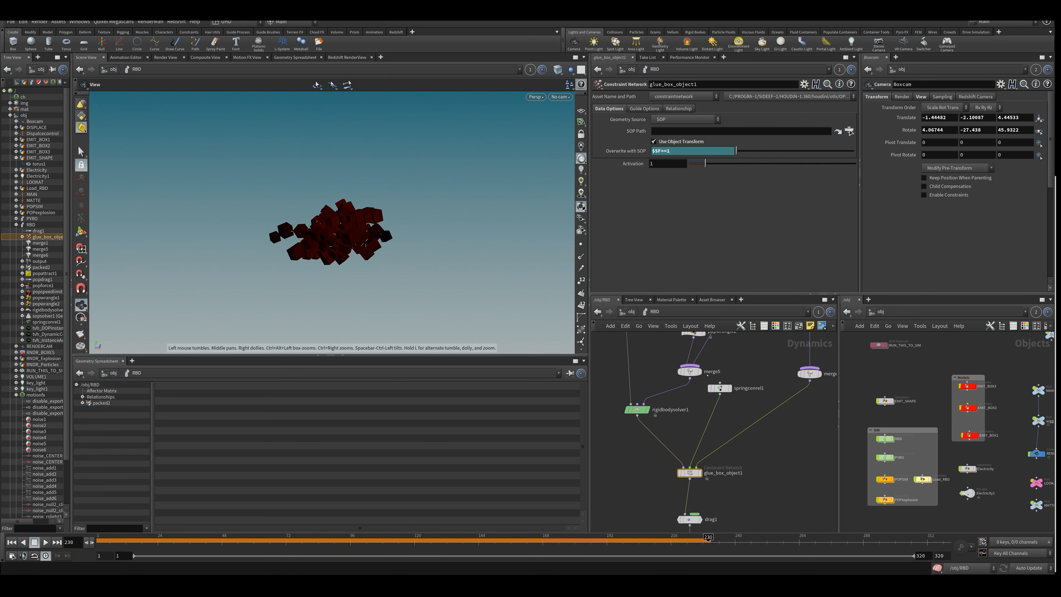
Open the parameters of the springconrel1 spring constraint relationship and shift the node slightly down.
middle_drag(726, 446, 698, 489)
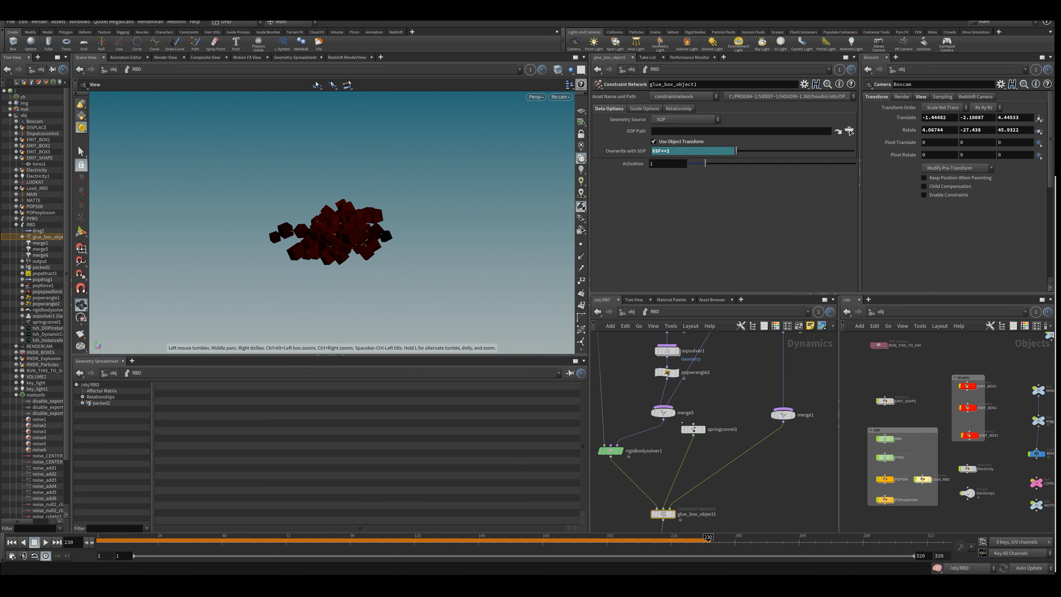
click(695, 431)
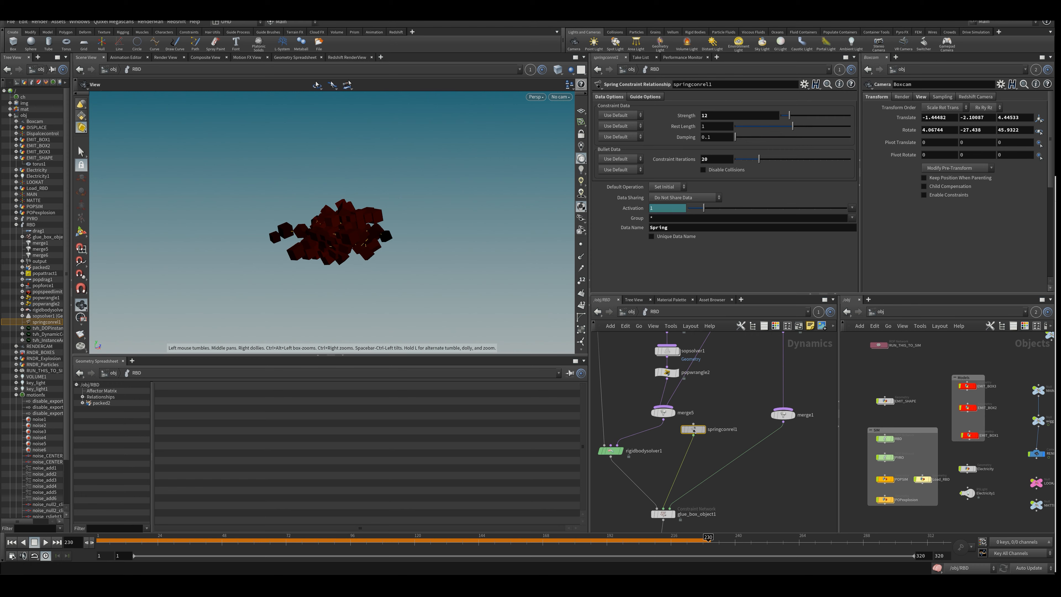
mouse_move(692, 433)
mouse_down()
mouse_move(704, 448)
mouse_move(689, 440)
mouse_up()
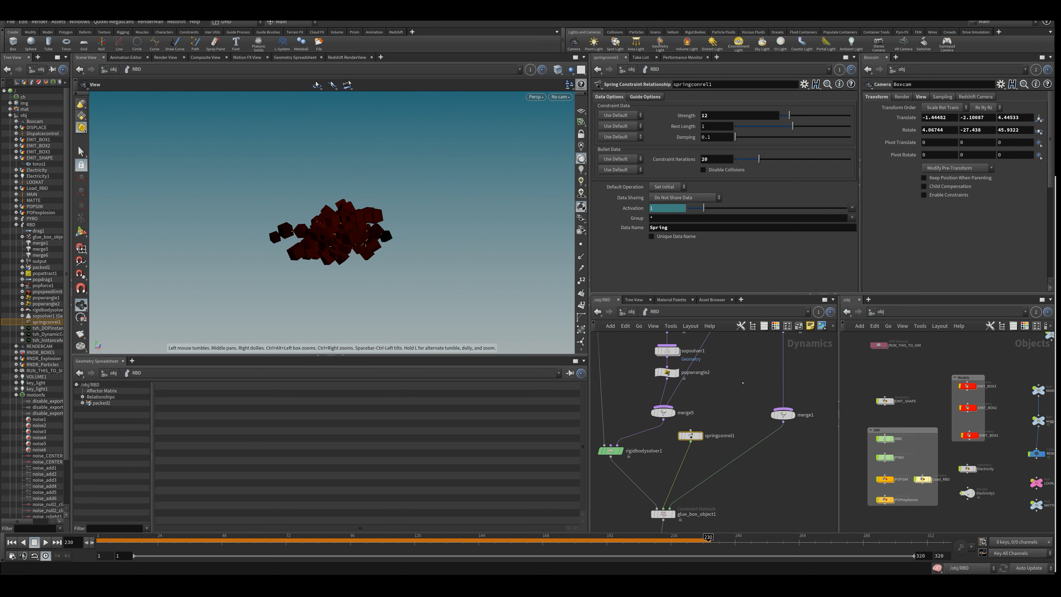
Review the constraint name and type code in the Constraint Setup of tvh_DynamicConstraints_1.0.0.
middle_drag(743, 382, 718, 512)
click(758, 454)
click(608, 152)
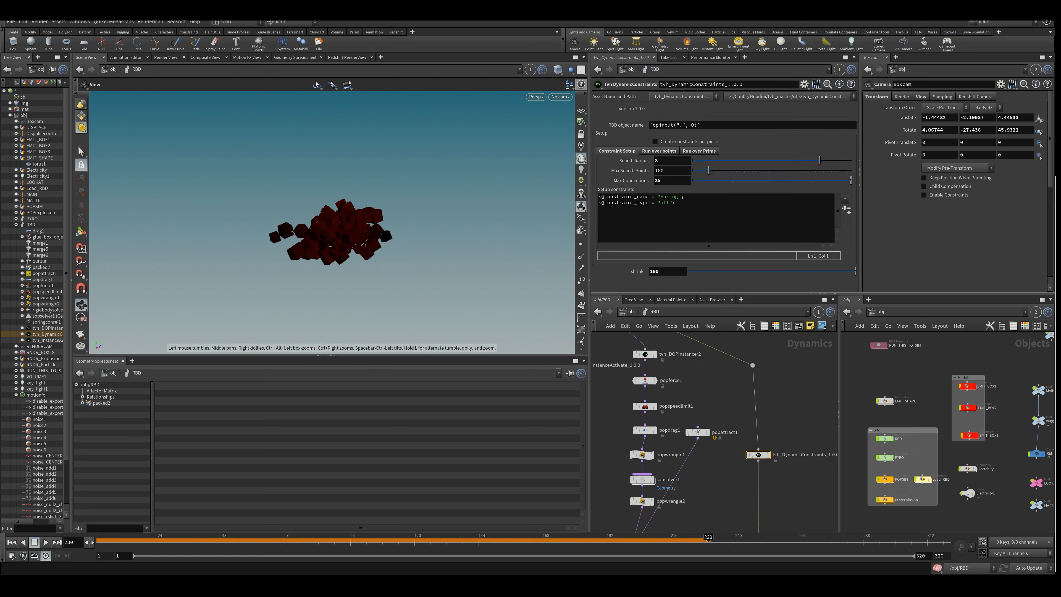
middle_drag(703, 478, 769, 380)
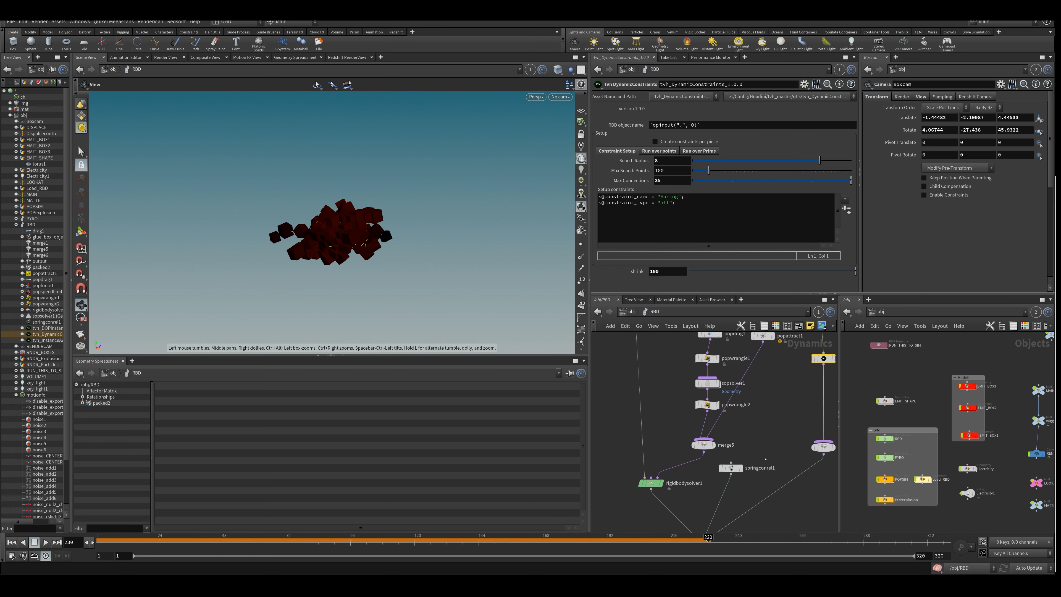
middle_drag(635, 375, 650, 495)
Rewind to frame 1, inspect the sopsolver1 network inside tvh_DynamicConstraints_1.0.0 and return to the RBD network.
drag(481, 547, 98, 544)
middle_drag(767, 495, 729, 465)
scroll(665, 447, down, 1)
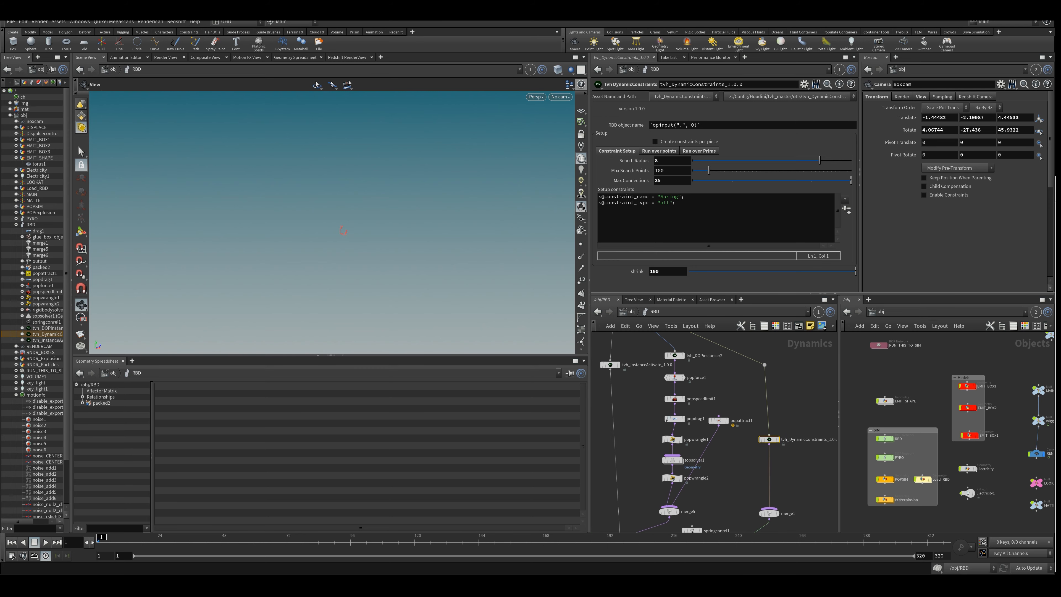
double_click(769, 439)
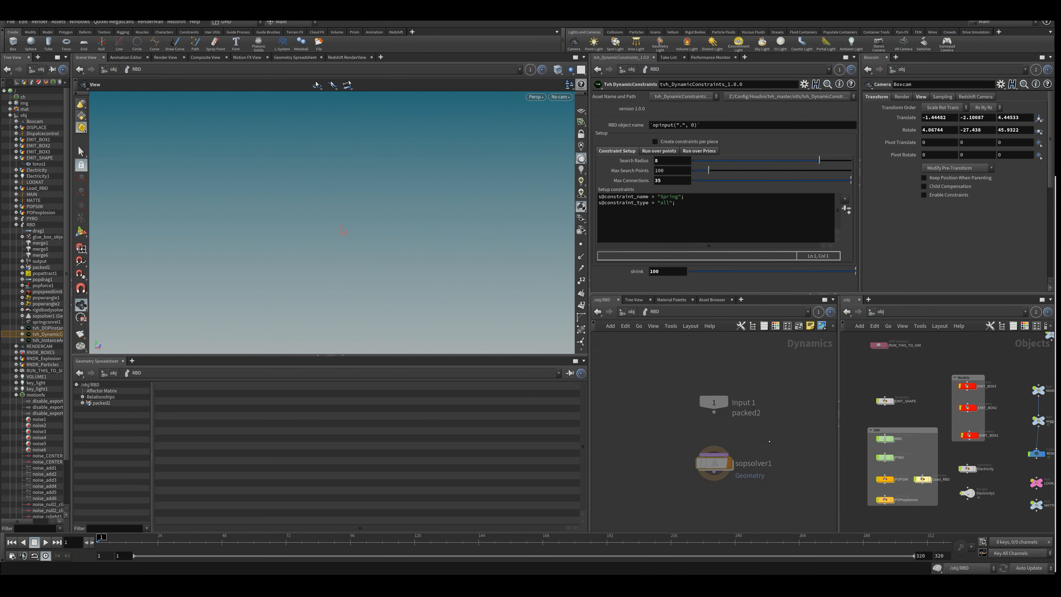
double_click(712, 458)
middle_drag(666, 417, 666, 438)
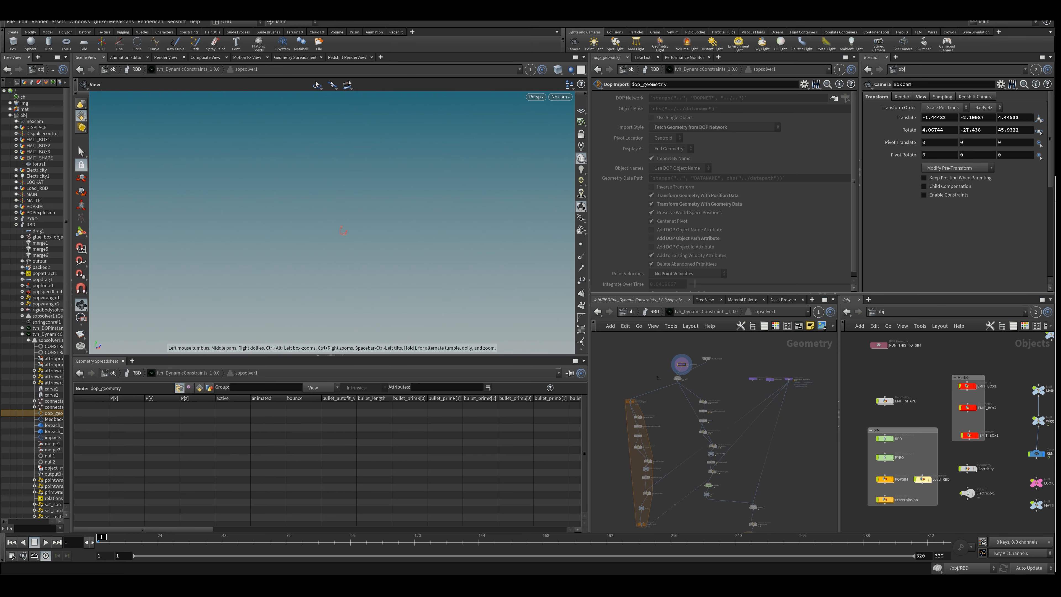
middle_drag(744, 478, 747, 417)
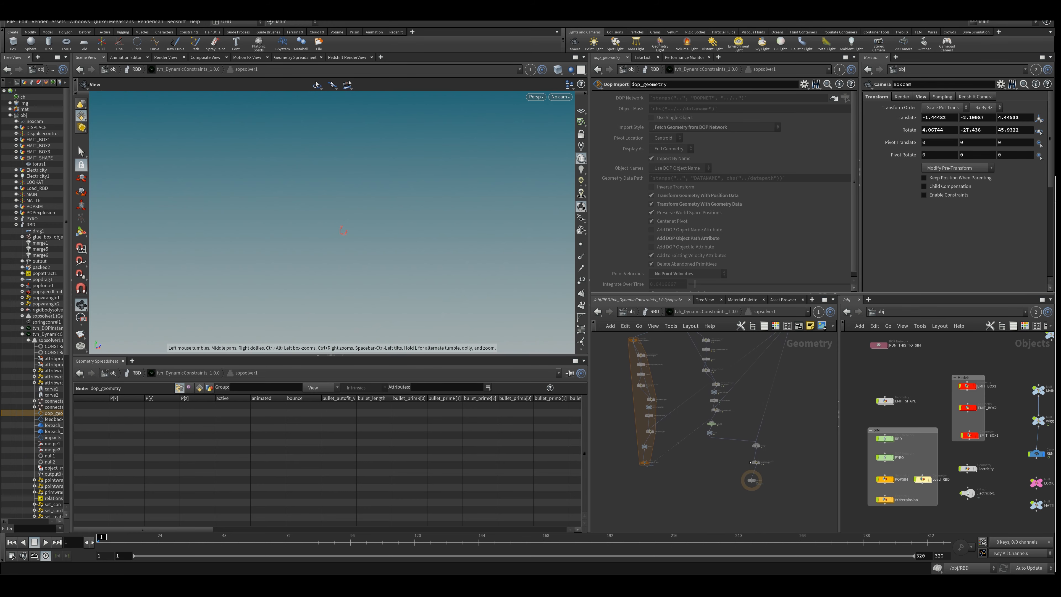
click(654, 313)
middle_drag(735, 436, 737, 422)
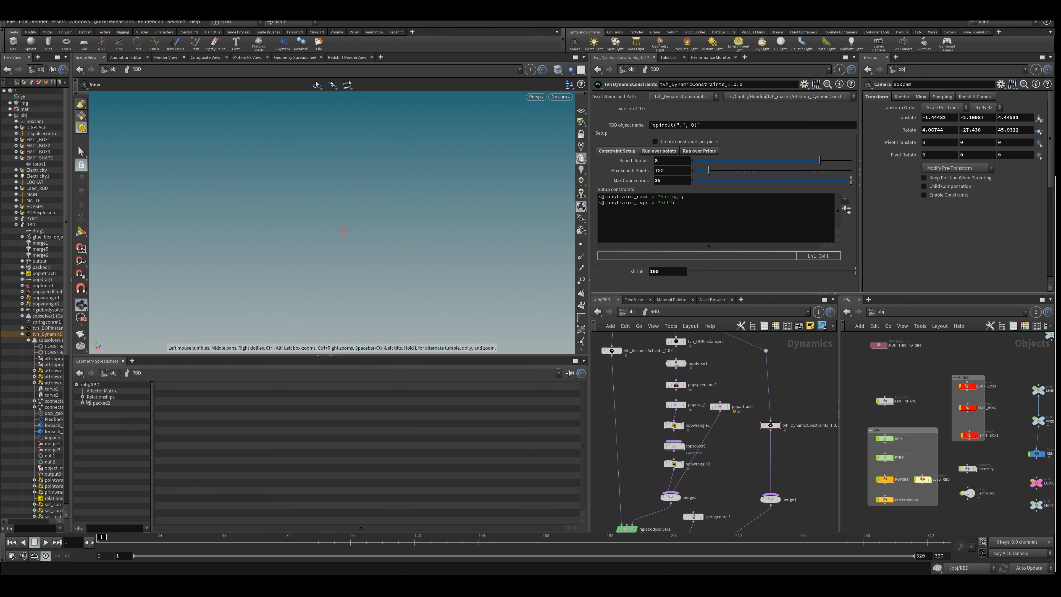
Allow editing of the tvh_DynamicConstraints_1.0.0 contents and match the node back to its current definition.
right_click(770, 425)
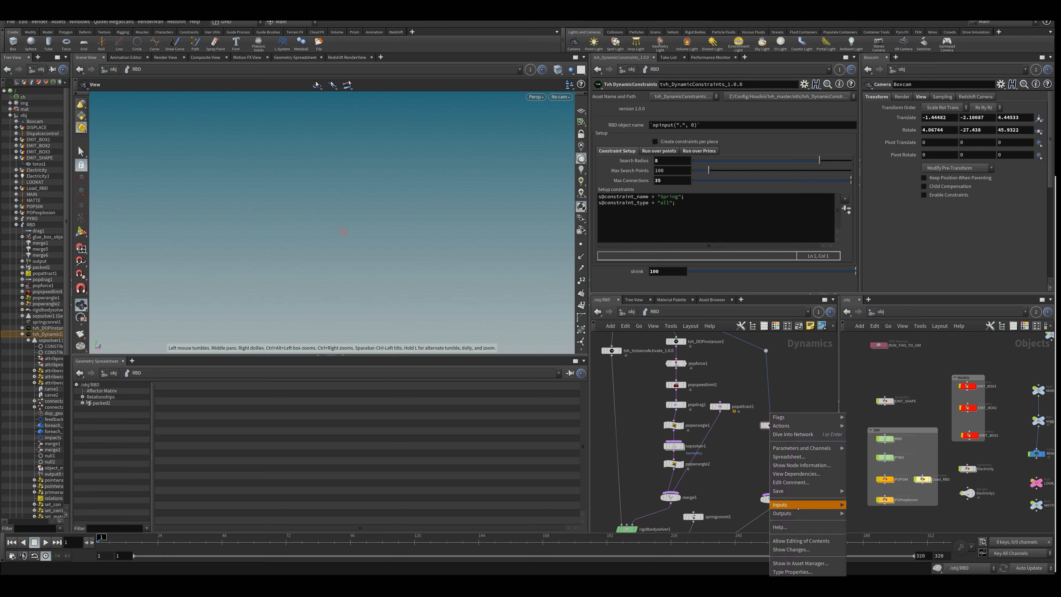
click(807, 542)
right_click(780, 426)
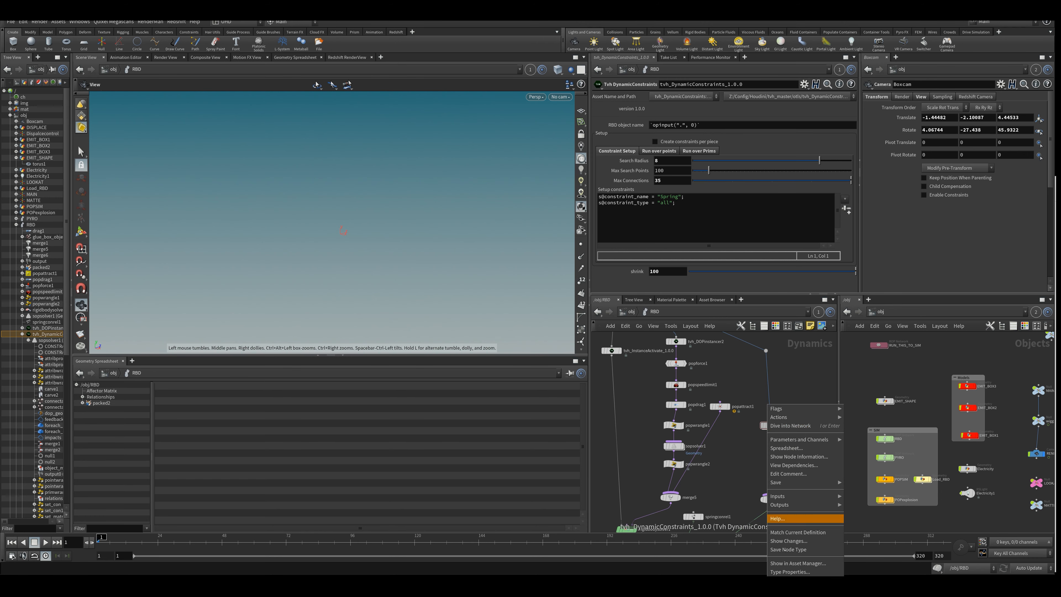
click(807, 534)
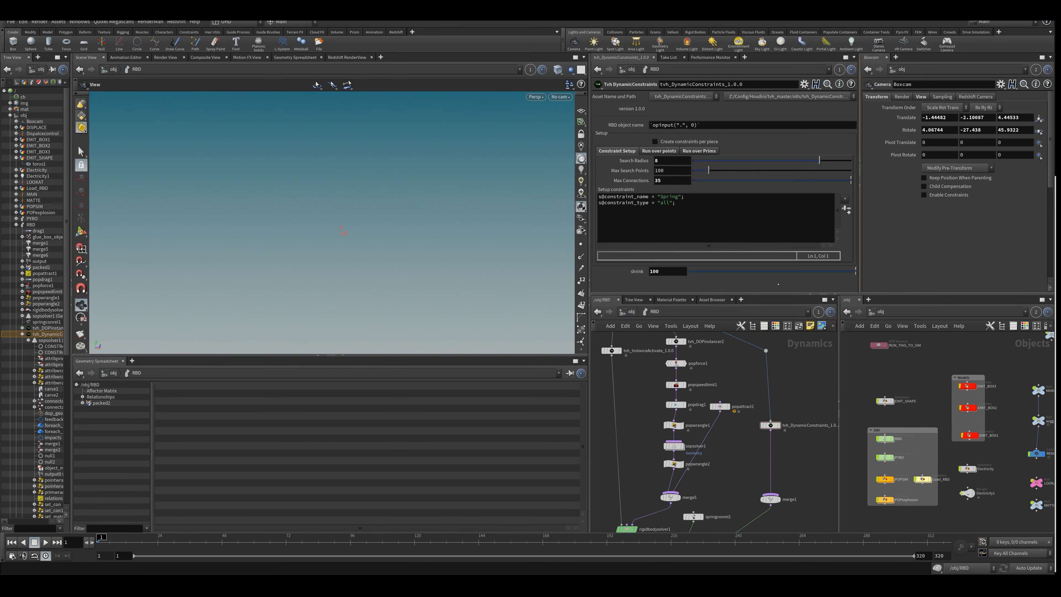
Examine the popforce1 age condition that sets amp to 0, along with the tvh_DOPInstancer2 parameters.
scroll(628, 377, up, 3)
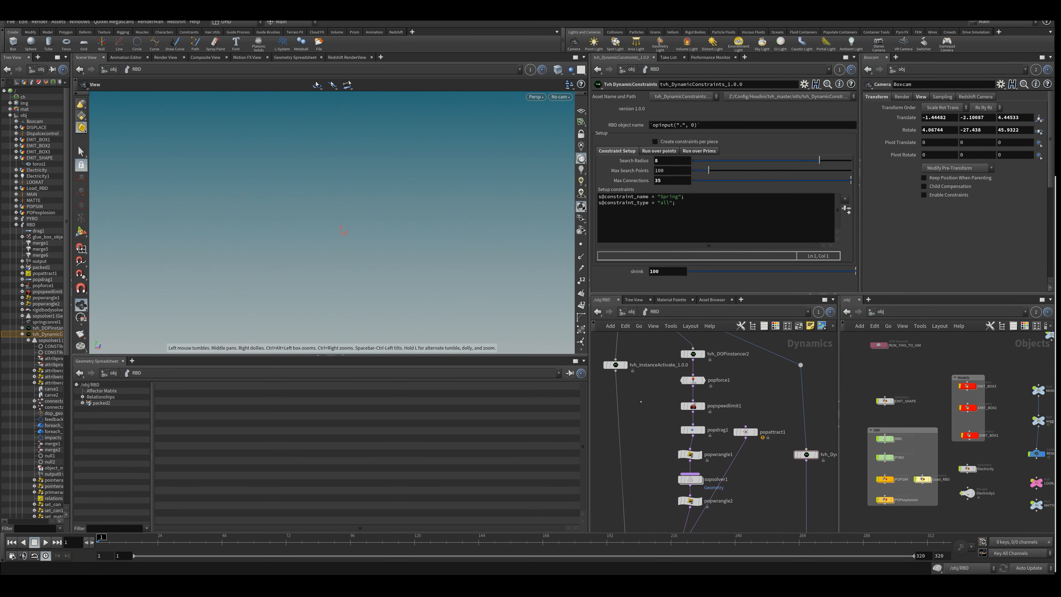
click(693, 381)
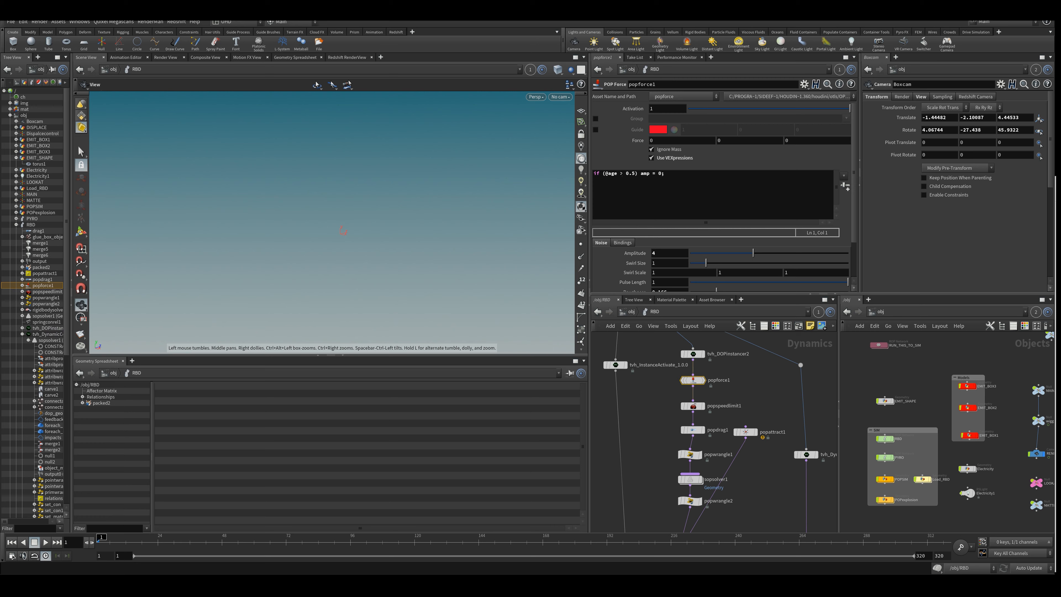
click(629, 173)
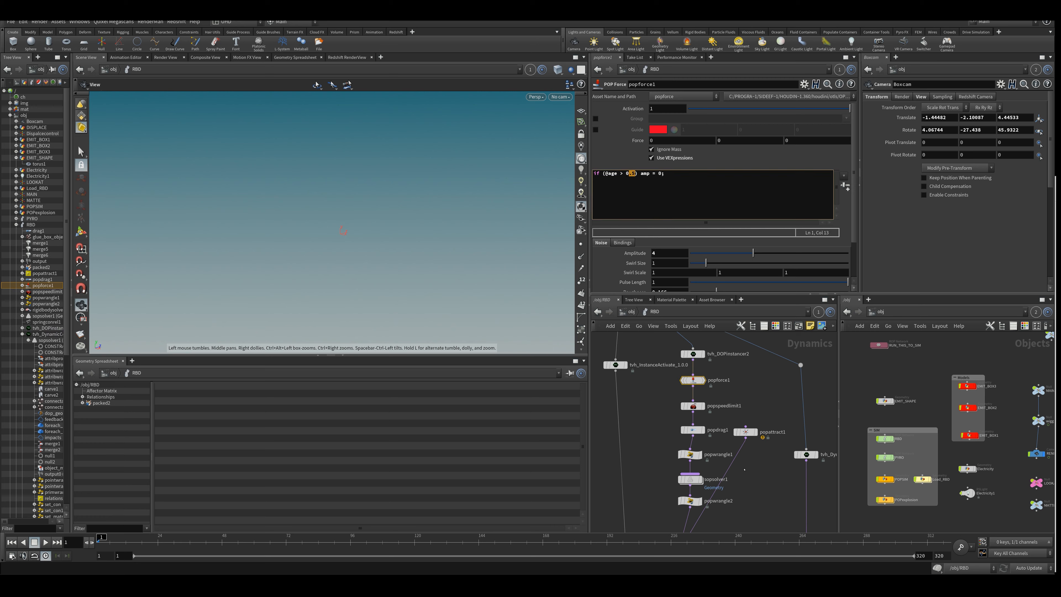
click(694, 354)
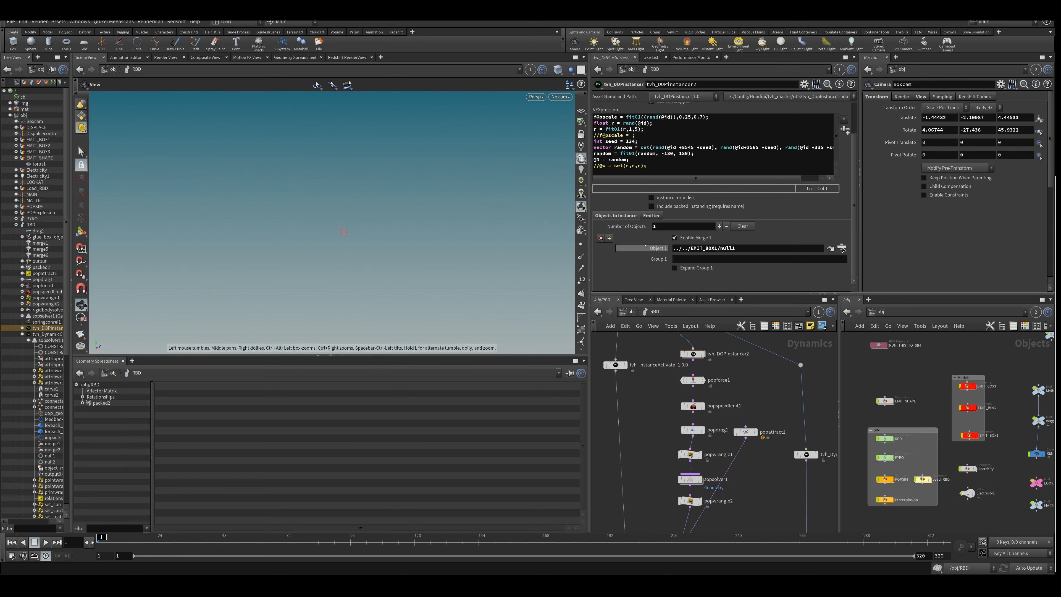
click(694, 379)
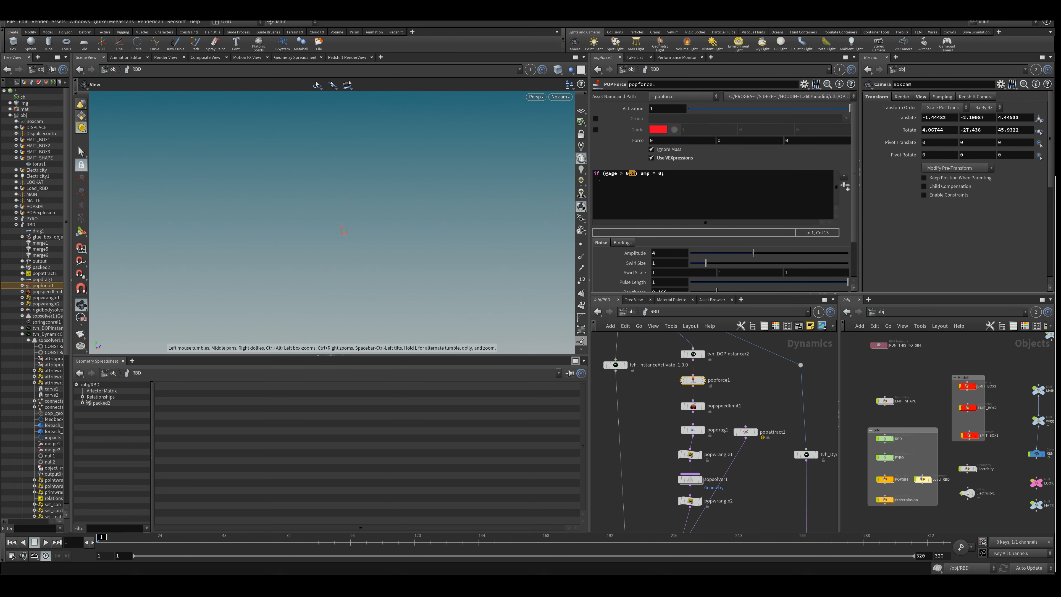
click(606, 173)
drag(635, 174, 626, 174)
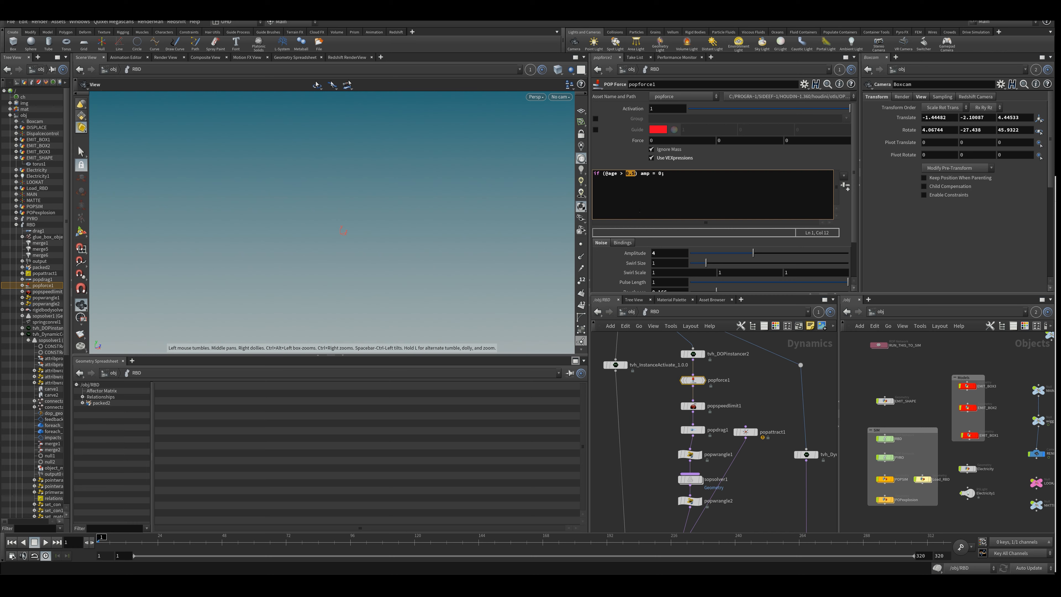
click(641, 174)
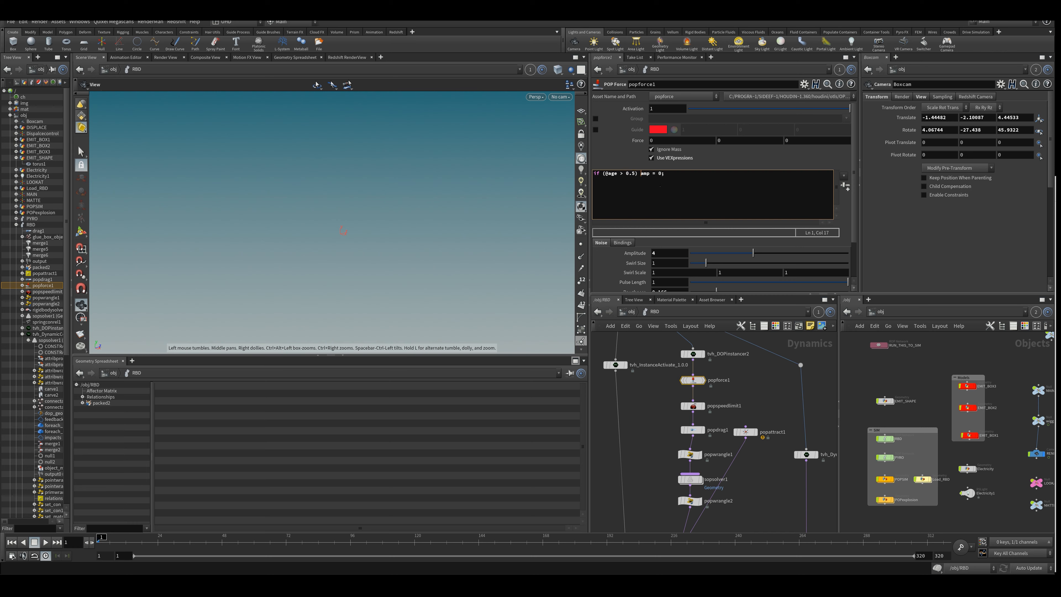
Play the simulation from frame 1 and stop it at frame 63.
click(614, 447)
key(Up)
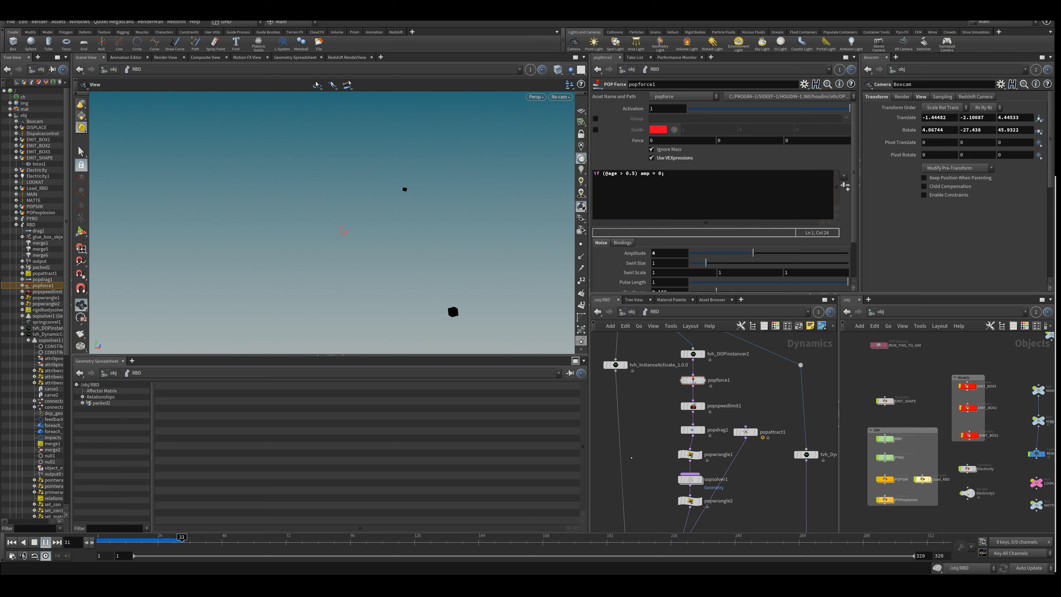
key(Up)
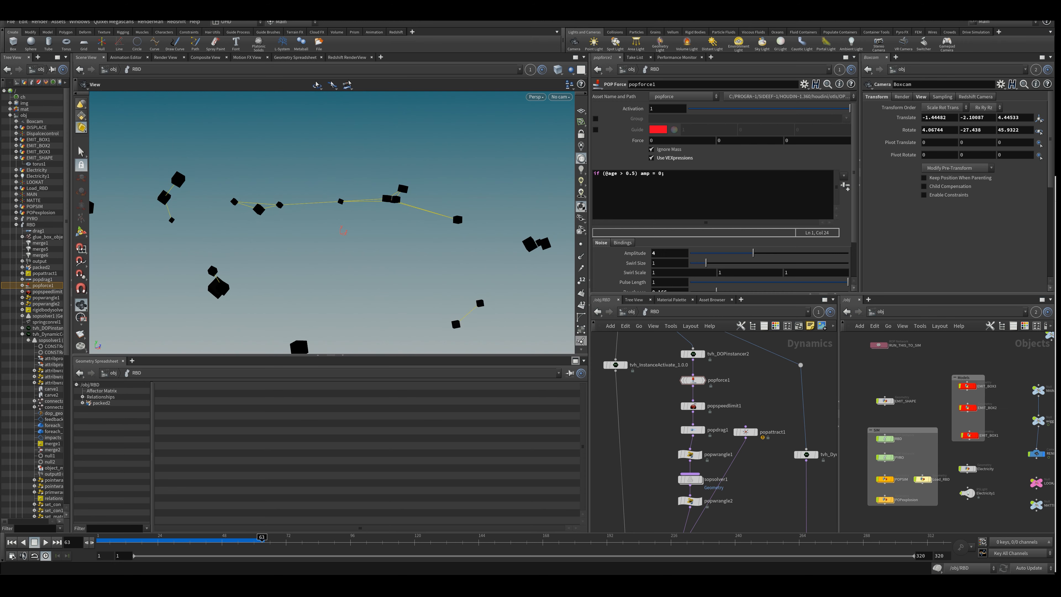
Examine the popspeedlimit1 speed and spin limits and the length(@w) line in popwrangle1's expression.
click(693, 406)
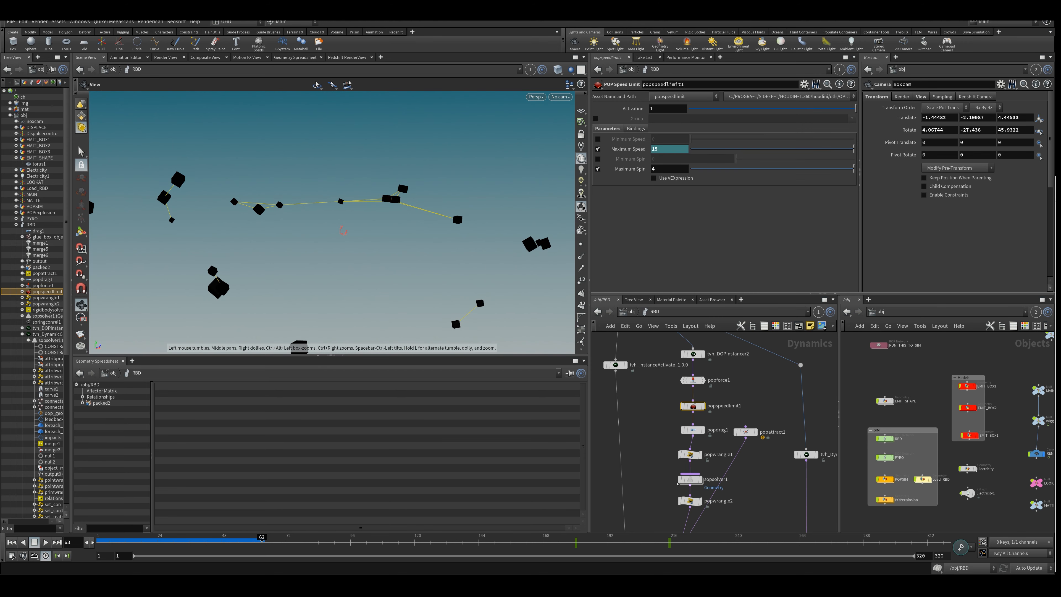
click(691, 455)
middle_drag(684, 443, 685, 423)
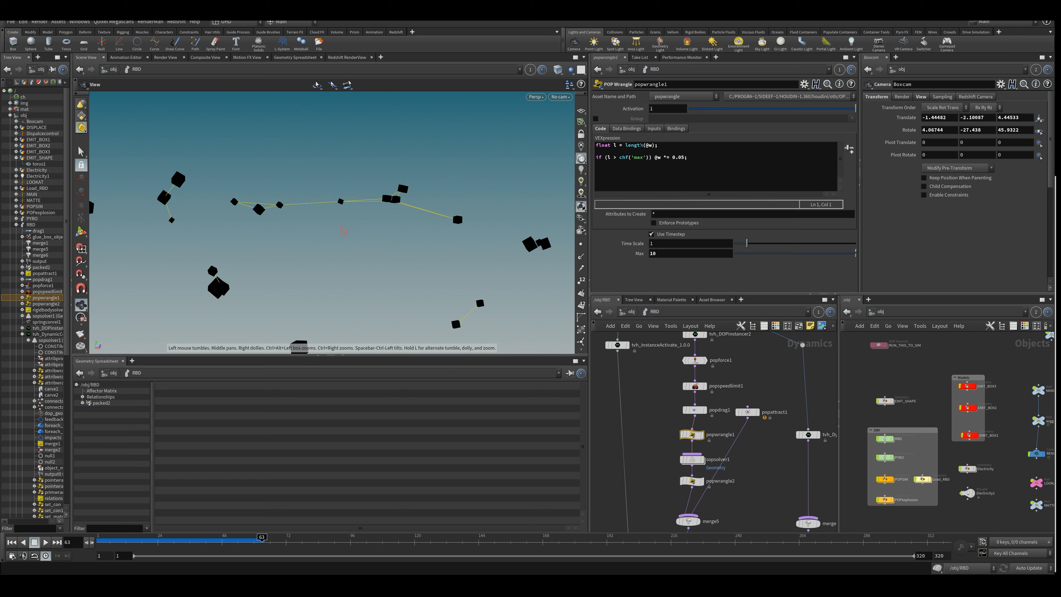
drag(620, 145, 596, 152)
click(651, 150)
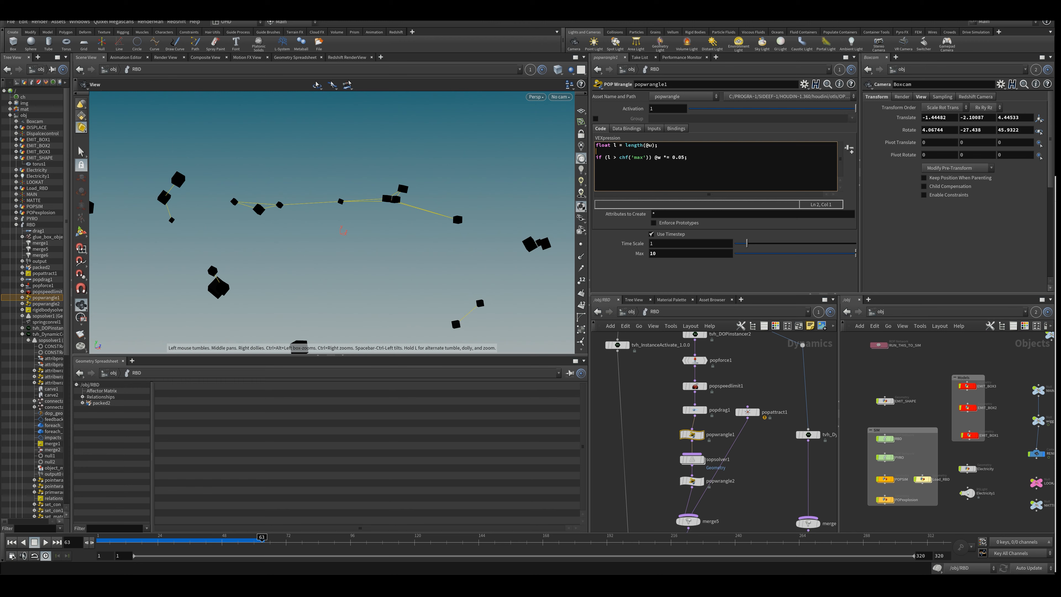
click(650, 145)
click(597, 151)
click(634, 145)
drag(626, 145, 661, 147)
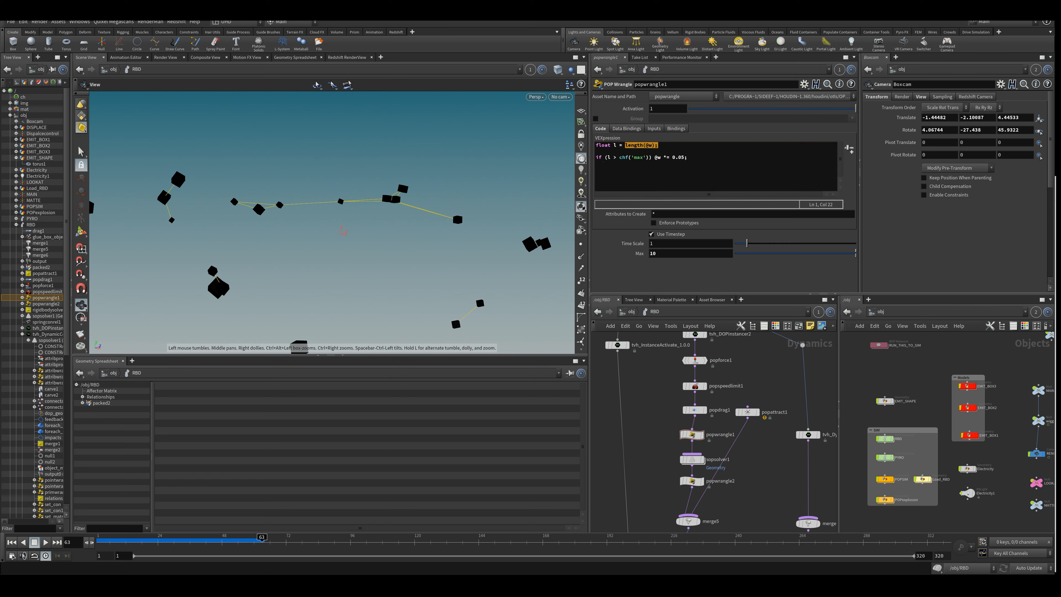
Set the @w multiplier in popwrangle1's expression to 1.
click(628, 158)
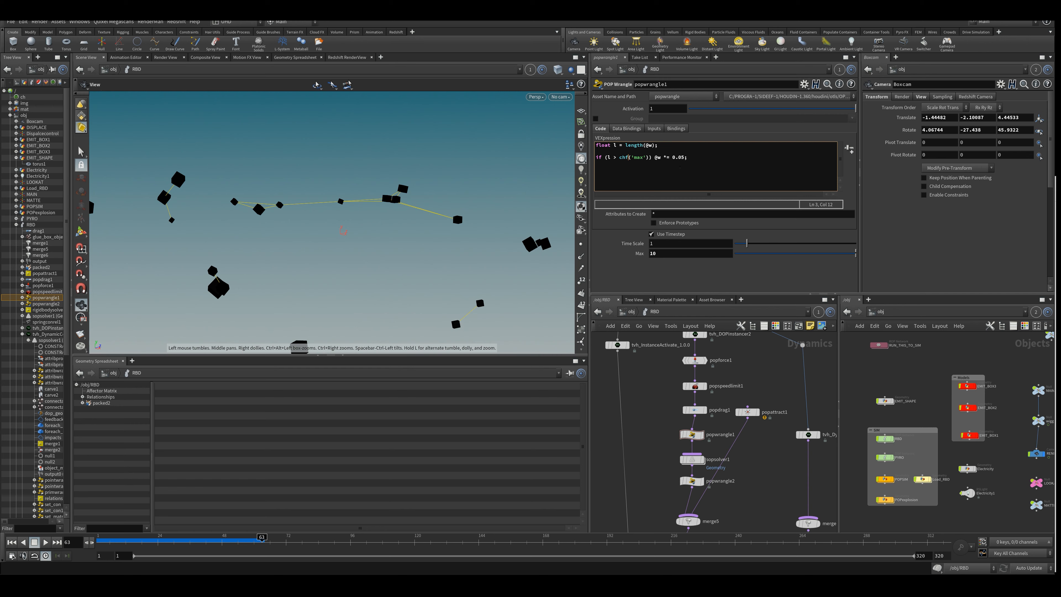
key(BackSpace)
key(BackSpace)
key(BackSpace)
key(BackSpace)
text(1)
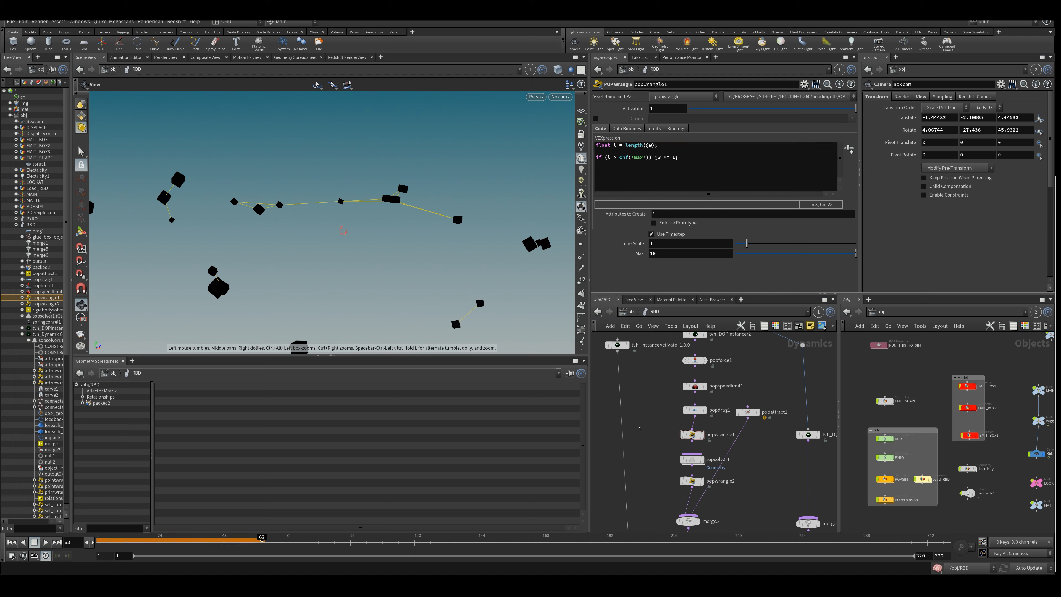
Replay the simulation from frame 1, scrub back through it and undo the last expression change.
key(ctrl+Up)
key(Up)
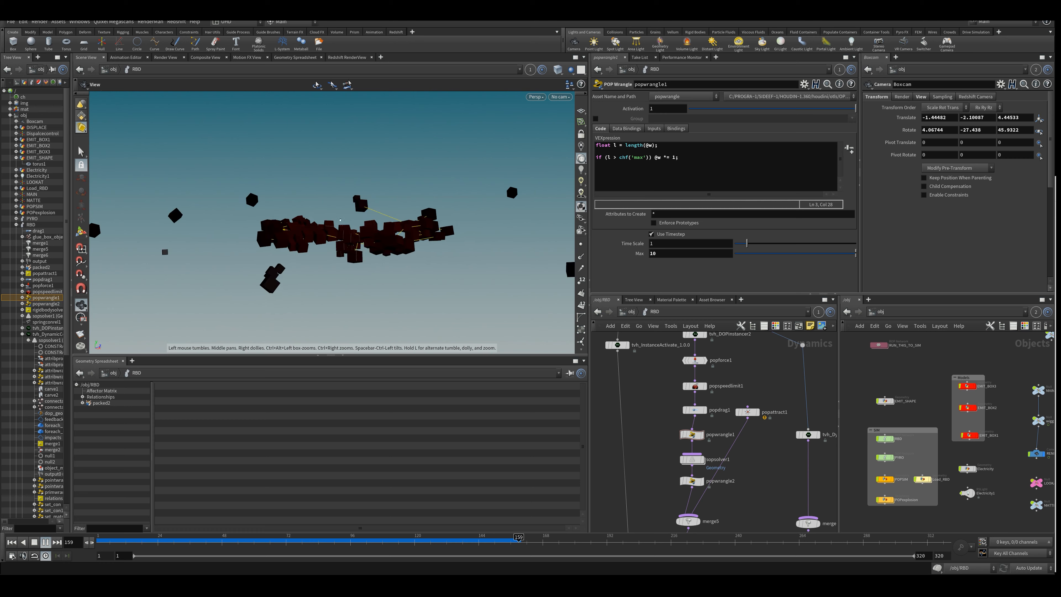
click(439, 540)
key(ctrl+z)
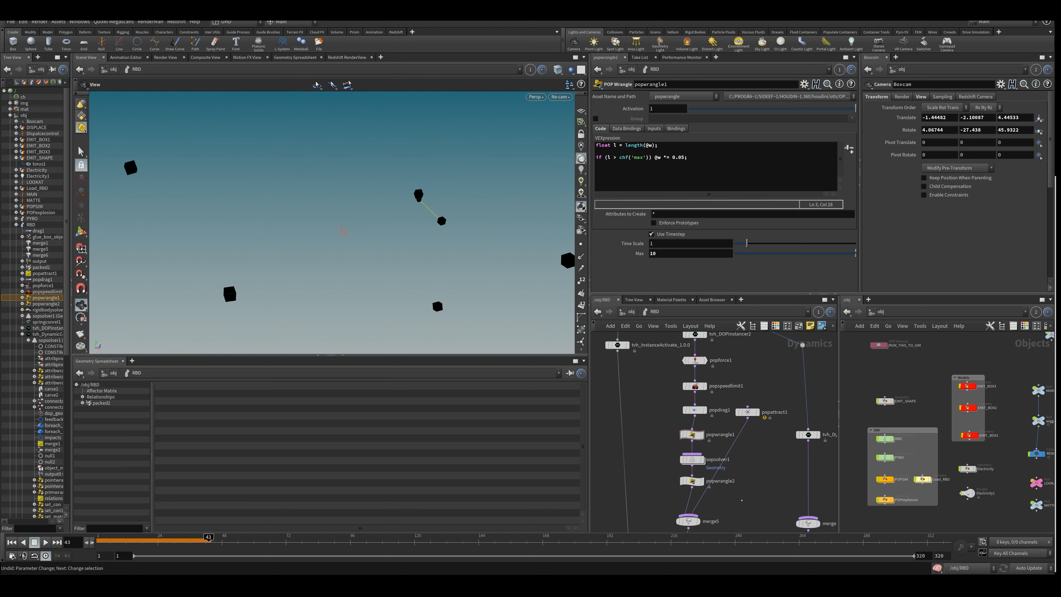
Bring sopsolver1 into view in the RBD network and play the simulation from frame 1 to frame 140.
middle_drag(649, 459, 674, 393)
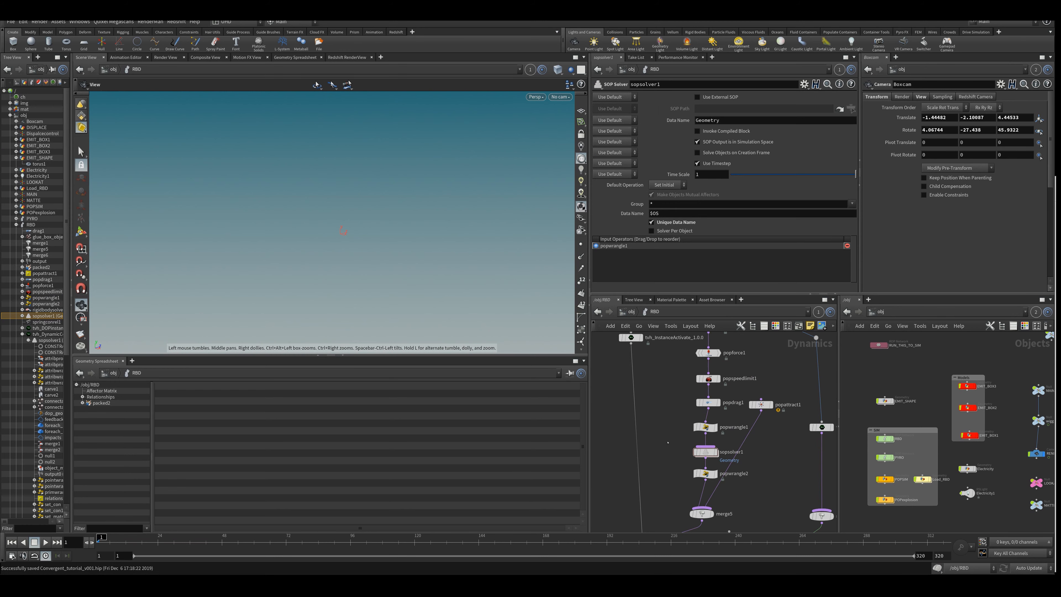
scroll(654, 425, down, 2)
scroll(654, 425, up, 2)
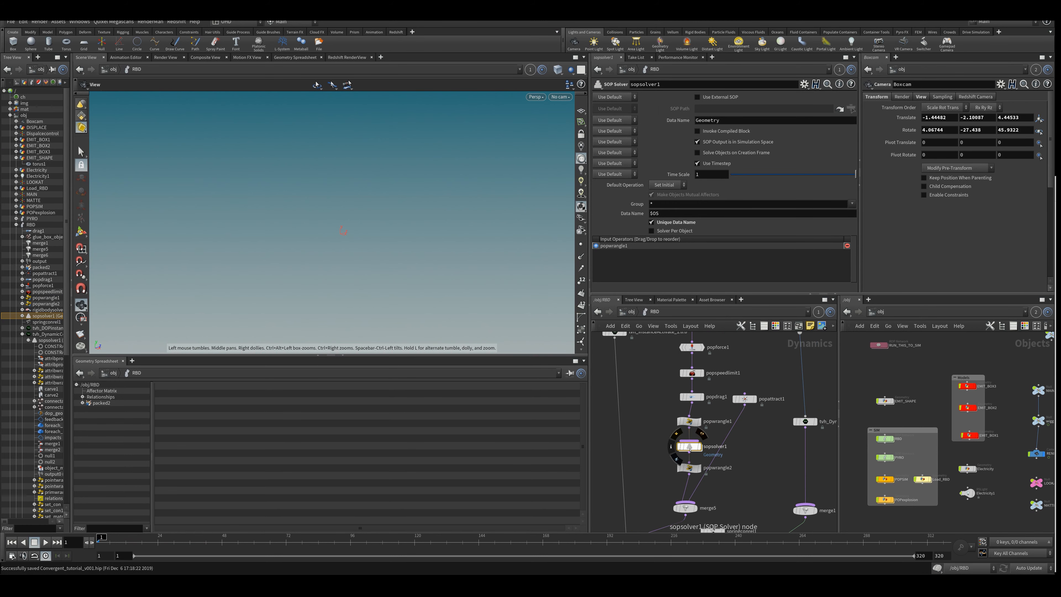
click(46, 543)
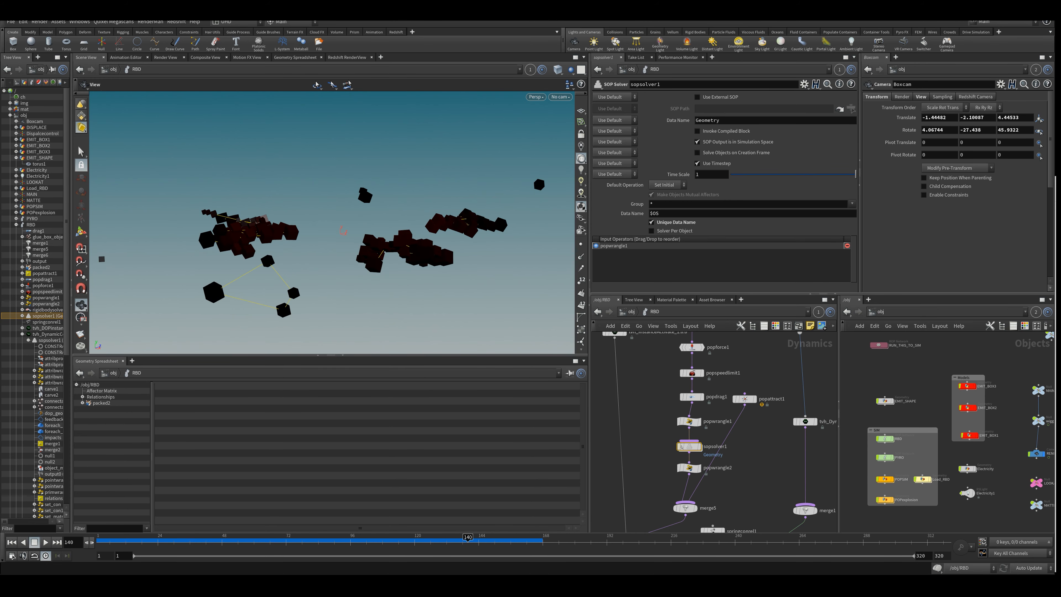
double_click(691, 447)
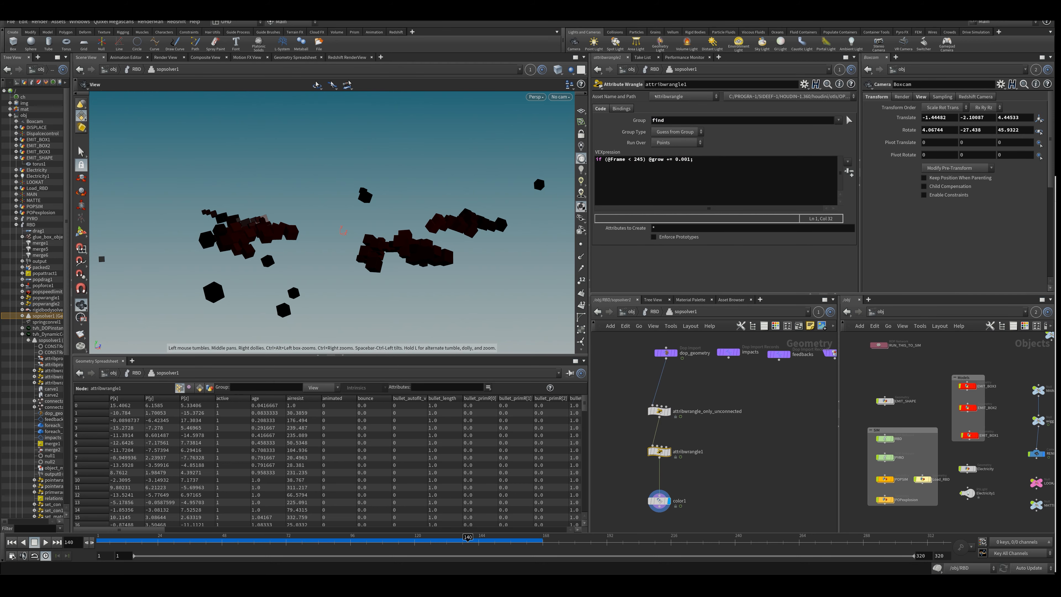
click(686, 159)
key(BackSpace)
key(BackSpace)
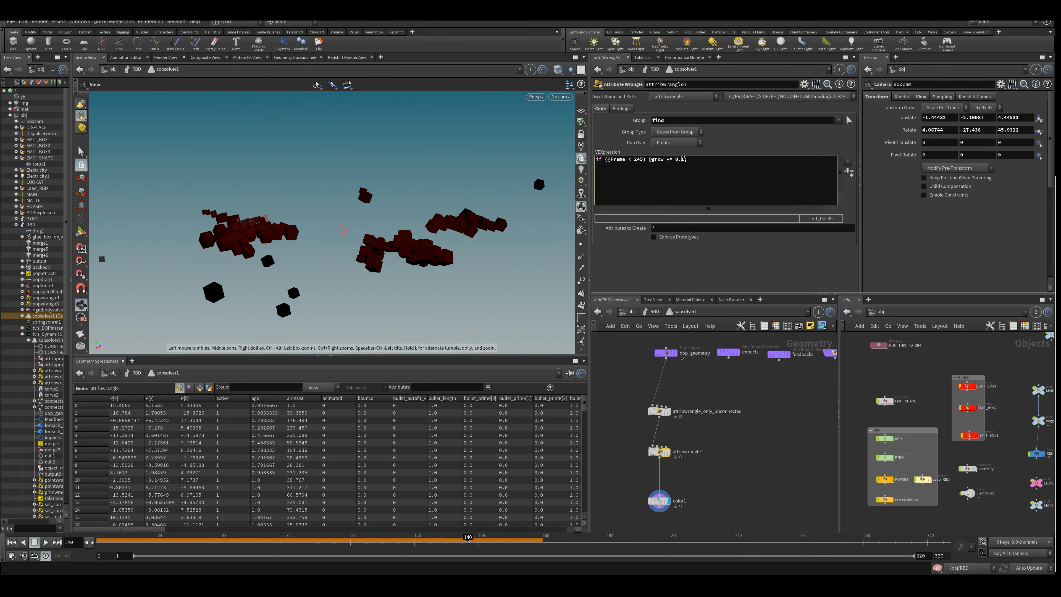
click(789, 442)
Return to the RBD network, replay the simulation from frame 1 and scrub back to frame 125.
key(u)
key(ctrl+Up)
key(Up)
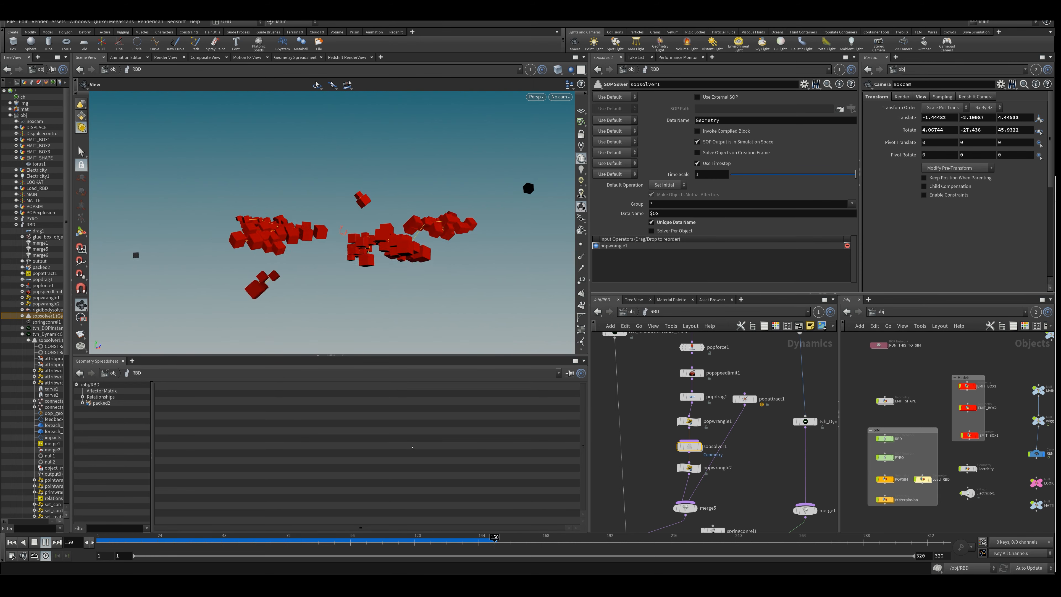
drag(330, 543, 449, 526)
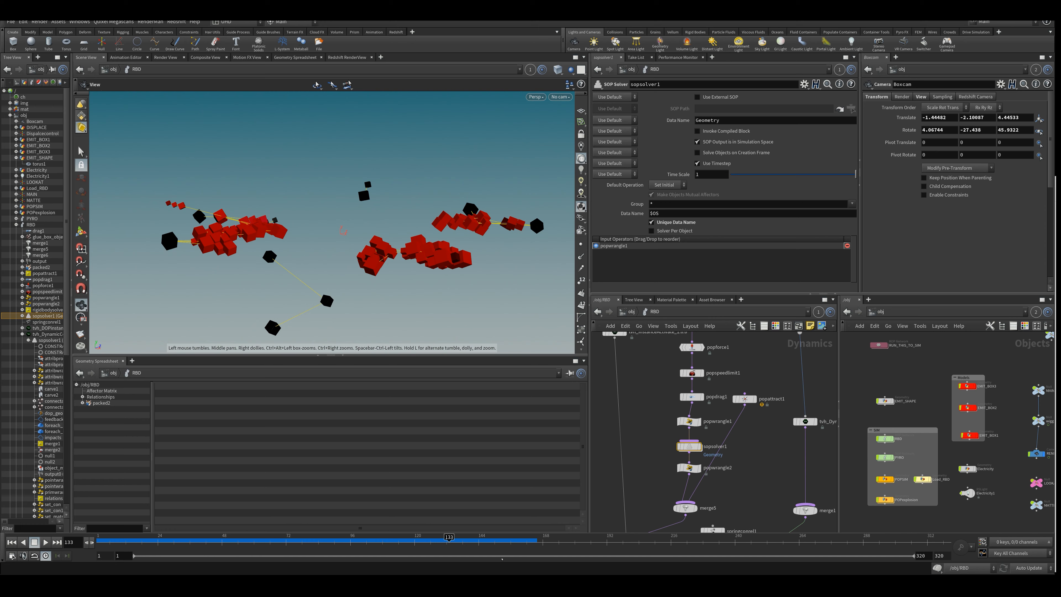
mouse_move(449, 542)
mouse_down()
mouse_move(312, 545)
mouse_move(543, 543)
mouse_move(429, 540)
mouse_up()
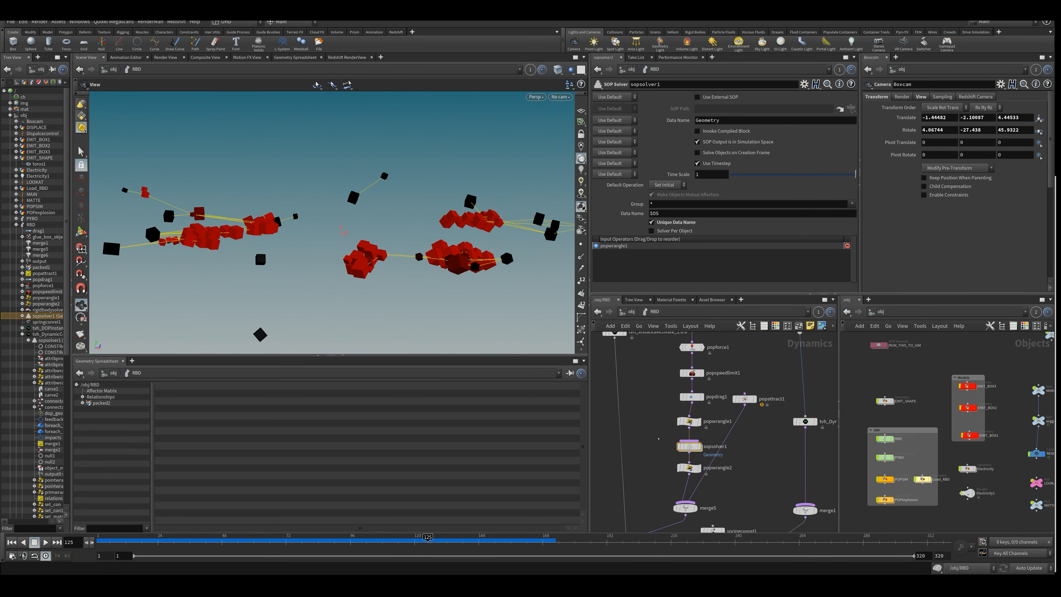
double_click(688, 446)
click(682, 159)
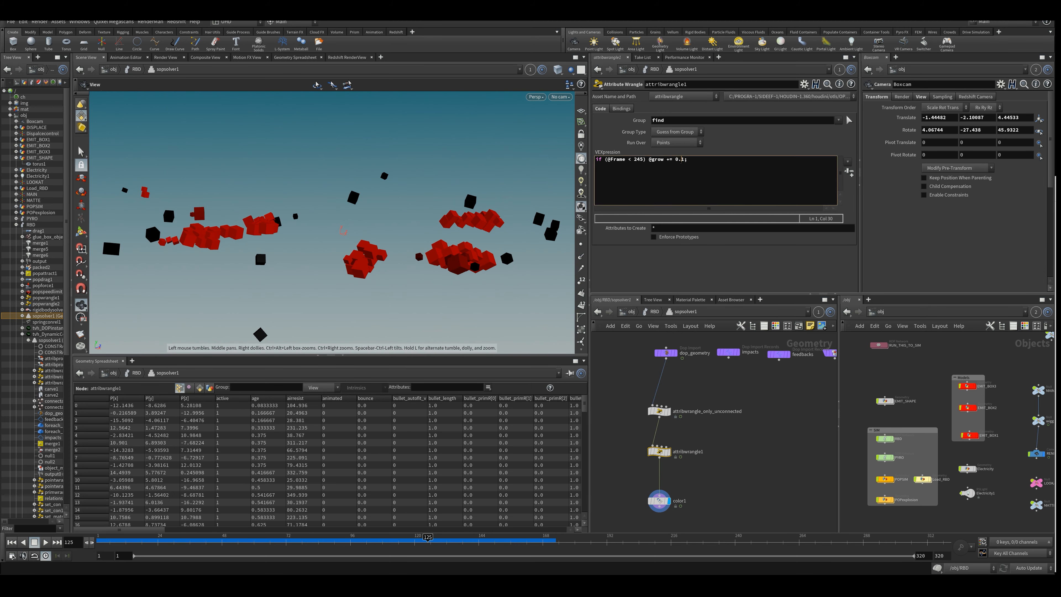
text(00)
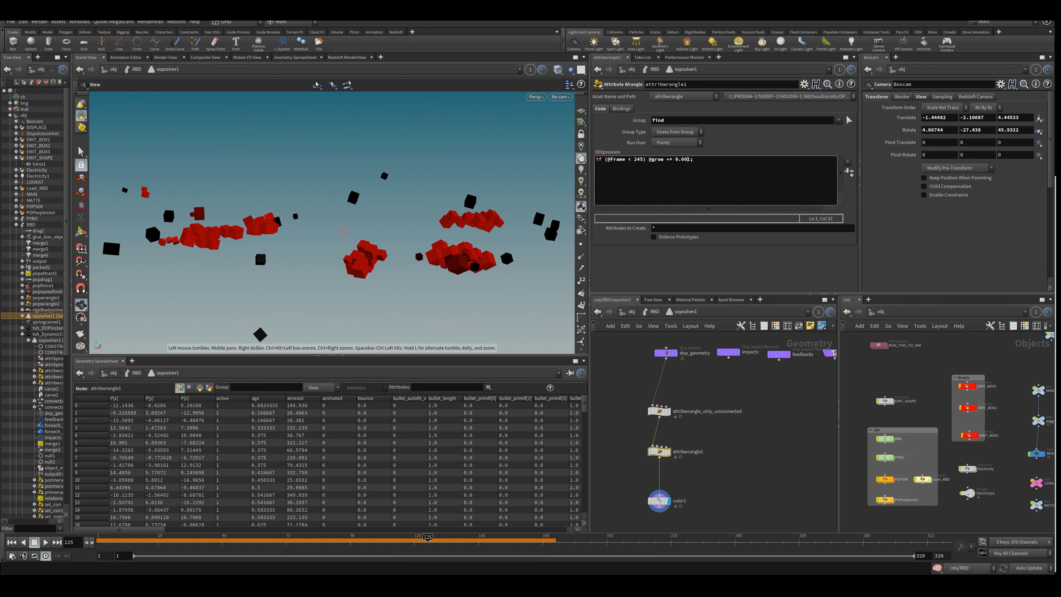
click(11, 542)
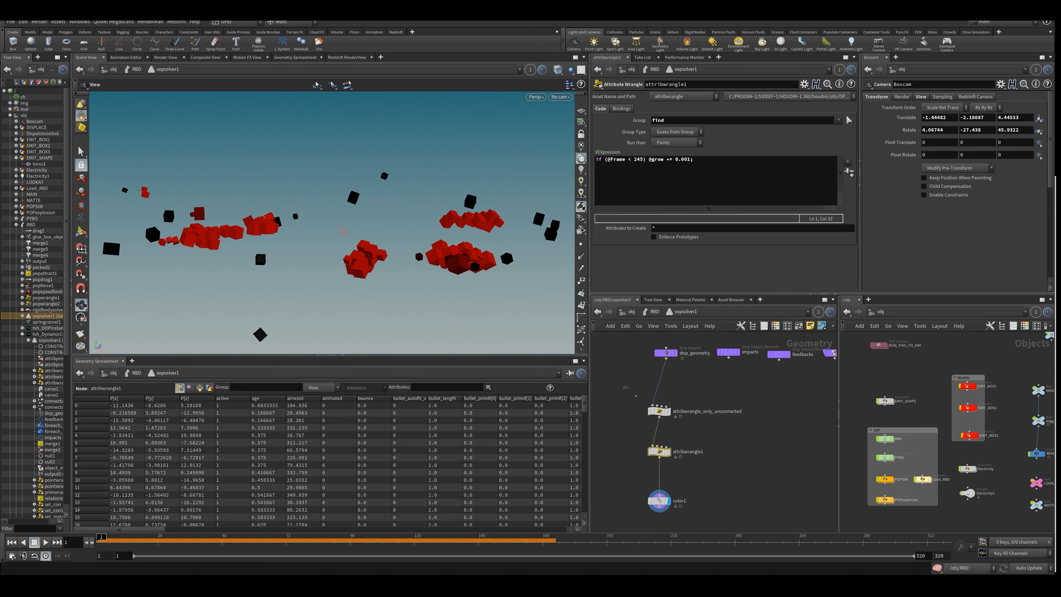
Examine the attribwrangle_only_unconnected expression, covering the pcopen neighbour count and the condition that fills the find group.
drag(626, 388, 680, 432)
click(635, 165)
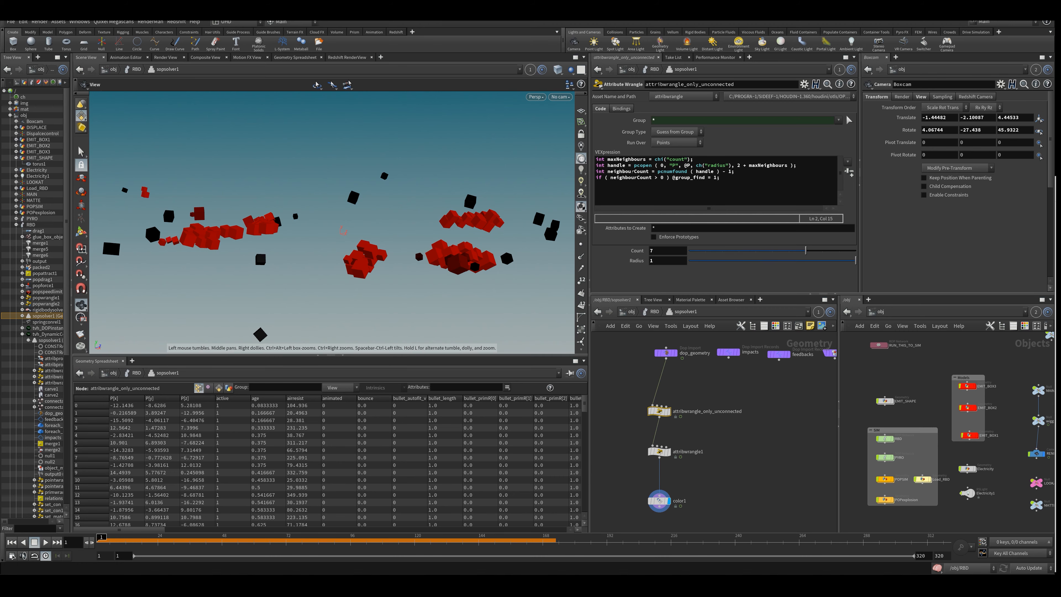
drag(659, 172, 735, 173)
click(727, 184)
drag(647, 172, 724, 180)
click(727, 183)
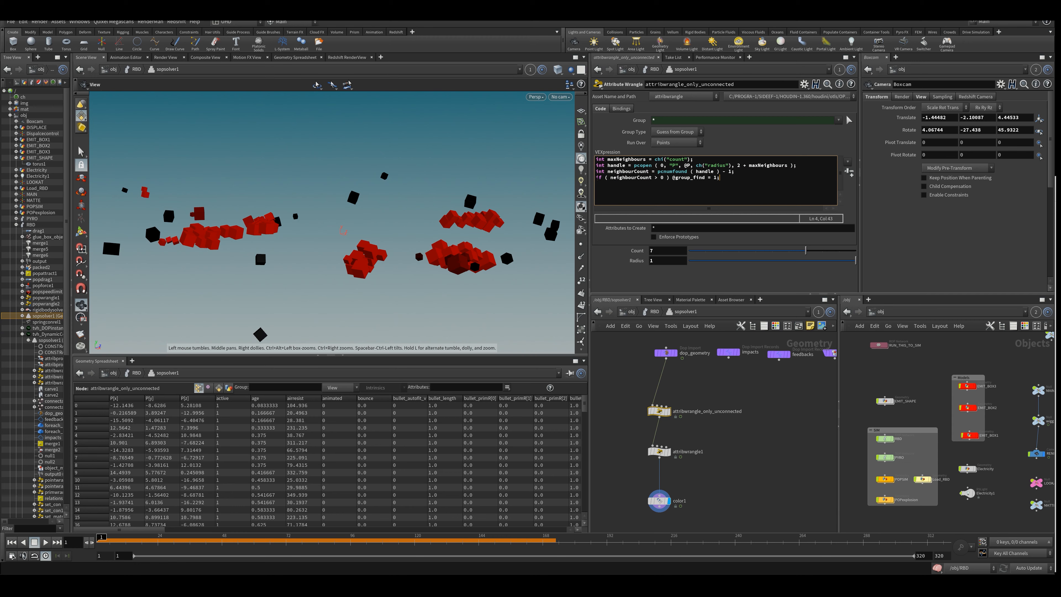
drag(623, 177, 722, 178)
click(710, 177)
click(725, 193)
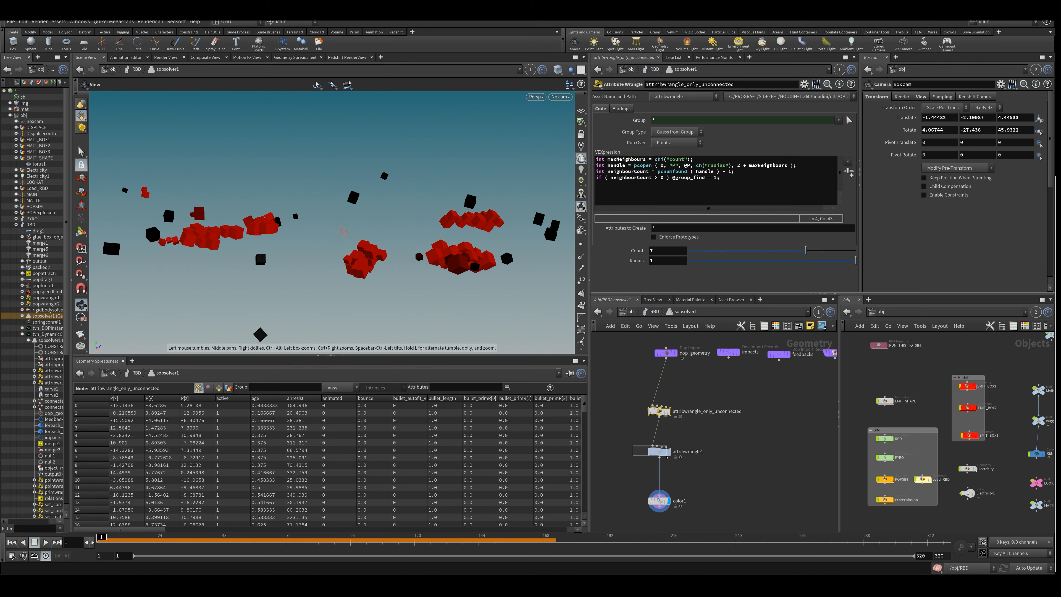
Examine attribwrangle1's frame condition, color1's ramp driven by the grow attribute, and attribwrangle_only_unconnected again.
click(675, 452)
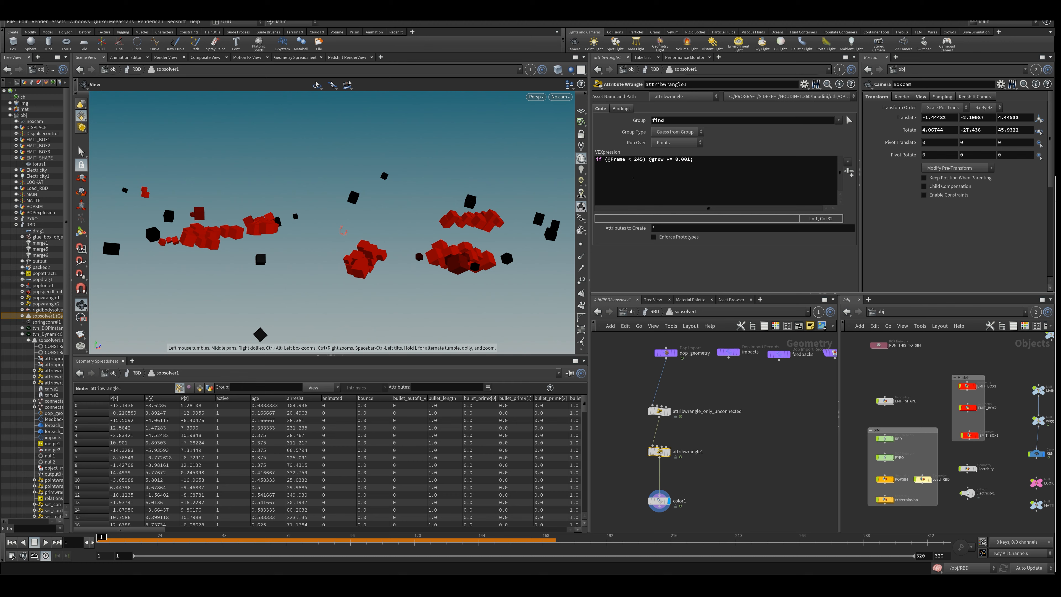
drag(652, 160, 650, 160)
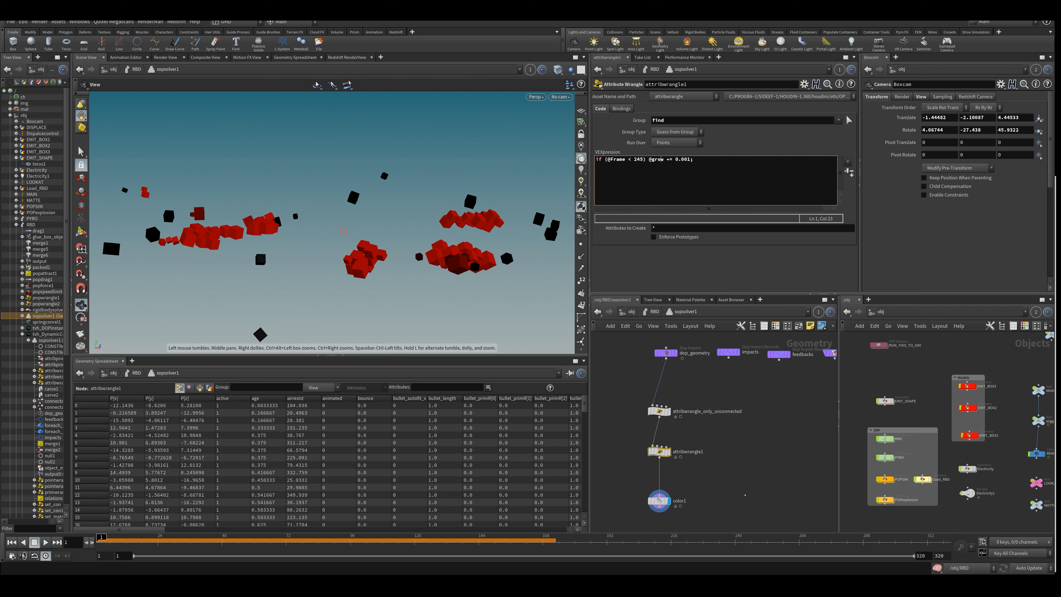
click(660, 500)
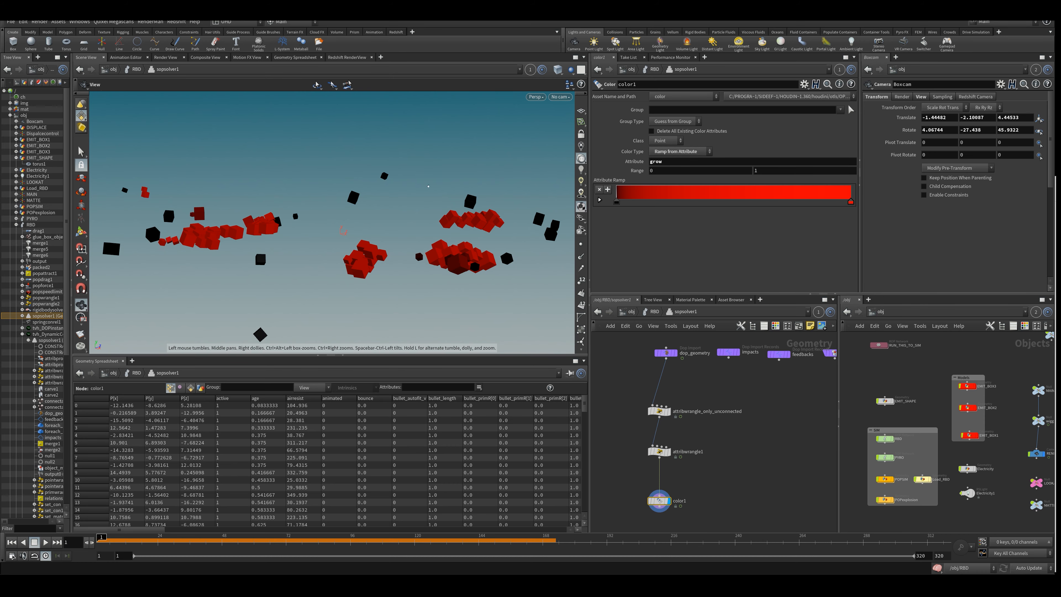
click(659, 411)
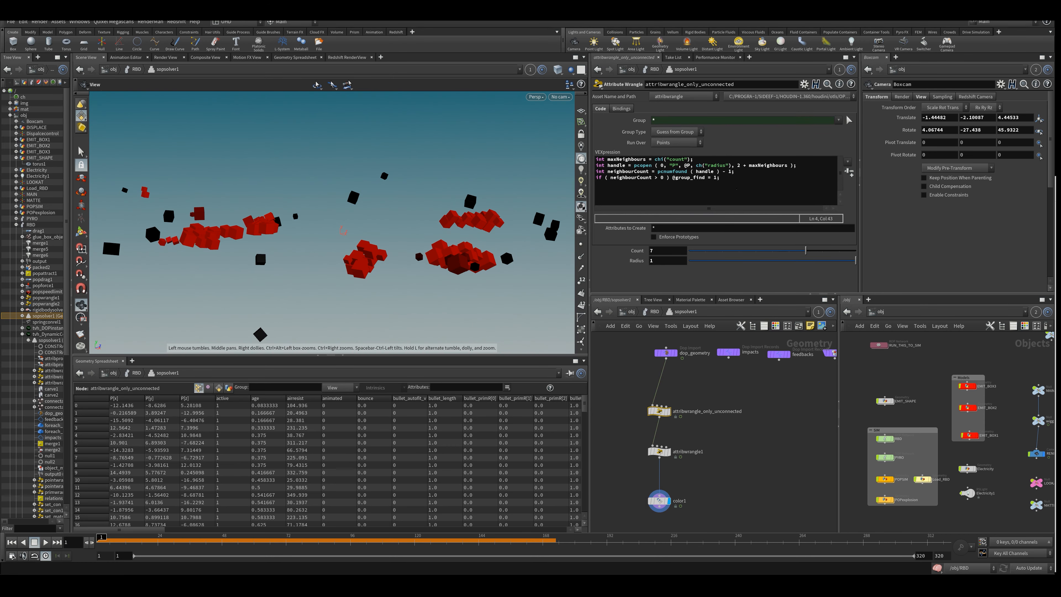
middle_drag(686, 379, 675, 347)
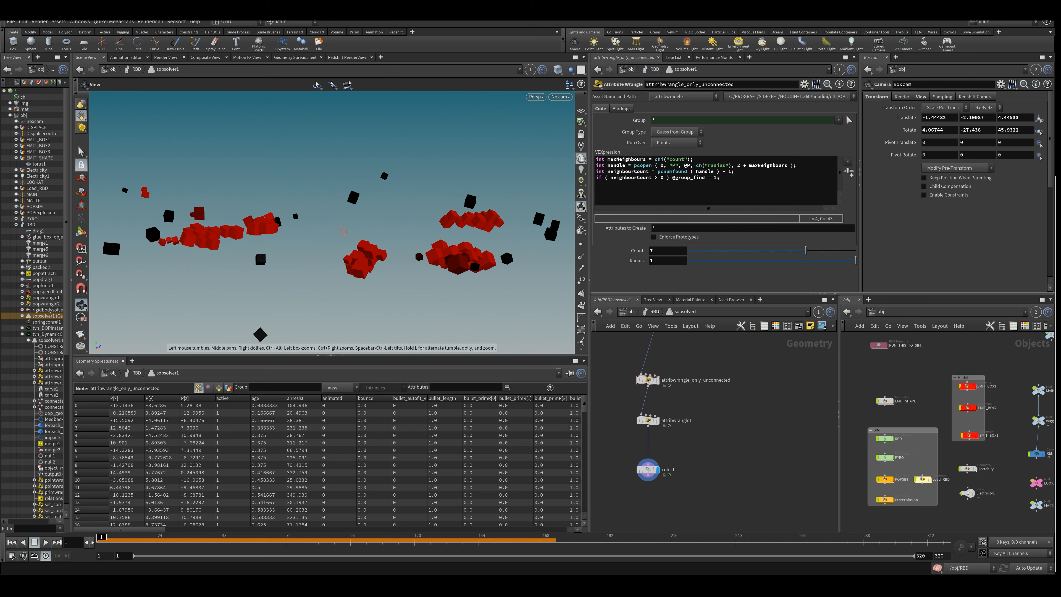
key(u)
middle_drag(636, 439, 621, 405)
click(673, 433)
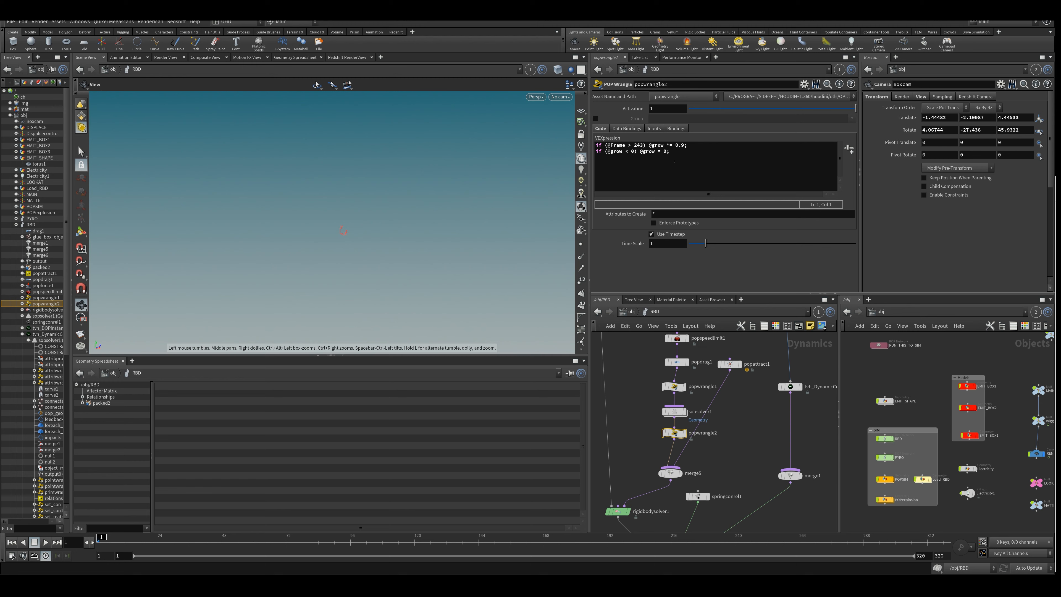
drag(686, 146, 679, 146)
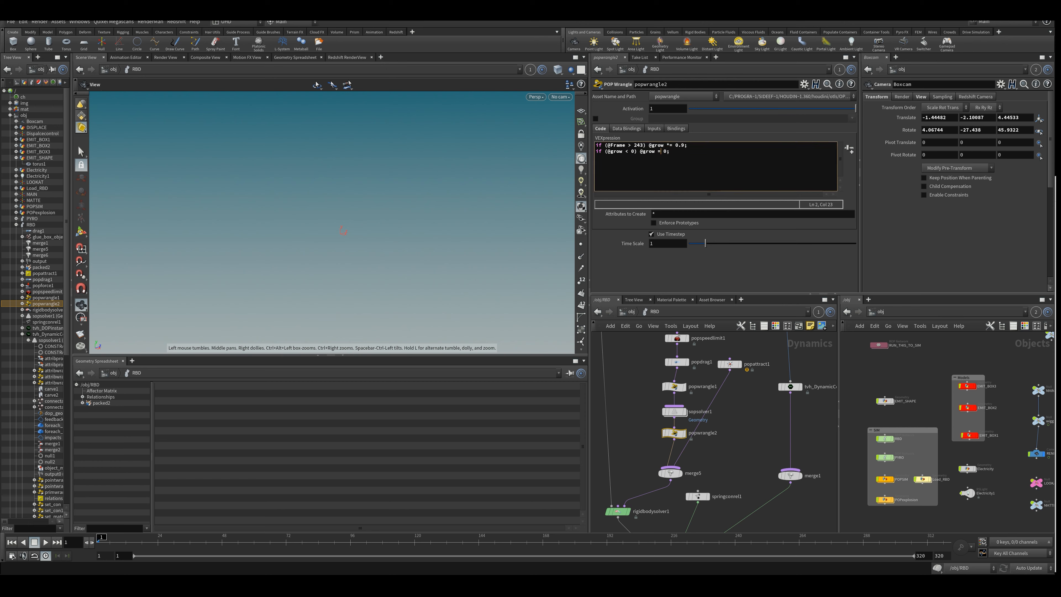
click(631, 152)
Review the whole RBD network, play the simulation from frame 1 and jump to frame 80.
scroll(675, 399, down, 3)
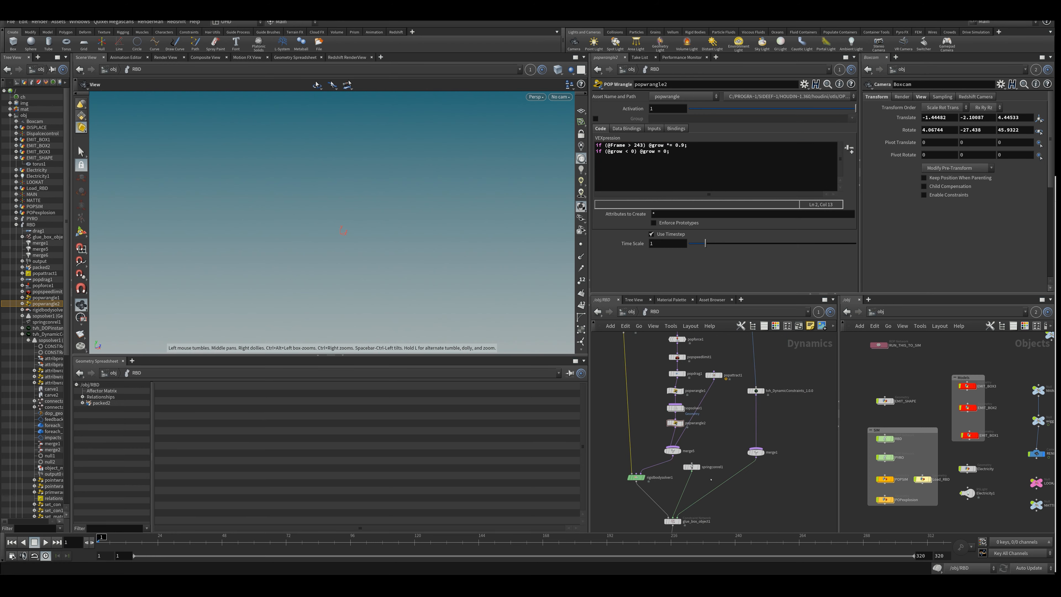
middle_drag(711, 480, 723, 446)
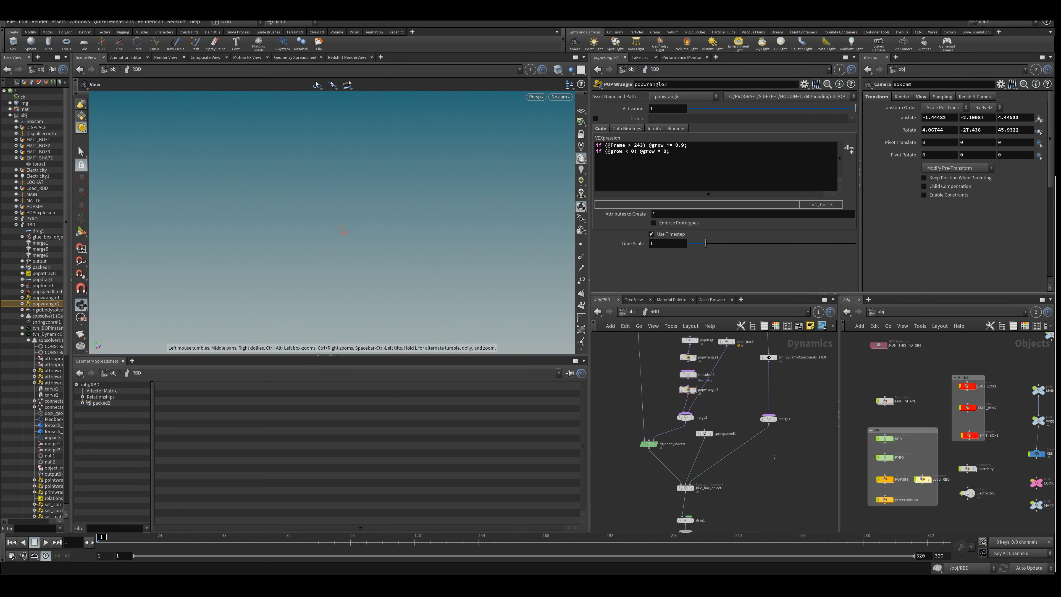
scroll(733, 441, down, 3)
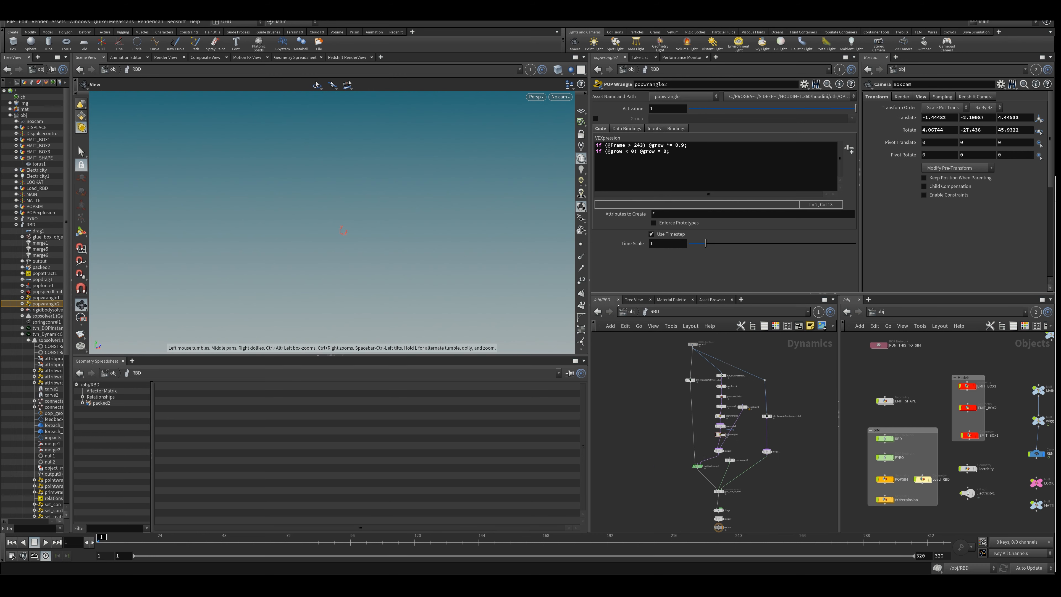
middle_drag(731, 439, 703, 379)
key(Up)
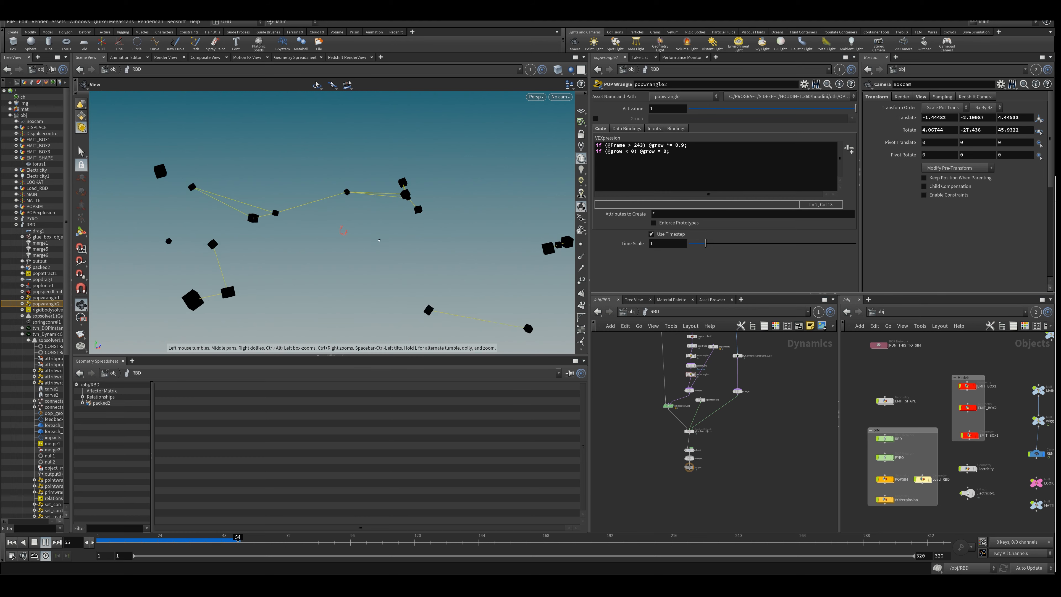
click(308, 540)
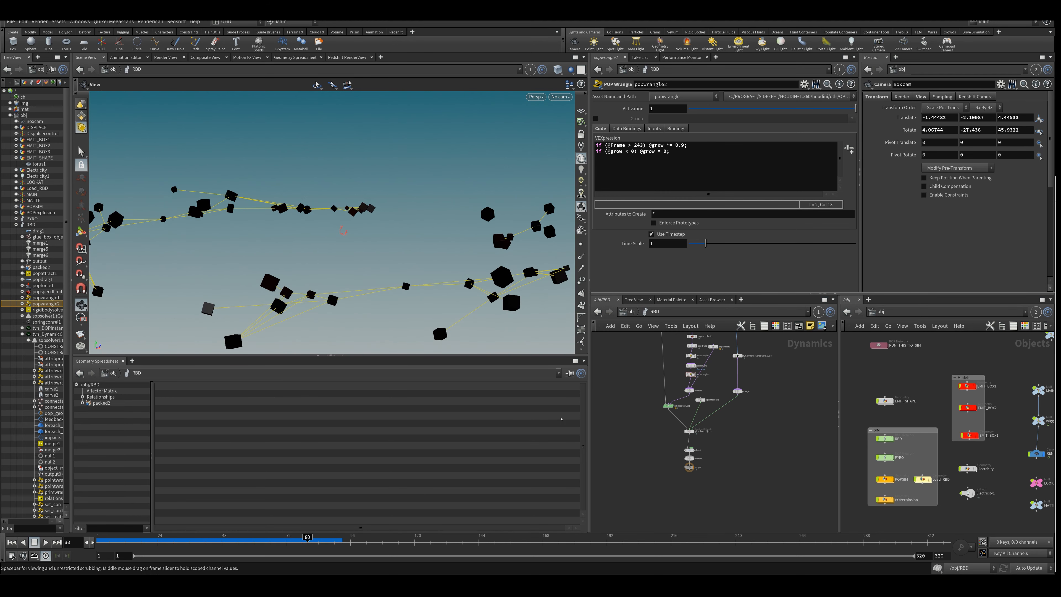
scroll(690, 387, up, 5)
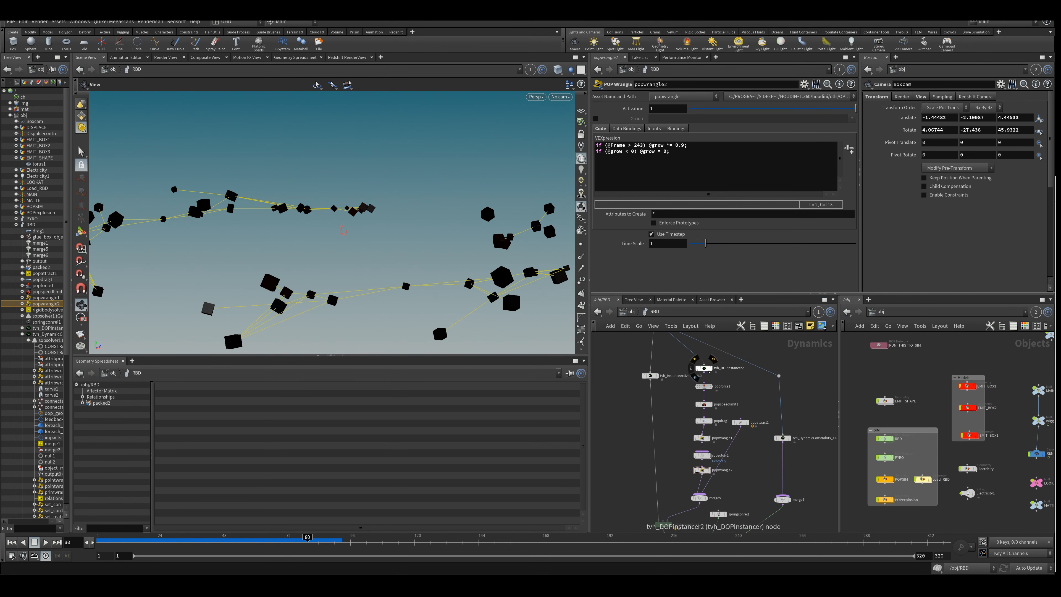
Inspect the inside of tvh_DOPinstancer2 and its sopsolver1 network, and return to the RBD network.
double_click(704, 368)
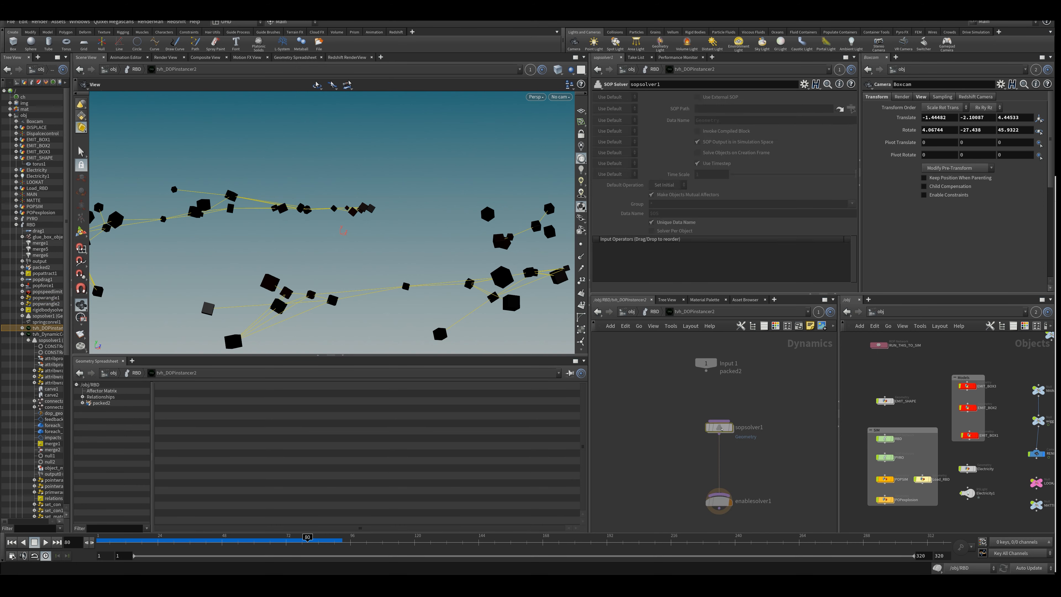
double_click(713, 401)
middle_drag(714, 401, 707, 407)
middle_drag(722, 511, 704, 399)
scroll(704, 399, up, 5)
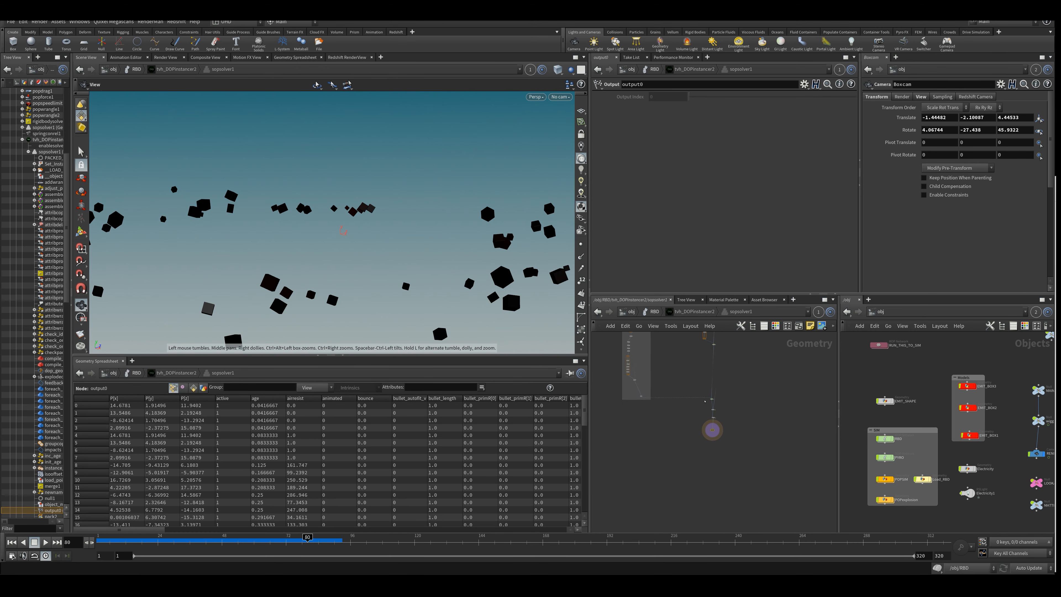
middle_drag(698, 357, 698, 391)
scroll(713, 472, up, 1)
click(655, 312)
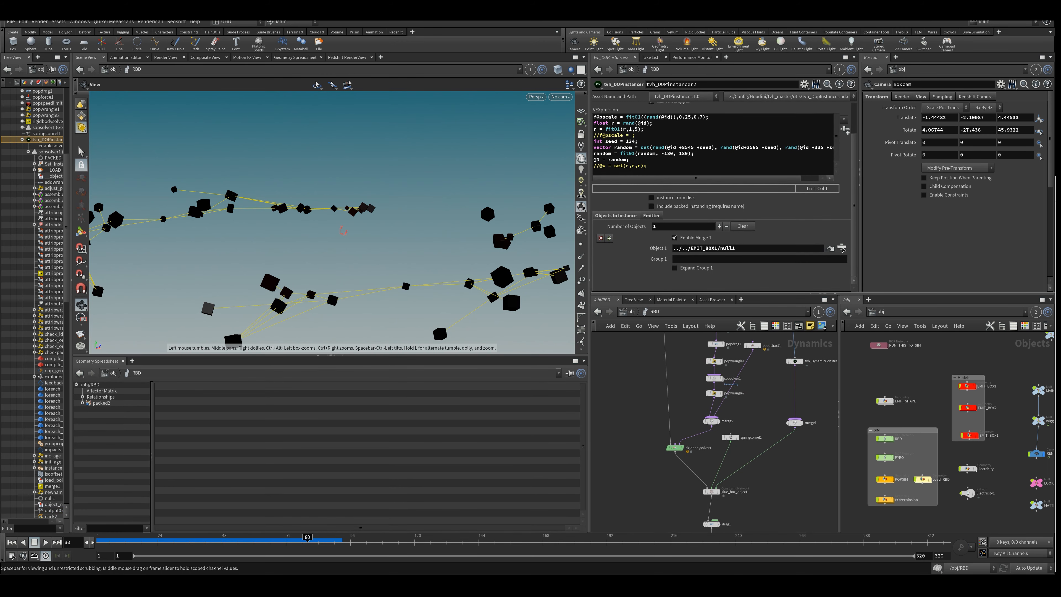
Scrub the RBD simulation to frame 74 and back to frame 9, reviewing the lower part of the network.
drag(162, 542, 291, 541)
middle_drag(682, 492, 680, 458)
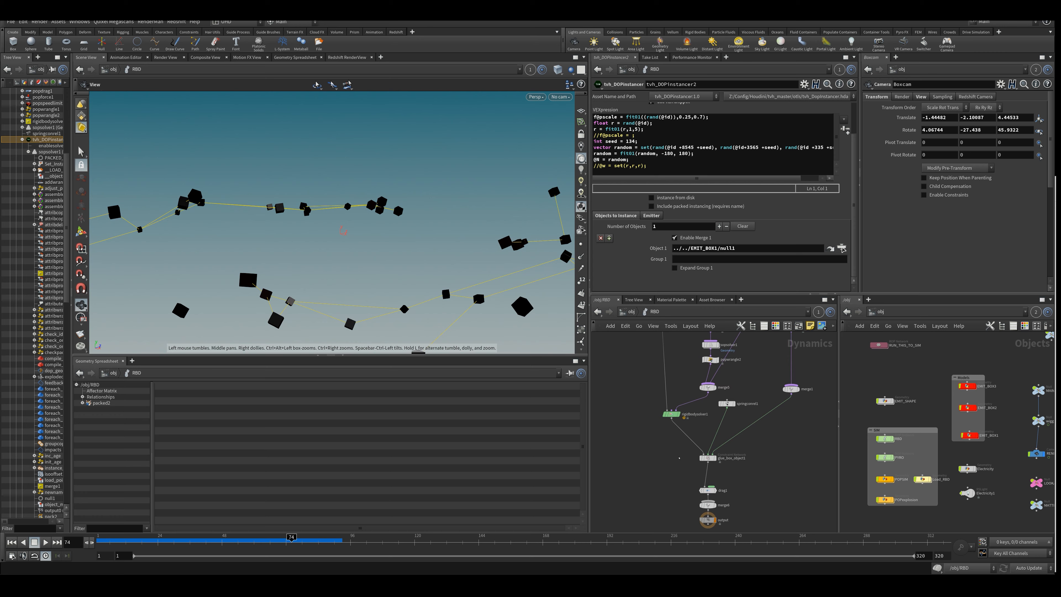
drag(157, 542, 117, 542)
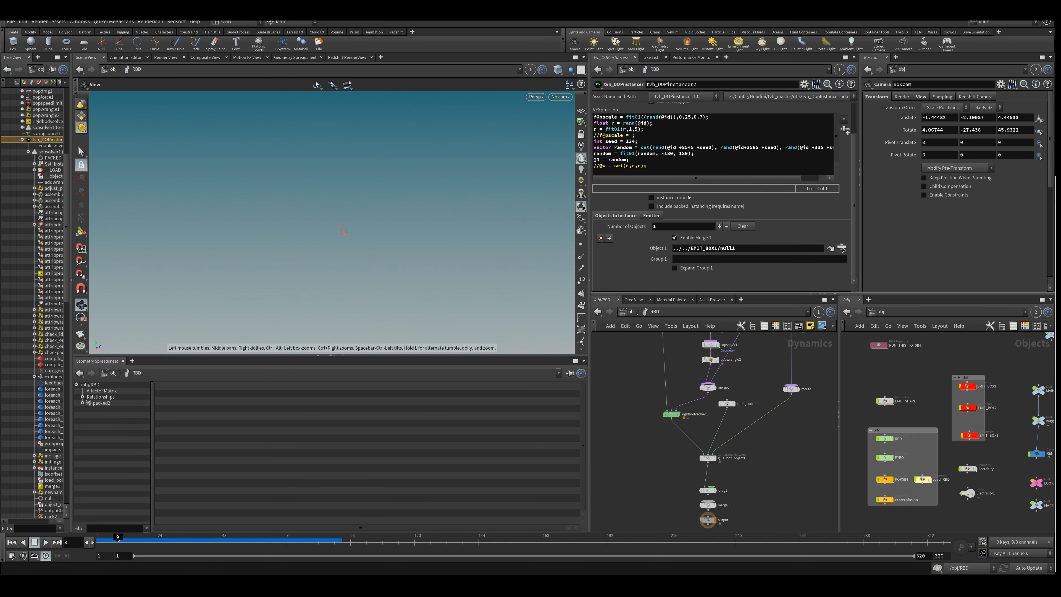
Open the Load_RBD network from the object level and display filecache1.
click(636, 312)
double_click(709, 462)
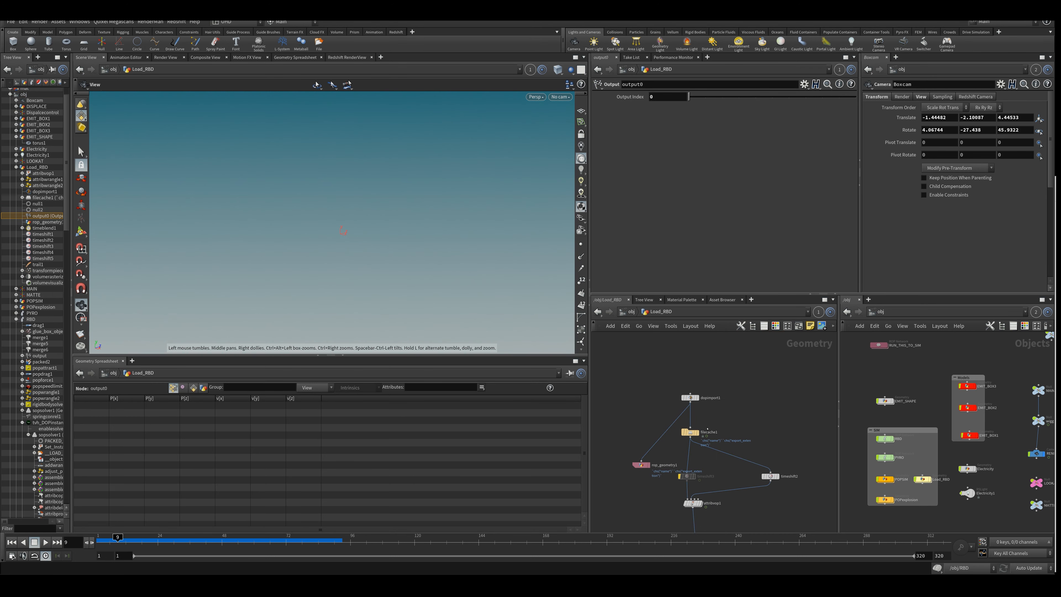
mouse_move(699, 423)
scroll(922, 400, up, 2)
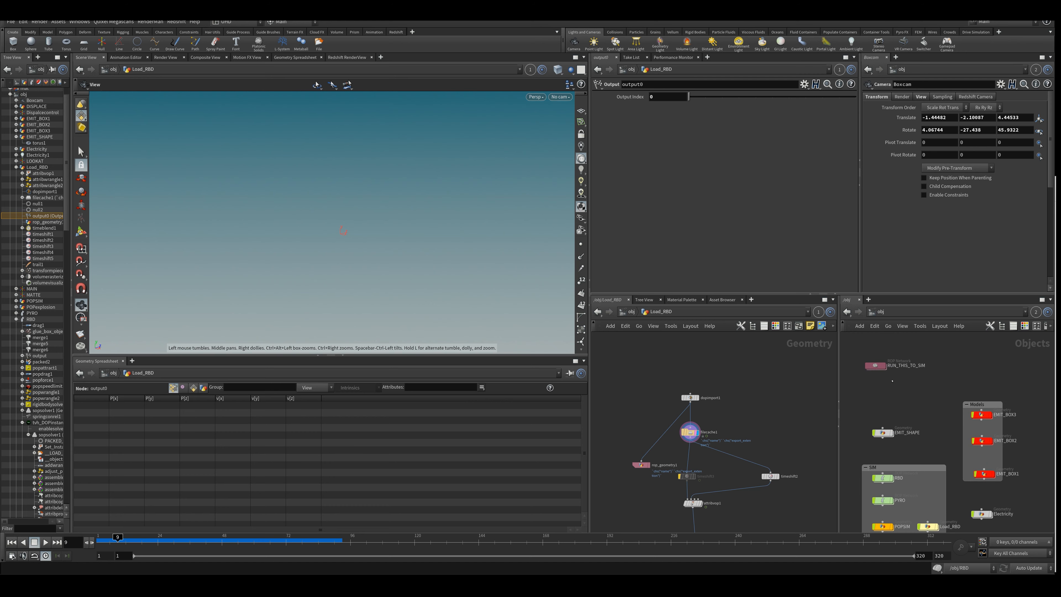
Select the RUN_THIS_TO_SIM ROP network and set the scene's update mode to Manual.
click(875, 365)
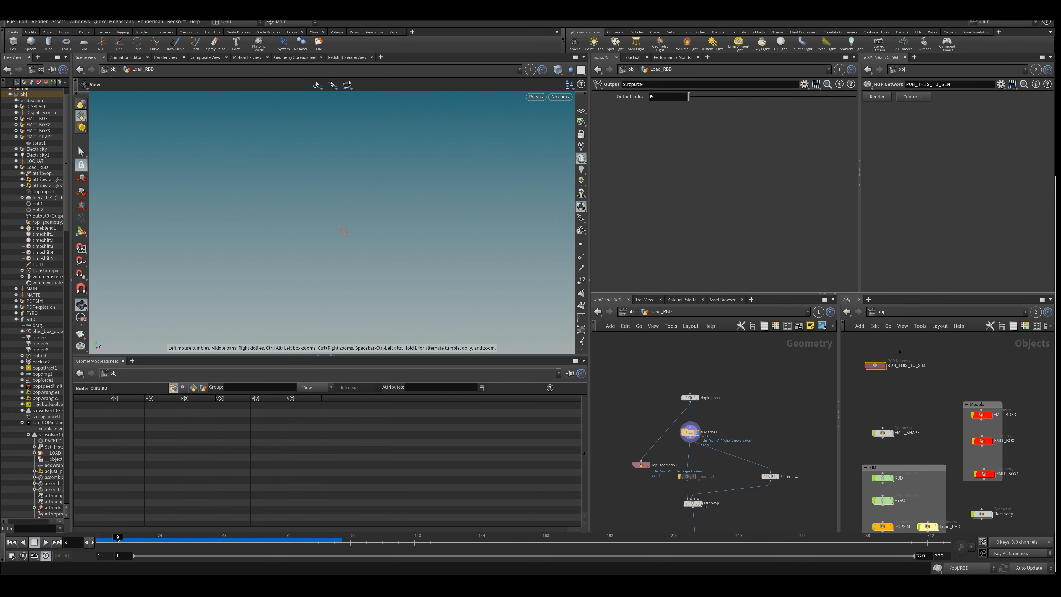
click(1027, 568)
click(1028, 568)
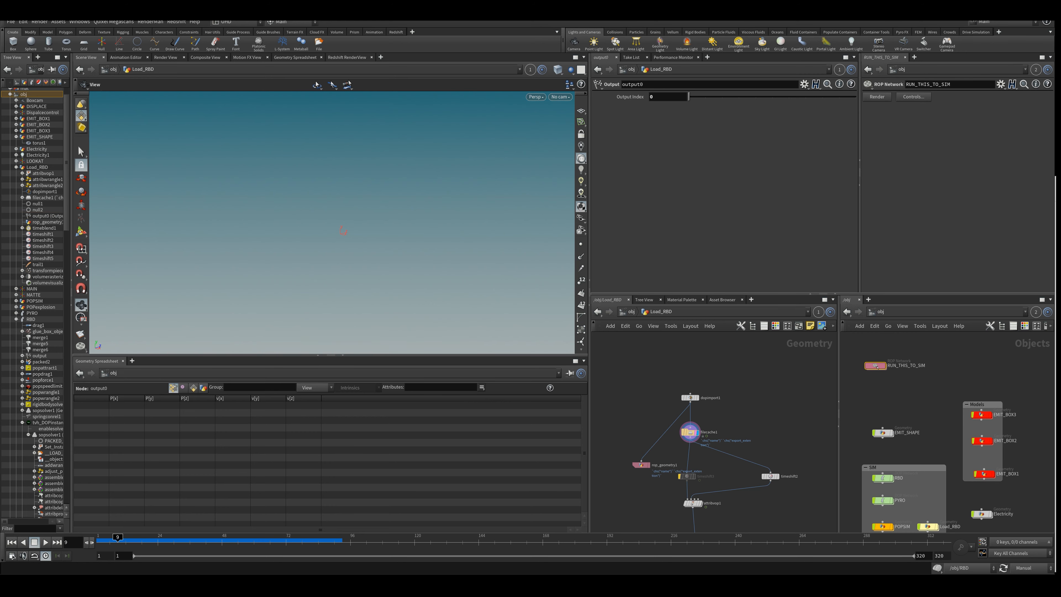
Examine RUN_THIS_TO_SIM with its merge1 node, open and close merge1's render settings, and return to the object level.
double_click(875, 365)
middle_drag(886, 360, 862, 382)
click(906, 509)
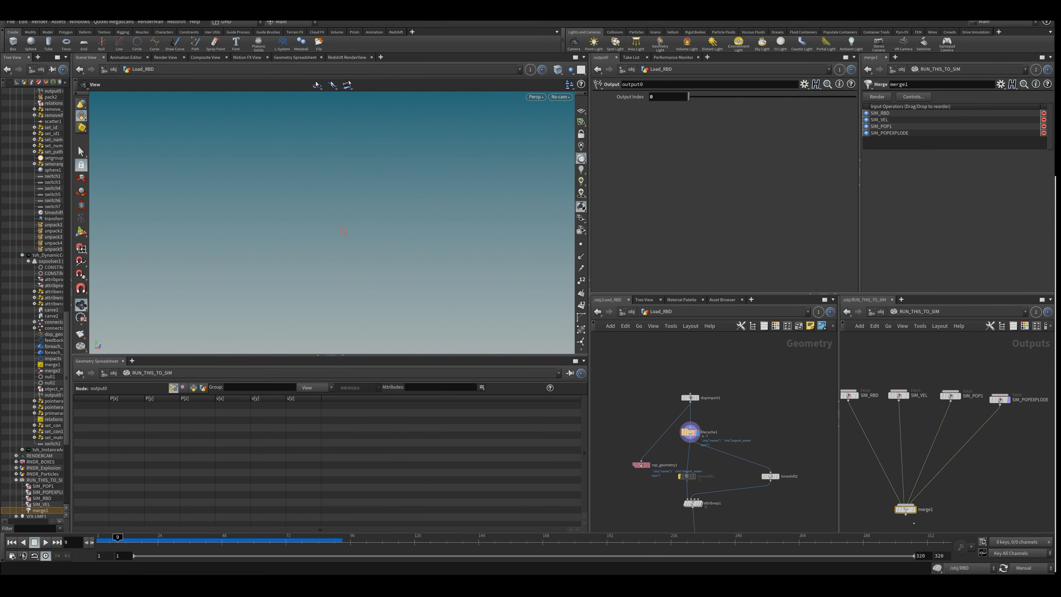
click(917, 499)
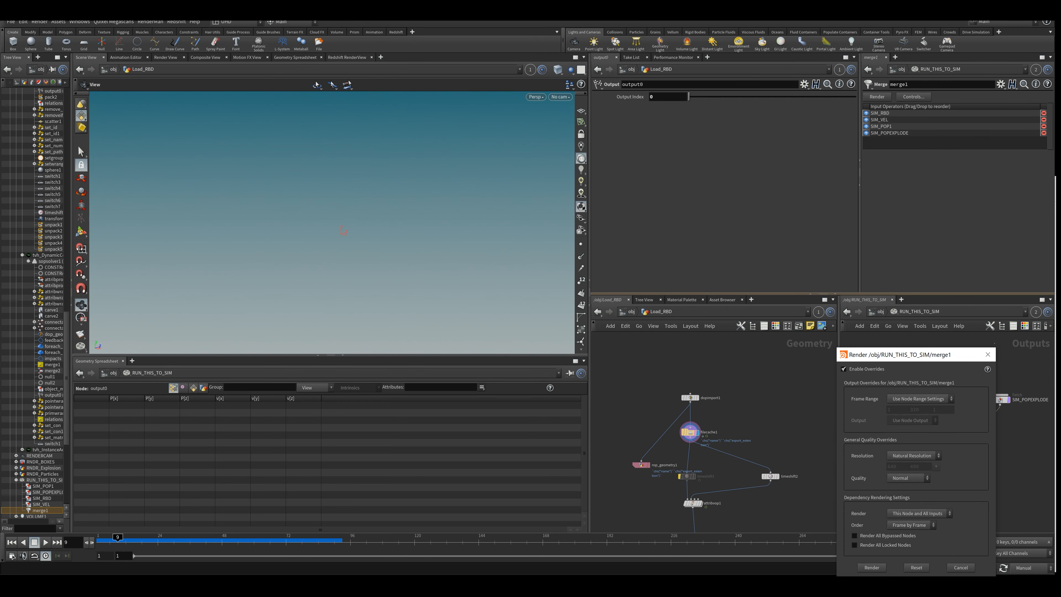
click(988, 355)
click(883, 312)
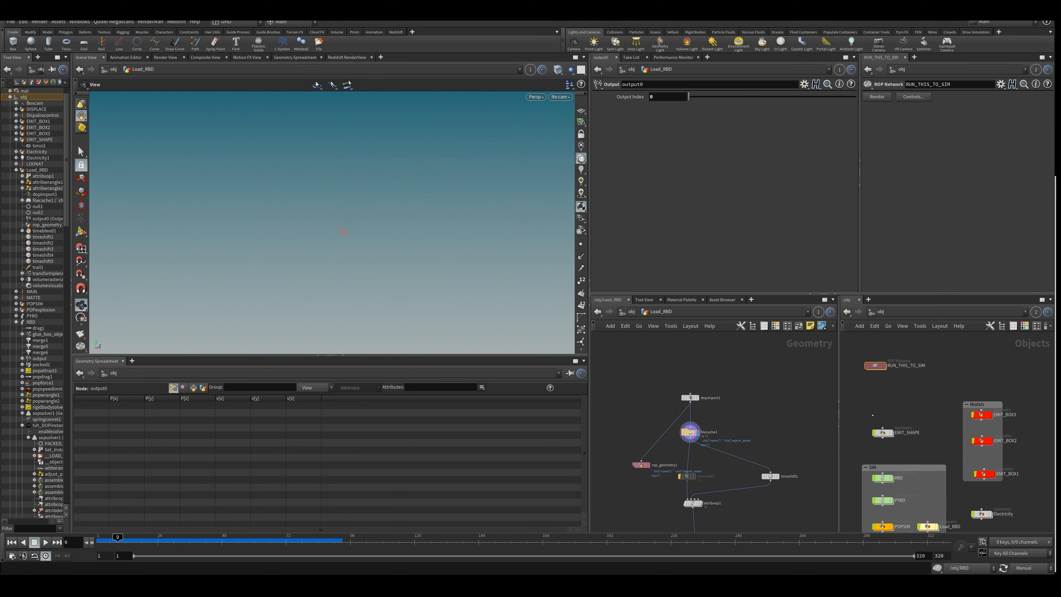
Restore the Auto Update mode and scrub the cached RBD geometry to frames 145 and 50.
middle_drag(891, 397, 921, 399)
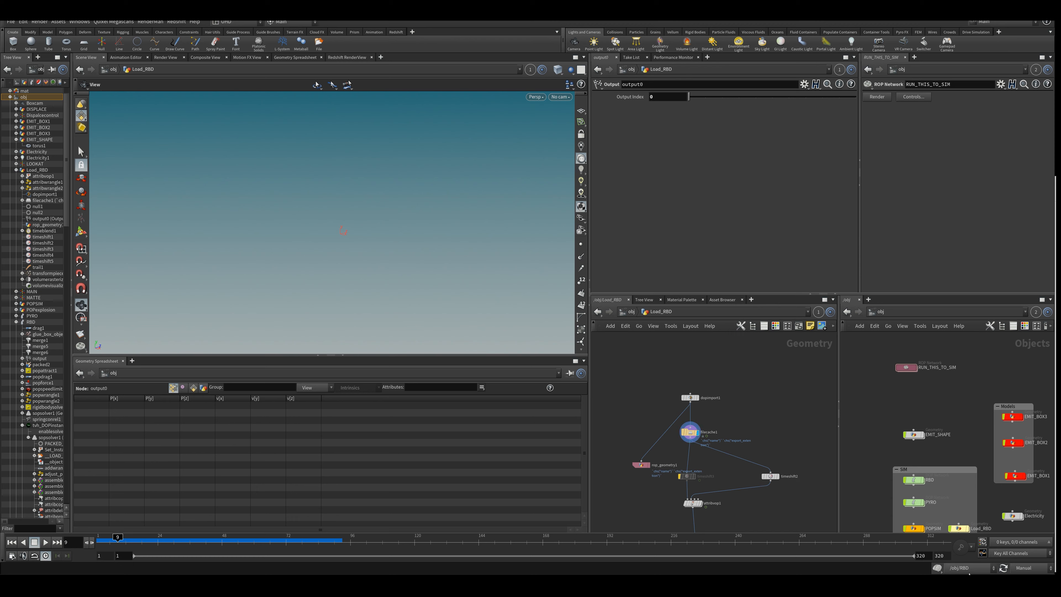
click(1018, 568)
click(1022, 543)
drag(172, 539, 482, 539)
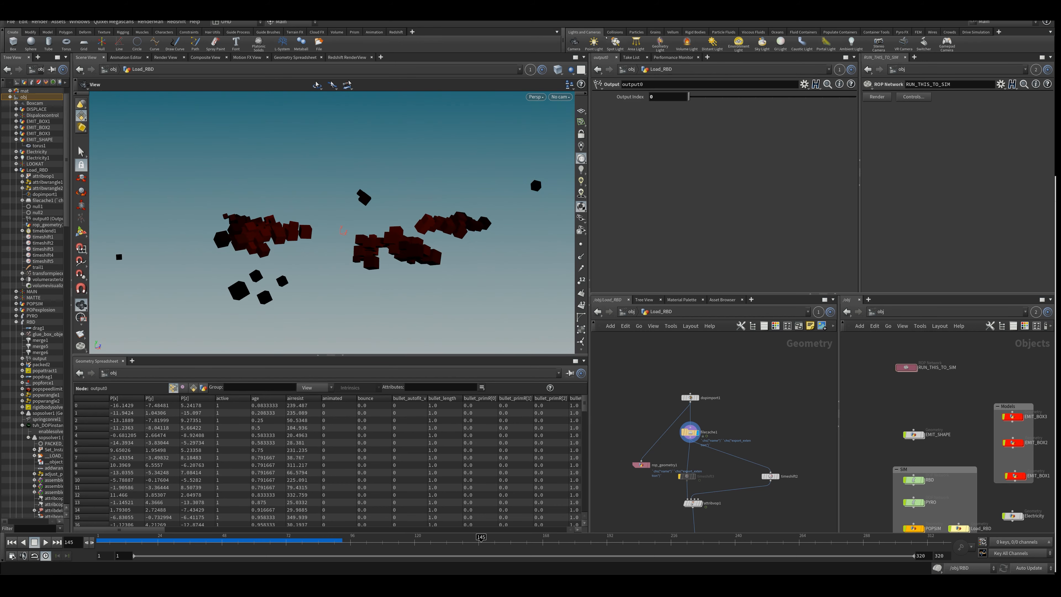
click(228, 540)
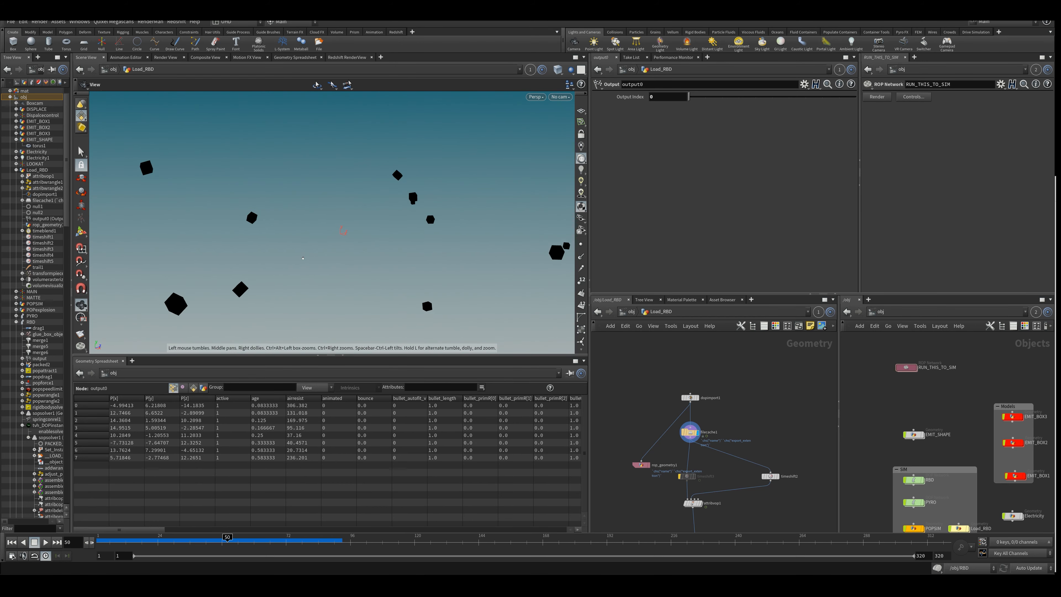
Play the cached RBD simulation past frame 249 and return the timeline to the start.
click(46, 543)
key(ctrl+Up)
key(Up)
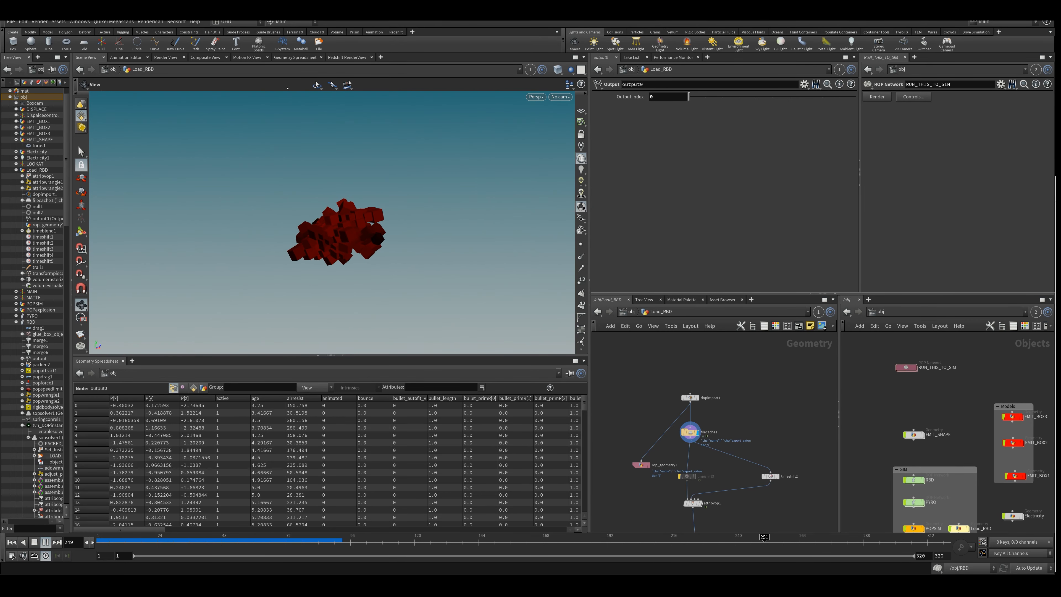
drag(288, 539, 200, 538)
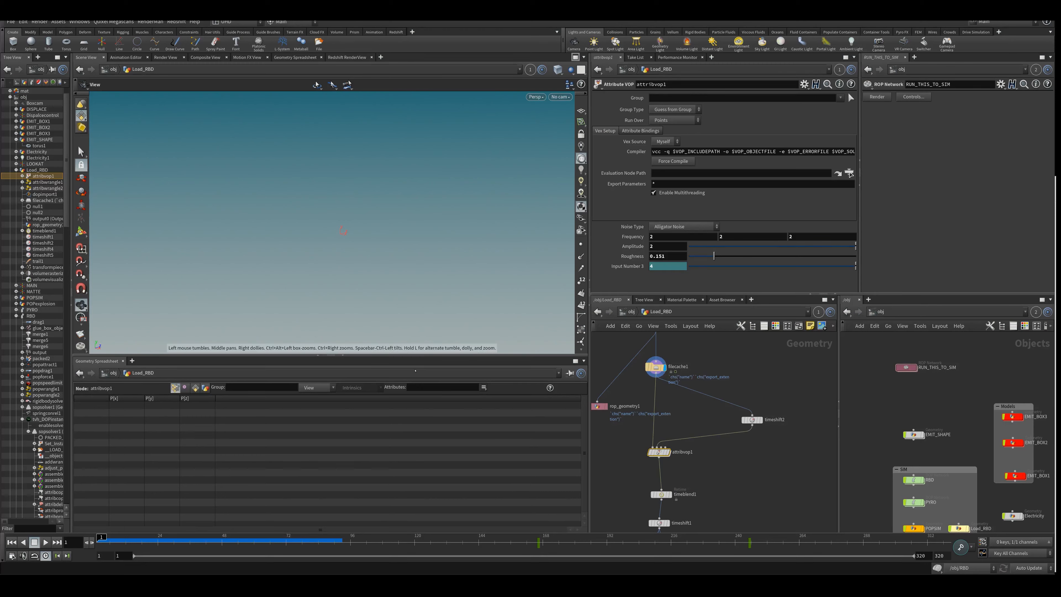
Examine the VEX nodes inside attribvop1, including bind1, importpoint1 and multiply1, and return to Load_RBD.
middle_drag(706, 436, 724, 453)
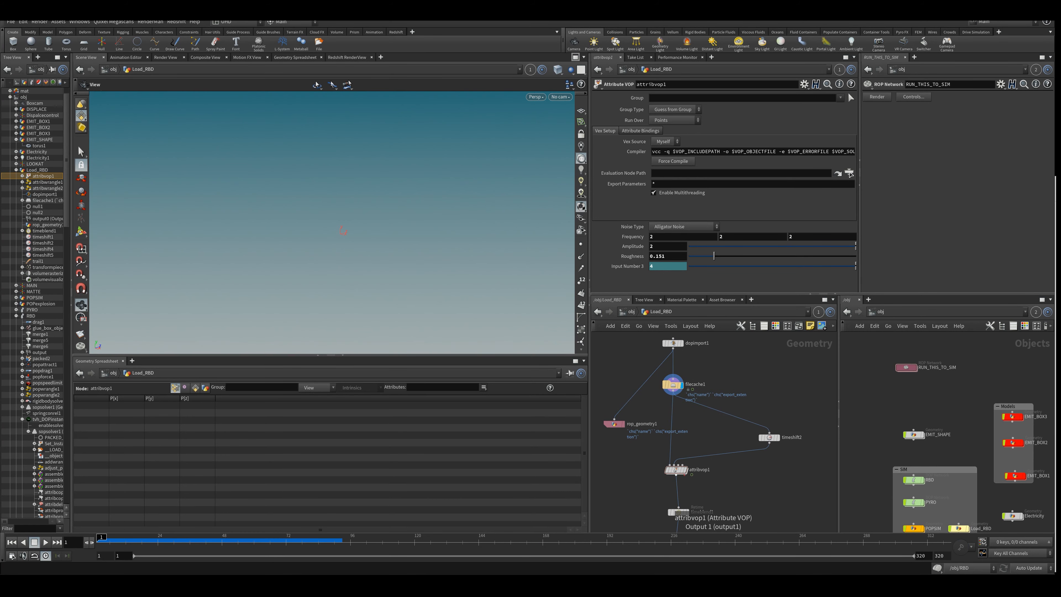
double_click(676, 469)
middle_drag(611, 469, 629, 461)
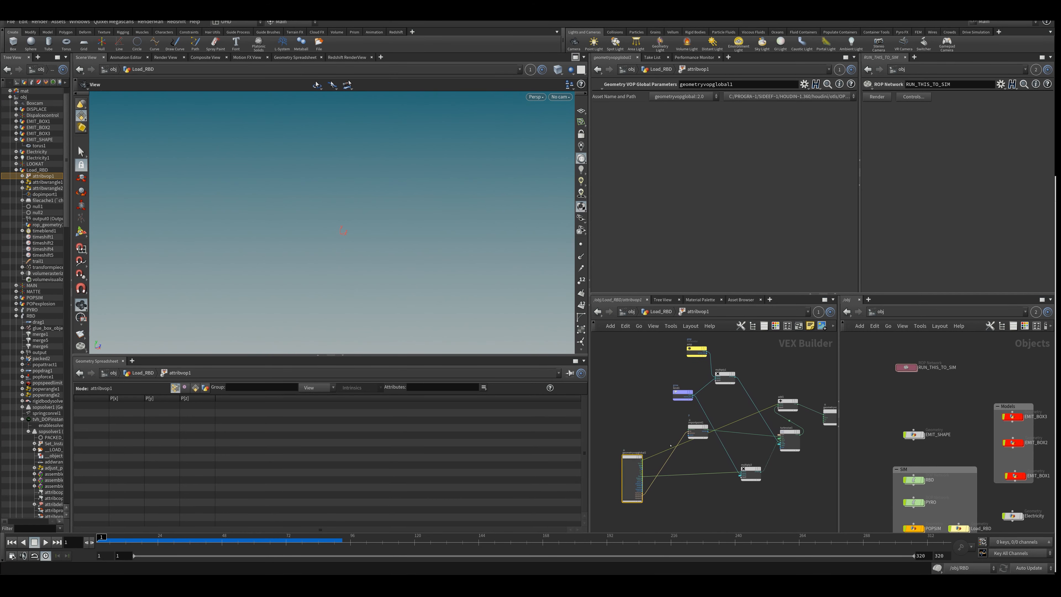
drag(630, 462, 622, 449)
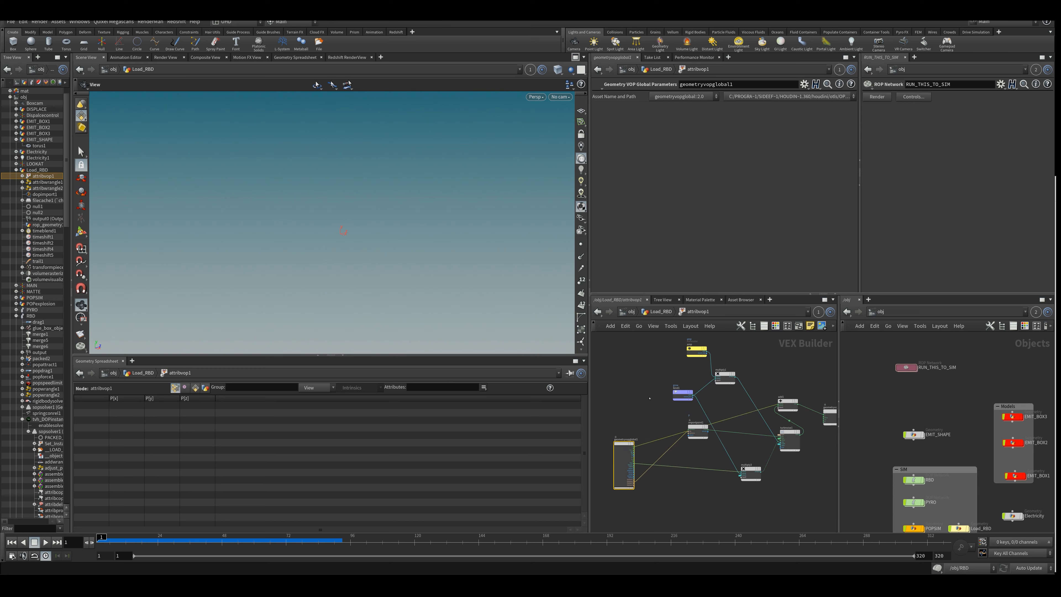
middle_drag(760, 354, 738, 354)
scroll(715, 455, up, 5)
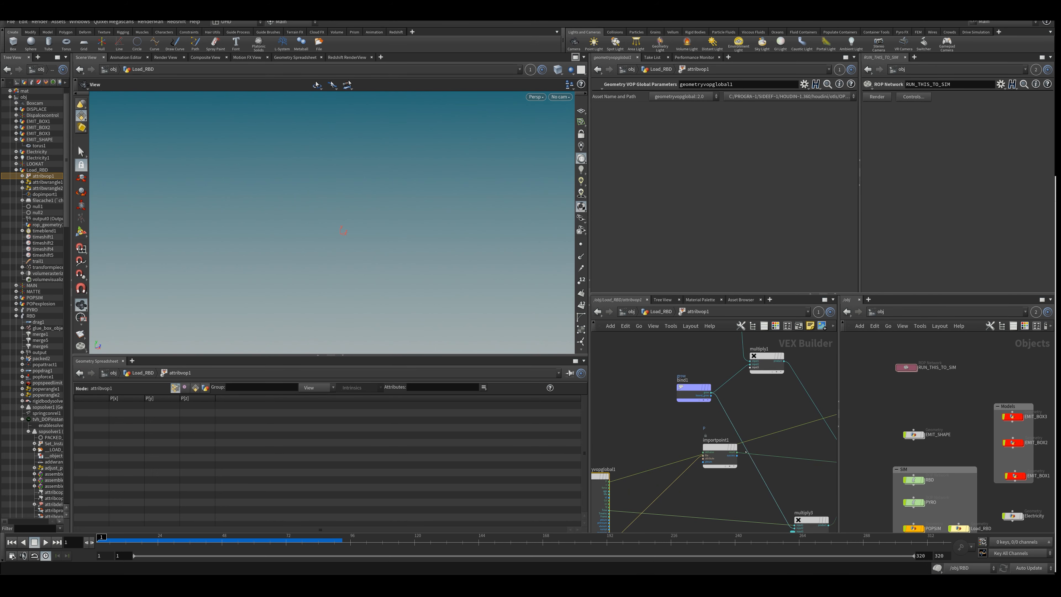
key(u)
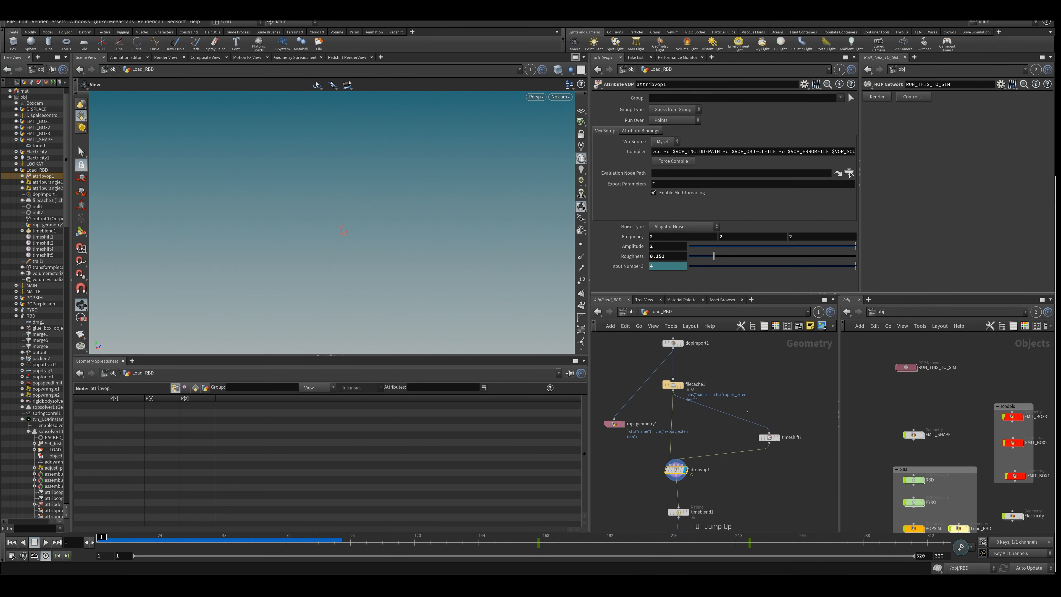
Display timeshift2, examine its fixed Frame setting of 245 and scrub the timeline.
click(778, 437)
click(769, 437)
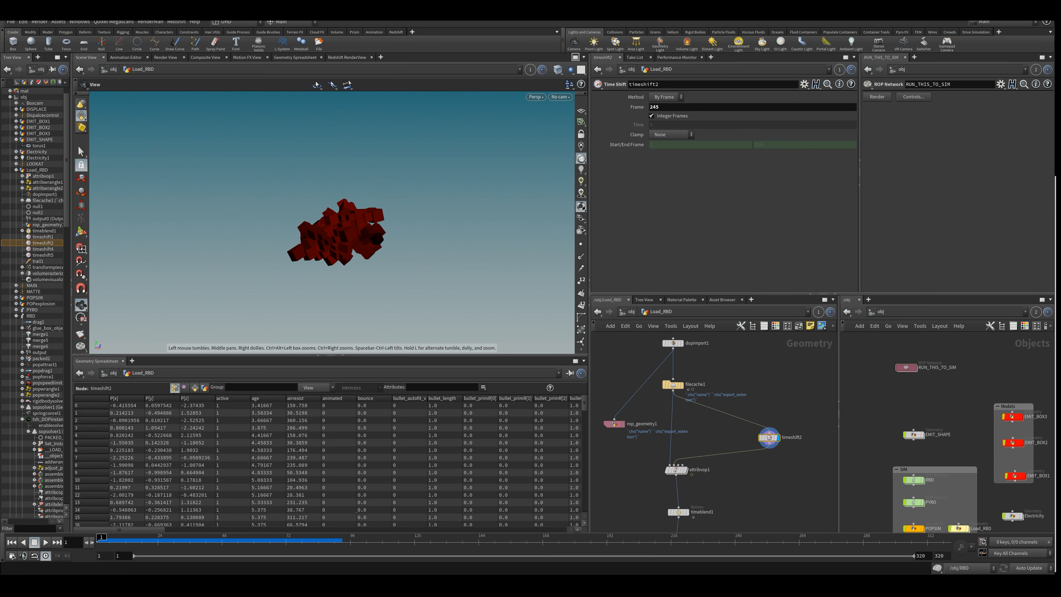
drag(378, 543, 649, 543)
Display attribvop1, scrub to its animated frame range and play the noise-driven motion for a closer look.
click(685, 470)
click(676, 469)
drag(650, 543, 727, 543)
scroll(345, 224, up, 3)
scroll(345, 225, up, 2)
click(23, 542)
click(45, 542)
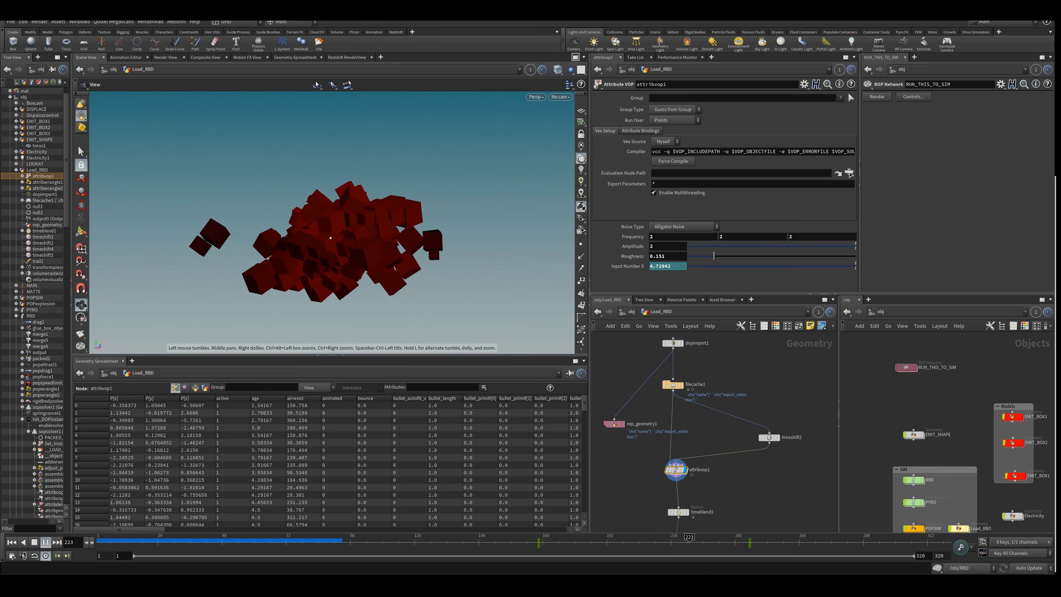
Stop the playback and scrub around frames 235 to 240 to review attribvop1's effect, ending at frame 238.
key(Up)
drag(707, 542, 663, 542)
key(Up)
key(Up)
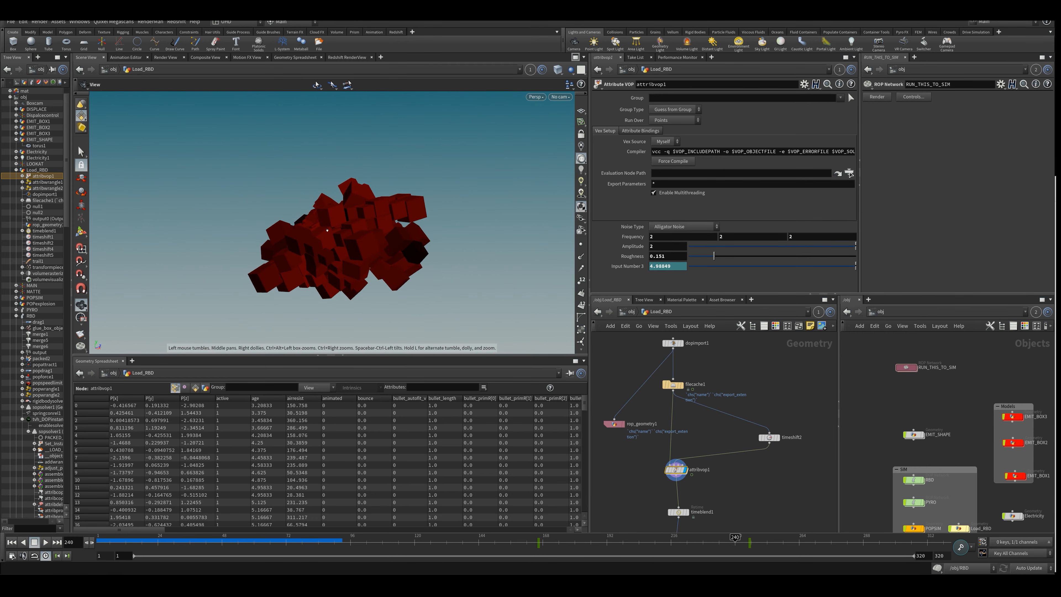
click(695, 542)
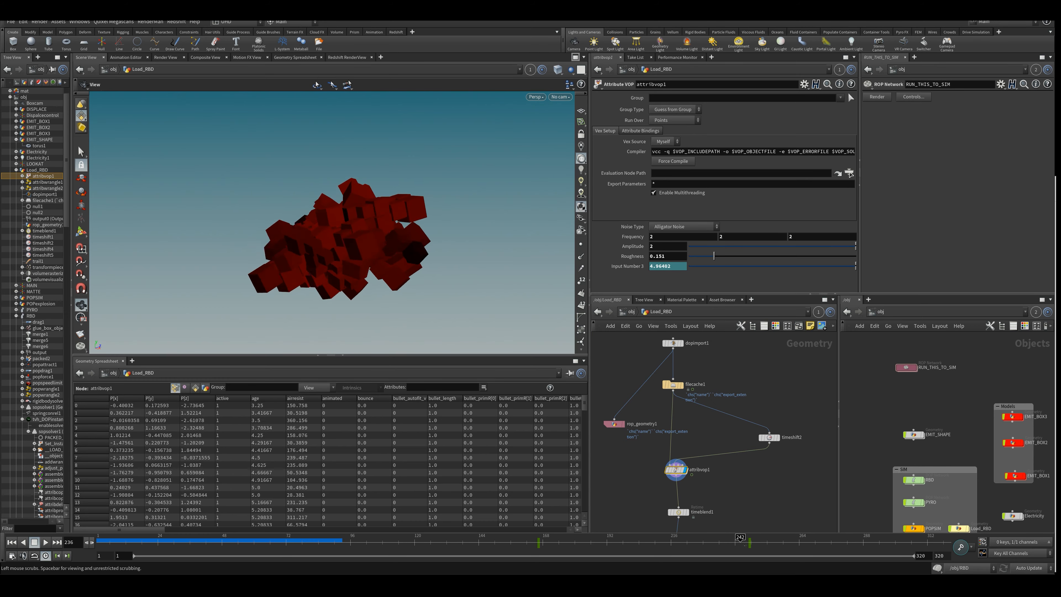
key(Up)
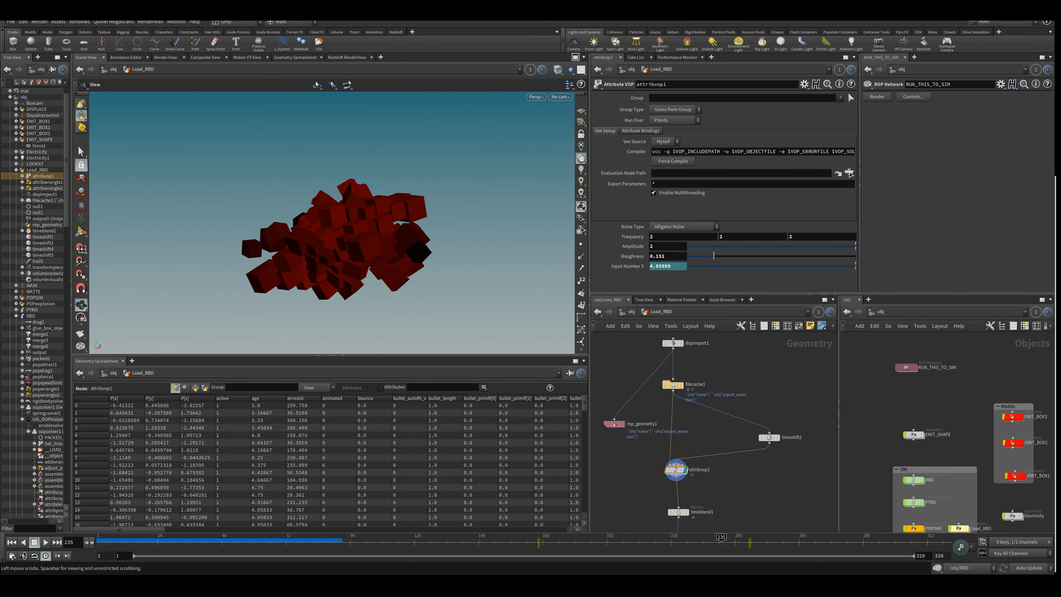
key(Up)
drag(731, 544, 730, 544)
Open attribvop1, widen the network editor, examine its importpoint1, turbnoise1 and multiply3 connections, and return to Load_RBD.
double_click(677, 470)
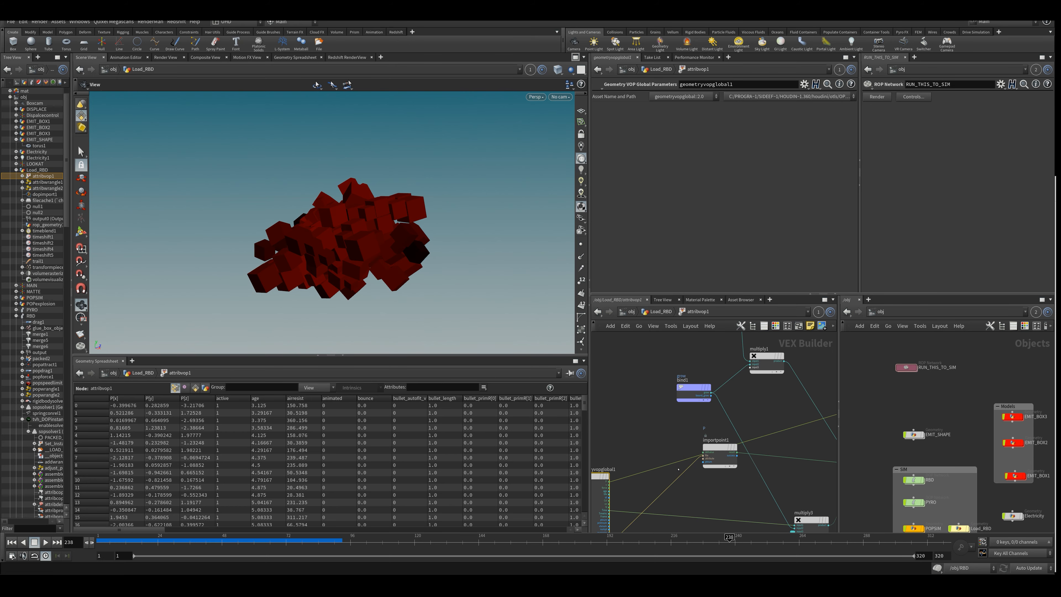
middle_drag(653, 434, 631, 418)
drag(589, 401, 307, 399)
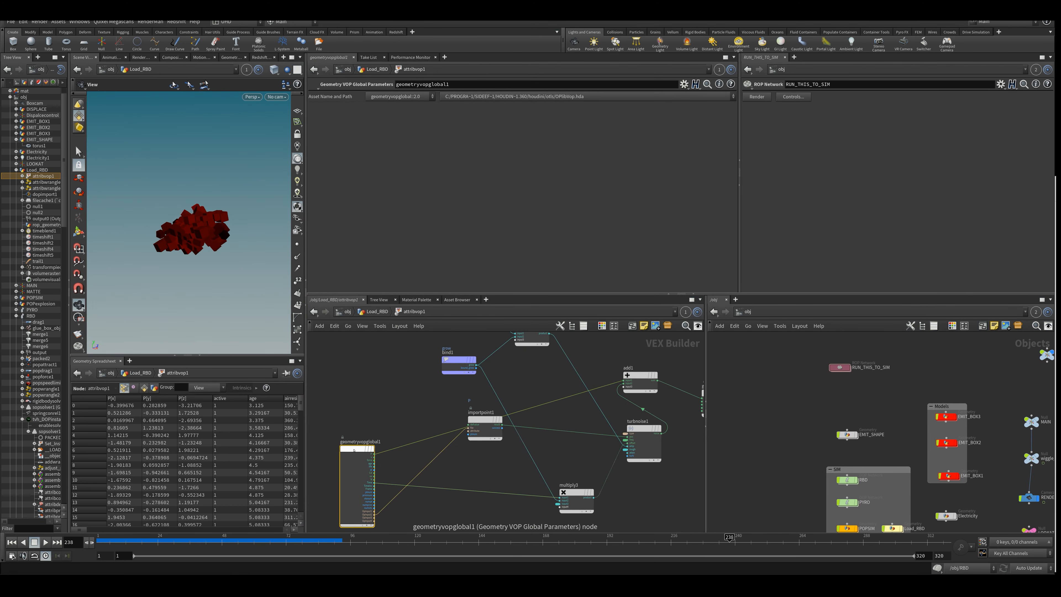
scroll(474, 423, up, 2)
drag(474, 422, 480, 437)
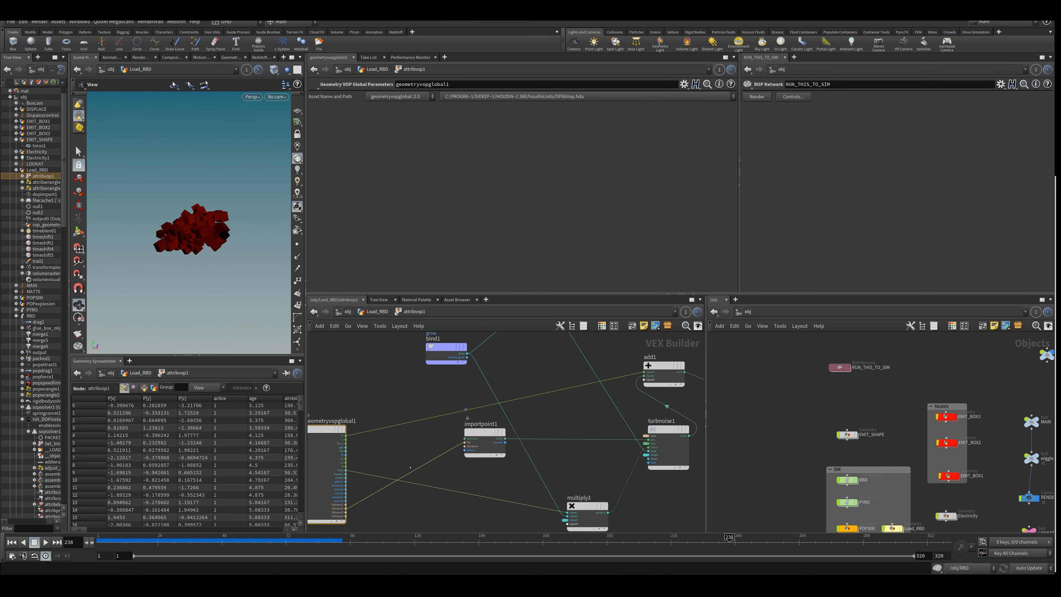
key(u)
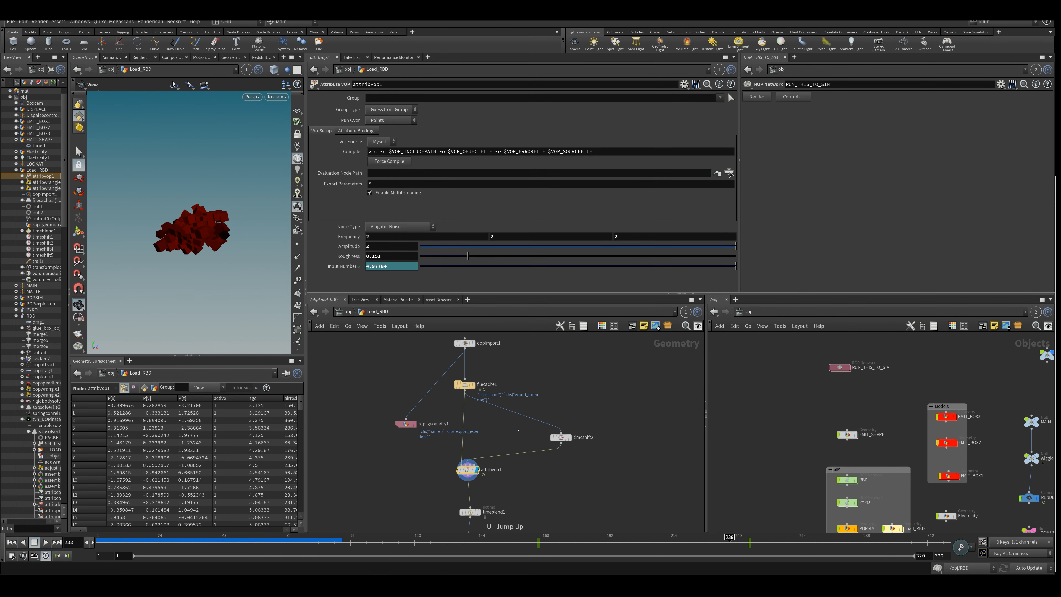
Display timeshift2 to review its geometry, reopen attribvop1 and reposition the multiply3 node among its VEX nodes.
click(561, 438)
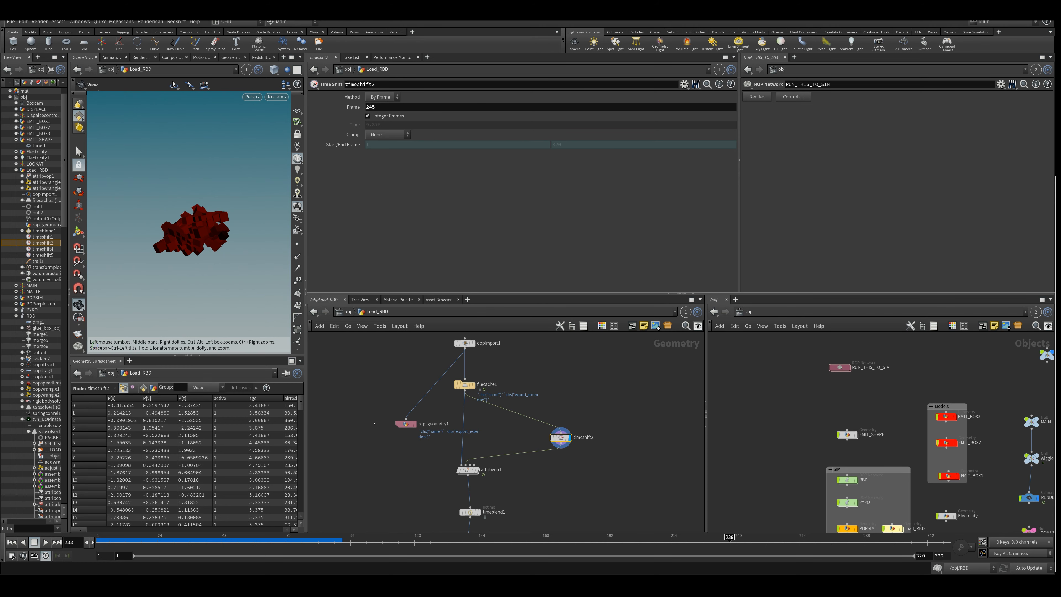
double_click(468, 470)
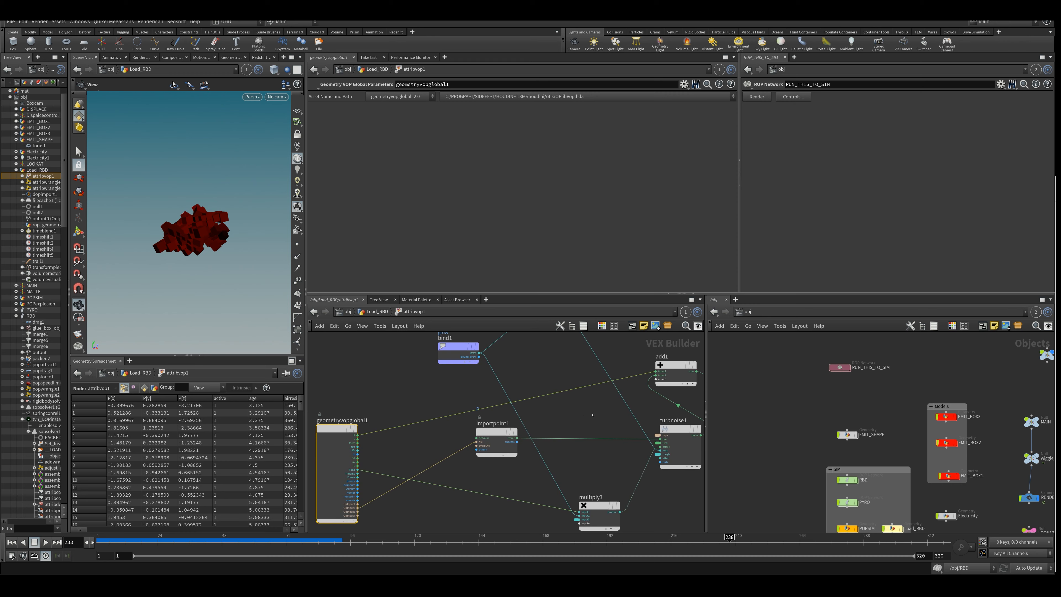
drag(675, 432, 648, 419)
middle_drag(559, 462, 590, 415)
scroll(595, 408, up, 2)
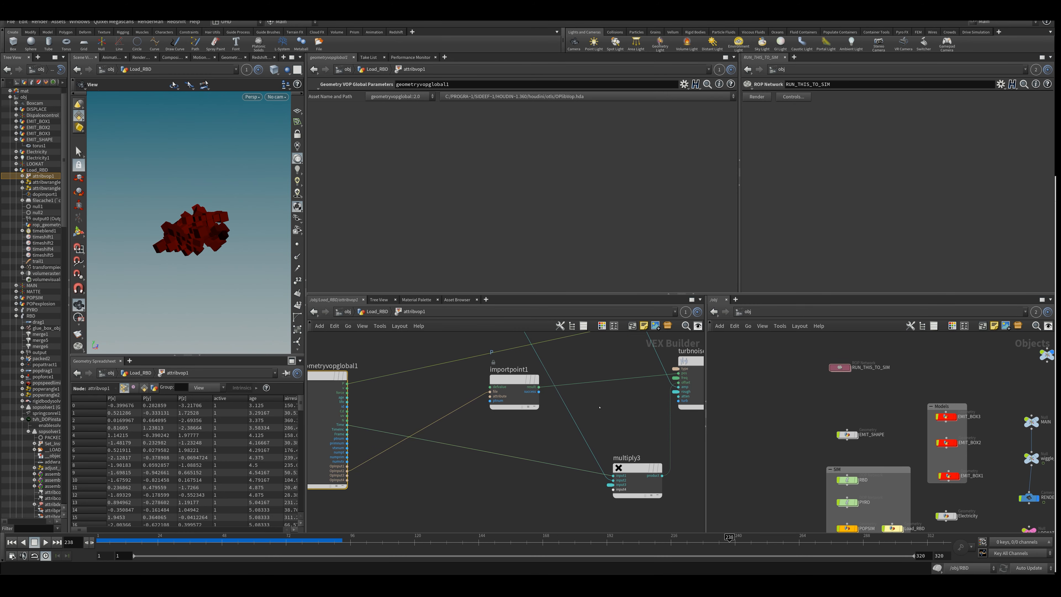
drag(635, 468, 614, 459)
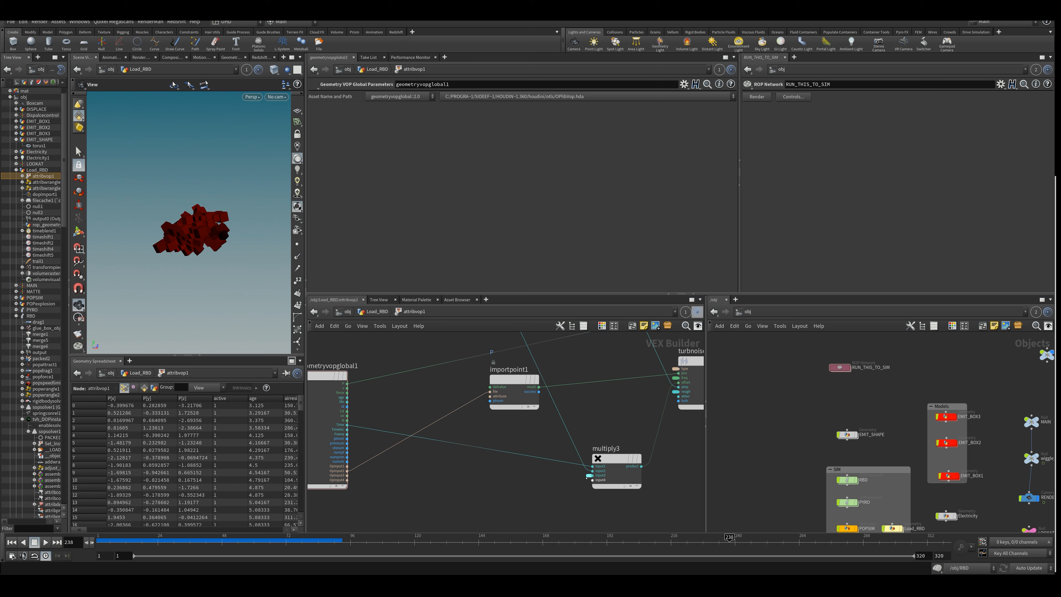
Select bind1 to examine its grow attribute settings and connections, and move the timeline to frame 82.
middle_drag(606, 391, 589, 458)
scroll(589, 458, up, 1)
middle_drag(387, 359, 418, 391)
scroll(418, 391, down, 1)
scroll(505, 381, down, 1)
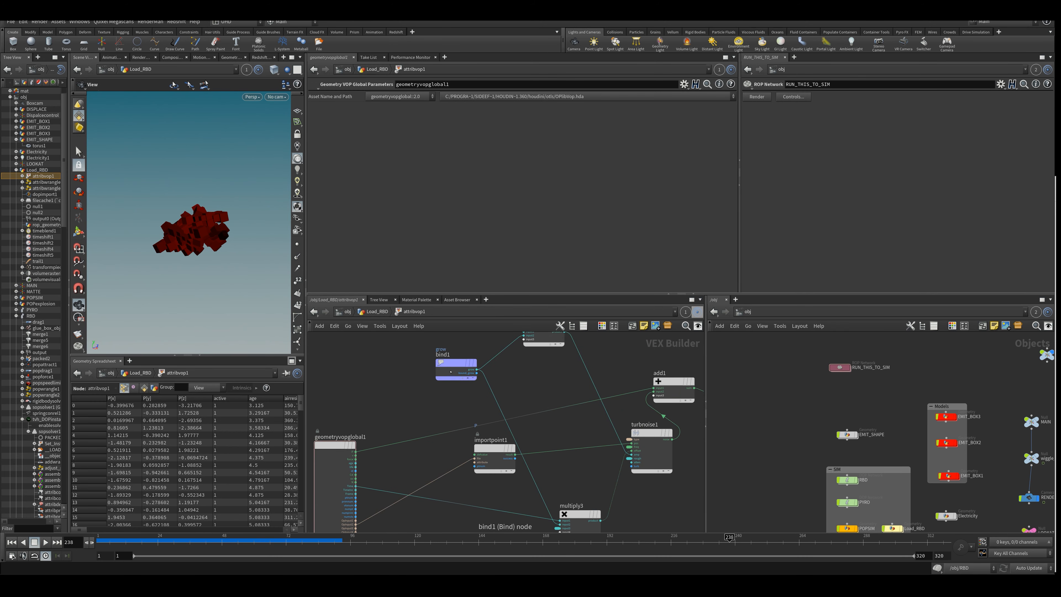
click(446, 362)
mouse_move(588, 439)
middle_down()
mouse_move(583, 414)
mouse_move(589, 422)
middle_up()
scroll(584, 414, up, 1)
middle_drag(545, 367, 542, 397)
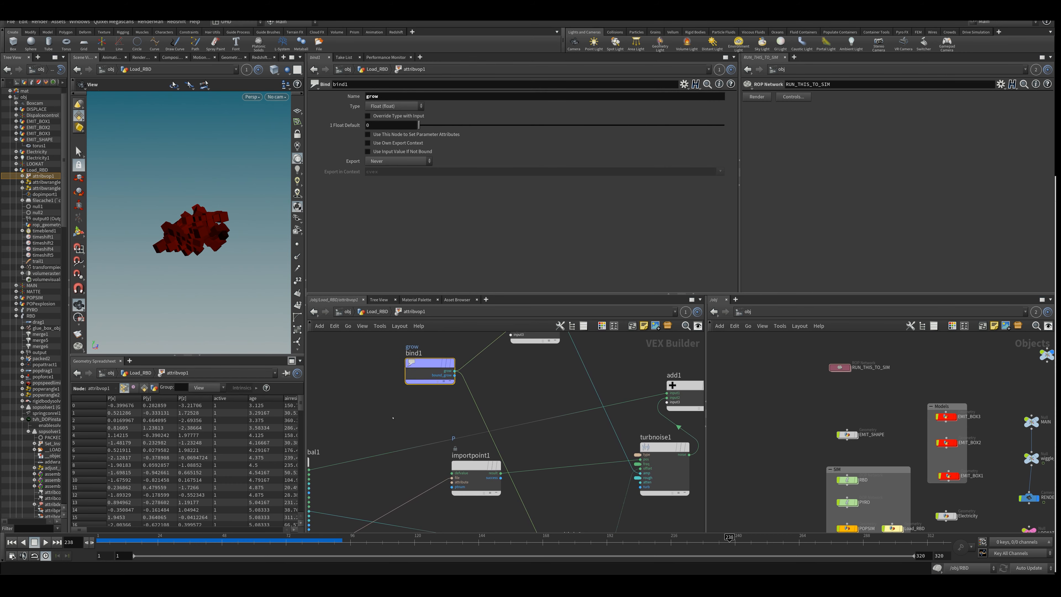
drag(361, 540, 312, 555)
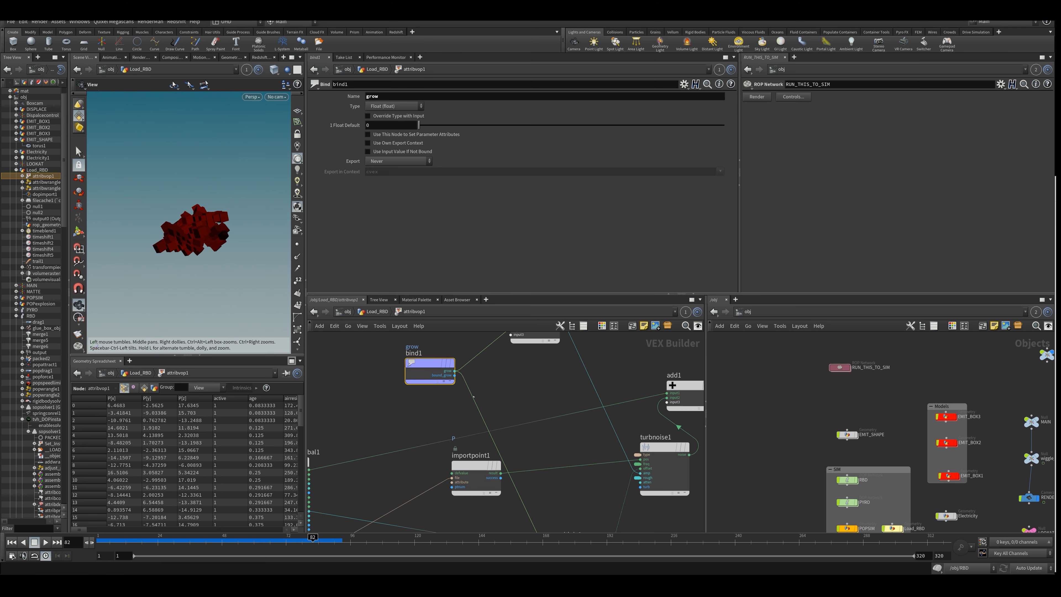
Rearrange multiply3, importpoint1 and turbnoise1 in attribvop1's VEX network so their connections are easier to follow.
scroll(484, 406, down, 1)
middle_drag(473, 396, 509, 458)
drag(505, 346, 476, 351)
middle_drag(527, 456, 518, 354)
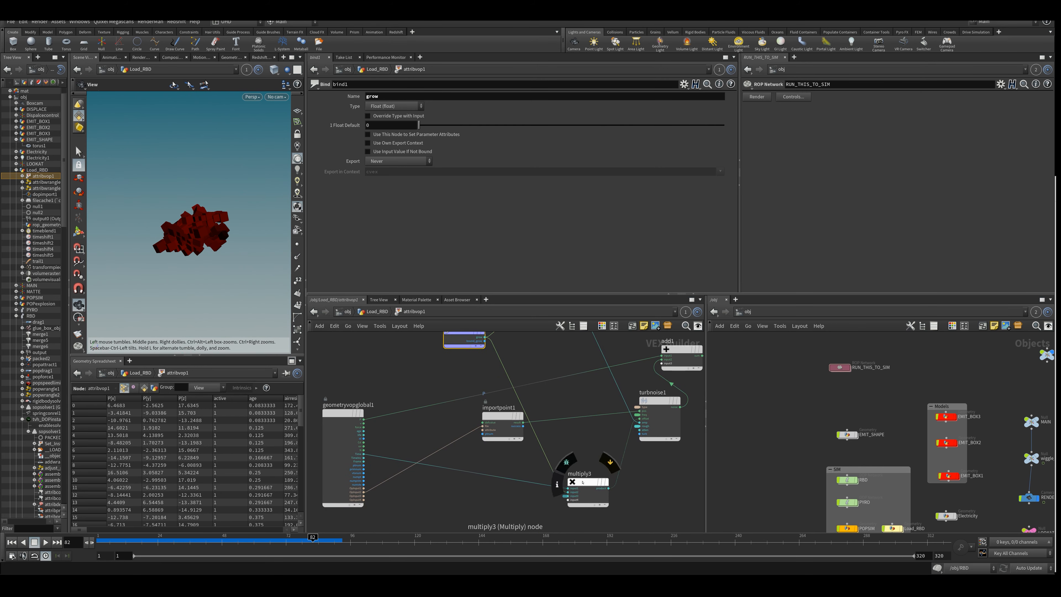
drag(583, 482, 583, 454)
drag(502, 417, 498, 484)
drag(656, 402, 663, 423)
middle_drag(605, 387, 611, 389)
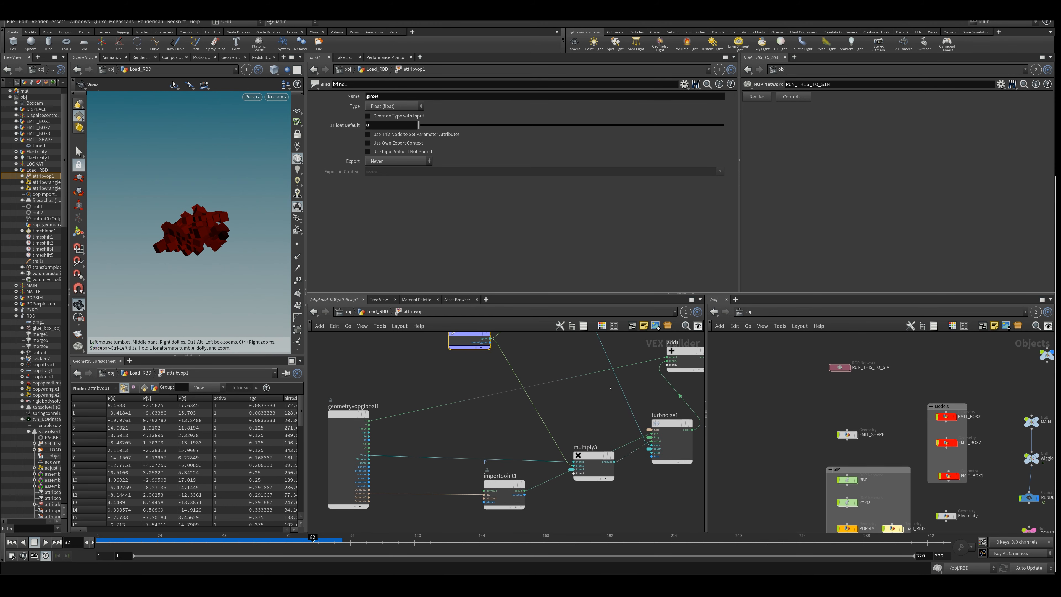
mouse_move(574, 418)
middle_down()
mouse_move(577, 426)
mouse_move(524, 435)
mouse_move(578, 426)
middle_up()
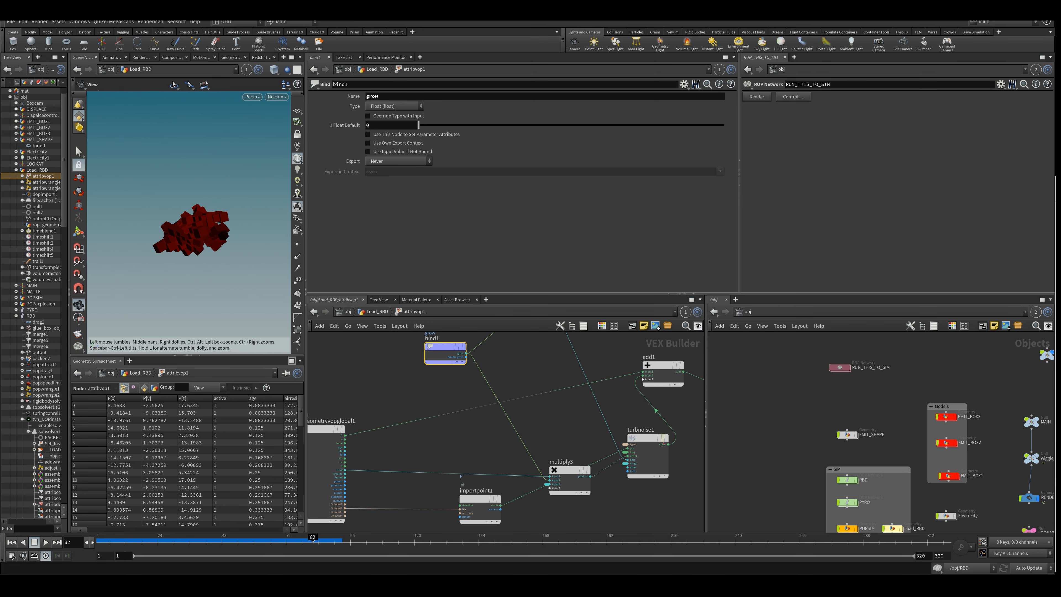
drag(664, 442, 668, 443)
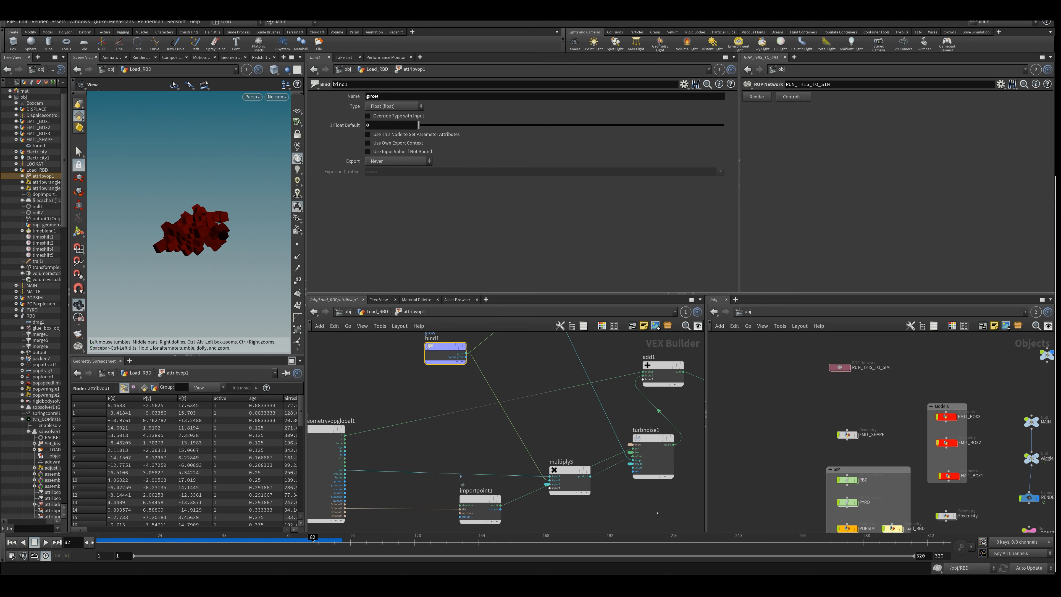
scroll(626, 445, up, 2)
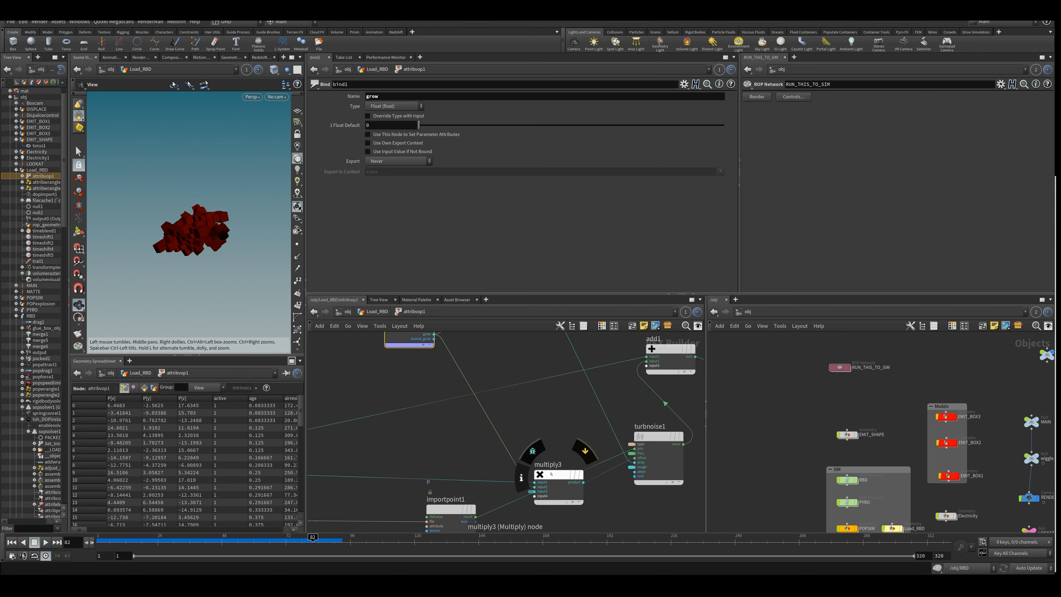
drag(556, 476, 553, 459)
Trace bind1's connections to multiply1 and multiply3 across the VEX network, and return to Load_RBD.
middle_drag(461, 359, 475, 438)
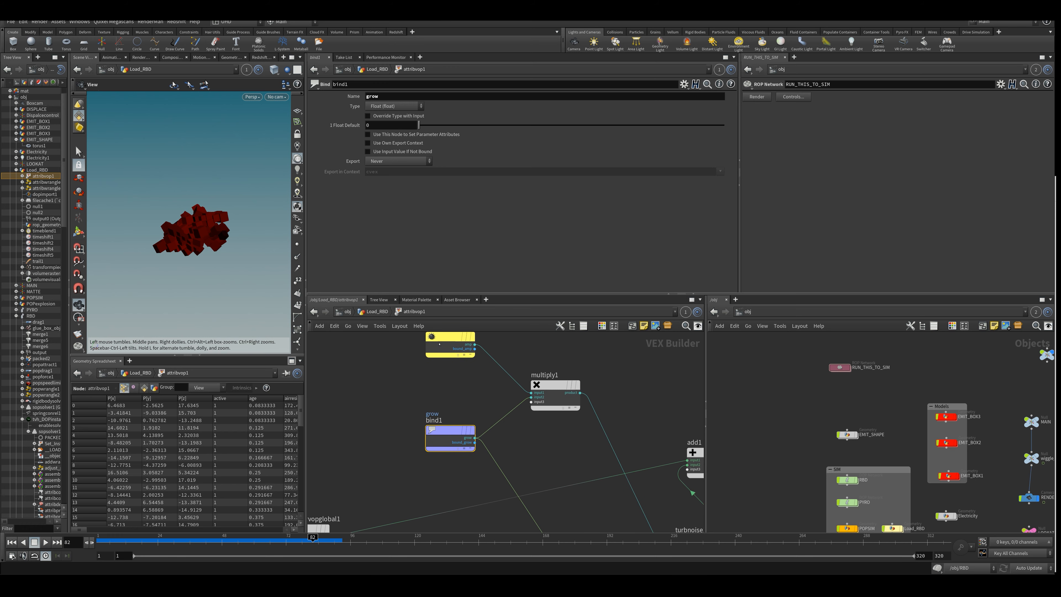
scroll(418, 376, down, 3)
drag(385, 344, 443, 391)
middle_drag(443, 402, 424, 376)
drag(355, 378, 441, 427)
middle_drag(441, 427, 422, 412)
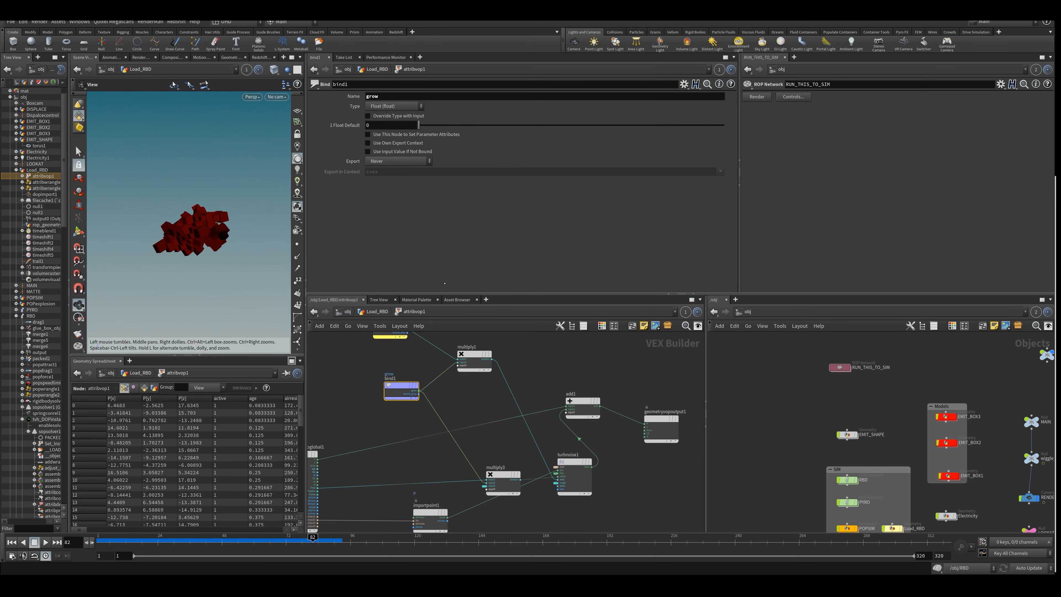
key(Tab)
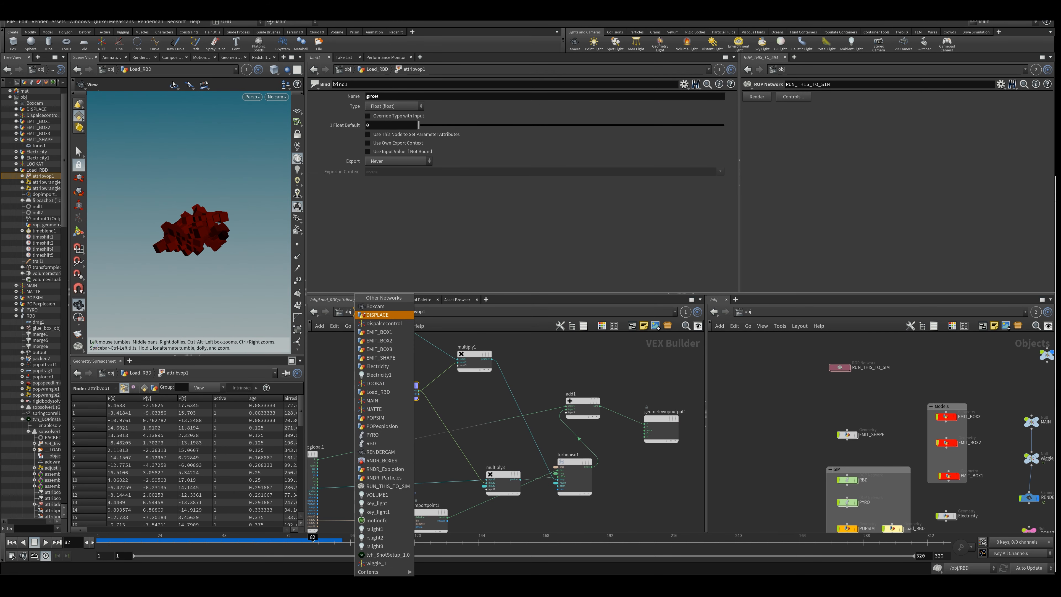
key(Escape)
key(u)
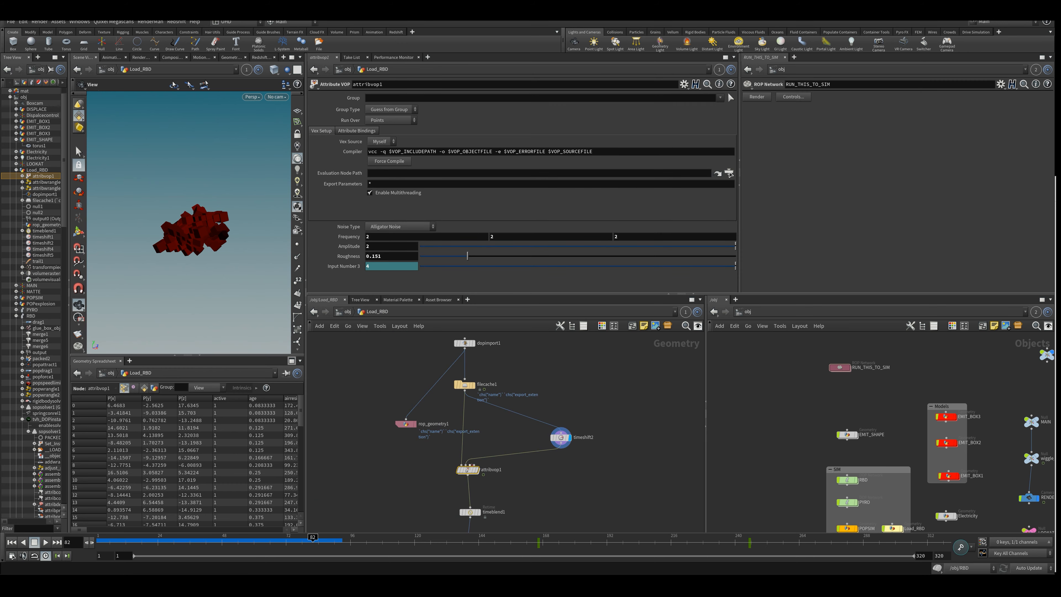
Display attribvop1 and insert a Time Shift node between filecache1 and attribvop1.
click(477, 470)
key(Tab)
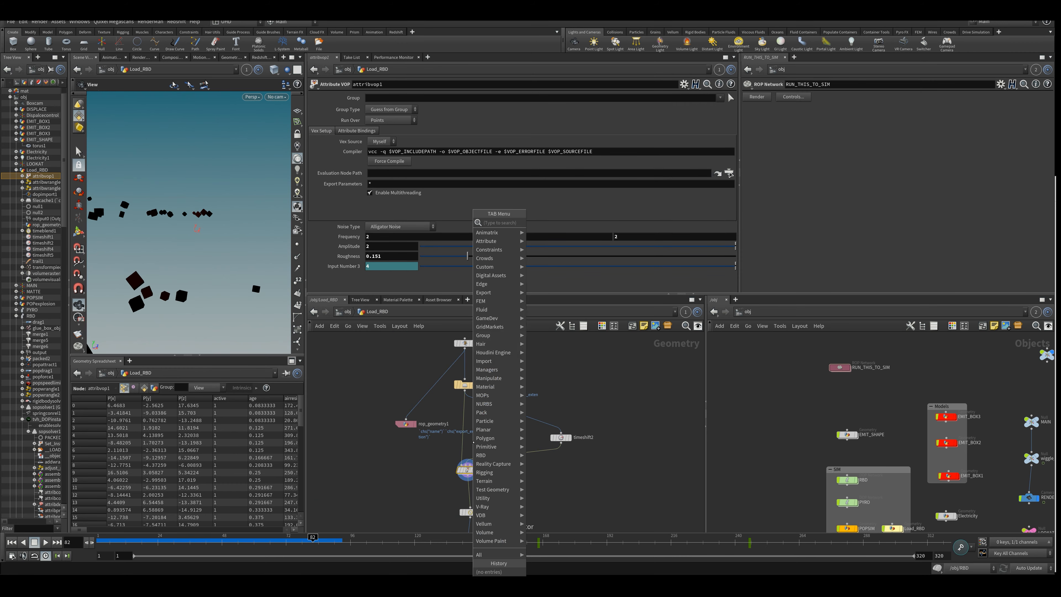
text(times)
key(Return)
click(474, 442)
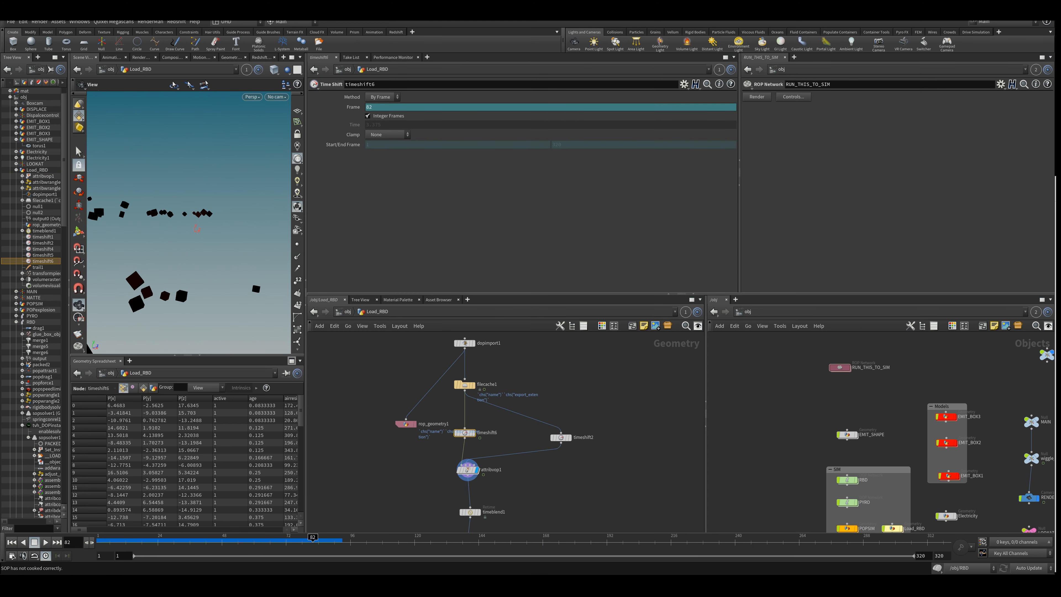
Freeze the new Time Shift at frame 221 by removing its Frame expression, and select attribvop1.
drag(468, 541, 684, 541)
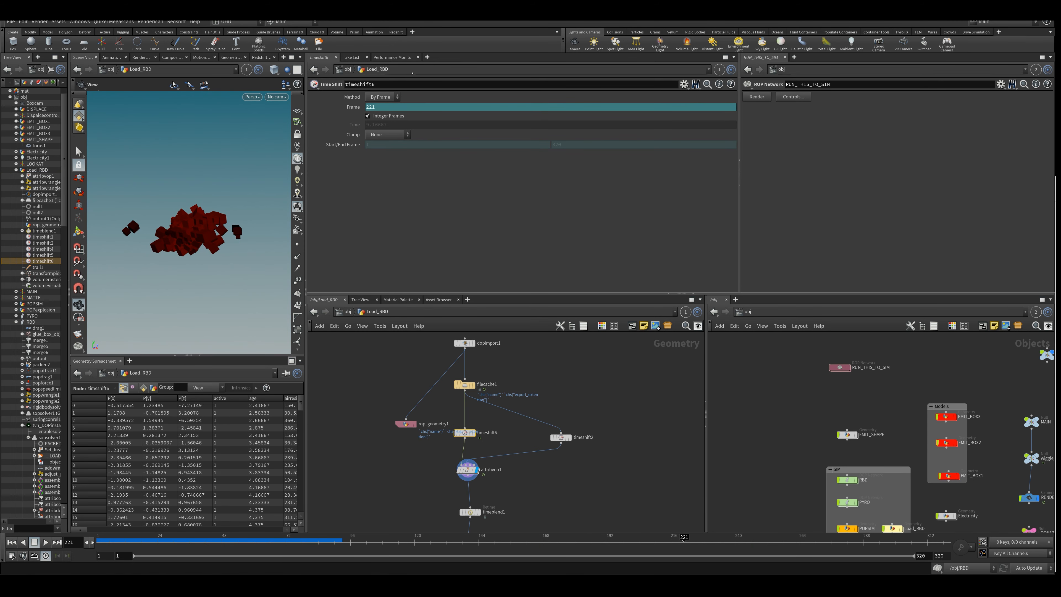
right_click(375, 108)
click(418, 207)
click(467, 470)
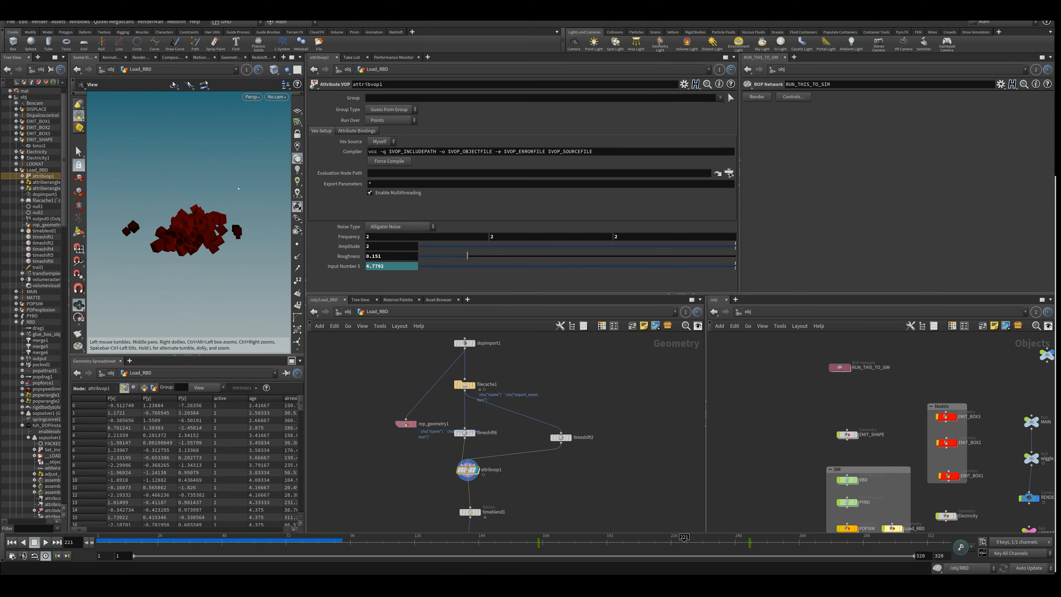
Play the animation in an enlarged viewport, raise attribvop1's Amplitude to 50.2, and stop playback at frame 192.
key(Up)
drag(306, 252, 444, 258)
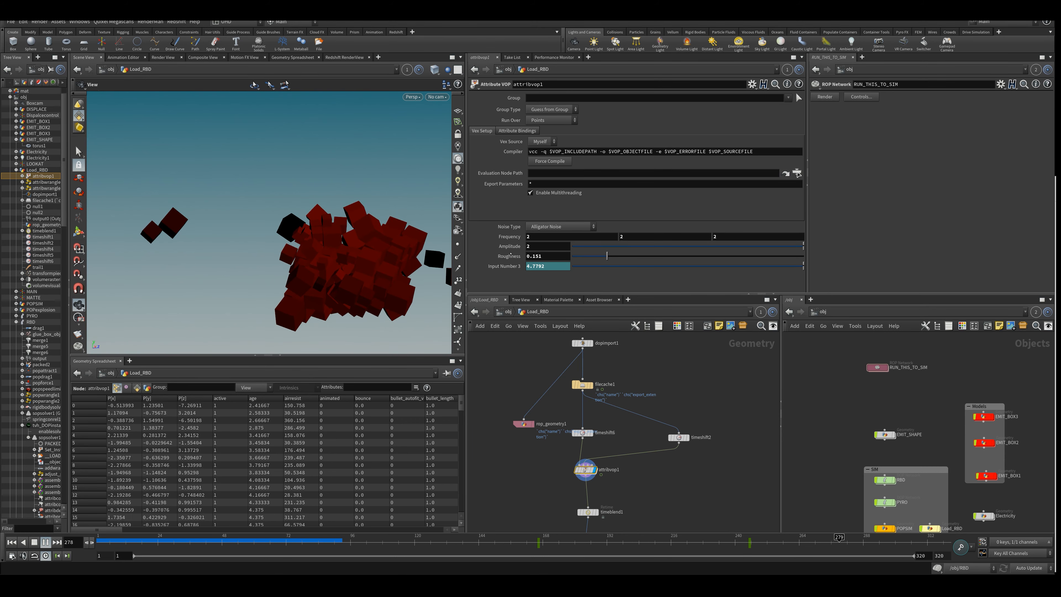
middle_drag(498, 247, 527, 247)
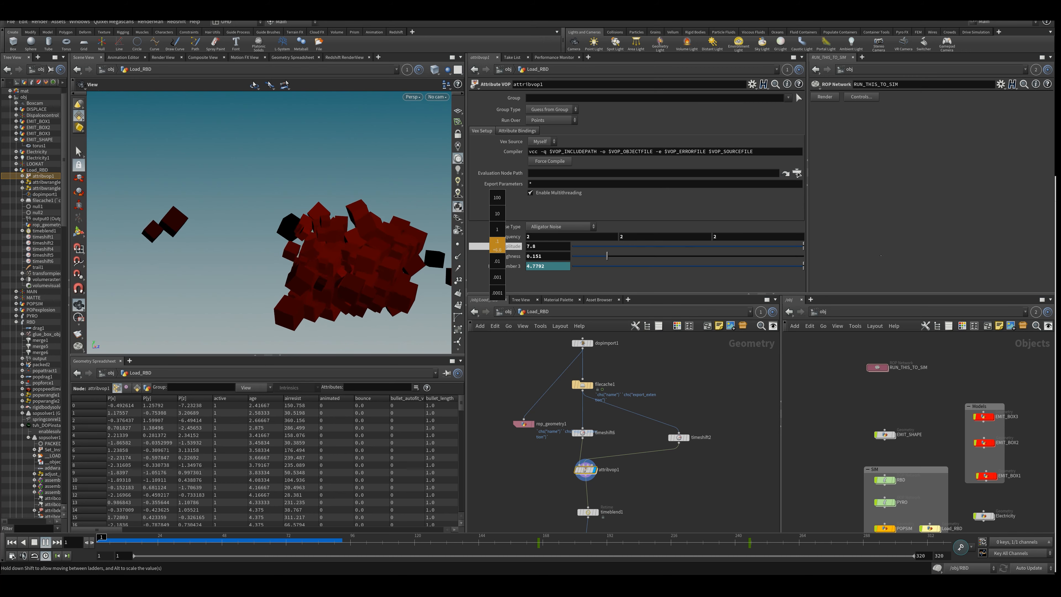
drag(526, 246, 703, 246)
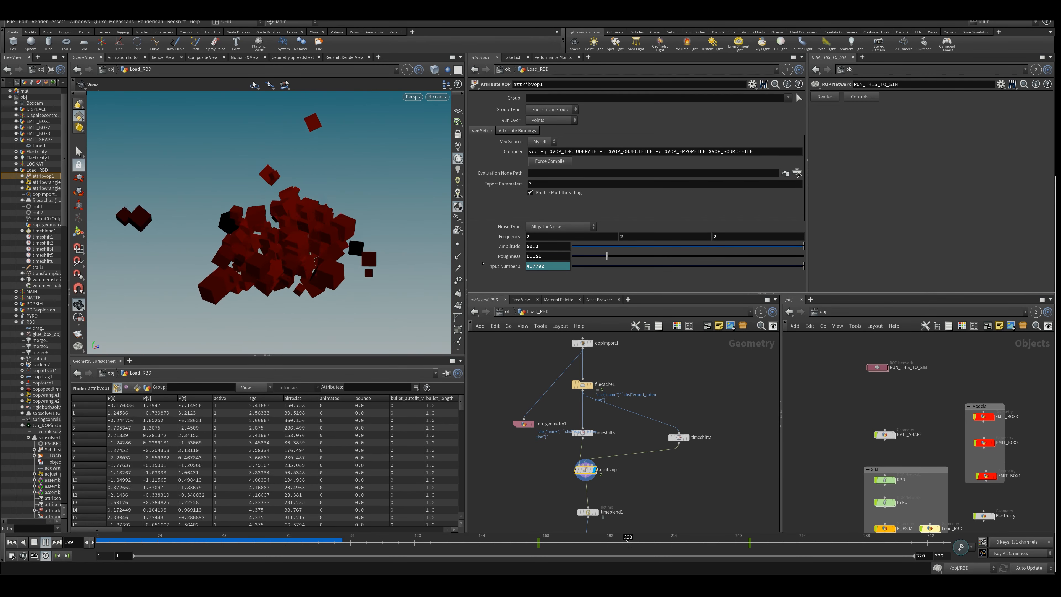
click(610, 551)
Inside attribvop1, try to rename multiply3's input3 parameter as time, and return to Load_RBD.
double_click(584, 468)
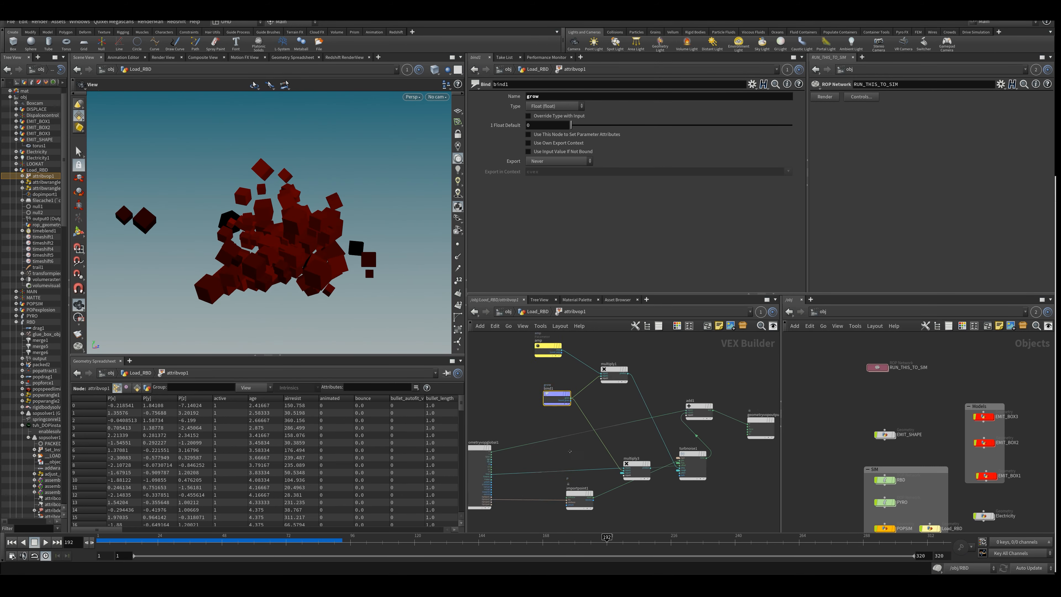
middle_drag(570, 451, 615, 410)
scroll(615, 409, up, 2)
click(700, 417)
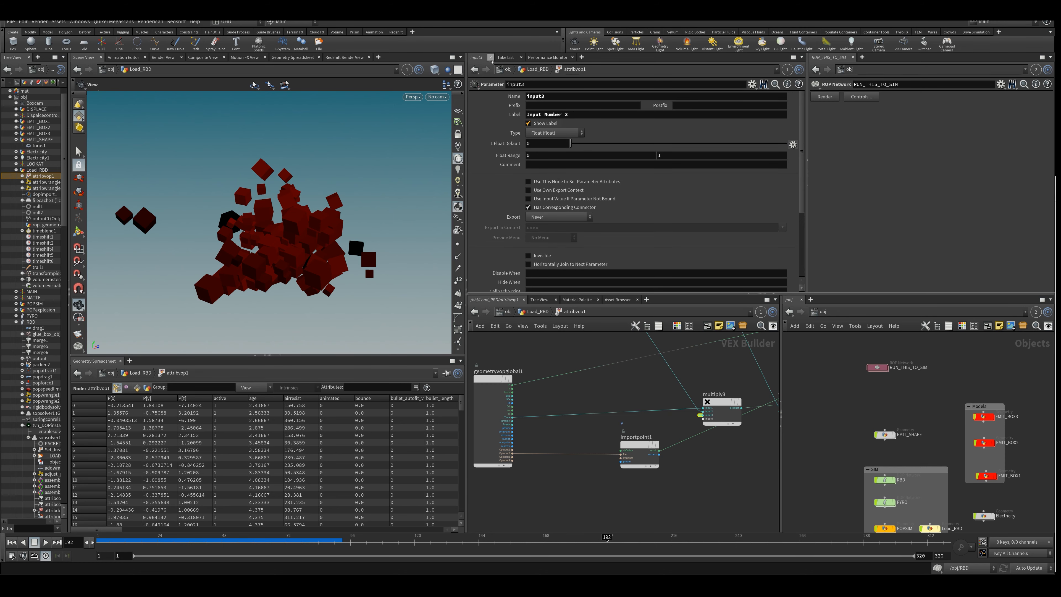
drag(551, 96, 419, 118)
text(time)
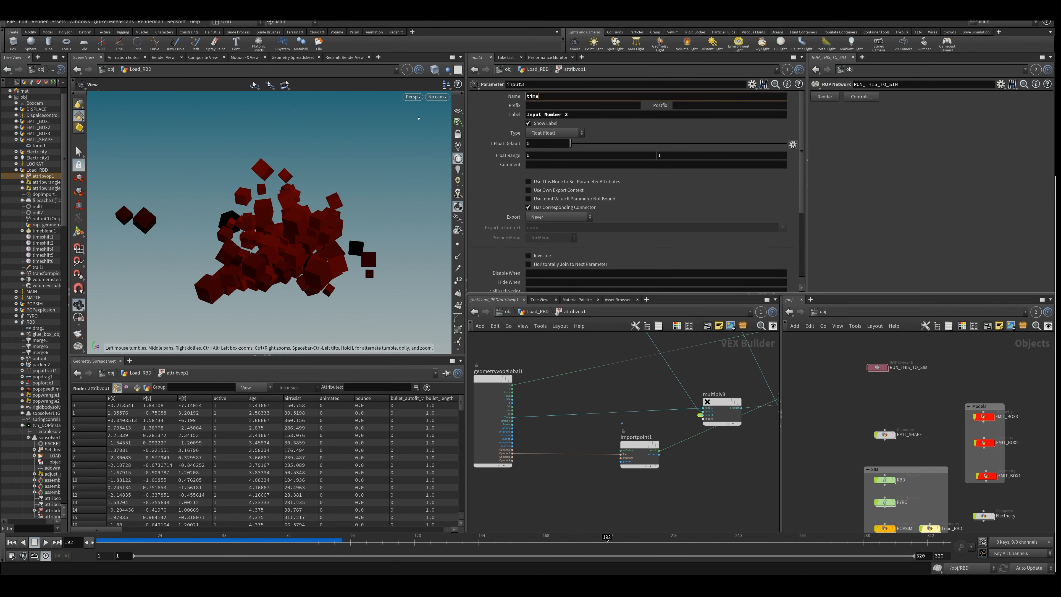
key(Return)
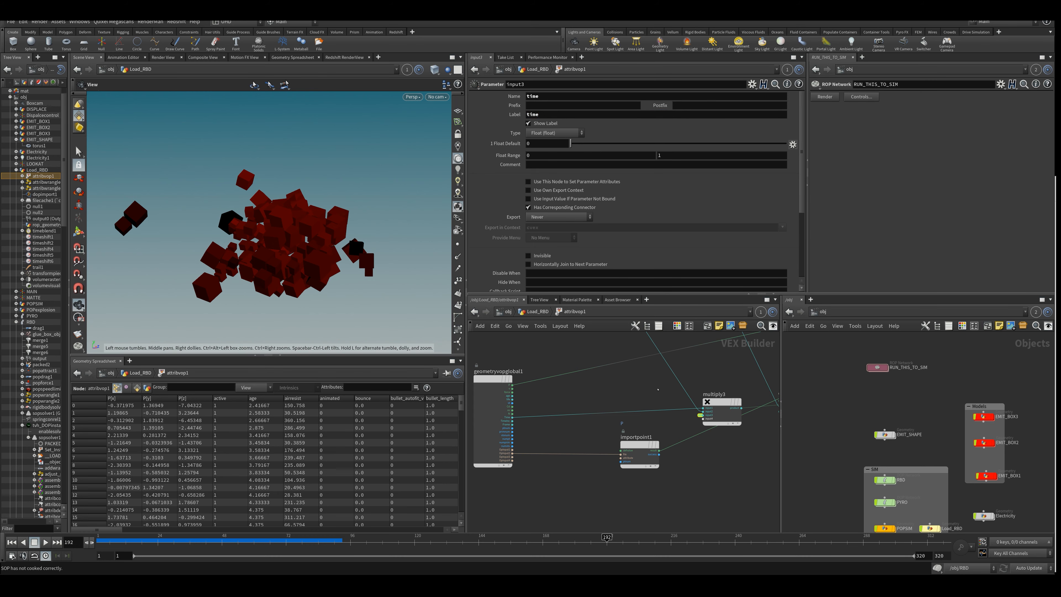
key(u)
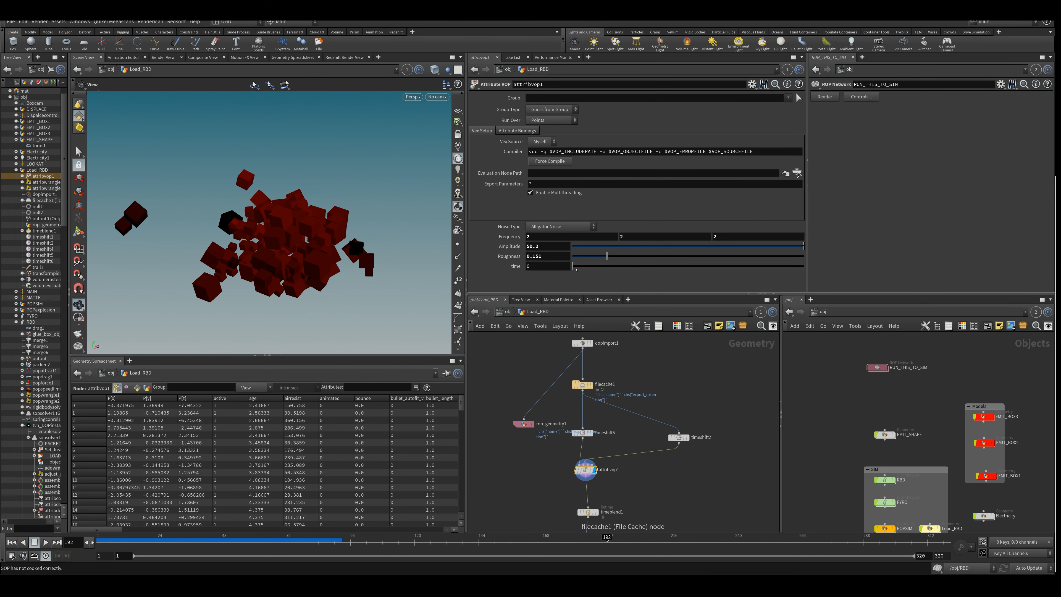
Switch the update mode to Manual and undo the parameter rename, the amplitude change and the added Time Shift.
click(1024, 568)
click(1023, 568)
key(ctrl+z)
key(ctrl+z)
key(ctrl+z)
key(ctrl+z)
key(ctrl+z)
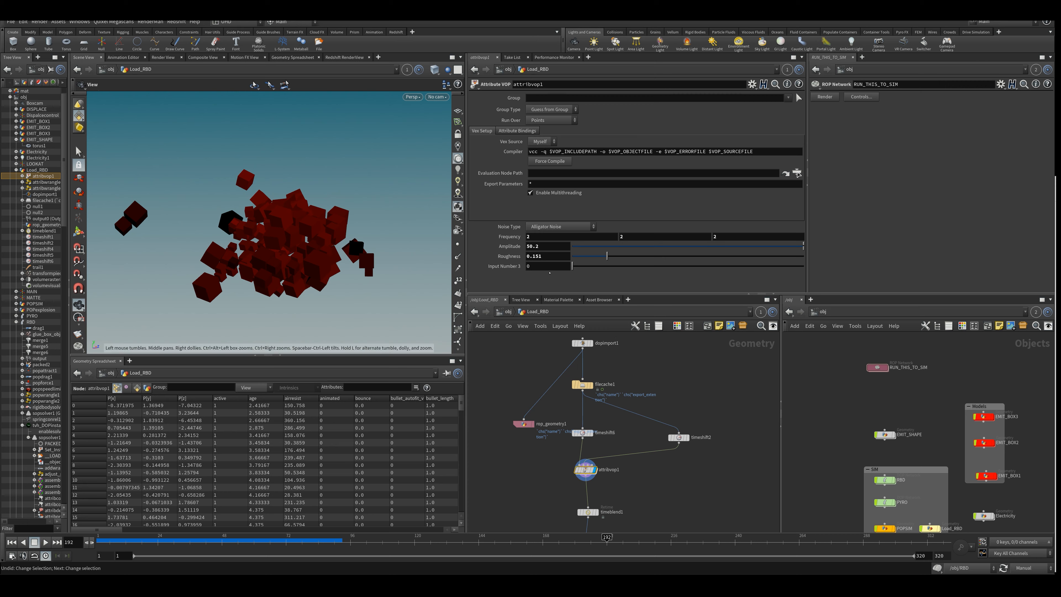
key(ctrl+z)
key(ctrl+z)
key(ctrl+z)
key(ctrl+z)
key(ctrl+z)
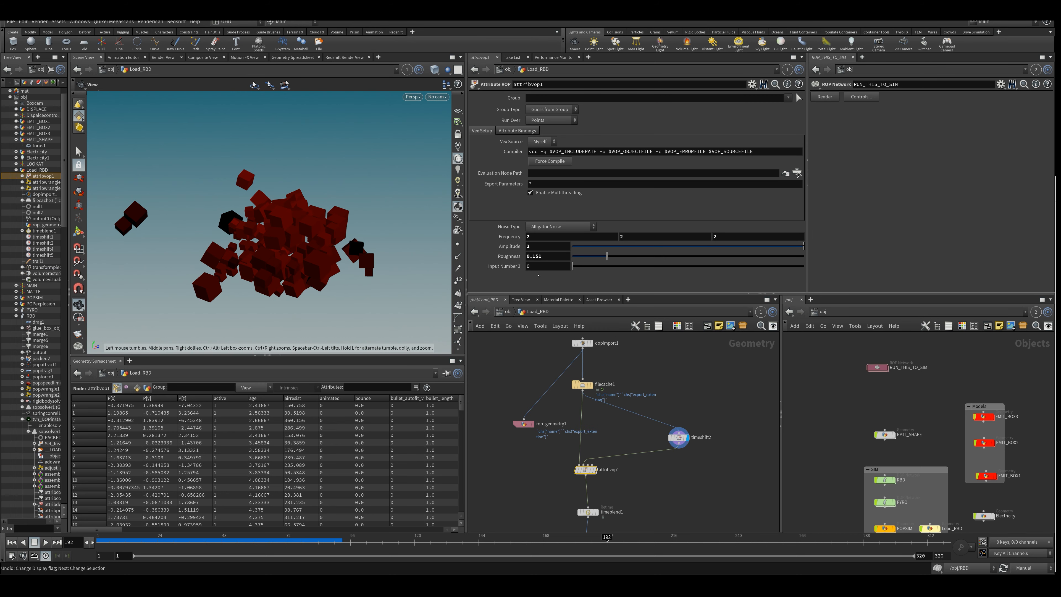
key(ctrl+z)
key(ctrl+z)
key(ctrl+z)
key(ctrl+z)
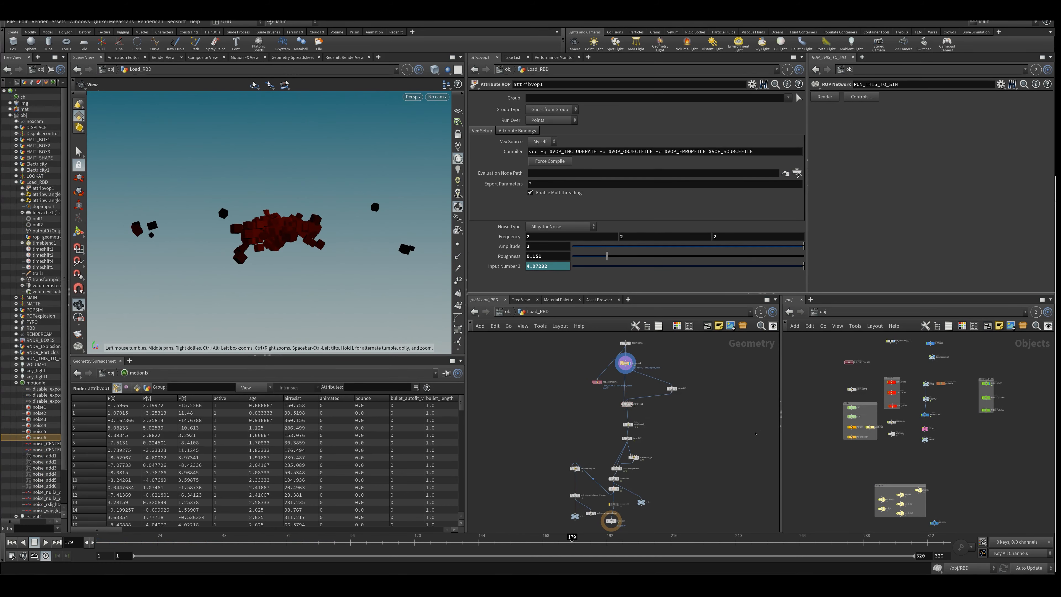
Edit attribvop1's parameter interface so the Input Number 3 parameter is labelled time, keeping its name input3.
scroll(669, 456, up, 3)
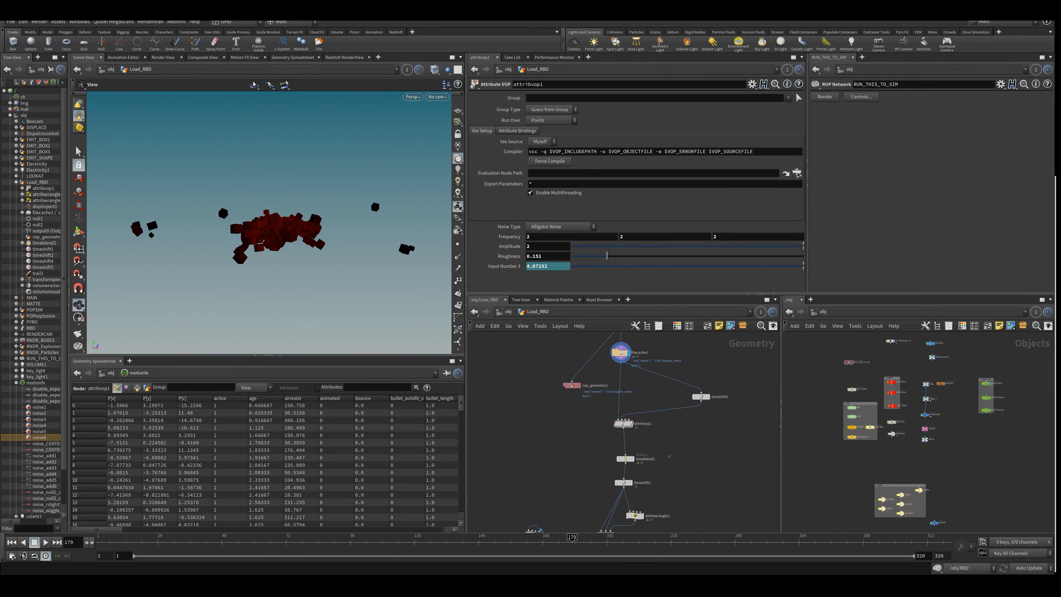
middle_drag(669, 456, 670, 461)
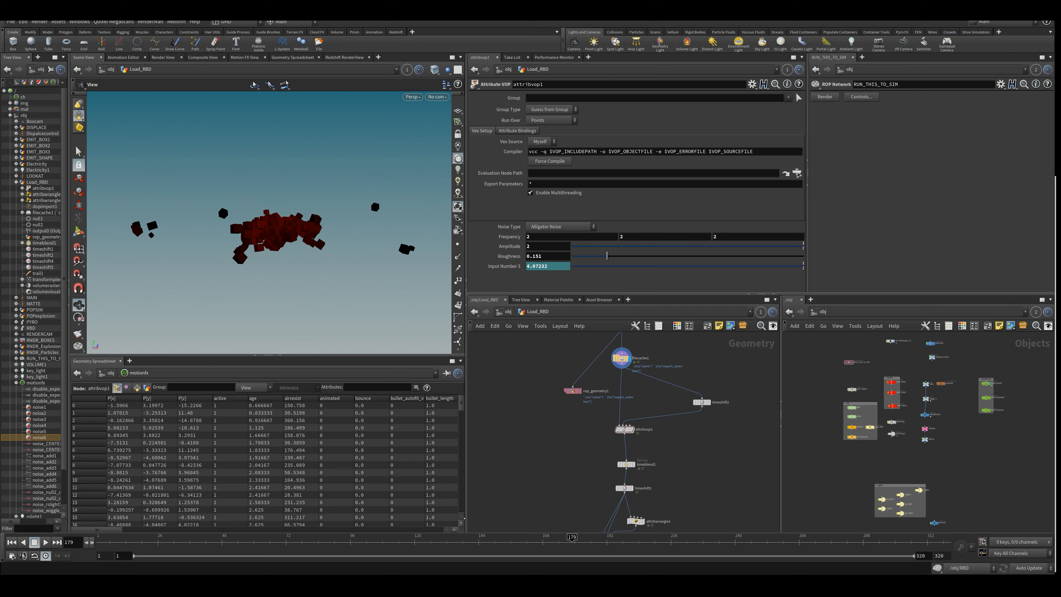
click(752, 84)
click(759, 95)
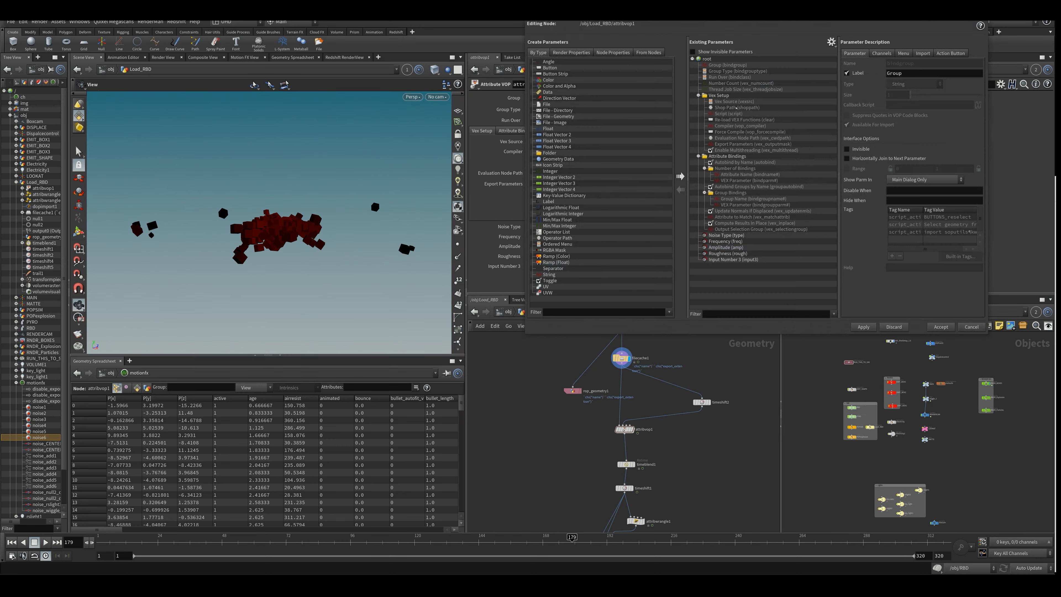
click(722, 260)
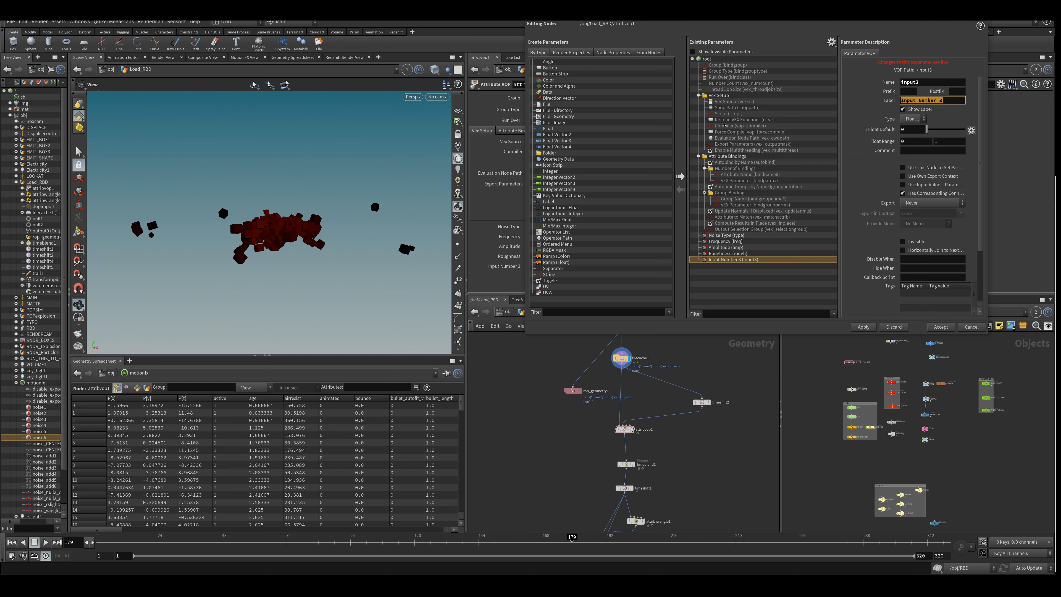
key(BackSpace)
key(Return)
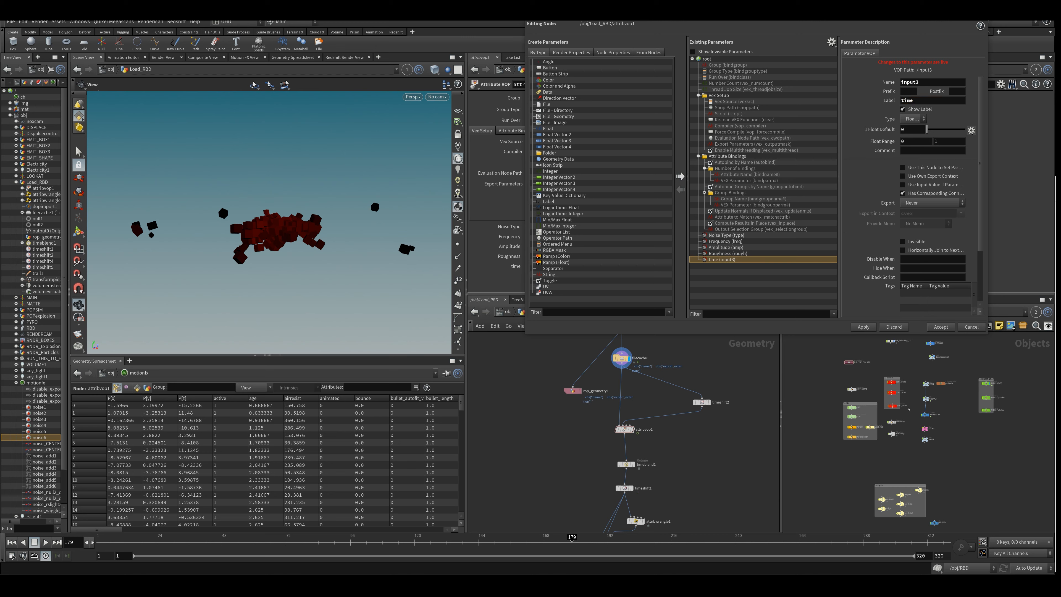
click(863, 327)
click(941, 327)
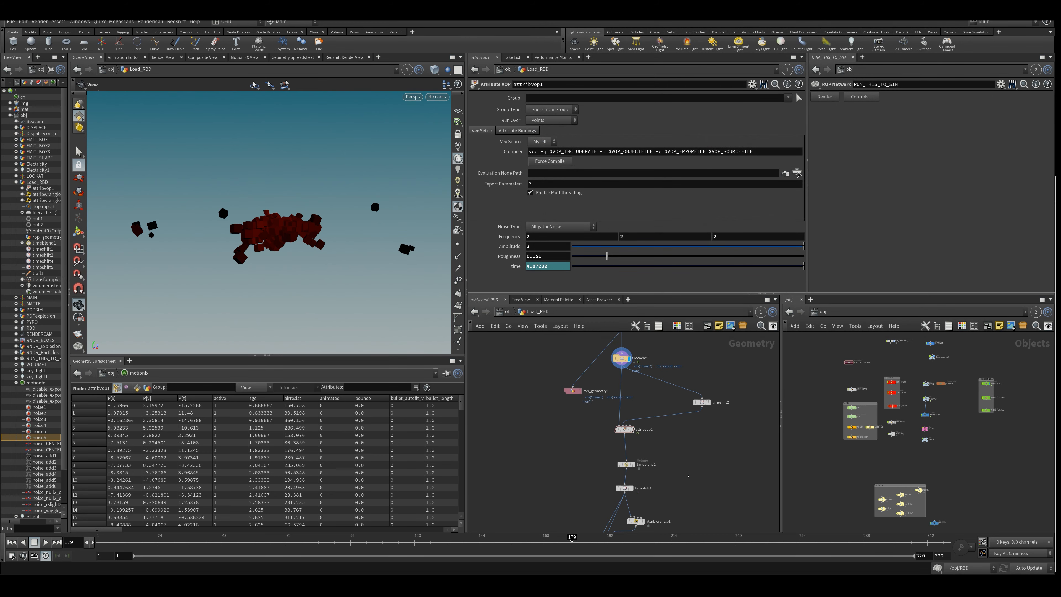
Move the timeline to frame 216, and select and display timeblend1 below attribvop1 to review its retime settings.
drag(550, 542, 672, 542)
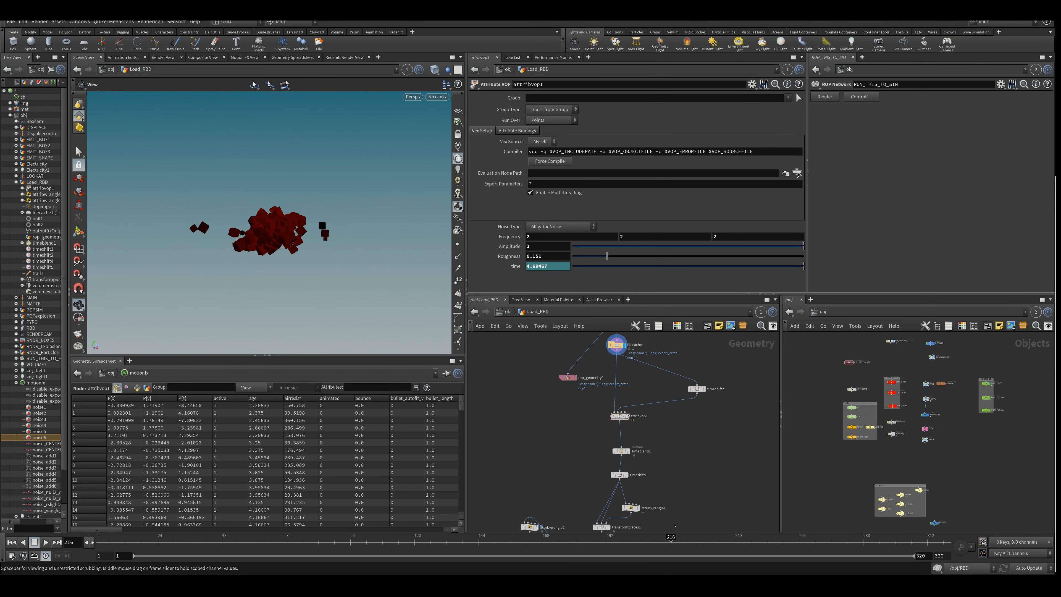
middle_drag(663, 486, 660, 430)
scroll(665, 438, up, 3)
click(609, 404)
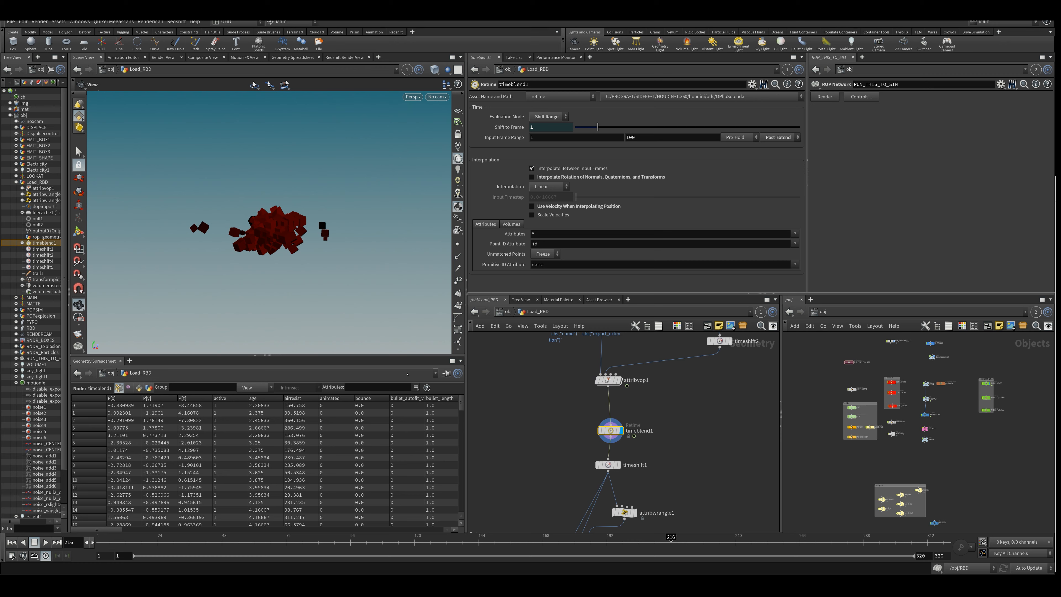
Align timeblend1 under attribvop1, and inspect the Frame setting of timeshift1 before displaying timeblend1 again.
drag(611, 431, 609, 427)
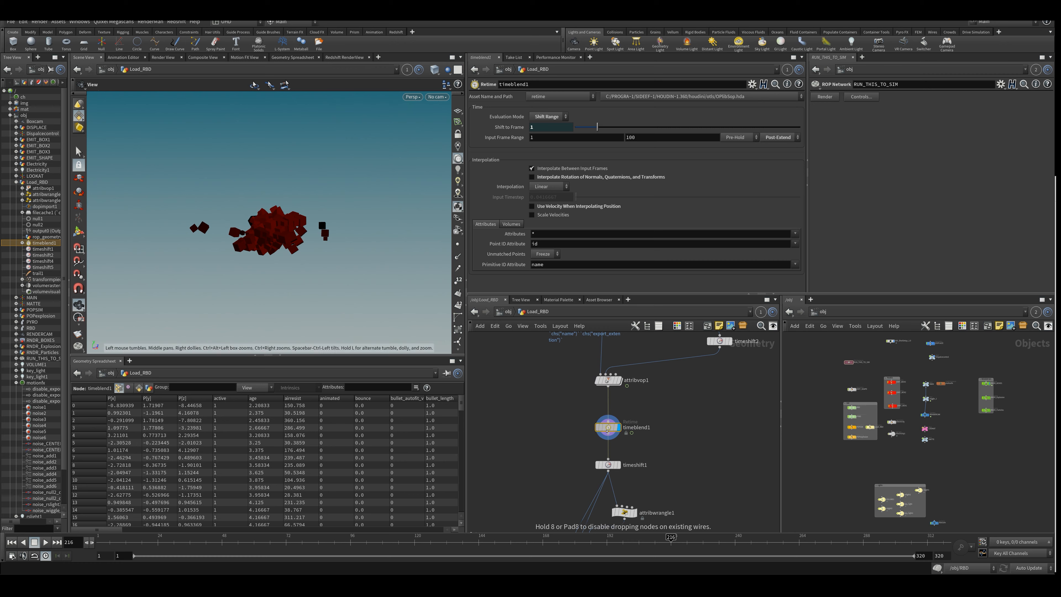
drag(262, 217, 291, 230)
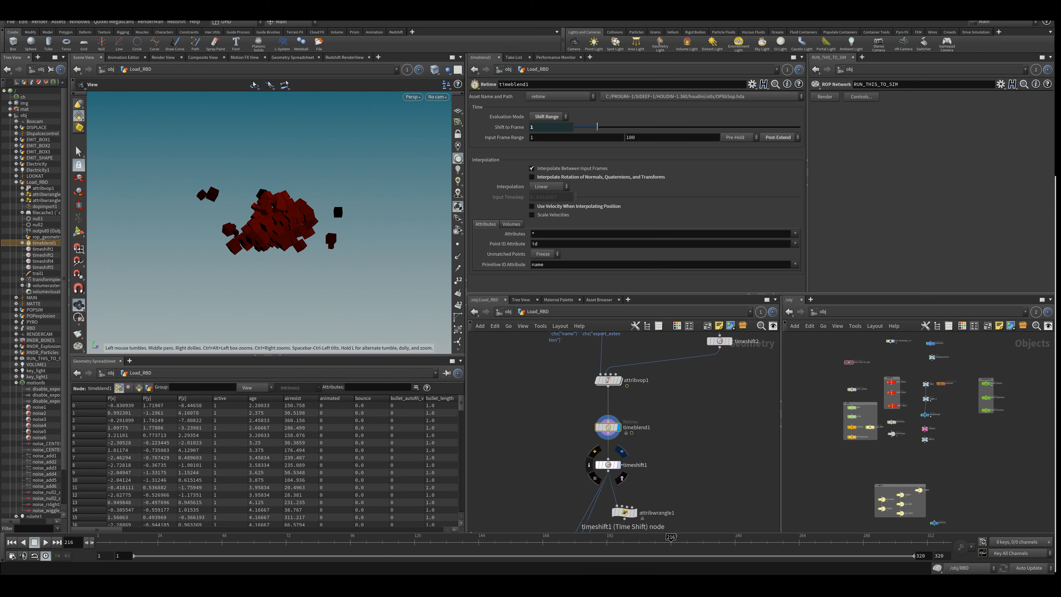
click(608, 465)
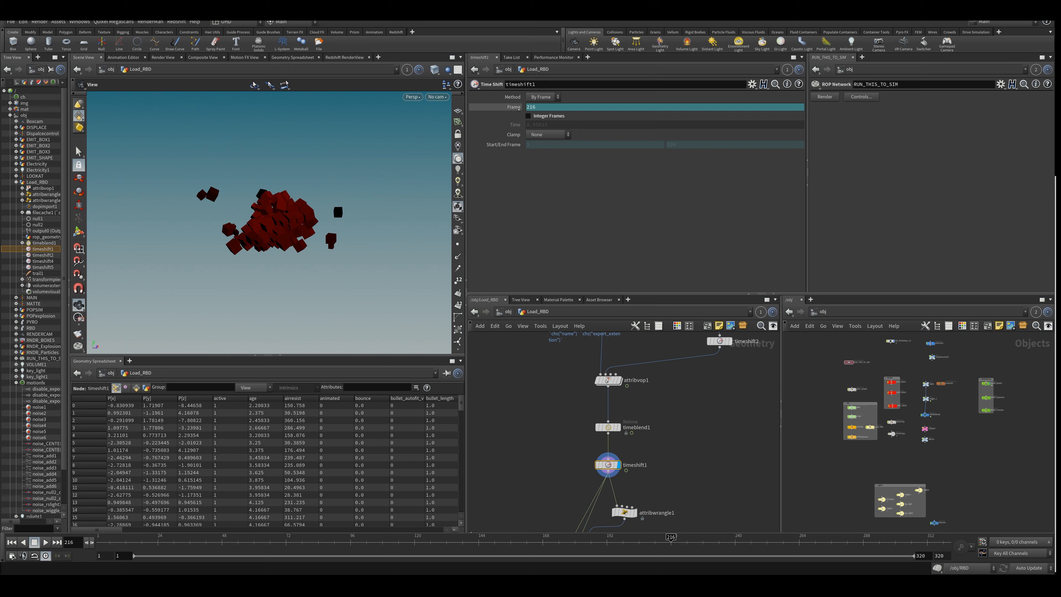
click(512, 107)
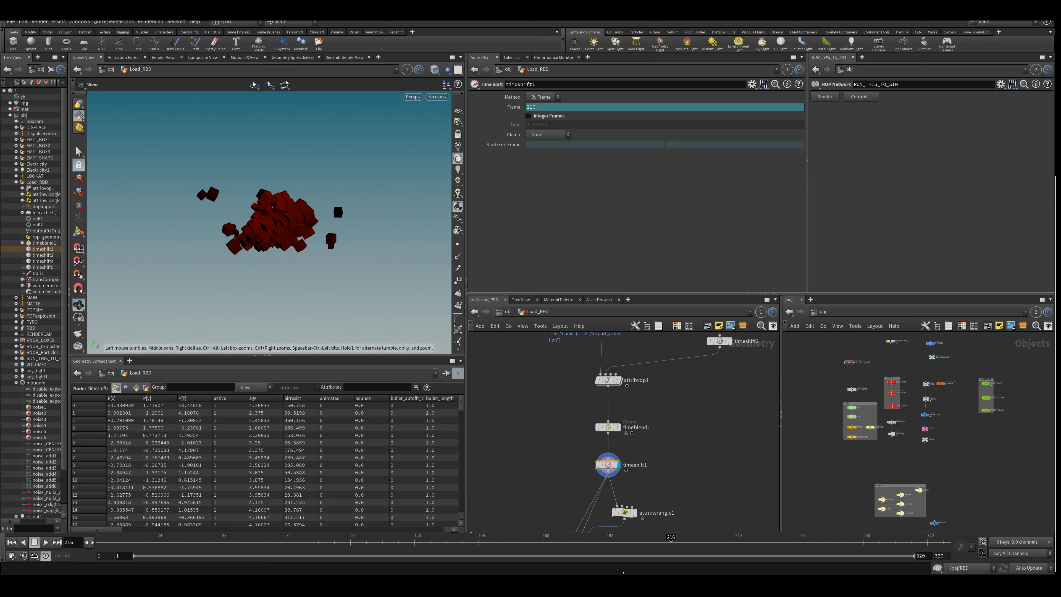
click(613, 427)
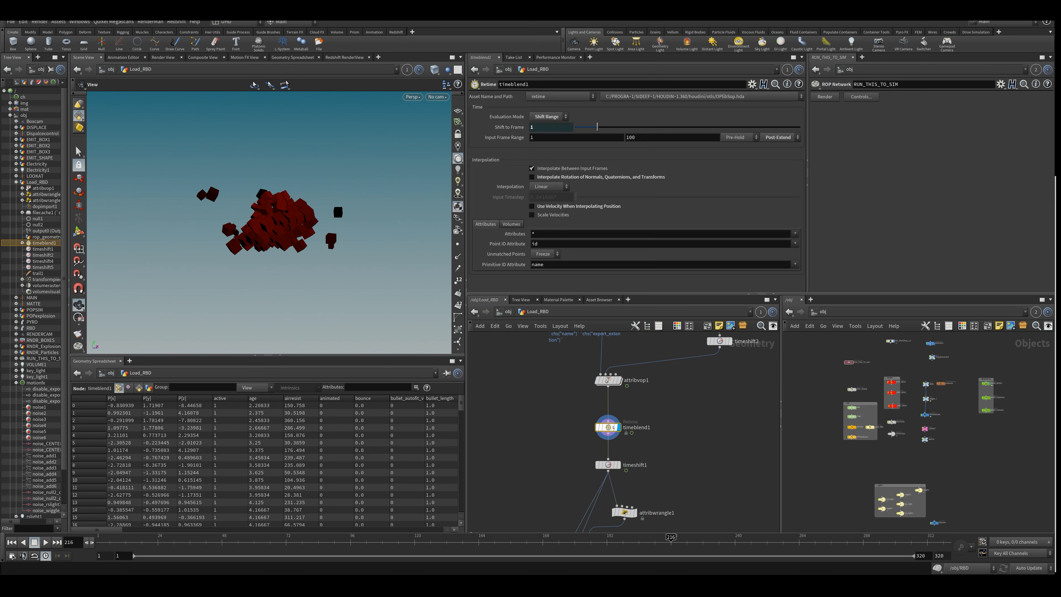
Move timeshift1 to the left and attribwrangle1 slightly up in the network, and select attribwrangle1 to show its VEX code.
middle_drag(668, 403, 676, 377)
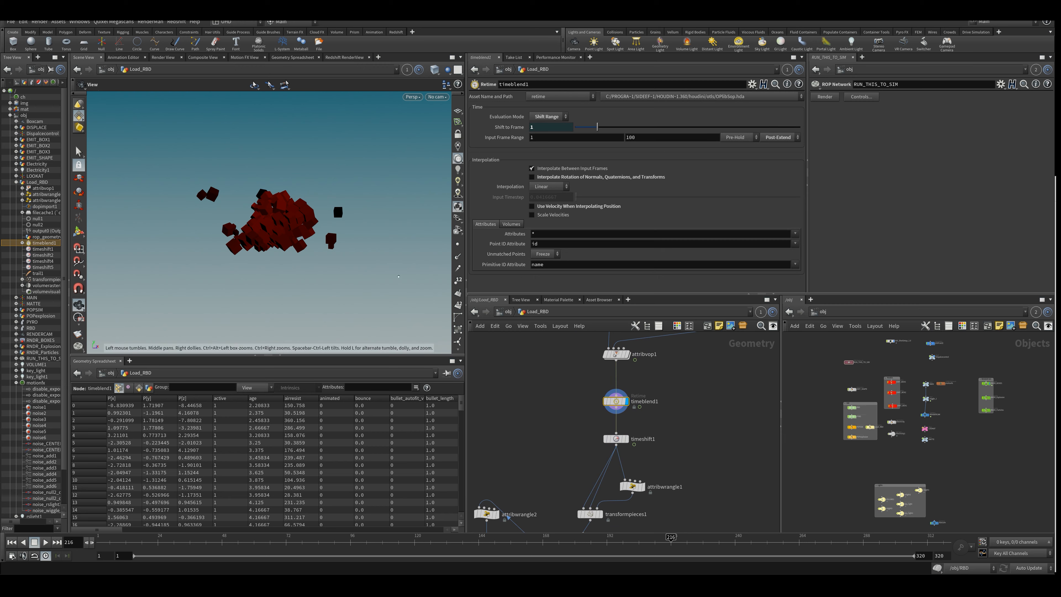
middle_drag(657, 477, 701, 462)
scroll(701, 463, up, 1)
middle_drag(617, 425, 590, 393)
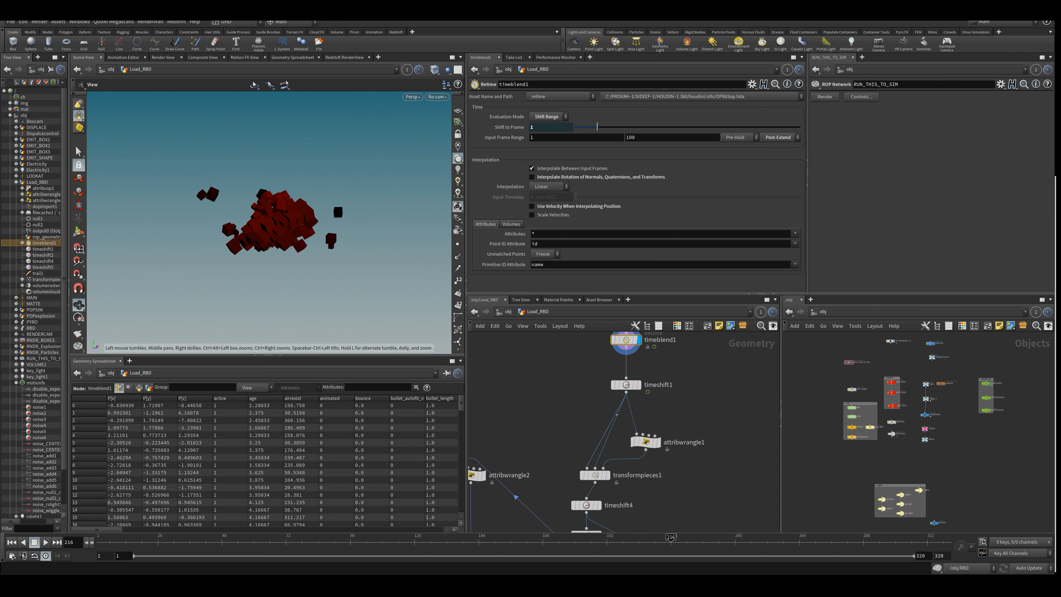
drag(624, 385, 571, 384)
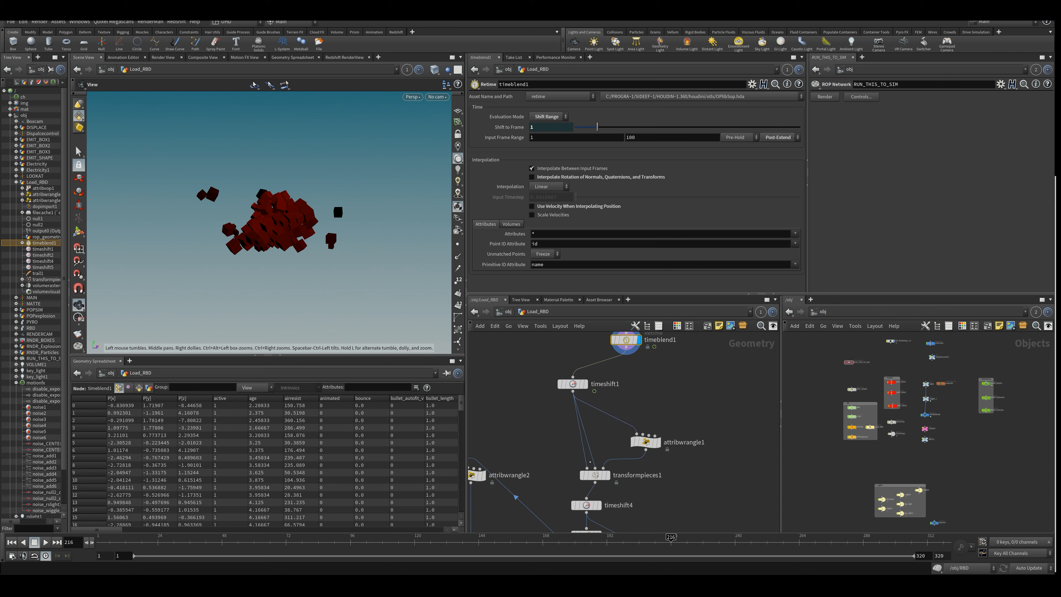
drag(654, 450, 658, 443)
click(657, 442)
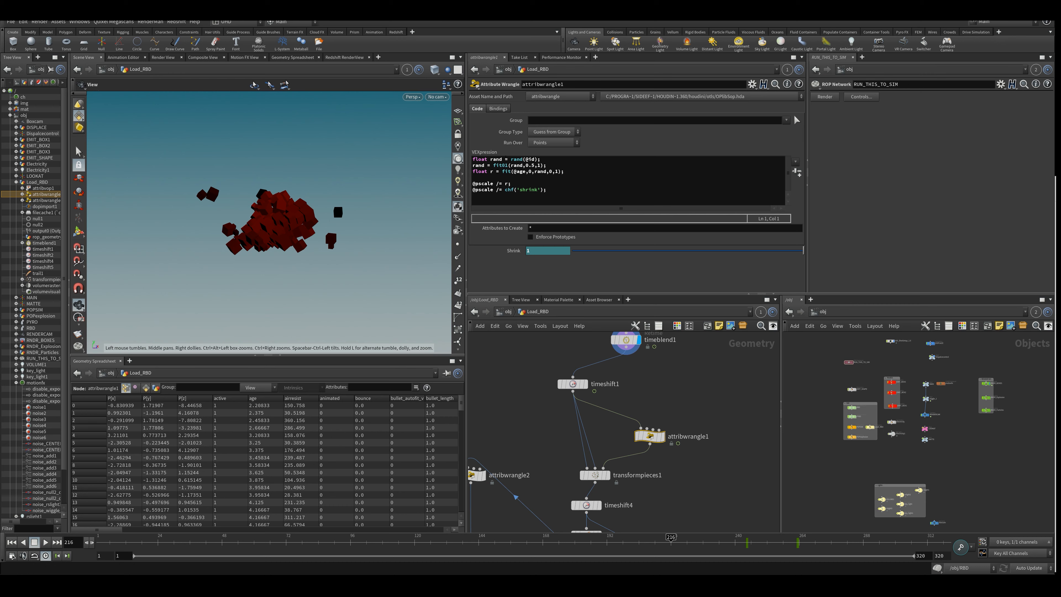
Examine attribwrangle1's VEX code, covering the id-based rand, the fit01 range, the age-based fit and the pscale lines.
drag(511, 160, 529, 160)
click(544, 165)
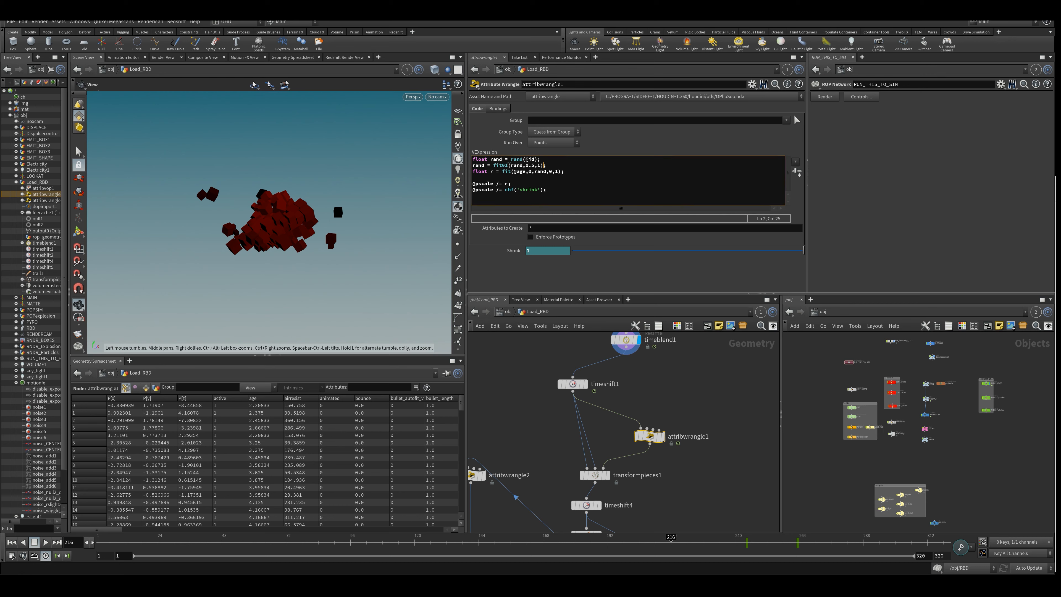
click(535, 171)
mouse_move(529, 171)
mouse_down()
mouse_move(513, 171)
mouse_move(528, 172)
mouse_up()
click(503, 166)
key(Down)
key(Down)
click(522, 171)
key(Right)
key(Right)
key(Right)
key(Right)
key(Right)
drag(523, 171, 544, 178)
click(544, 179)
drag(546, 172, 535, 172)
click(561, 172)
Move the timeline to frame 256, try a different Shrink value on attribwrangle1, and undo the parameter change.
click(781, 540)
mouse_move(780, 542)
mouse_down()
mouse_move(893, 542)
mouse_move(746, 541)
mouse_move(778, 542)
mouse_up()
right_drag(288, 251, 505, 266)
key(ctrl+z)
key(ctrl+z)
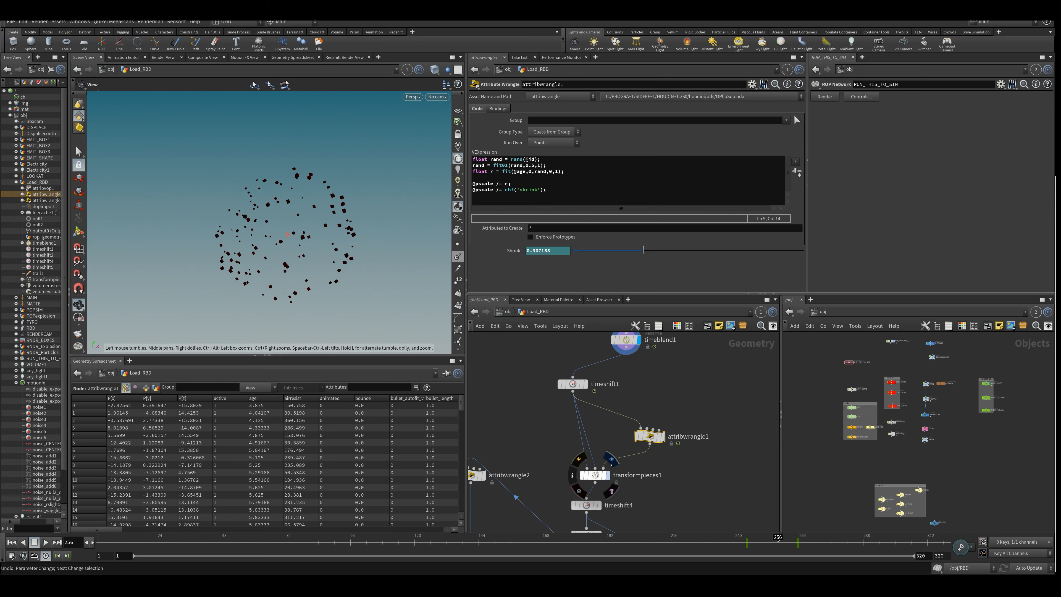
Display transformpieces1, try raising Shrink and undo it, and scrub to frame 265 to review the shrink animation on the boxes.
click(608, 474)
drag(744, 545, 773, 552)
drag(599, 250, 805, 260)
key(ctrl+z)
drag(357, 271, 370, 274)
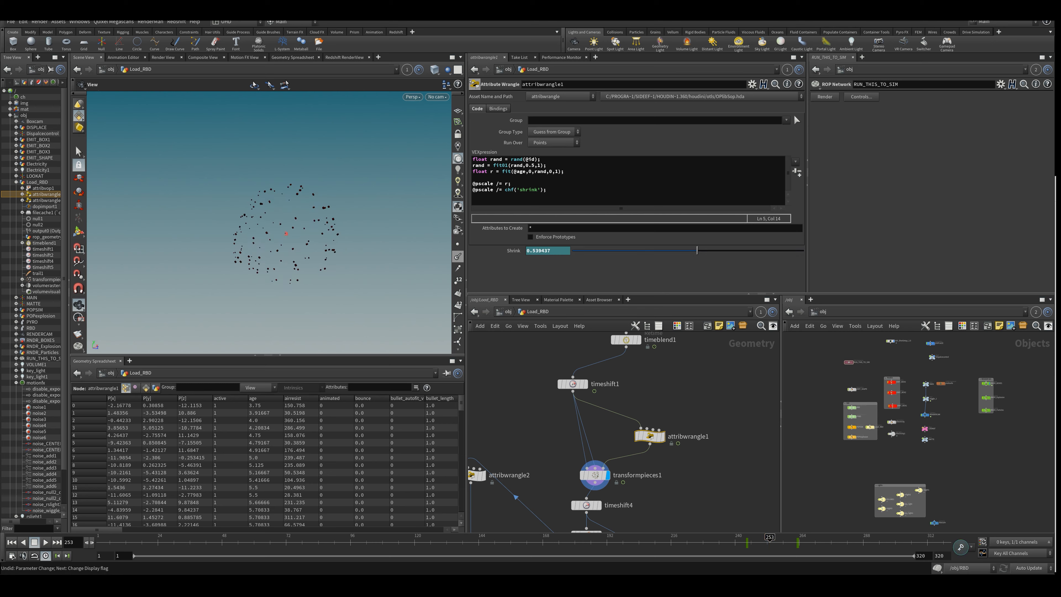
click(437, 97)
click(312, 247)
drag(681, 544, 802, 544)
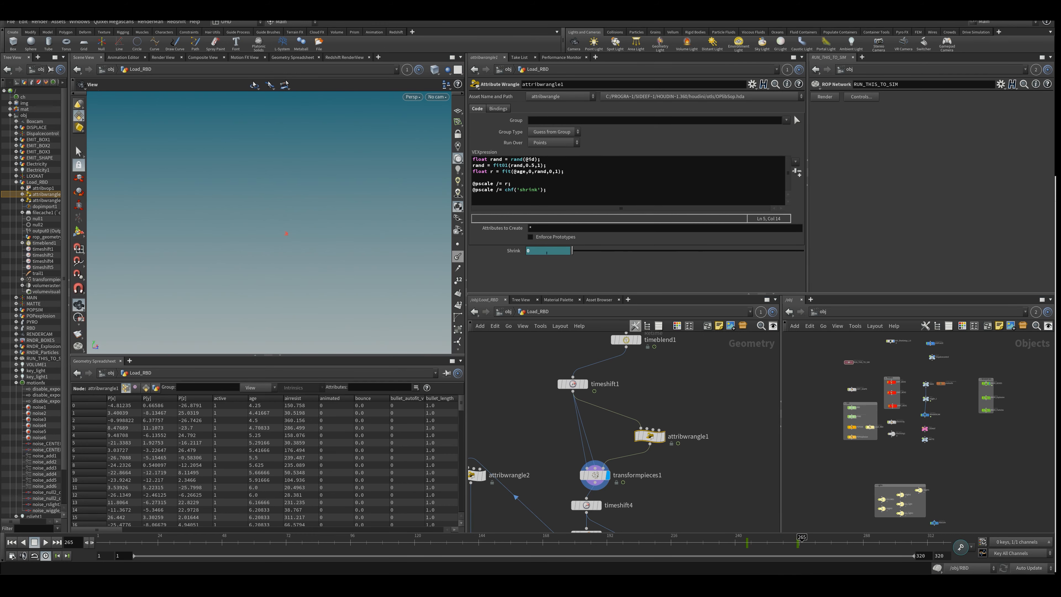
Select and display timeshift4 below transformpieces1, and look through RENDERCAM in the viewport.
click(461, 246)
middle_drag(621, 504, 575, 394)
click(575, 427)
click(589, 382)
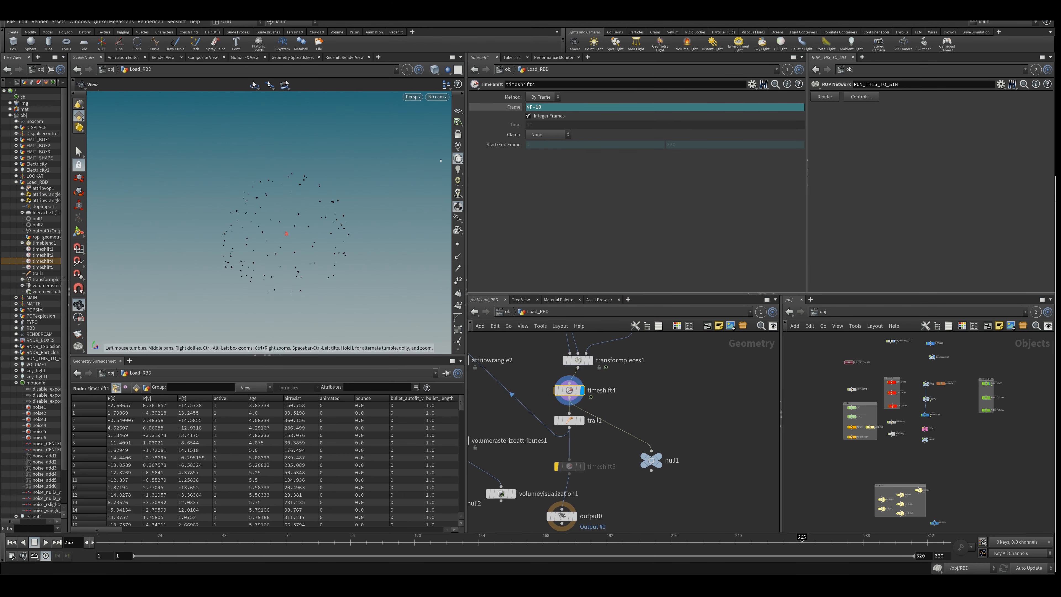
click(437, 96)
click(459, 144)
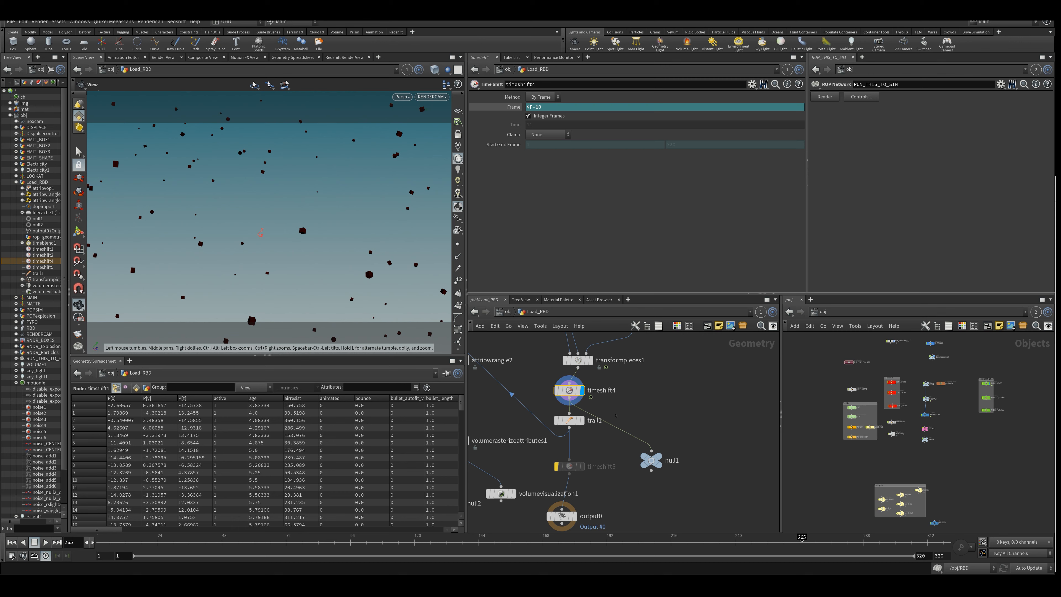
Delete the bypassed timeshift5 between trail1 and output0, and select trail1 to show its Compute Velocity settings.
middle_drag(557, 384, 598, 335)
drag(657, 434, 606, 403)
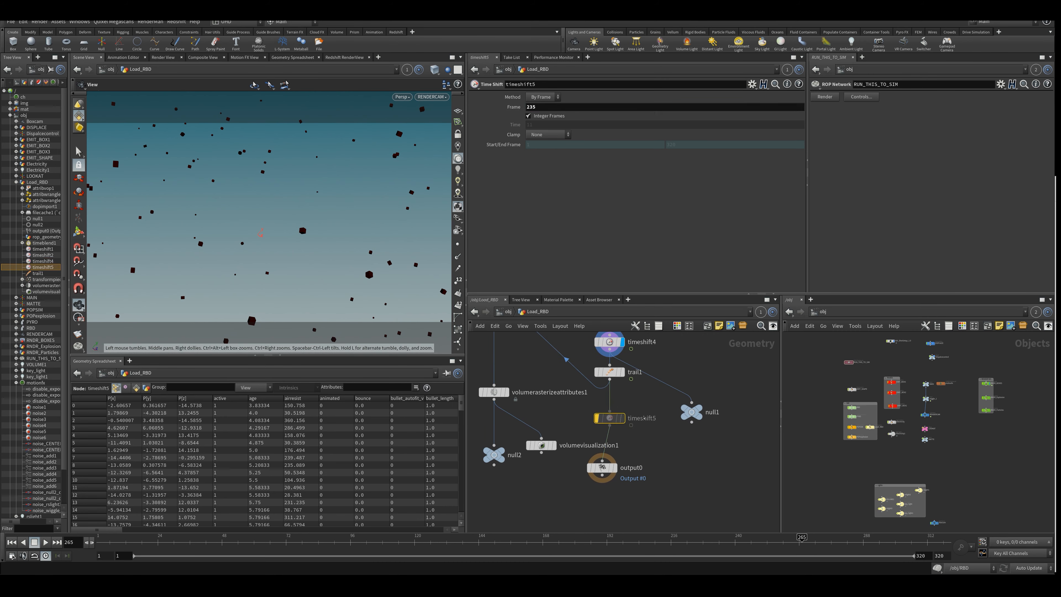
key(Delete)
middle_drag(616, 382, 642, 449)
click(636, 438)
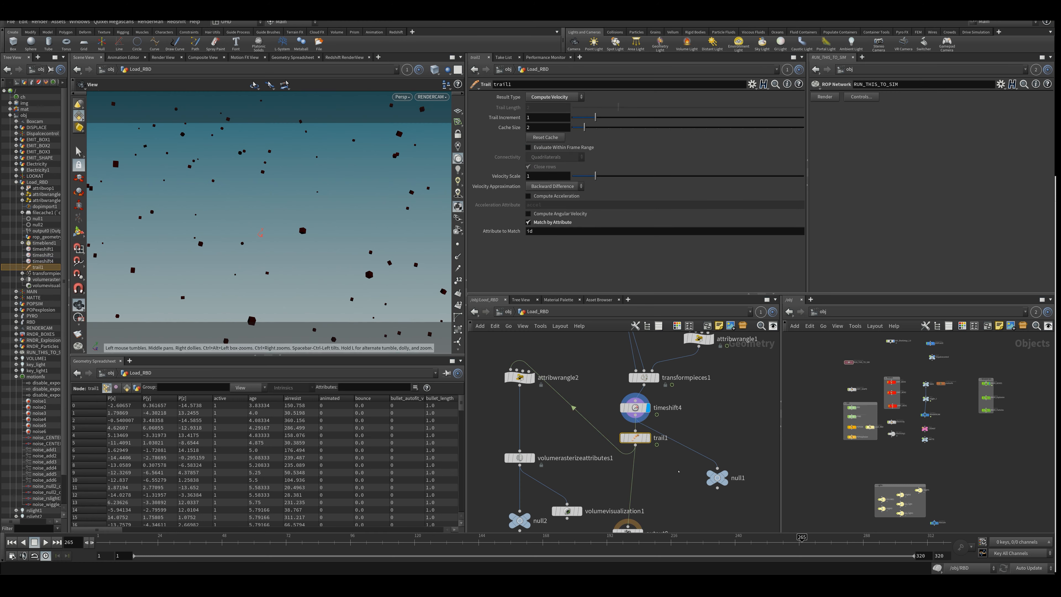
Display output0 at frame 255 and save the scene file.
middle_drag(679, 472, 660, 459)
click(637, 501)
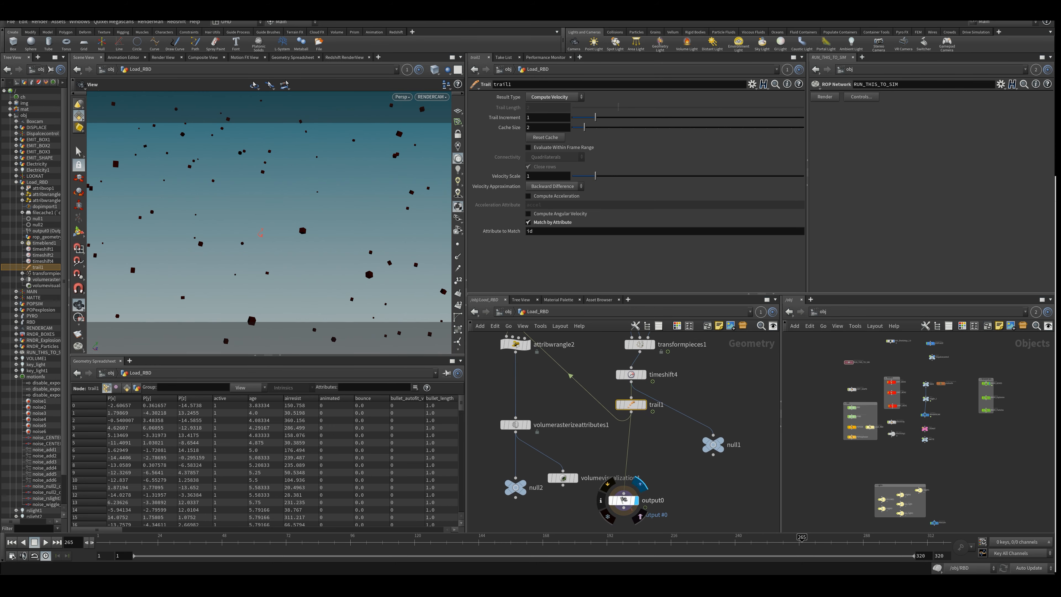
drag(586, 540, 775, 537)
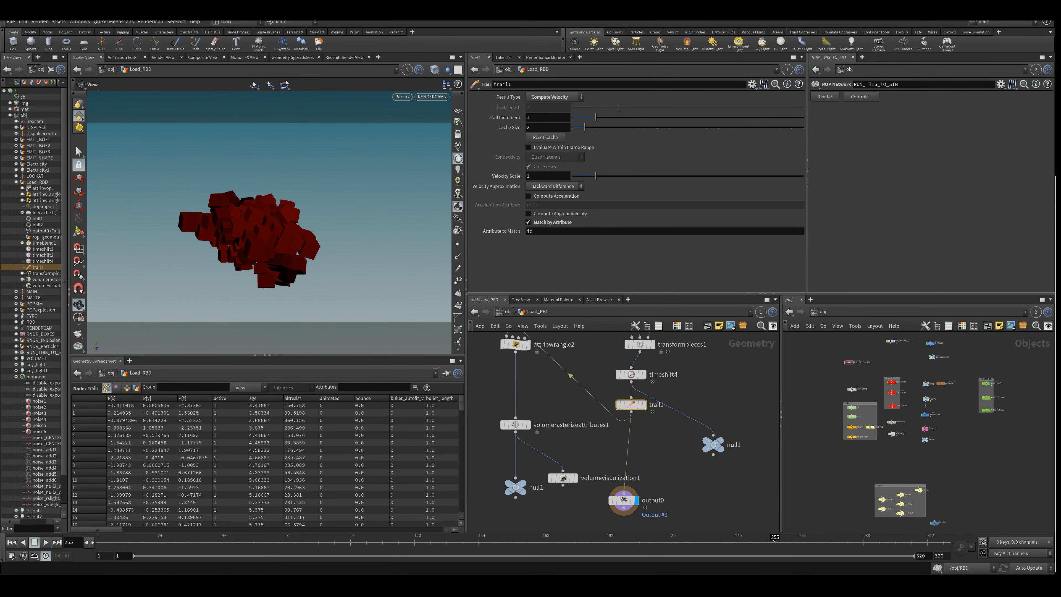
key(ctrl+s)
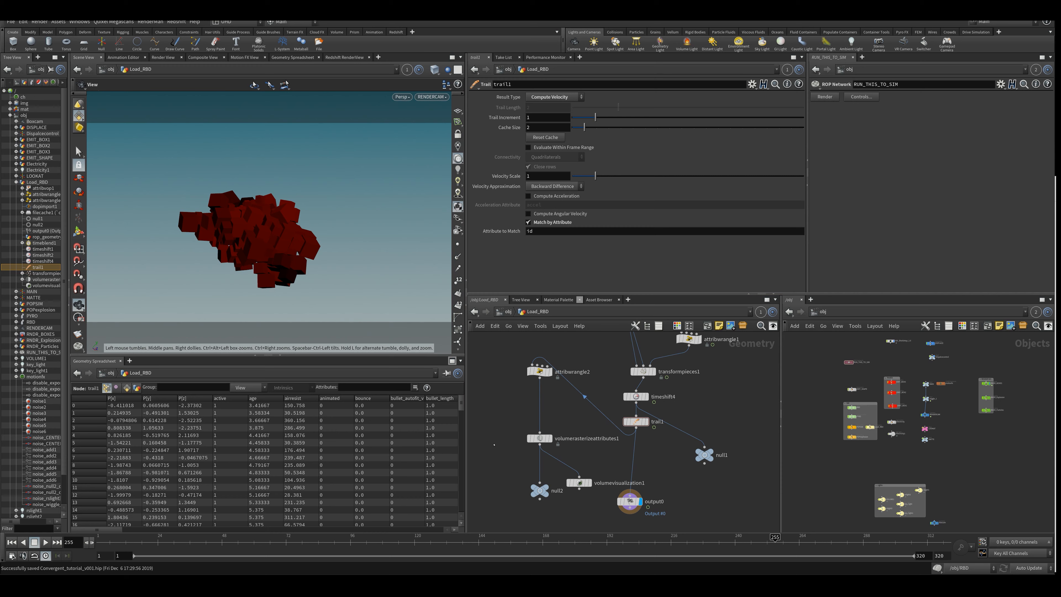
Display null2's volume at frame 238, and switch to VLC media player to compare it with Convergent_v001.mp4.
click(540, 490)
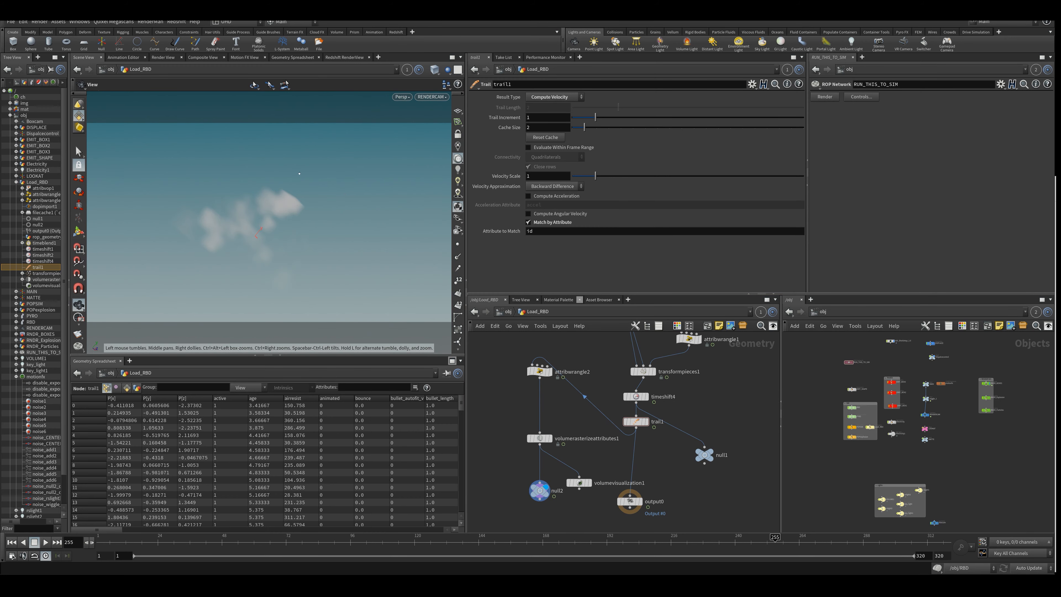
drag(592, 541, 731, 526)
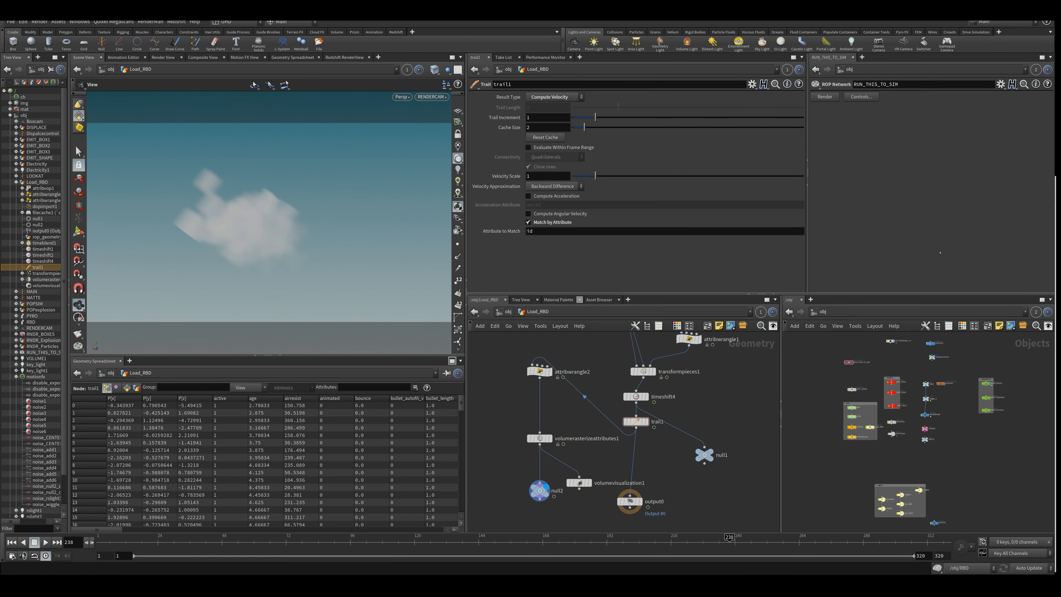
key(alt+Tab)
key(space)
key(space)
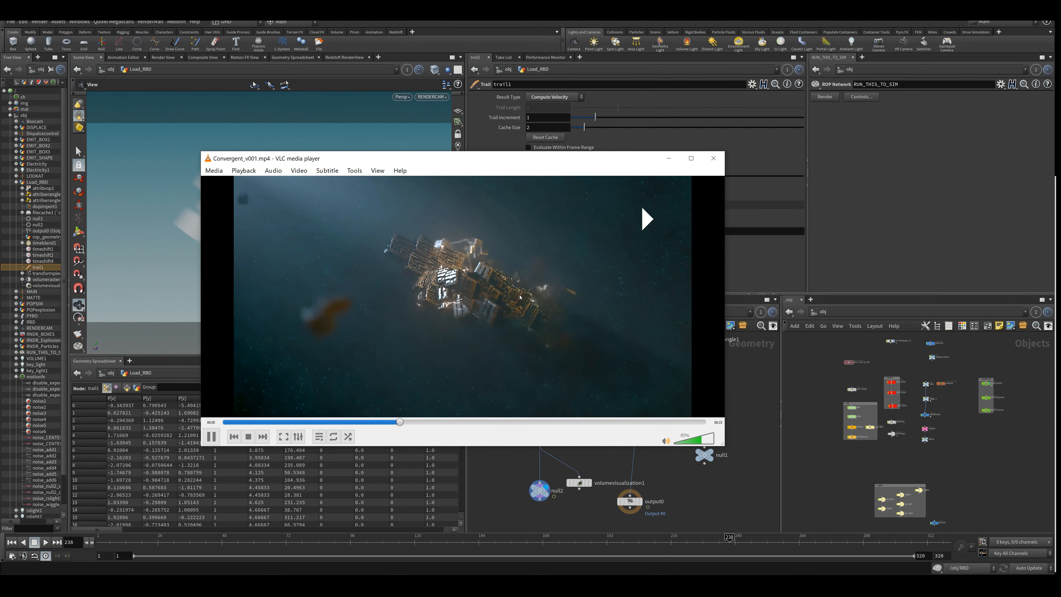
drag(434, 156, 445, 130)
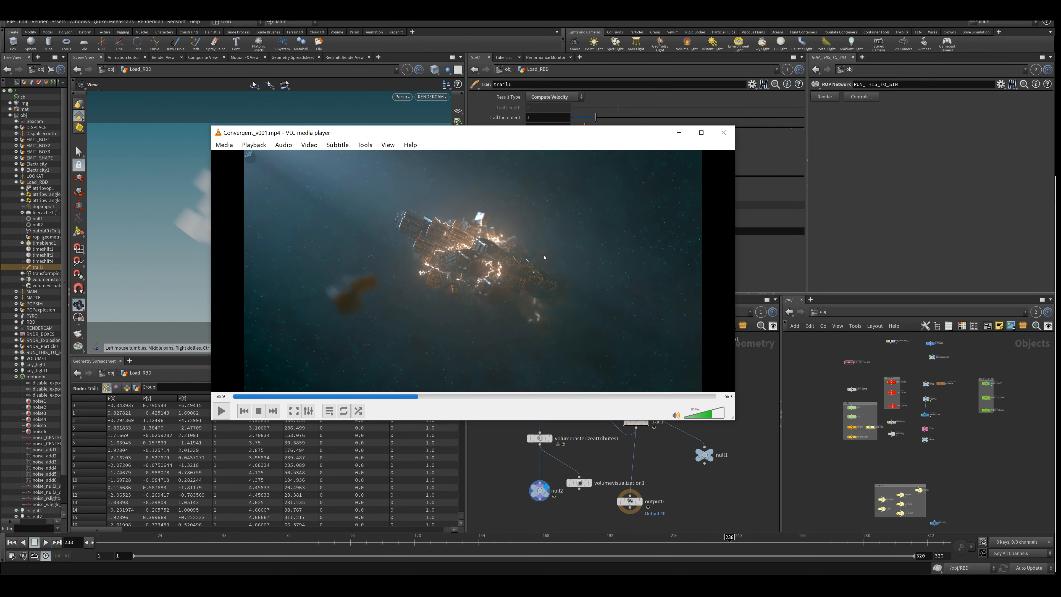
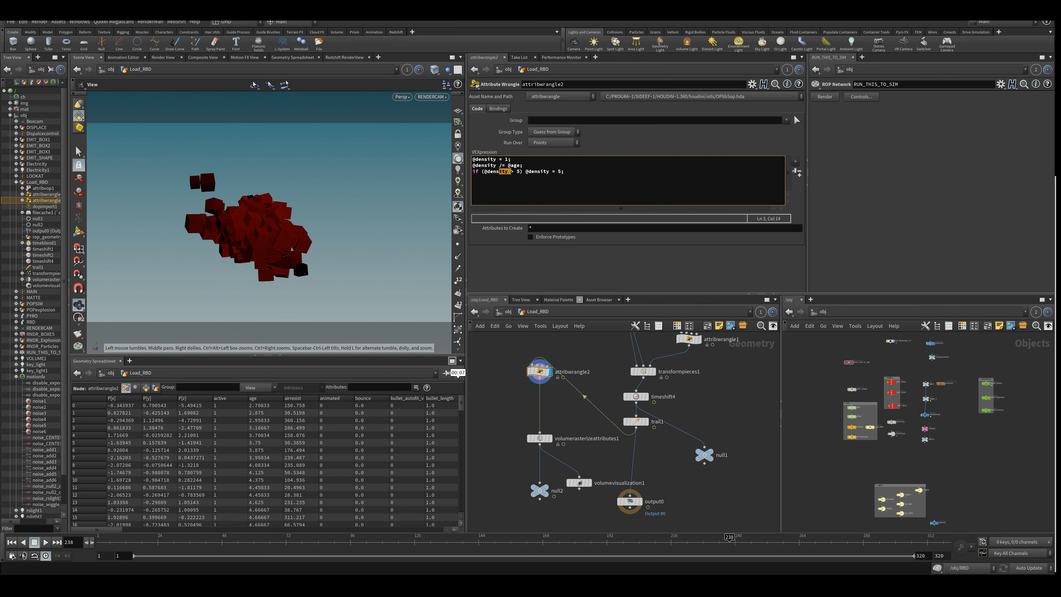
Examine attribwrangle2's density code, including the division by age and the condition limiting density to 5.
key(Right)
key(Right)
key(Right)
key(Right)
key(Right)
key(Right)
key(Right)
key(Right)
key(Right)
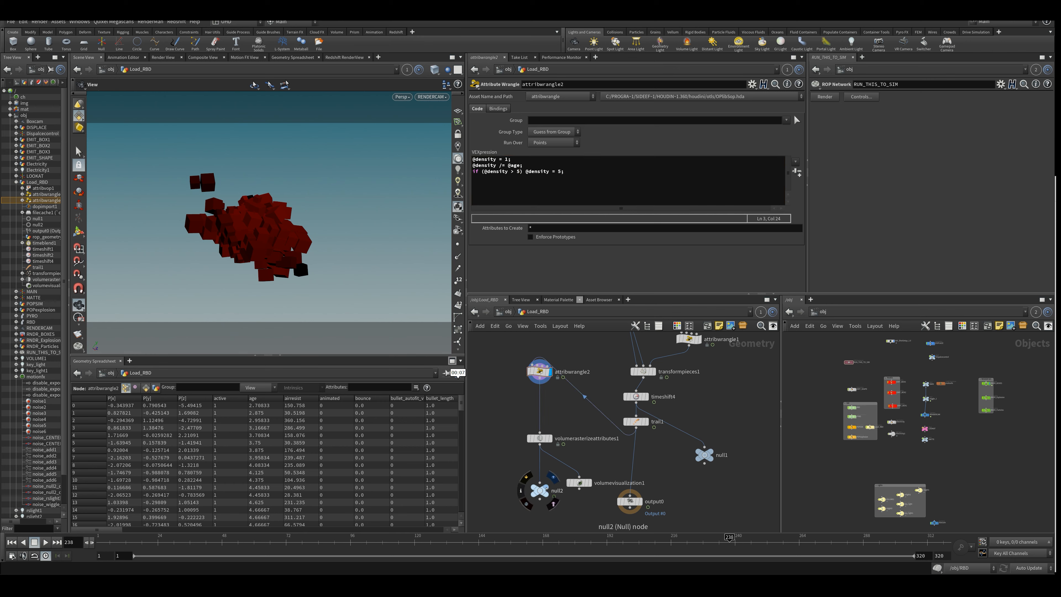
Select and display volumevisualization1, set its Density Scale to 10, and move the timeline to frame 232.
click(585, 483)
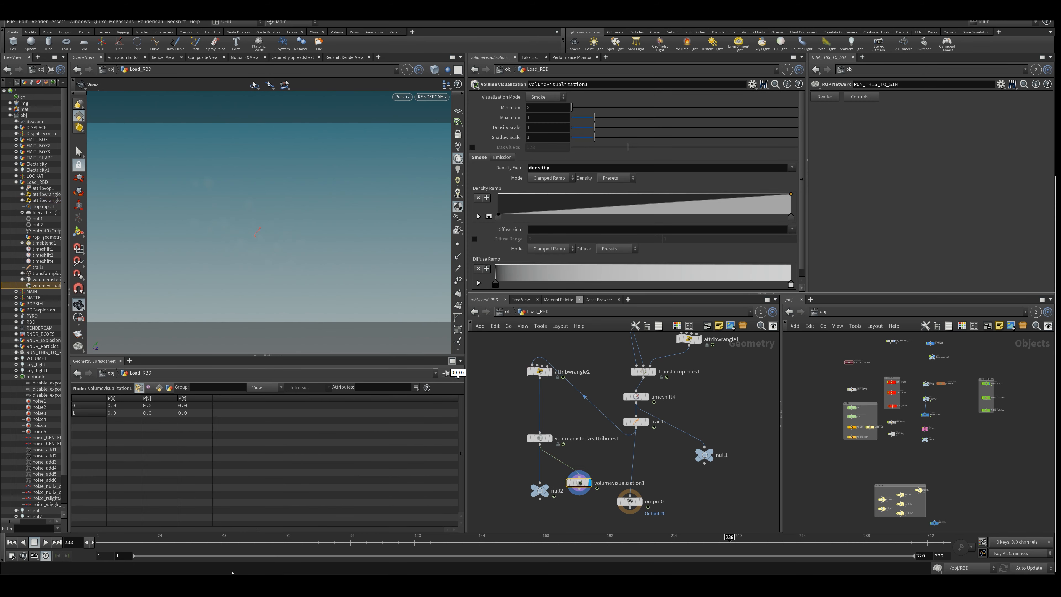
drag(291, 539, 623, 539)
drag(596, 126, 799, 126)
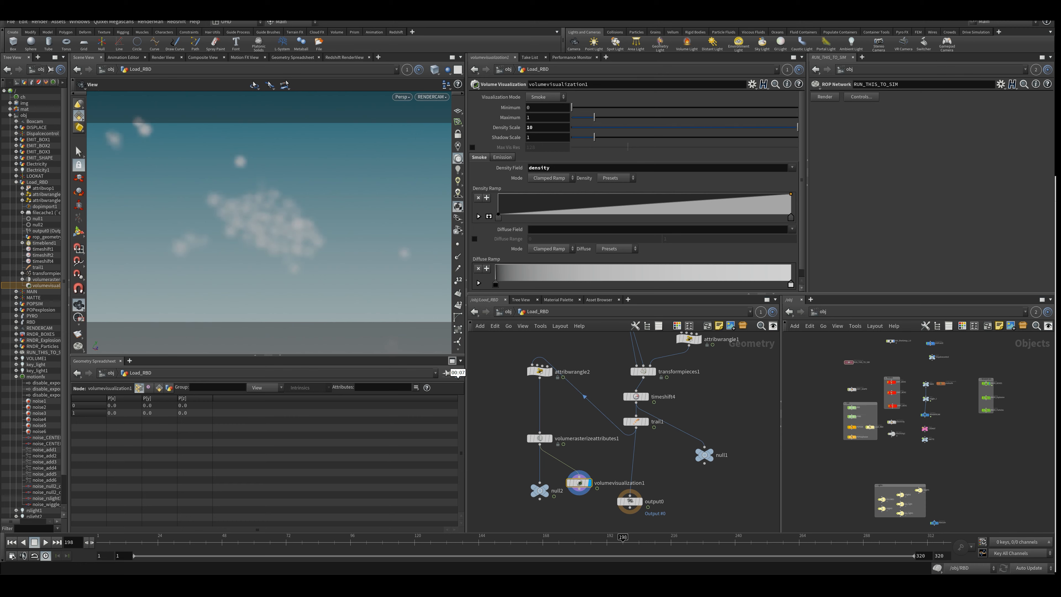
drag(623, 539, 714, 540)
middle_drag(554, 486, 587, 467)
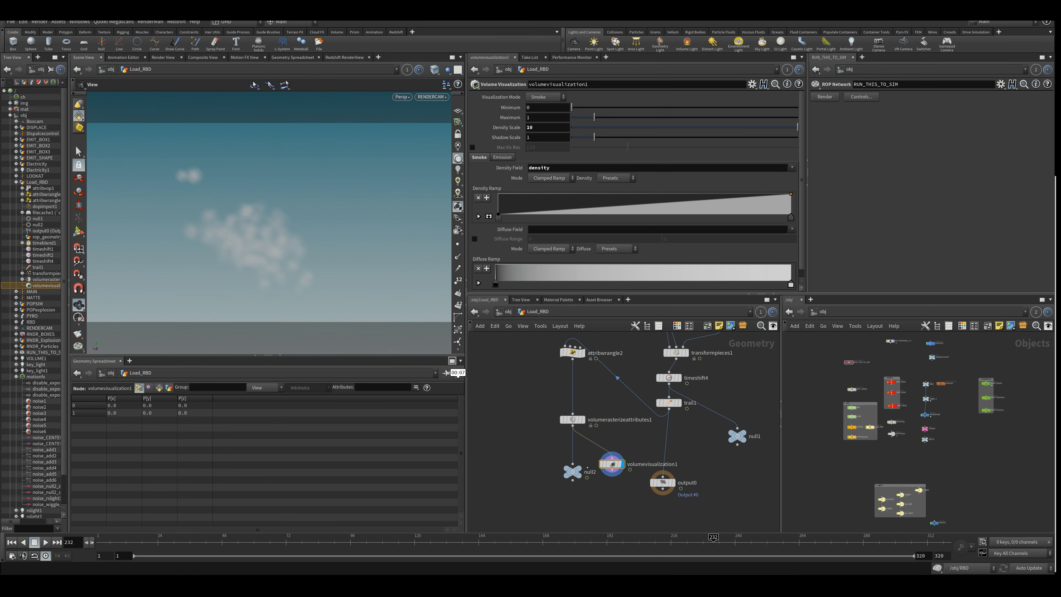
mouse_move(584, 472)
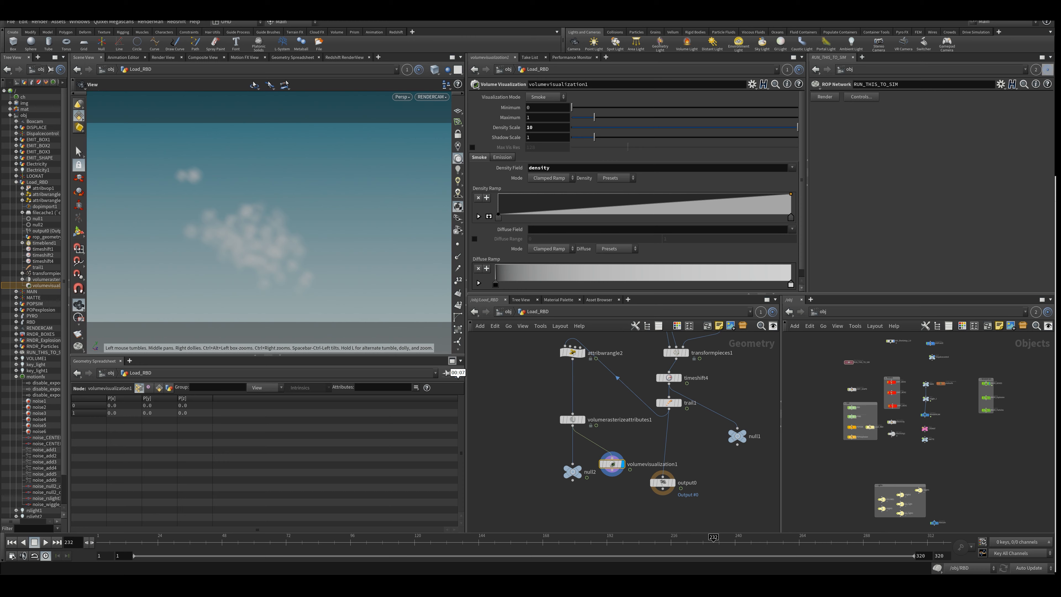
Return to the object level, rewind the timeline to frame 1, and enter the PYRO network.
key(u)
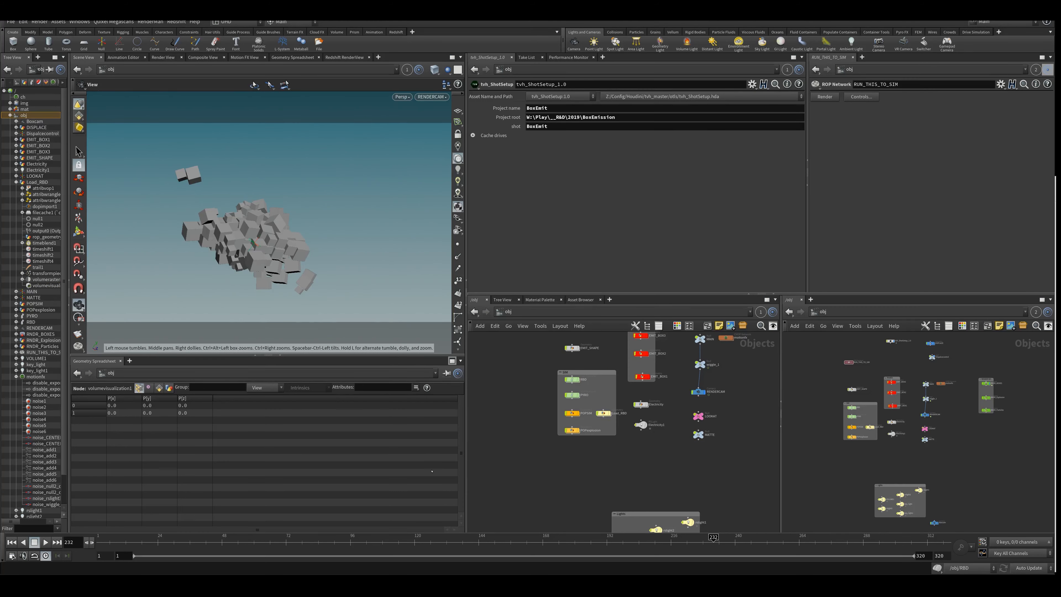
scroll(579, 446, up, 3)
click(11, 542)
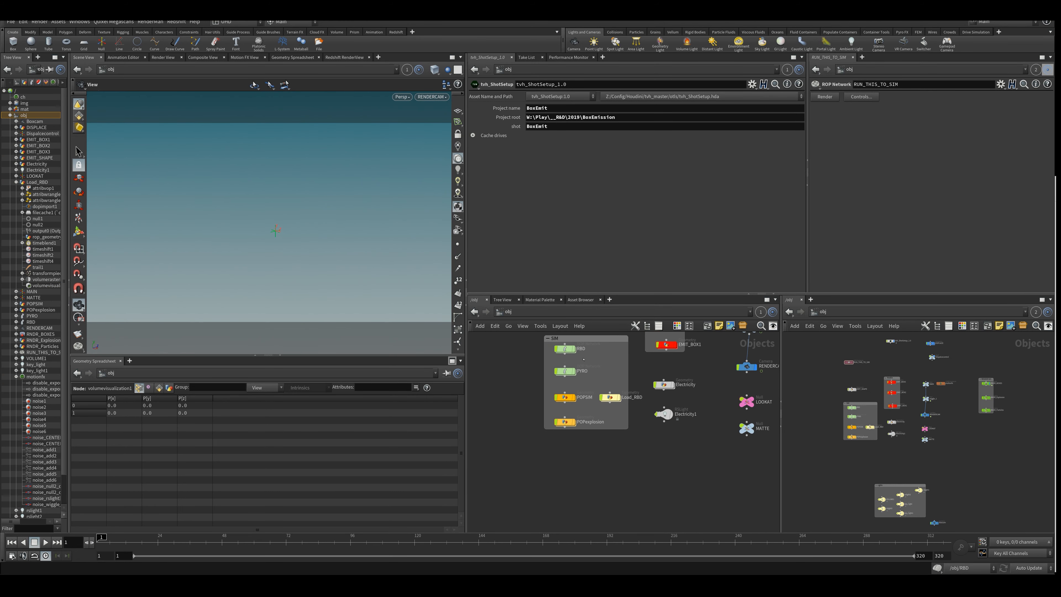
double_click(565, 371)
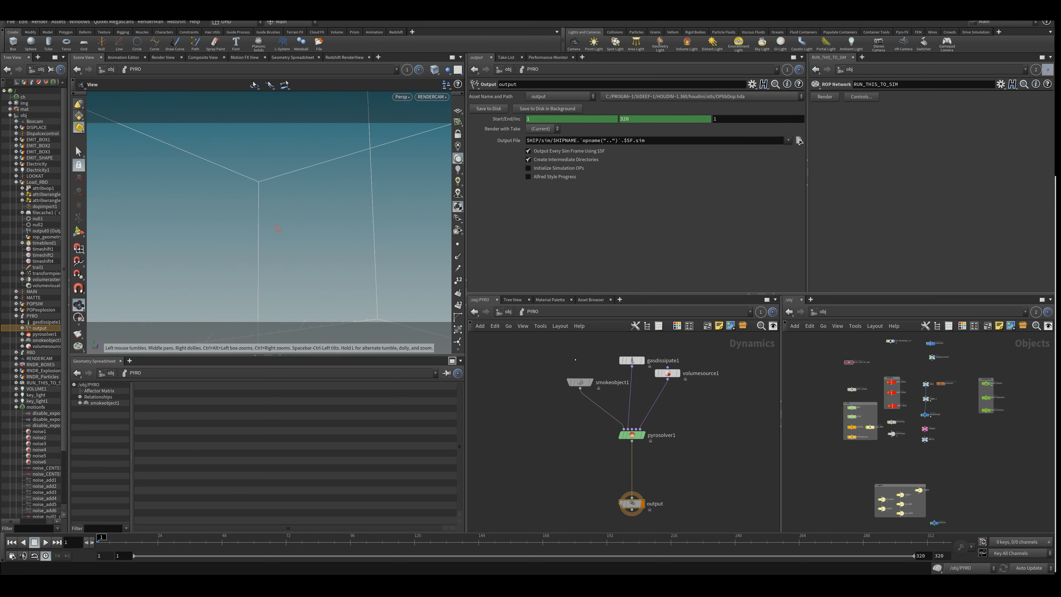
Move gasdissipate1 slightly up above pyrosolver1, and play the pyro simulation from frame 1.
middle_drag(575, 360, 519, 427)
drag(611, 441, 639, 439)
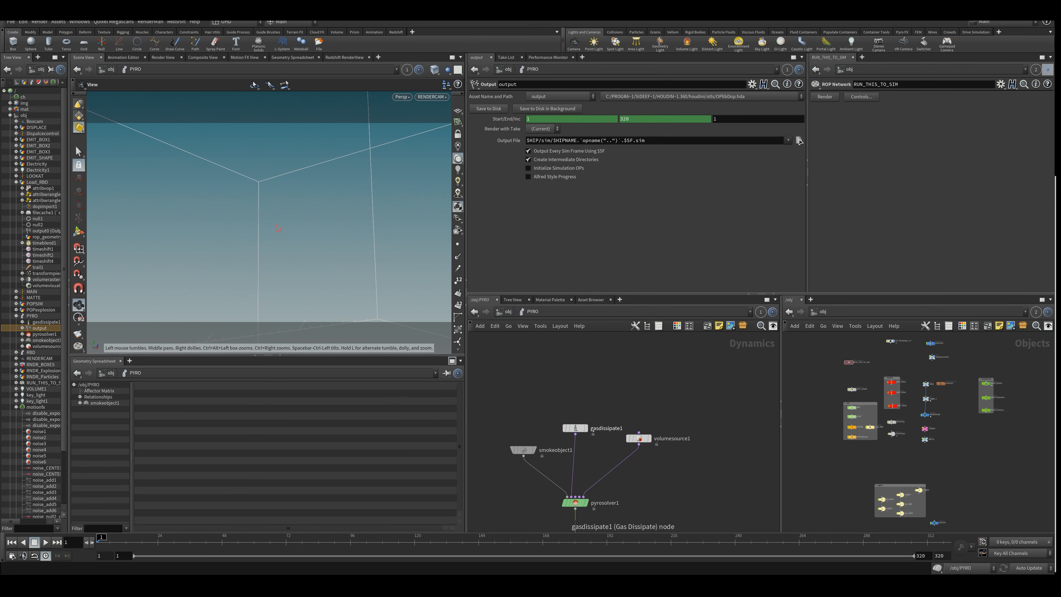
drag(576, 429, 571, 414)
key(Up)
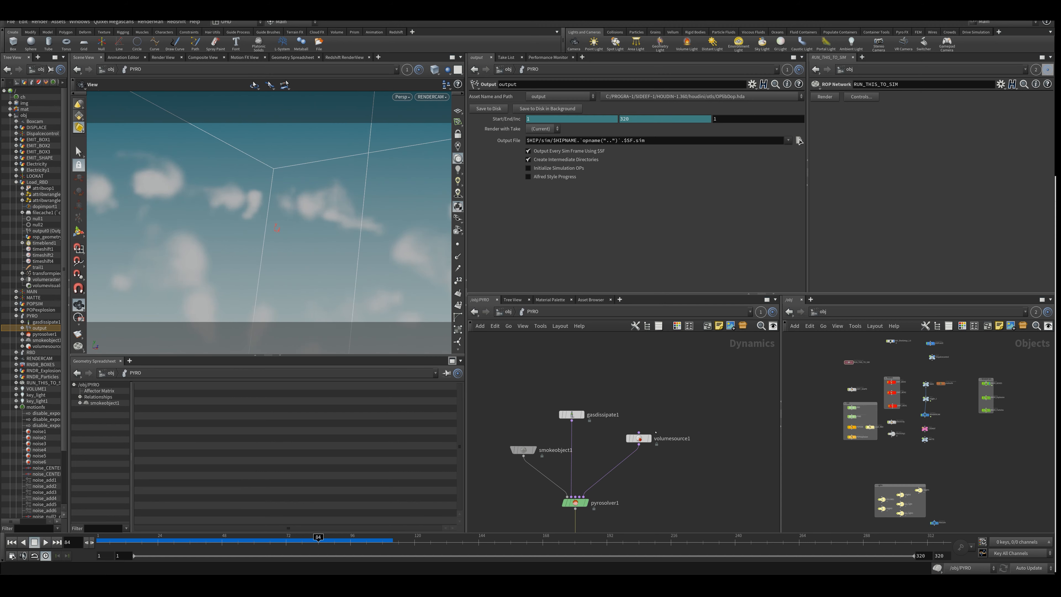
Examine volumesource1's source operations, which feed density into density and v into vel, along with its SOP path.
click(639, 438)
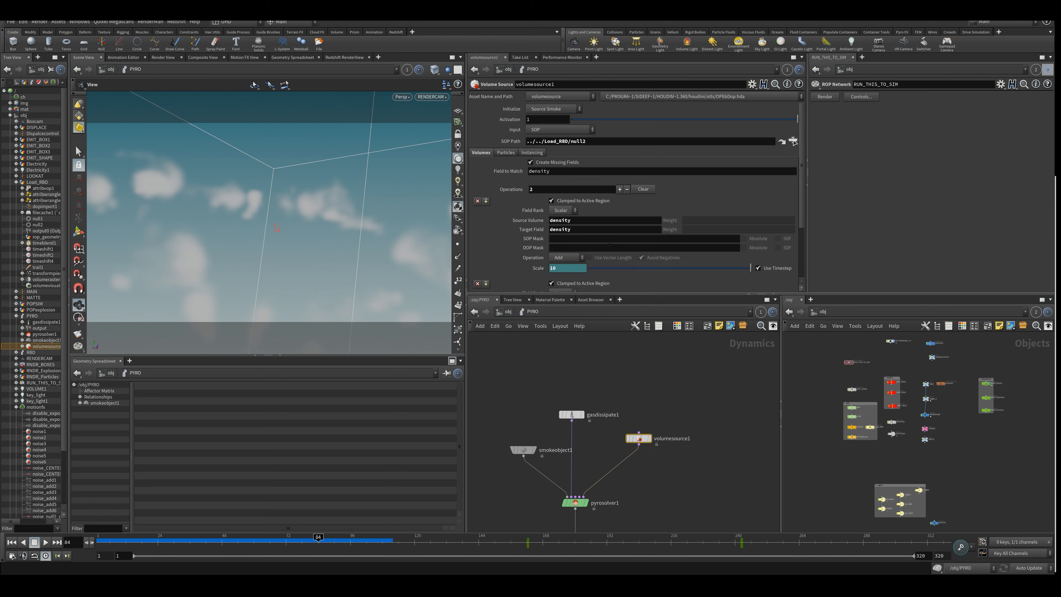
scroll(575, 247, down, 3)
drag(573, 238, 535, 239)
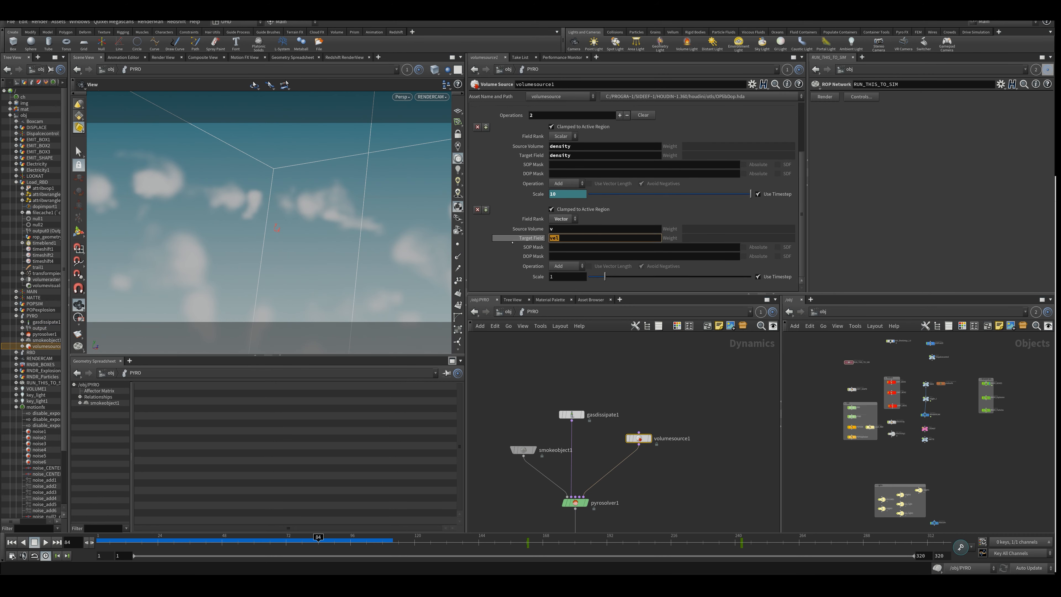
click(669, 477)
middle_drag(669, 477, 681, 445)
scroll(843, 444, up, 4)
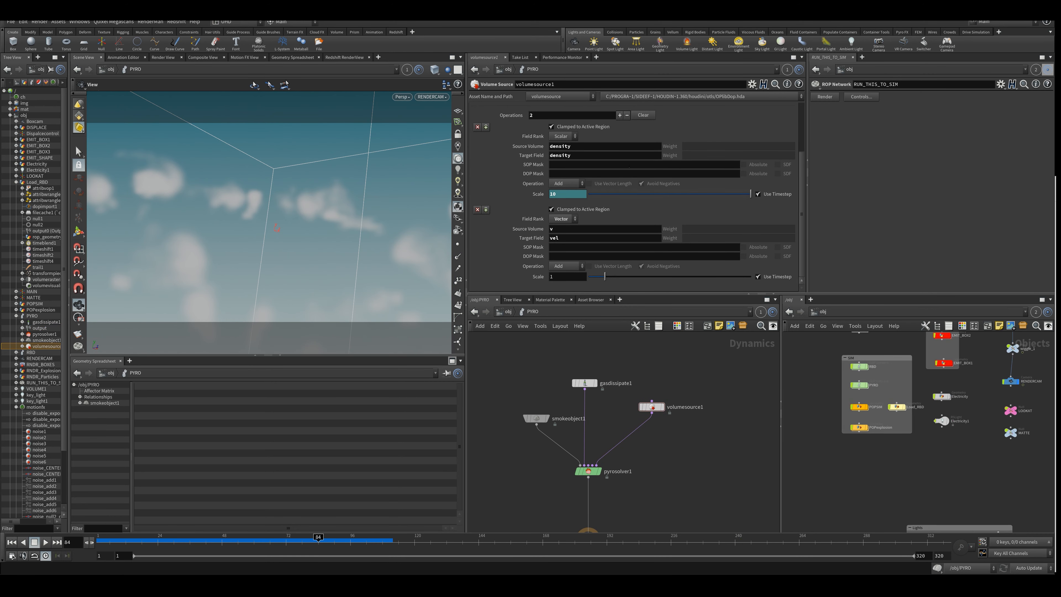
scroll(629, 167, up, 3)
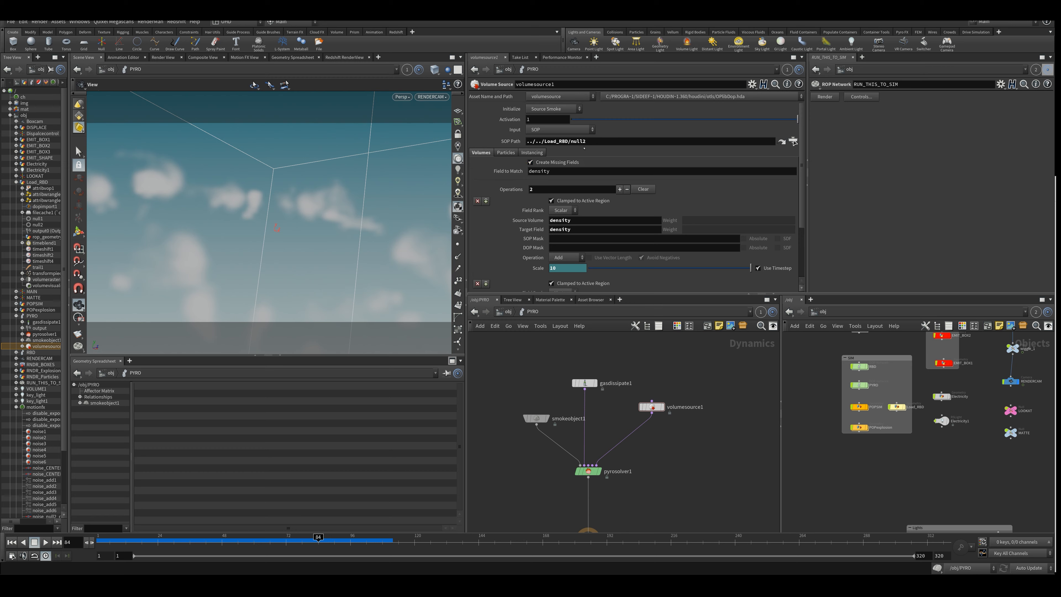
Jump to the source's null2 in Load_RBD and examine the v and density attributes rasterized by volumerasterizeattributes1.
click(793, 141)
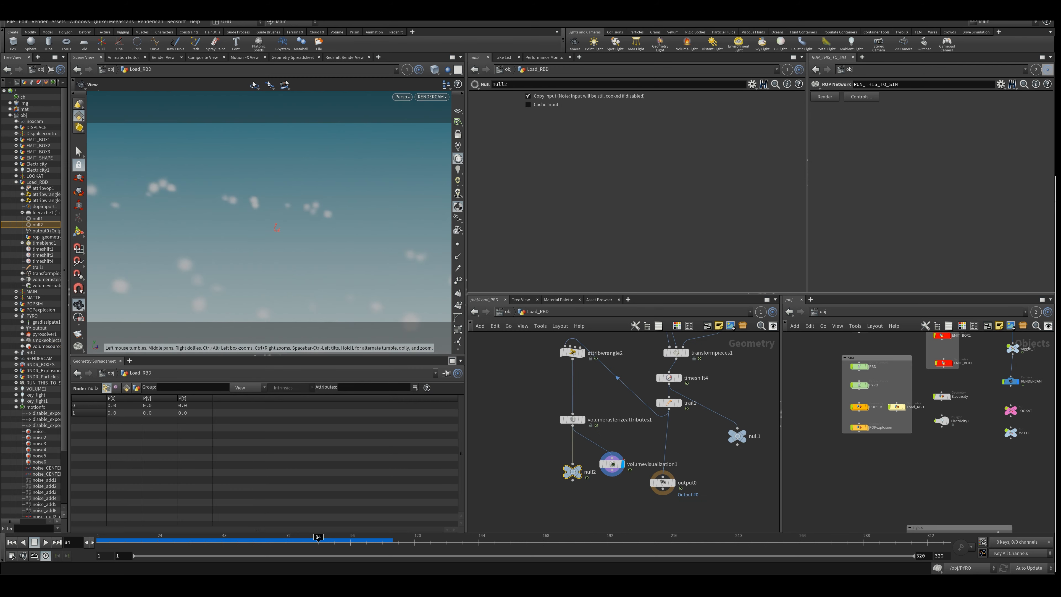
scroll(606, 451, up, 1)
click(567, 412)
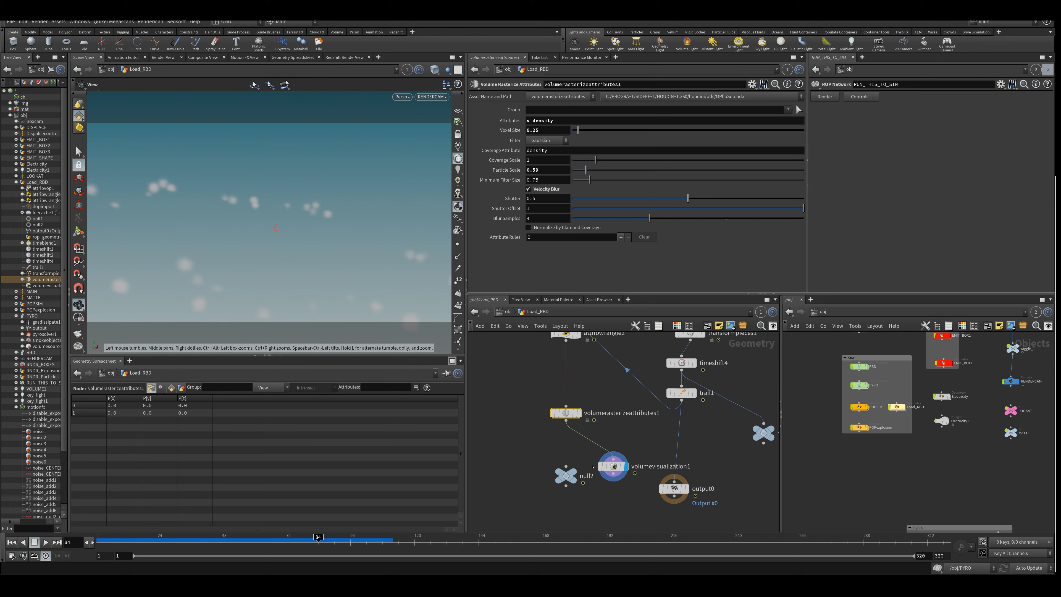
middle_drag(593, 467, 604, 497)
mouse_move(556, 411)
mouse_down()
mouse_move(604, 456)
mouse_move(579, 440)
mouse_up()
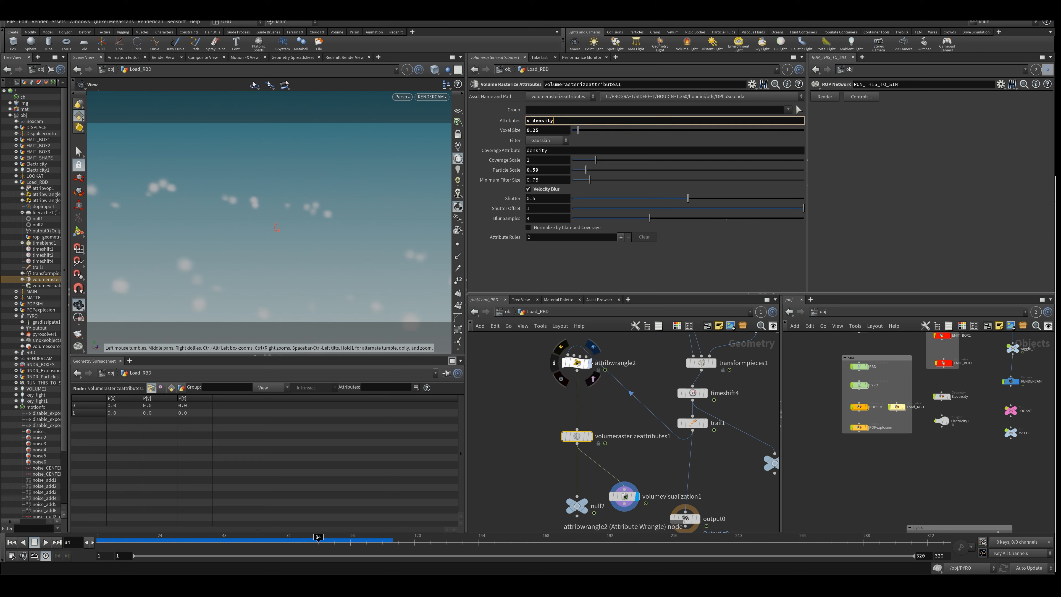
click(577, 362)
click(577, 437)
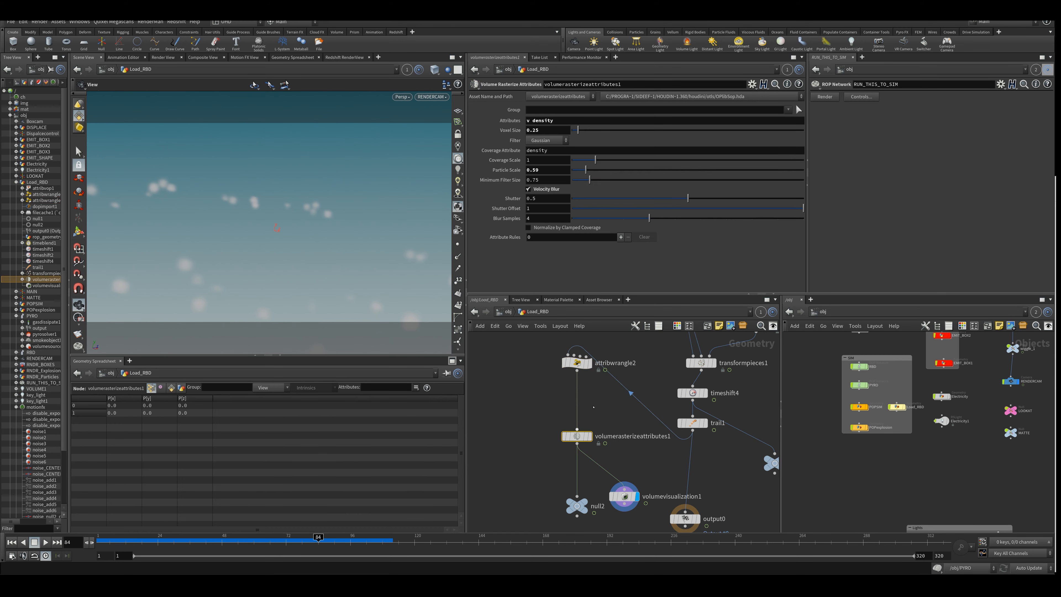
drag(527, 121, 556, 120)
click(593, 427)
middle_click(572, 437)
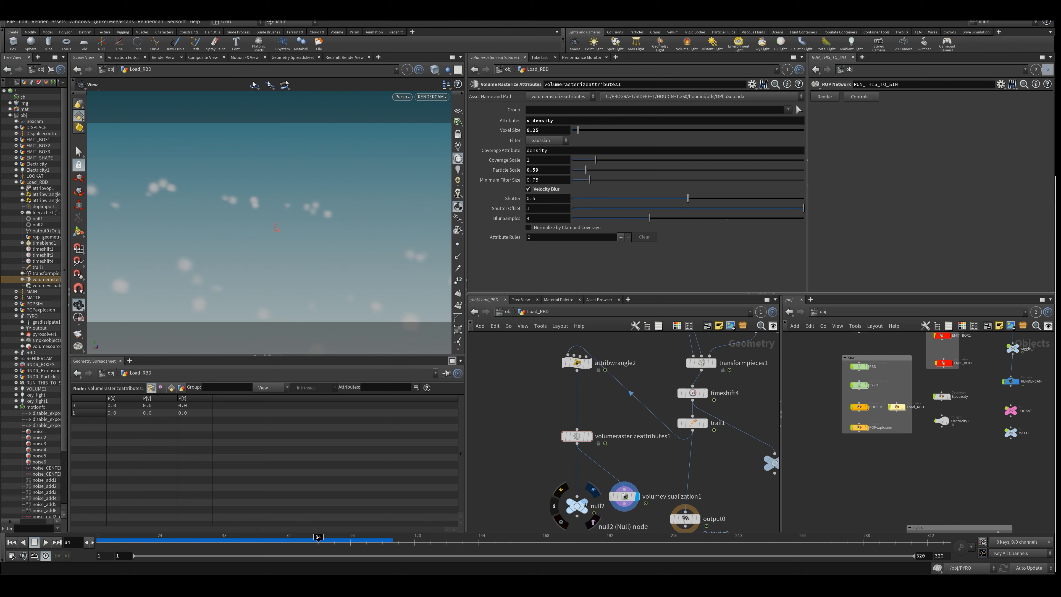
Display null2's volume, switch the display to attribwrangle2 and select it, and view it at frame 149 with the viewport widened.
click(593, 490)
click(579, 506)
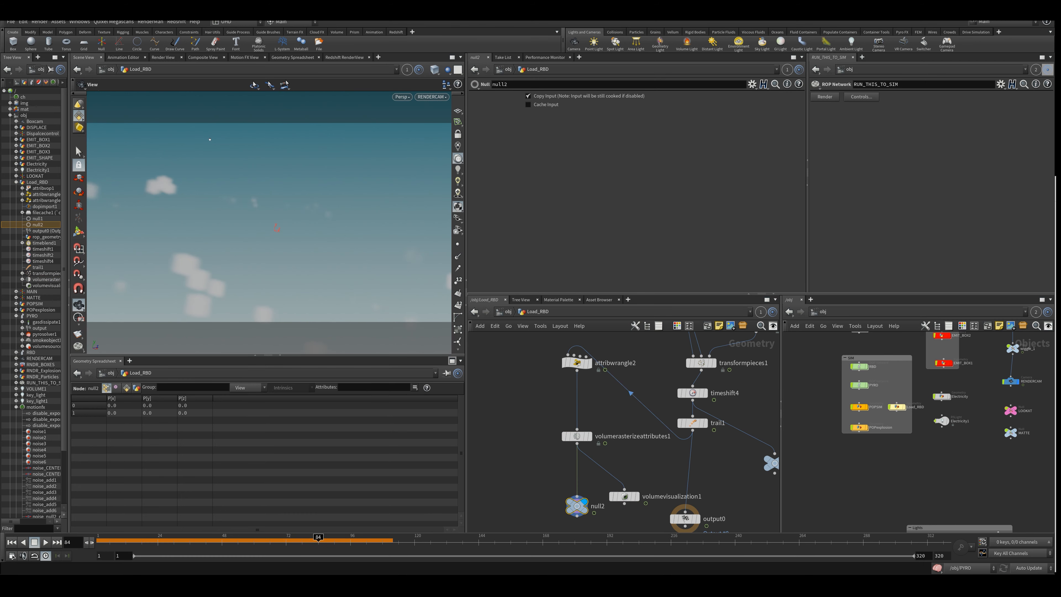
click(593, 347)
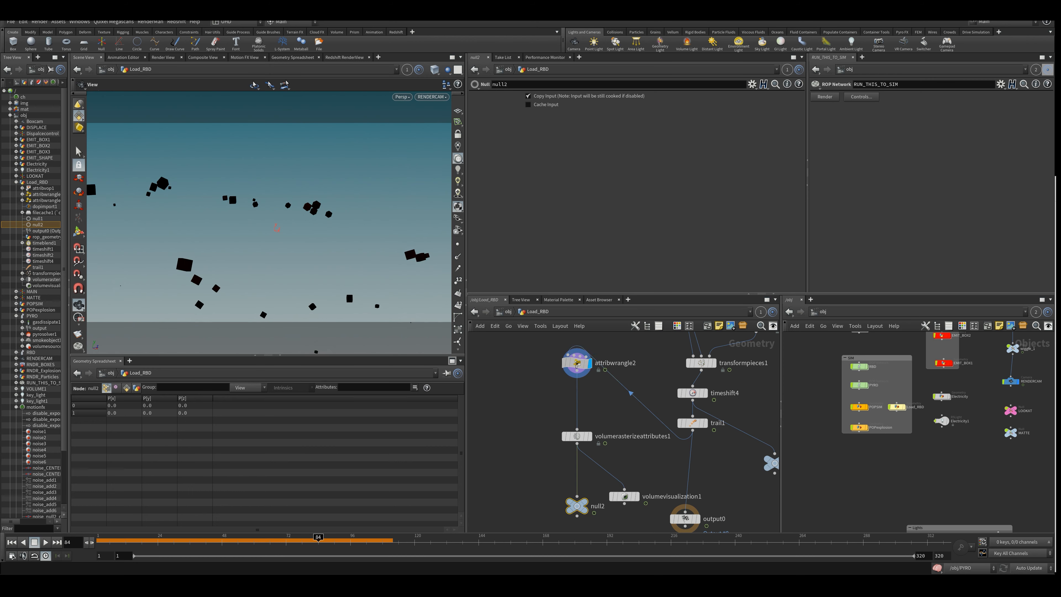
click(577, 363)
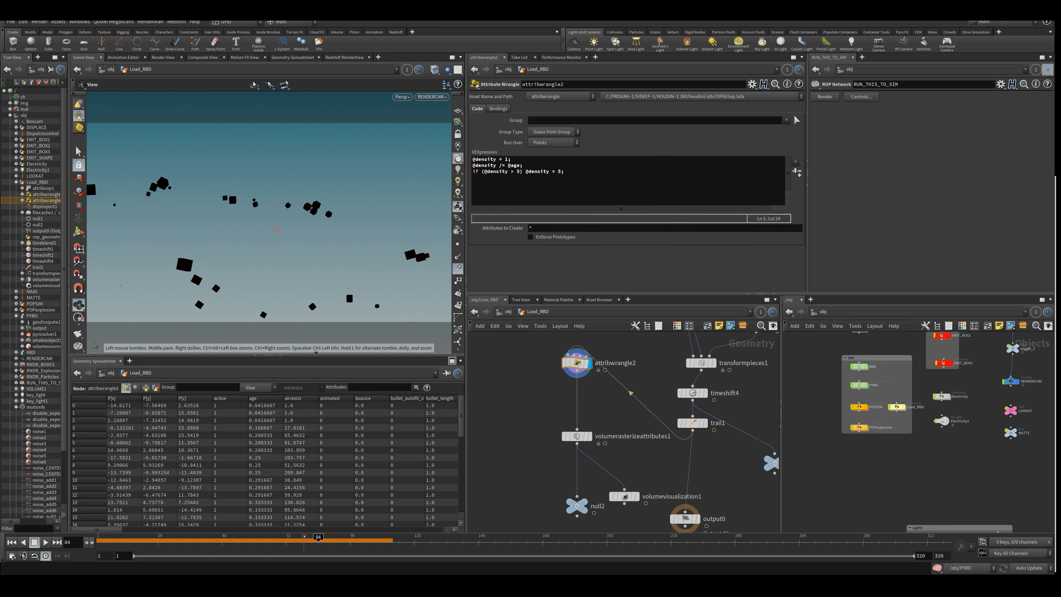
drag(304, 540, 492, 539)
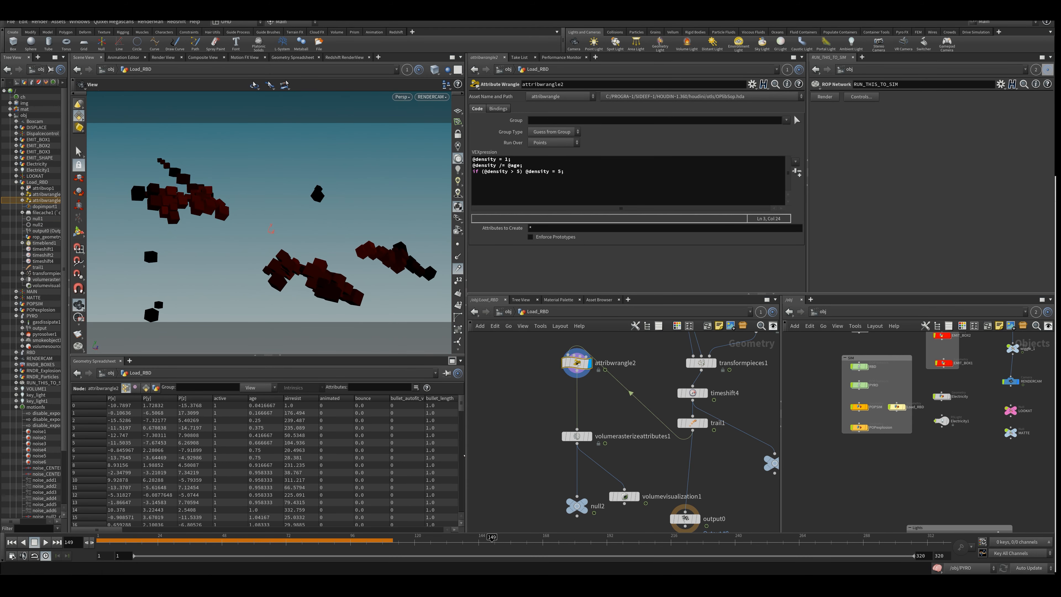
drag(467, 456, 689, 456)
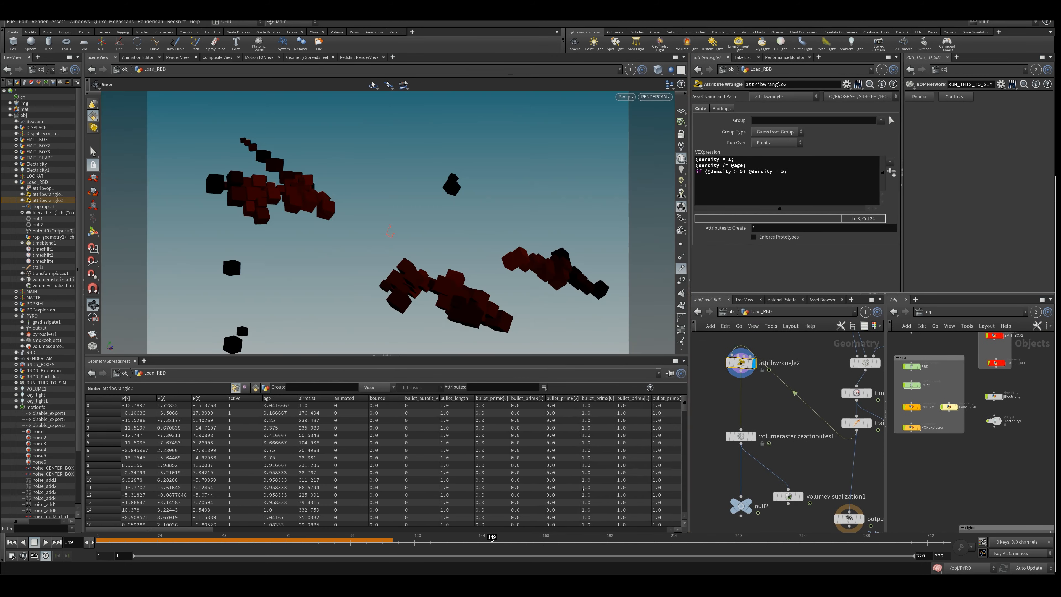
Limit the geometry spreadsheet of attribwrangle2 to the v attribute only.
click(385, 388)
click(385, 29)
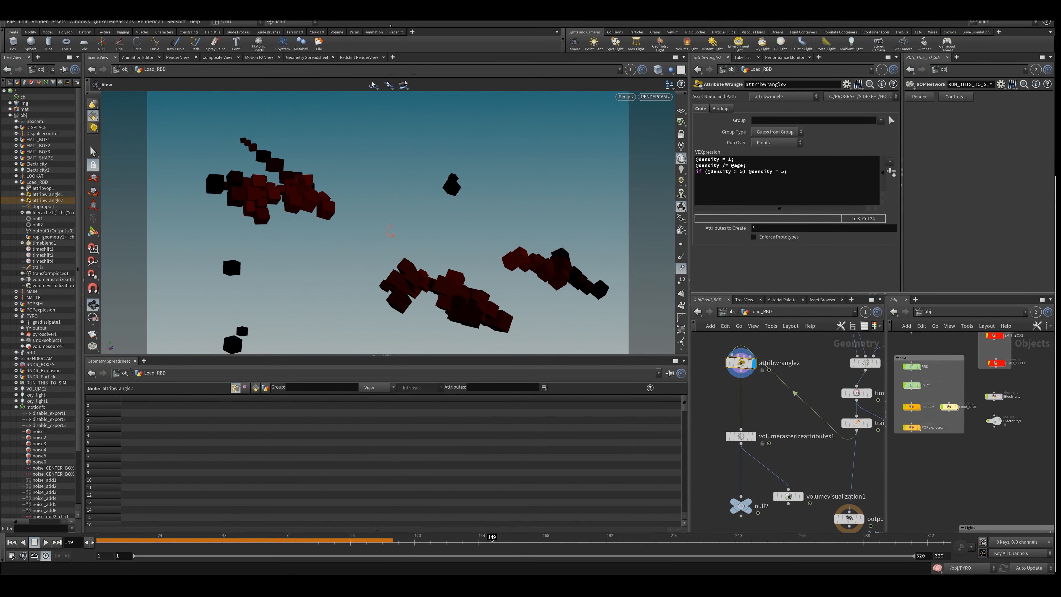
click(384, 387)
scroll(386, 372, down, 2)
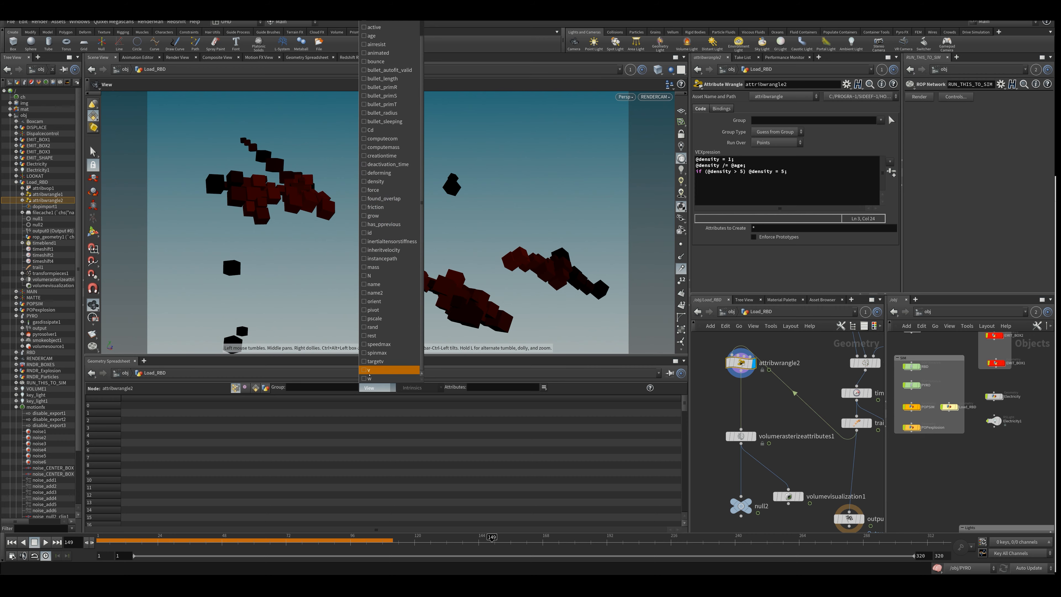
click(387, 372)
Scrub the timeline to compare the boxes' motion with their v values, toggling wireframe on and off, and finish at frame 94.
drag(219, 546, 521, 540)
key(shift+w)
click(396, 541)
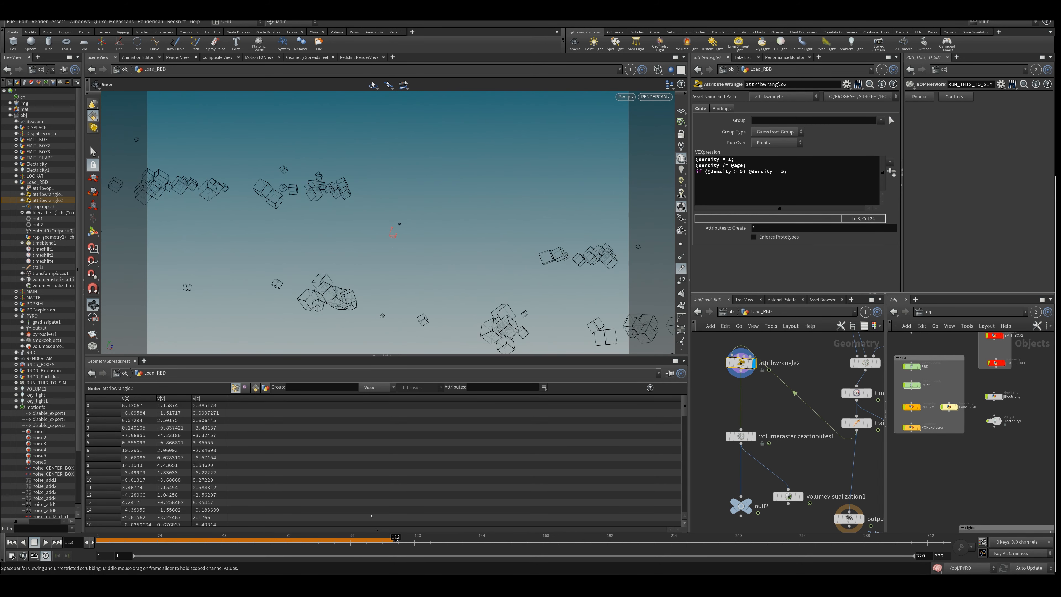
key(shift+w)
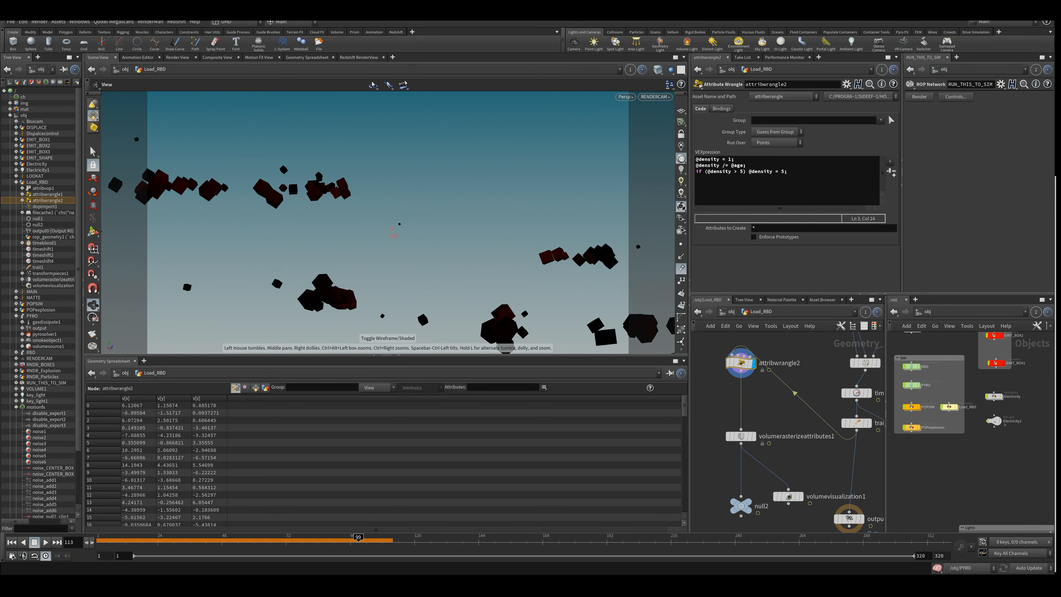
click(345, 541)
Display null2's volume at frame 141 and look through the point velocities in the spreadsheet.
click(757, 489)
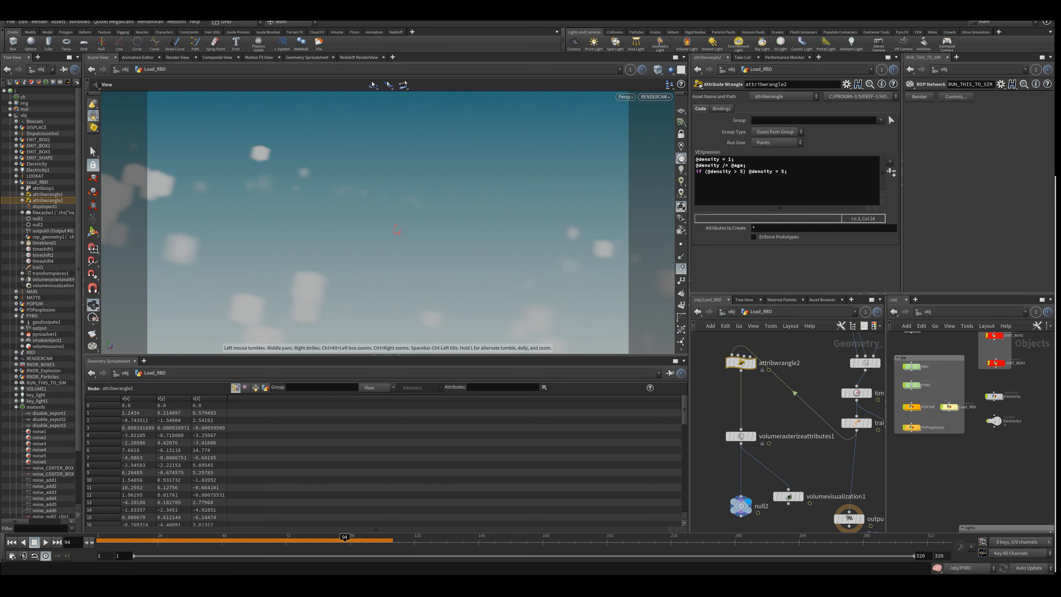
drag(431, 541, 470, 541)
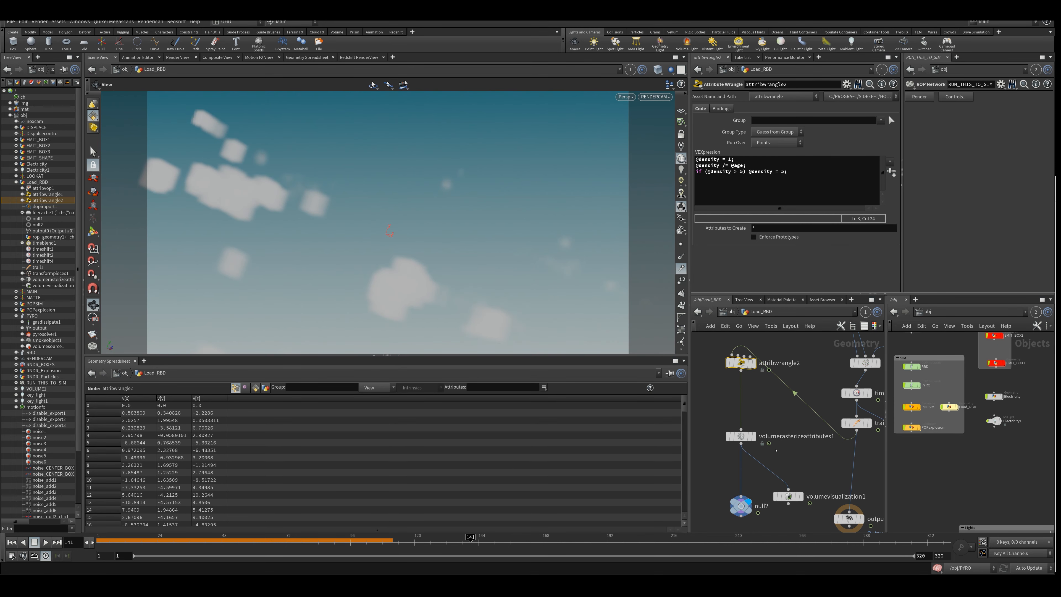
scroll(551, 424, down, 5)
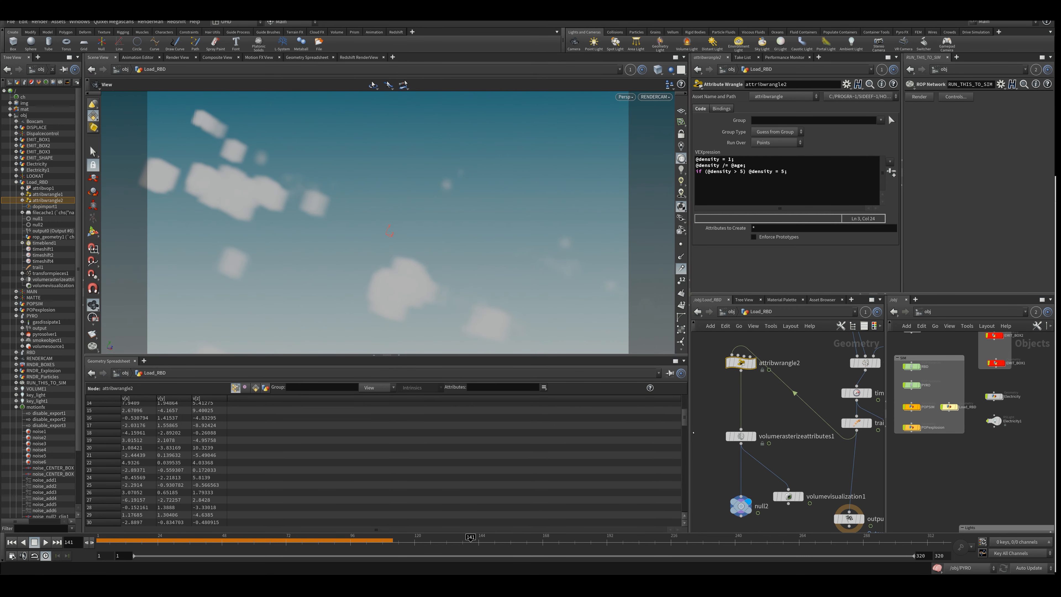
Add a Scatter node fed by volumerasterizeattributes1 and display its points.
drag(691, 432, 569, 433)
key(Tab)
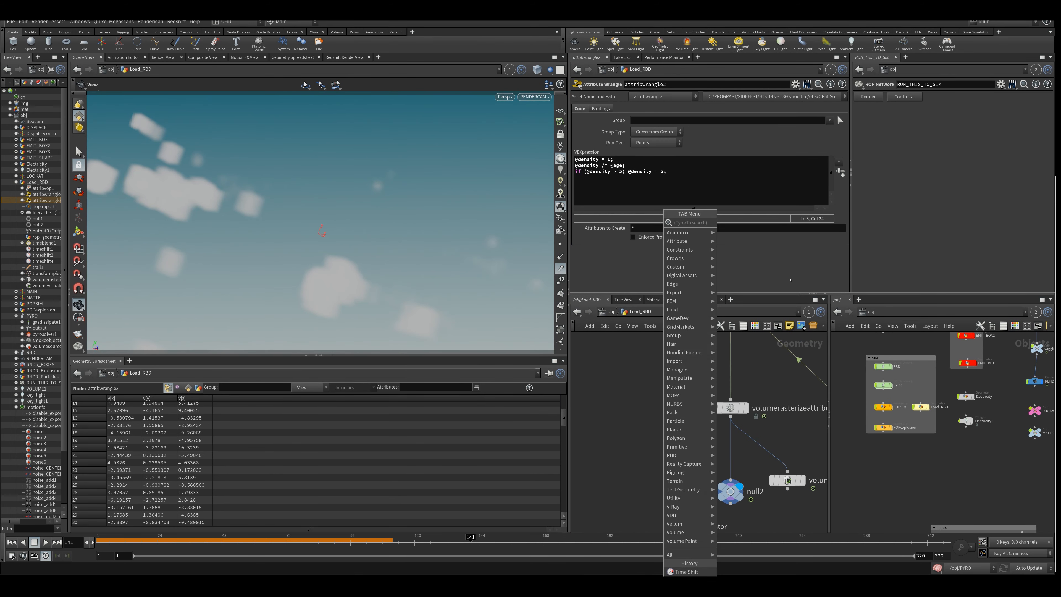
text(scatter)
key(Return)
click(642, 438)
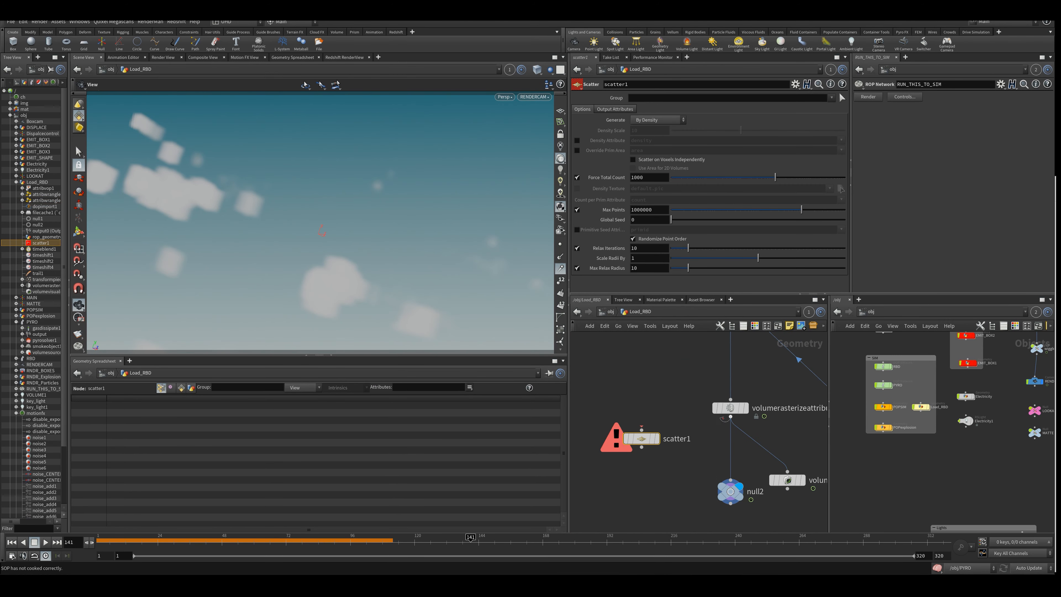
drag(730, 416, 642, 429)
click(657, 439)
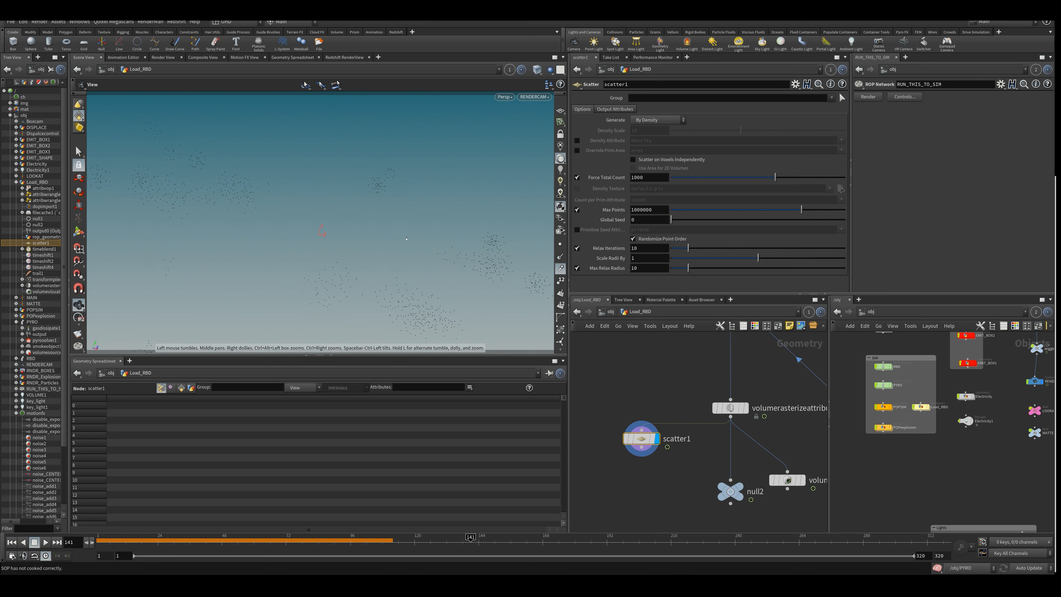
Add a Volume Trail node below scatter1.
key(Tab)
text(ct)
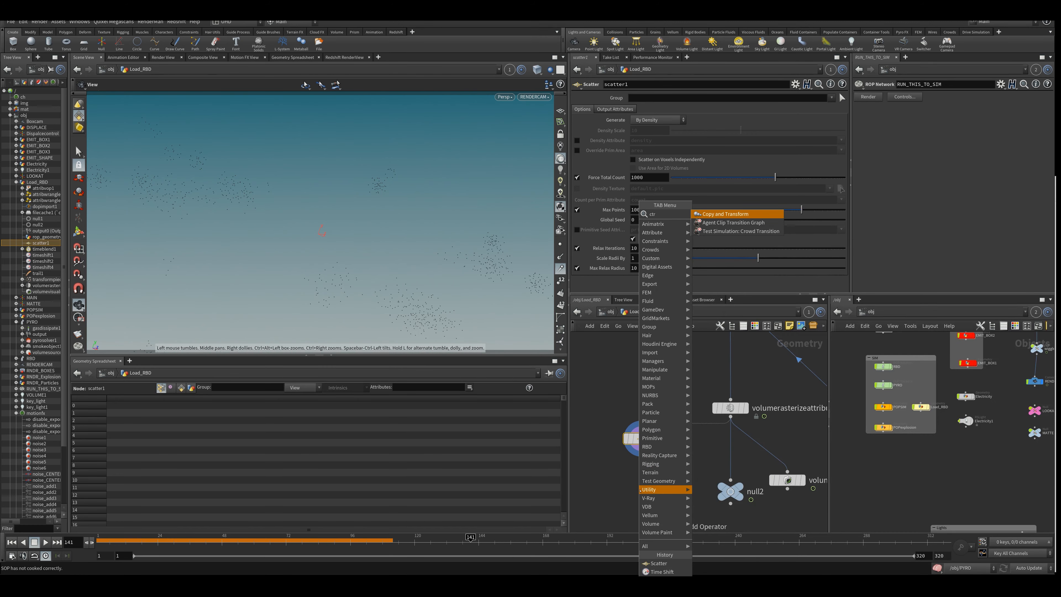
key(BackSpace)
key(BackSpace)
text(vtr)
key(Return)
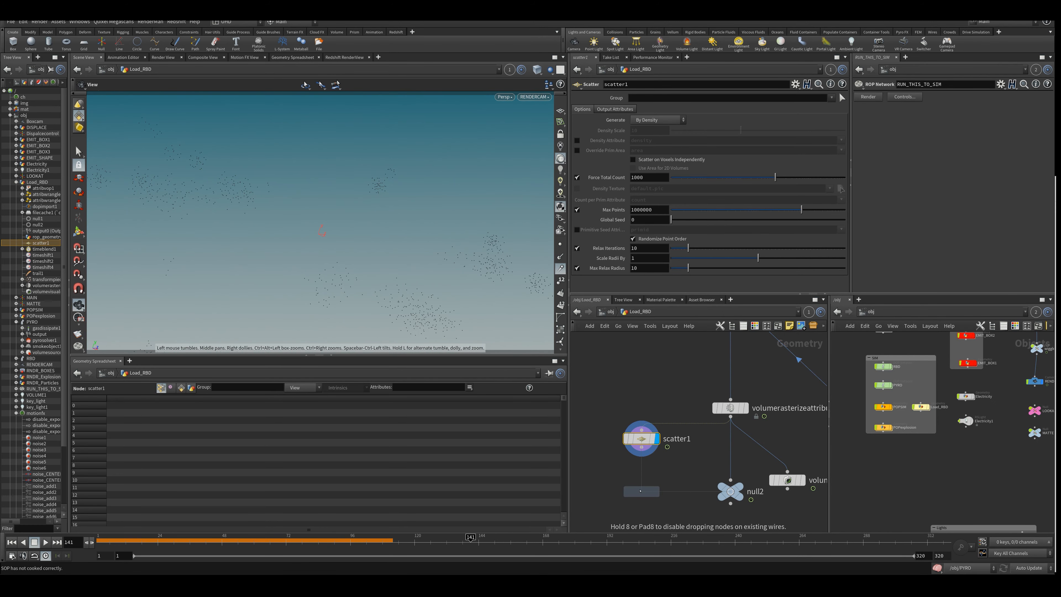
middle_drag(639, 489, 647, 436)
click(659, 452)
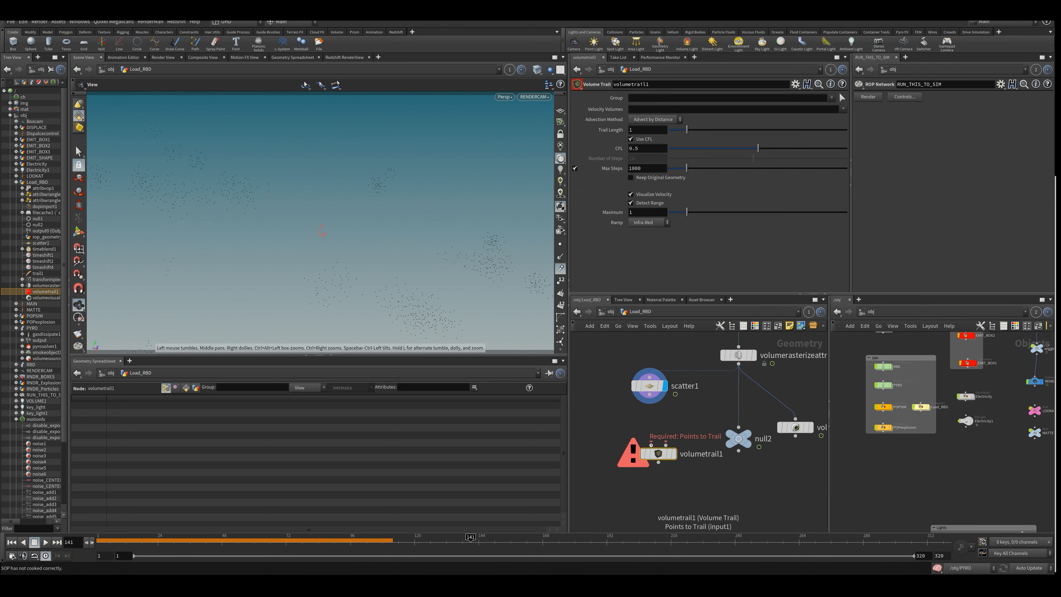
Connect scatter1 and volumerasterizeattributes1 to volumetrail1, display it, and set its Velocity Volumes to v.
drag(651, 445, 650, 395)
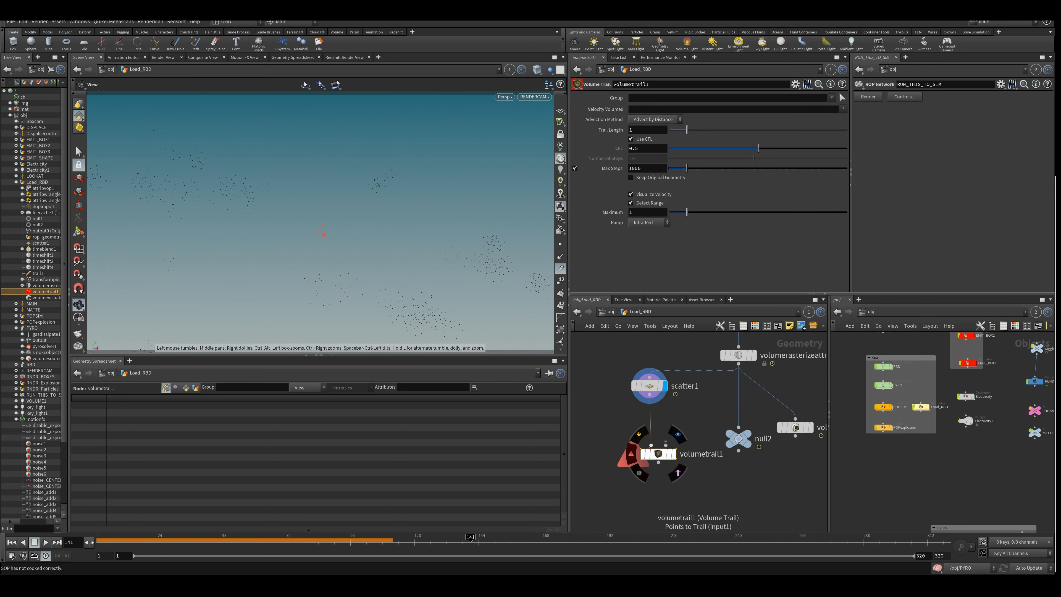
drag(666, 445, 739, 364)
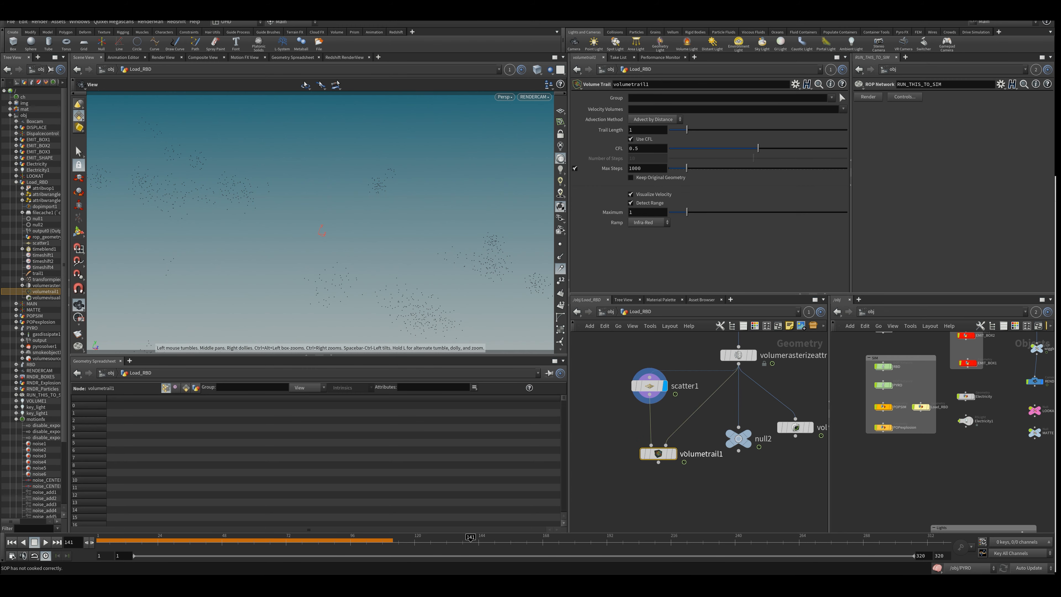
click(673, 453)
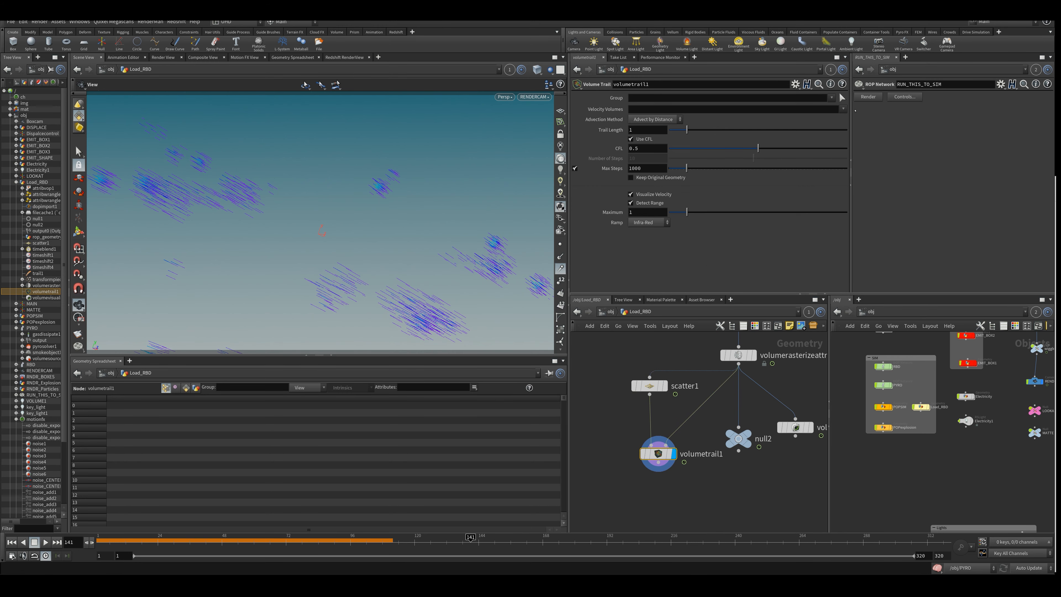
click(843, 108)
click(852, 135)
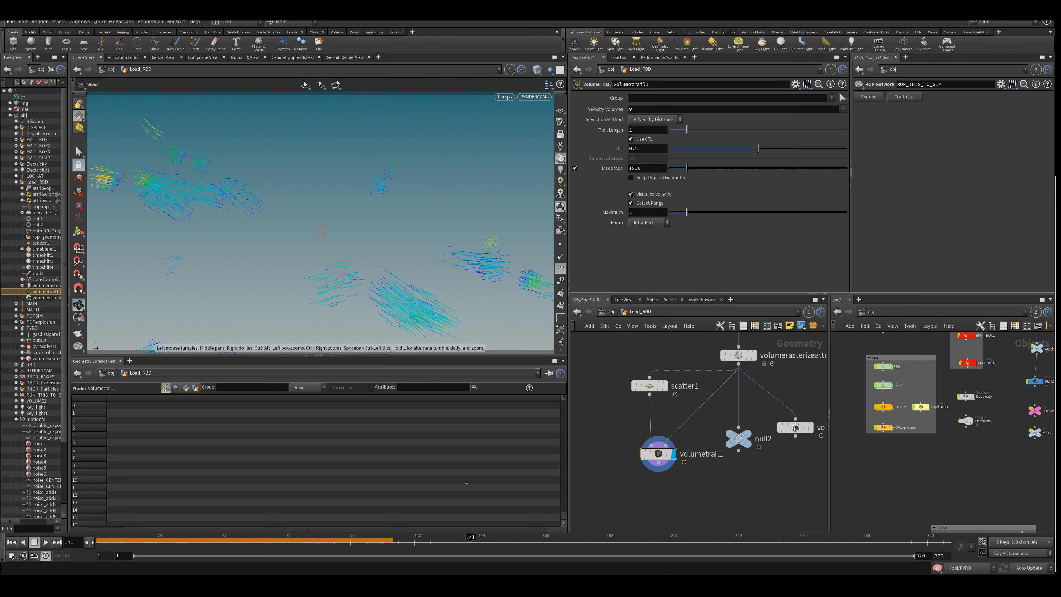
Review the velocity trails up to frame 149, and delete scatter1 and volumetrail1.
drag(470, 539, 492, 539)
drag(637, 489, 707, 368)
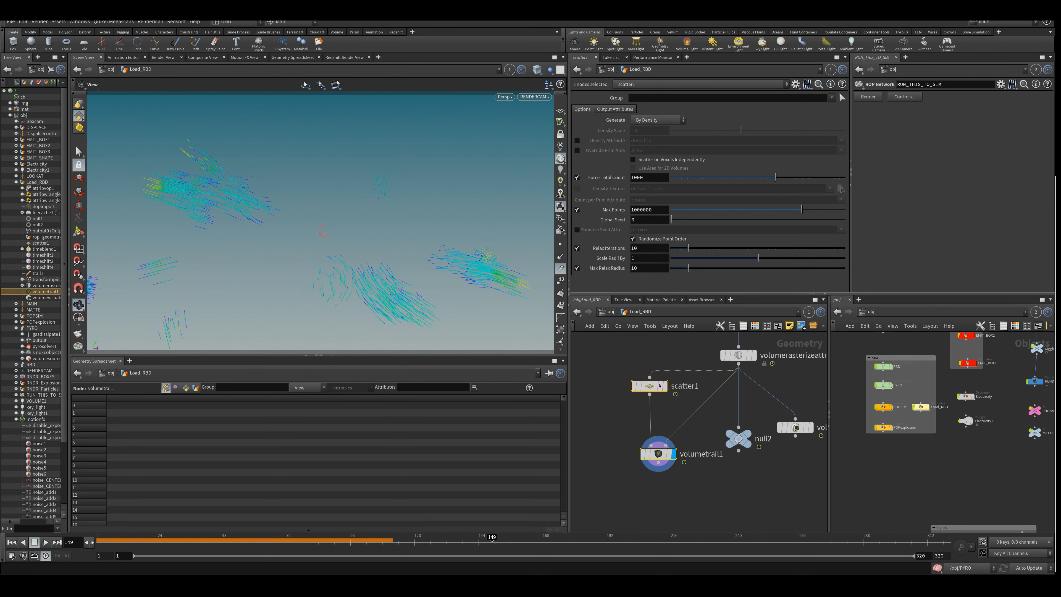
key(Delete)
Return to the object level, enter the PYRO network, and rewind the timeline to frame 1.
click(608, 312)
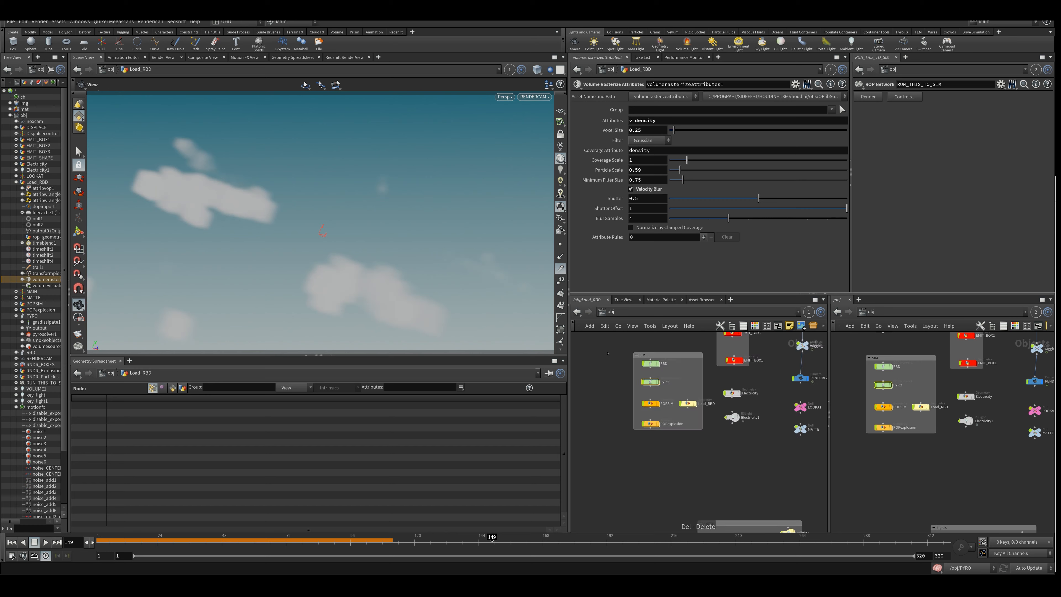
double_click(657, 383)
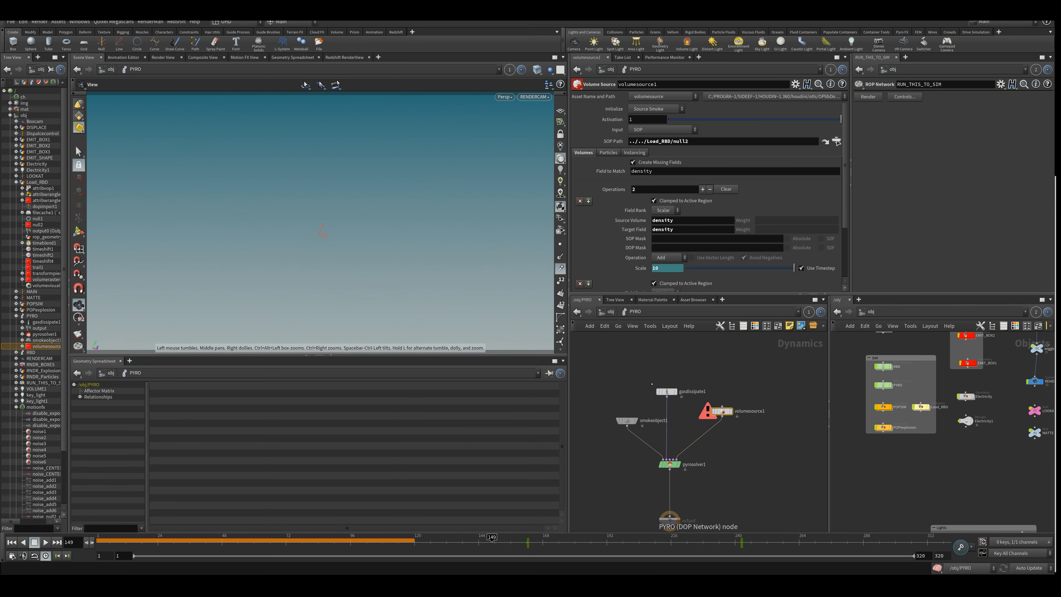
drag(149, 539, 101, 539)
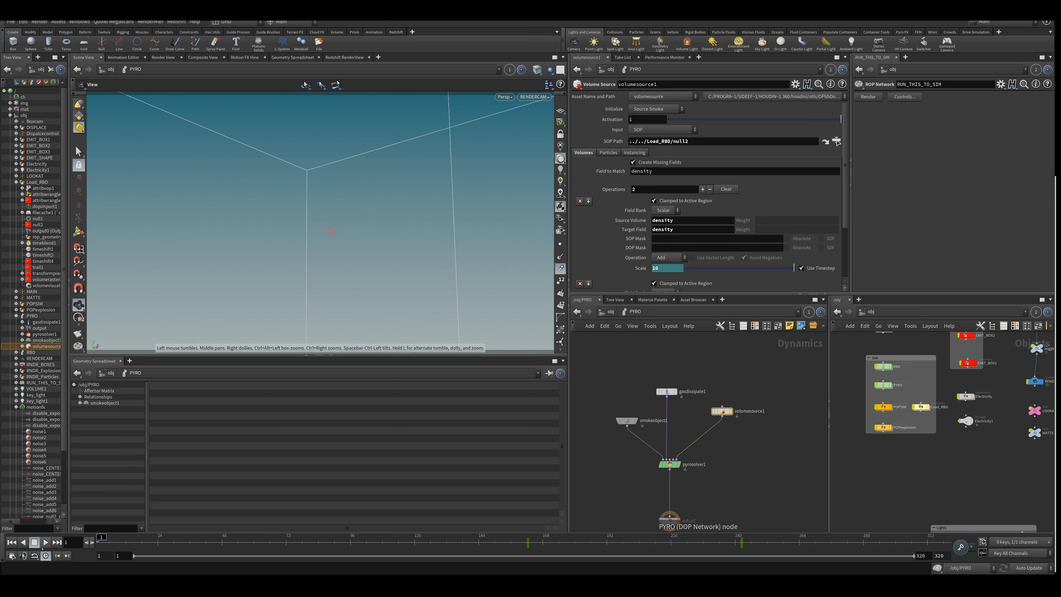
Run the PYRO simulation to frame 11 and examine volumesource1's density and v-to-vel sourcing operations.
click(44, 543)
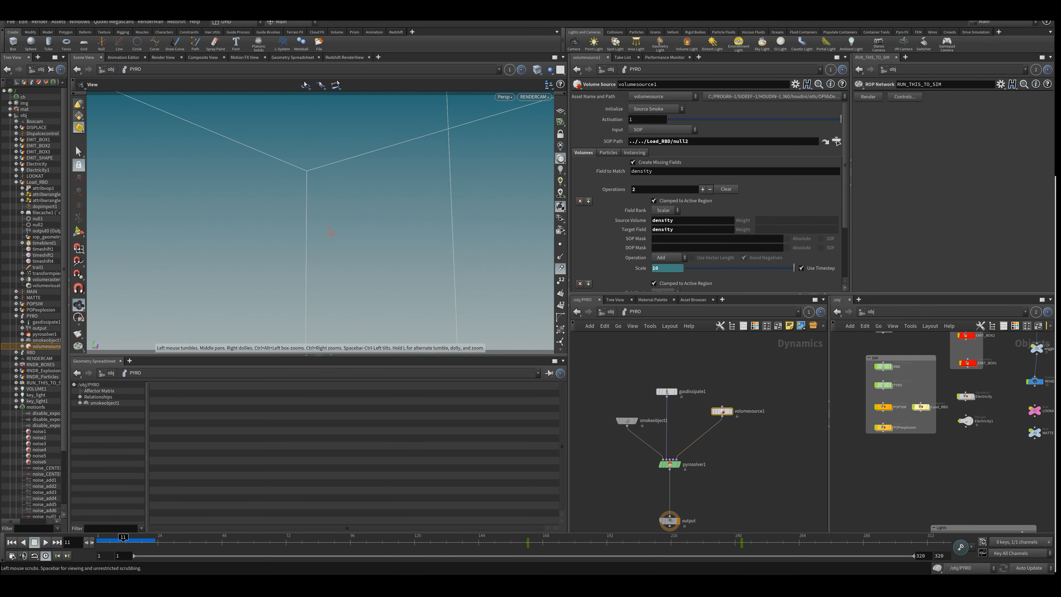
scroll(710, 197, down, 3)
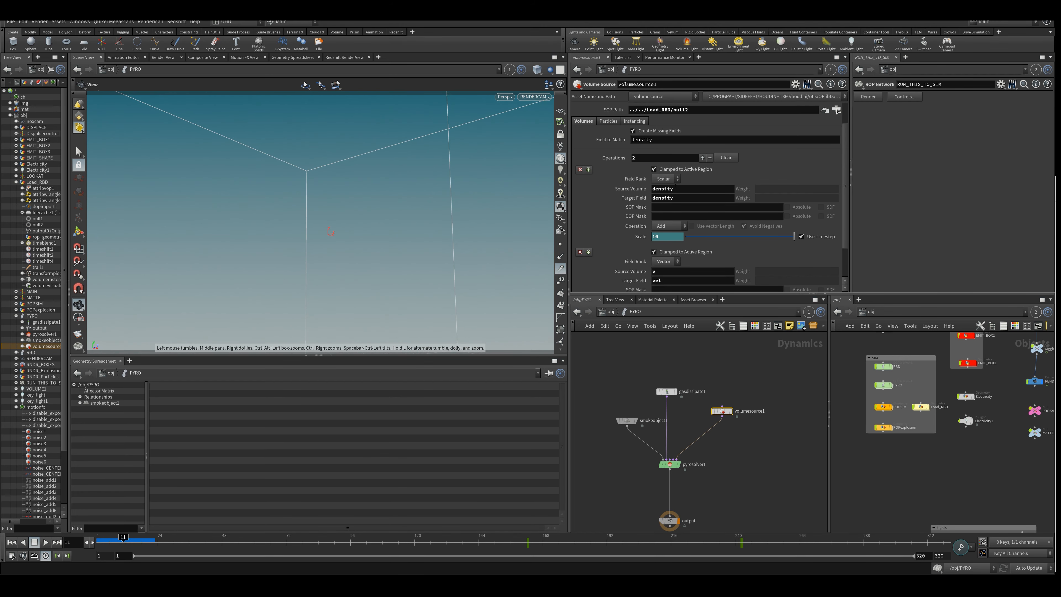
click(677, 196)
scroll(675, 190, down, 3)
click(678, 241)
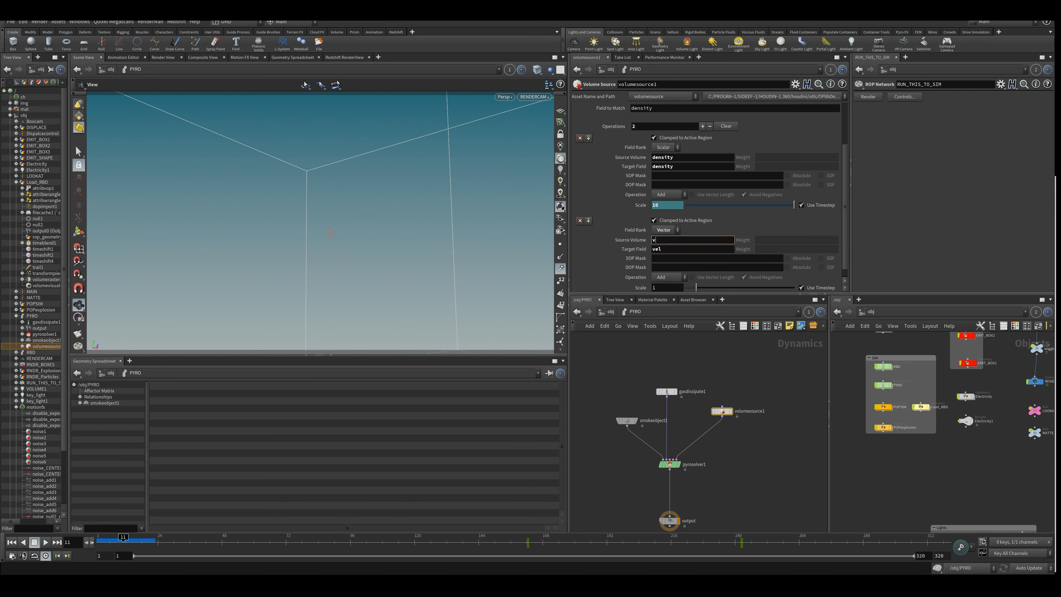
key(Return)
click(688, 240)
key(Return)
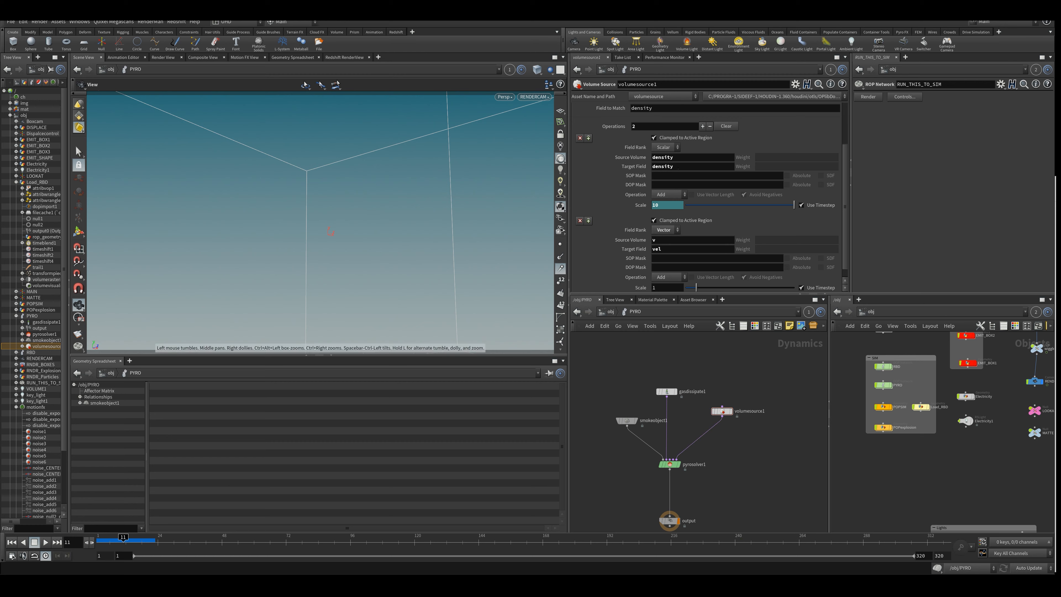
scroll(746, 238, down, 1)
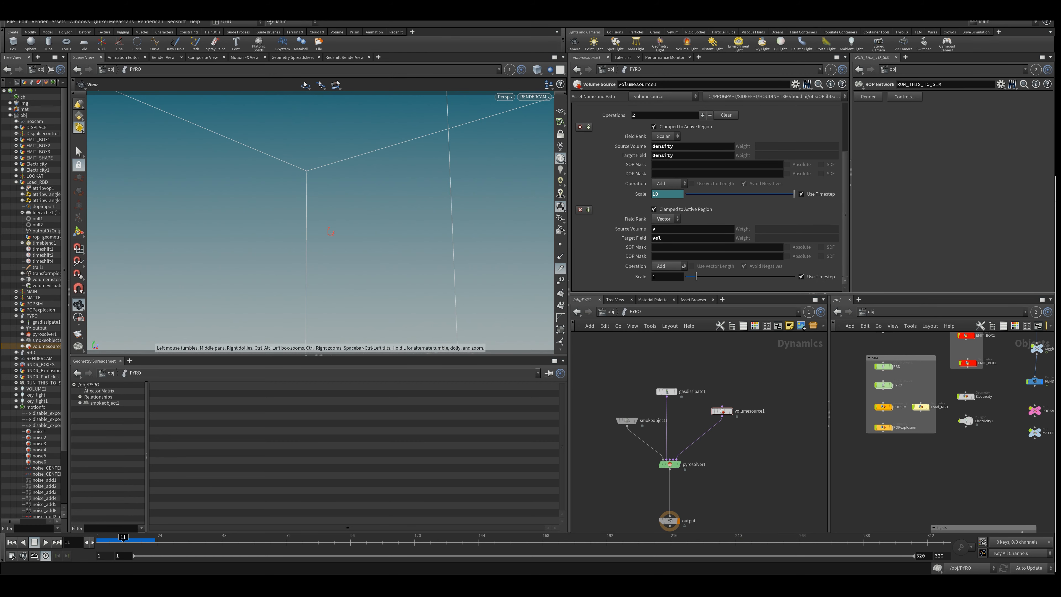
Play the smoke simulation to about frame 78 and examine the gasdissipate1 settings and pyrosolver1's Combustion, Shape and Simulation parameters.
key(Up)
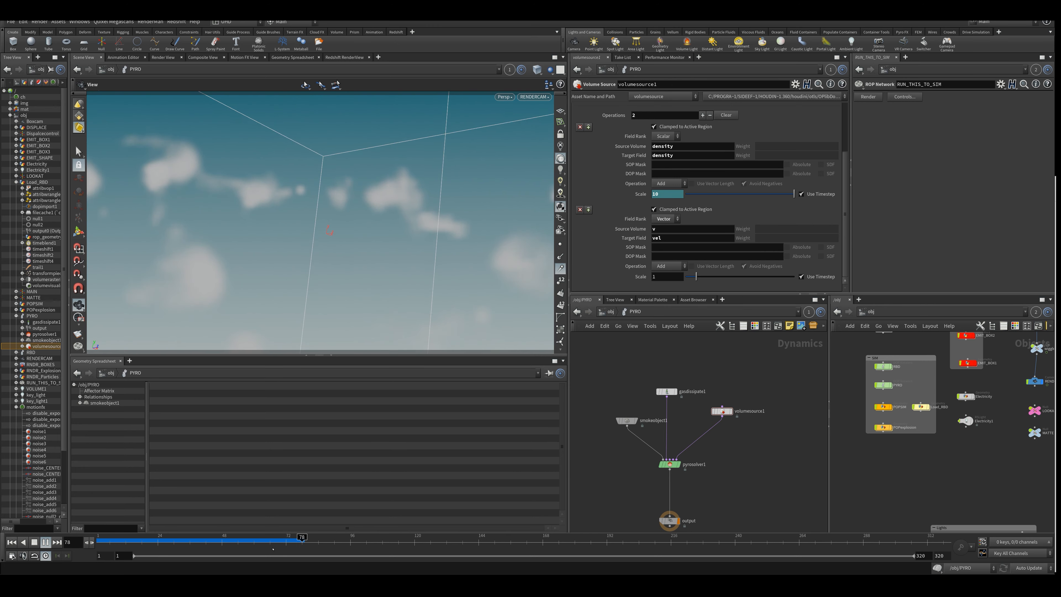
click(667, 391)
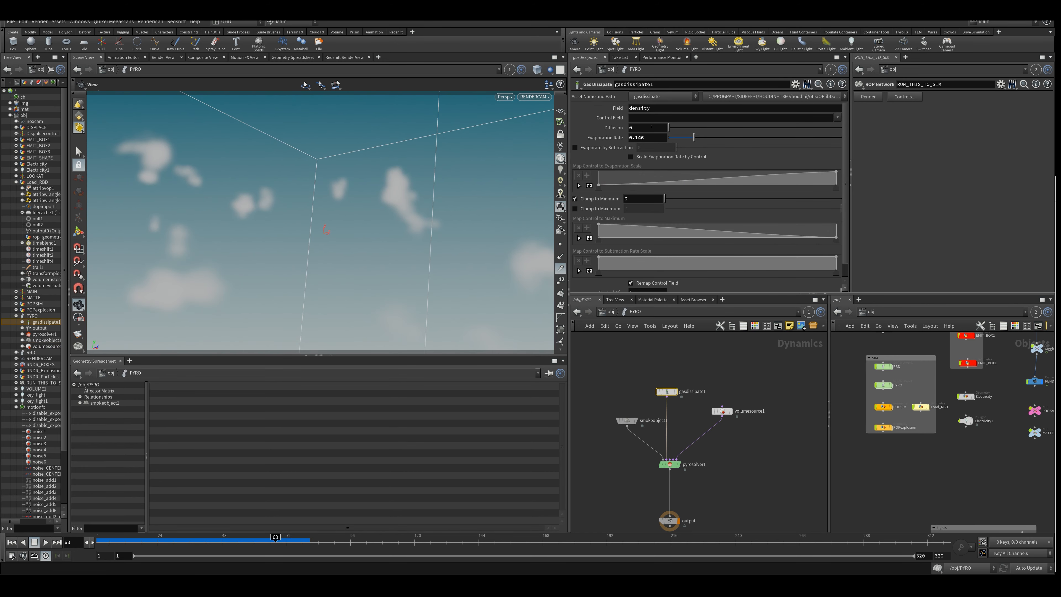
click(670, 464)
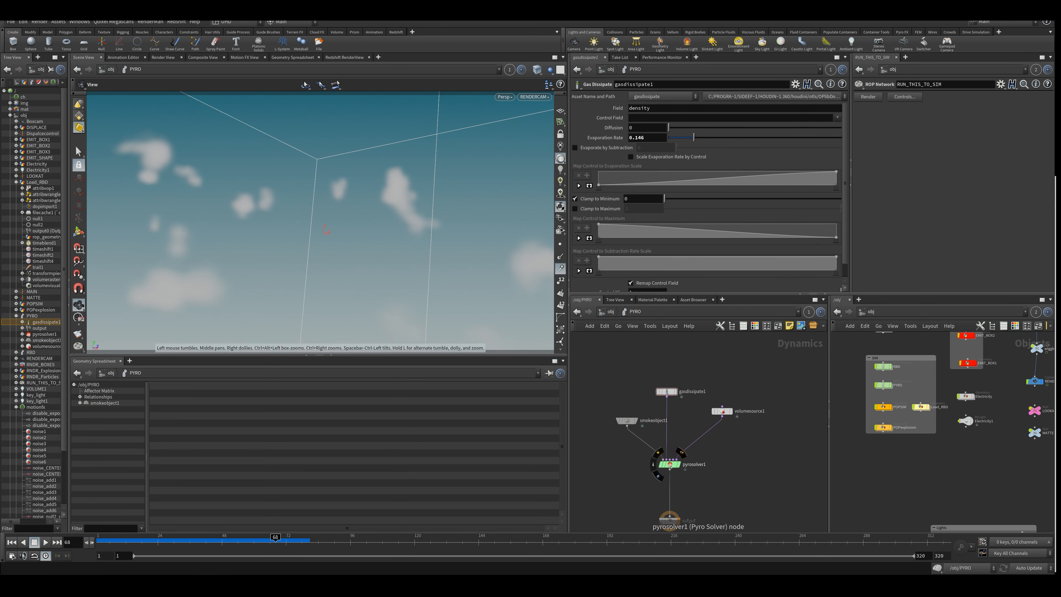
click(630, 108)
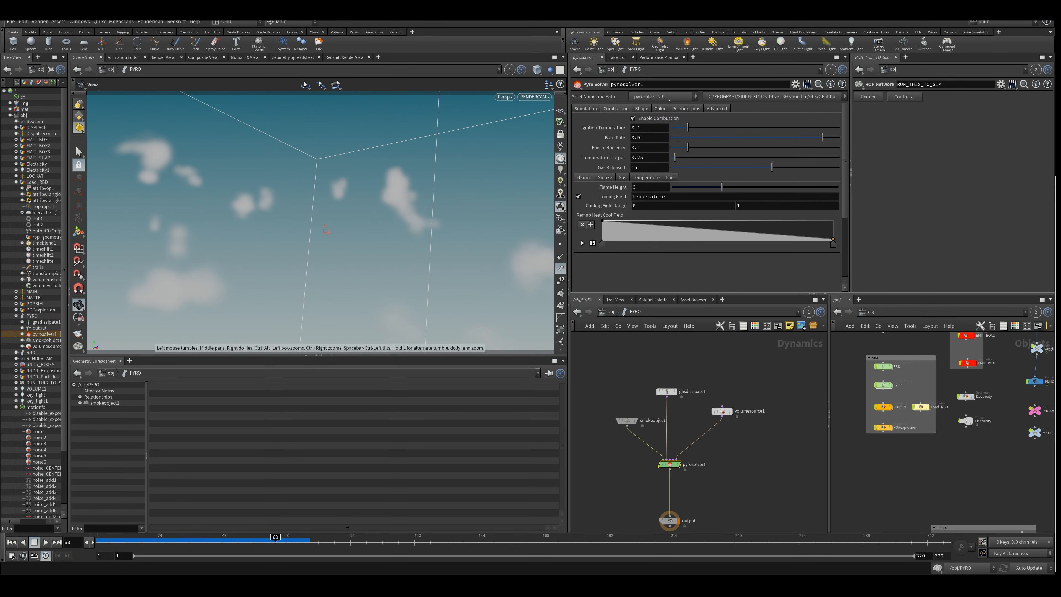
click(686, 108)
click(642, 109)
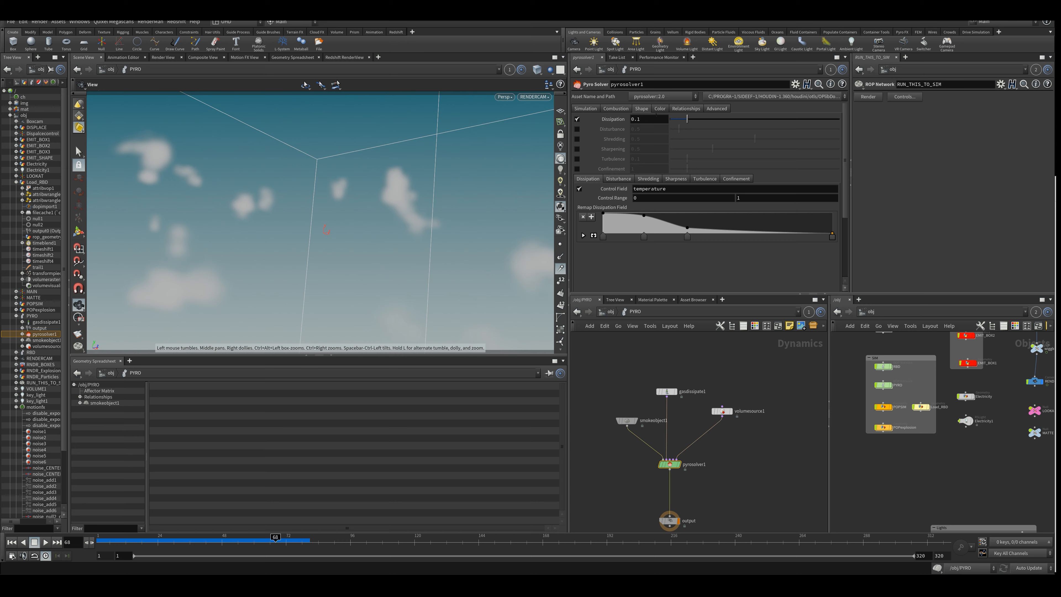
click(591, 109)
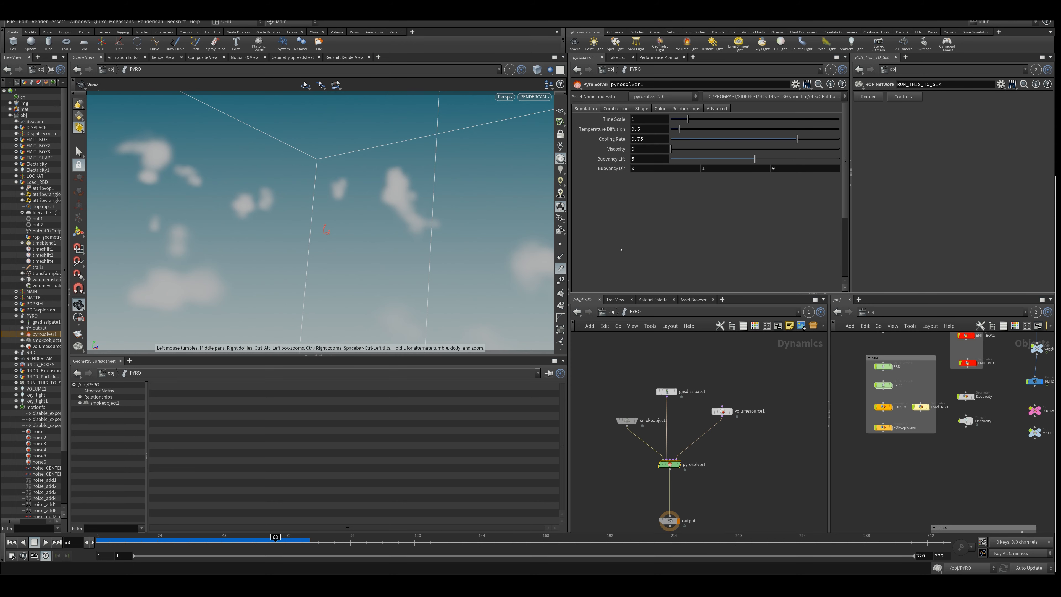
Go to the POPSIM network, select filecache3, and play its cached pyrosim smoke from frame 115 while orbiting around it.
click(615, 311)
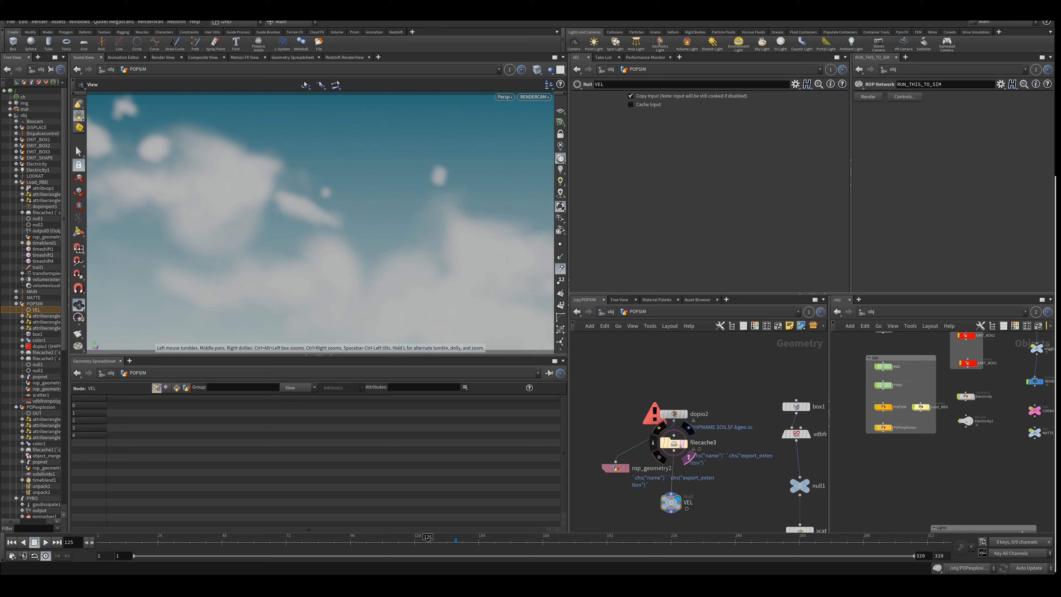
click(673, 446)
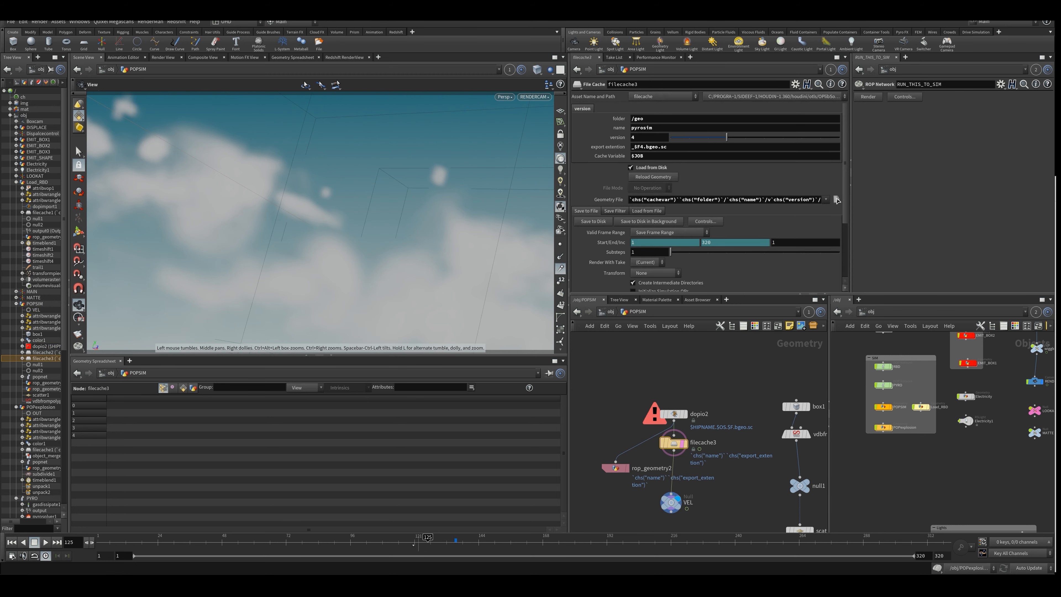
drag(413, 545, 412, 480)
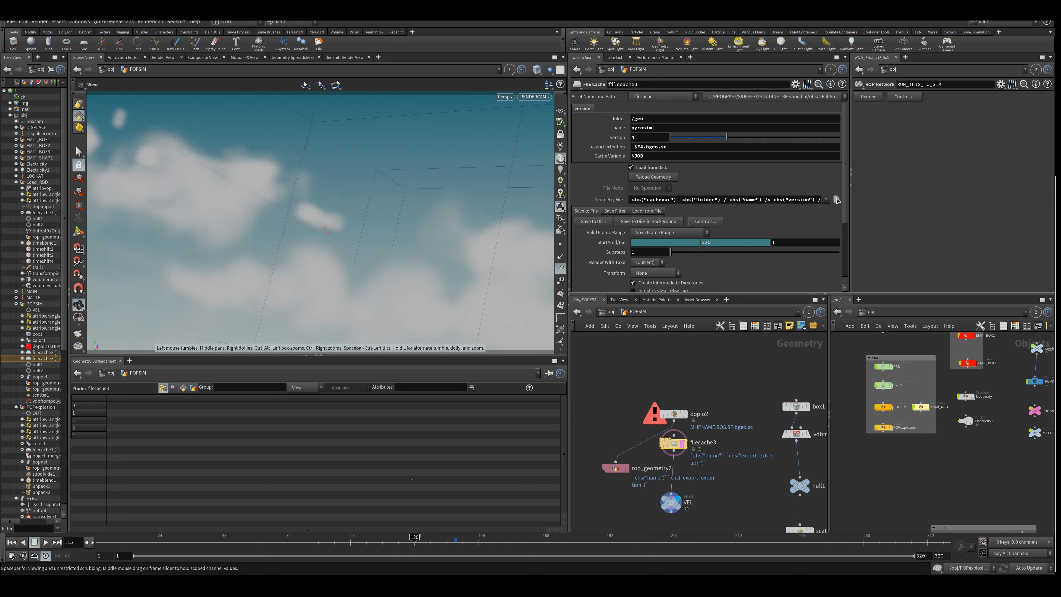
click(45, 542)
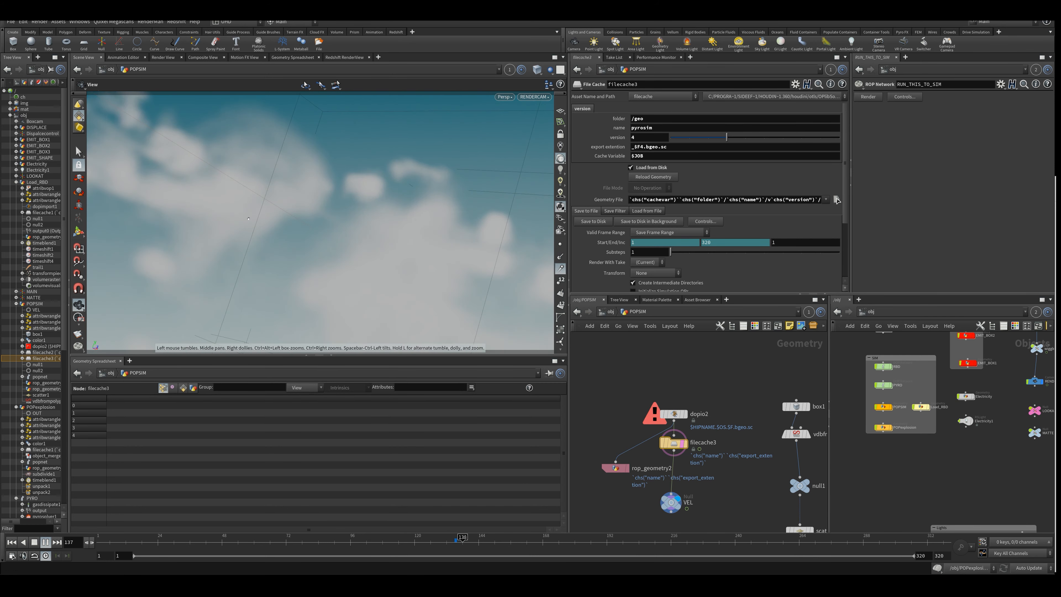
scroll(248, 218, down, 5)
drag(248, 219, 432, 183)
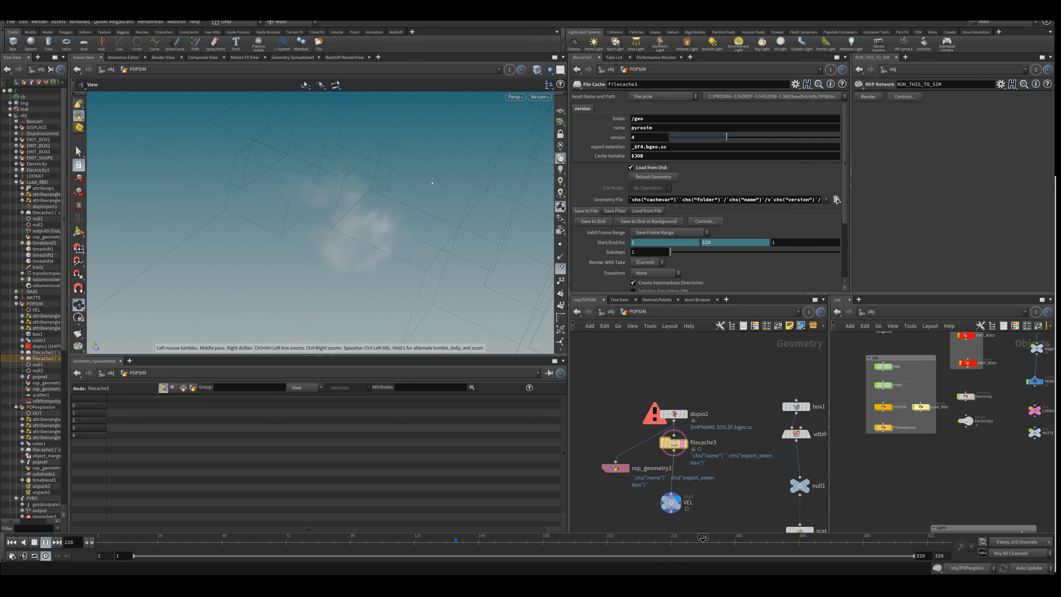
Set the viewport background color scheme to Dark.
key(d)
click(486, 110)
click(346, 123)
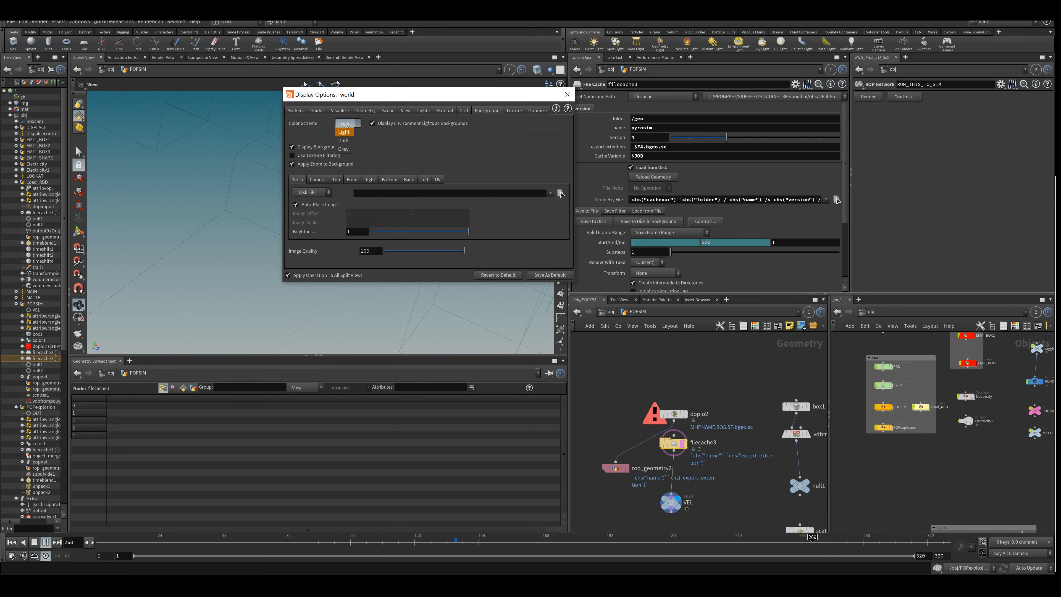
click(344, 140)
click(568, 95)
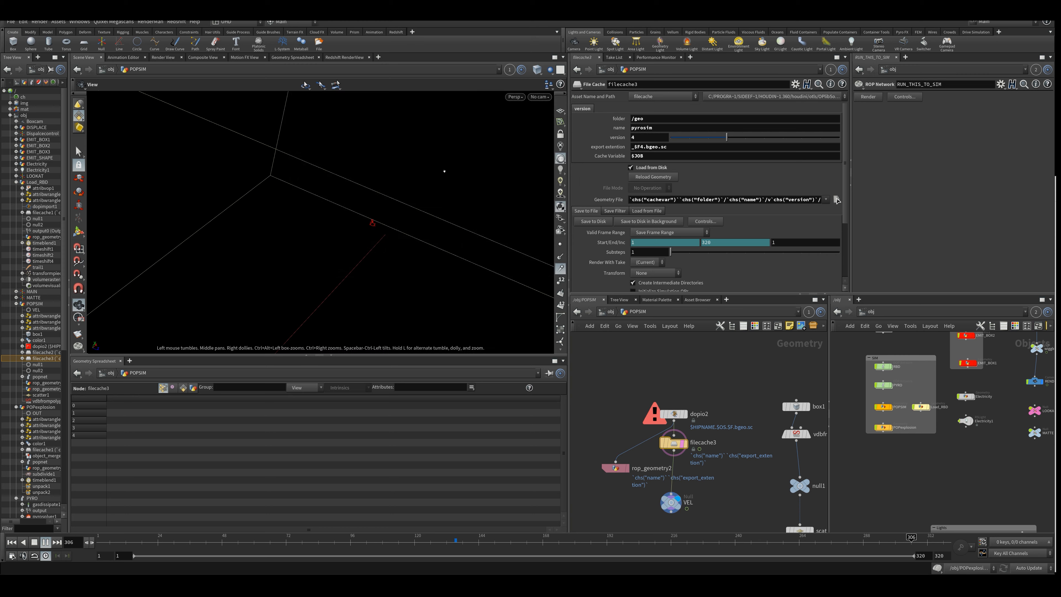
key(d)
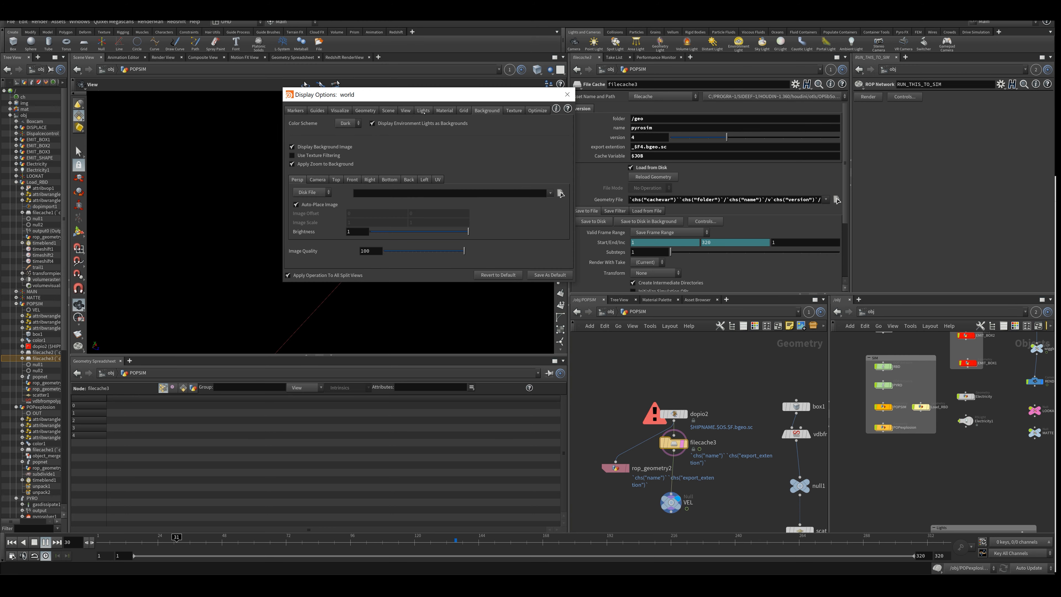
click(568, 94)
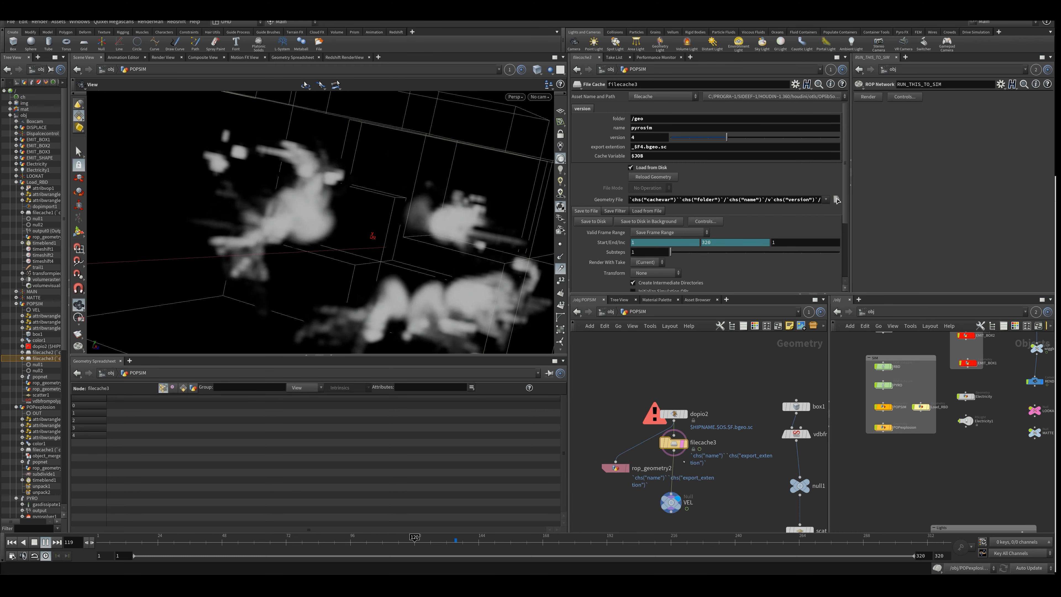
Turn off filecache3's template display, look through RENDERCAM, and scrub the cached smoke to frame 174.
click(683, 444)
drag(359, 240, 377, 266)
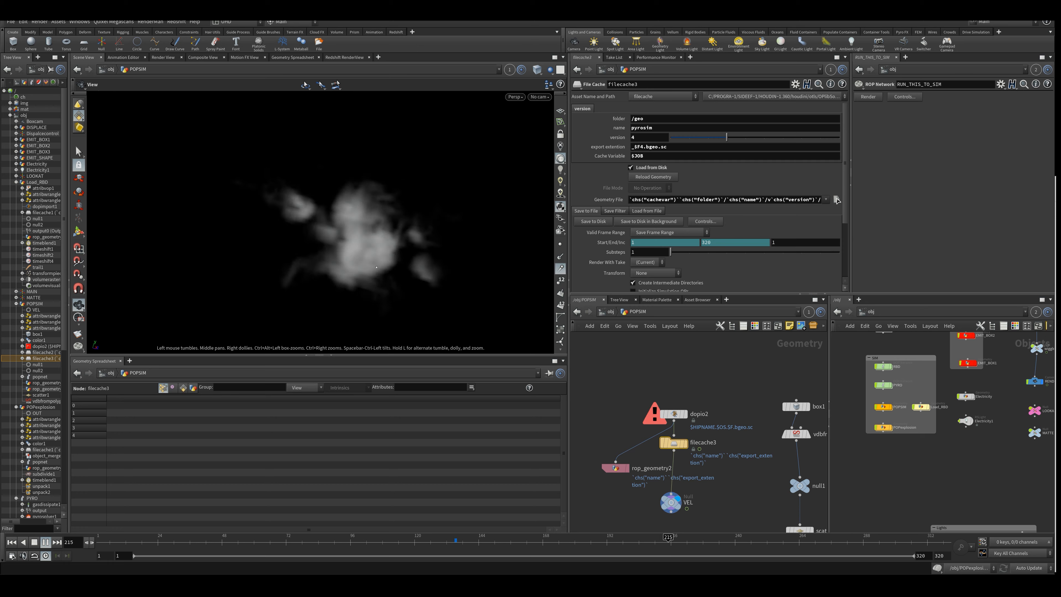
click(539, 96)
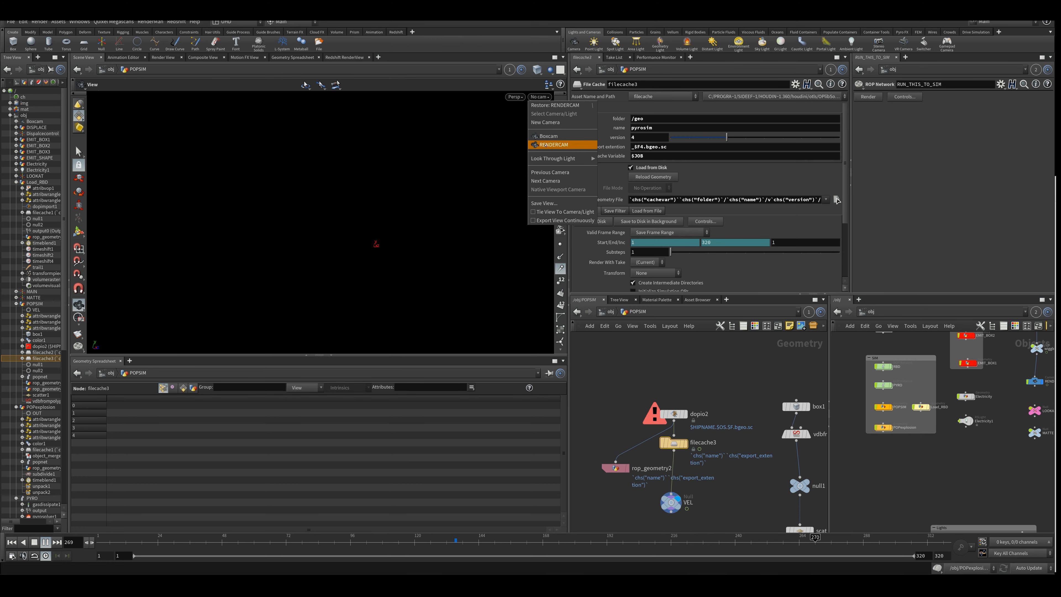
click(545, 145)
click(575, 541)
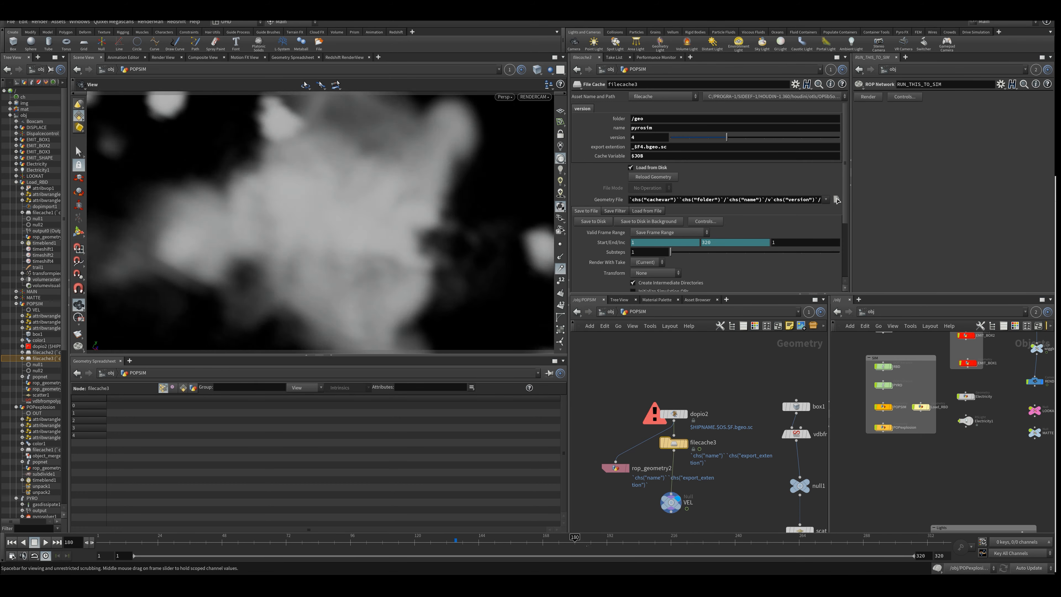
drag(587, 546, 559, 542)
Switch to VLC media player and review the converging debris in Convergent_v001.mp4, pausing at about 7 seconds.
key(alt+Tab)
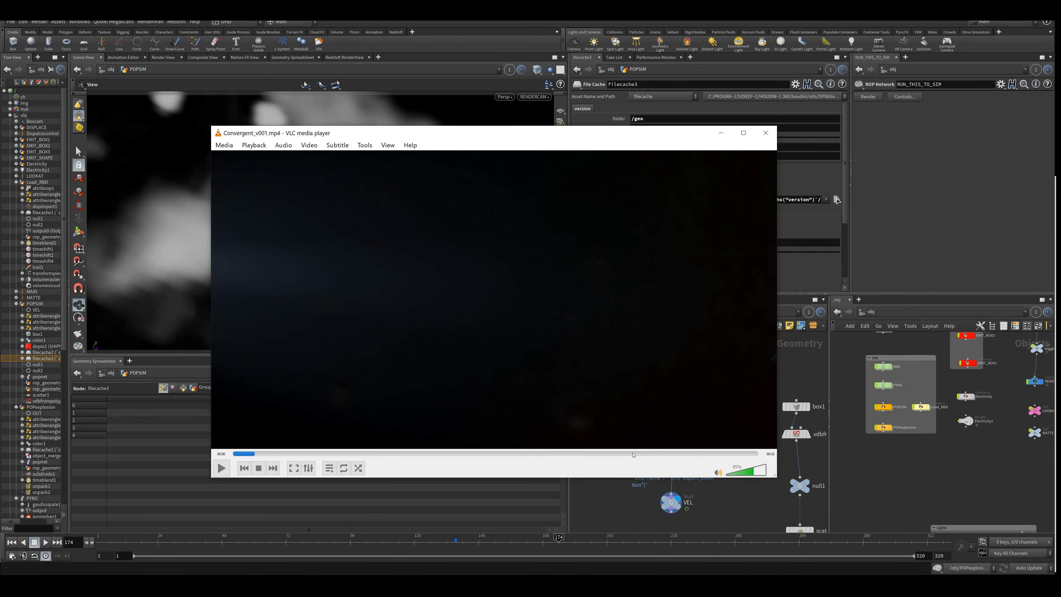
click(404, 453)
key(space)
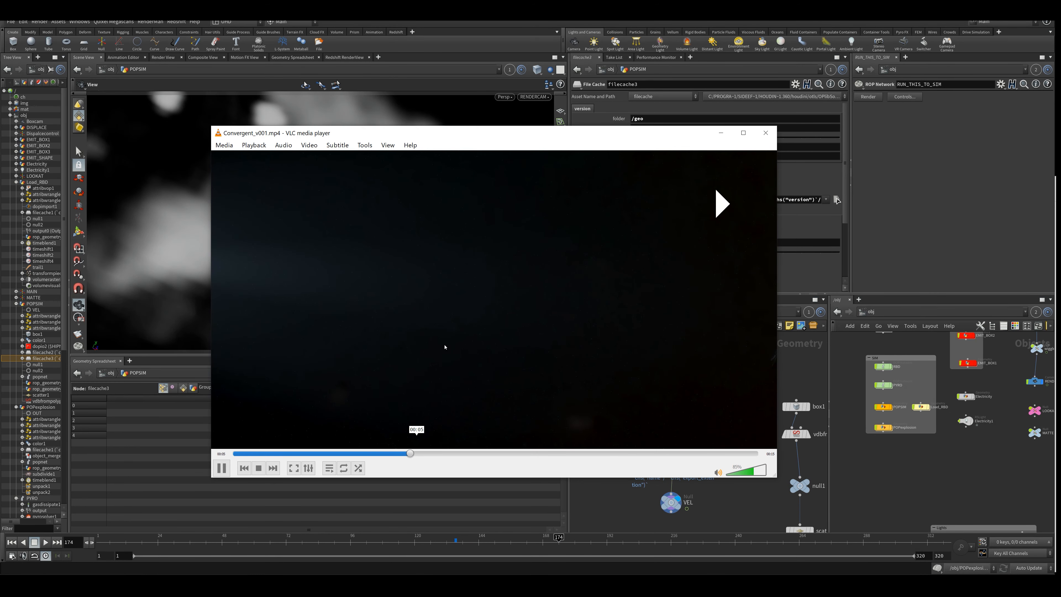
scroll(460, 293, down, 8)
key(space)
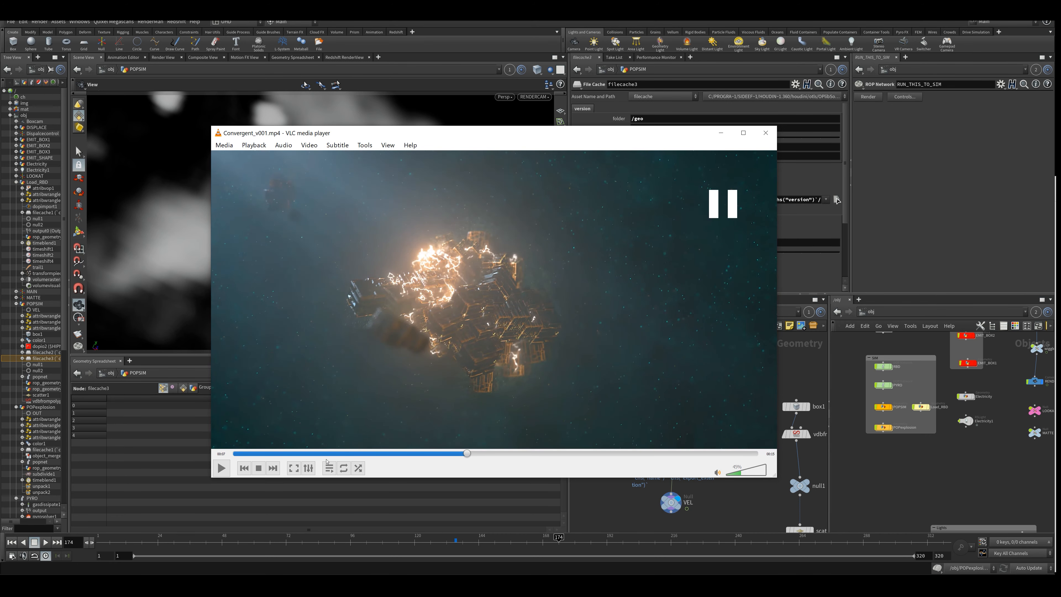
click(272, 453)
key(space)
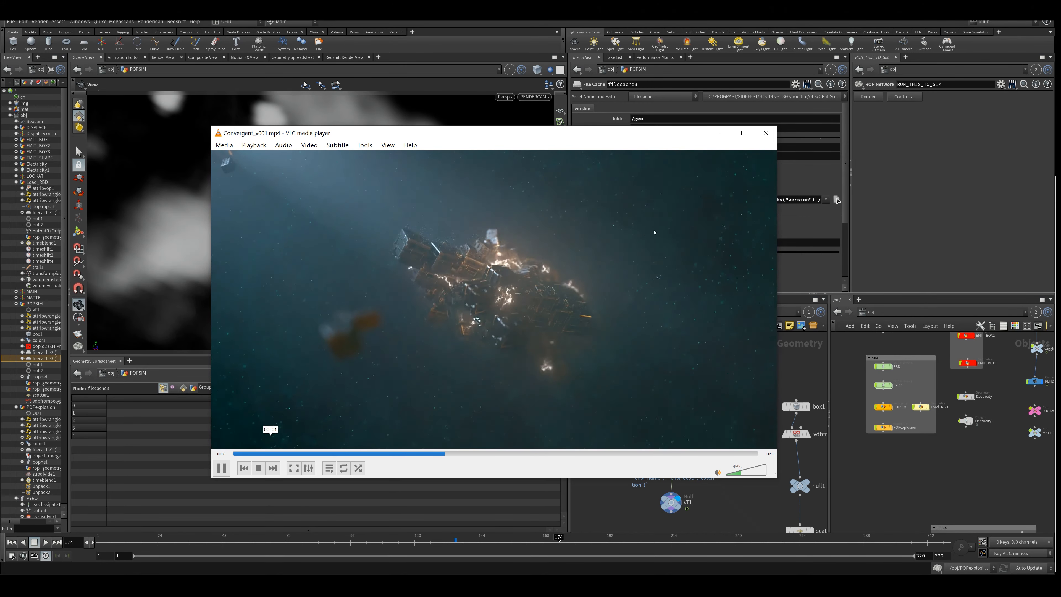
key(space)
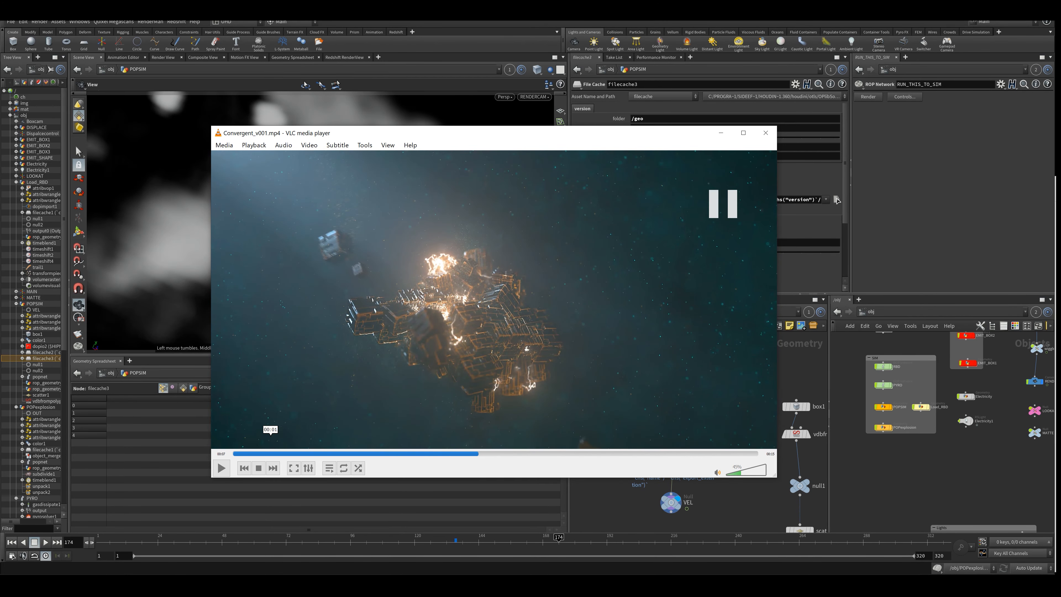
Return to Houdini's POPSIM network and display the box1 node.
click(801, 371)
middle_drag(745, 411, 664, 407)
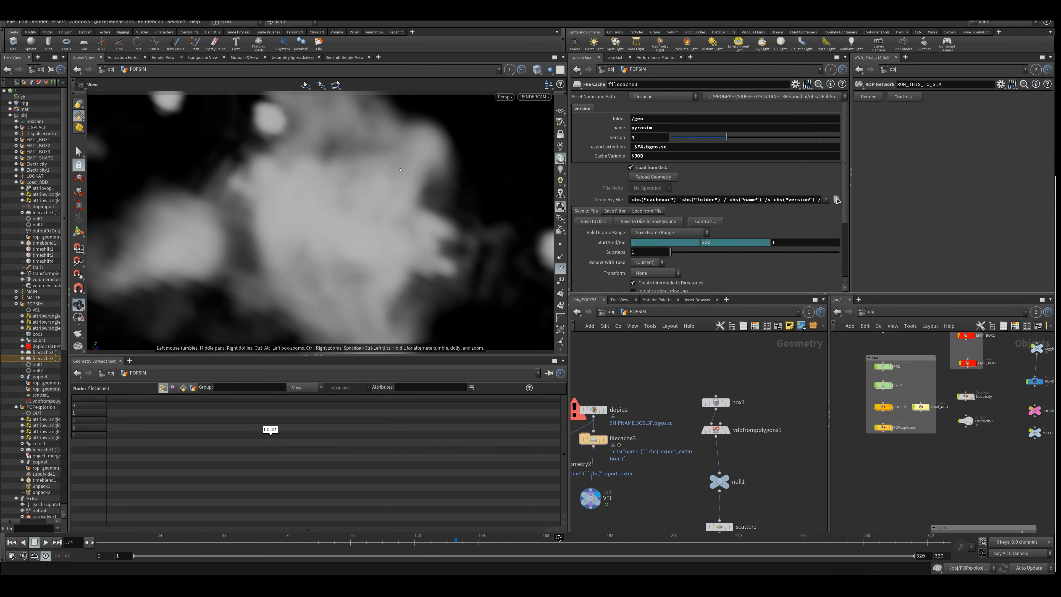
mouse_move(730, 393)
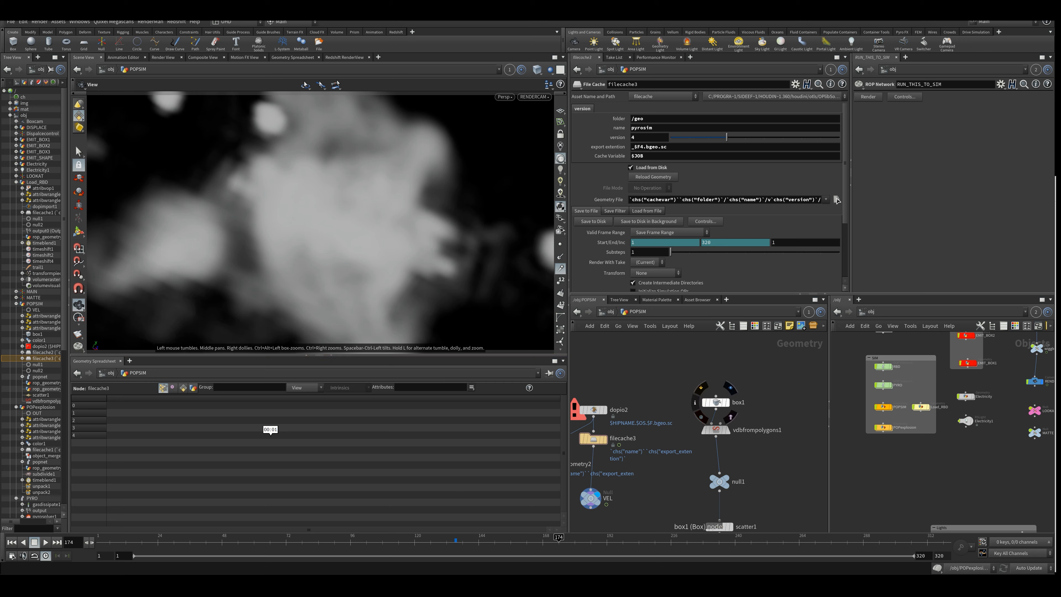
click(731, 389)
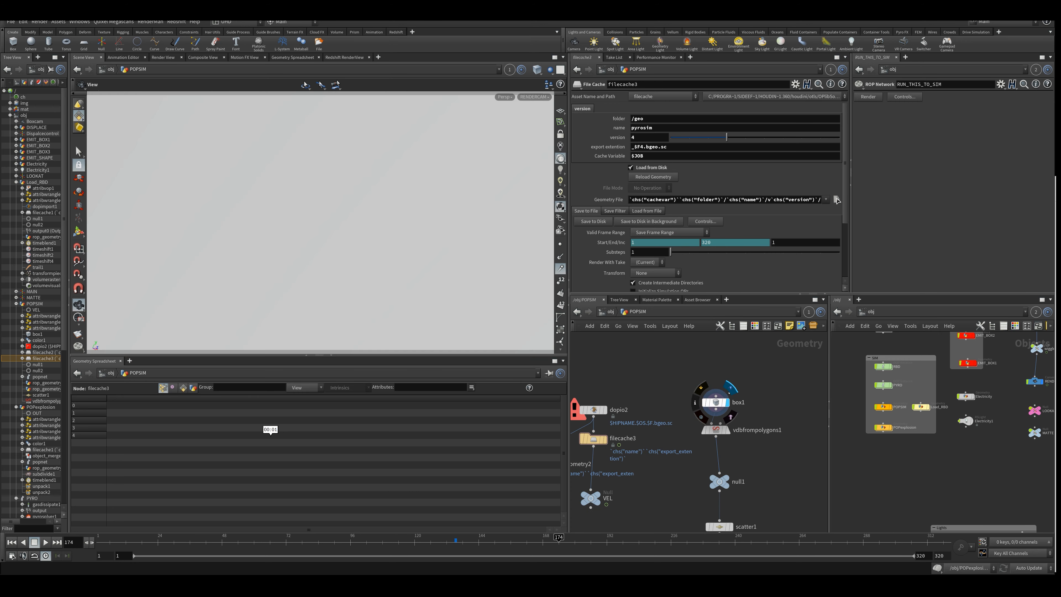
Frame the box1 geometry in the viewport and orbit around it to inspect its overall shape.
key(h)
drag(423, 233, 309, 246)
drag(272, 142, 288, 226)
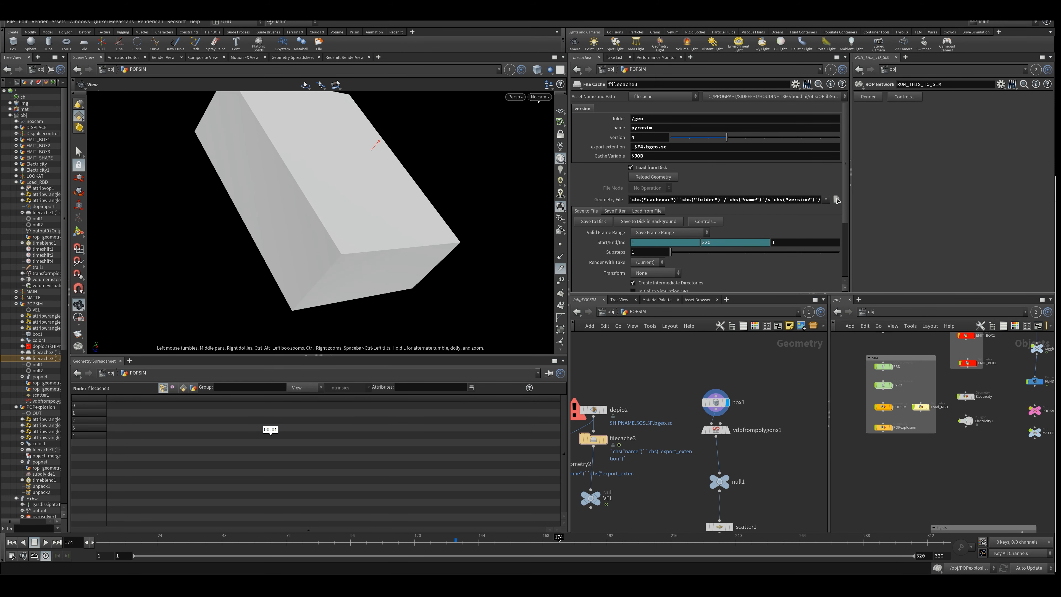
click(540, 96)
click(712, 477)
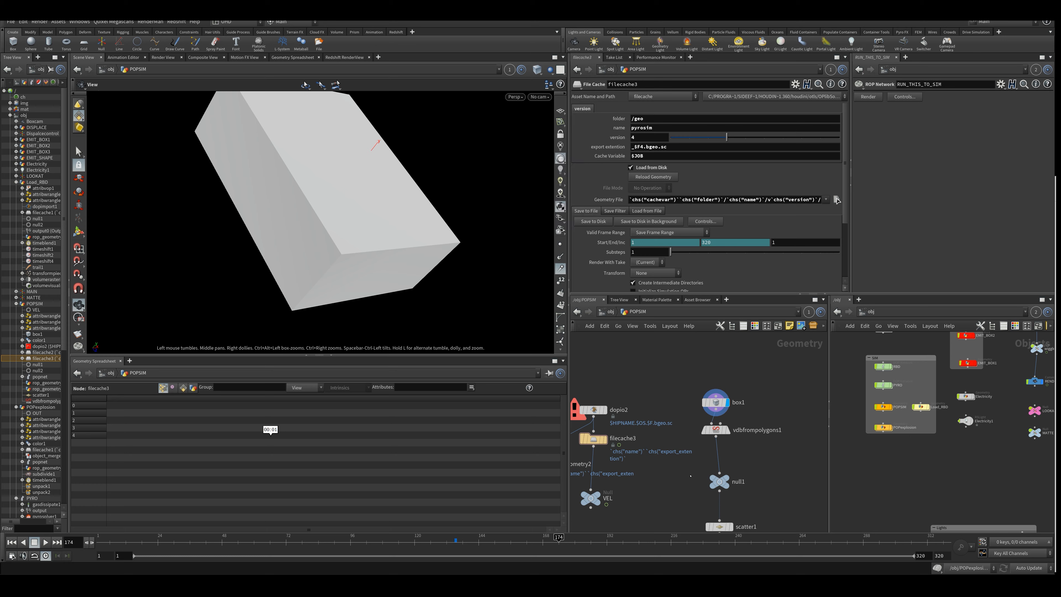
Display the vdbfrompolygons1 node and inspect the resulting density volume in the viewport.
click(728, 430)
click(715, 429)
drag(449, 257, 438, 285)
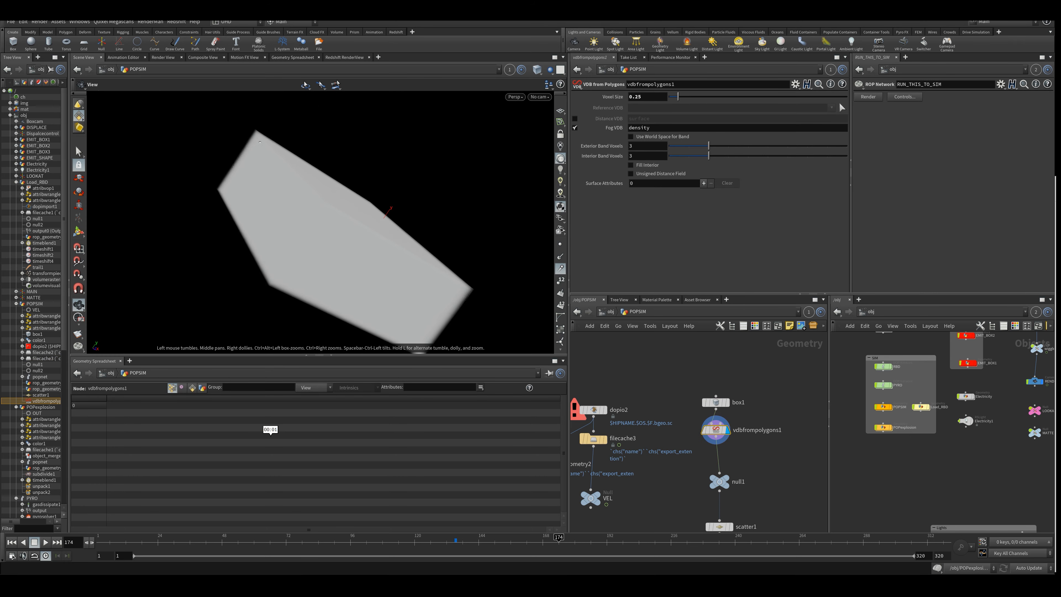
middle_drag(750, 501, 742, 428)
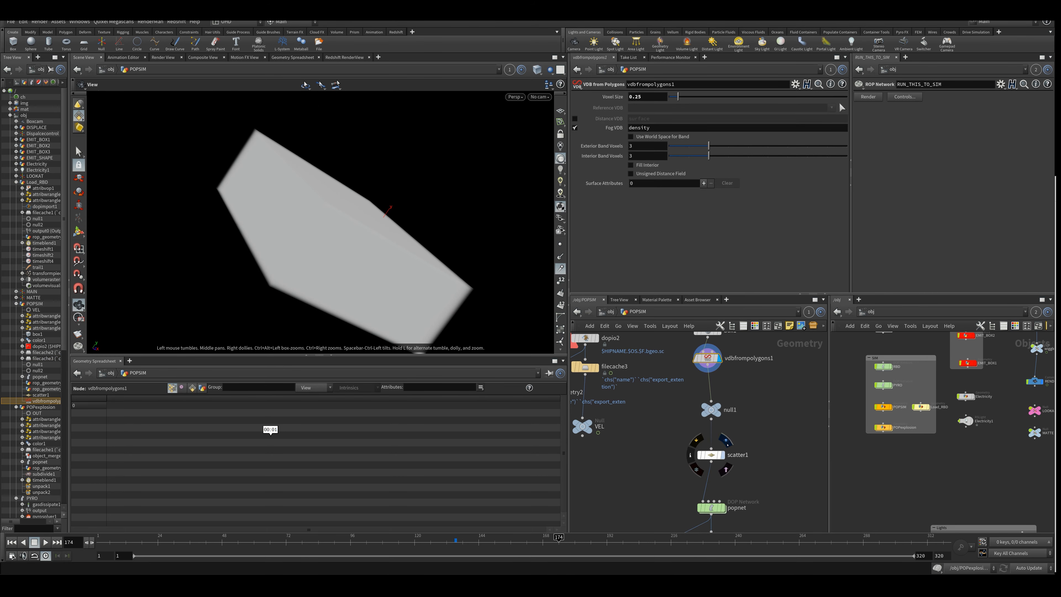
Display the scatter1 points, view them through RENDERCAM and check the node's information.
click(724, 455)
click(712, 455)
drag(388, 255, 474, 198)
click(537, 98)
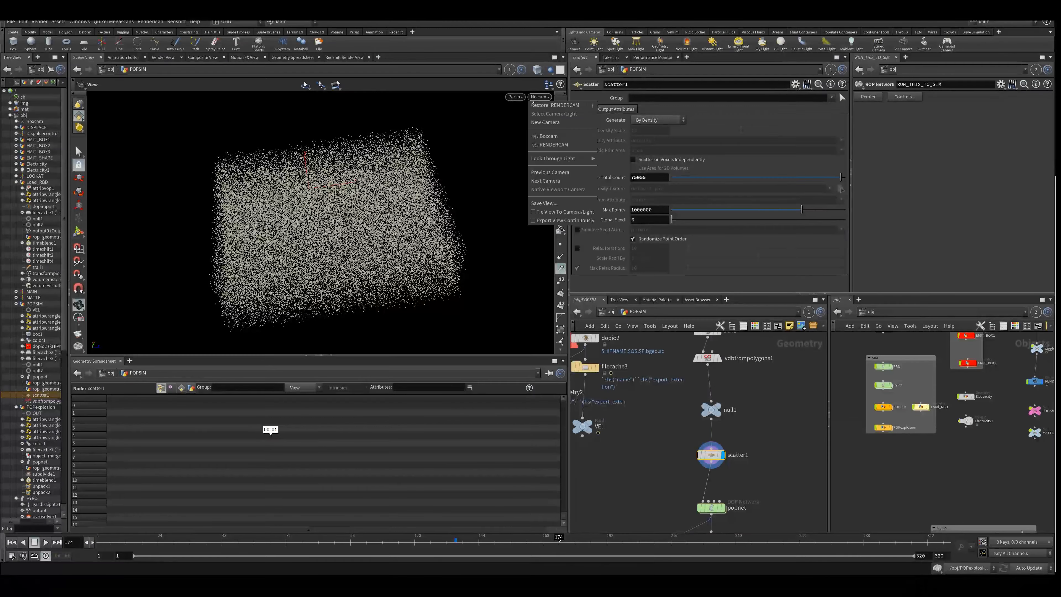
click(554, 144)
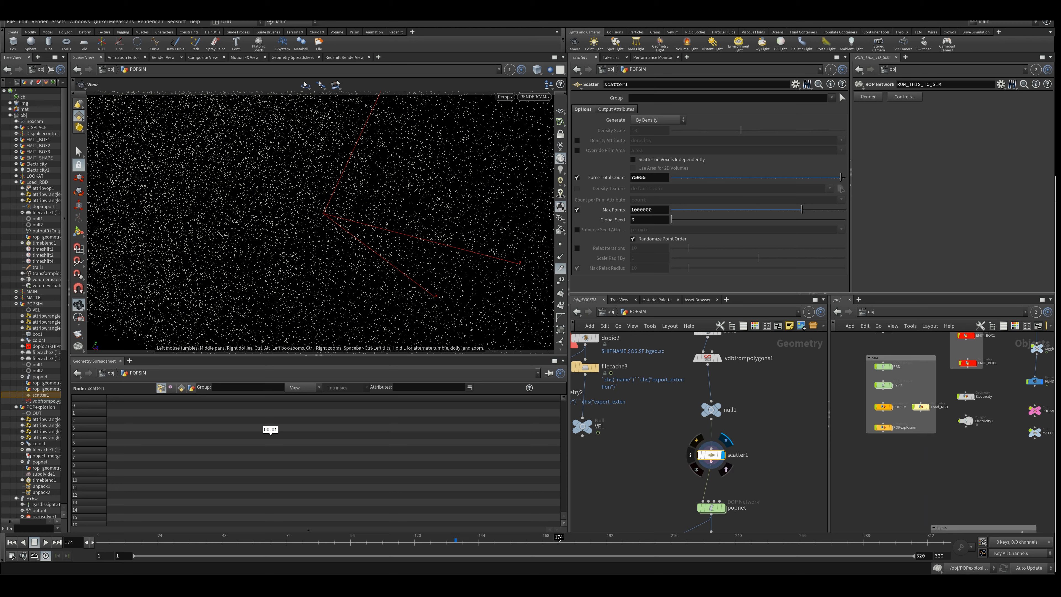
middle_click(711, 455)
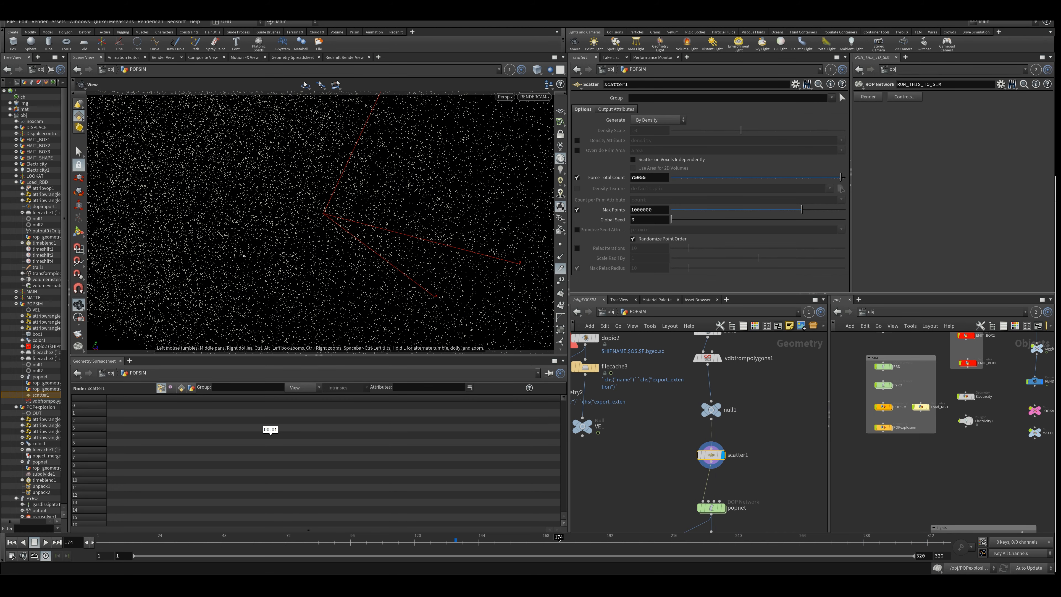
Inside popnet at the first frame, examine the Birth settings of source_first_input and the noise settings of popforce1.
click(714, 510)
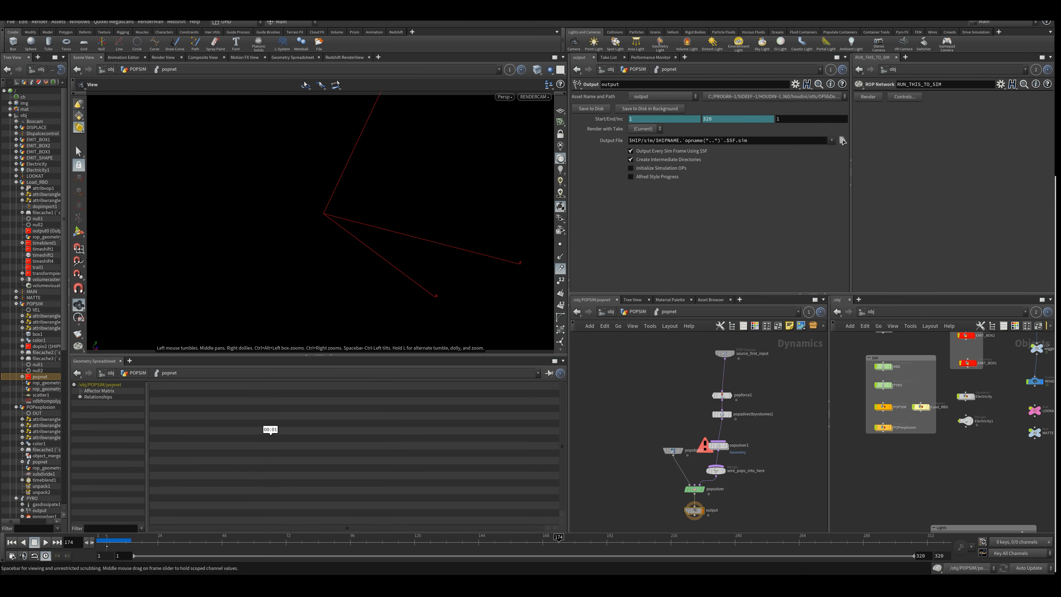
click(12, 542)
drag(697, 350, 743, 367)
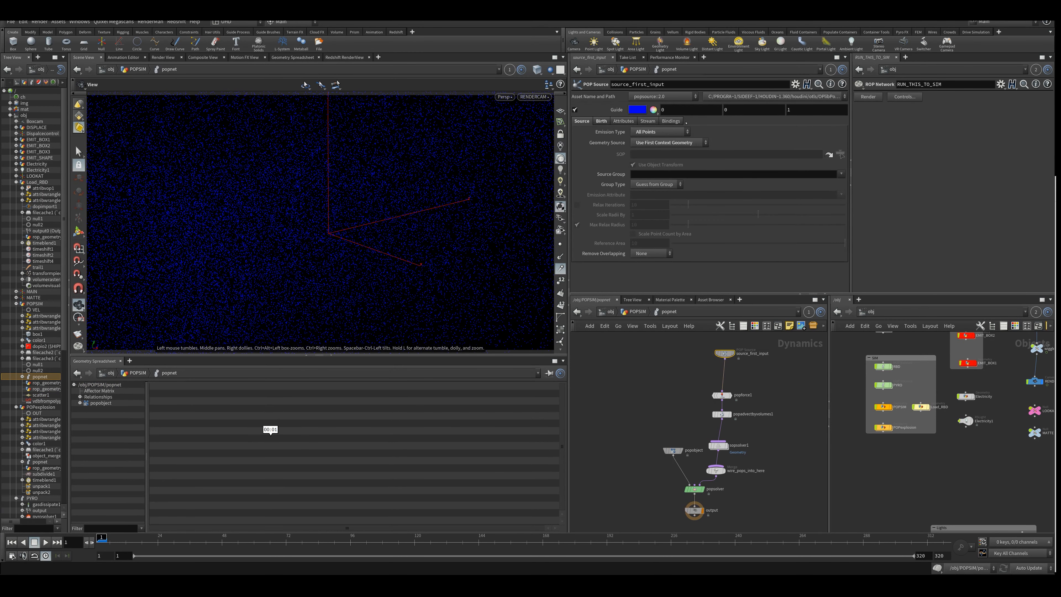
click(600, 122)
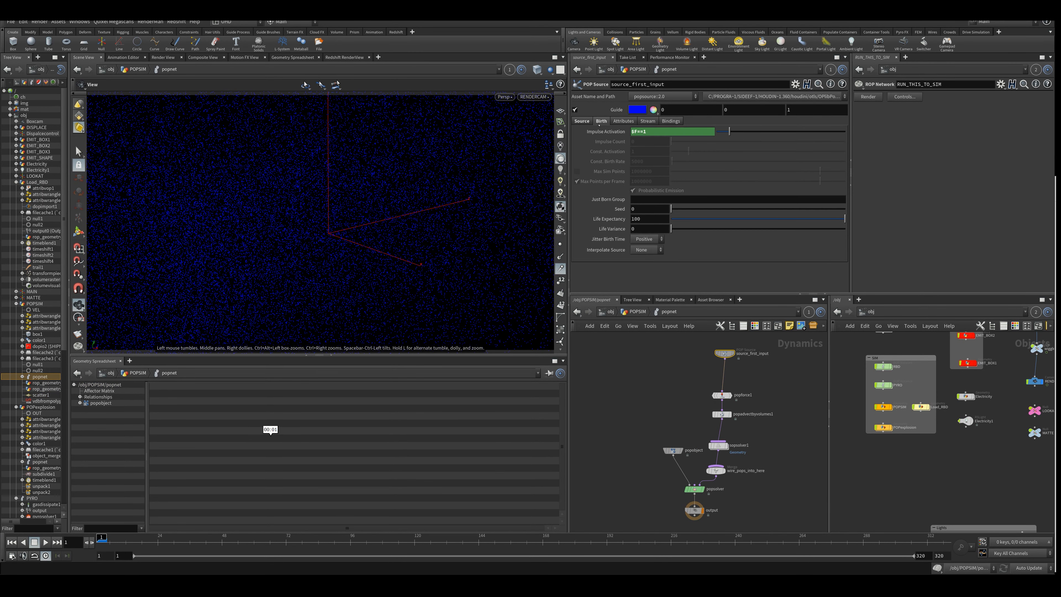
click(648, 131)
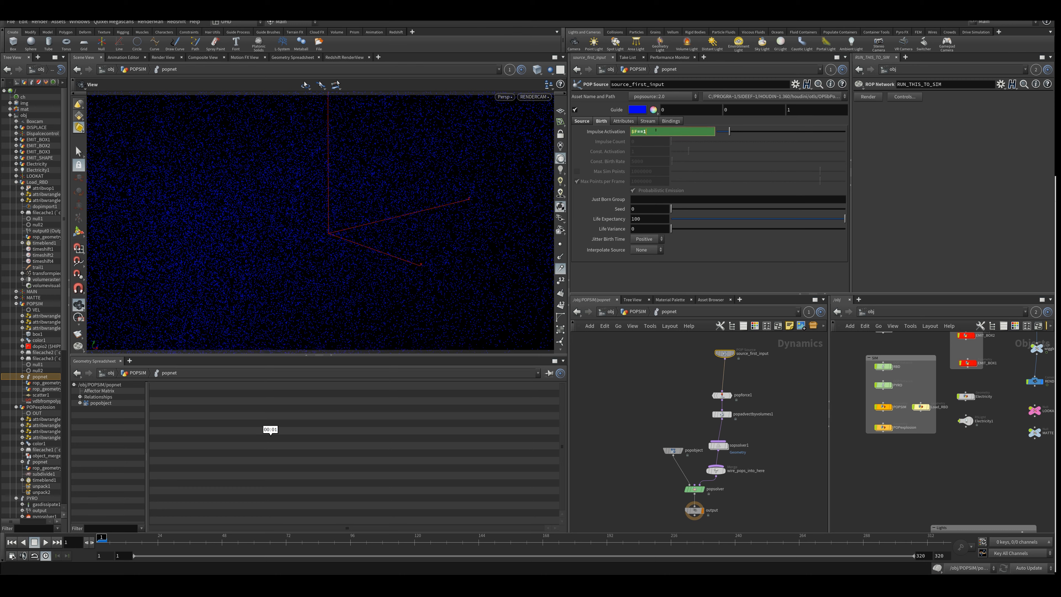
click(666, 137)
click(651, 132)
middle_drag(699, 389, 687, 395)
click(711, 401)
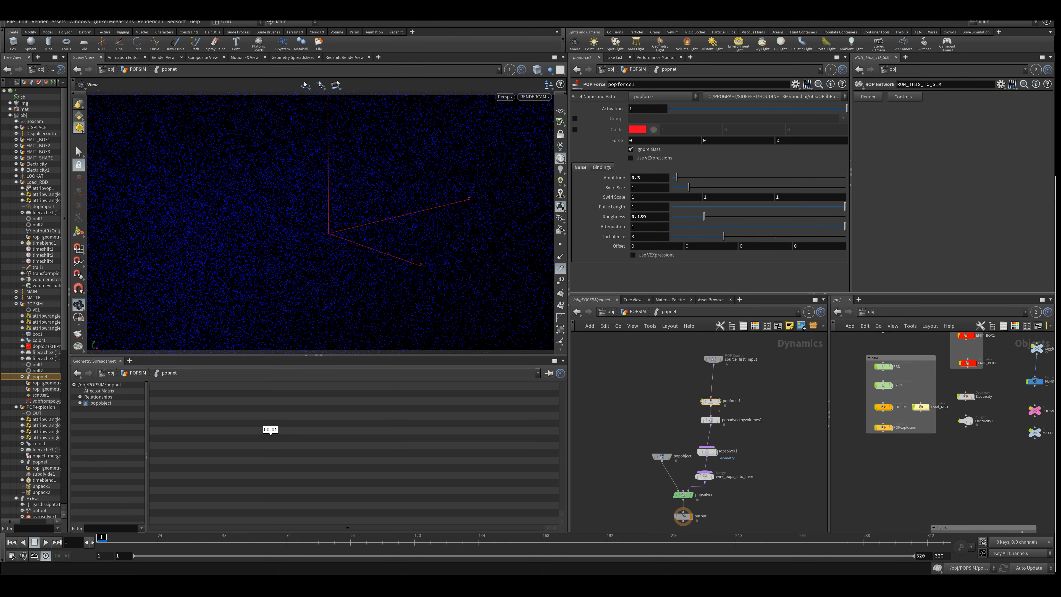
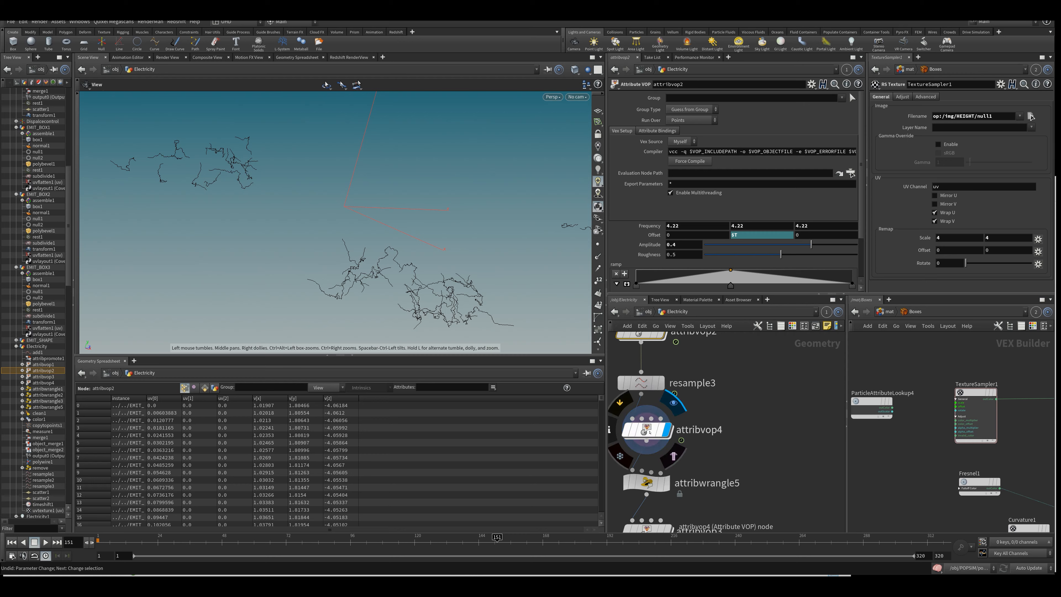
Examine the aaflownoise1 setup and its connections inside attribvop4, and return to the Electricity network.
click(657, 434)
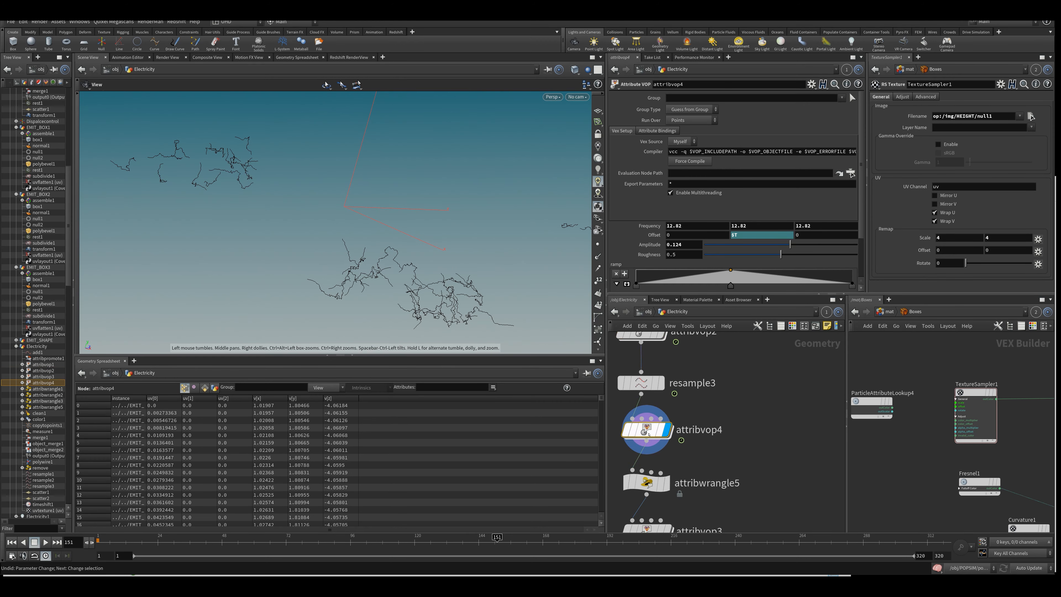
double_click(648, 437)
middle_drag(727, 492, 768, 489)
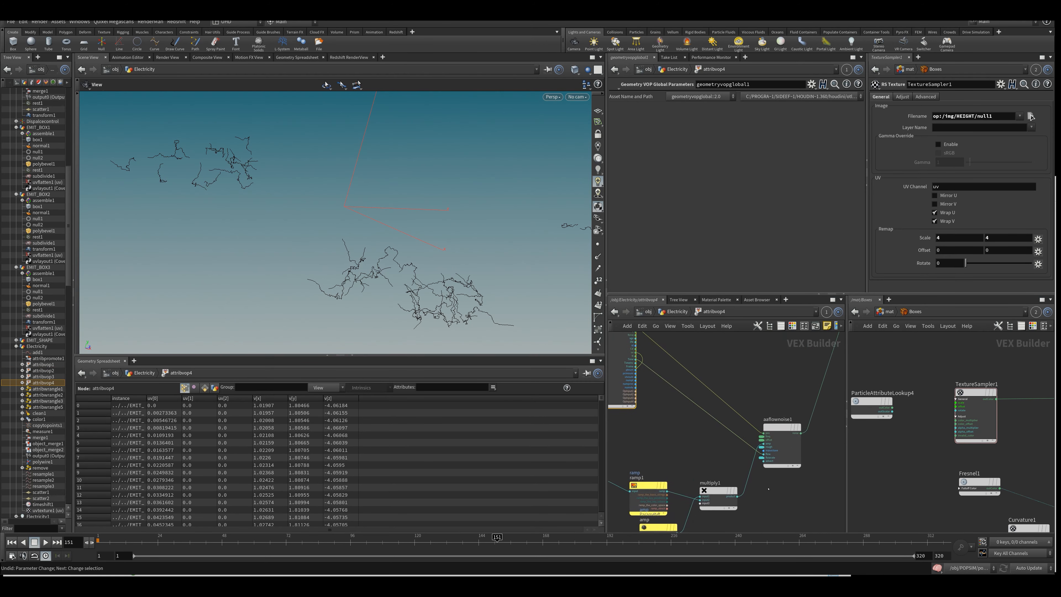
drag(783, 427, 812, 362)
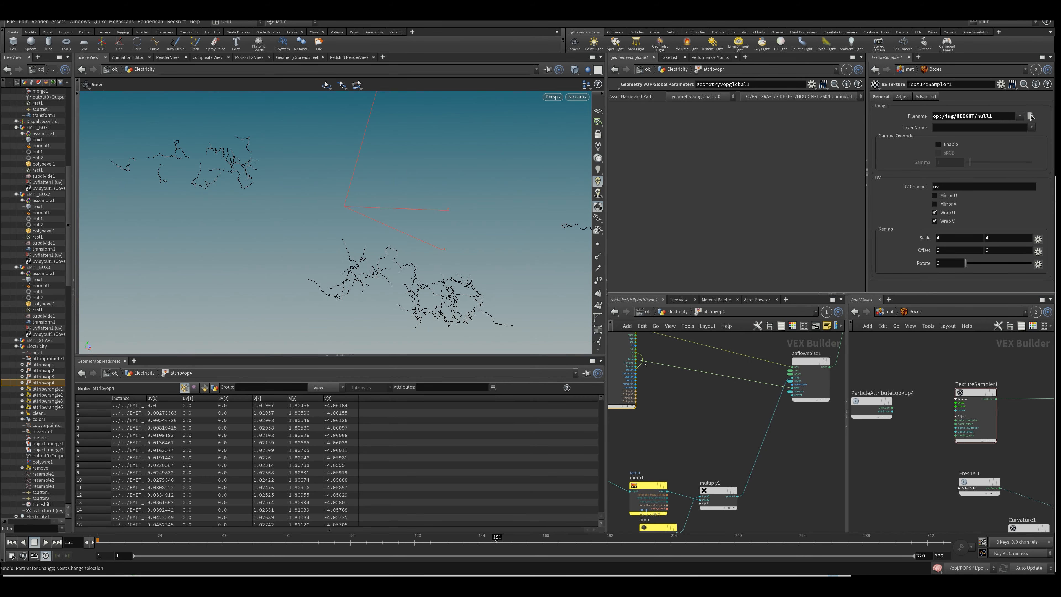
scroll(807, 356, up, 2)
click(807, 355)
middle_drag(807, 355, 827, 361)
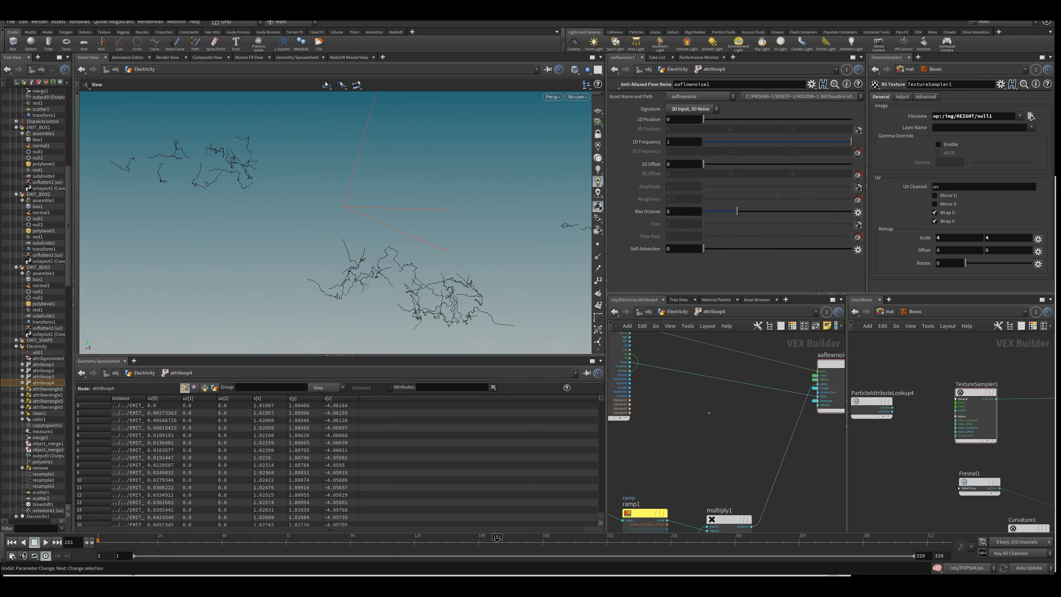
key(u)
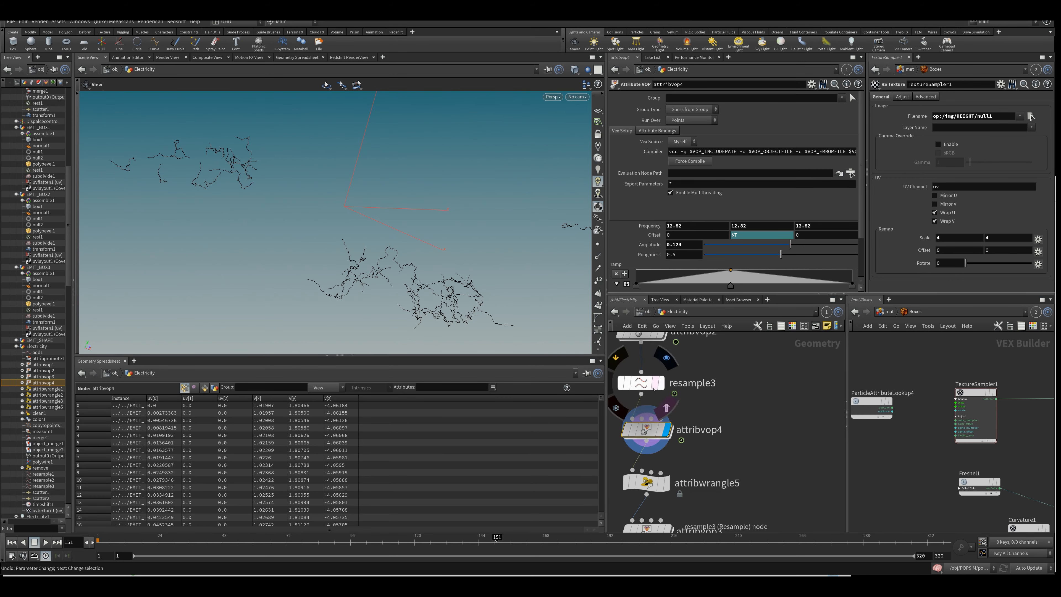
Insert a Time Shift node between resample3 and attribvop4 and delete its frame channel to hold it at frame 151.
key(Tab)
text(time)
key(Return)
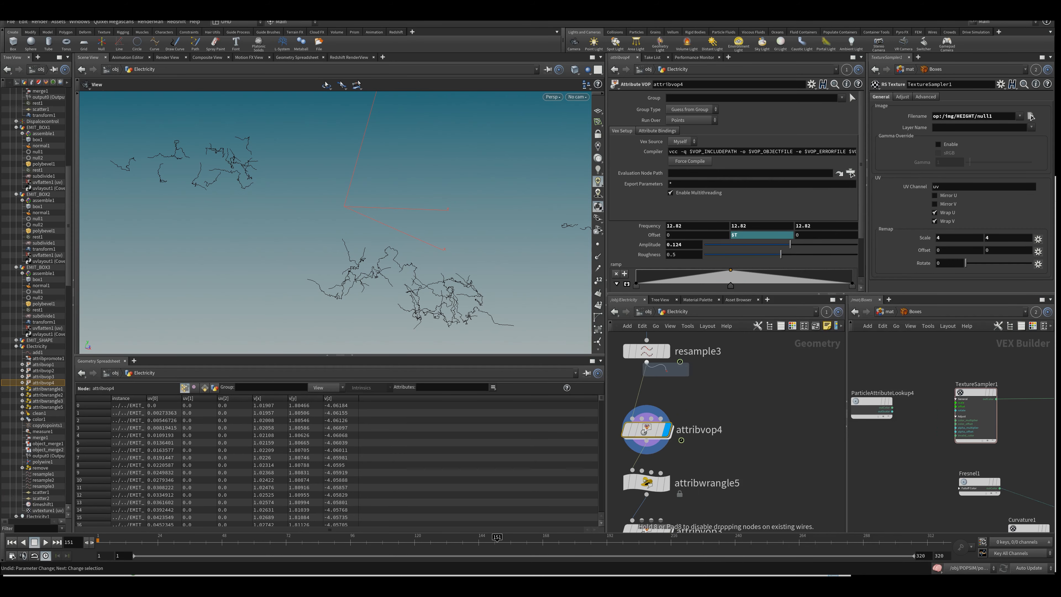
click(618, 395)
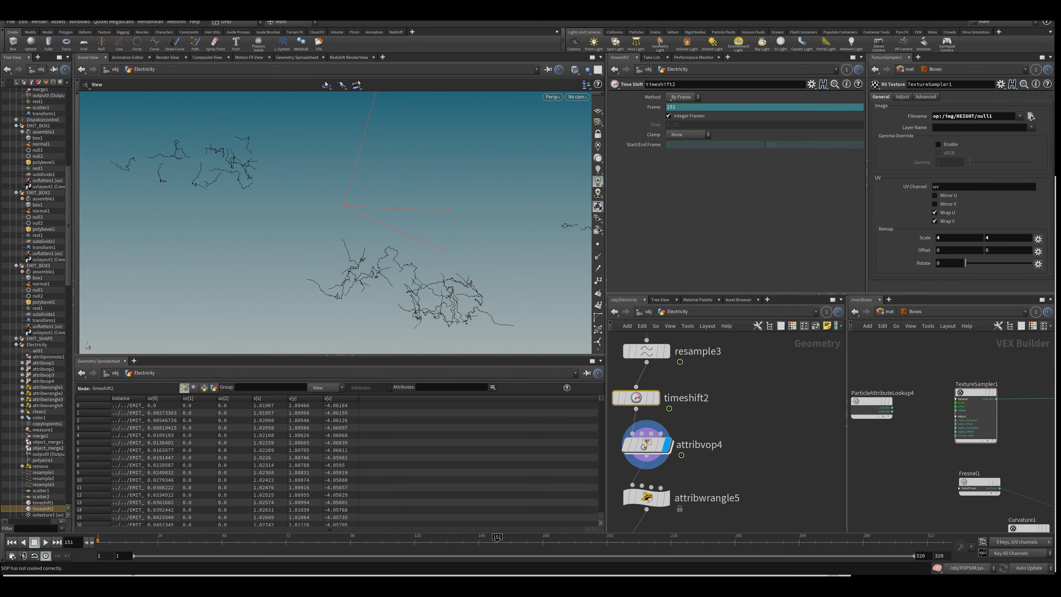
right_click(650, 107)
click(670, 205)
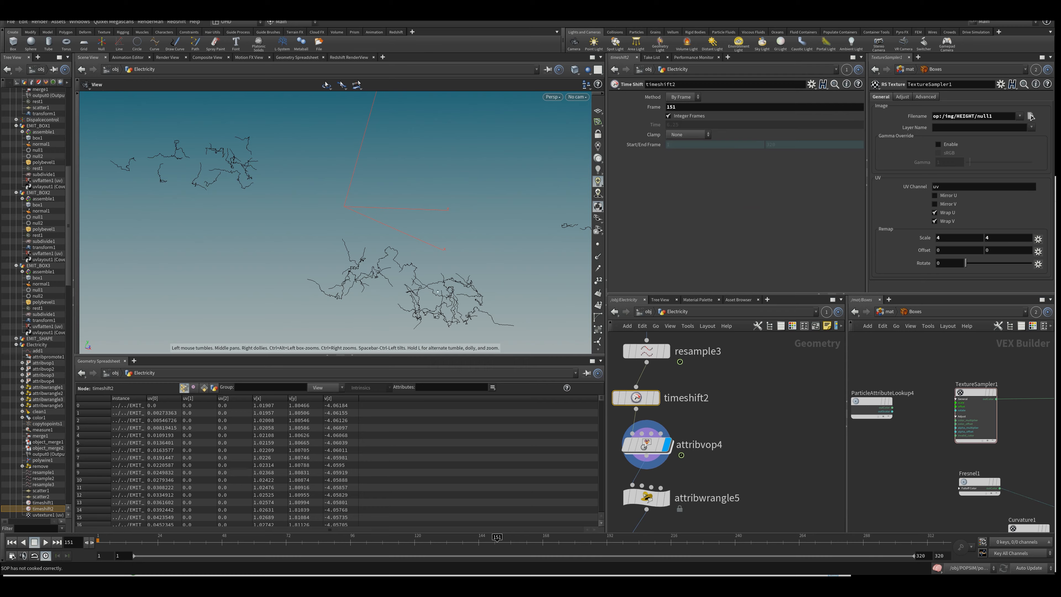
With the animation playing, try Flow Rate values of 0 and 0.595 on attribvop4.
scroll(388, 270, up, 5)
key(Up)
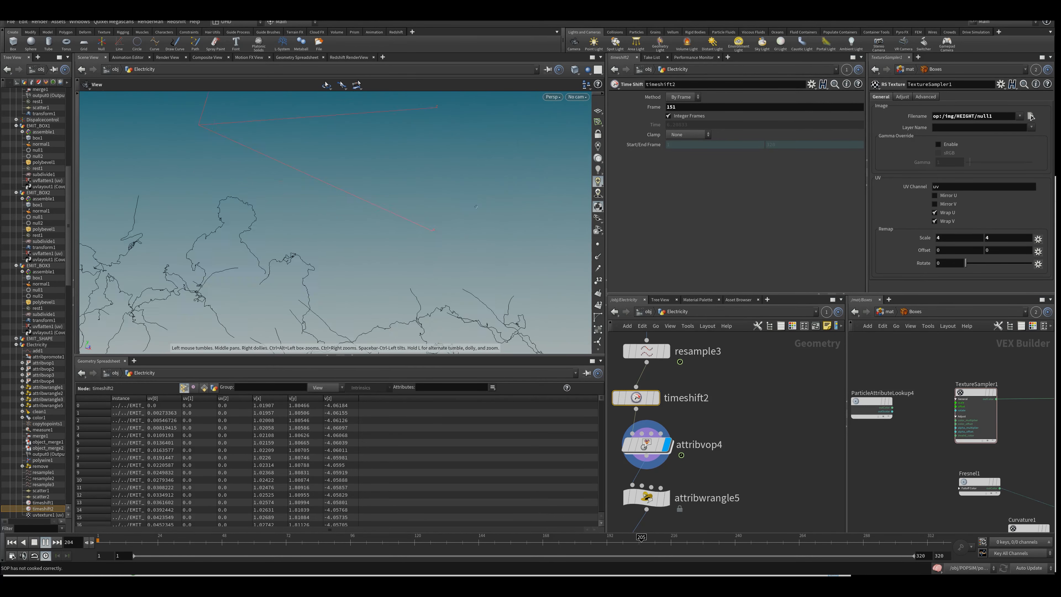
click(646, 445)
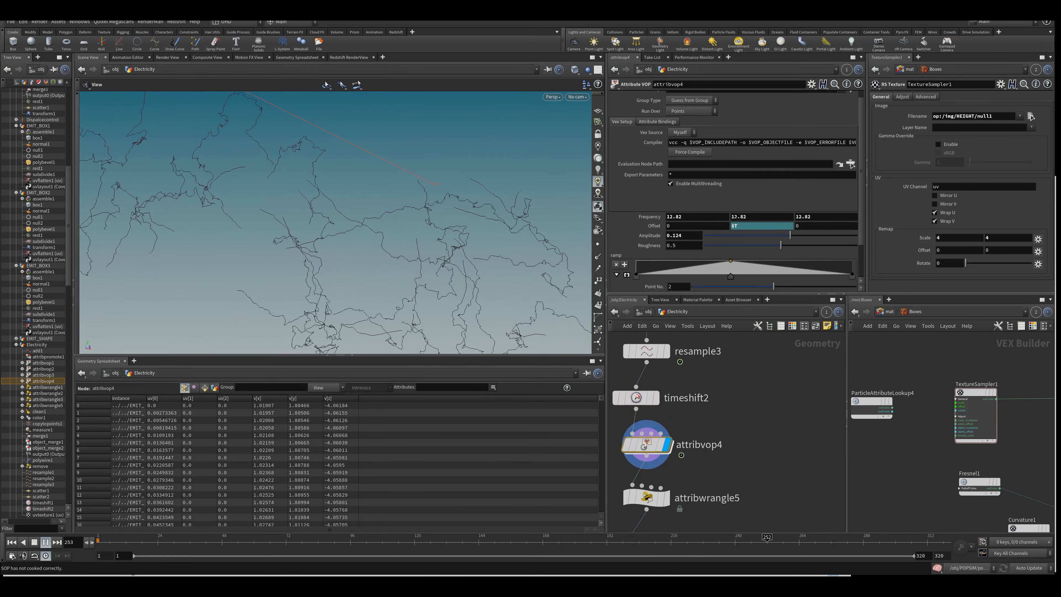
scroll(780, 289, down, 1)
drag(781, 285, 707, 286)
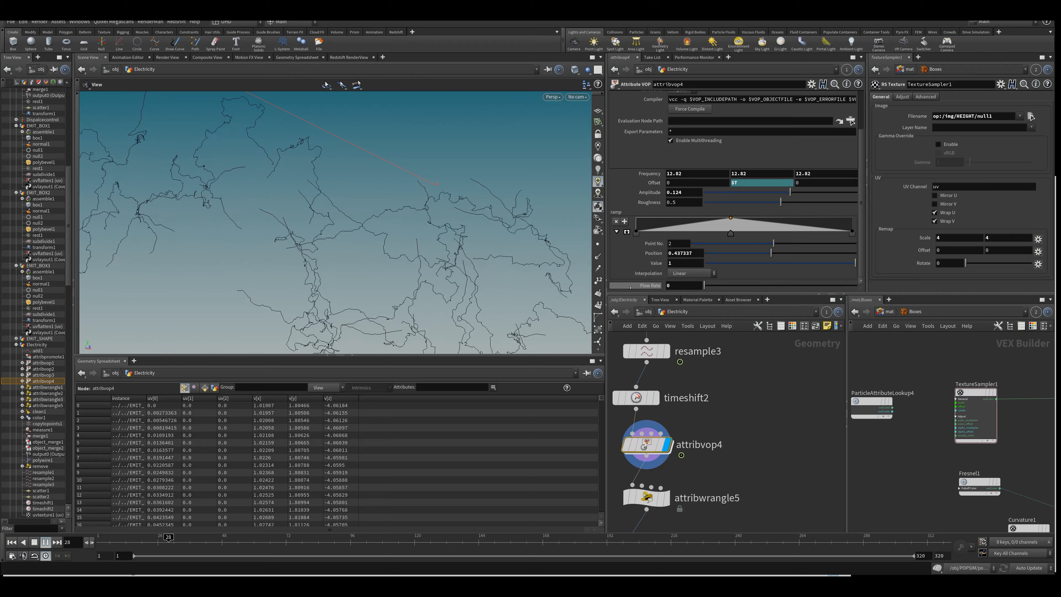
key(ctrl+z)
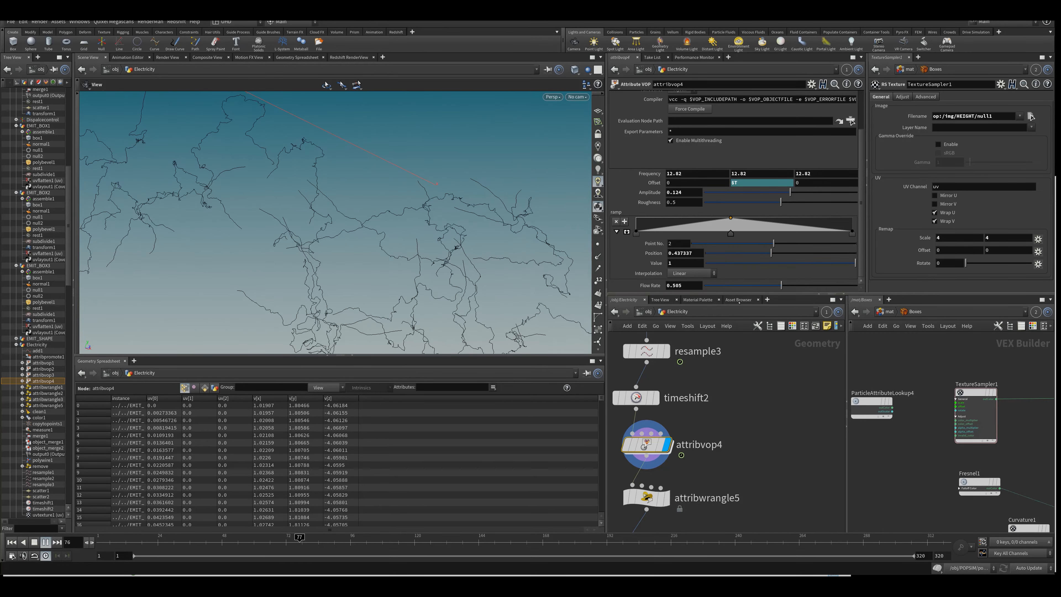
Delete the Time Shift node between resample3 and attribvop4 and stop the playback.
scroll(752, 410, down, 3)
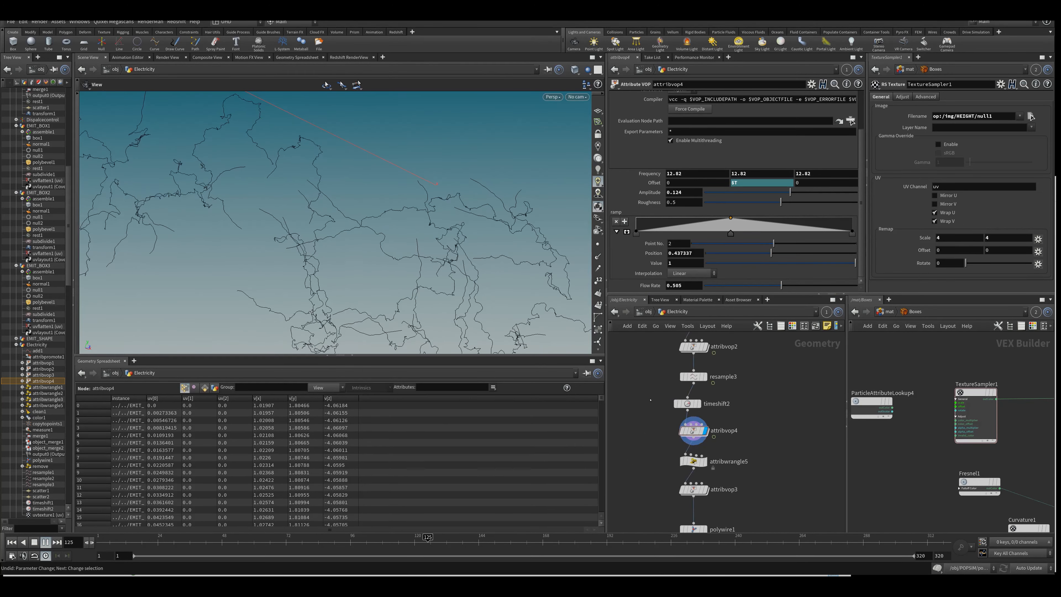
click(687, 404)
key(Delete)
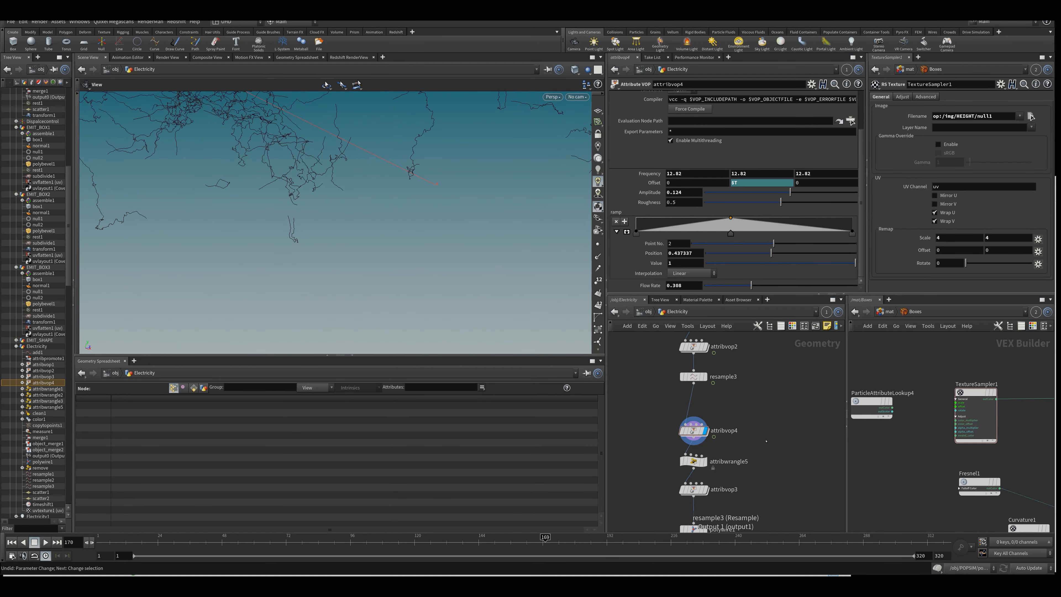
key(Up)
Inside attribvop3, examine how the width bind and multiply nodes are wired, and return to the Electricity network.
double_click(696, 490)
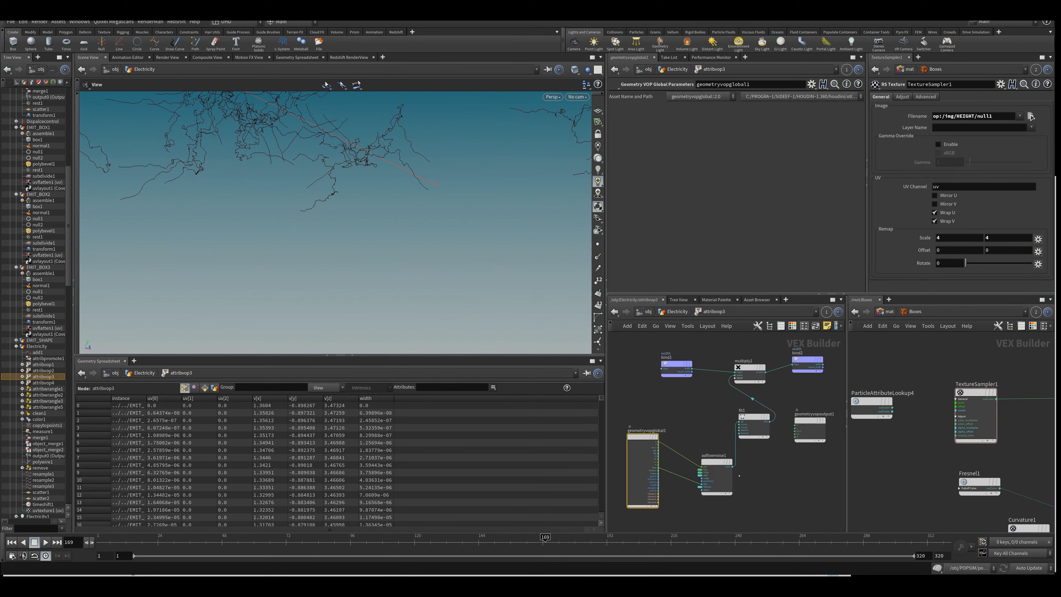
click(696, 377)
middle_drag(696, 409, 674, 412)
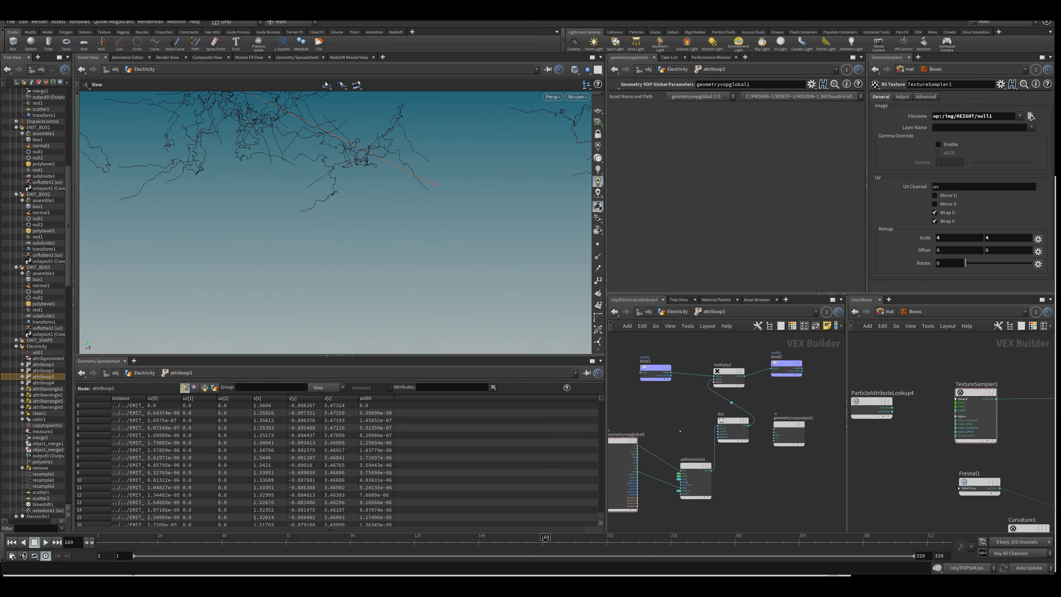
drag(618, 338, 668, 389)
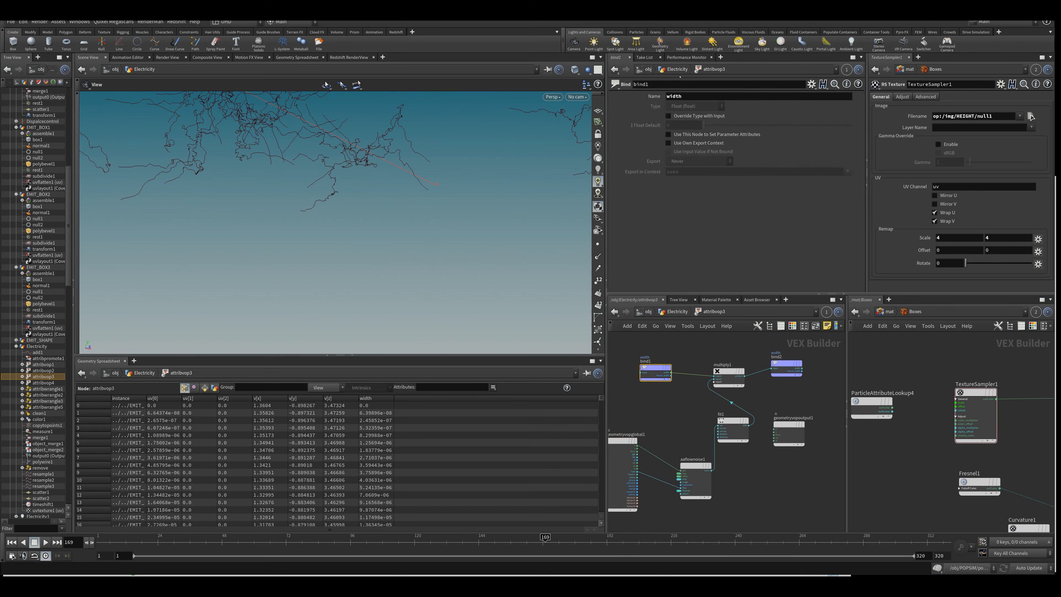
drag(695, 355, 745, 389)
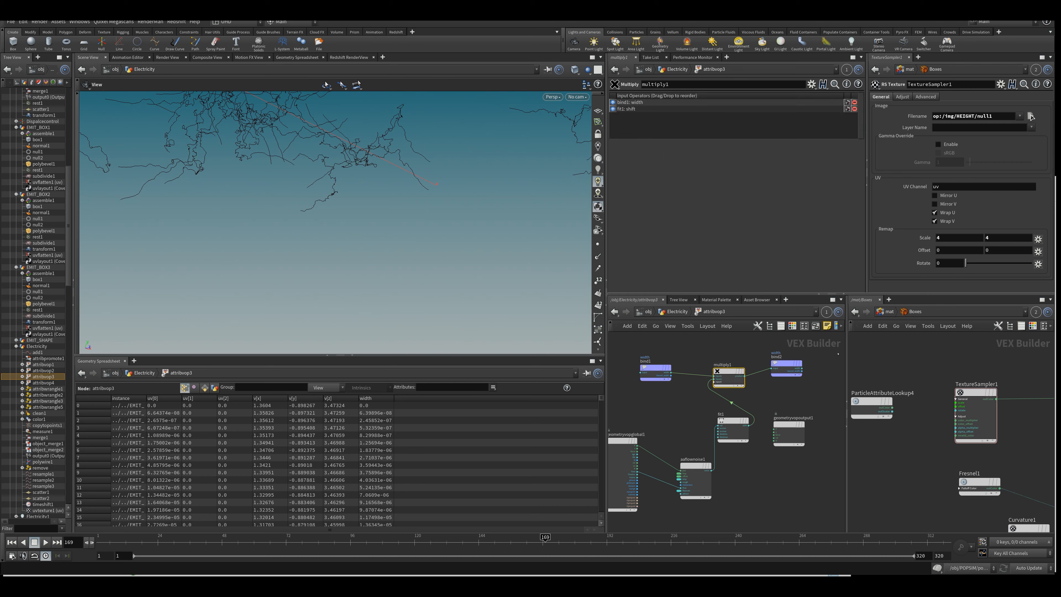
key(u)
Examine the VEX code on attribwrangle5 that sets the width from uv.x, and inspect the electricity curves in the viewport.
click(694, 461)
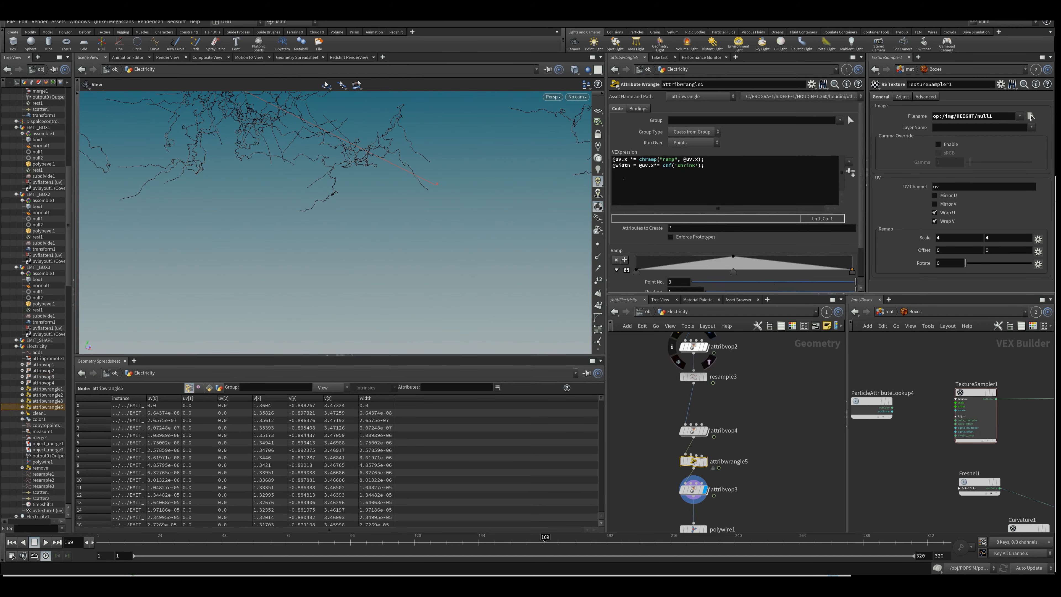
drag(624, 167, 685, 174)
click(685, 180)
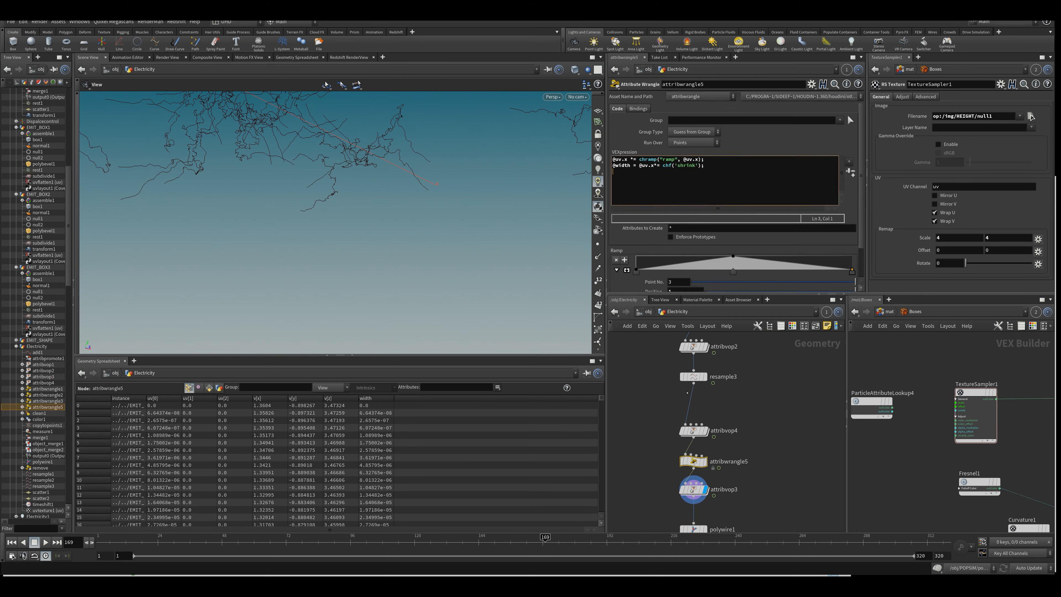
drag(361, 162, 398, 257)
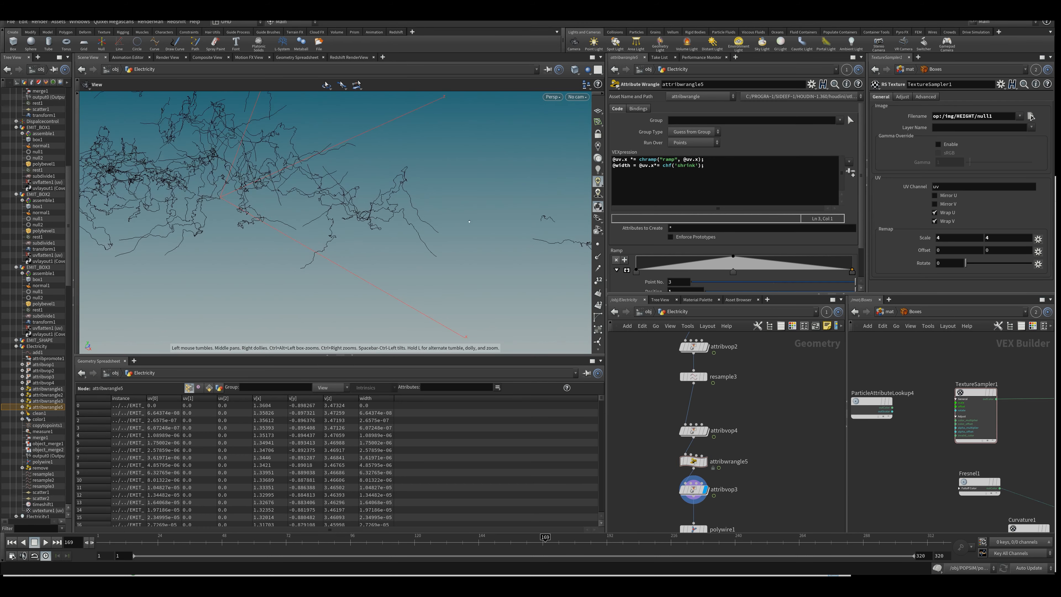
middle_drag(706, 517, 703, 486)
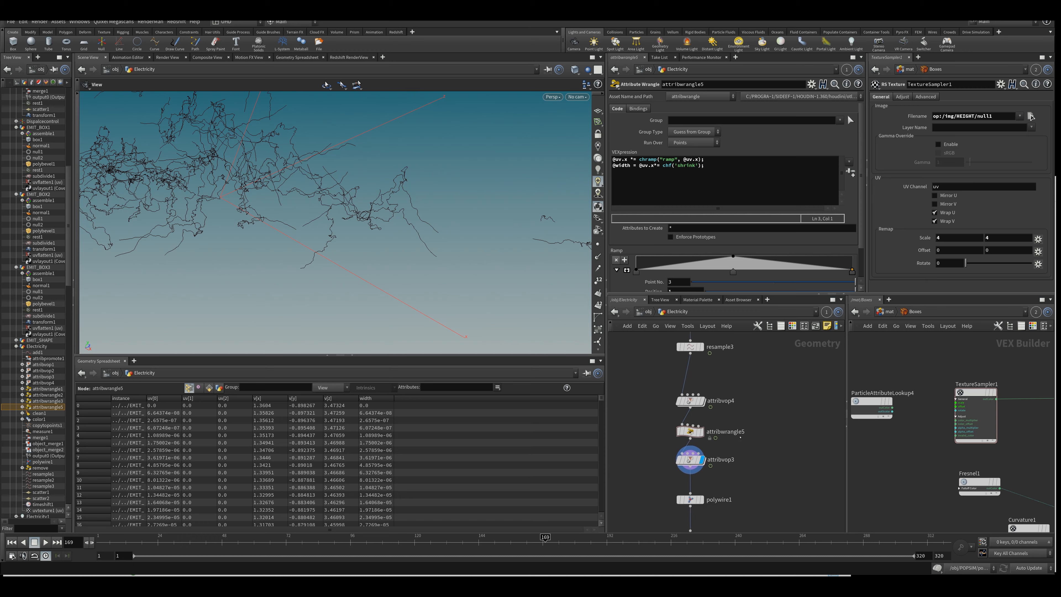
Check the node wiring inside attribvop3, return to the Electricity network, and inspect the polywire1 result from another angle.
click(695, 461)
double_click(695, 460)
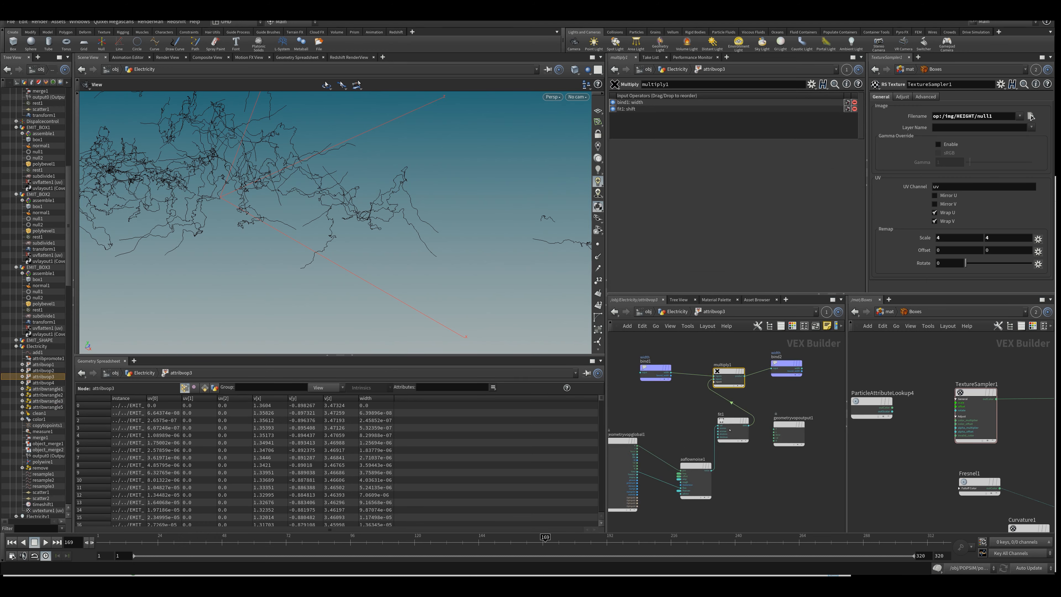
key(u)
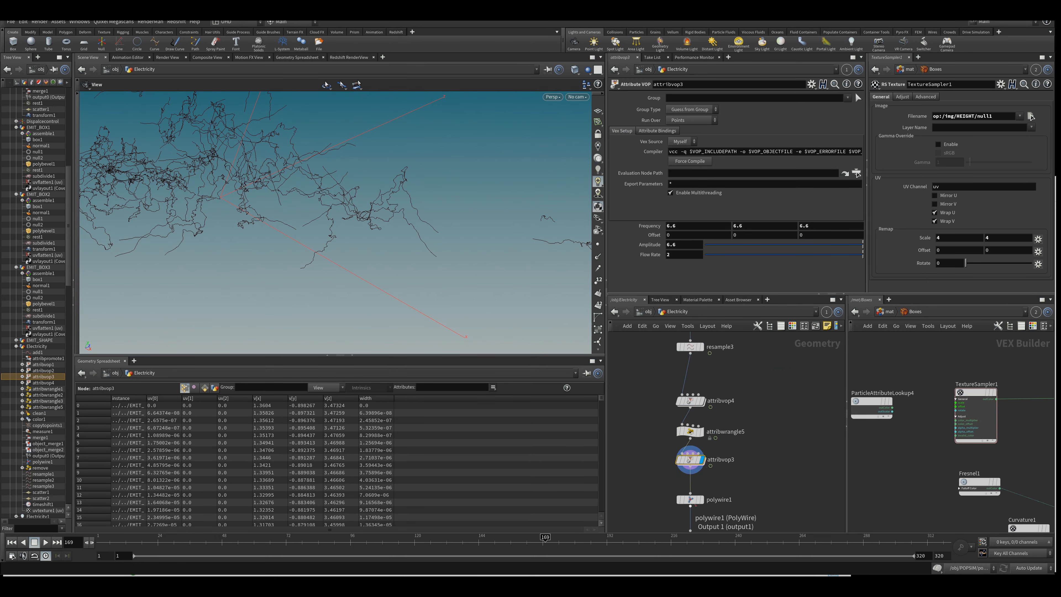
drag(505, 208, 389, 198)
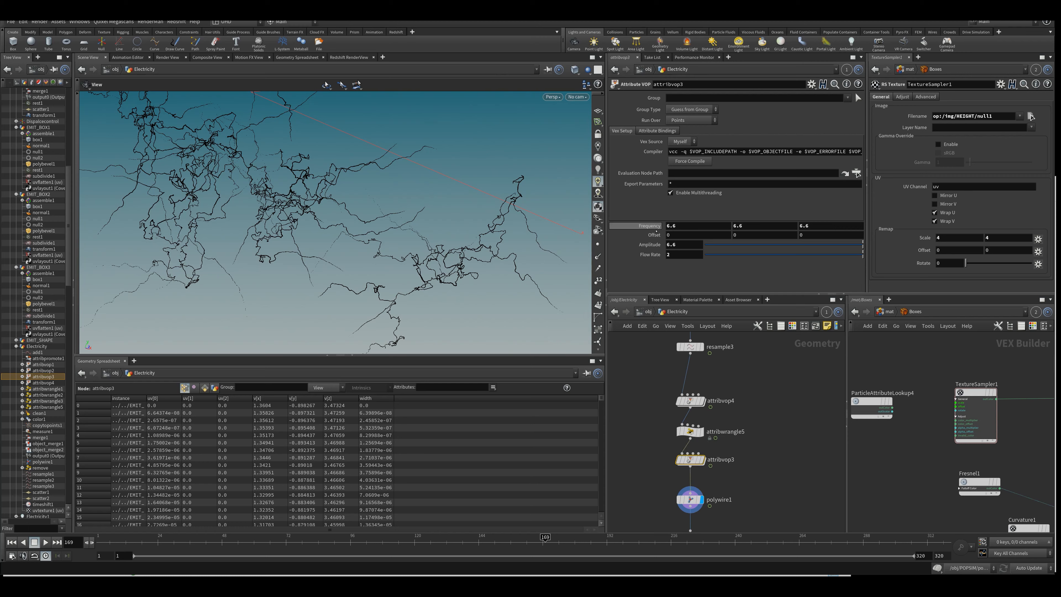
On attribvop3, try a different Amplitude and a Destination Min of 0 on its fit1 node, undoing each change.
middle_drag(683, 244, 736, 245)
key(ctrl+z)
double_click(694, 460)
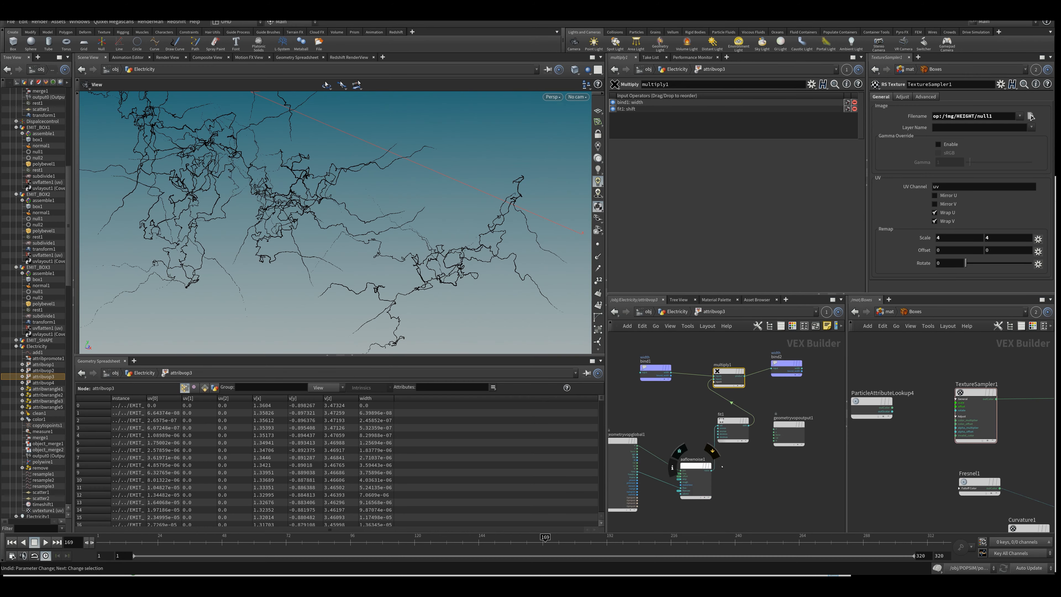
click(733, 421)
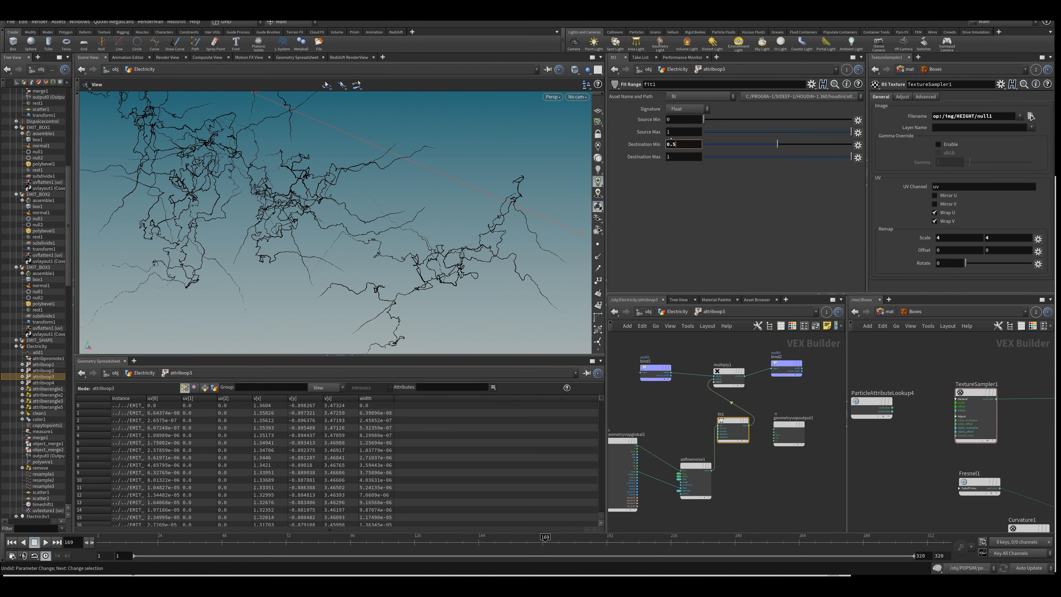
key(BackSpace)
key(BackSpace)
key(Return)
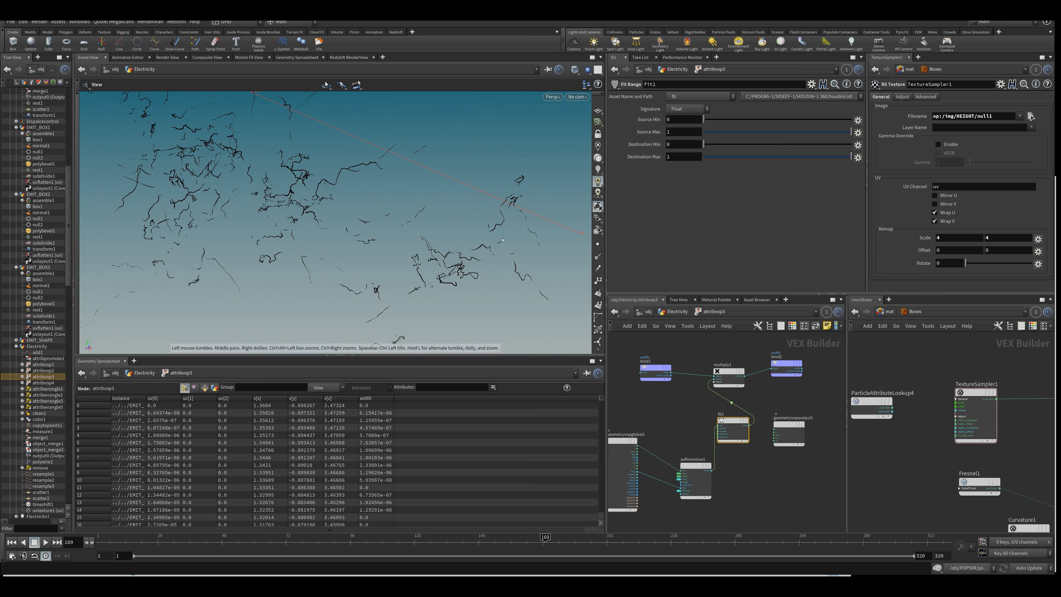
key(ctrl+z)
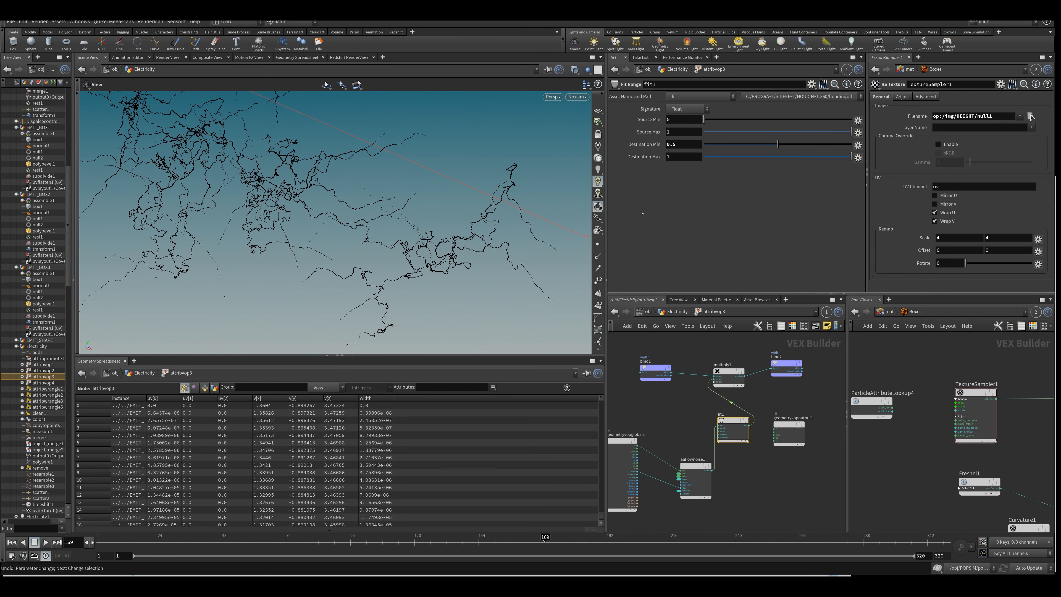
key(u)
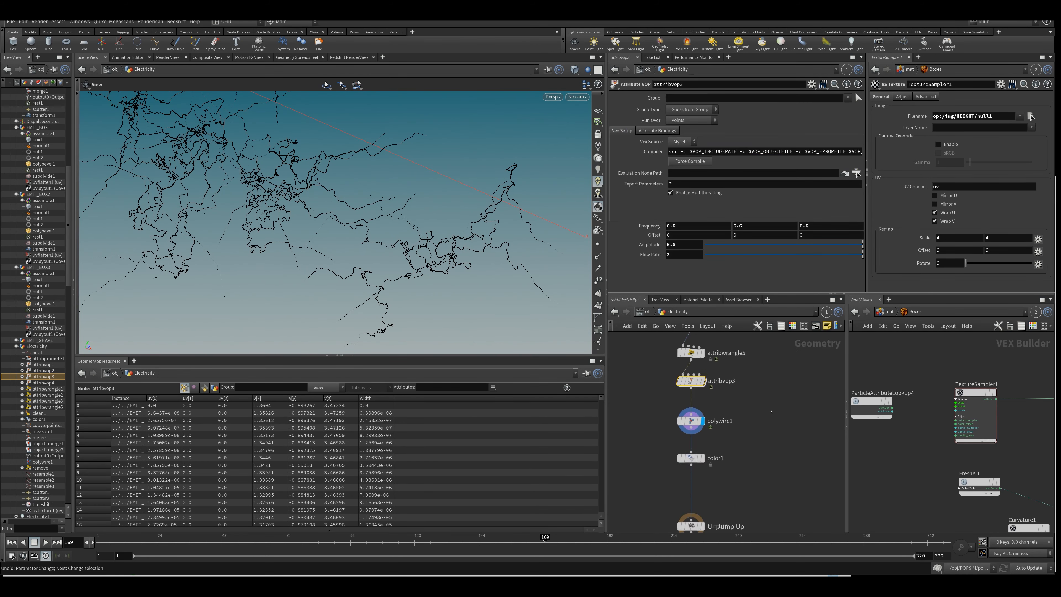
Check the color1 node's settings, set the display to output0, and return to the object level.
click(702, 458)
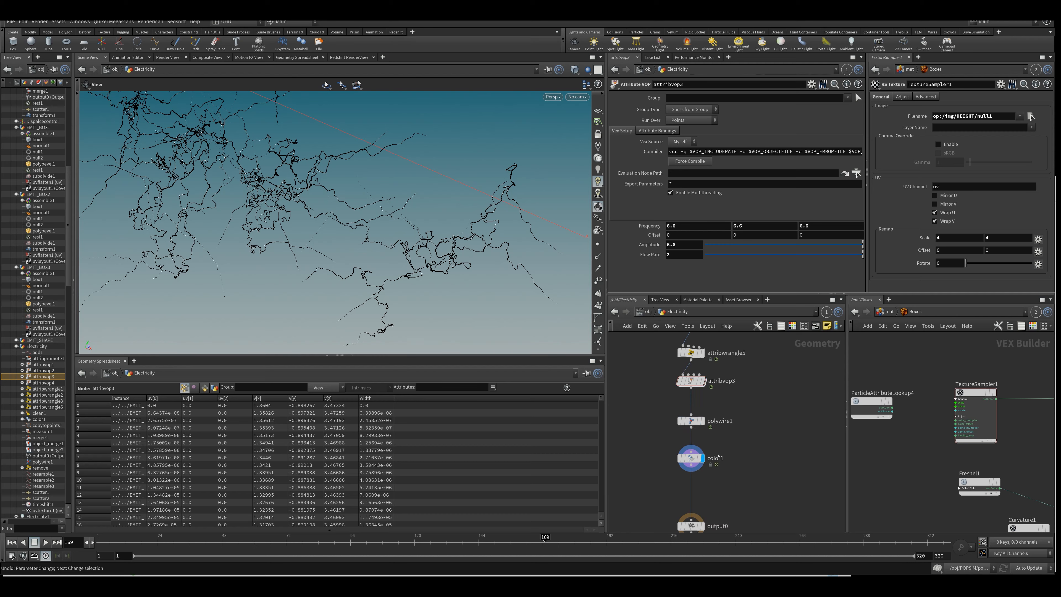
middle_drag(705, 465, 694, 409)
click(680, 404)
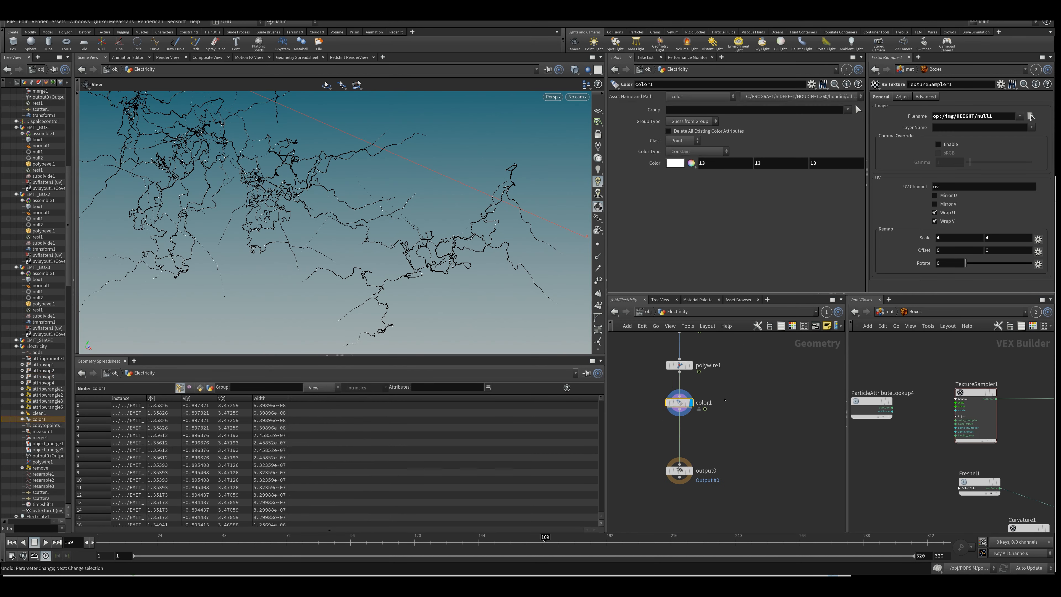
click(691, 471)
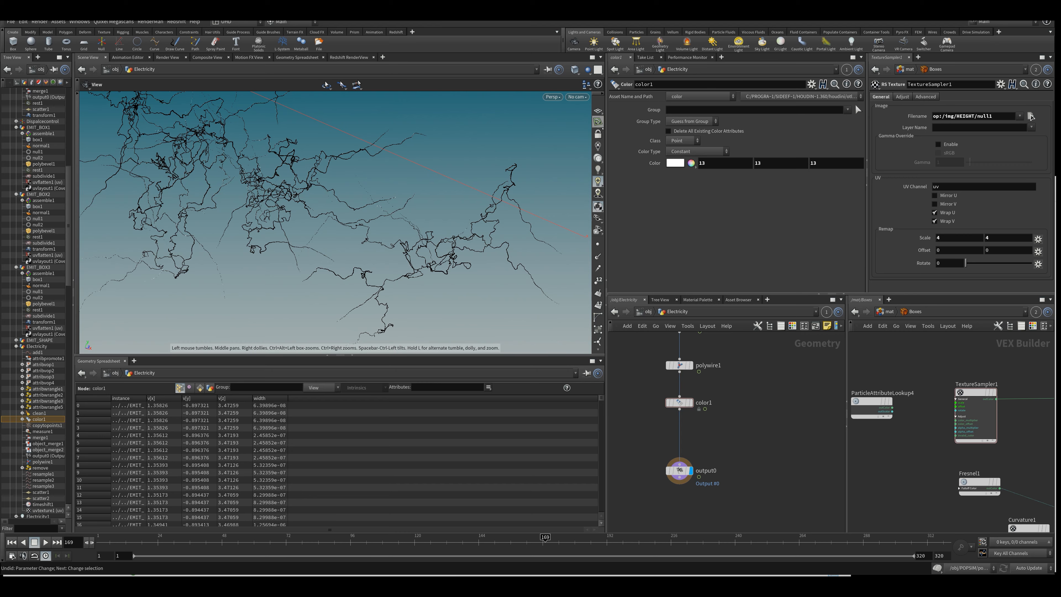
key(u)
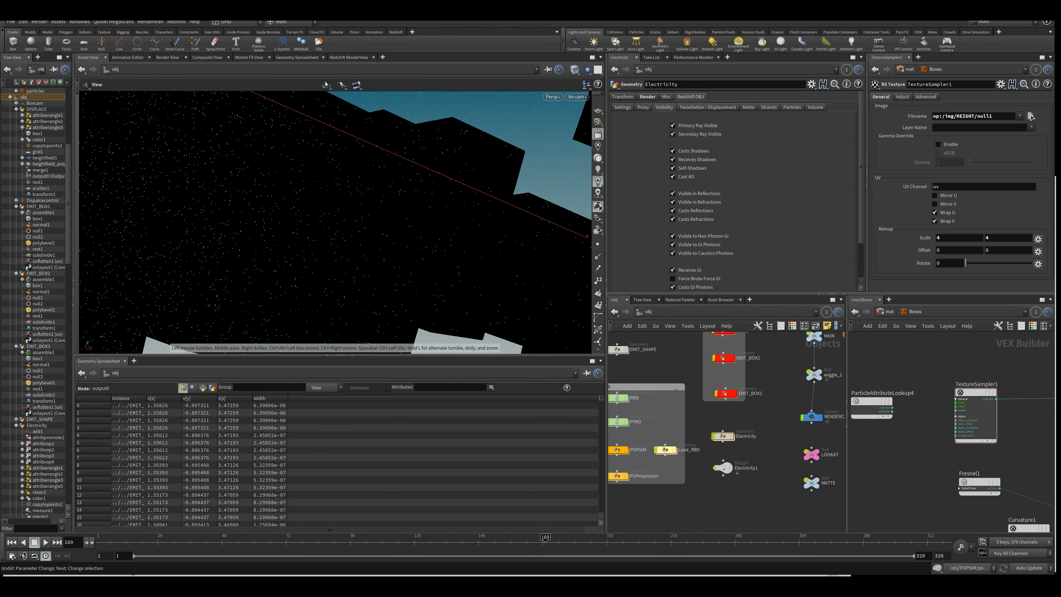
Look through the RENDERCAM camera in the viewport.
click(706, 421)
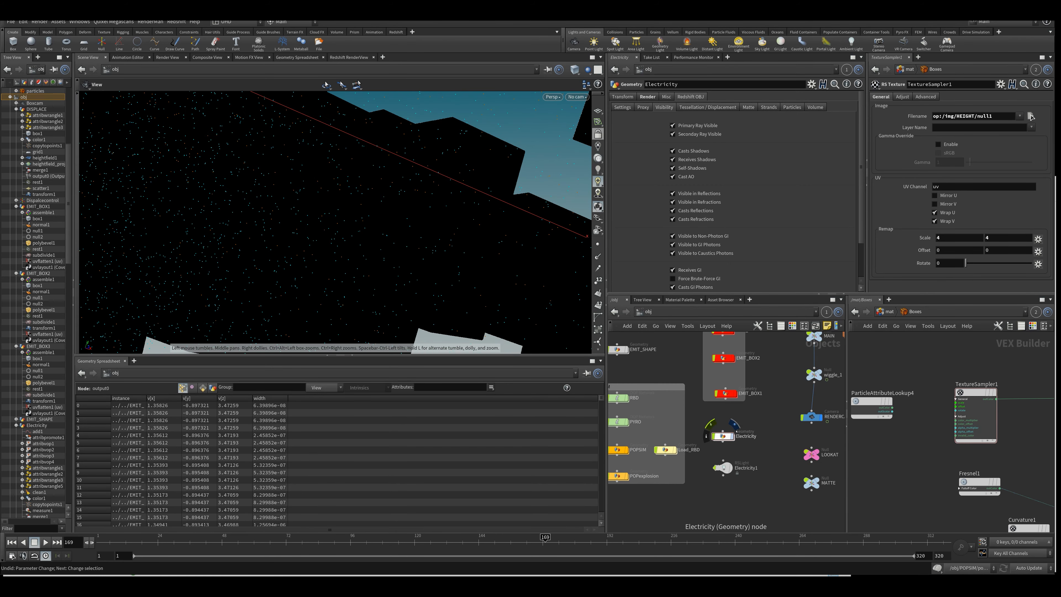
click(723, 431)
key(Escape)
click(576, 97)
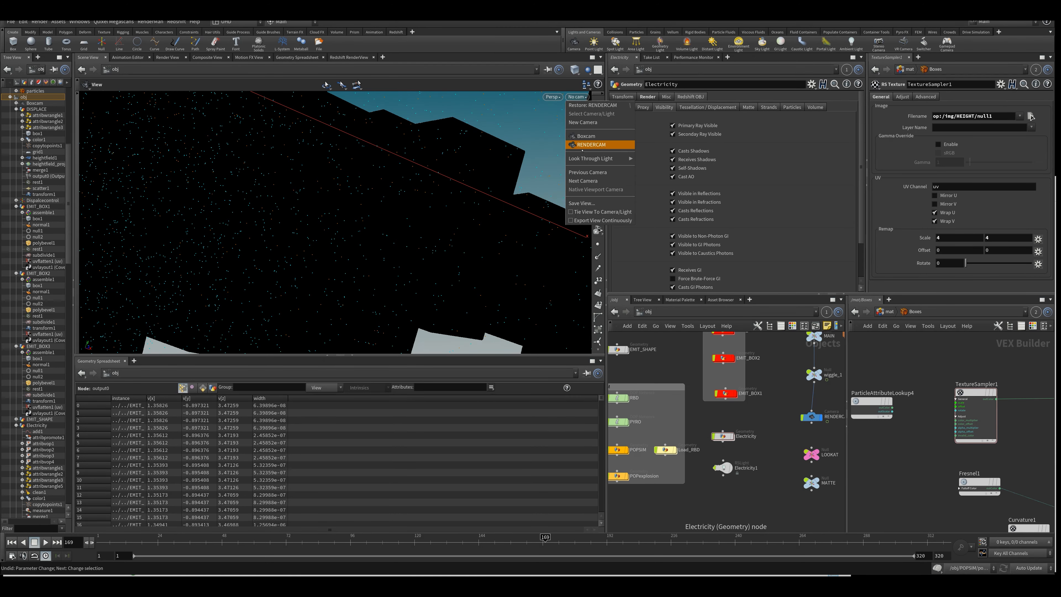
click(591, 145)
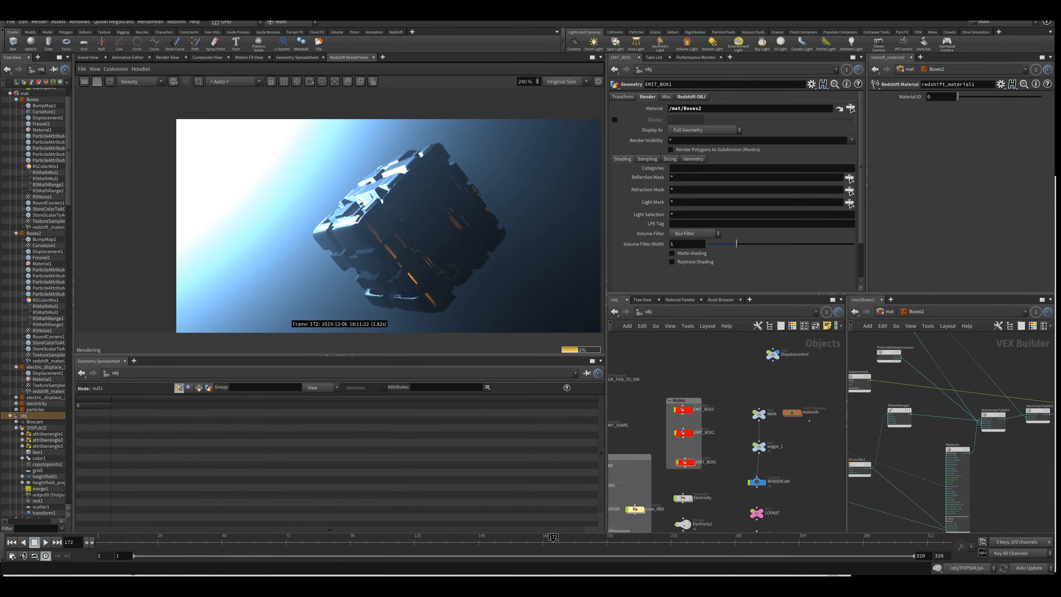
Give the network editors more width and show the parameters of Material1 in the Boxes2 shader.
middle_drag(809, 421, 783, 384)
middle_drag(902, 427, 938, 423)
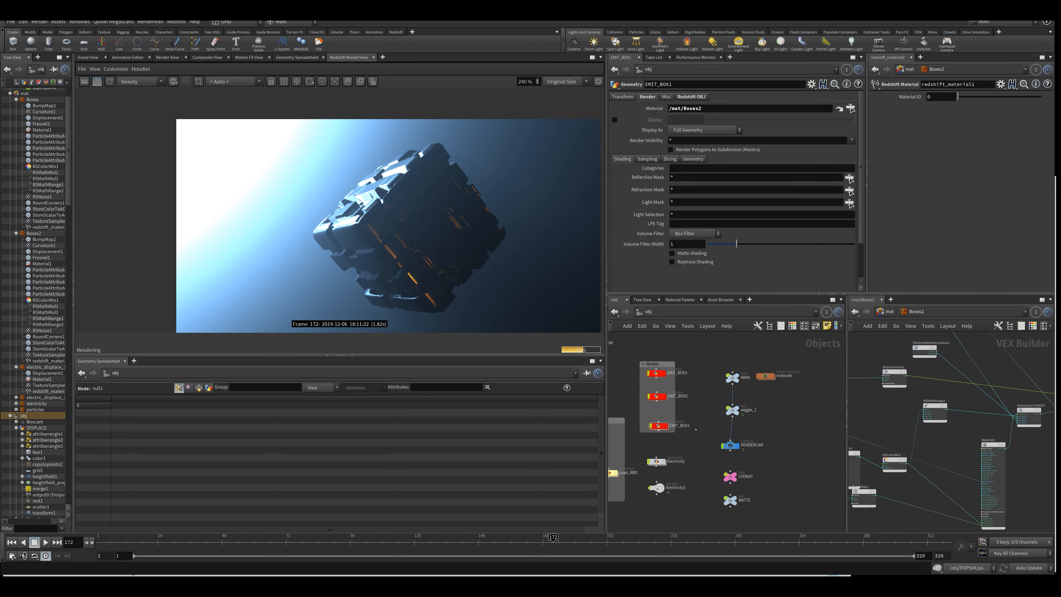
drag(605, 391, 360, 392)
middle_drag(827, 416, 880, 385)
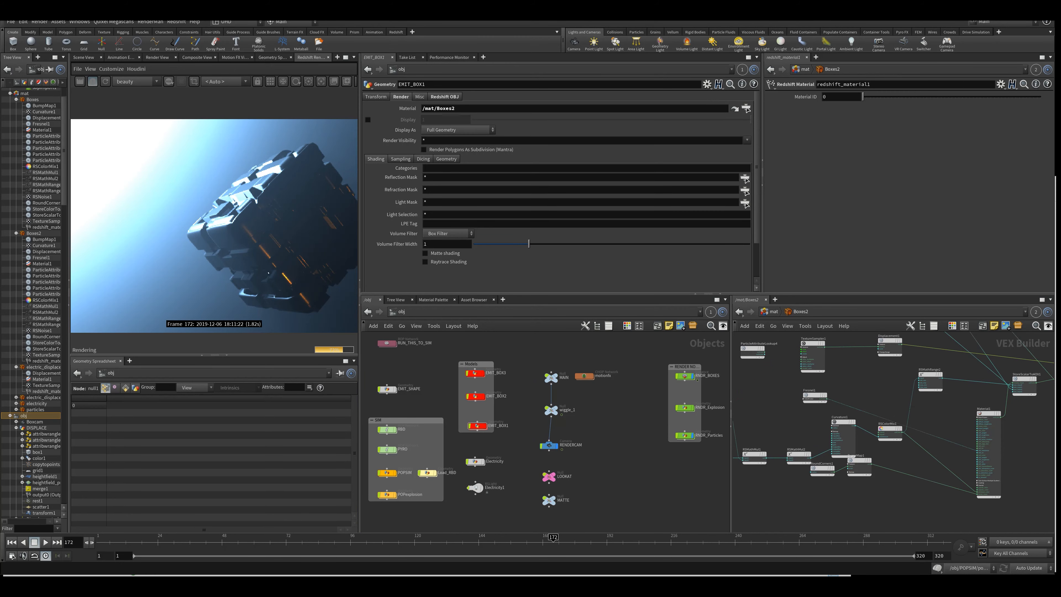
middle_drag(822, 465, 835, 466)
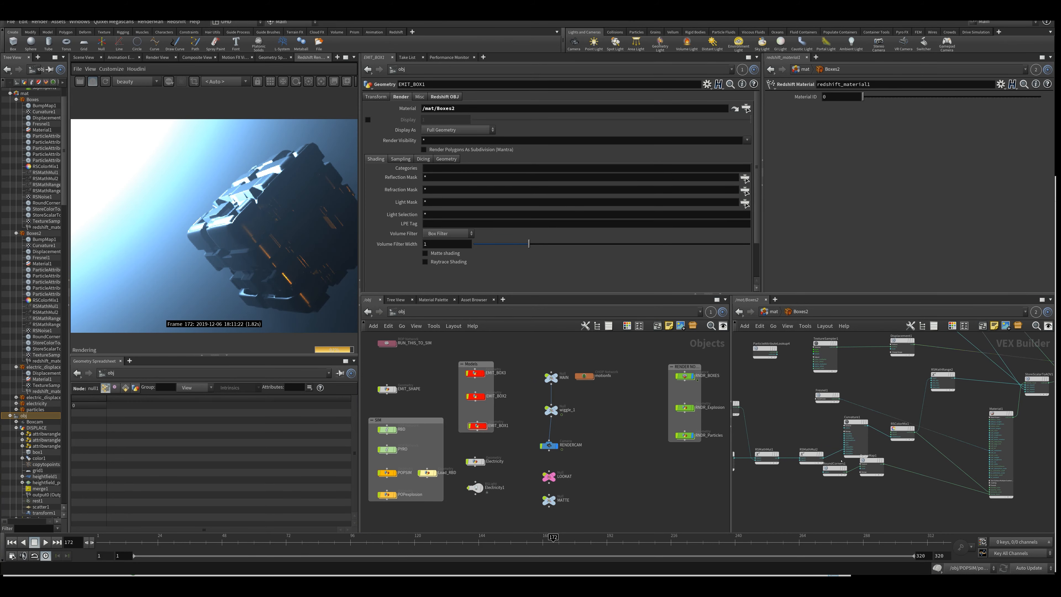
click(1001, 415)
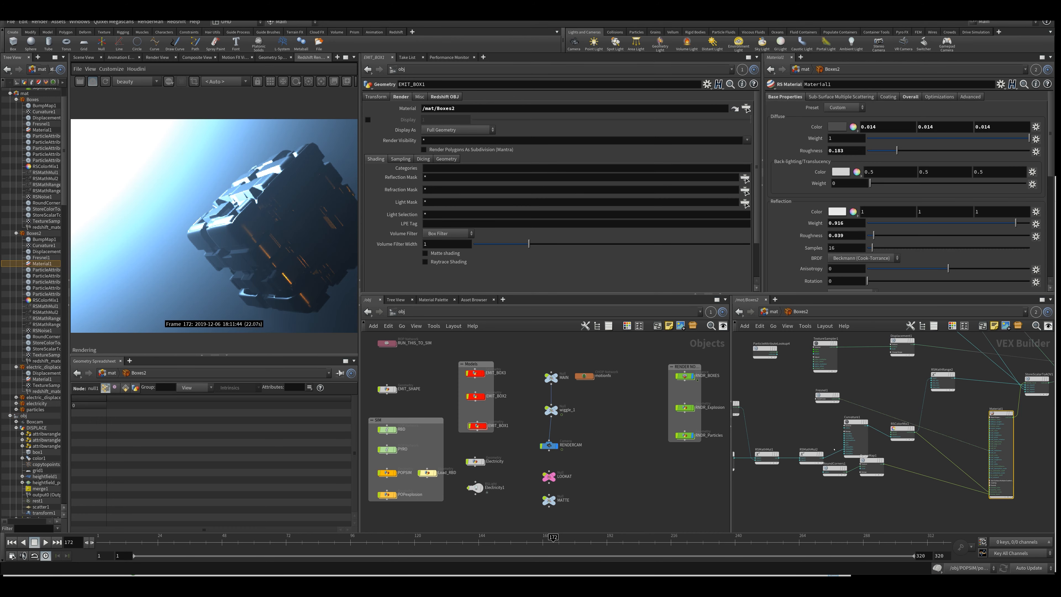
Examine the nodes around Curvature1 in the Boxes2 shader and maximize its network editor.
scroll(912, 427, up, 2)
scroll(915, 434, up, 2)
middle_drag(773, 408, 707, 469)
middle_drag(925, 430, 946, 390)
scroll(915, 467, down, 1)
scroll(915, 467, up, 1)
scroll(915, 466, down, 1)
scroll(916, 467, up, 2)
scroll(890, 461, up, 1)
middle_drag(811, 478, 931, 451)
scroll(932, 452, down, 2)
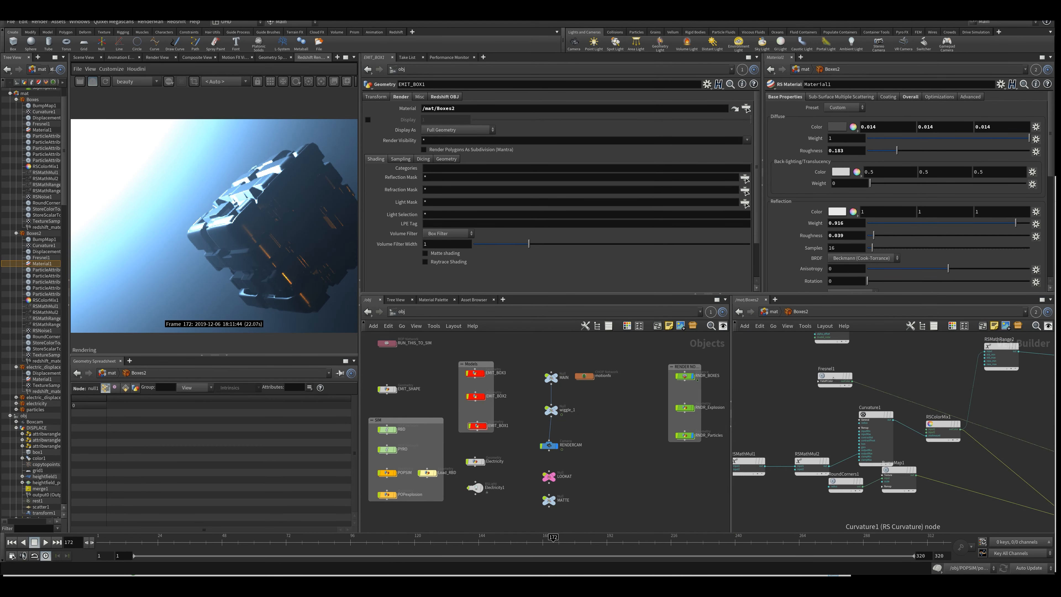
key(ctrl+b)
scroll(253, 327, up, 5)
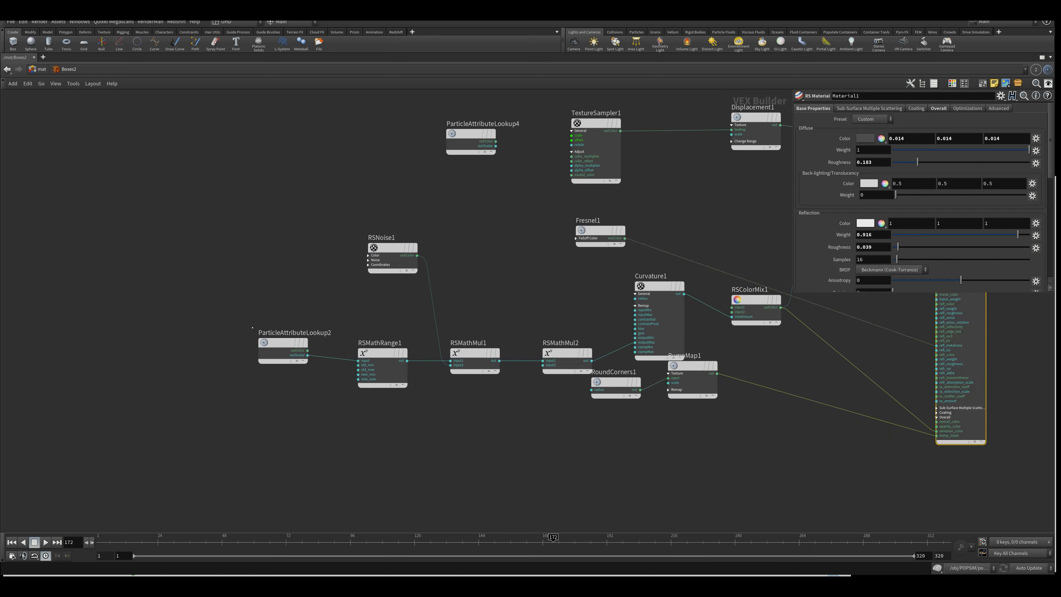
Check the Attribute Name on ParticleAttributeLookup2 and inspect the Fresnel1 node in the Boxes2 shader.
drag(252, 328, 313, 366)
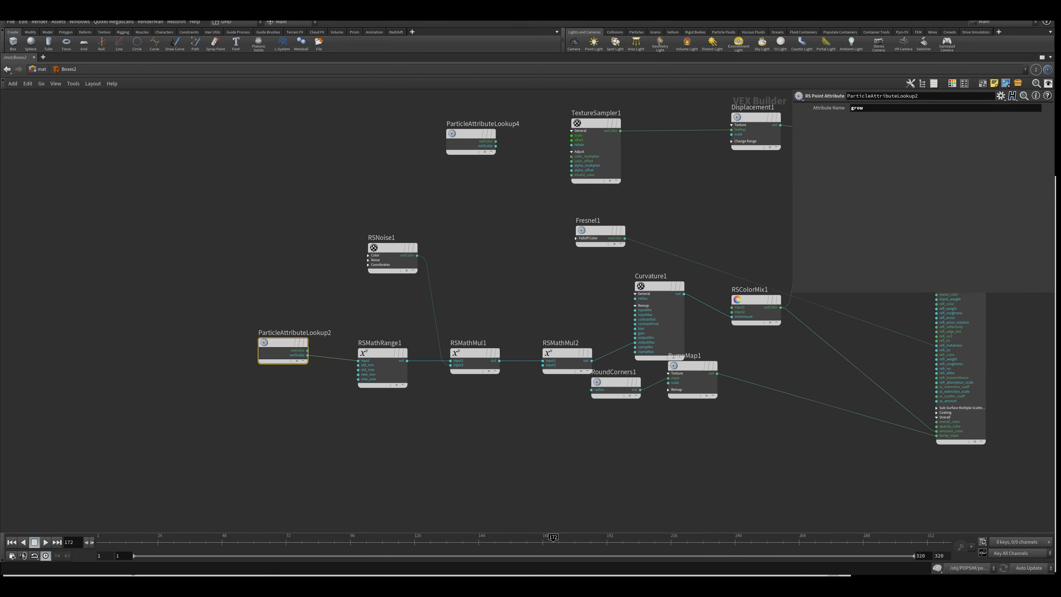
double_click(885, 108)
click(316, 243)
middle_drag(372, 184, 348, 284)
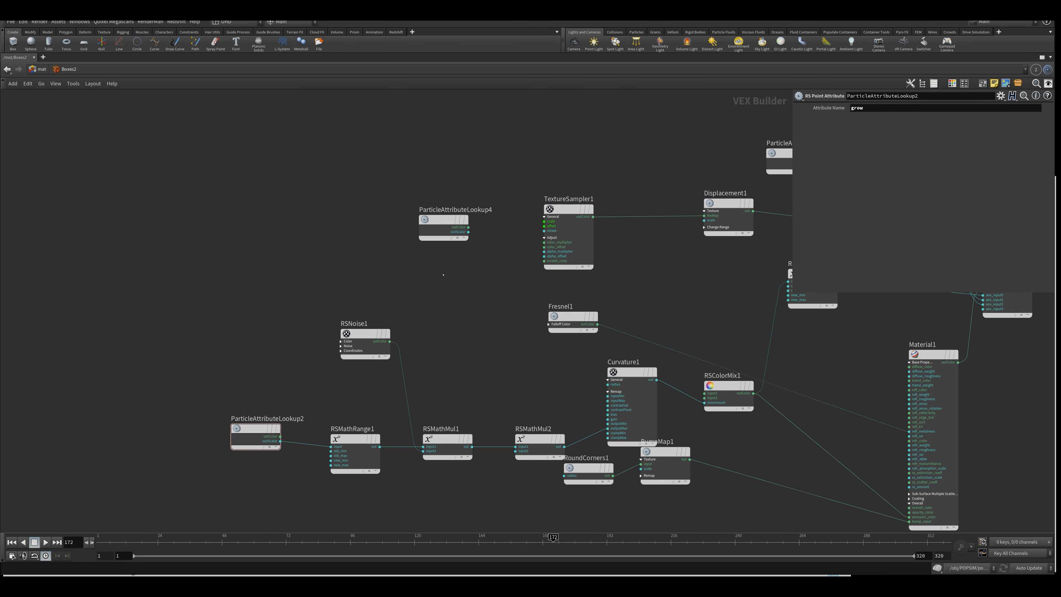
middle_drag(460, 312, 425, 314)
middle_drag(494, 313, 529, 342)
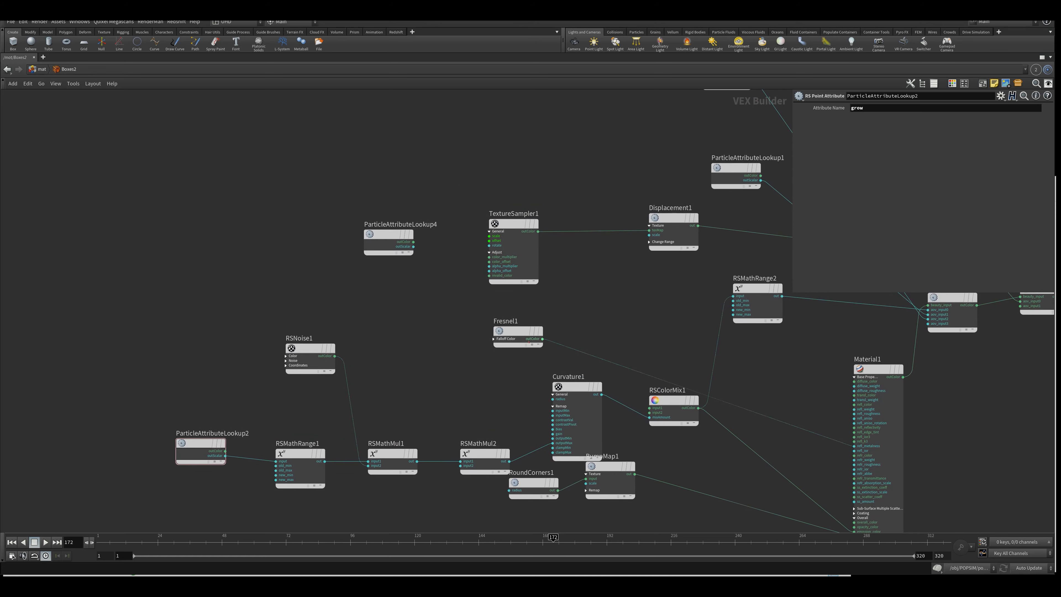
drag(450, 309, 545, 365)
Check the Attribute Name on ParticleAttributeLookup1, ParticleAttributeLookup3 and ParticleAttributeLookup5, which feed the AOV nodes.
middle_drag(738, 298, 566, 411)
drag(486, 258, 565, 317)
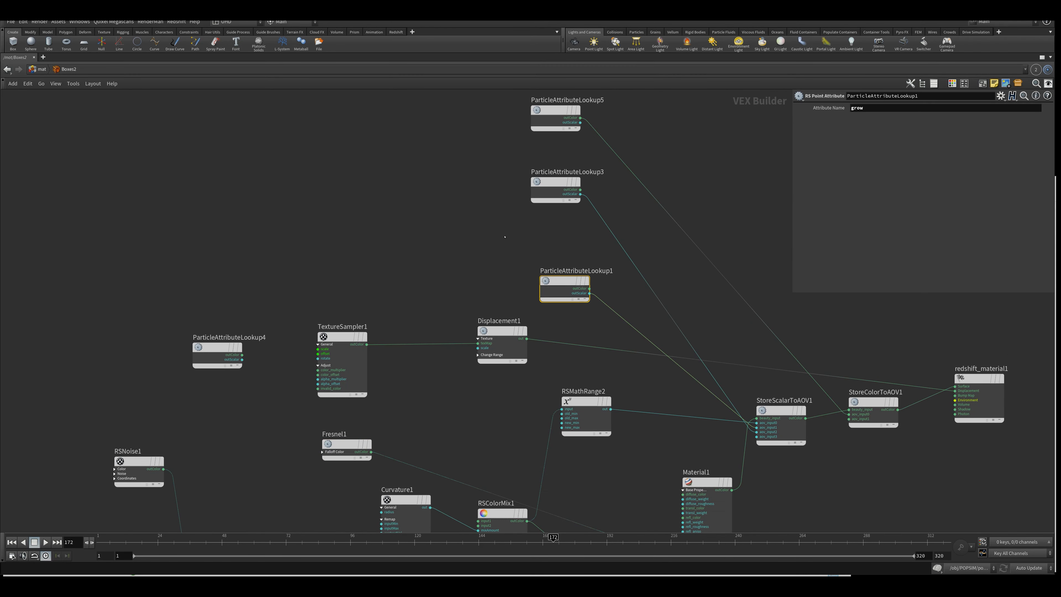
drag(501, 182, 582, 230)
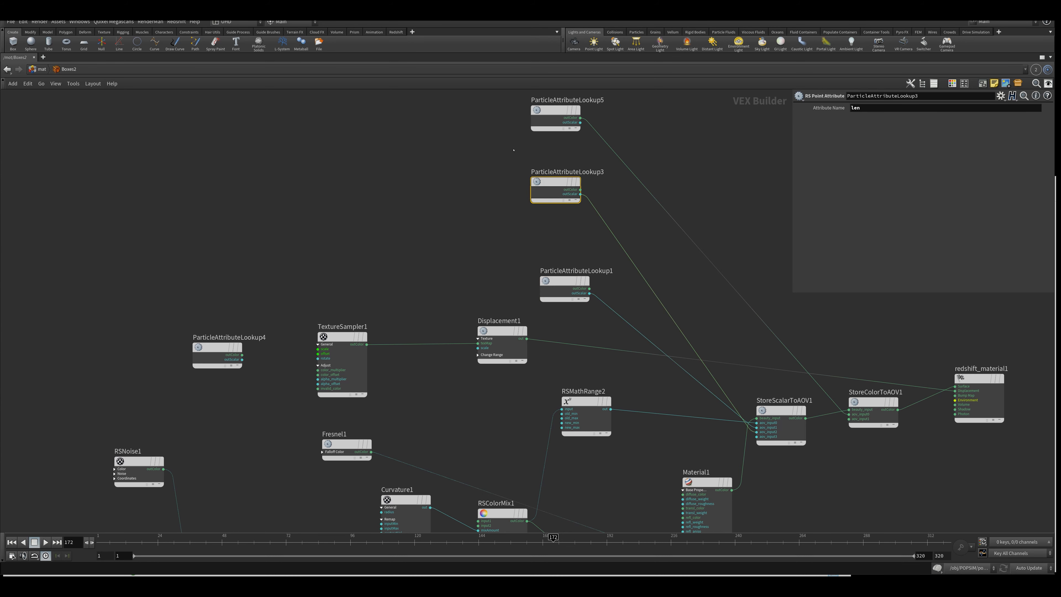
drag(515, 120, 590, 138)
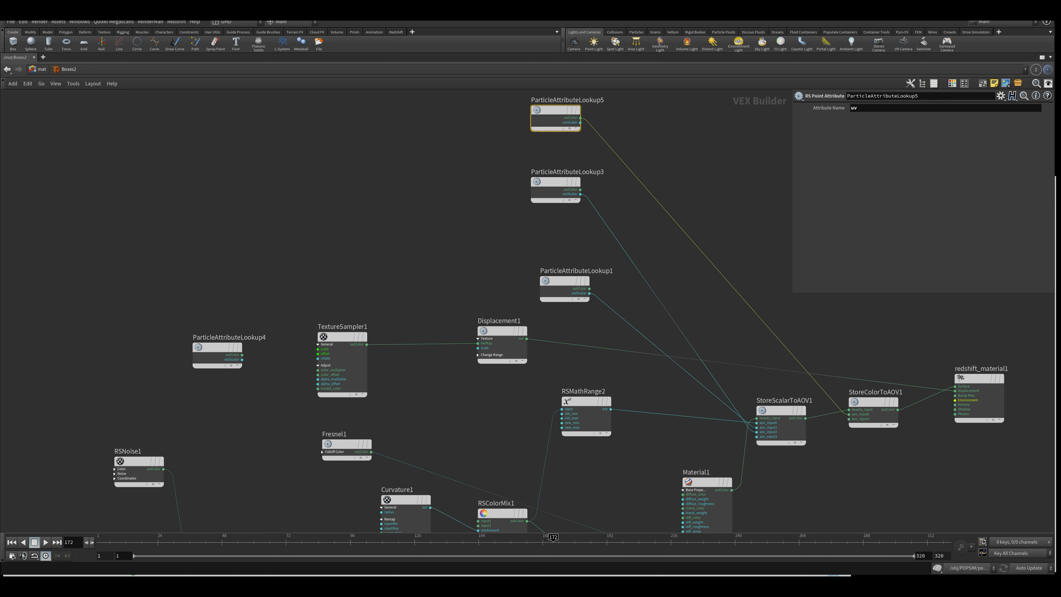
middle_drag(415, 238, 441, 185)
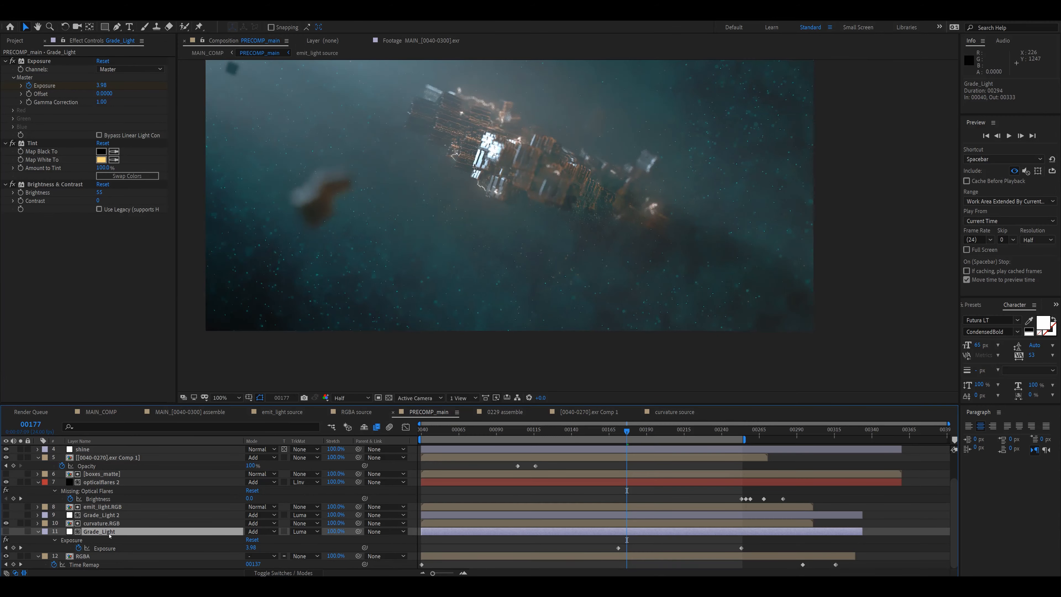
In After Effects, open the source composition of the curvature.RGB layer and view the curvature pass at frame 145.
double_click(101, 523)
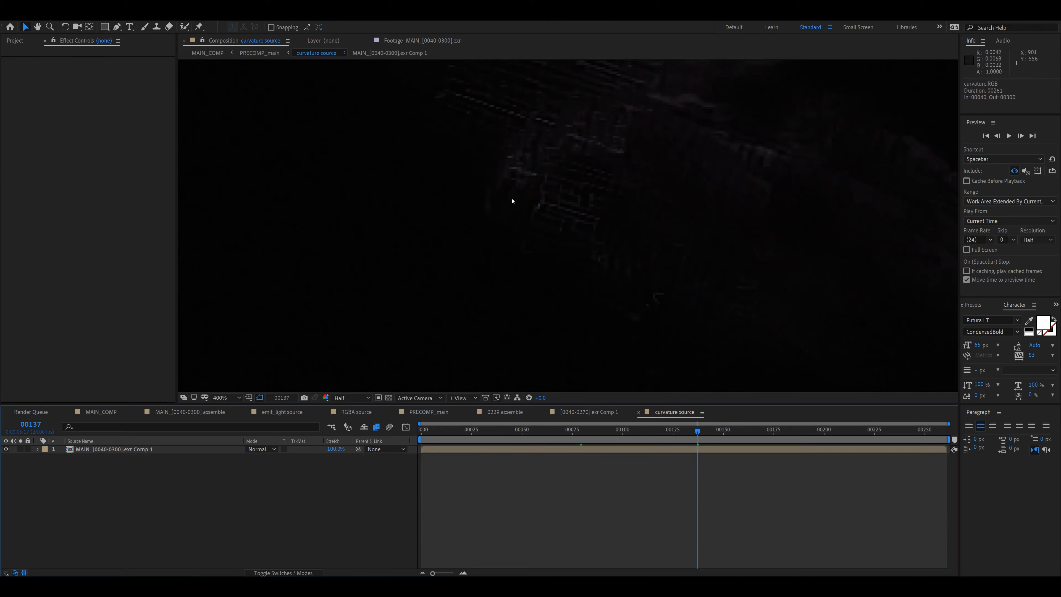
drag(703, 434, 713, 433)
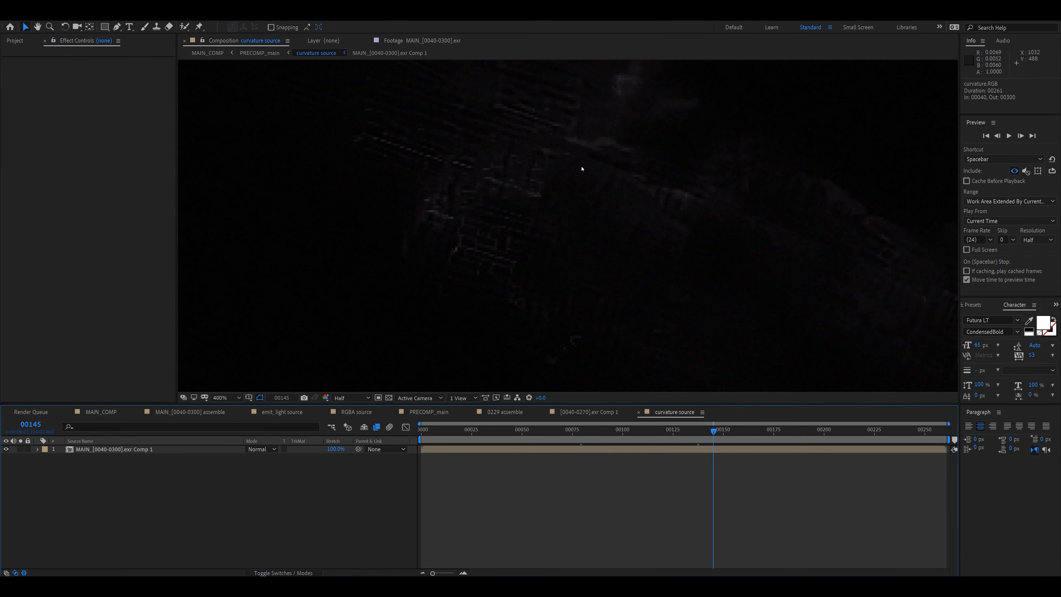
scroll(569, 220, down, 2)
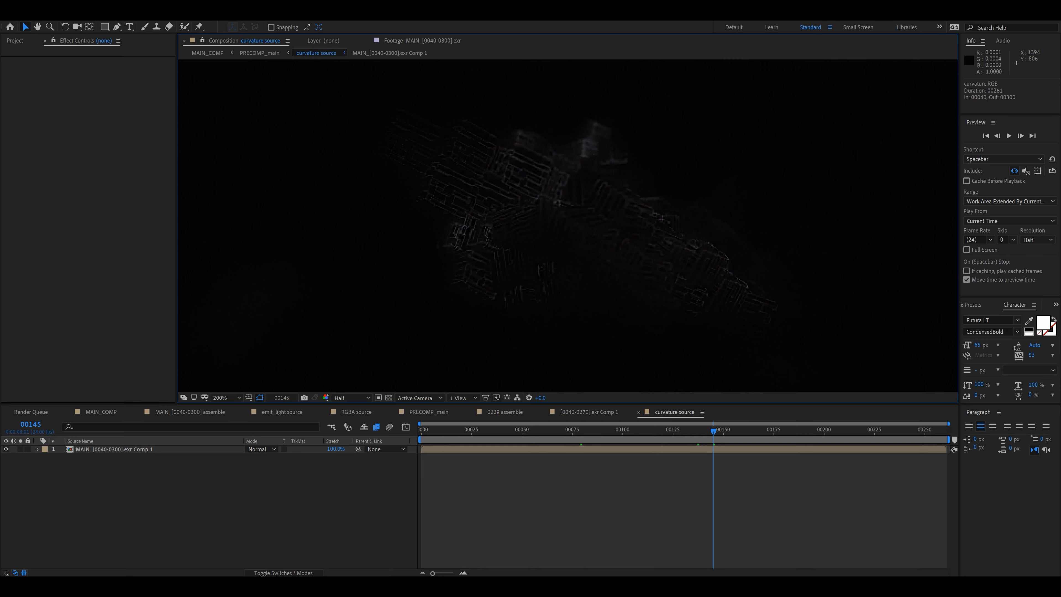
Switch back to Houdini and examine the parameters of Curvature1 and ParticleAttributeLookup2 in the Boxes2 shader.
mouse_move(464, 588)
click(518, 545)
middle_drag(406, 455, 543, 336)
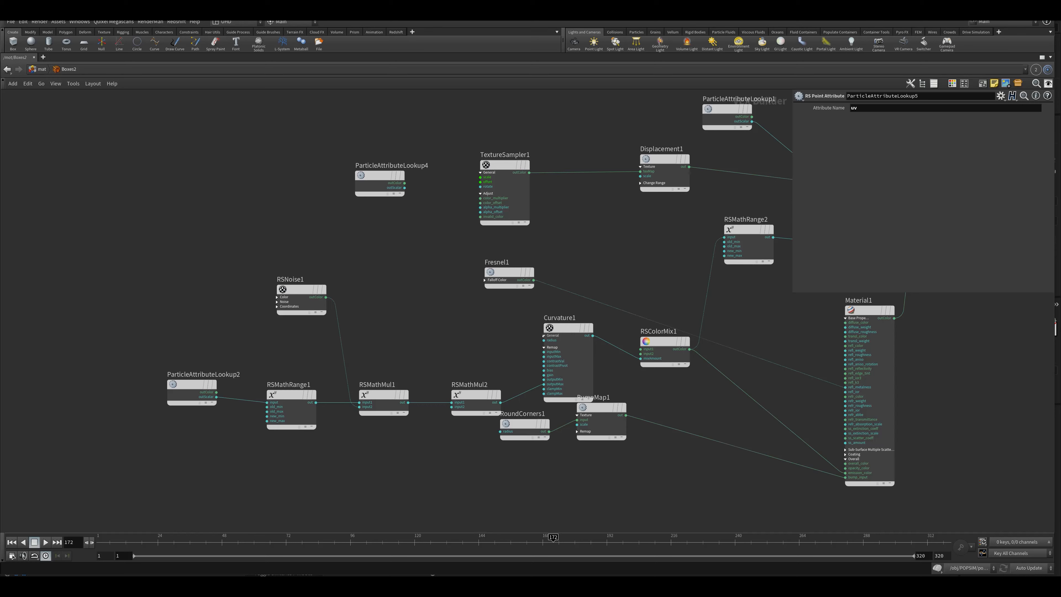
drag(519, 317, 595, 403)
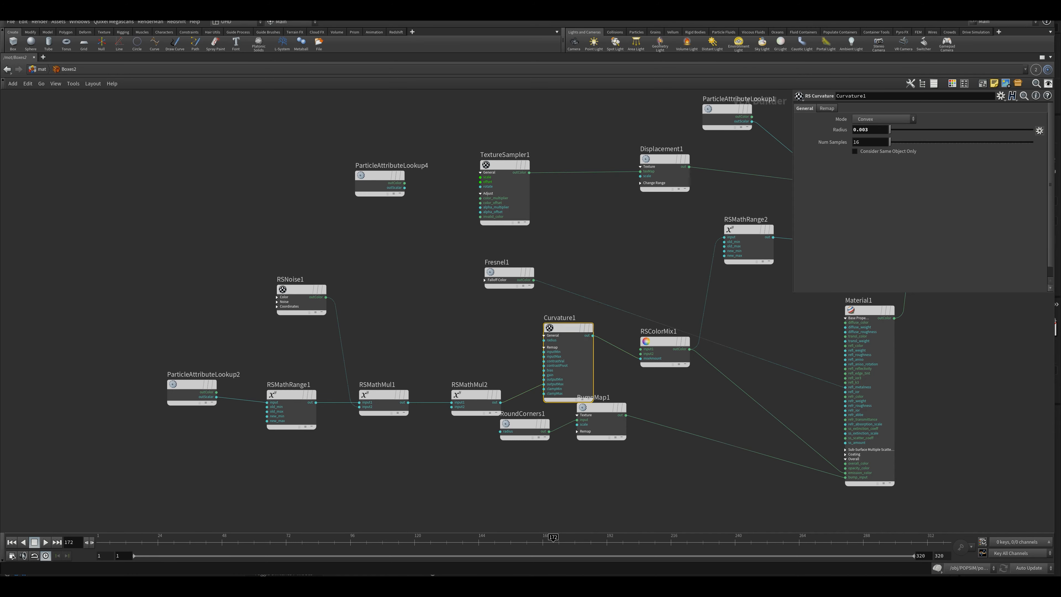
drag(95, 385, 222, 412)
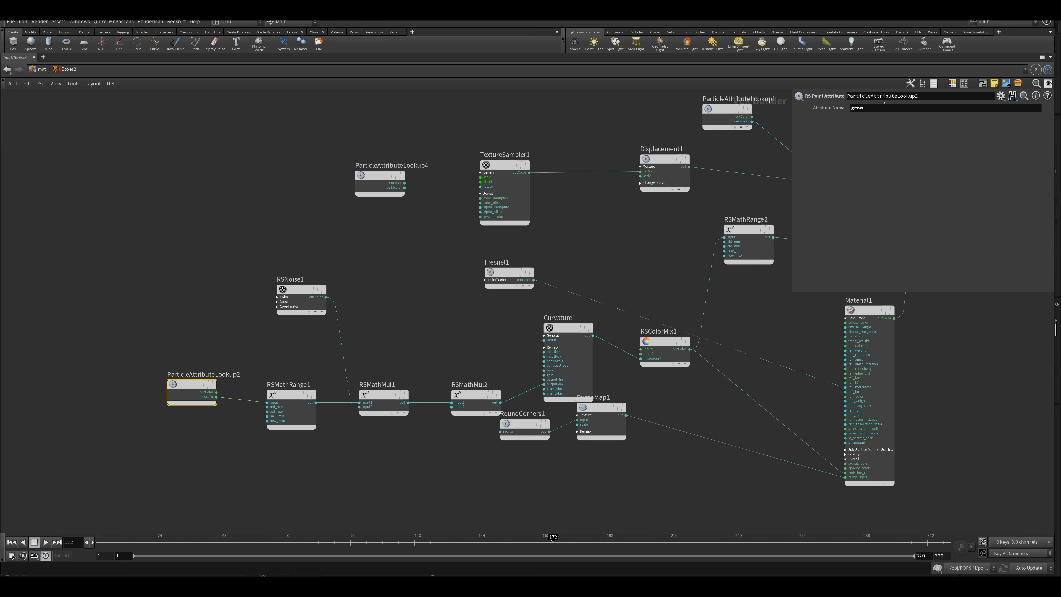
click(385, 329)
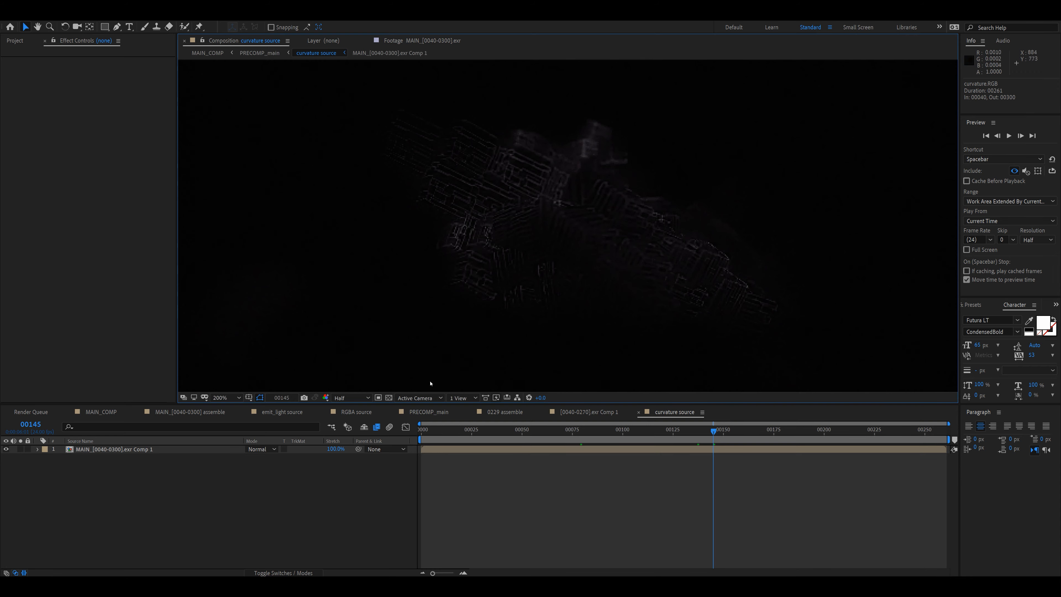
In After Effects, return from the curvature source to PRECOMP_main and examine the effects on the Grade_Light layer.
click(330, 428)
click(305, 453)
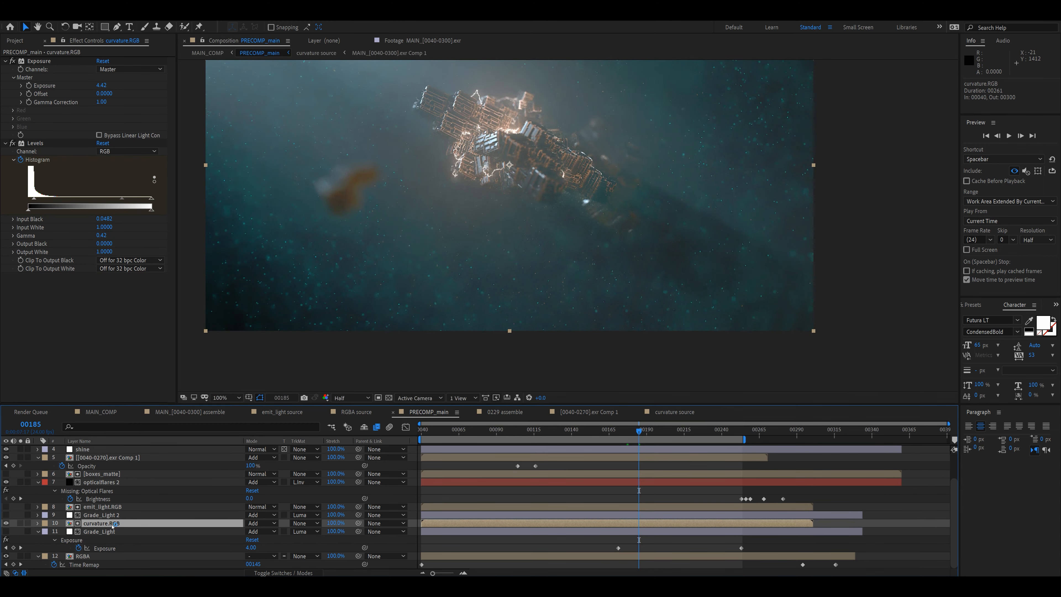
middle_drag(541, 170, 566, 193)
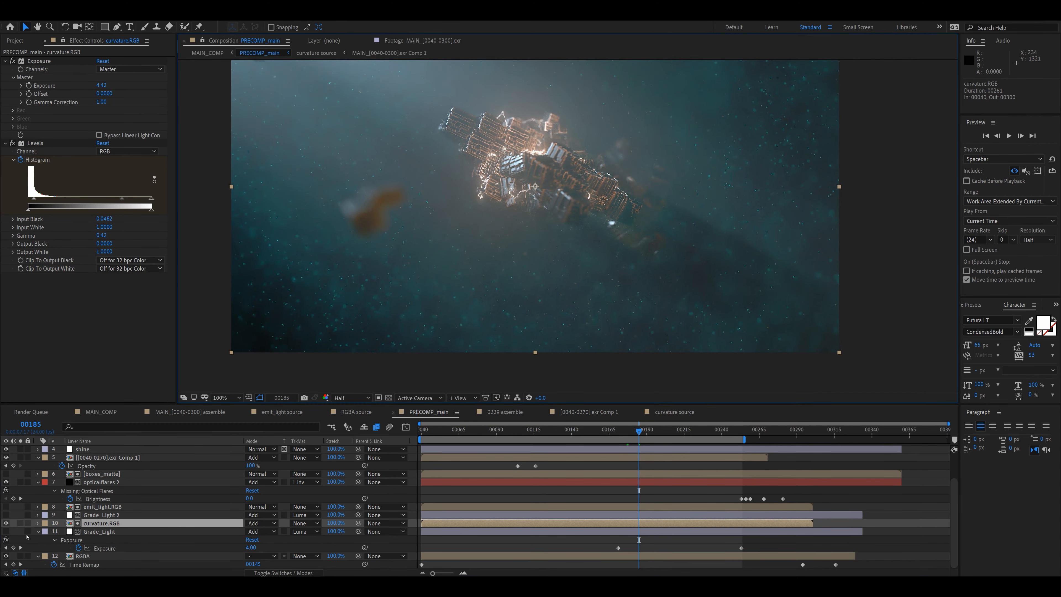
click(100, 540)
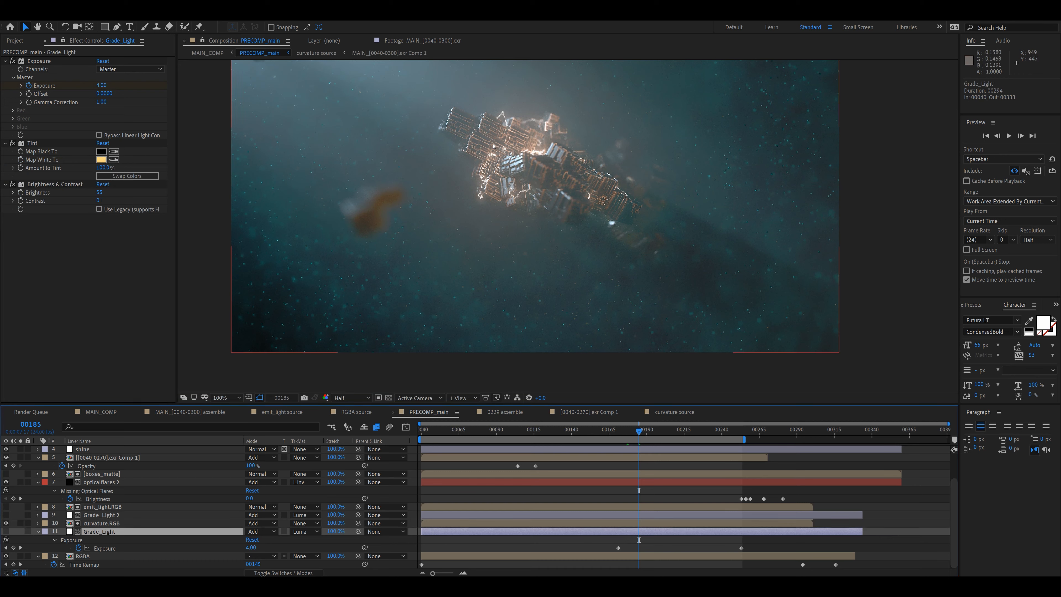
scroll(576, 225, up, 1)
drag(577, 226, 602, 297)
key(v)
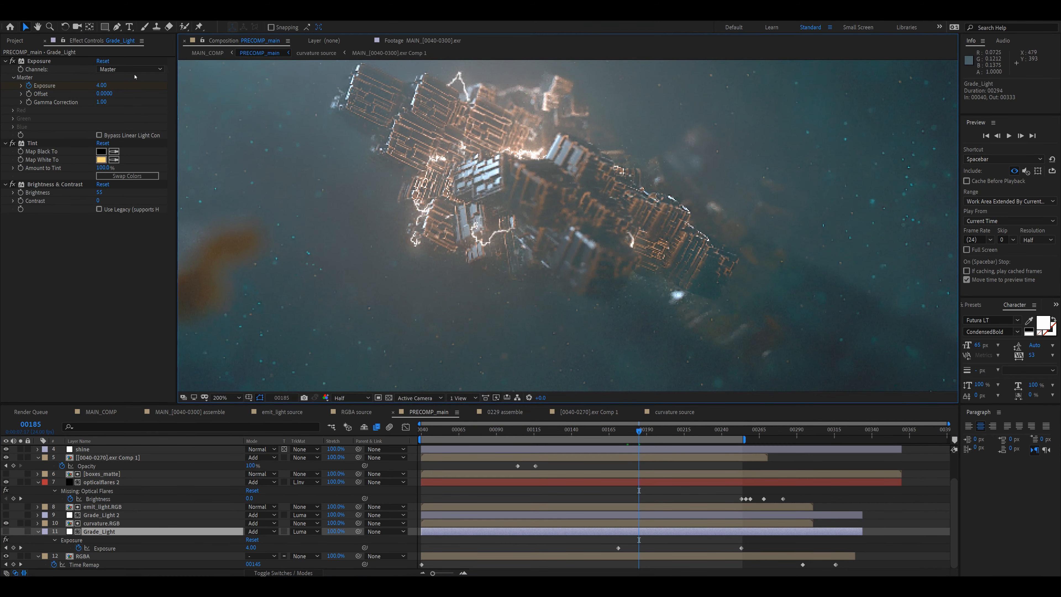
Try an Exposure of 20 on the Grade_Light layer at frame 185 and undo that change.
click(100, 85)
text(20)
key(Return)
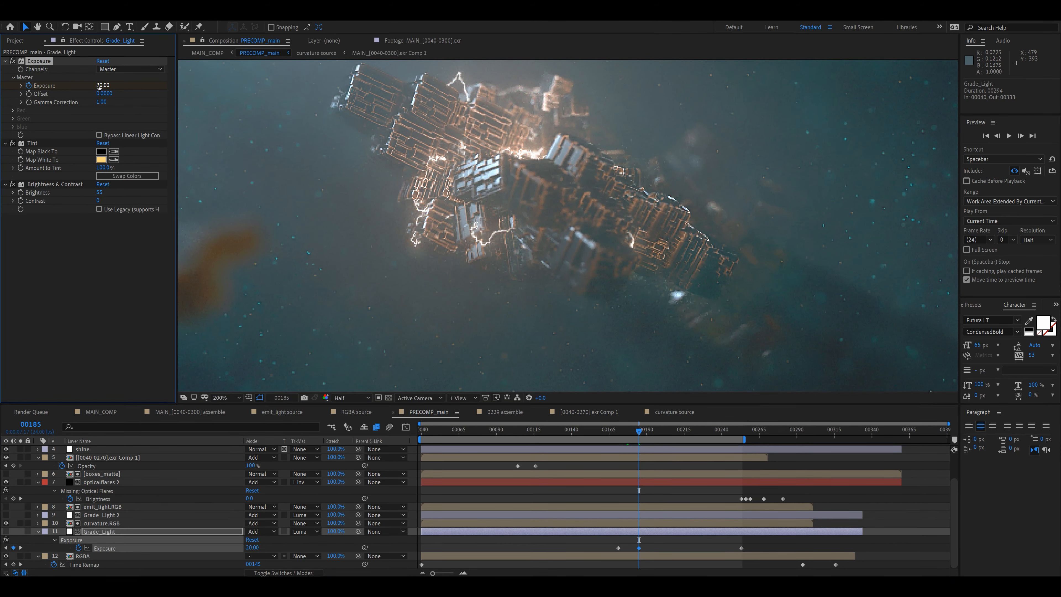
scroll(606, 372, down, 1)
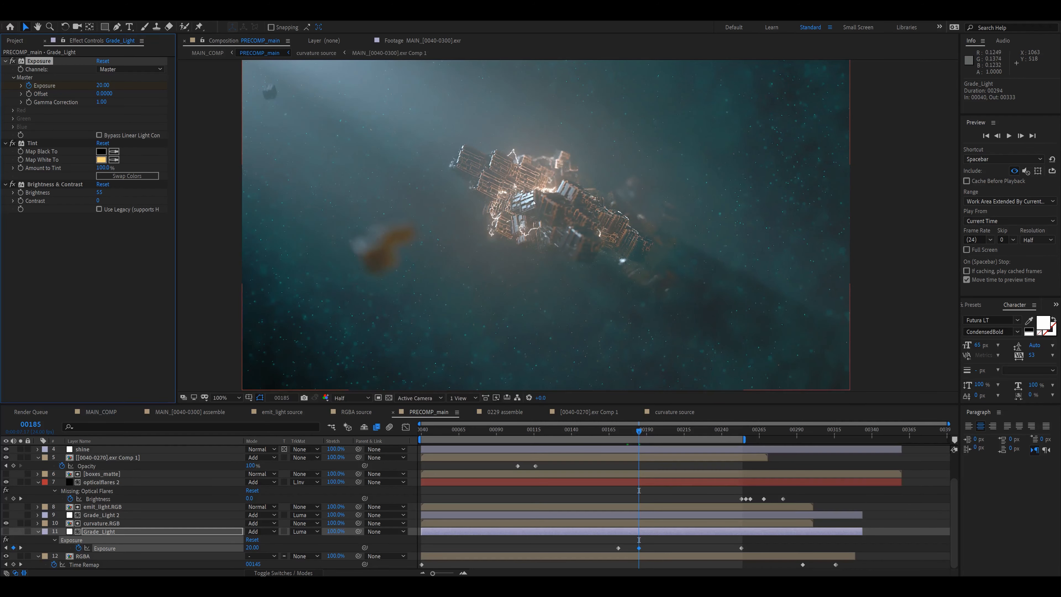
click(636, 430)
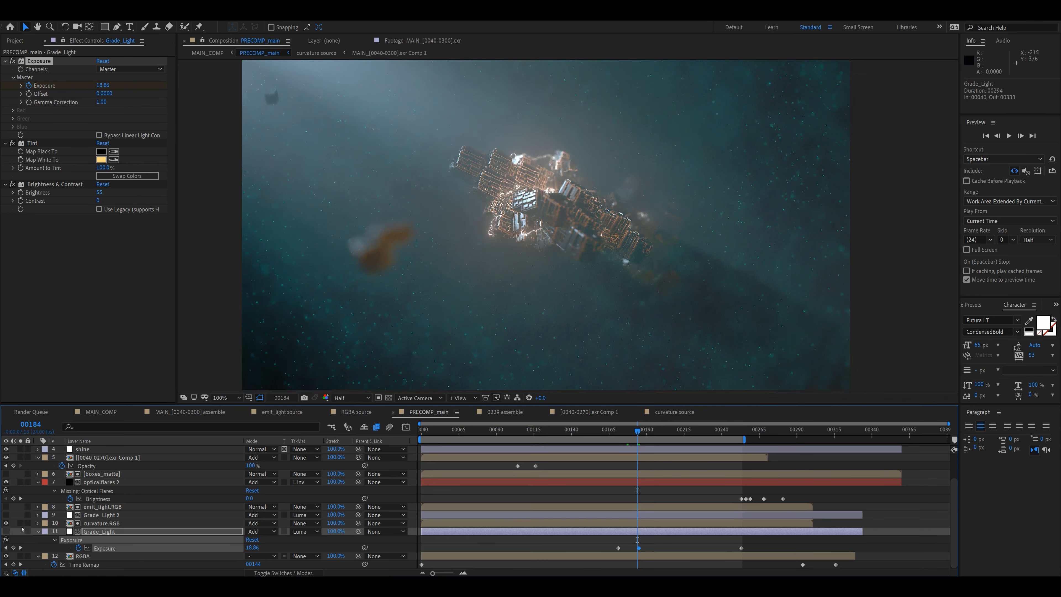
key(ctrl+z)
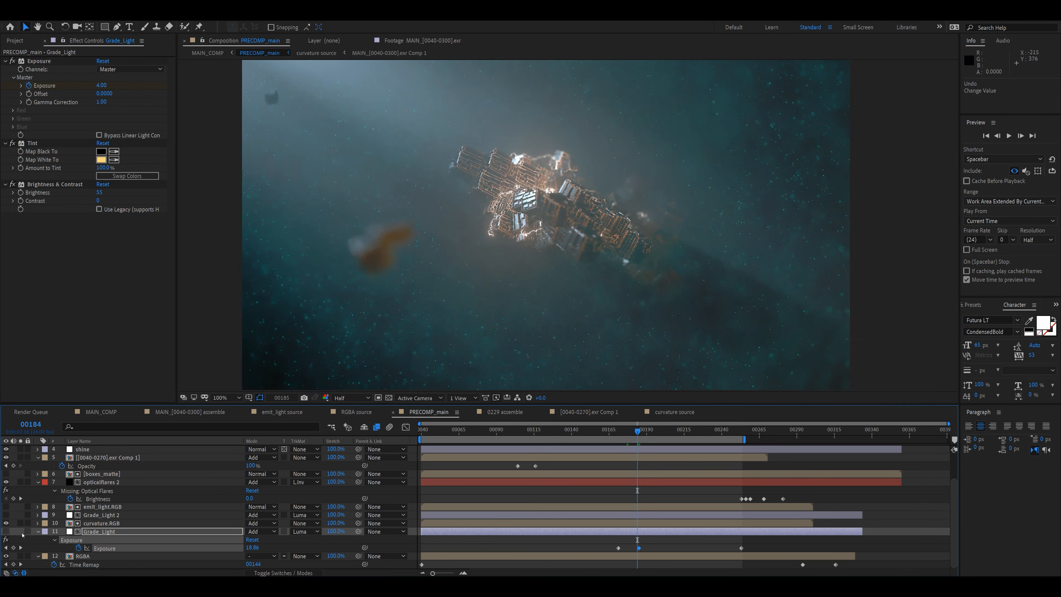
Show Grade_Light with curvature.RGB hidden, set its Exposure to 16.96 at frame 185, and compare the result with the layer off and on.
click(5, 531)
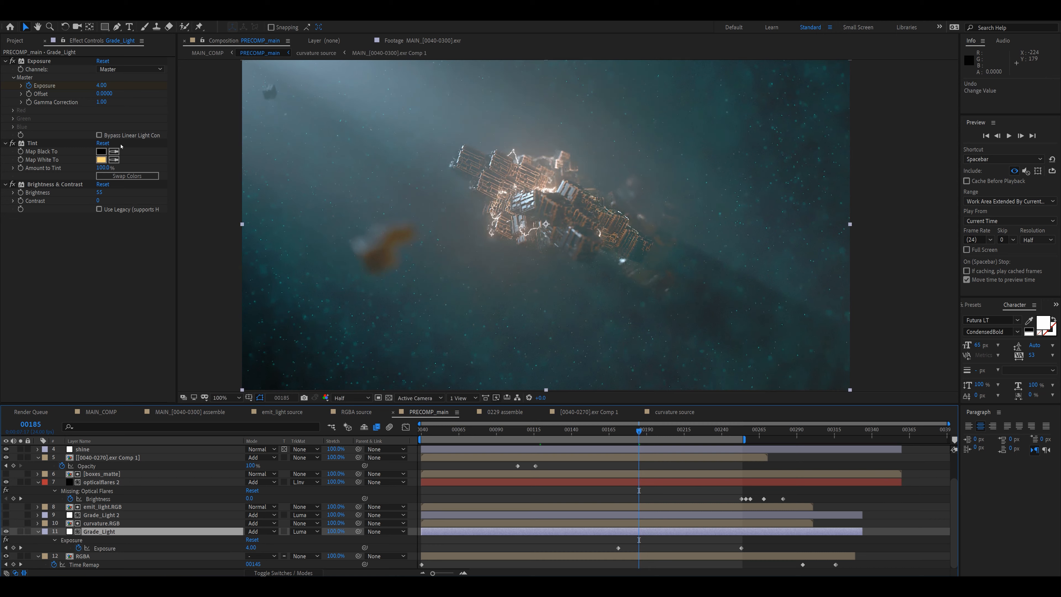
drag(103, 86, 194, 84)
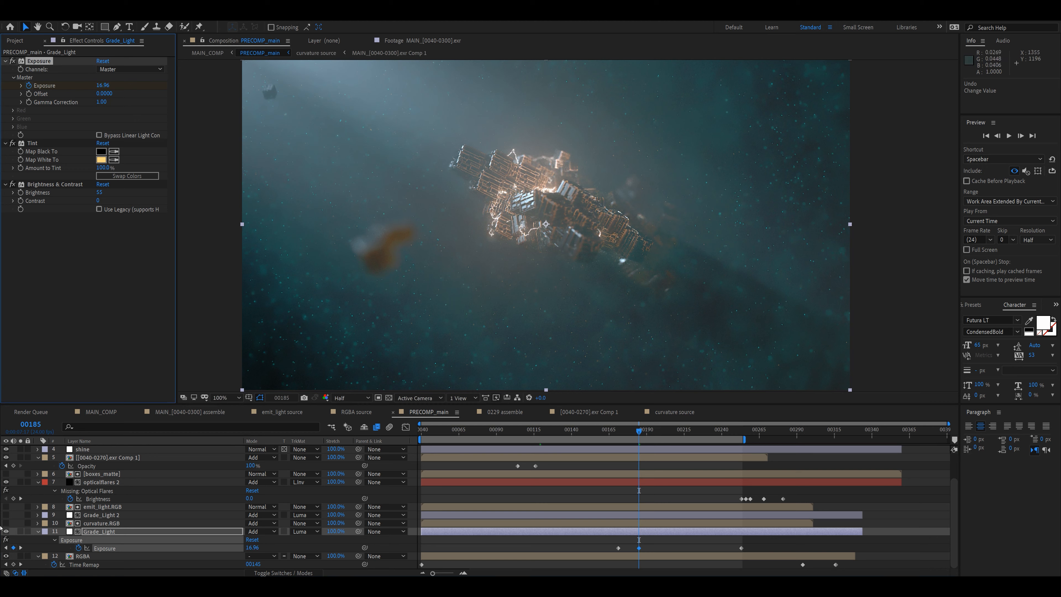
click(95, 535)
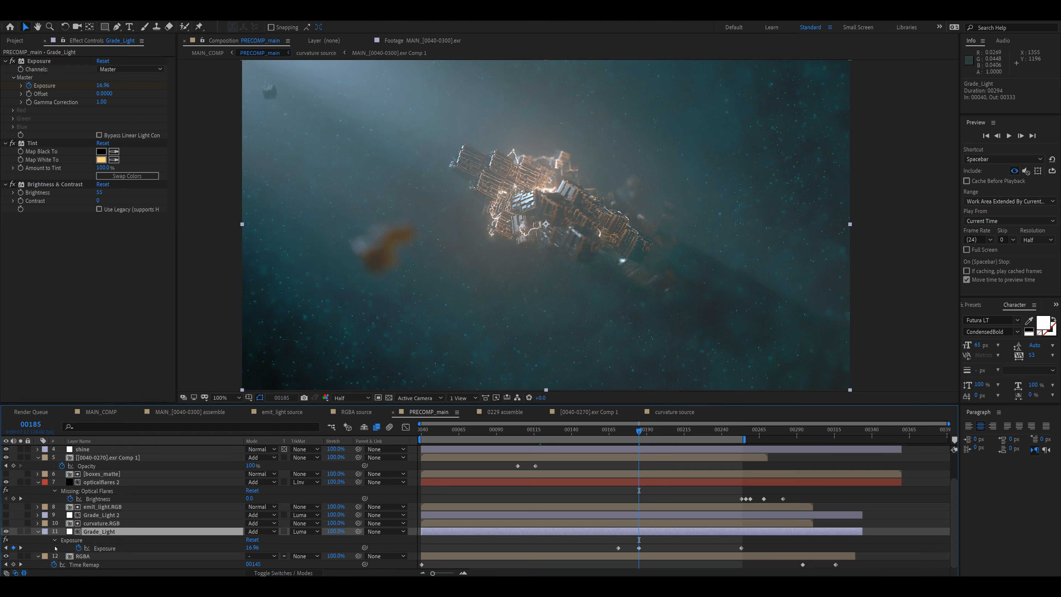
click(6, 532)
click(6, 531)
key(period)
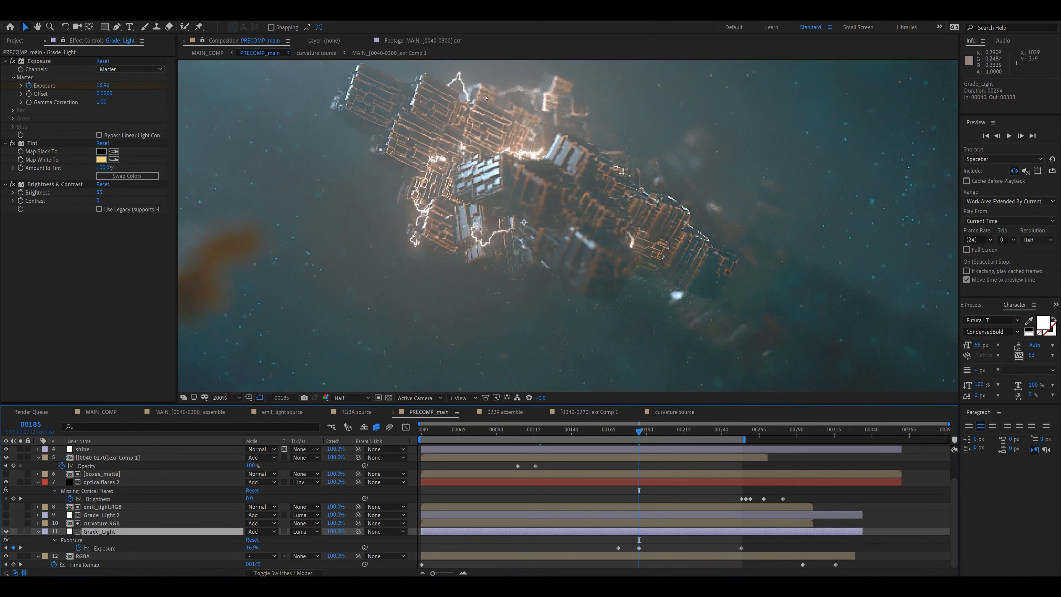
drag(486, 98, 539, 187)
key(comma)
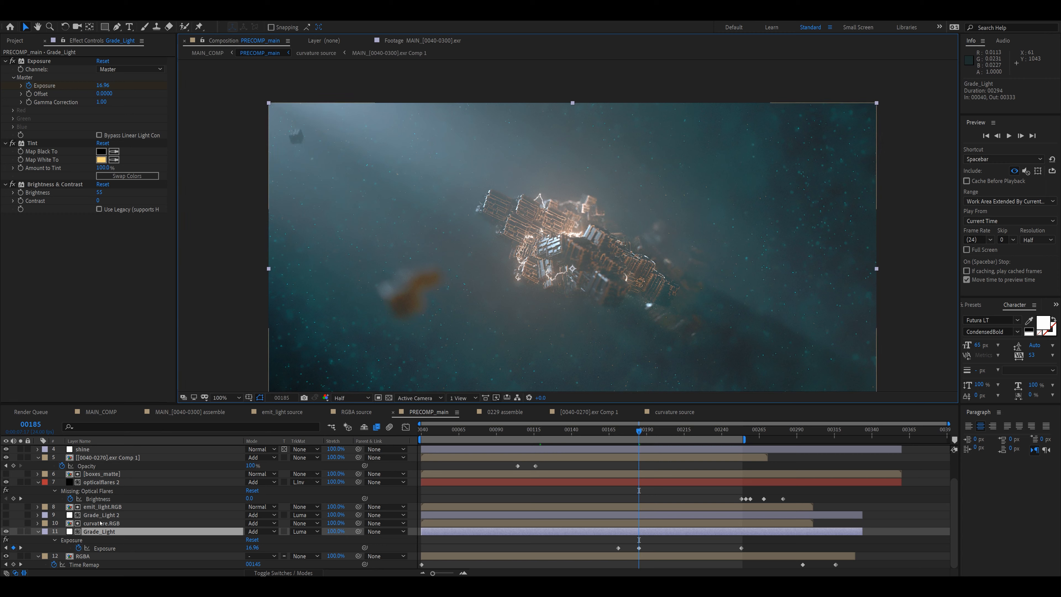
Inspect the effects on emit_light.RGB and Grade_Light 2, toggling Grade_Light 2's visibility to compare its contribution.
click(100, 508)
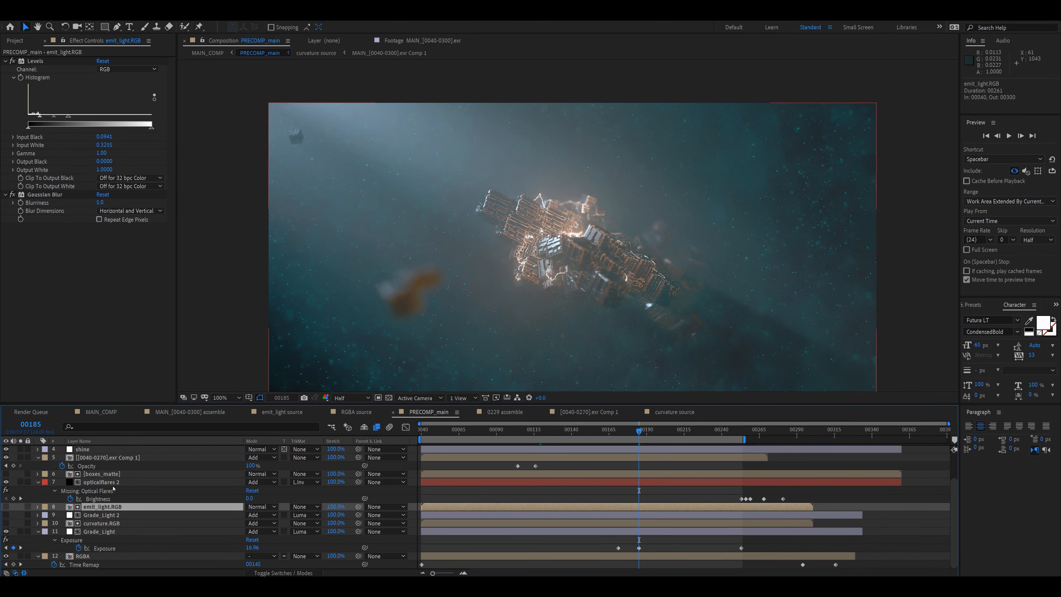
click(3, 516)
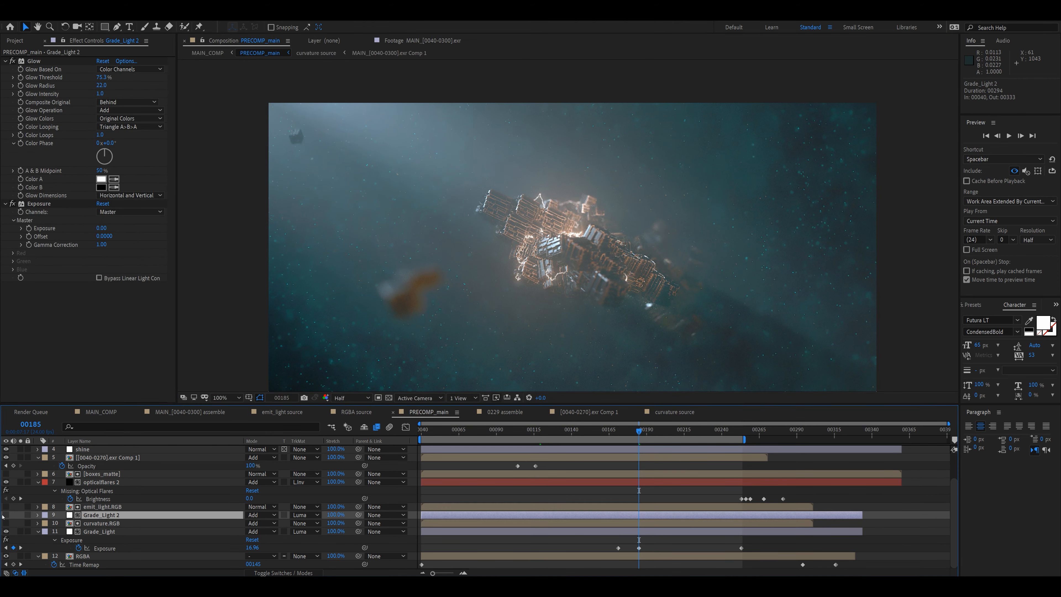
click(5, 516)
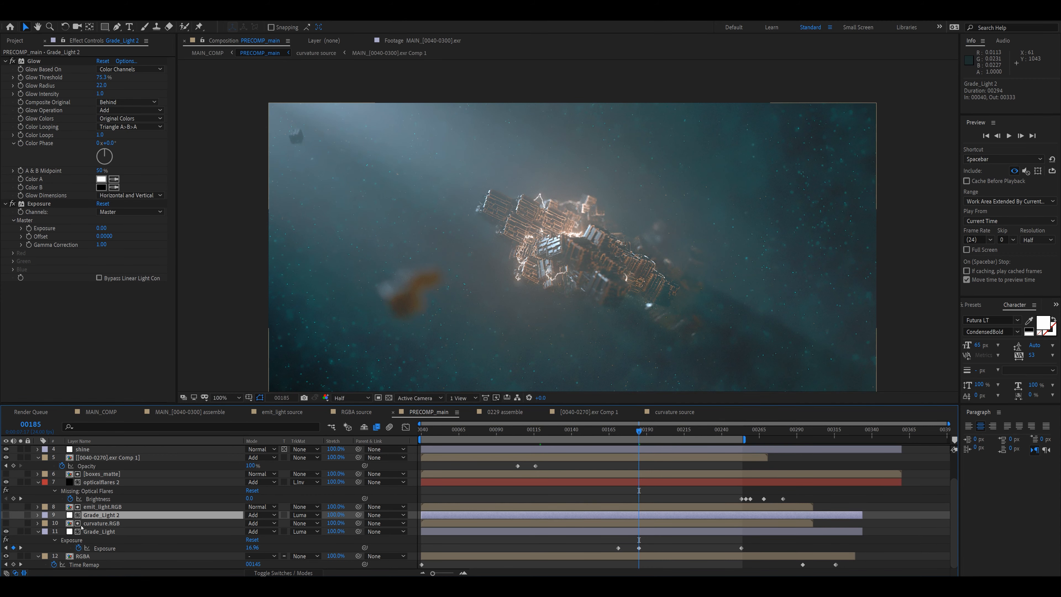
click(93, 507)
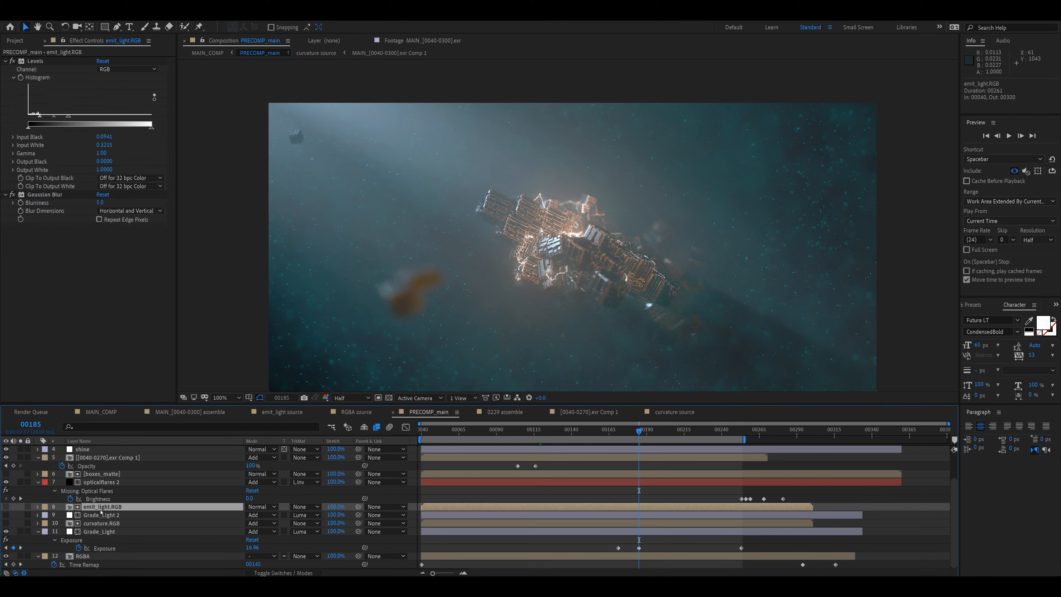
Open the source composition of emit_light.RGB, scrub through the pass, and return to PRECOMP_main at frame 136.
double_click(100, 507)
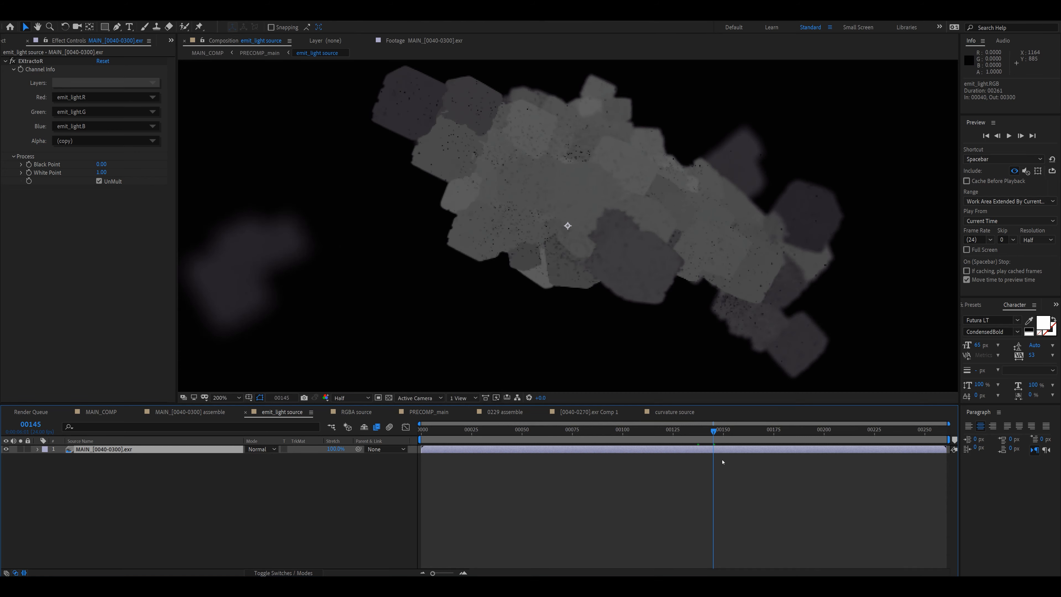
drag(662, 434, 615, 431)
click(331, 427)
click(339, 432)
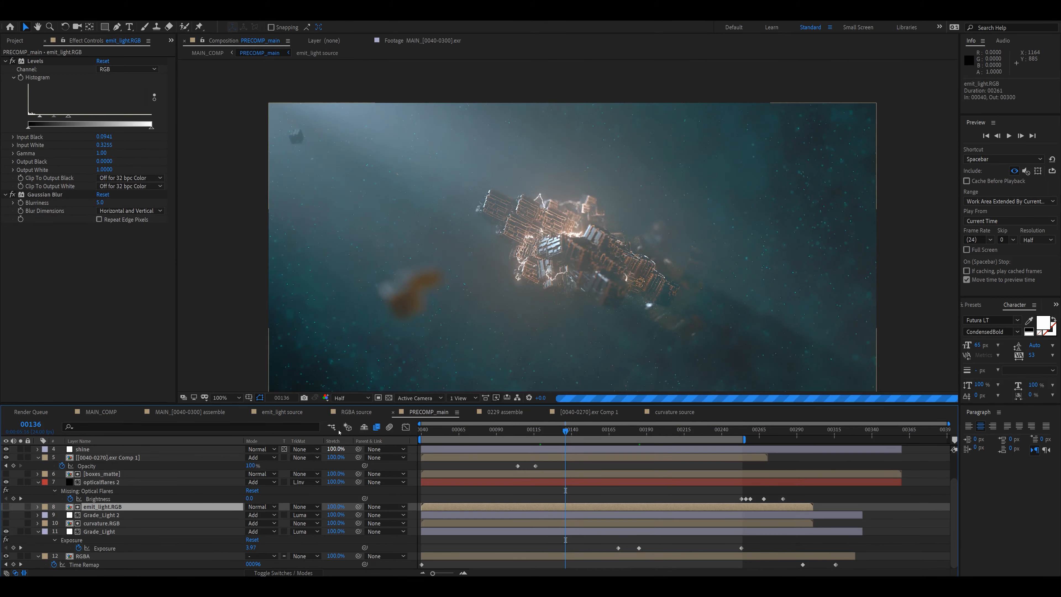
click(331, 427)
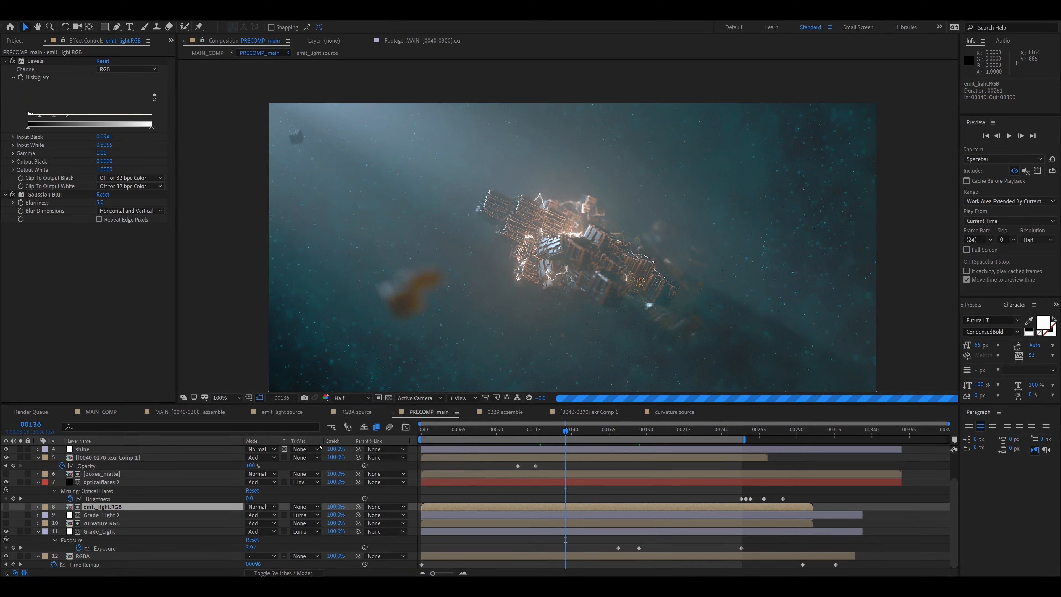
click(320, 447)
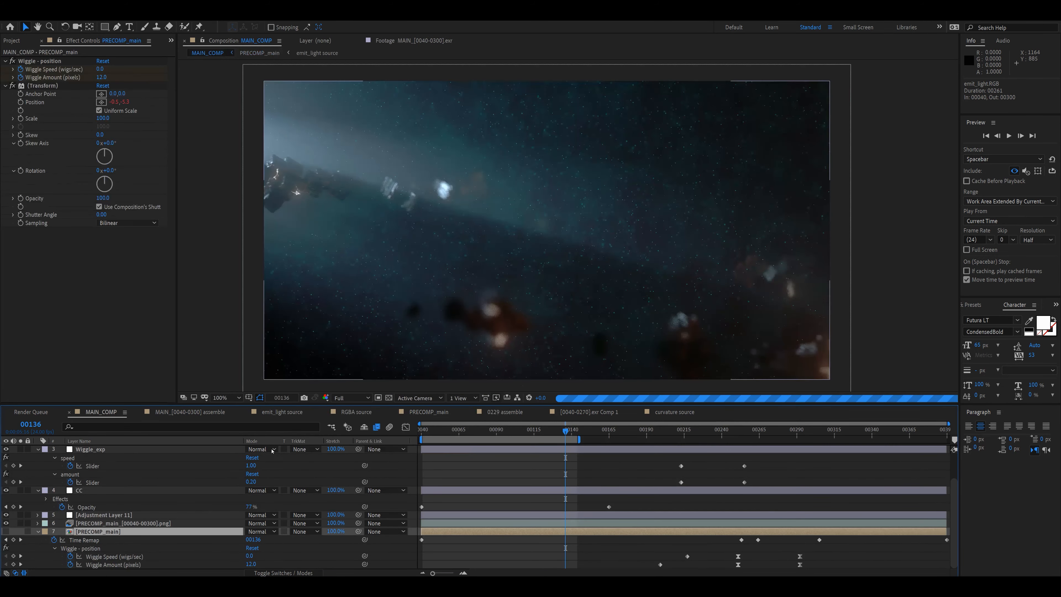
double_click(112, 532)
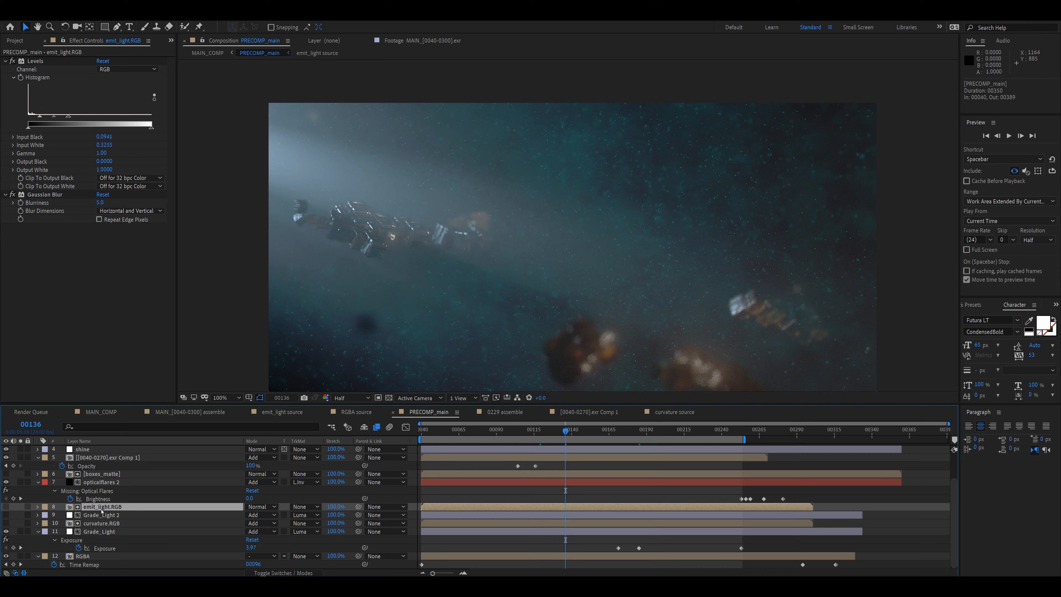
Move to frame 189 in PRECOMP_main and briefly show the emit_light.RGB layer to view the matte.
click(103, 519)
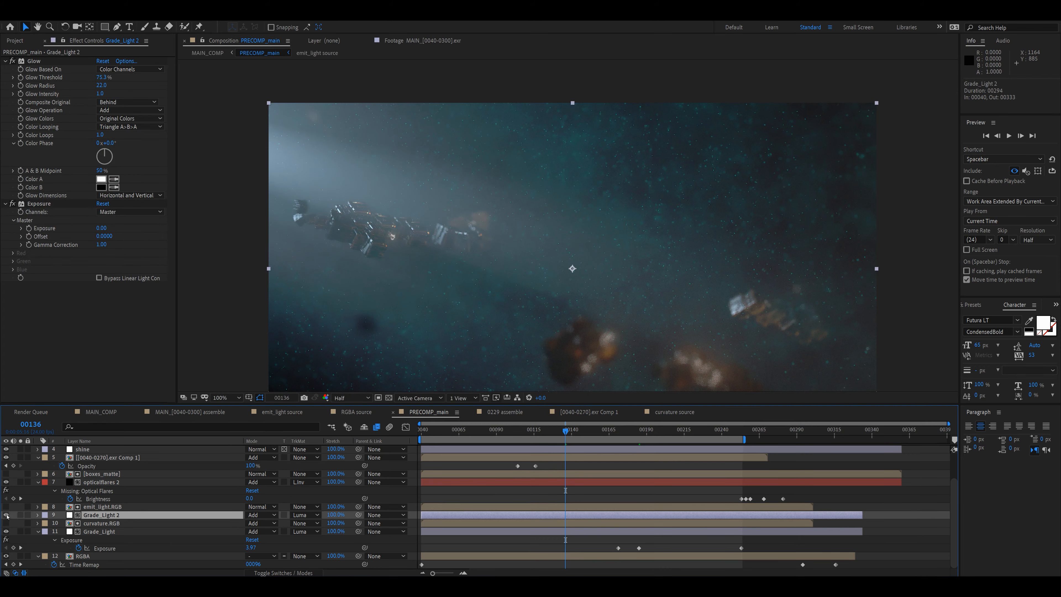
drag(564, 433, 646, 431)
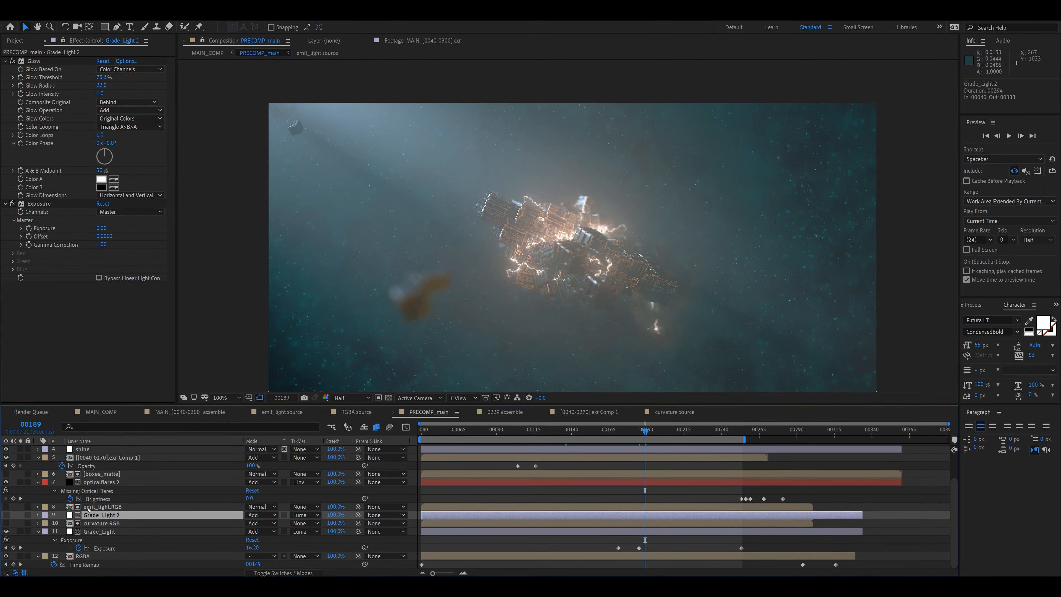
click(105, 507)
click(7, 507)
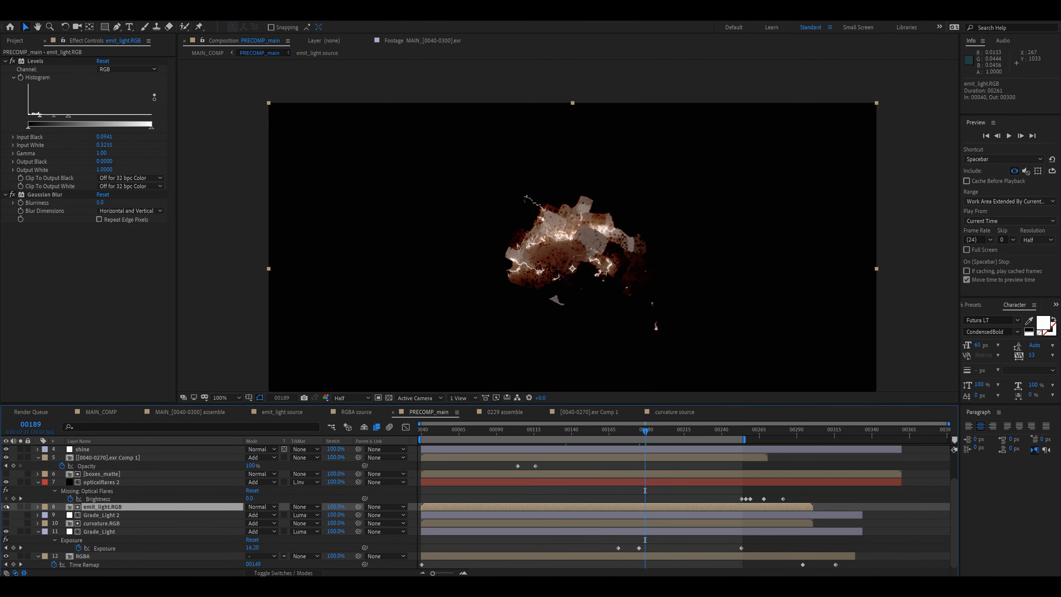
click(6, 507)
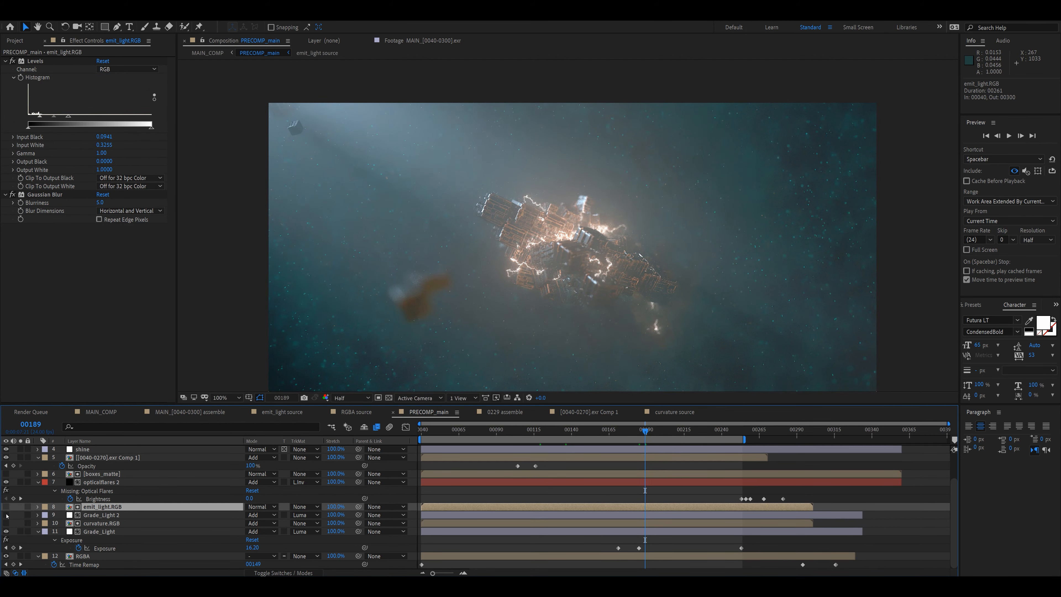
Try a higher Exposure on the Grade_Light 2 layer at frame 189 and undo that change.
click(100, 515)
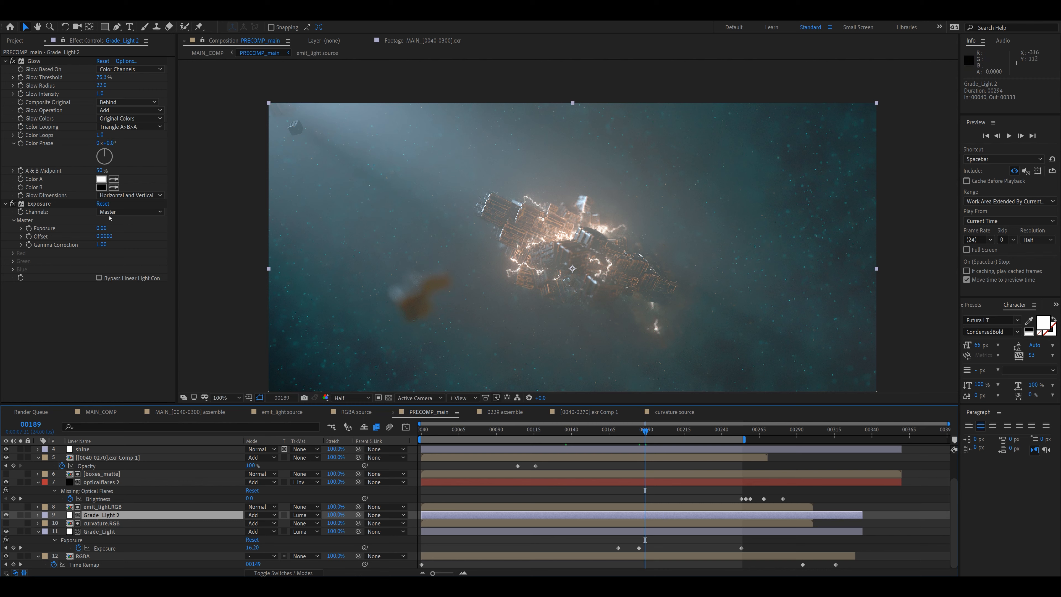
drag(100, 228, 434, 260)
scroll(638, 222, up, 1)
key(ctrl+z)
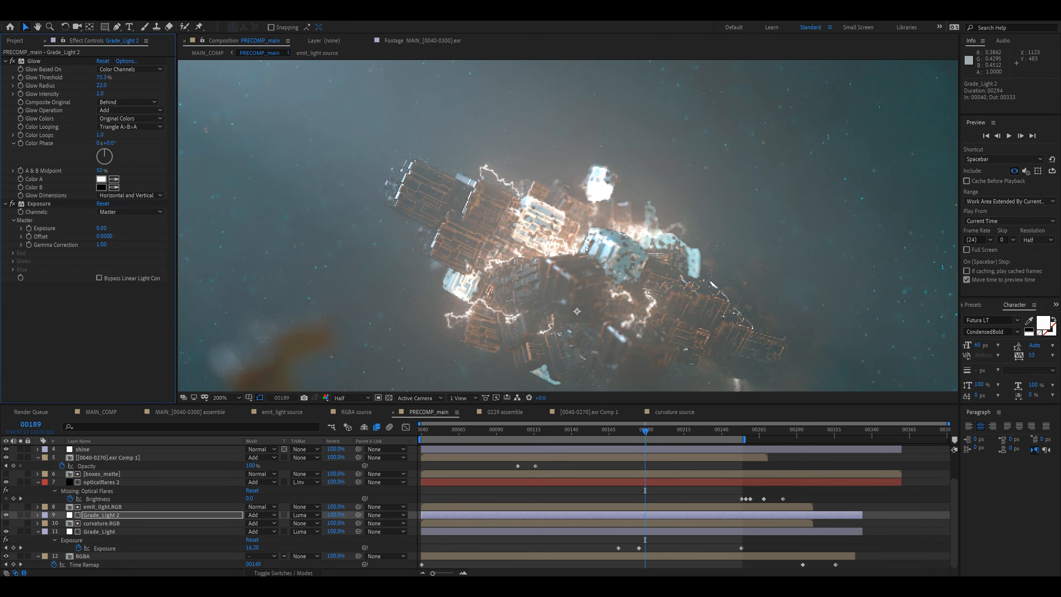
scroll(601, 247, down, 1)
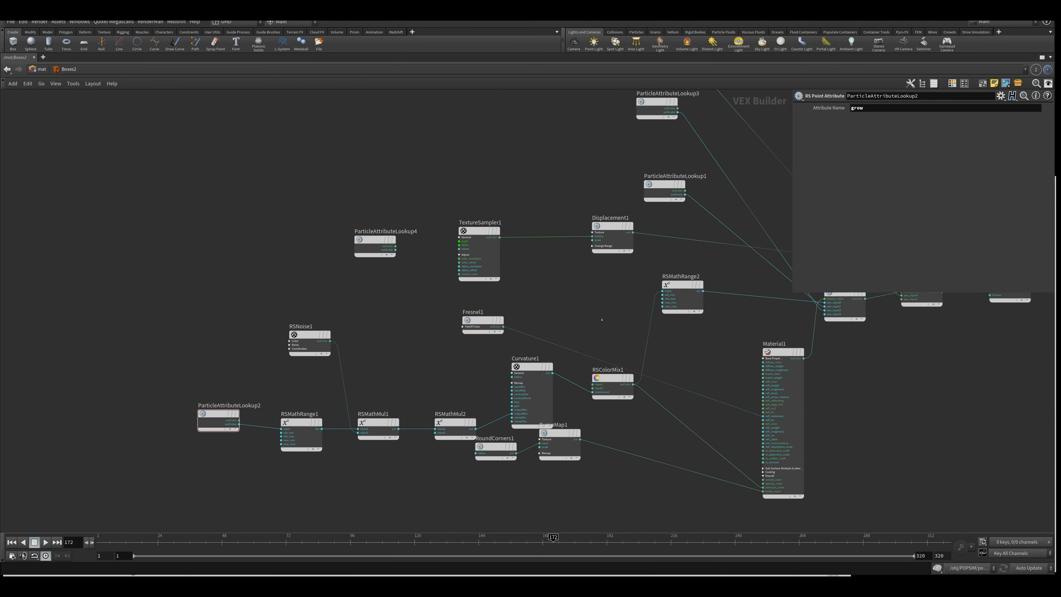
Switch to Houdini, inspect Fresnel1 in the Boxes2 shader, and select ParticleAttributeLookup1, 3 and 5 together with Displacement1.
middle_drag(605, 319, 602, 320)
middle_drag(670, 324, 680, 327)
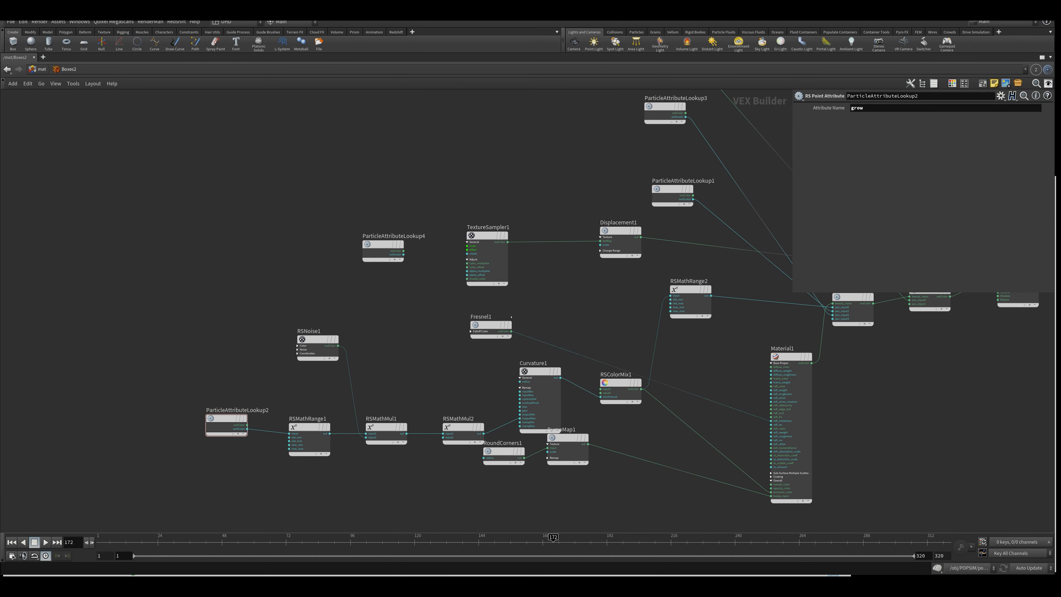
click(487, 326)
middle_drag(816, 322, 750, 432)
click(705, 379)
scroll(706, 378, up, 1)
drag(520, 97, 692, 368)
middle_drag(692, 368, 729, 261)
middle_drag(811, 305, 585, 363)
drag(616, 360, 614, 362)
drag(556, 439, 529, 426)
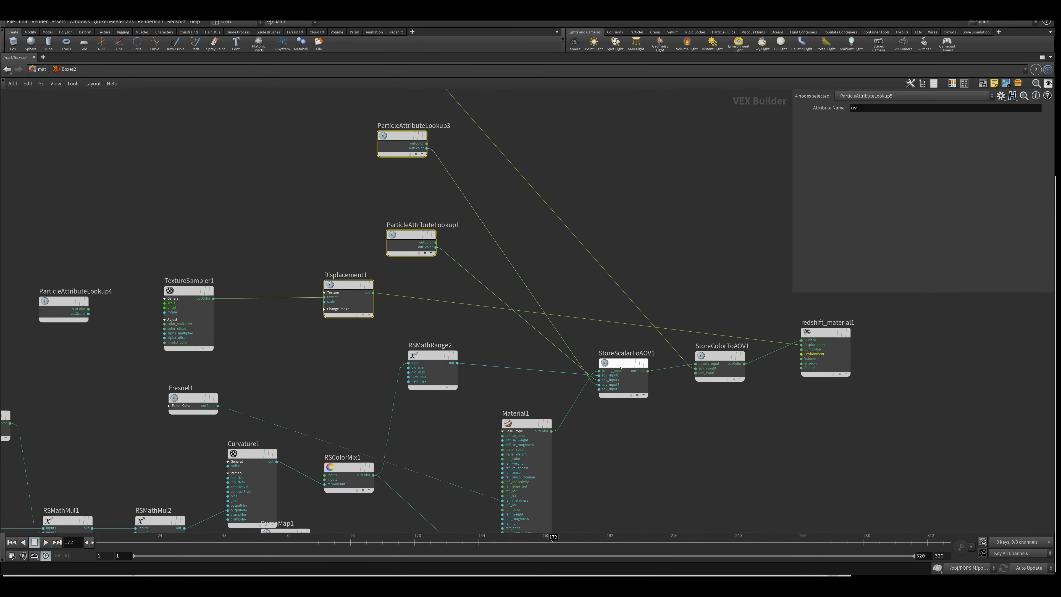
Check the AOV names on StoreScalarToAOV1 and shift StoreColorToAOV1 level with it in the network.
click(619, 363)
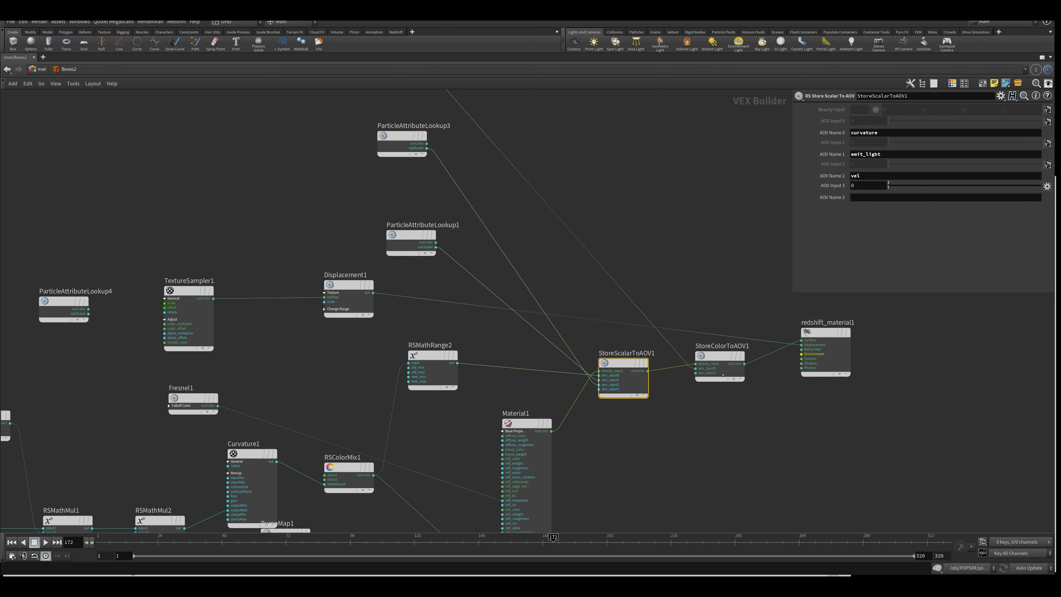
drag(724, 374, 735, 381)
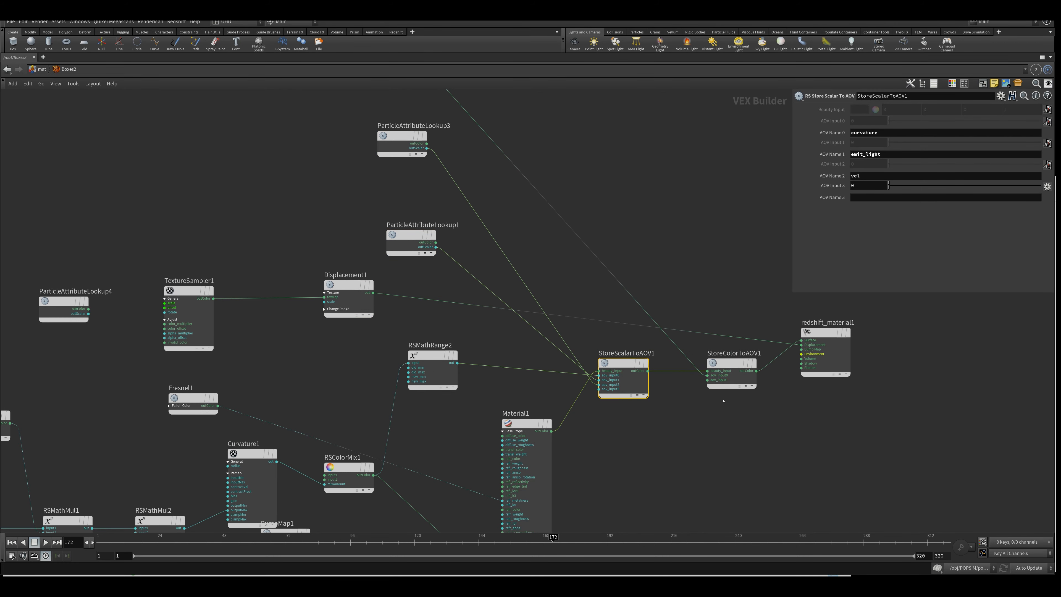
Check the Attribute Name on ParticleAttributeLookup5 and follow its connection to StoreColorToAOV1 and redshift_material1.
middle_drag(724, 400, 788, 510)
click(465, 174)
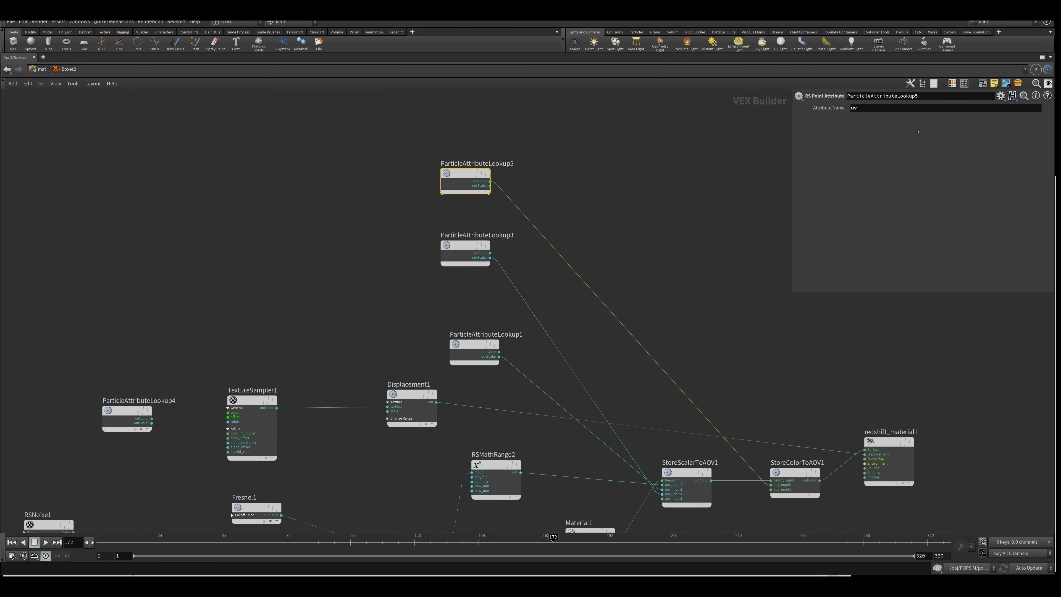
middle_drag(715, 269, 703, 212)
click(640, 244)
mouse_move(647, 238)
middle_down()
mouse_move(640, 188)
mouse_move(611, 254)
mouse_move(640, 258)
mouse_move(627, 234)
middle_up()
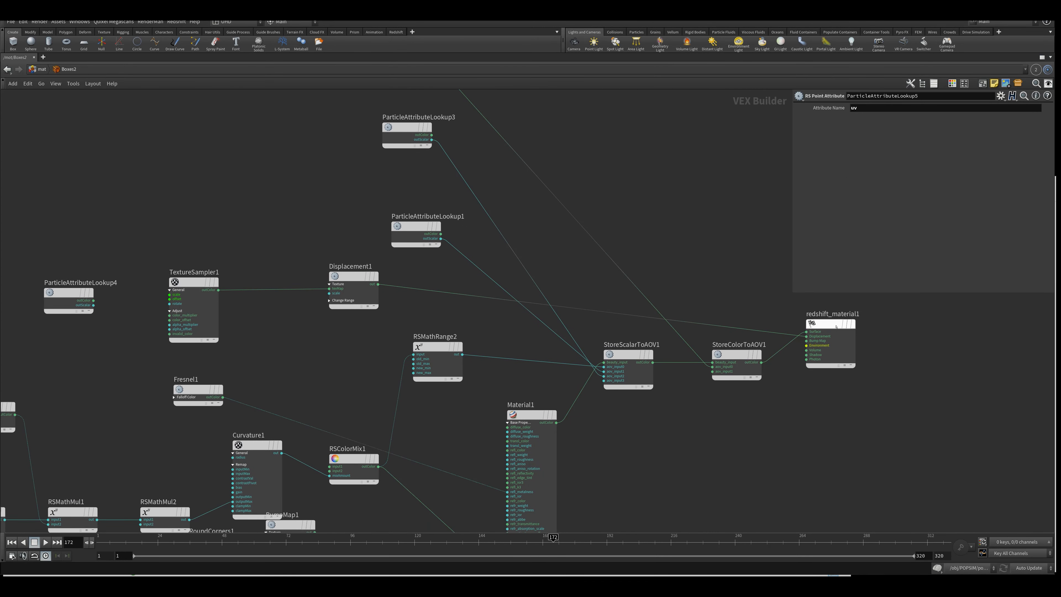
Review the AOV names on StoreScalarToAOV1, including curvature, emit_light and vel, and check the AOV names on StoreColorToAOV1.
click(629, 355)
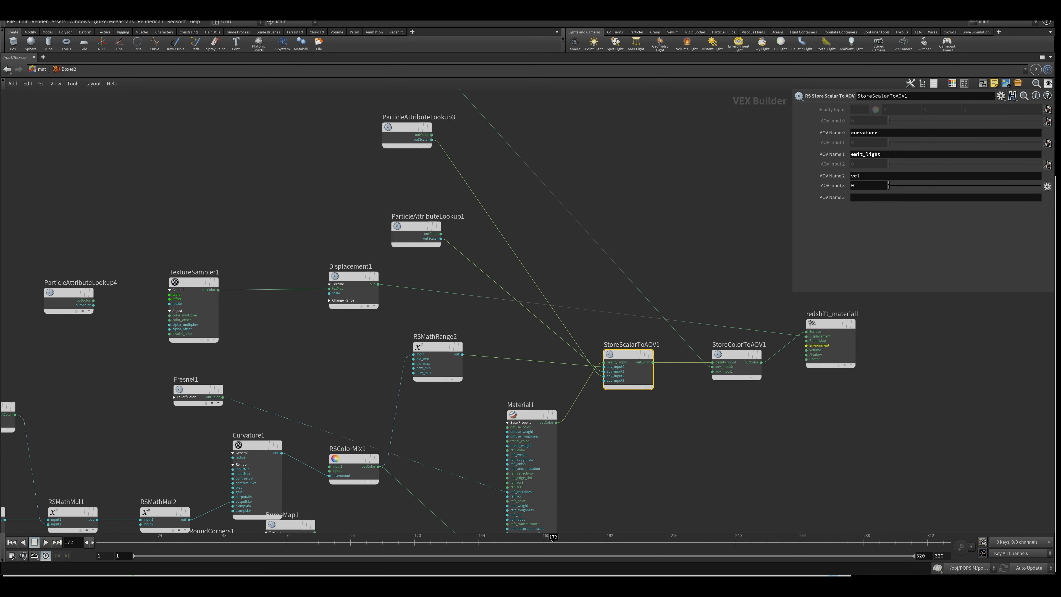
double_click(883, 132)
double_click(911, 155)
click(711, 205)
double_click(881, 184)
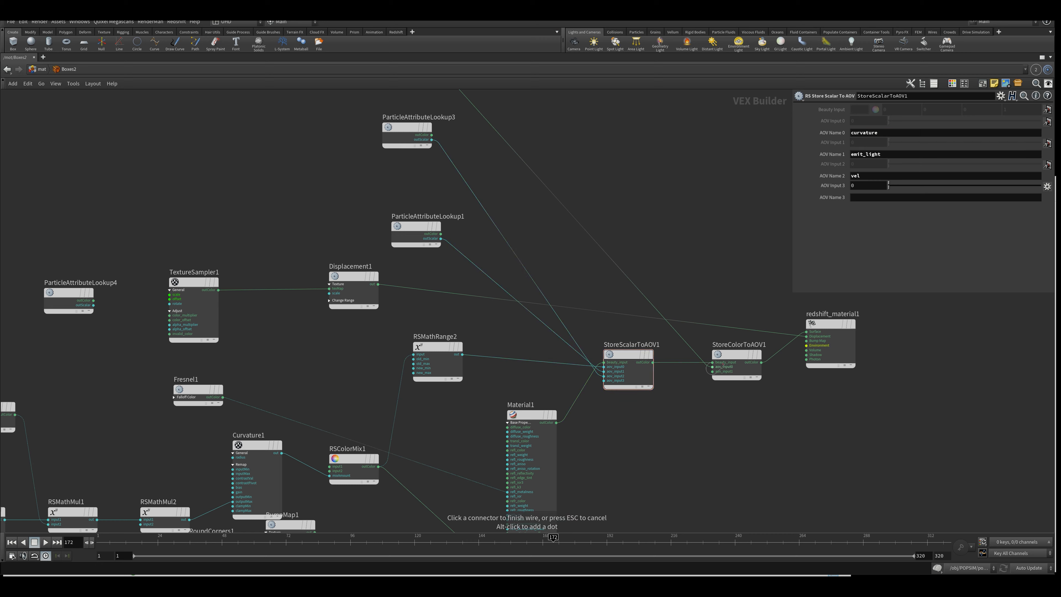
click(727, 359)
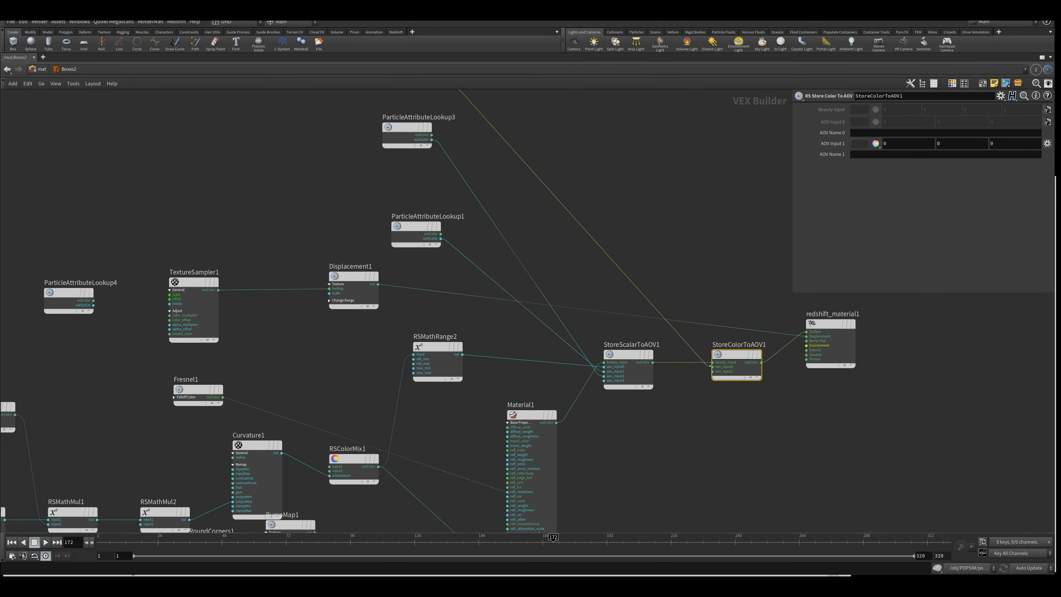
Inspect the Attribute Name on ParticleAttributeLookup5 and bring all the attribute lookups feeding the AOV nodes into view.
click(681, 251)
middle_drag(682, 251, 702, 278)
middle_drag(576, 184, 567, 290)
drag(354, 136, 461, 212)
middle_drag(685, 286, 643, 262)
scroll(644, 262, down, 2)
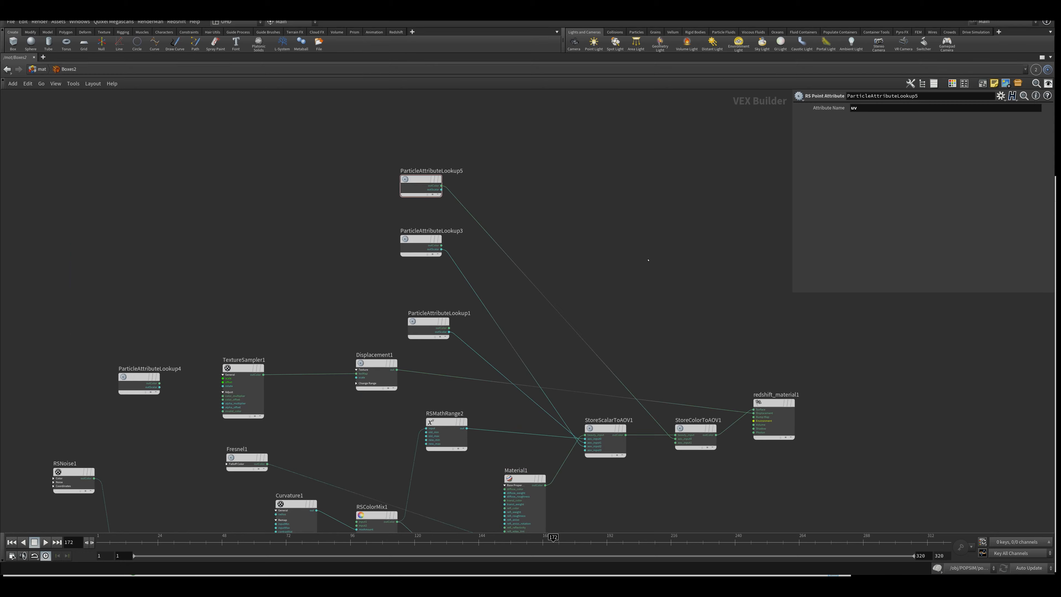
Restore the multi-pane layout, switch the material network to the out context and select the MAIN Redshift render node.
key(ctrl+b)
click(773, 312)
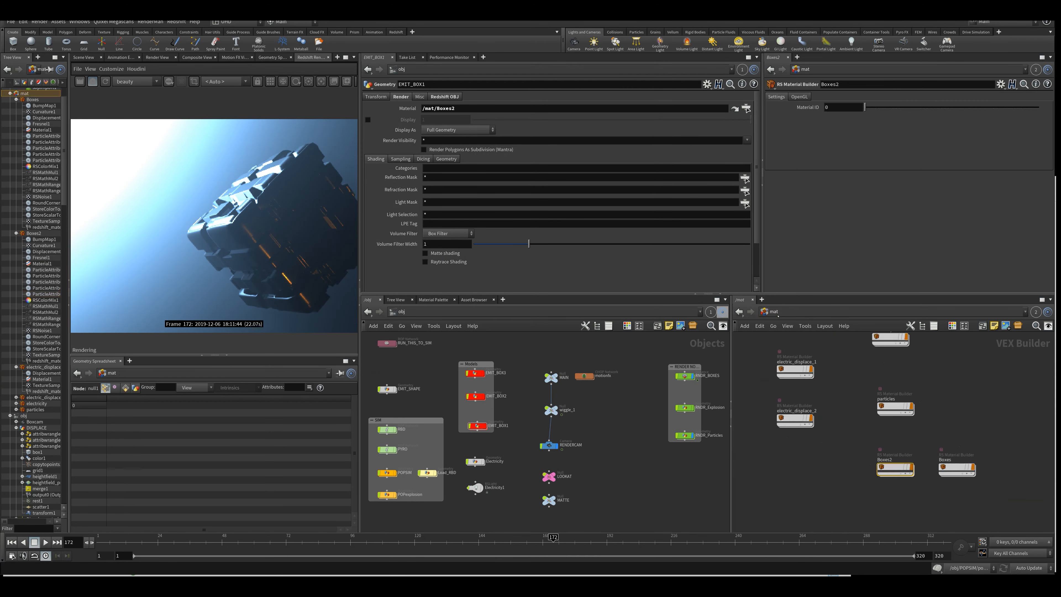
click(773, 312)
click(796, 363)
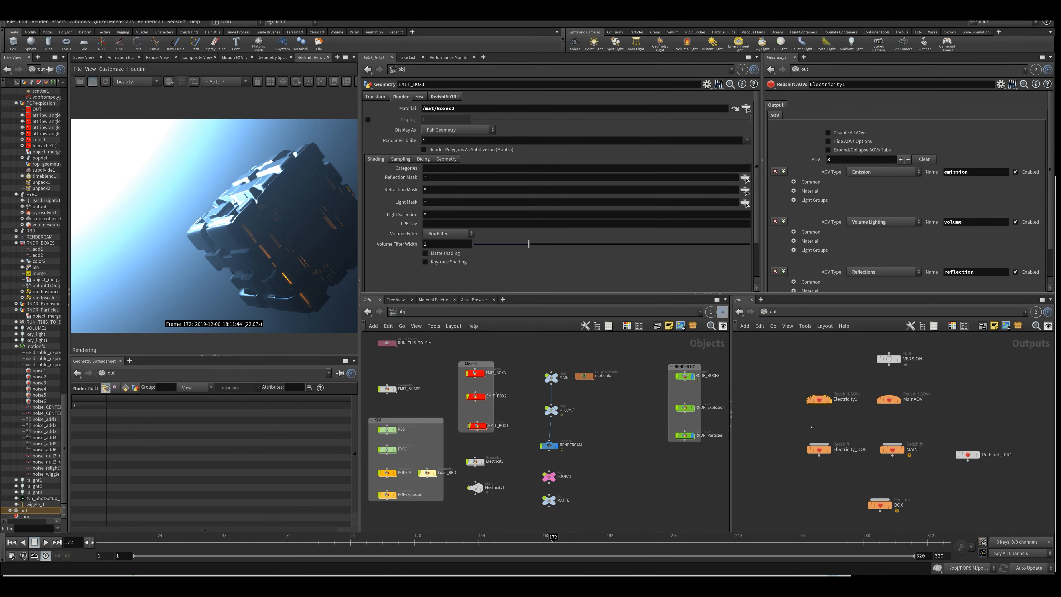
drag(859, 426, 912, 468)
drag(860, 390, 912, 432)
mouse_move(889, 396)
mouse_down()
mouse_move(907, 428)
mouse_move(913, 395)
mouse_move(898, 404)
mouse_move(902, 453)
mouse_move(890, 403)
mouse_move(915, 467)
mouse_up()
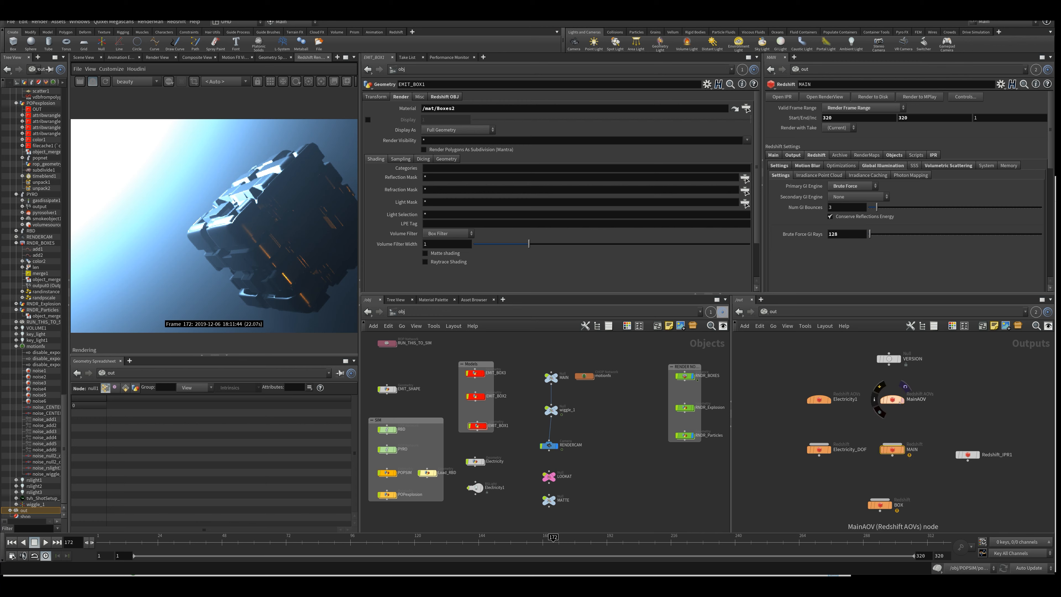
Examine the AOV list on MainAOV, down to the custom emit_light and vel passes and the uv pass.
click(892, 399)
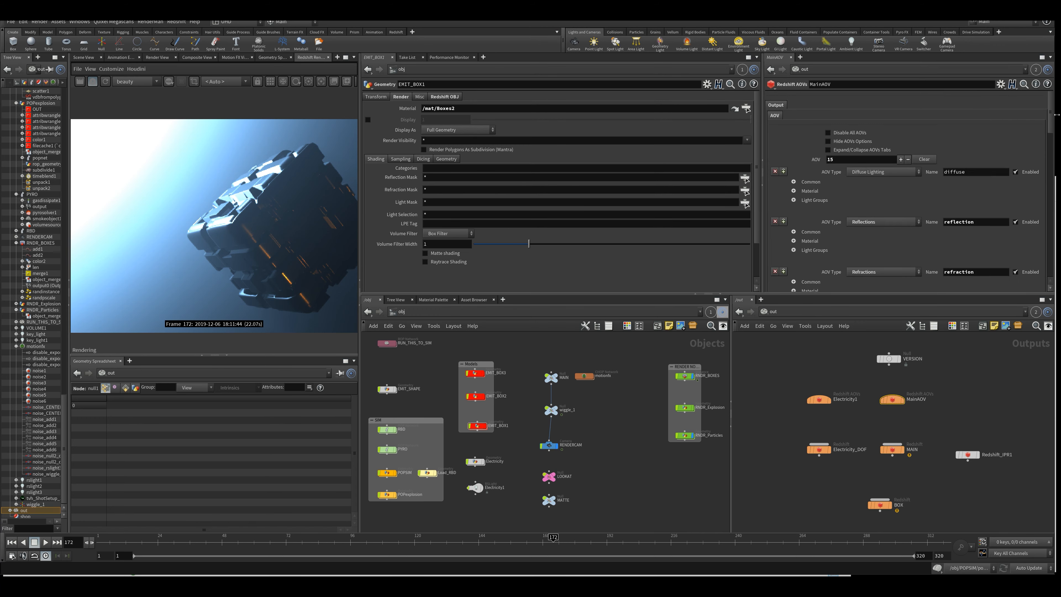
scroll(906, 190, down, 10)
scroll(907, 190, down, 10)
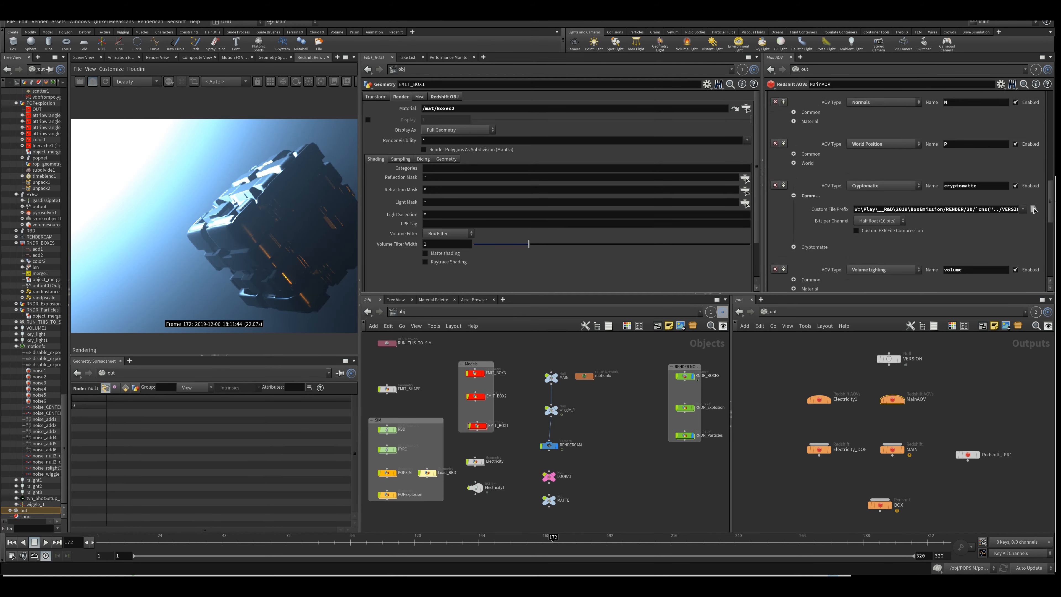
scroll(907, 190, down, 2)
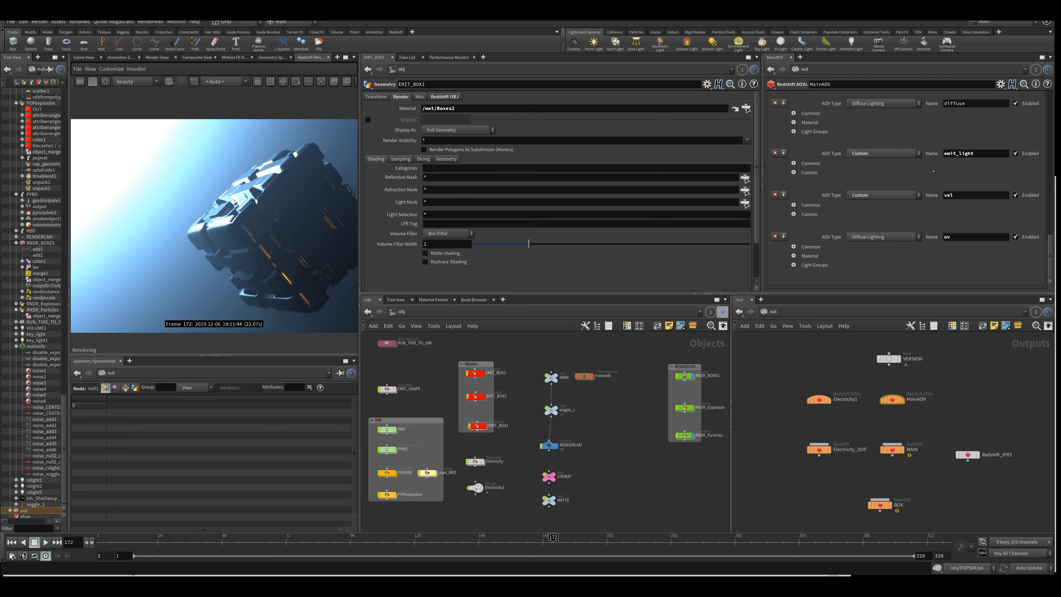
click(988, 154)
Widen the Redshift render view and set its ROP to MAIN to render the full scene.
drag(360, 219, 653, 220)
click(150, 70)
mouse_move(164, 79)
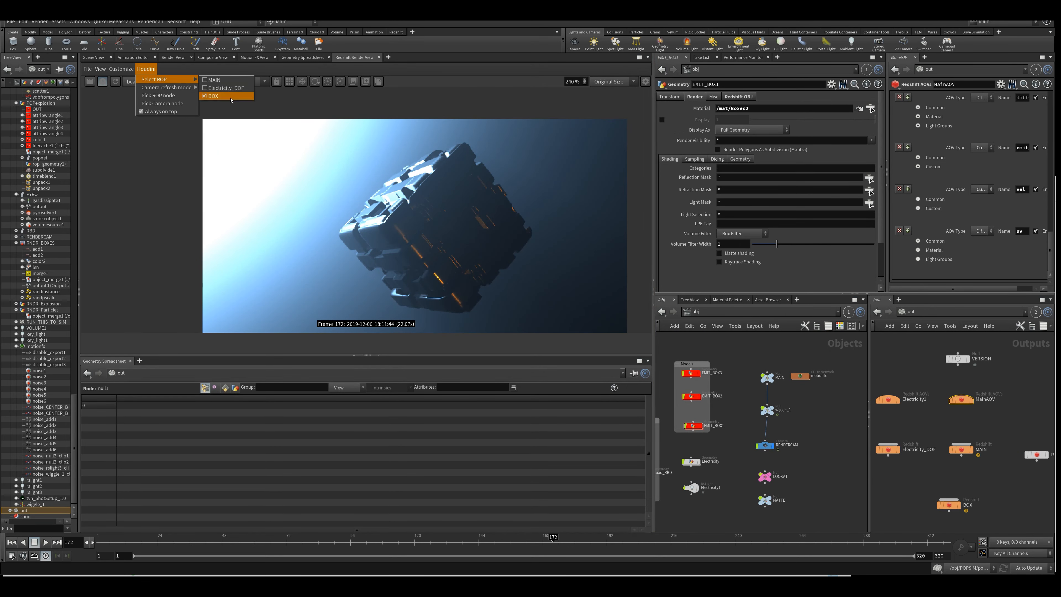
click(217, 80)
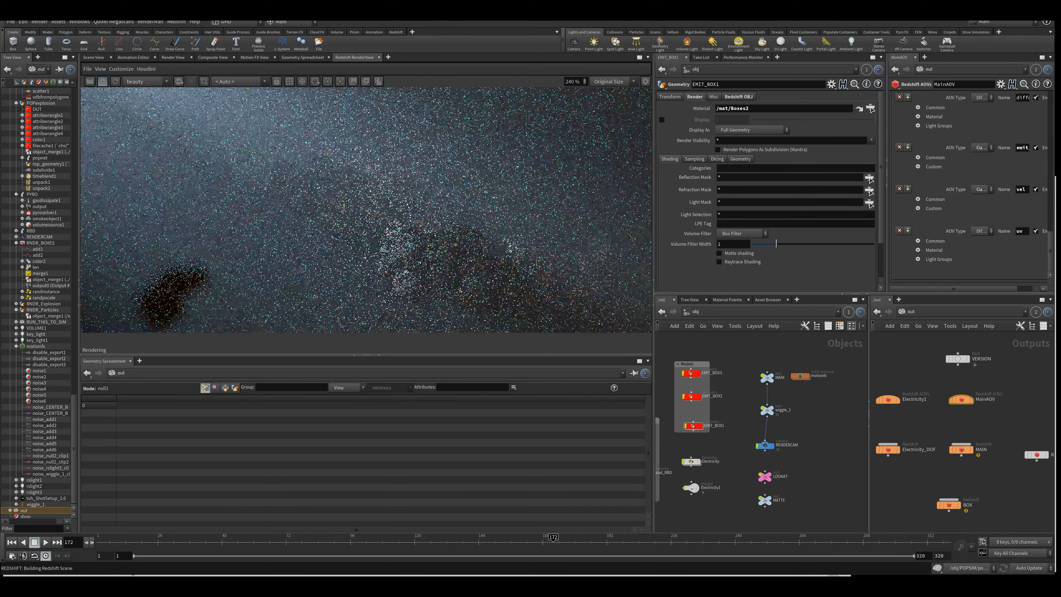
scroll(383, 205, down, 2)
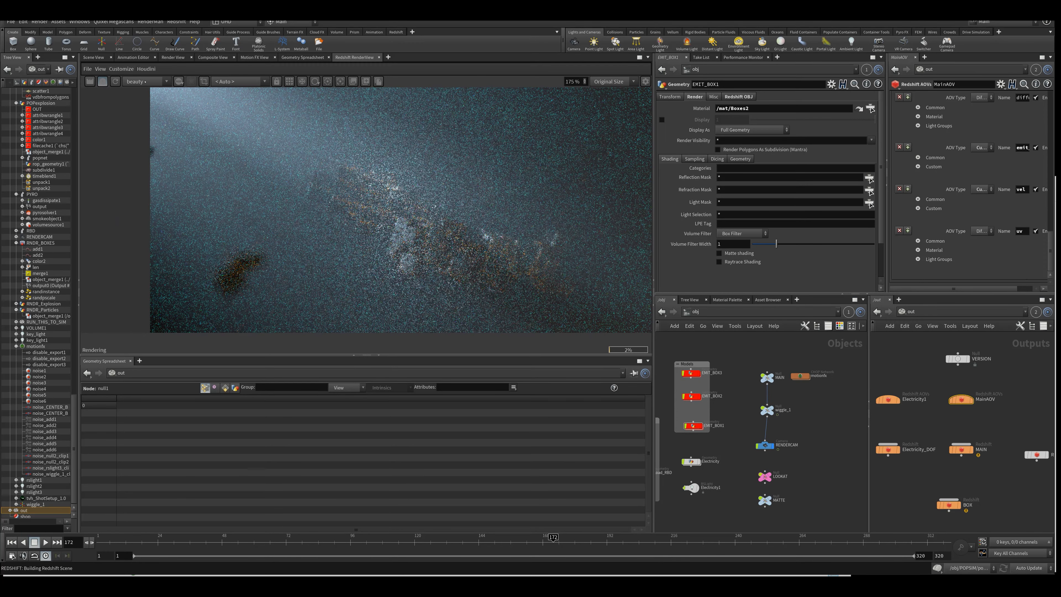
Display the curvature AOV in the Redshift render view.
click(145, 82)
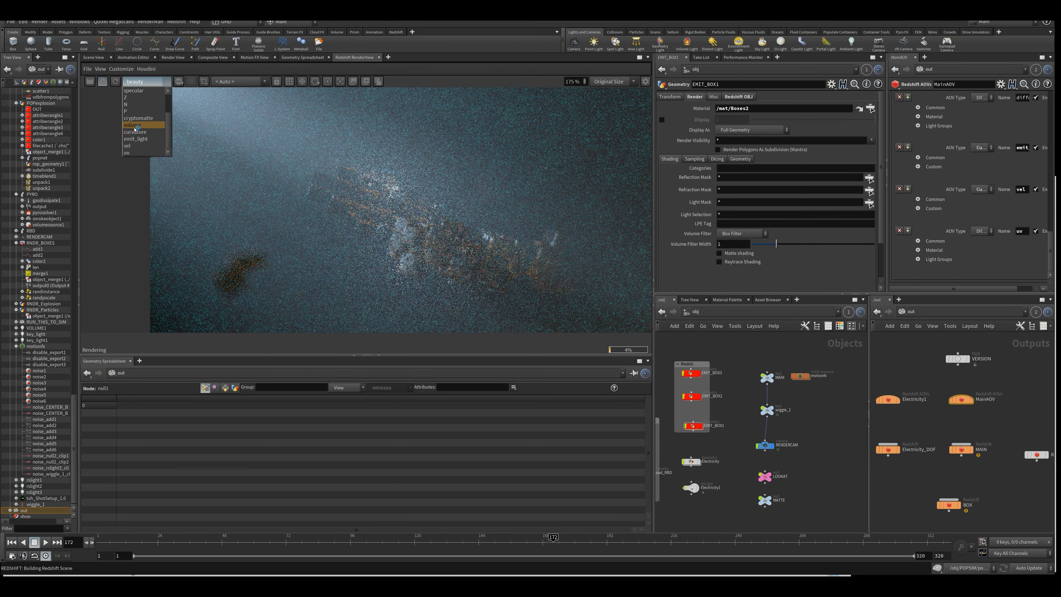
click(134, 132)
click(143, 82)
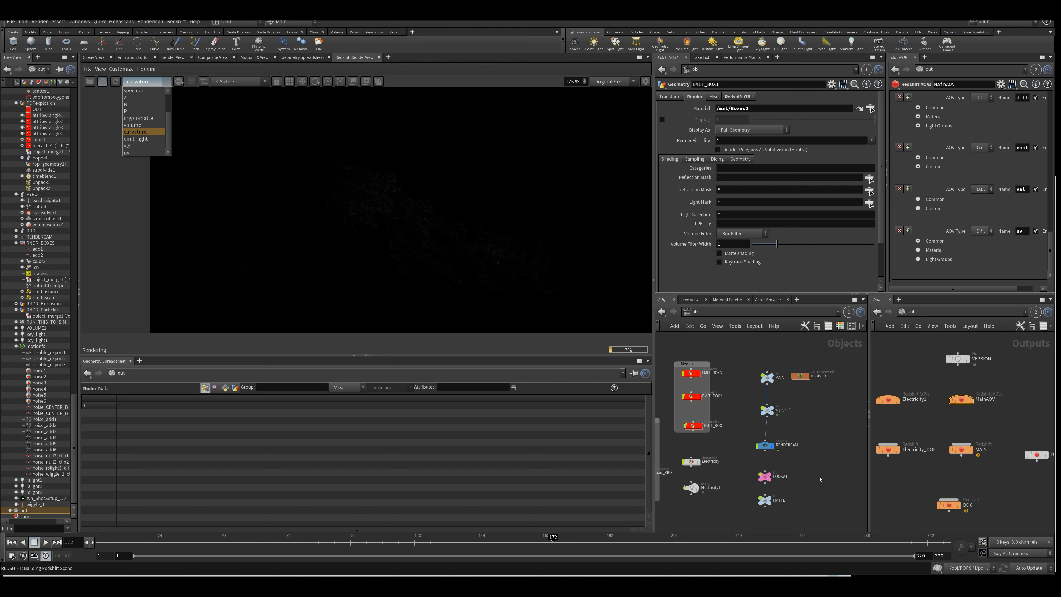
click(820, 479)
Disable DOF on the RENDERCAM camera and inspect the curvature pass up close.
click(765, 445)
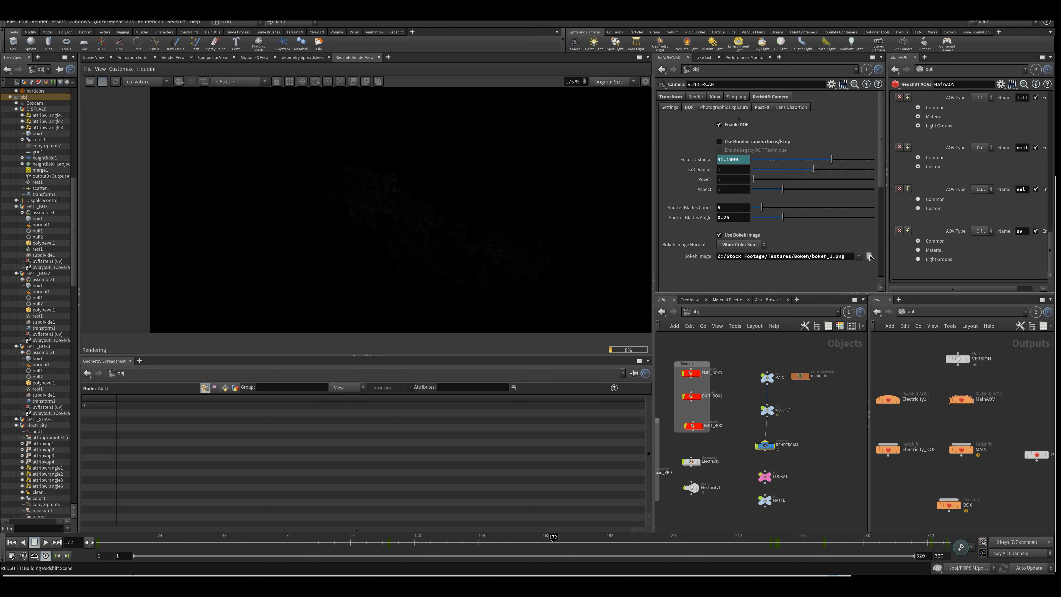
click(720, 124)
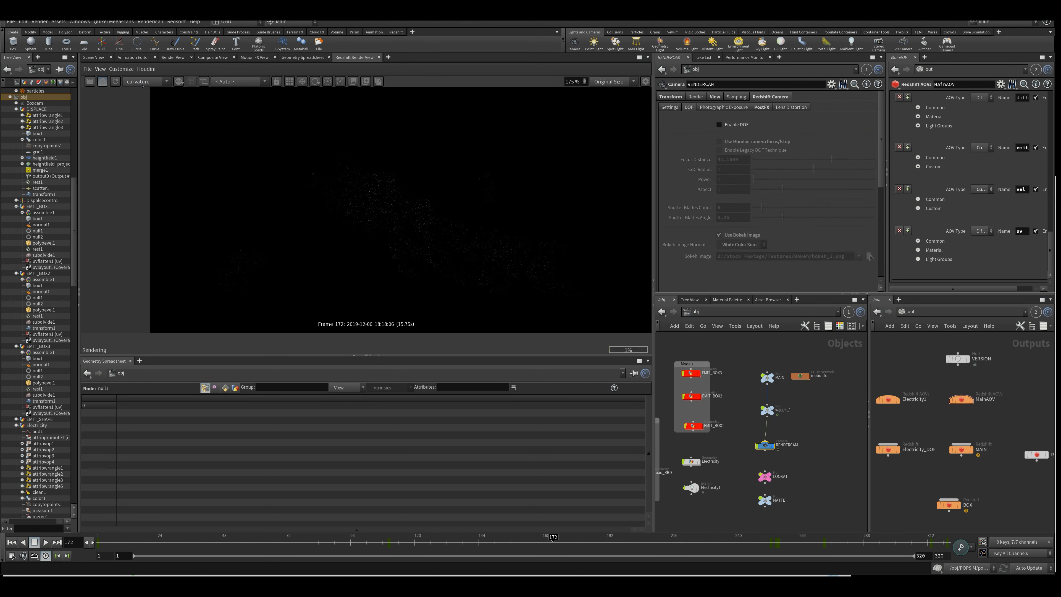
scroll(371, 229, up, 4)
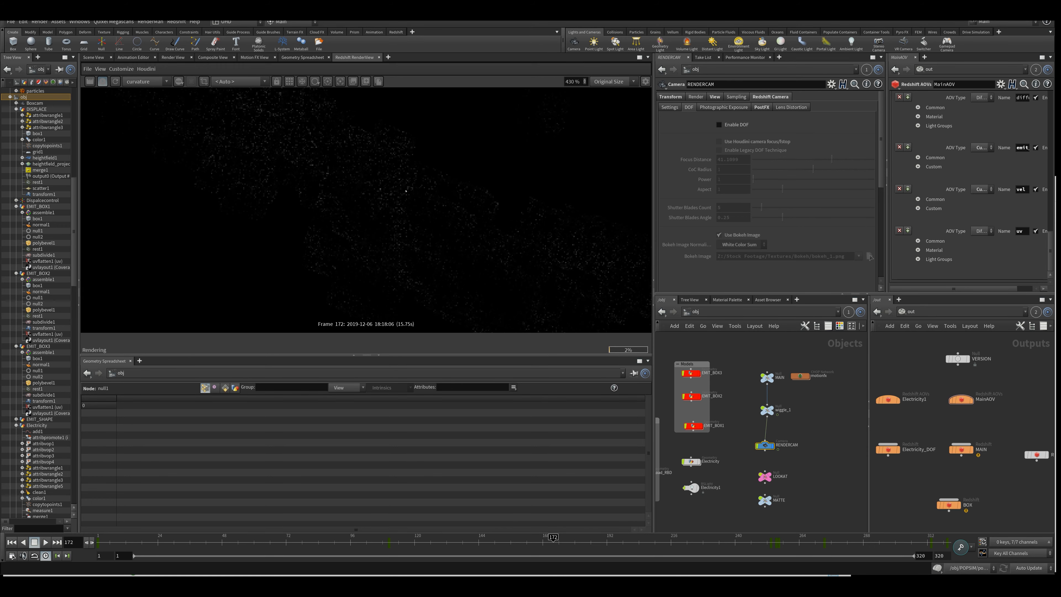
Show the beauty pass of the render, and return the render view to the curvature AOV for comparison.
click(137, 81)
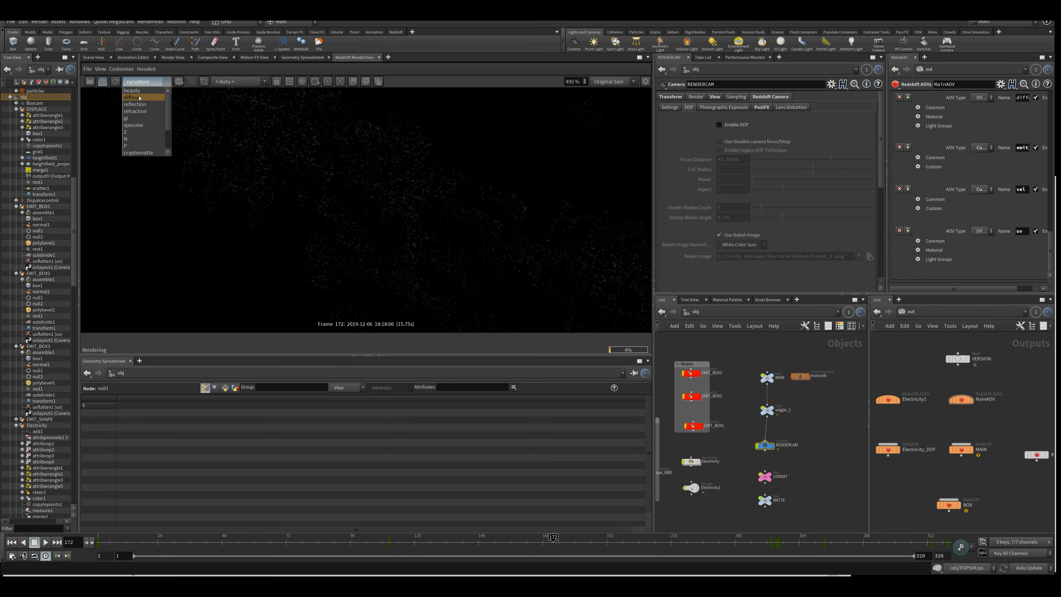
click(138, 89)
scroll(356, 202, down, 2)
scroll(409, 161, down, 4)
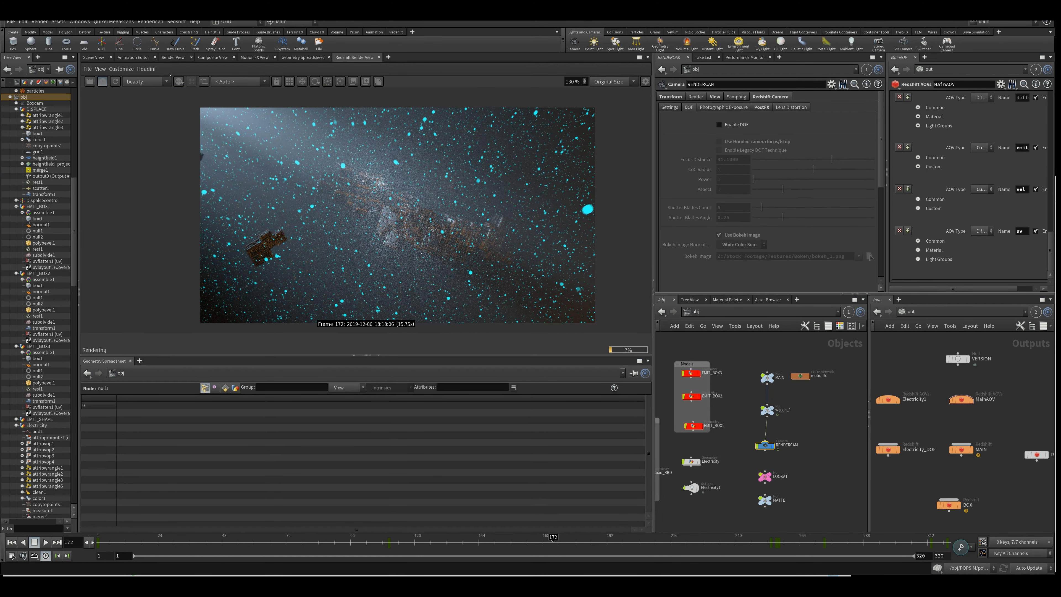
click(161, 82)
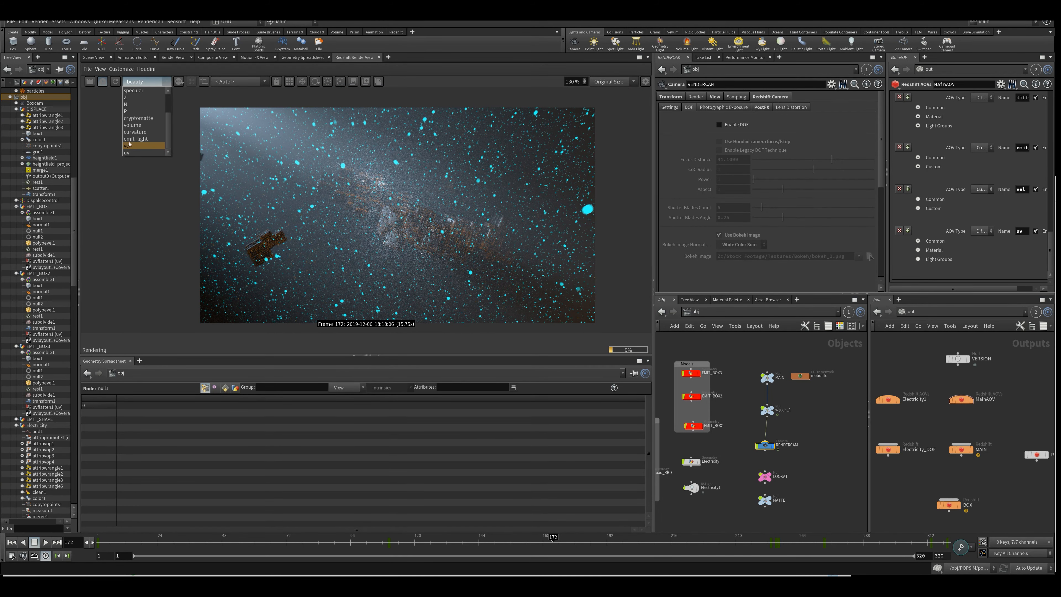
click(139, 131)
scroll(408, 234, up, 2)
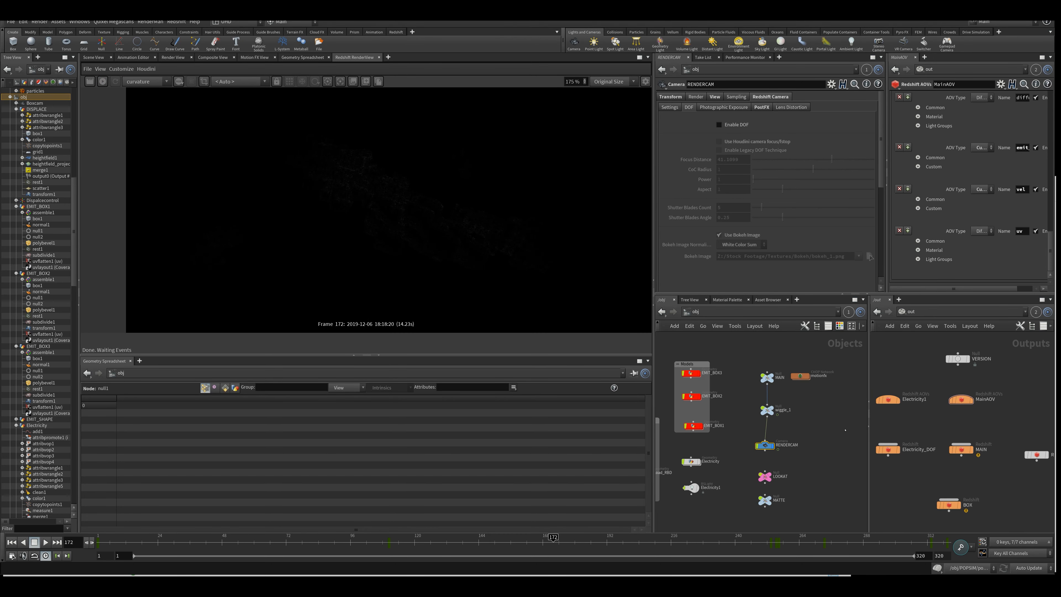
Narrow the render view to enlarge the network panes and switch the out network to the mat context.
drag(654, 462, 481, 462)
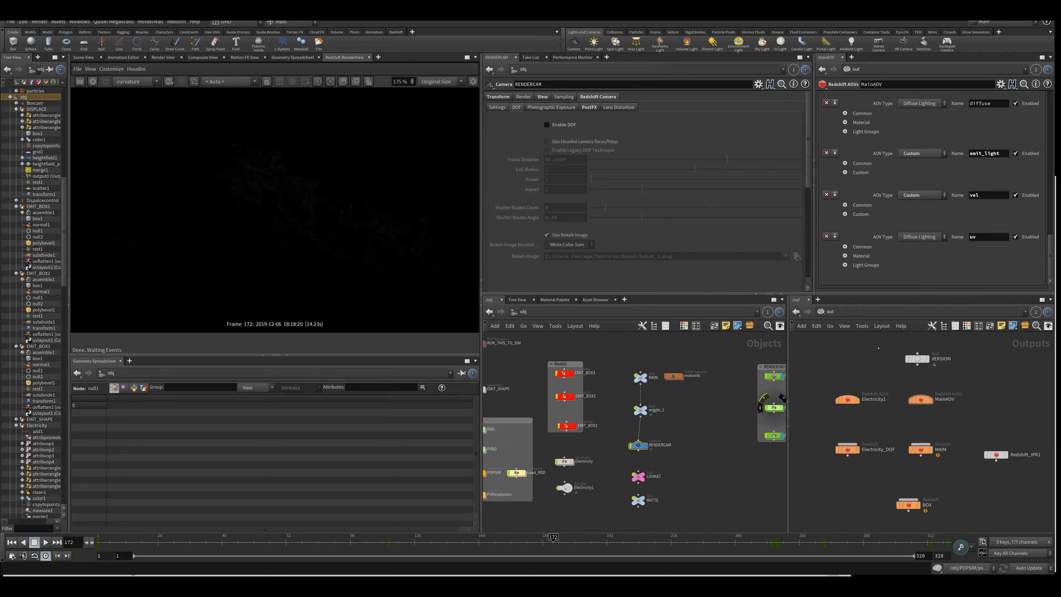
click(833, 313)
click(842, 359)
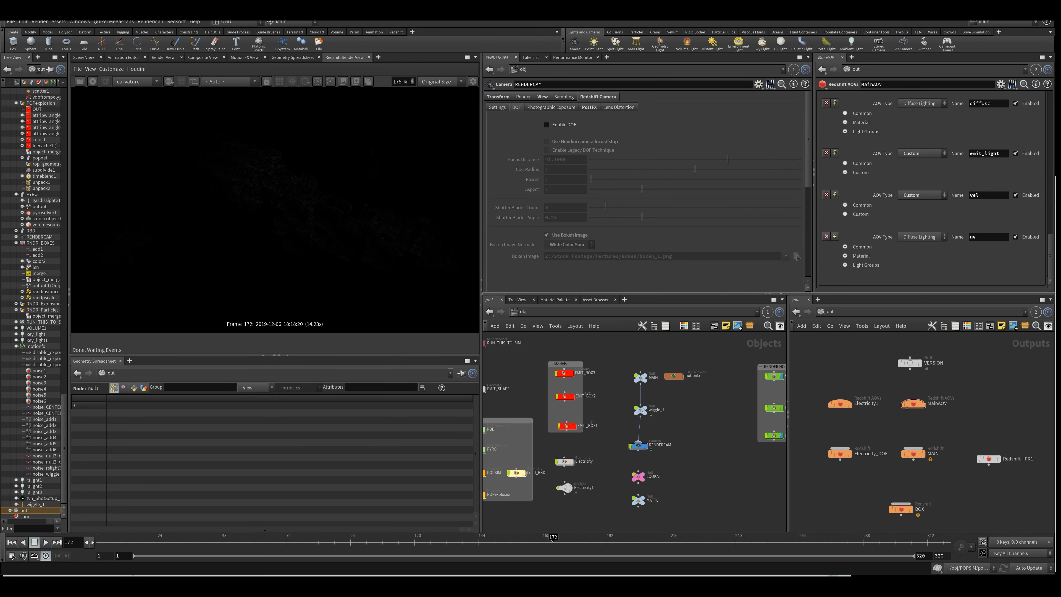
click(877, 311)
click(853, 341)
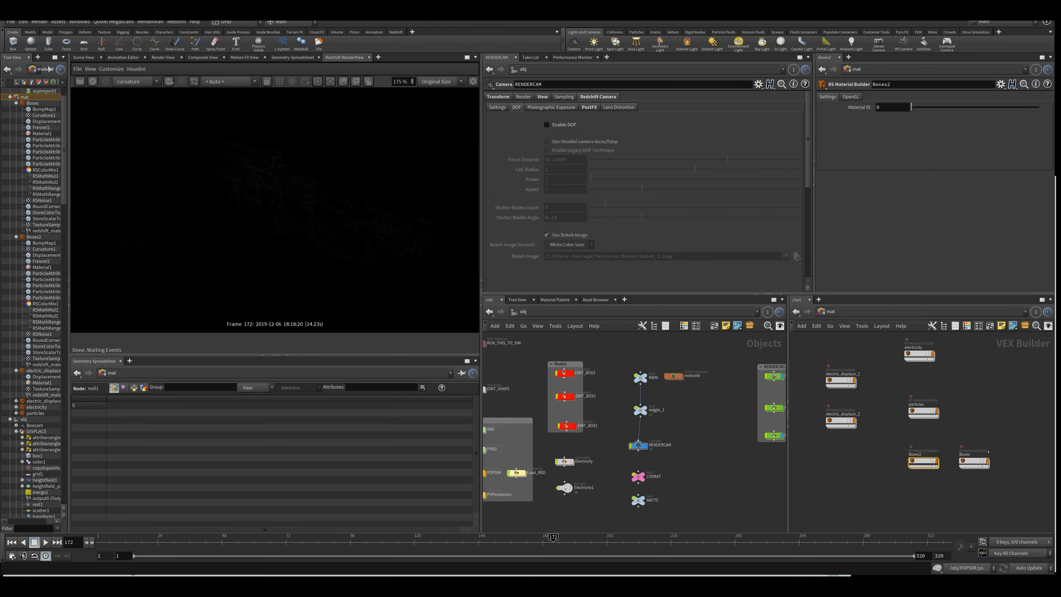
Open the Boxes shader network and review the Reflection settings of its Material1 node.
double_click(974, 464)
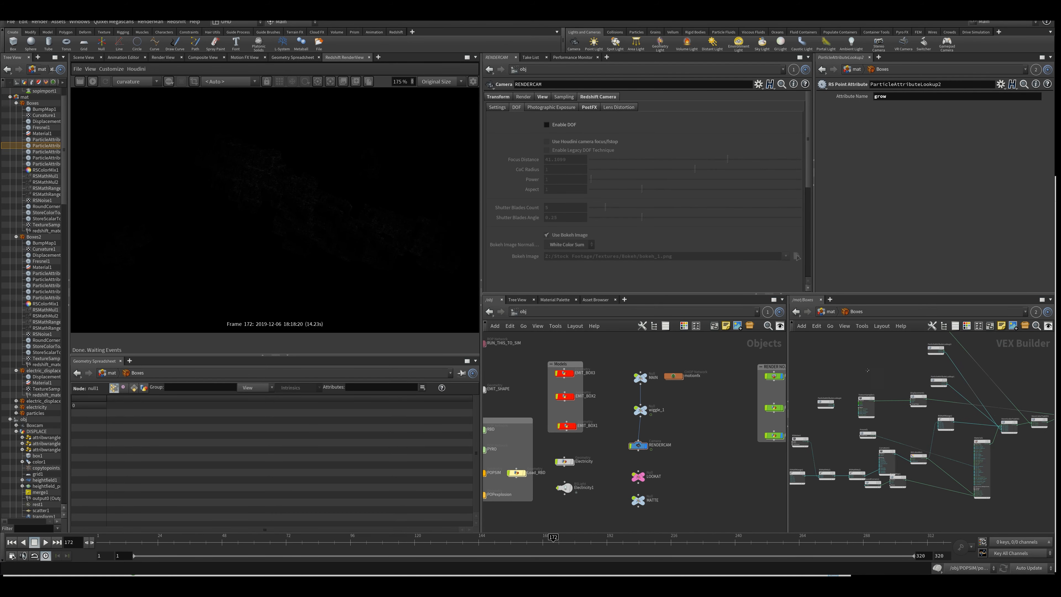
middle_drag(944, 416, 835, 345)
middle_drag(1010, 480, 1041, 433)
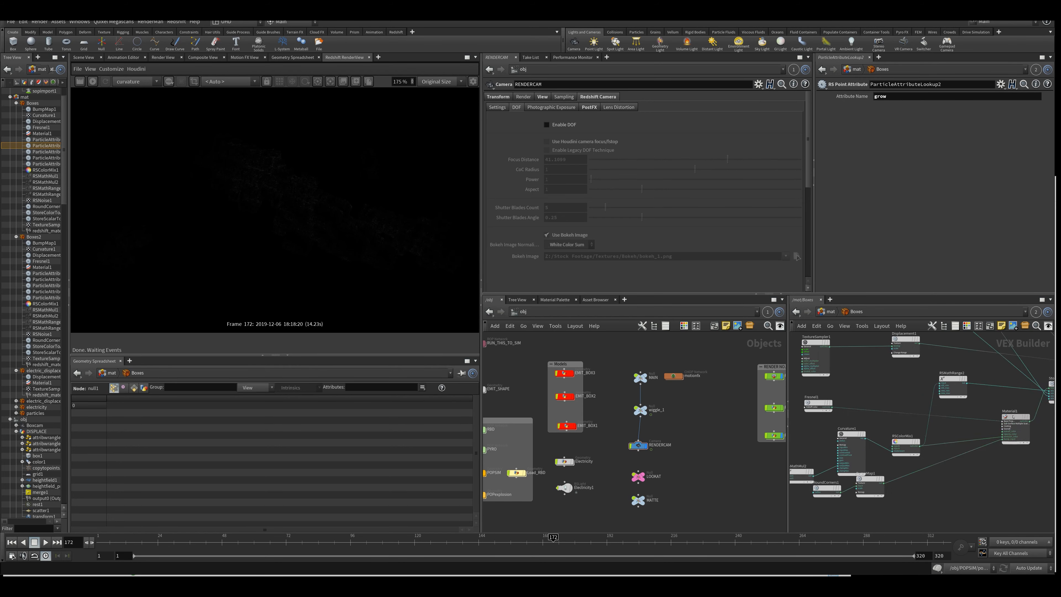
click(1011, 423)
scroll(905, 212, down, 4)
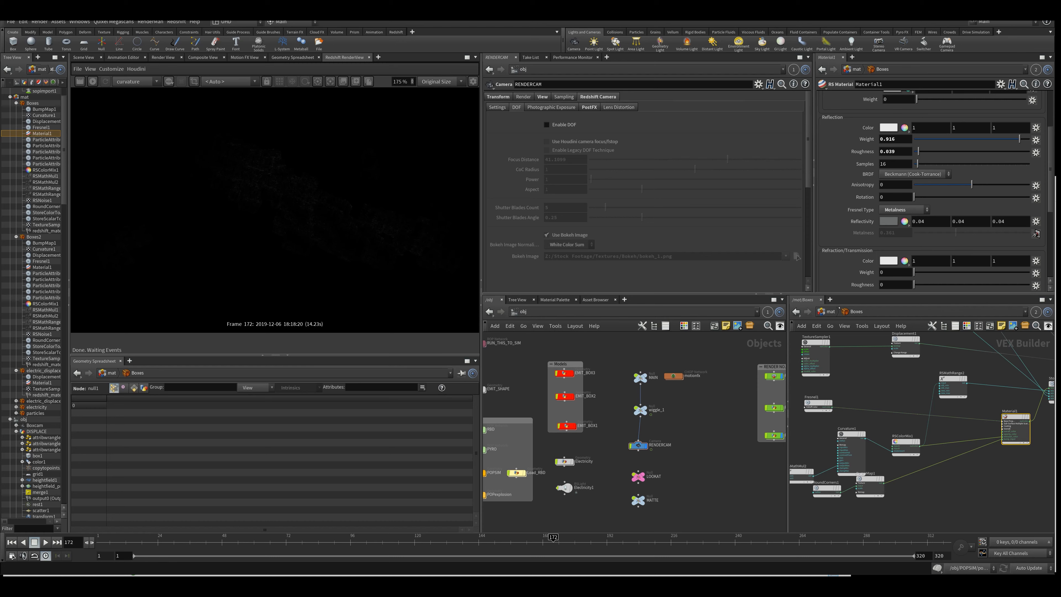
Return to mat, open the Boxes2 shader network and check the material assigned to the EMIT_BOX2 object.
click(832, 312)
middle_drag(903, 435, 876, 424)
scroll(885, 444, up, 2)
double_click(894, 452)
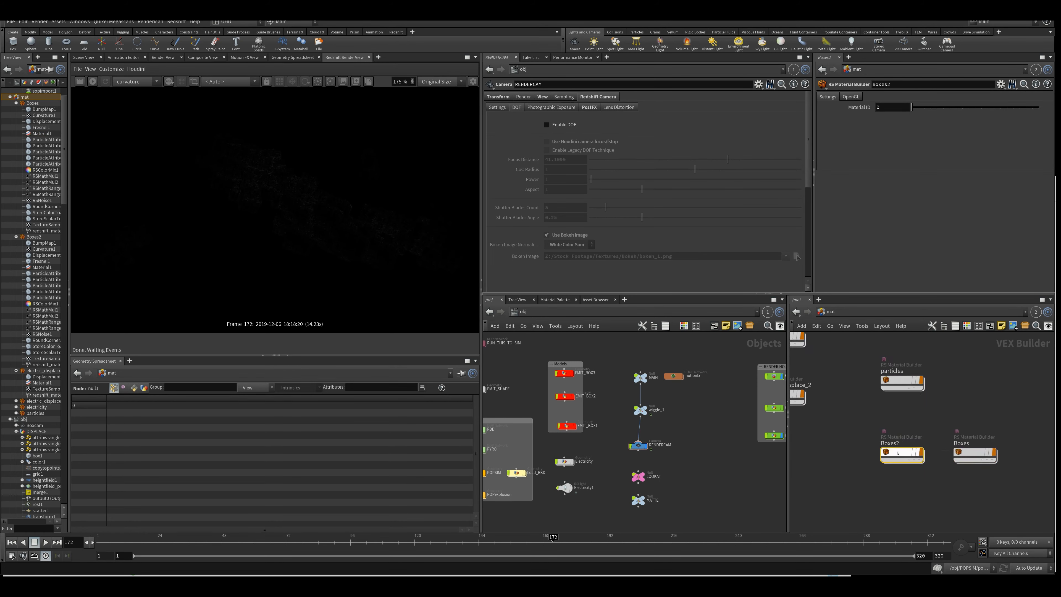
scroll(881, 433, down, 3)
middle_drag(815, 440, 953, 408)
scroll(663, 382, up, 2)
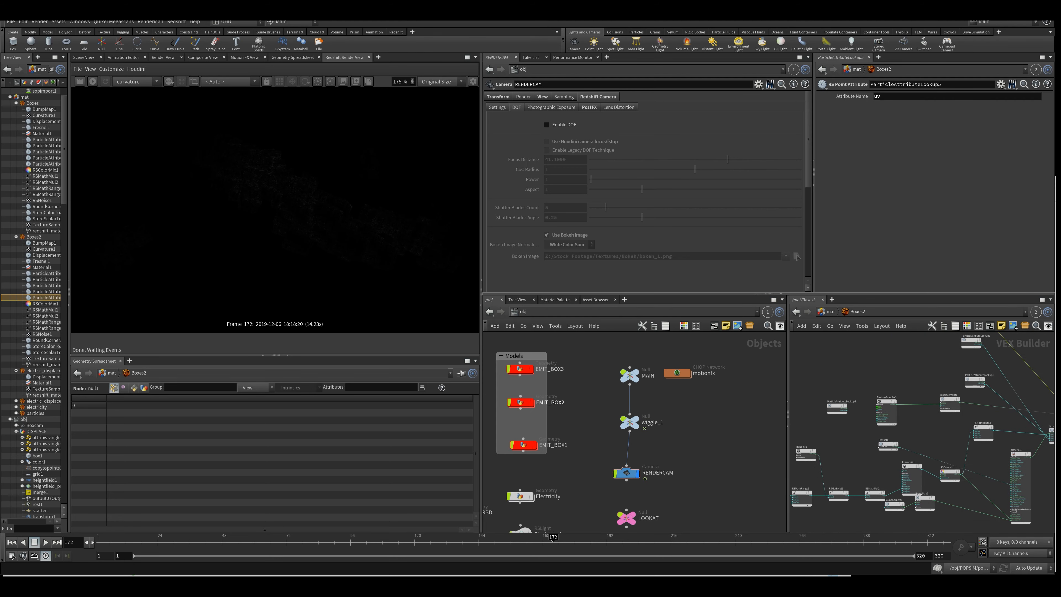
click(523, 402)
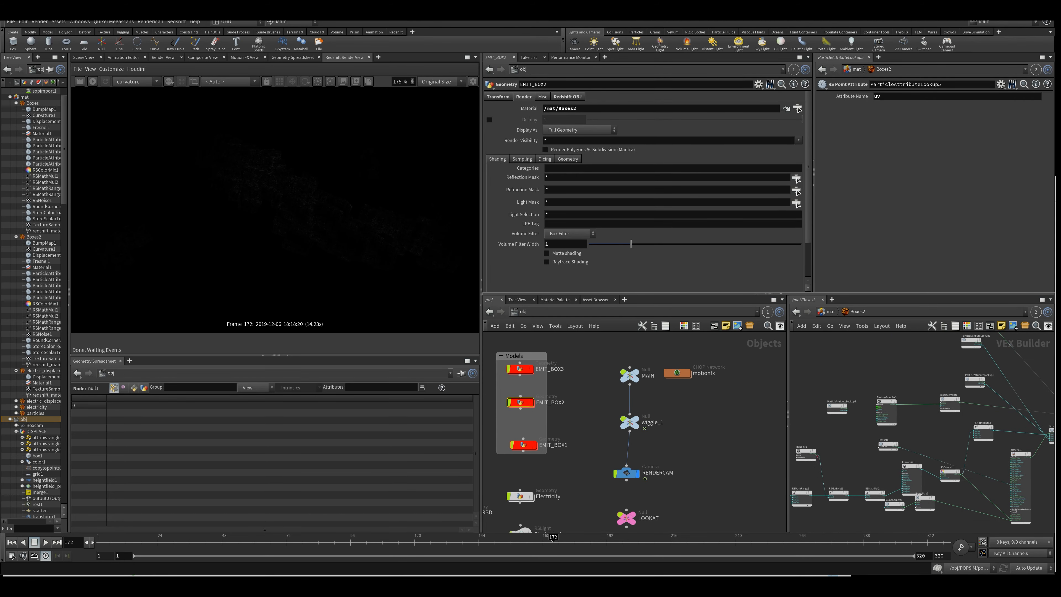
Compare the TextureSampler1 Remap settings in the Boxes2 and Boxes shaders, and return to the mat level.
scroll(887, 396, up, 4)
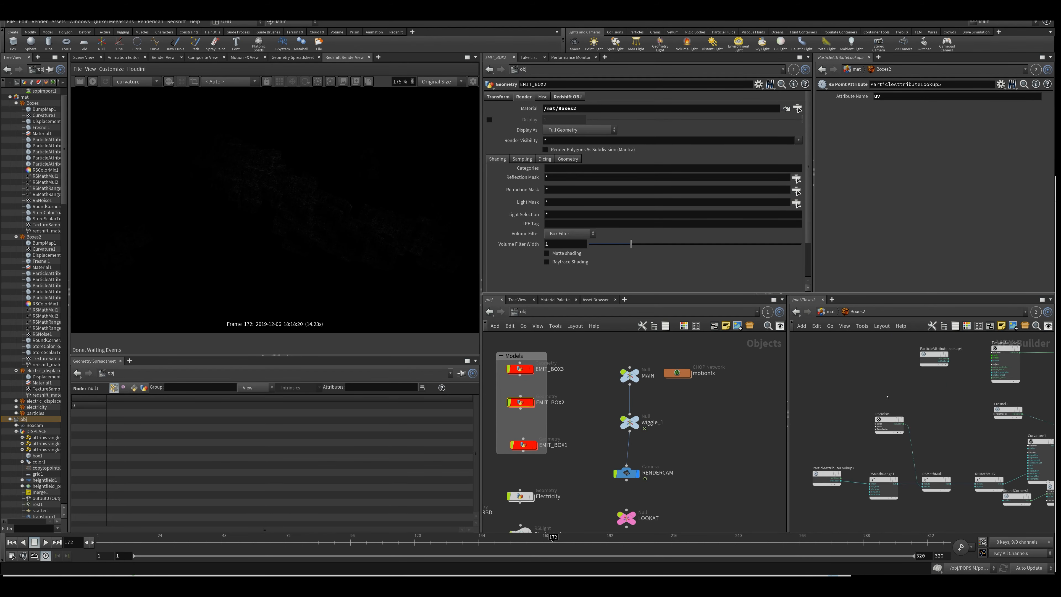
middle_drag(887, 397, 825, 381)
drag(825, 382, 833, 451)
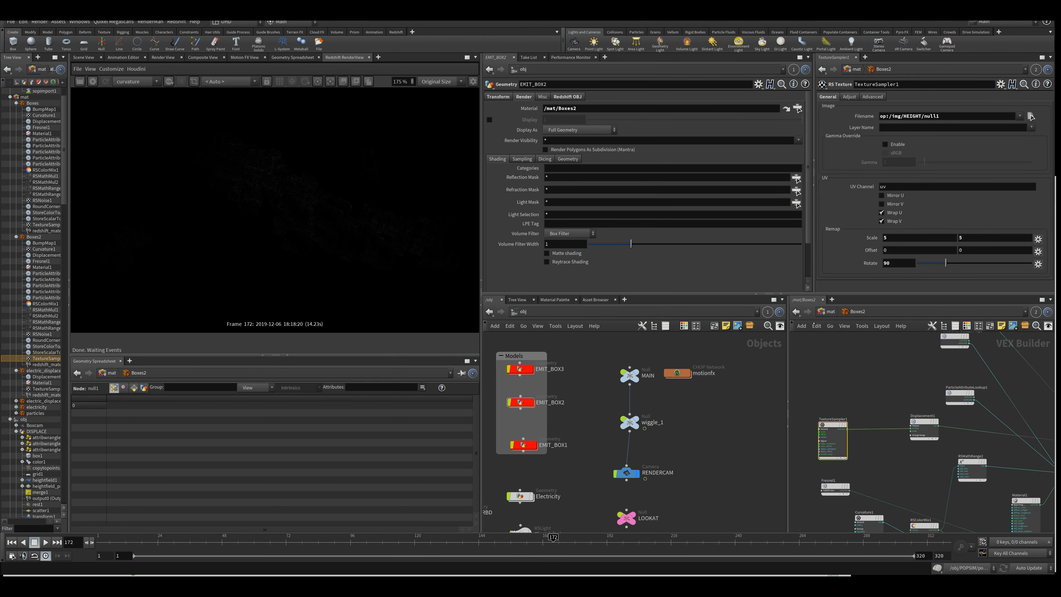
right_click(817, 307)
click(871, 293)
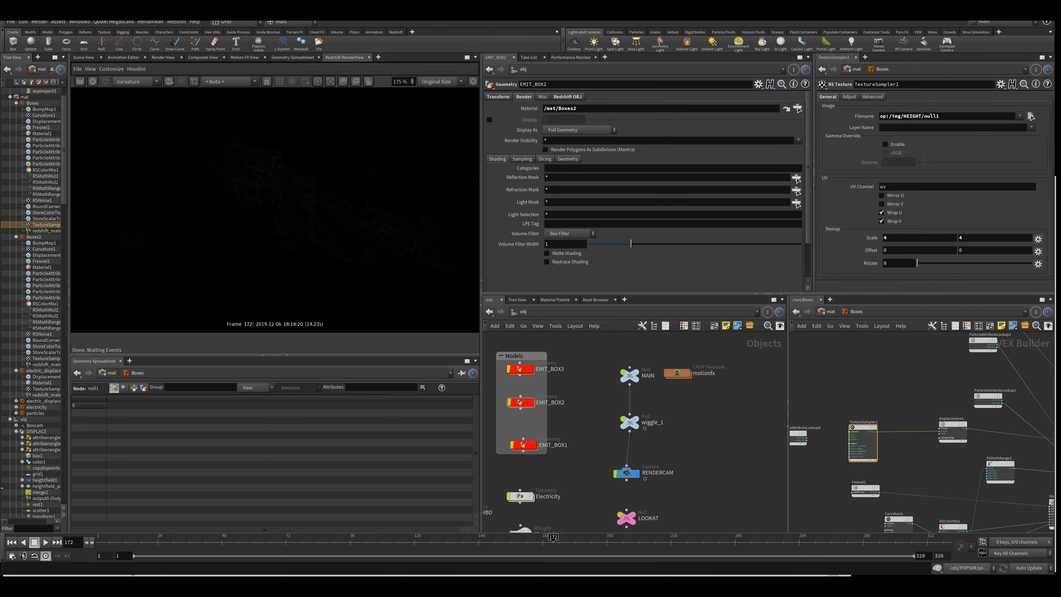
click(825, 312)
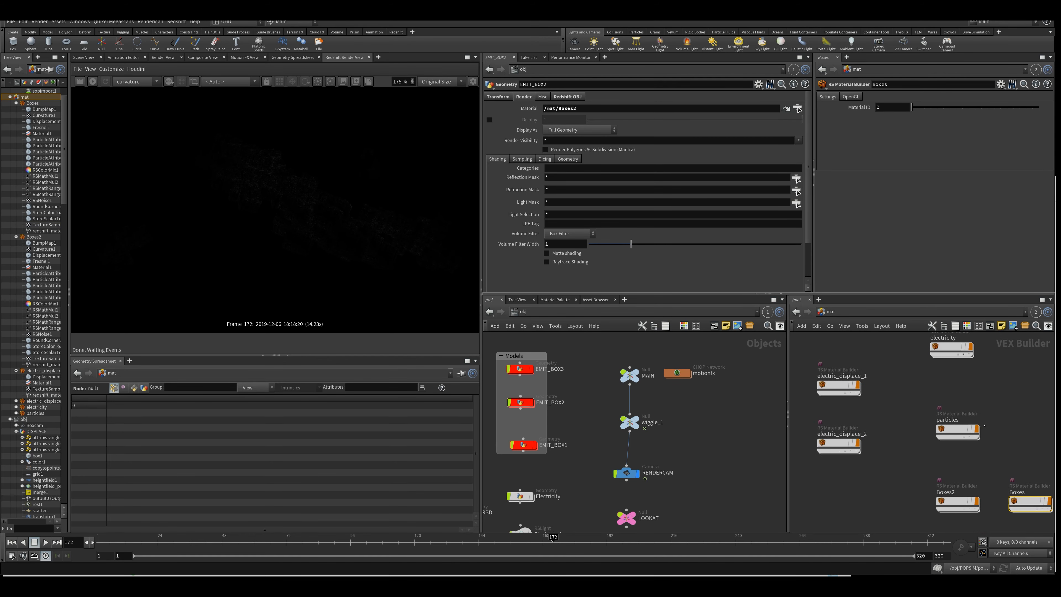
Open the particles shader network from mat, enlarge the network view and select its Material1 node.
double_click(959, 433)
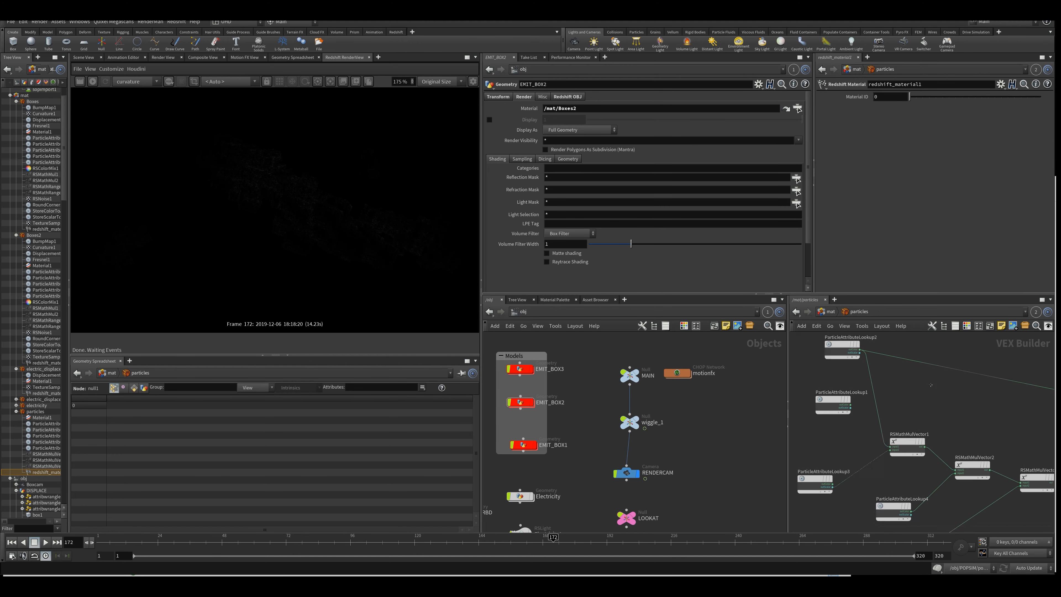
key(ctrl+b)
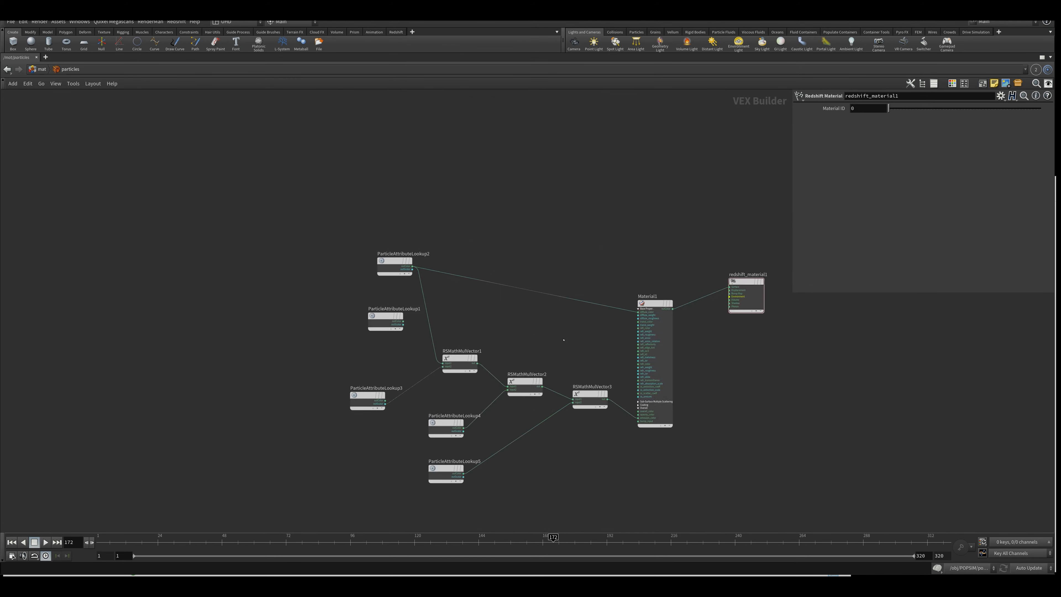
click(654, 304)
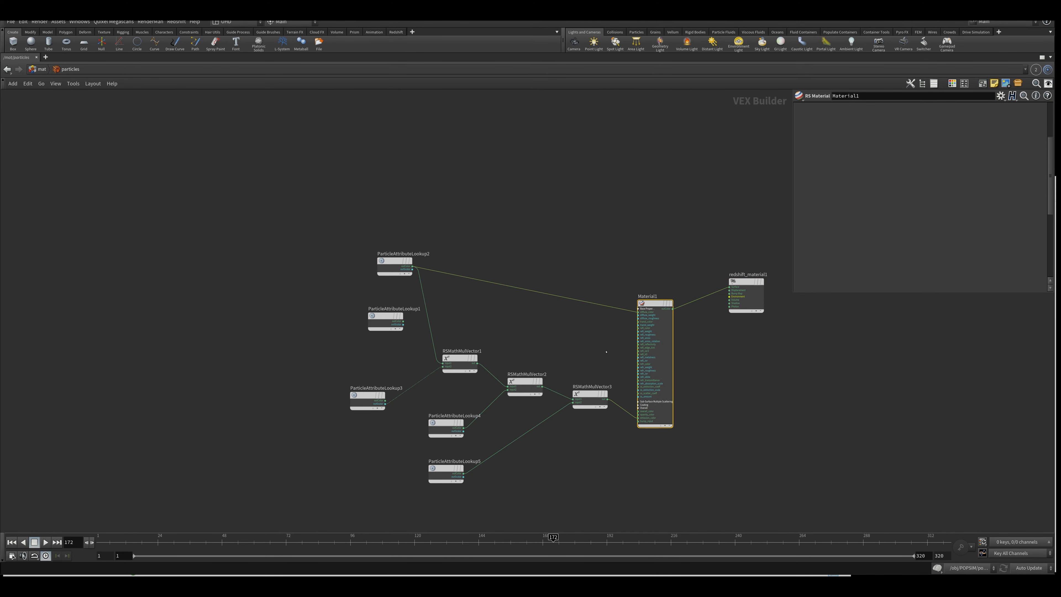
scroll(667, 427, up, 2)
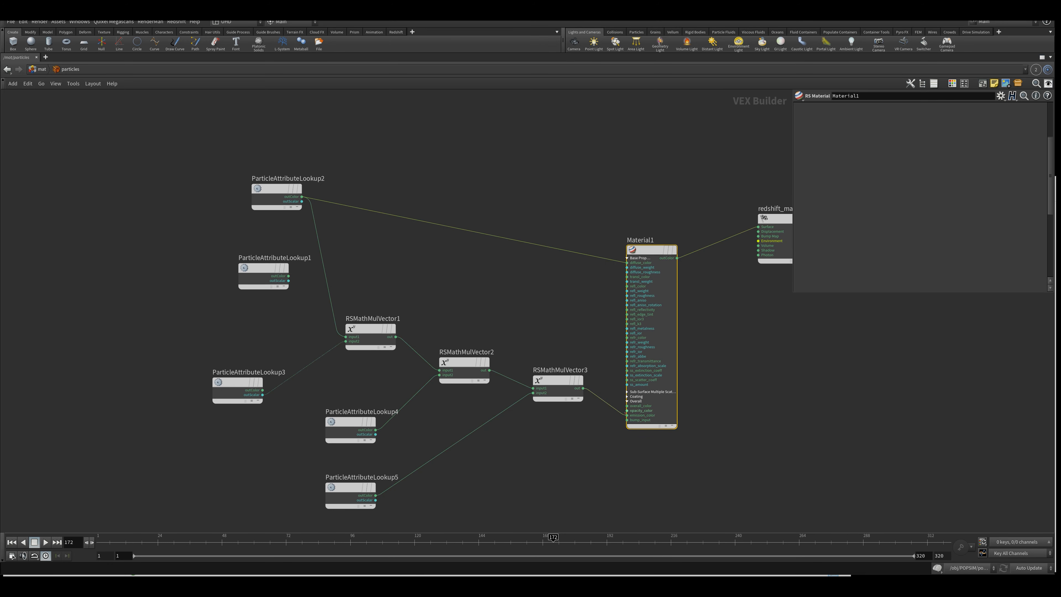
Check the attribute name of ParticleAttributeLookup5 and trace its connection through RSMathMulVector3 into Material1.
drag(315, 470, 459, 518)
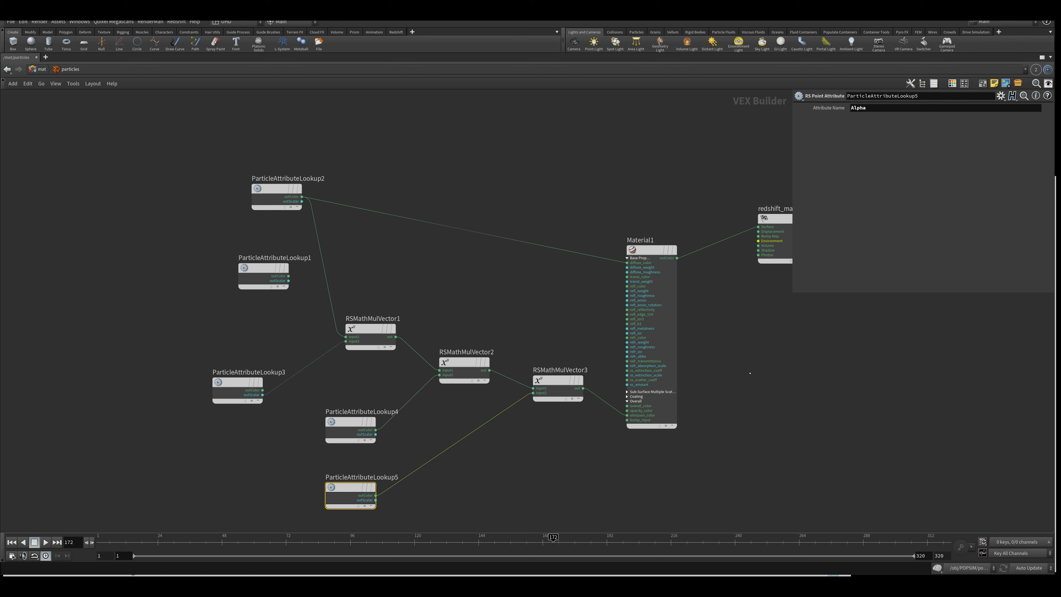
drag(549, 380, 556, 378)
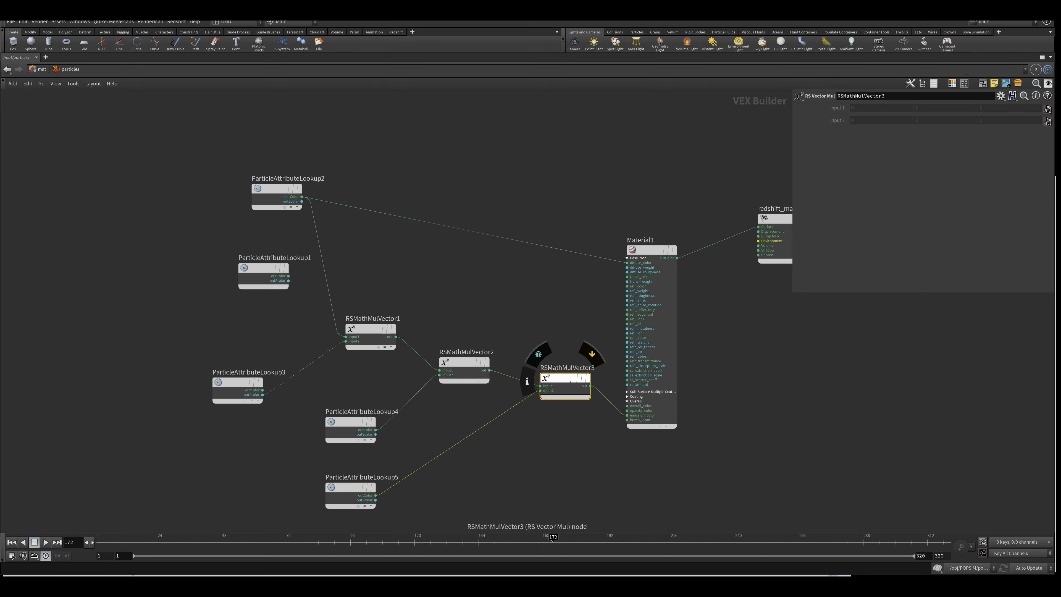
click(347, 491)
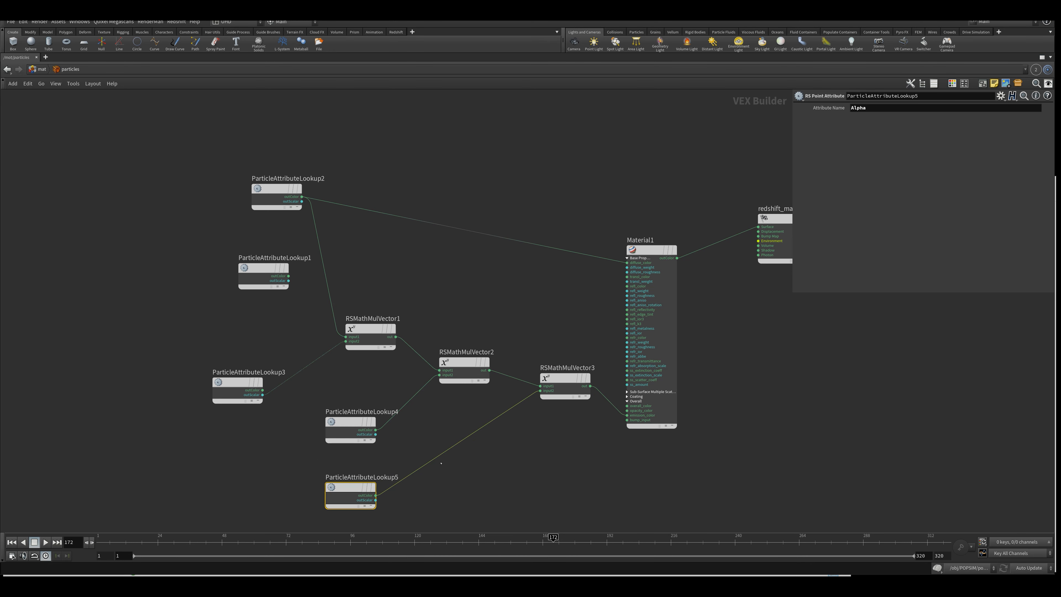
double_click(859, 109)
middle_drag(451, 233, 522, 228)
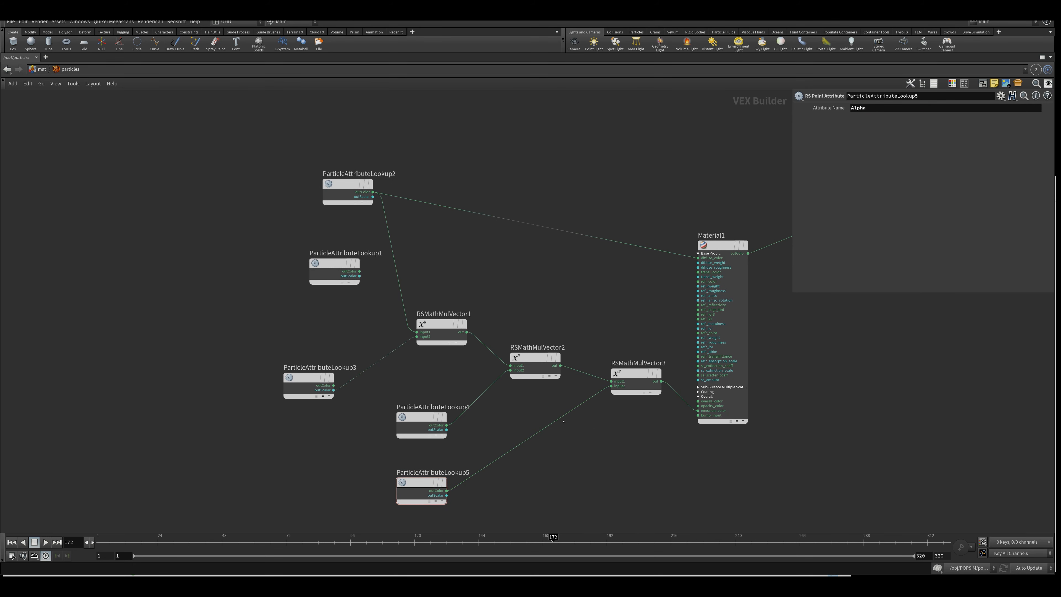
drag(365, 456, 560, 517)
drag(660, 332, 610, 436)
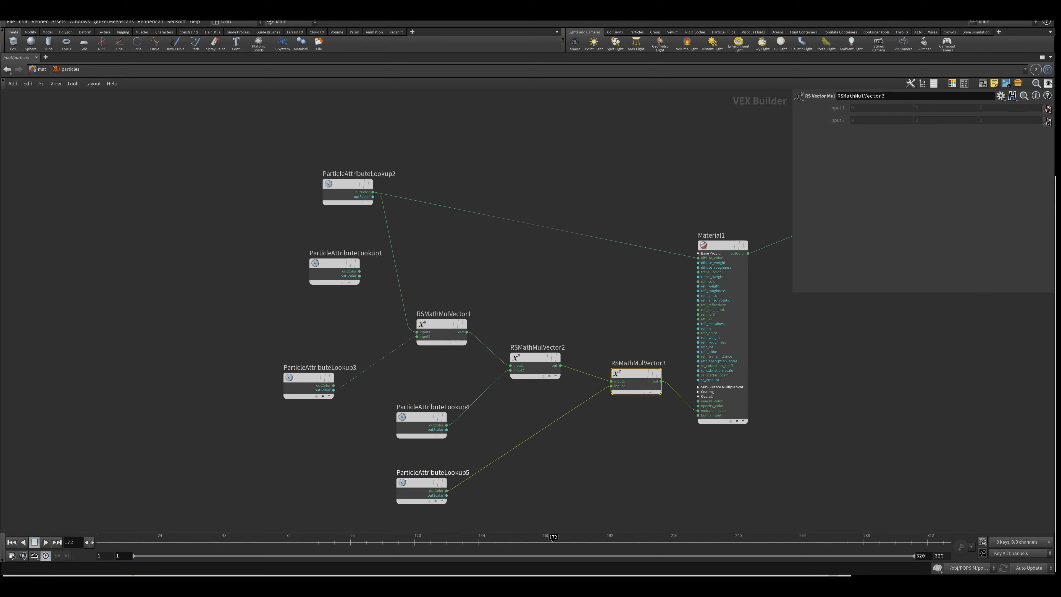
drag(315, 476, 469, 514)
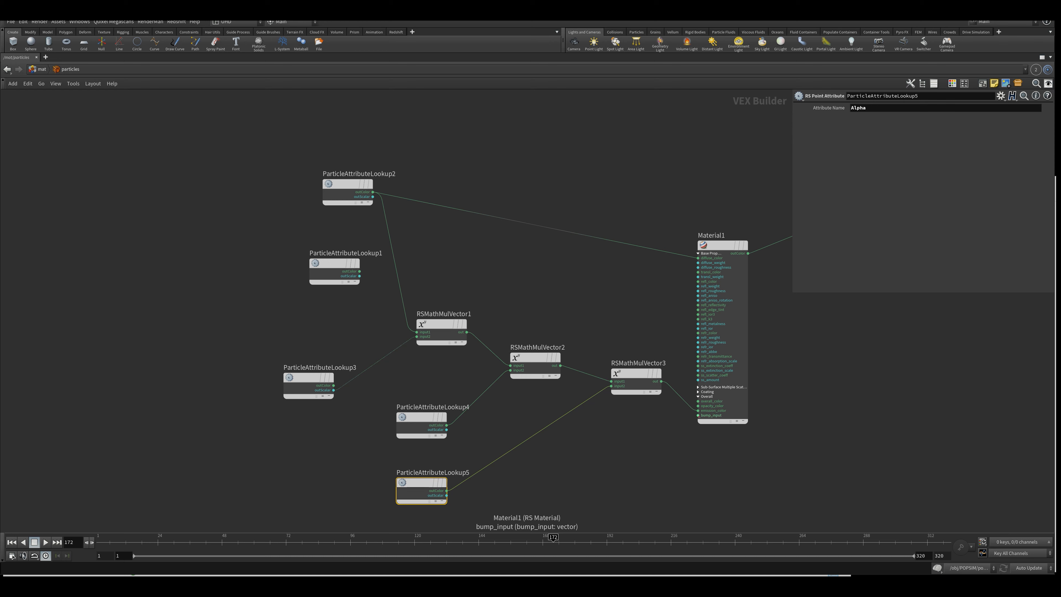
Check the attribute names of ParticleAttributeLookup4 and ParticleAttributeLookup2, shifting ParticleAttributeLookup4 slightly closer to RSMathMulVector2.
click(424, 422)
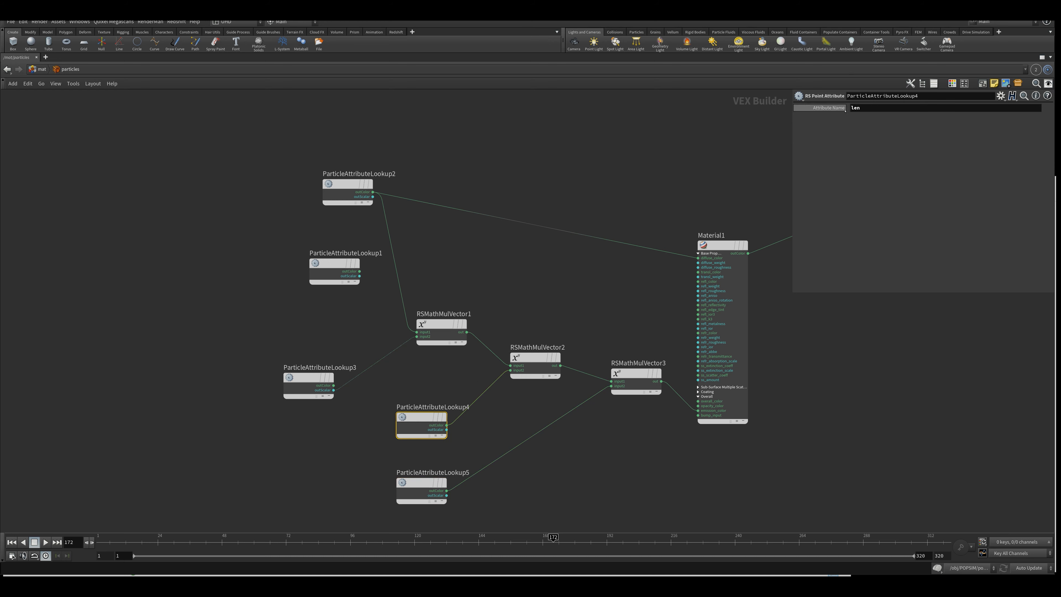
mouse_move(418, 425)
mouse_down()
mouse_move(431, 382)
mouse_move(418, 409)
mouse_up()
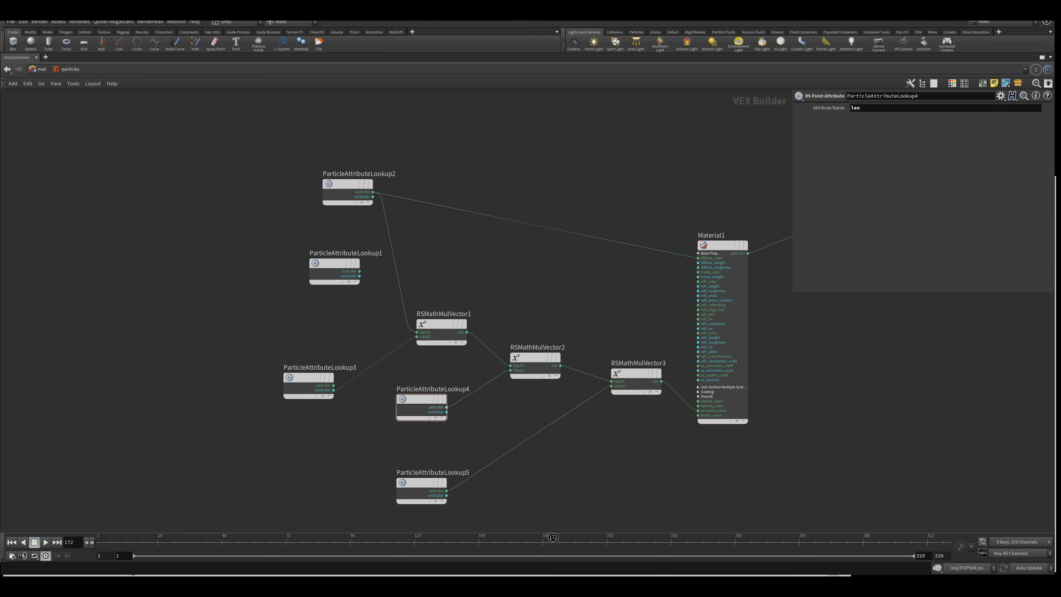
middle_drag(590, 309, 702, 319)
click(459, 196)
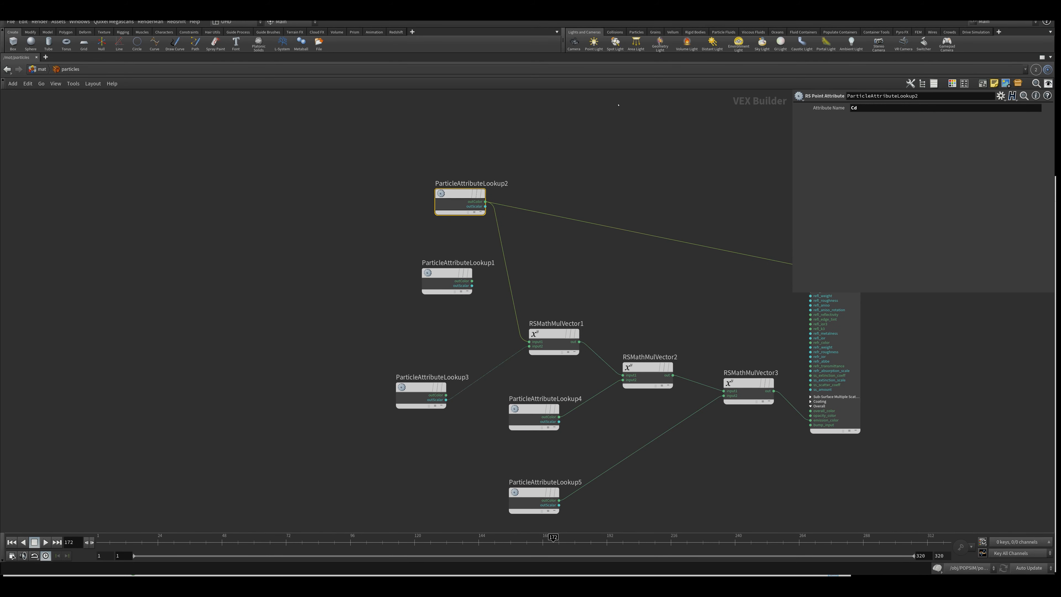
scroll(530, 233, down, 3)
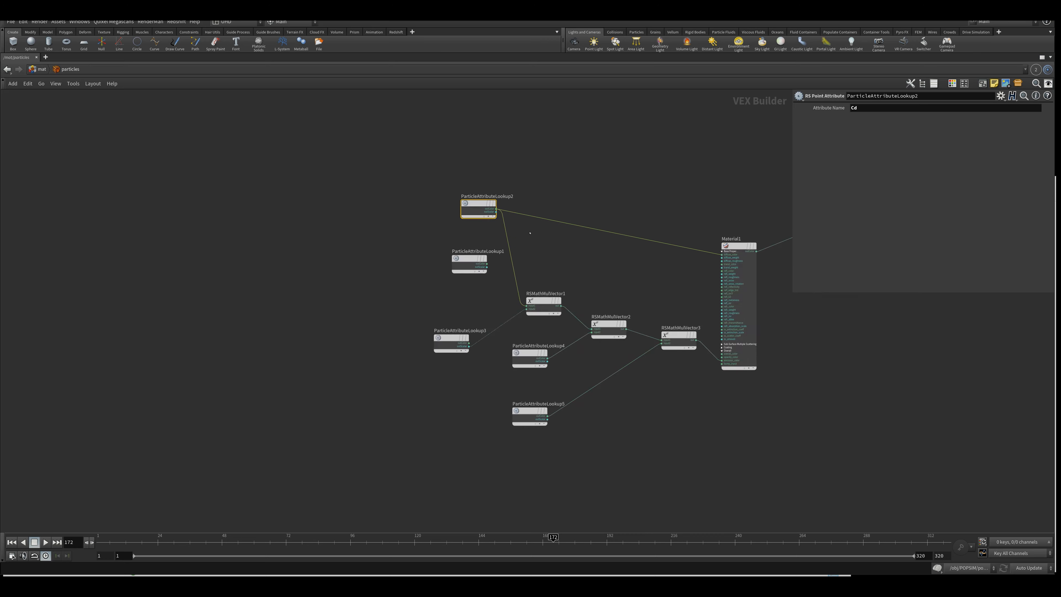
Restore the multi-pane layout, open the RNDR_Particles object and preview its particles across frames in the Scene View.
key(ctrl+b)
middle_drag(641, 481, 673, 426)
scroll(673, 427, down, 3)
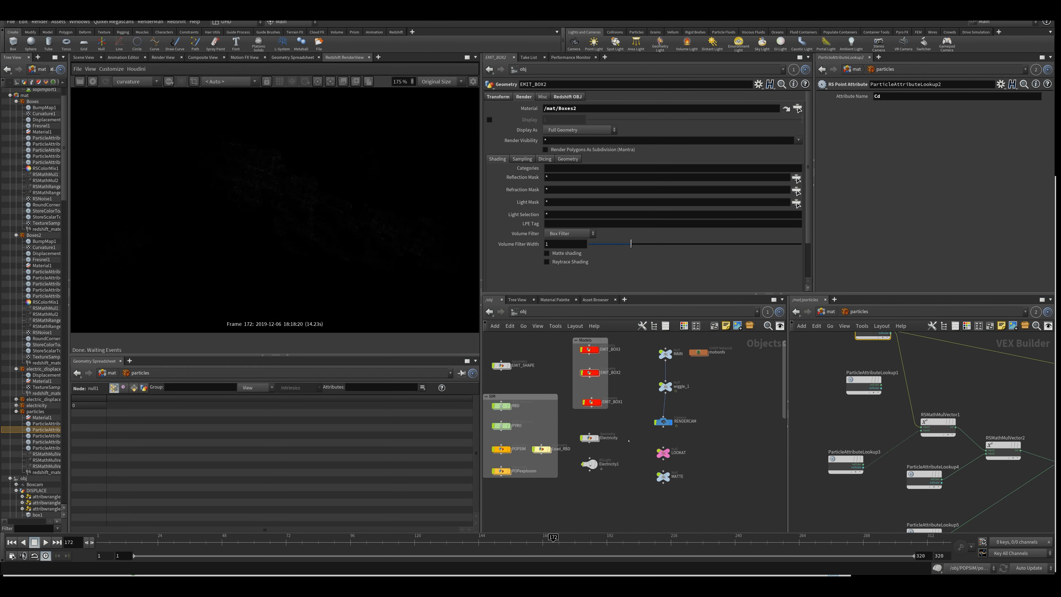
middle_drag(760, 432, 620, 458)
double_click(658, 438)
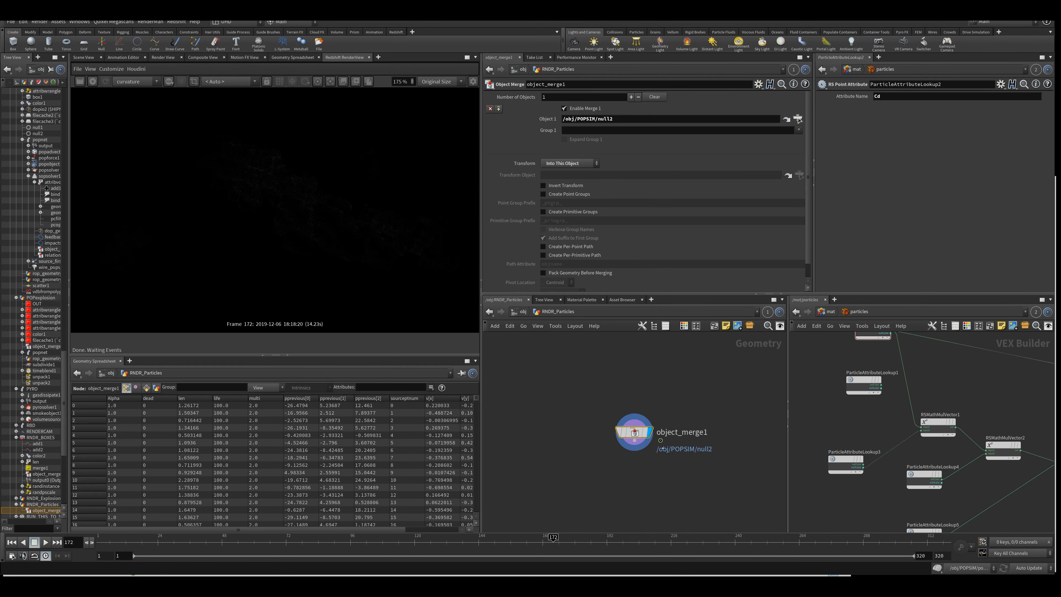
click(83, 57)
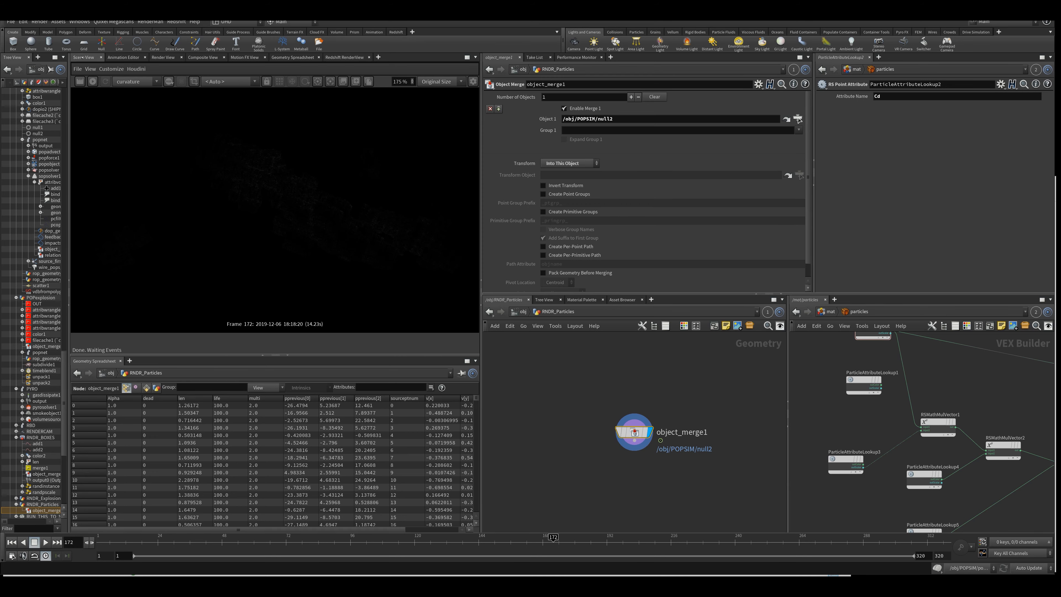
drag(274, 544, 418, 562)
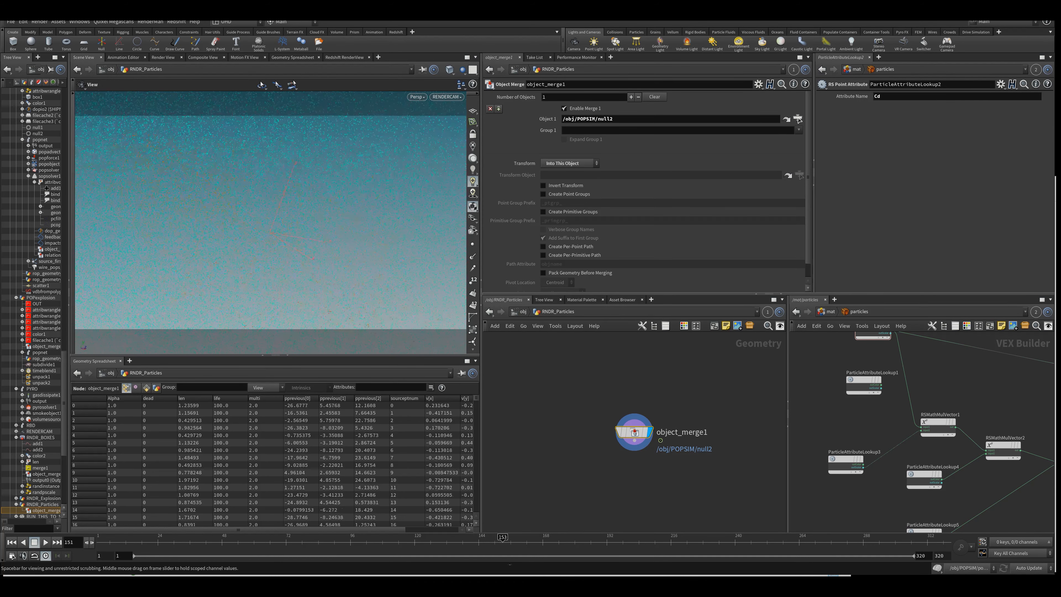
Set the viewport's background color scheme to Dark, close the display options and go to frame 171.
key(d)
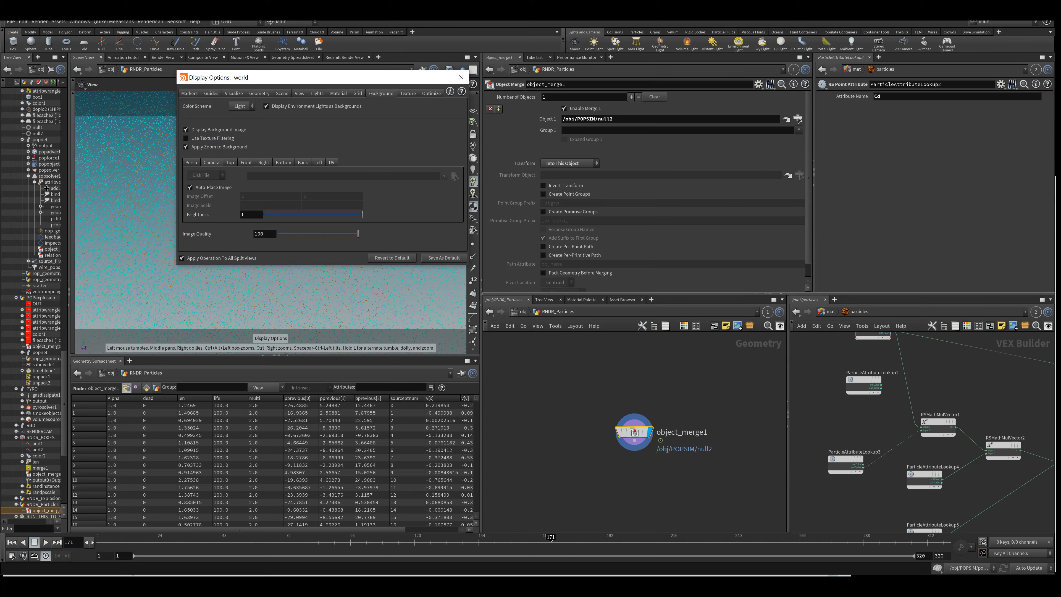
click(242, 106)
click(240, 114)
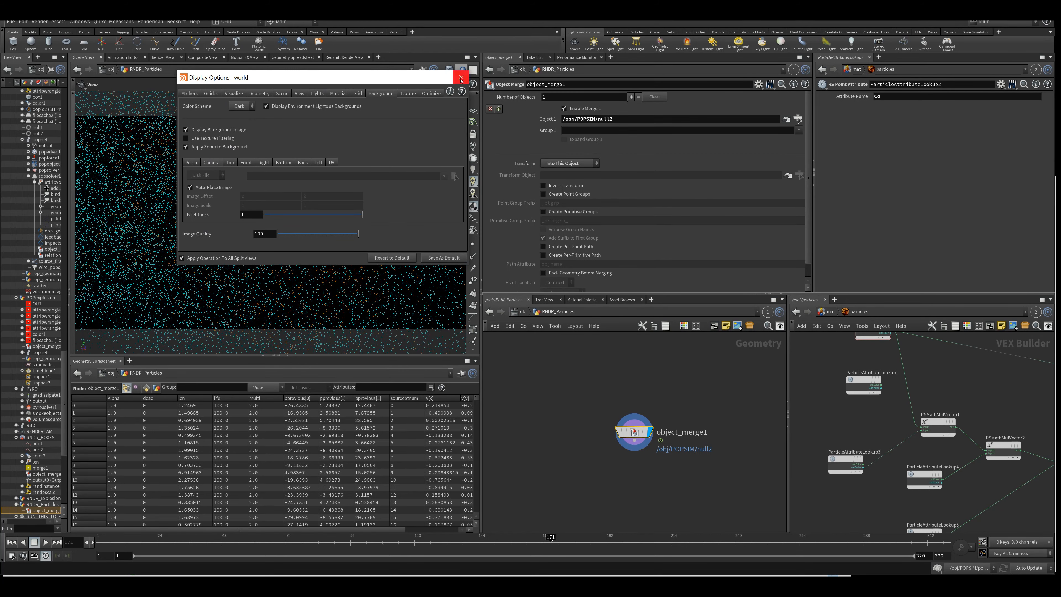
click(461, 78)
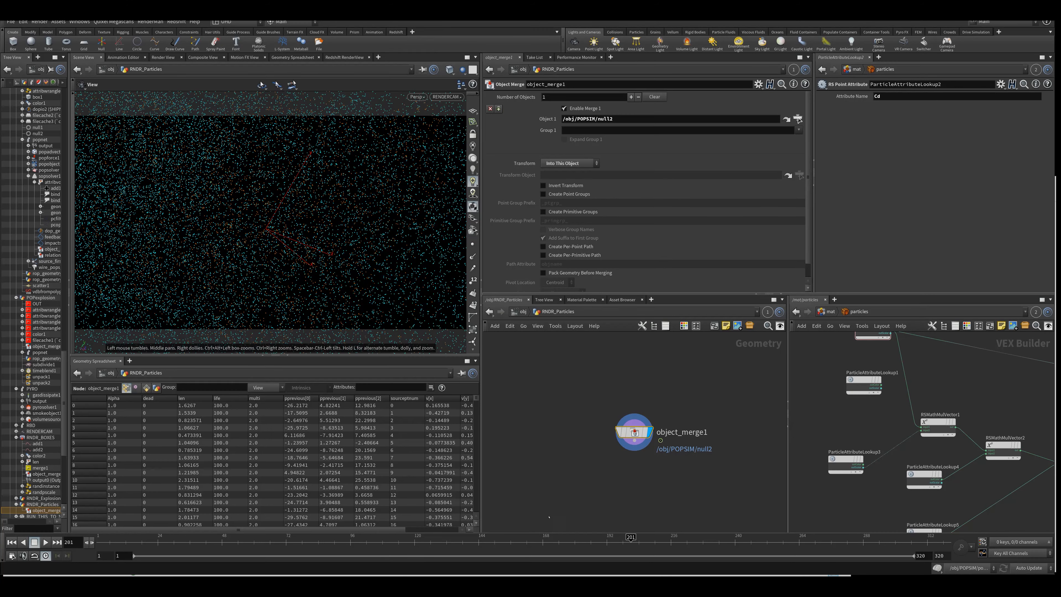
click(550, 542)
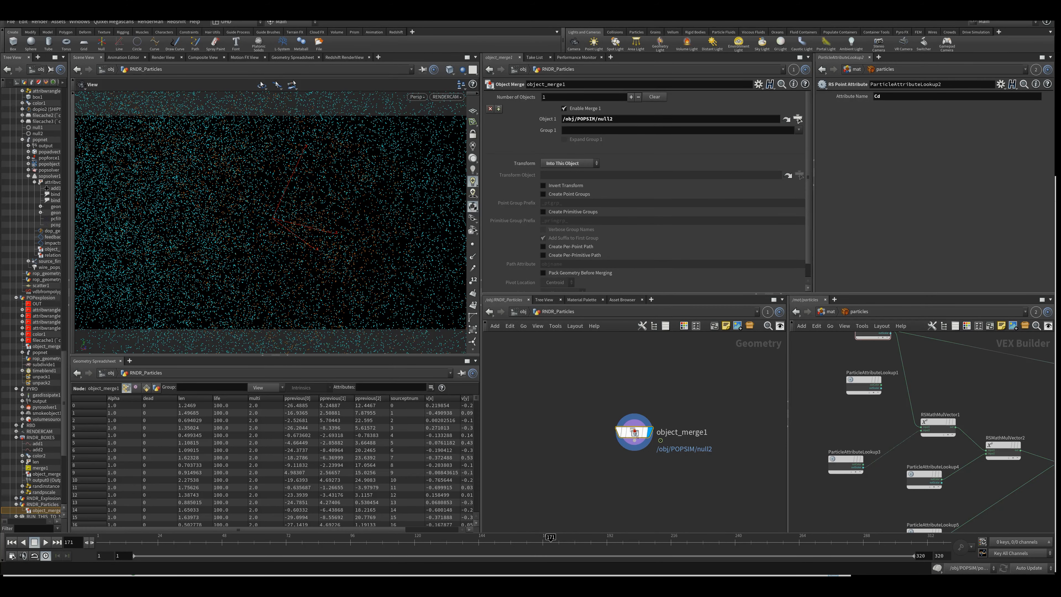
middle_drag(826, 411, 817, 441)
click(853, 415)
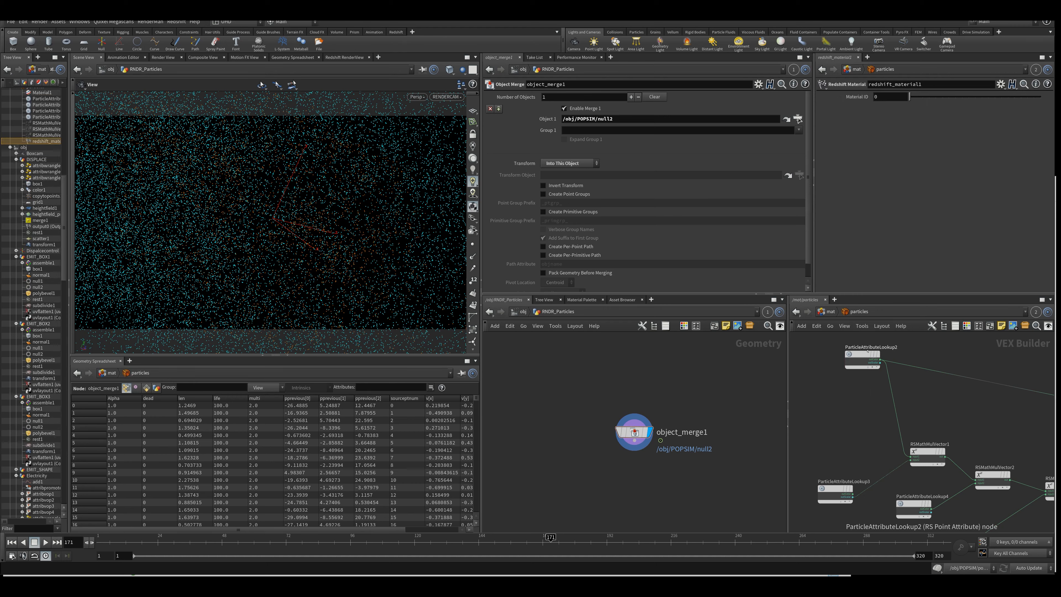
click(862, 358)
middle_drag(856, 433, 836, 434)
key(ctrl+z)
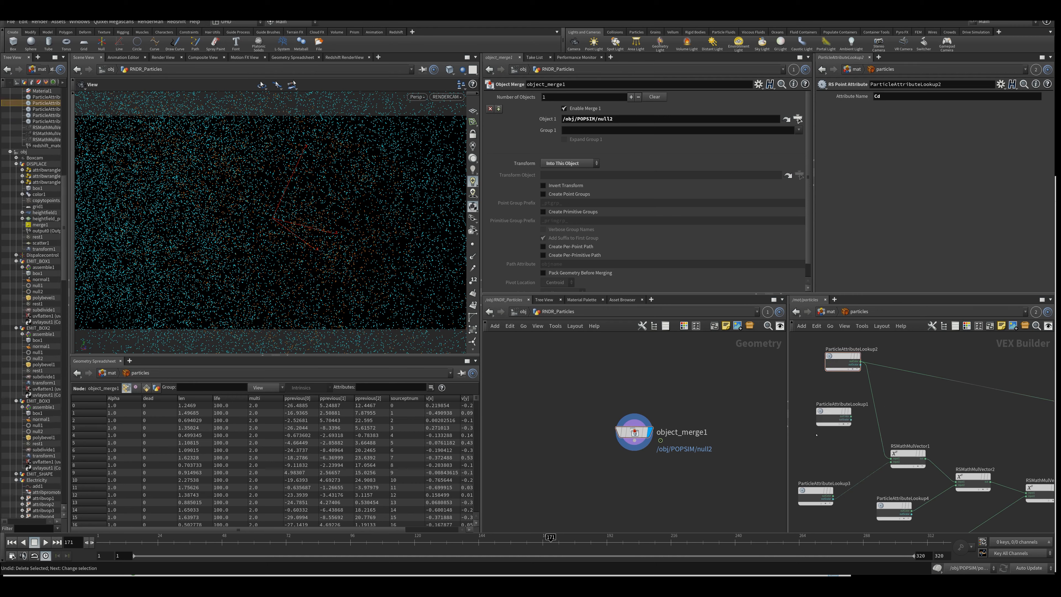
Delete the unconnected ParticleAttributeLookup1 node from the particles shader network.
drag(574, 392, 652, 455)
drag(837, 414, 824, 414)
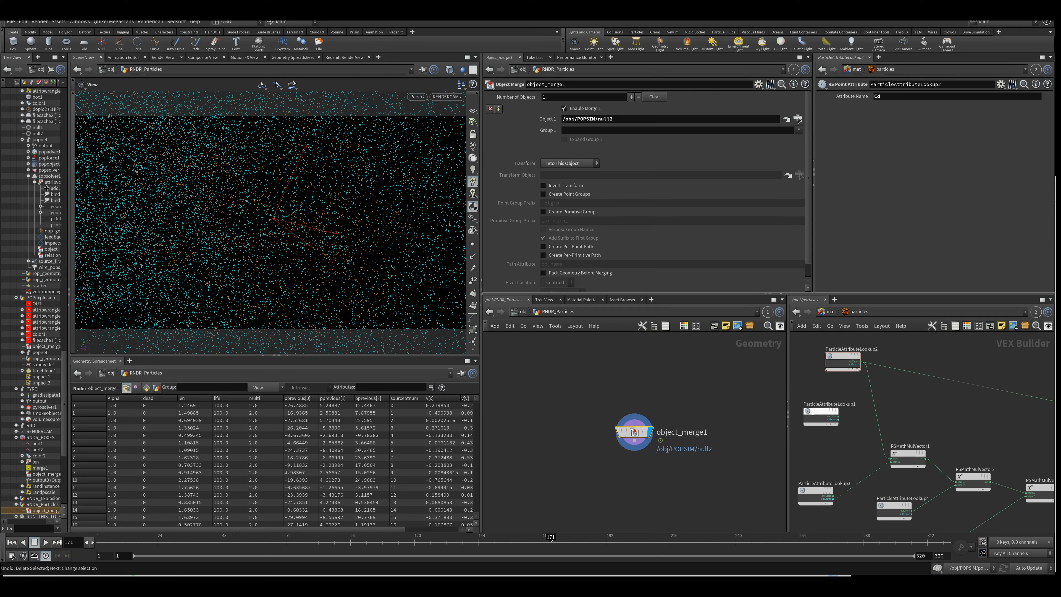
drag(591, 412, 653, 448)
drag(824, 383, 812, 450)
key(Delete)
middle_drag(809, 455, 817, 452)
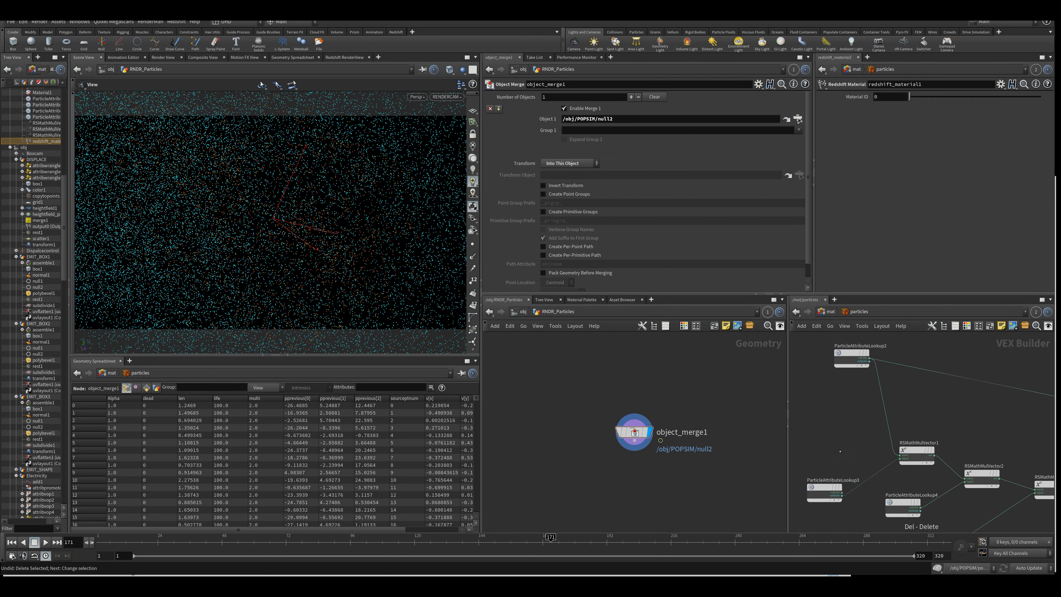
Check the attribute name of ParticleAttributeLookup3 and move the node up, level with RSMathMulVector1.
drag(818, 452, 820, 500)
middle_drag(829, 439, 845, 430)
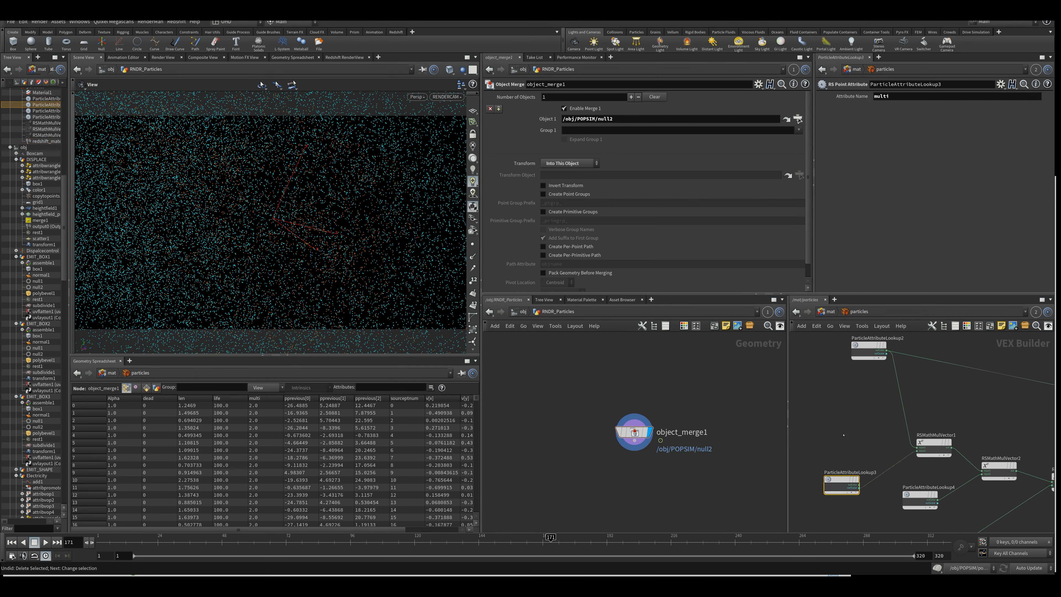
drag(838, 482, 835, 462)
mouse_move(869, 431)
middle_down()
mouse_move(857, 429)
mouse_move(886, 436)
middle_up()
drag(895, 417, 807, 531)
middle_drag(857, 428, 858, 415)
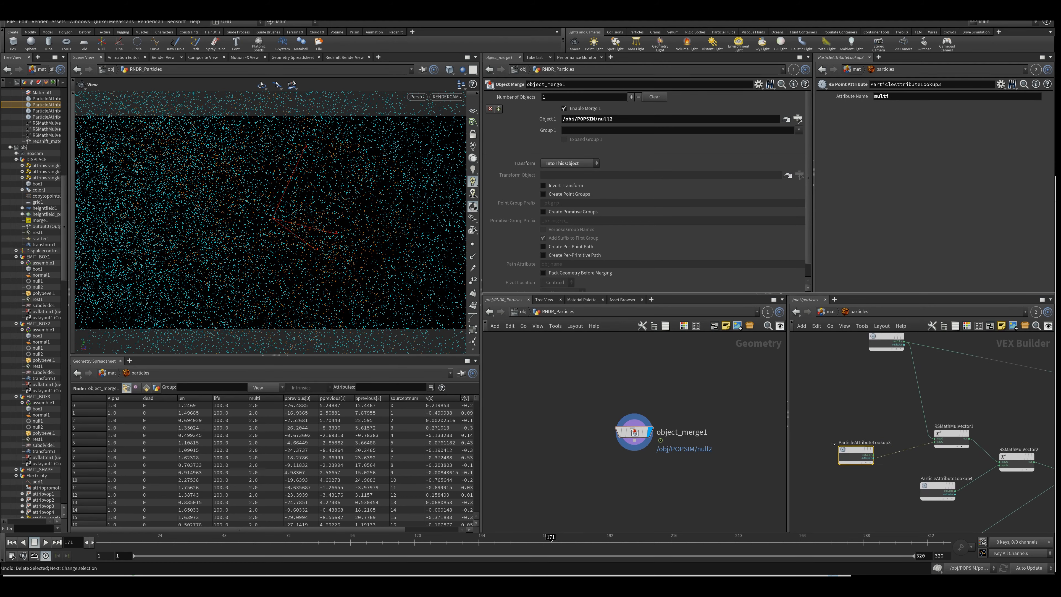
middle_drag(980, 436, 917, 432)
drag(889, 431, 917, 412)
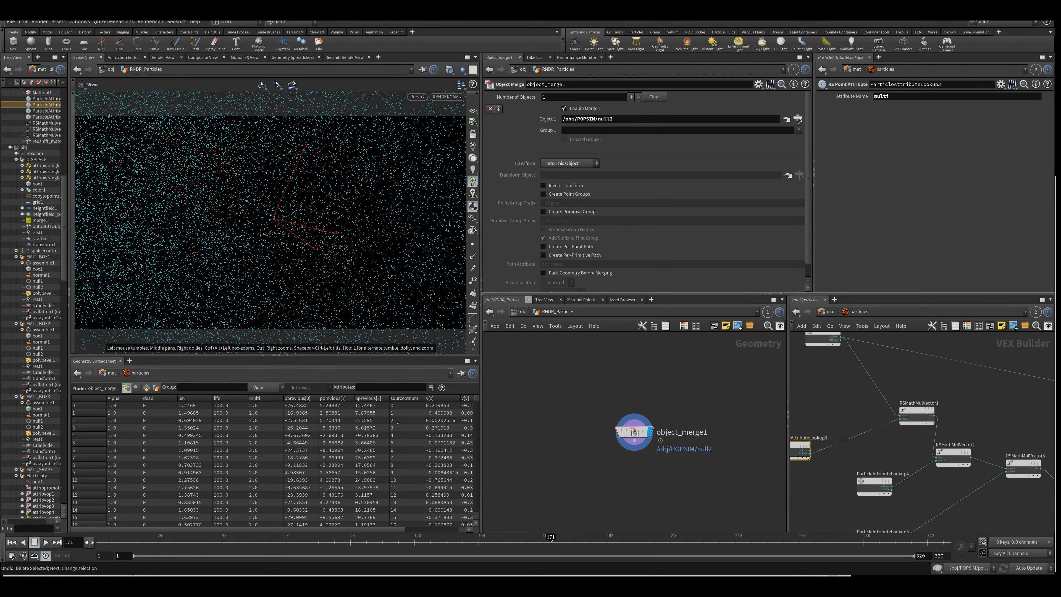
Compare the particles' multi values in the geometry spreadsheet across several frames and inspect the RSMathMulVector1 node they feed.
double_click(260, 401)
drag(226, 542, 572, 544)
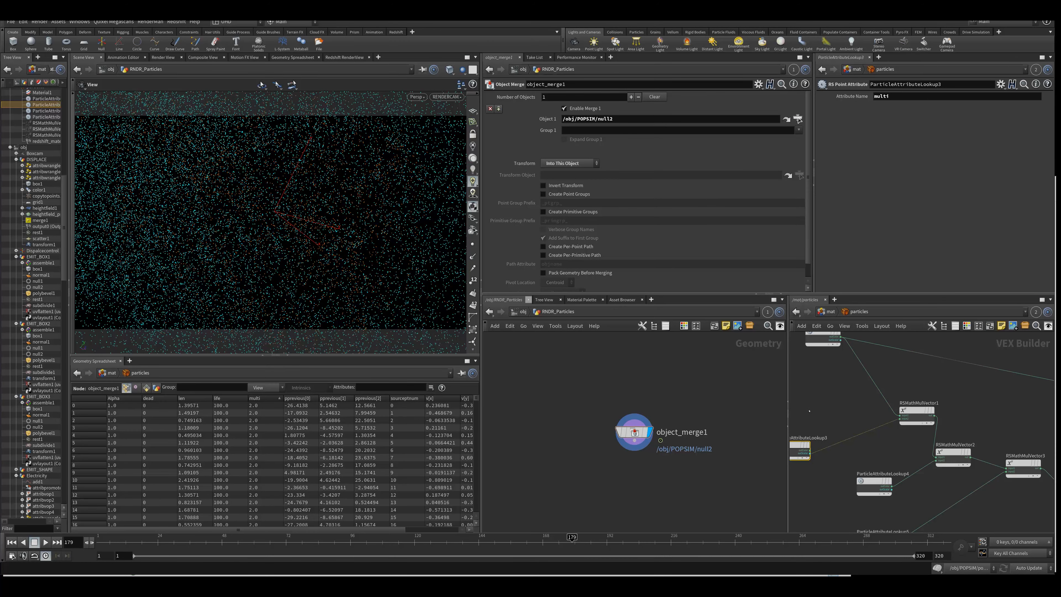
middle_drag(809, 411, 863, 408)
click(968, 410)
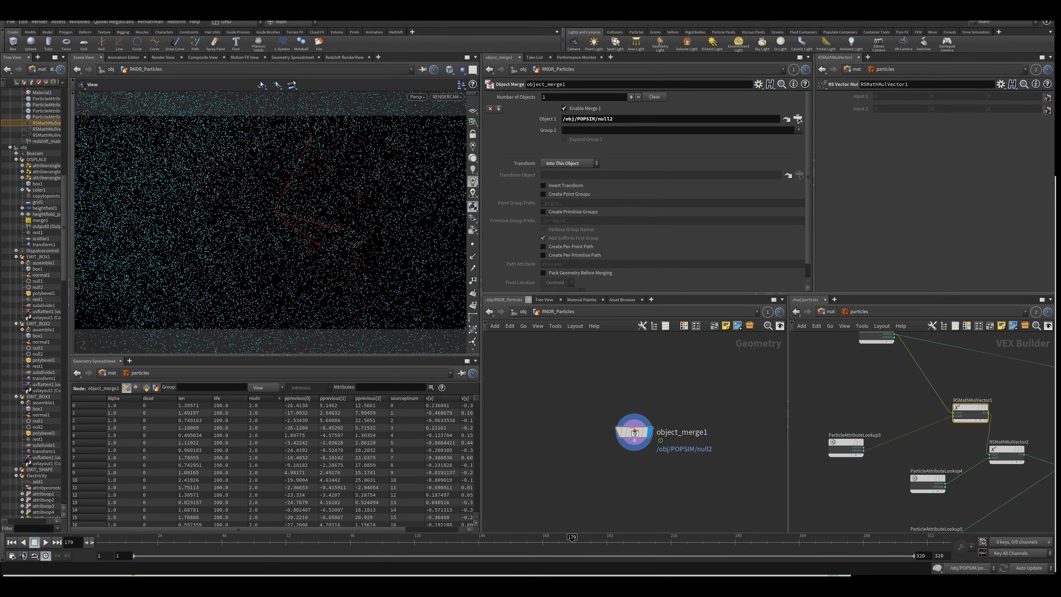
drag(550, 543, 468, 543)
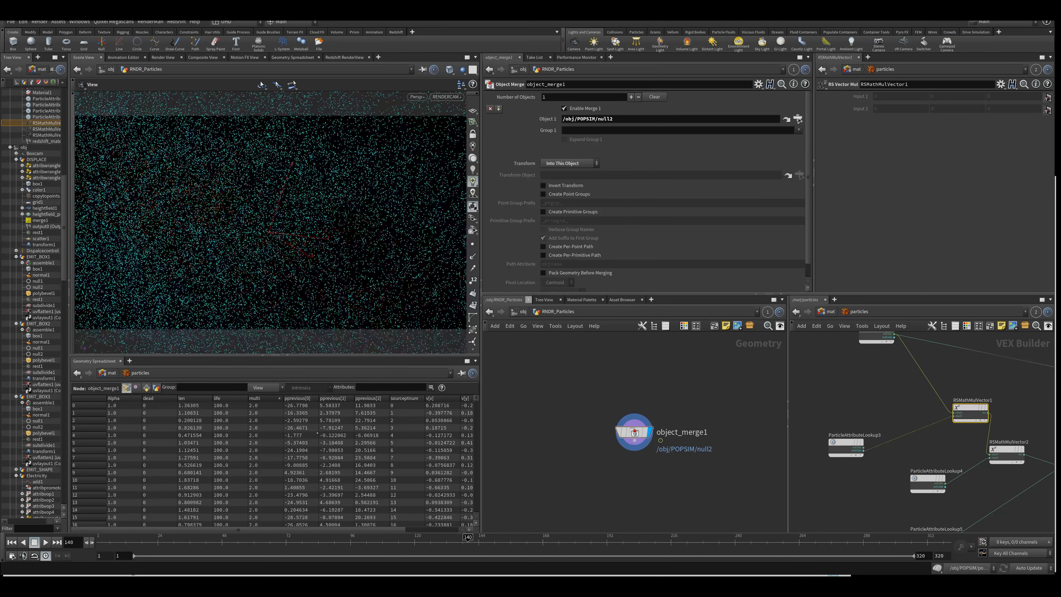
Examine the RSMathMulVector3 node and how the multiply chain connects to Material1.
middle_drag(1038, 426, 1013, 517)
scroll(919, 463, down, 2)
scroll(920, 462, up, 2)
click(968, 446)
scroll(1022, 470, up, 1)
scroll(973, 491, down, 1)
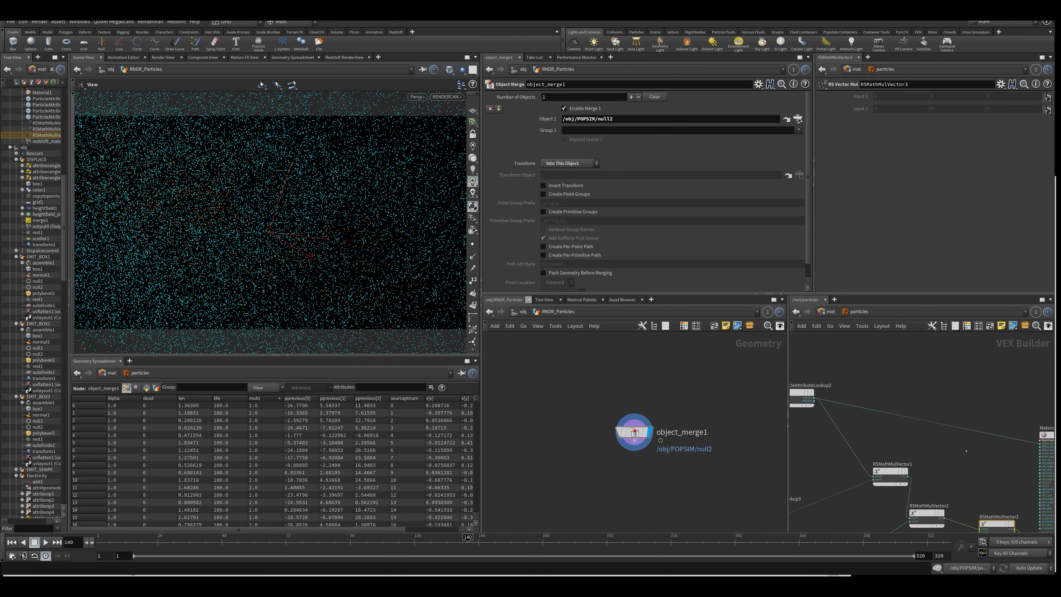
Move ParticleAttributeLookup2 slightly closer to RSMathMulVector1 and check its attribute name.
drag(800, 398, 821, 407)
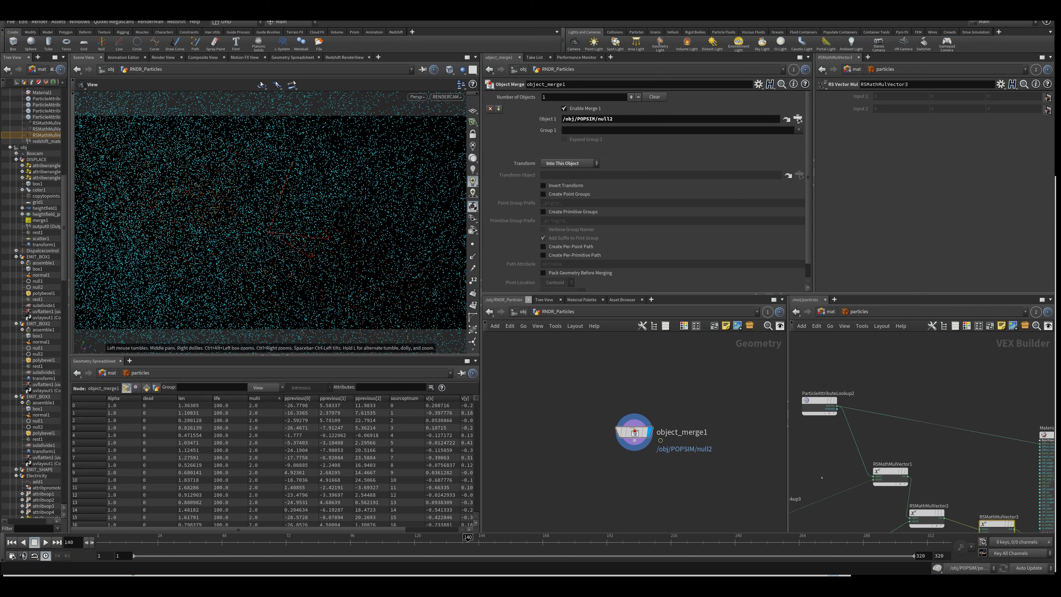
middle_drag(929, 459, 969, 416)
click(829, 372)
Open the electricity material and examine the illumination and ray type intensity settings of its Incandescent1 node.
click(828, 312)
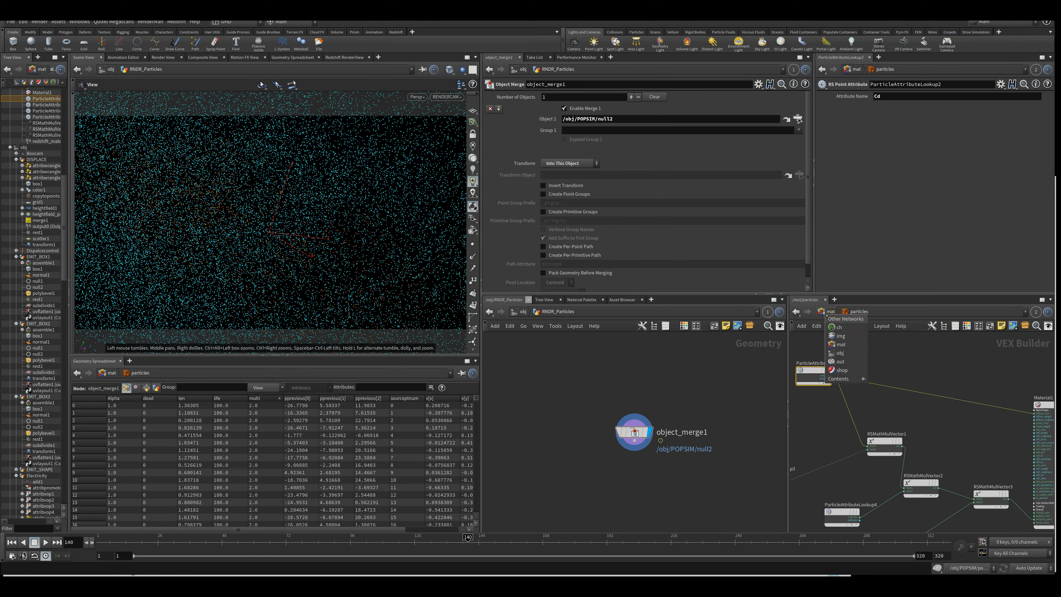
click(834, 345)
mouse_move(914, 398)
middle_down()
mouse_move(926, 418)
mouse_move(887, 429)
mouse_move(901, 401)
middle_up()
click(926, 419)
double_click(919, 376)
scroll(890, 417, up, 3)
click(856, 405)
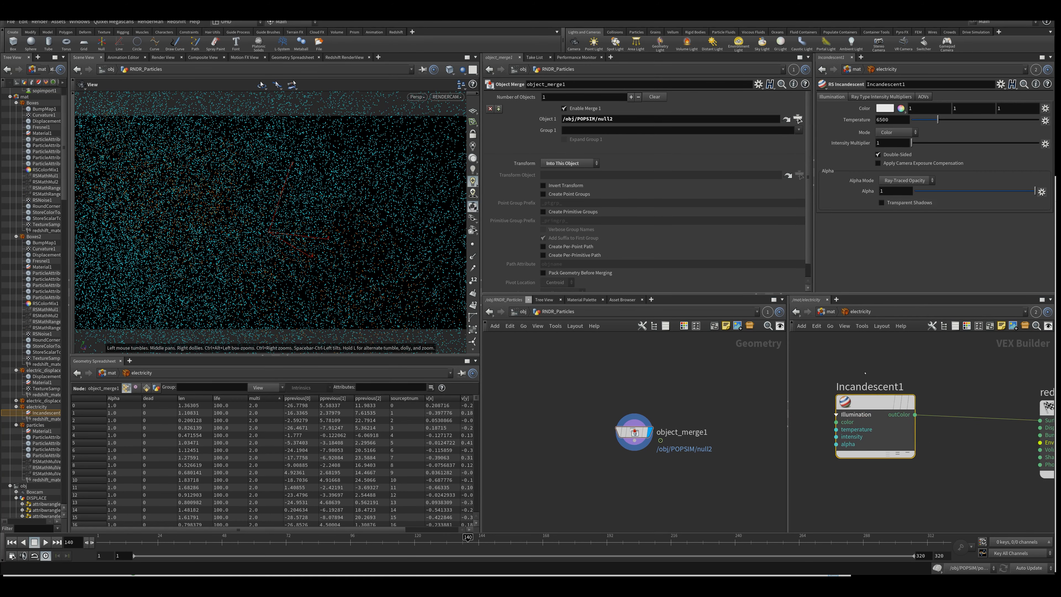
click(867, 97)
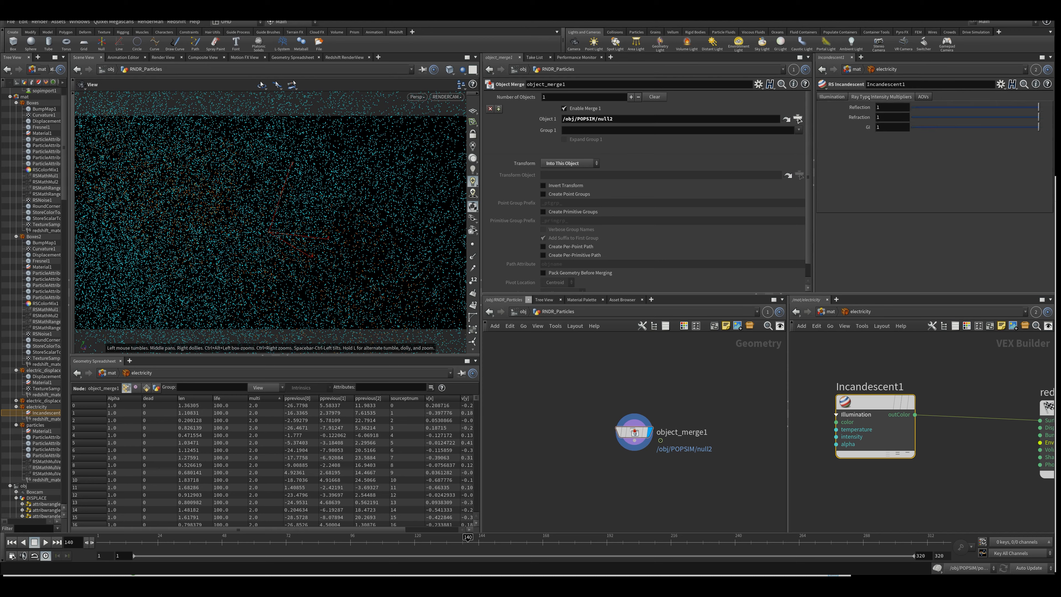
click(832, 96)
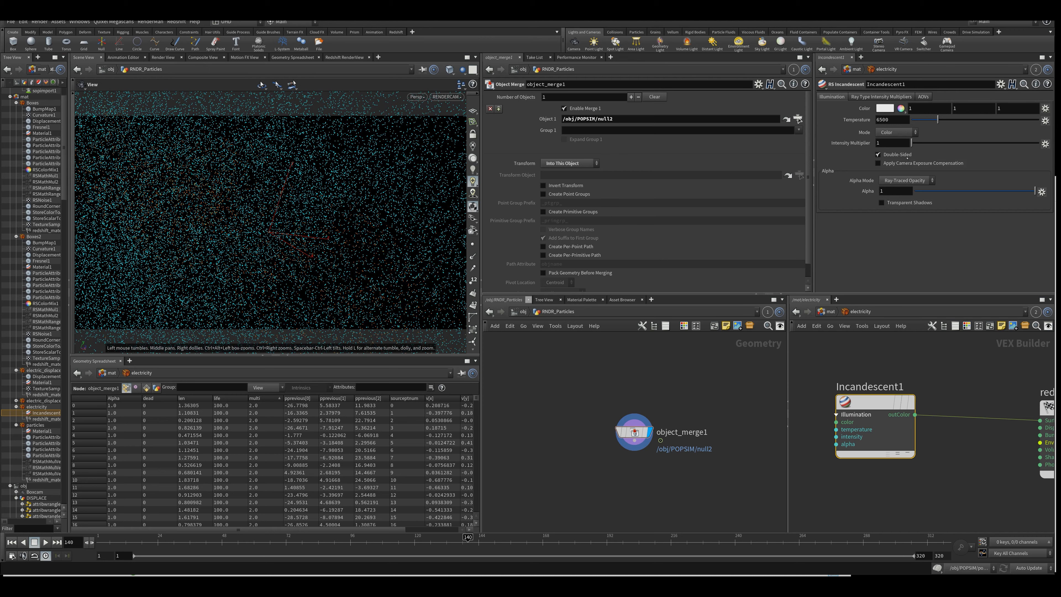
mouse_move(957, 412)
middle_down()
mouse_move(909, 422)
mouse_move(946, 416)
middle_up()
scroll(908, 422, down, 1)
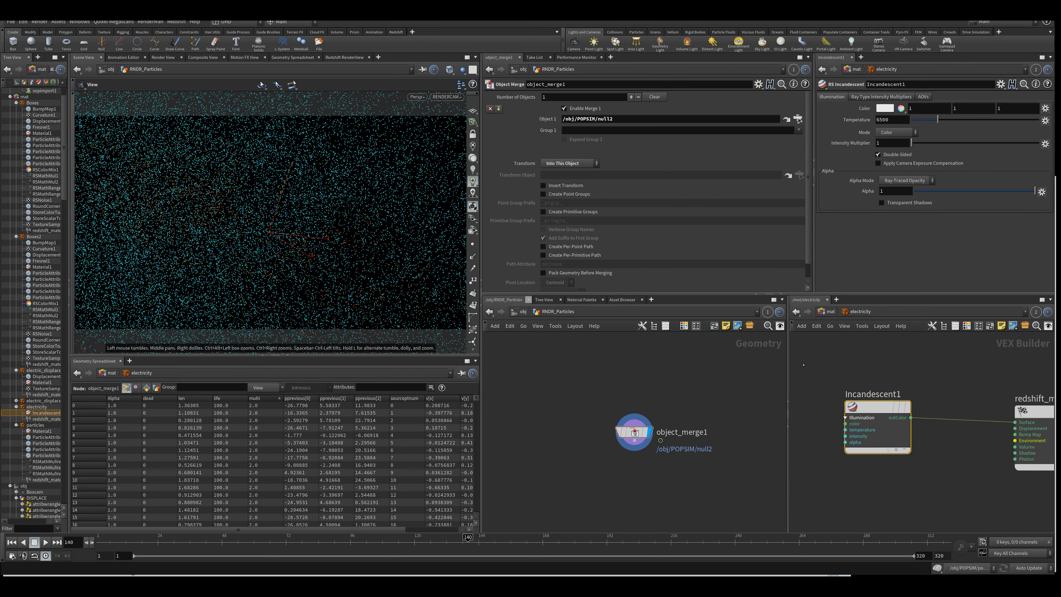
Return the shader network to the mat level and the geometry network to obj, and widen the viewport pane.
click(831, 311)
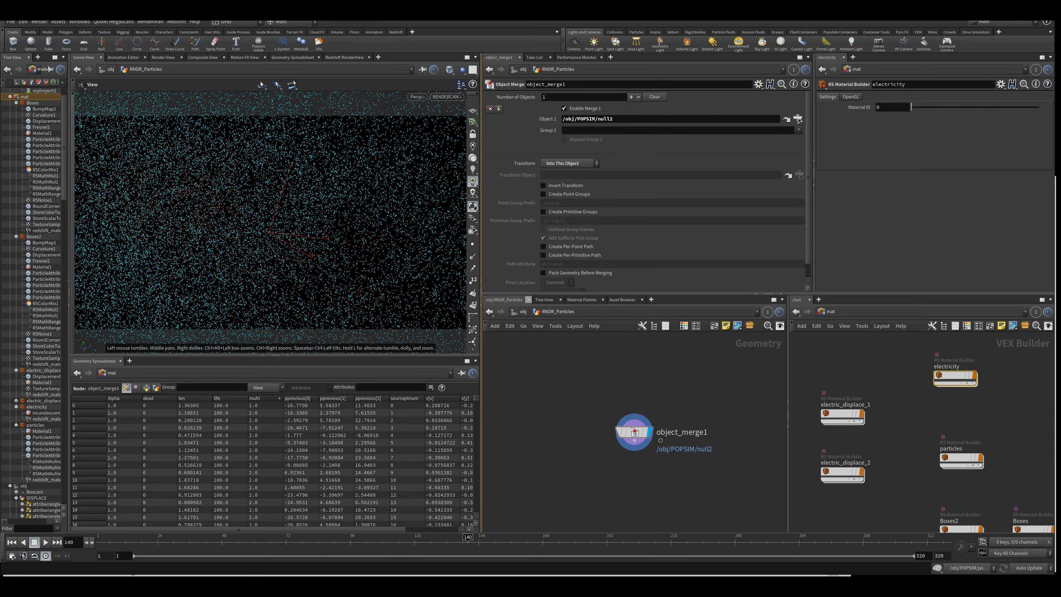
drag(482, 190, 606, 192)
click(720, 351)
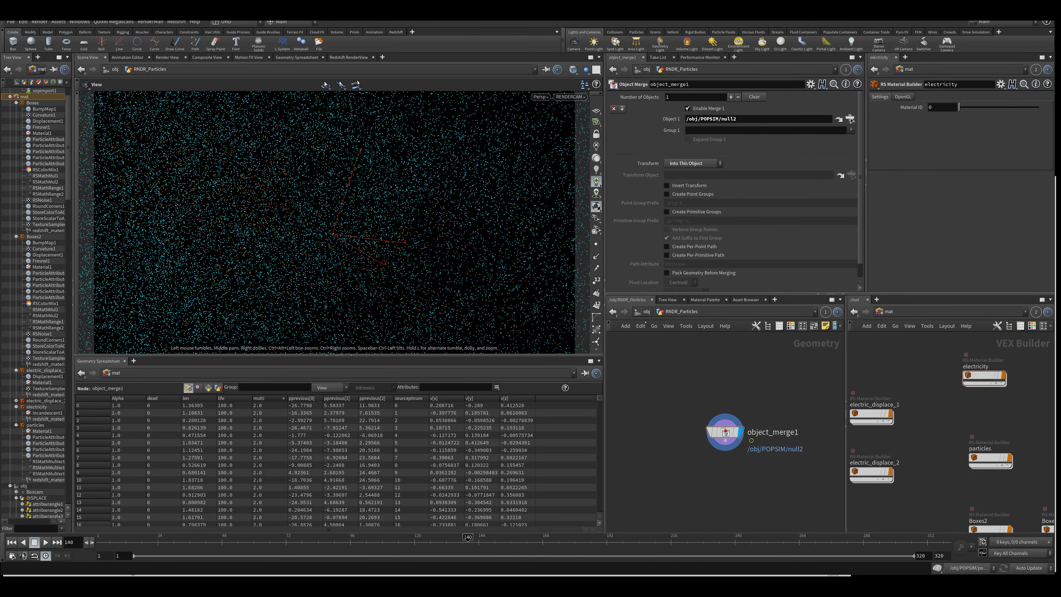
click(647, 311)
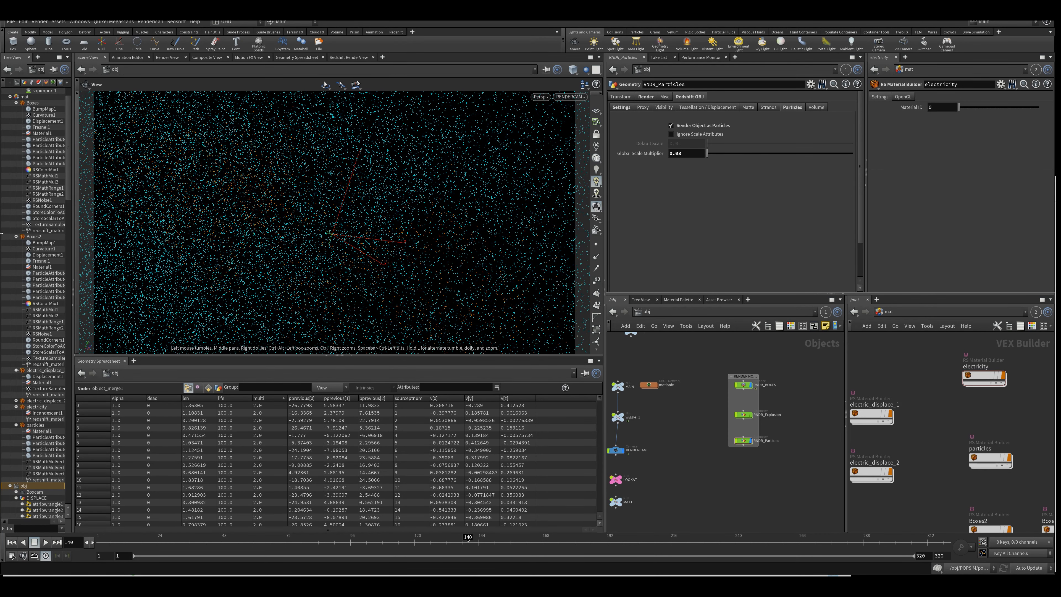
Show the Redshift RenderView and set its displayed AOV to beauty.
click(349, 57)
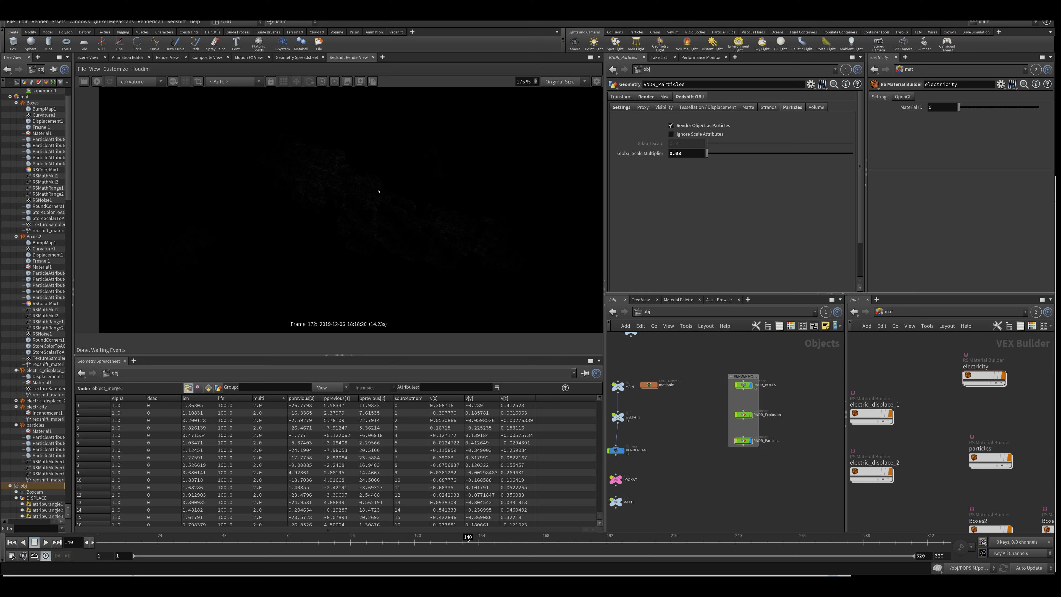
middle_drag(702, 426, 678, 478)
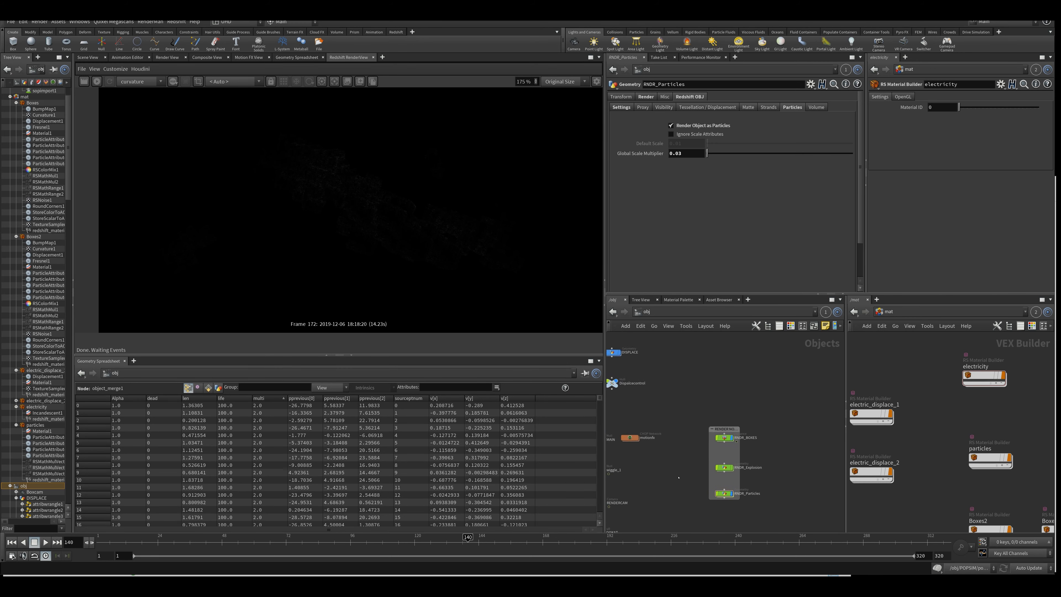
click(121, 83)
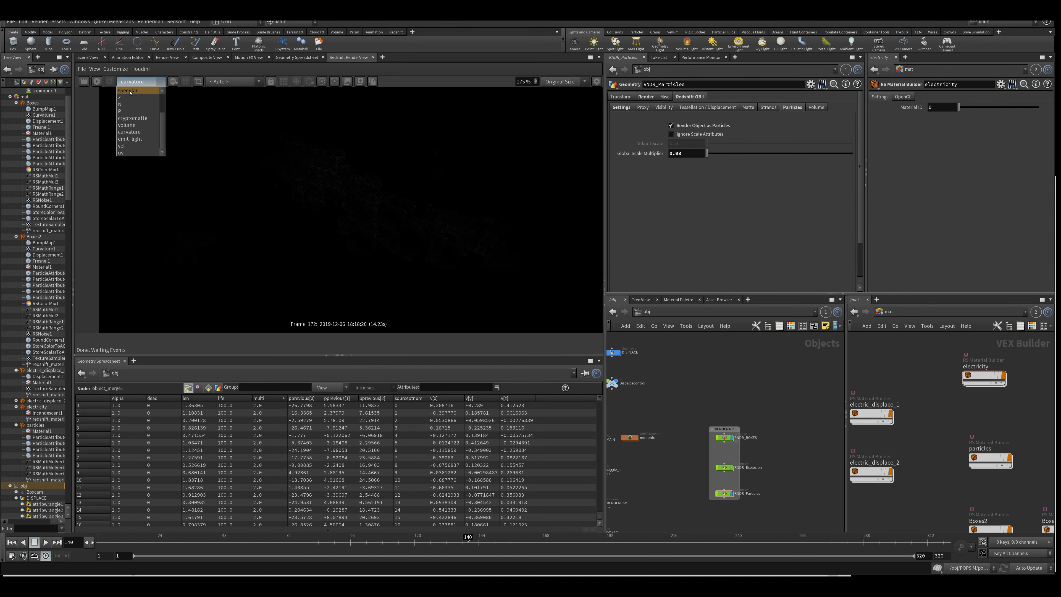
click(128, 125)
click(125, 82)
click(127, 90)
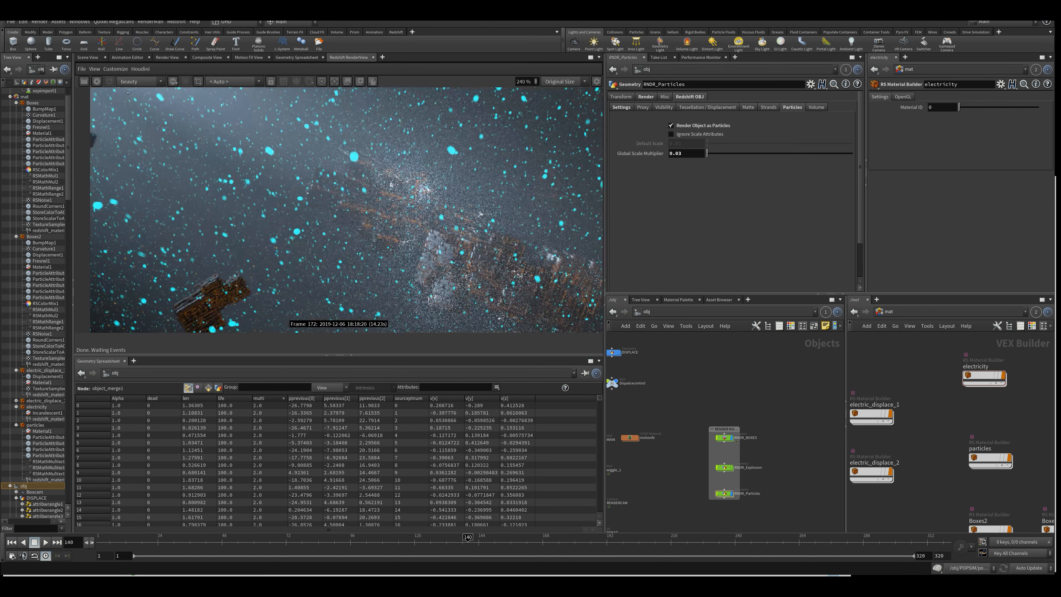
Examine the particles and boxes in the beauty render, both close up and as a whole frame.
scroll(327, 213, down, 5)
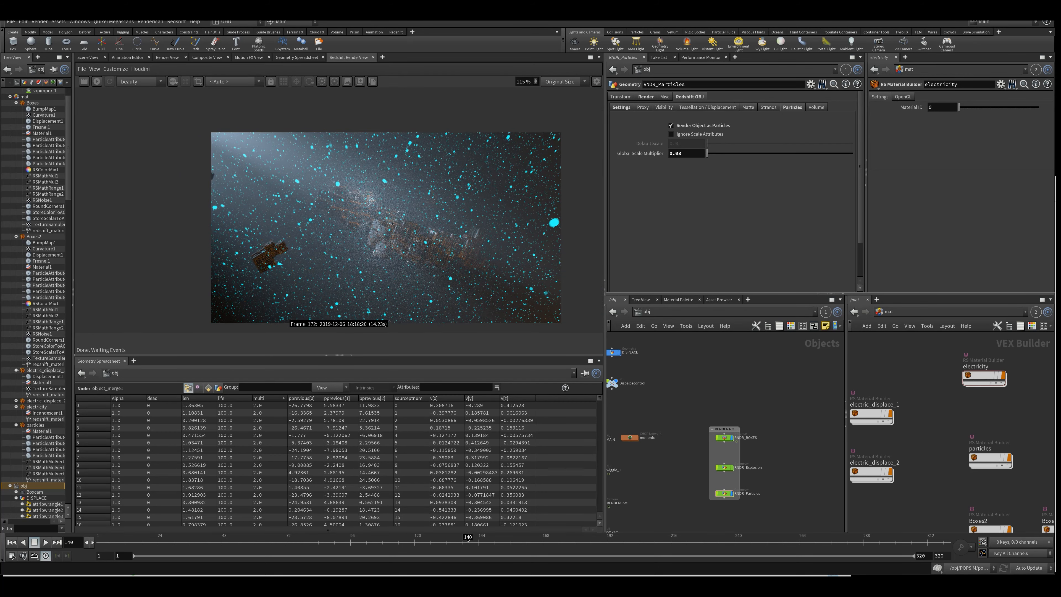
scroll(489, 215, up, 10)
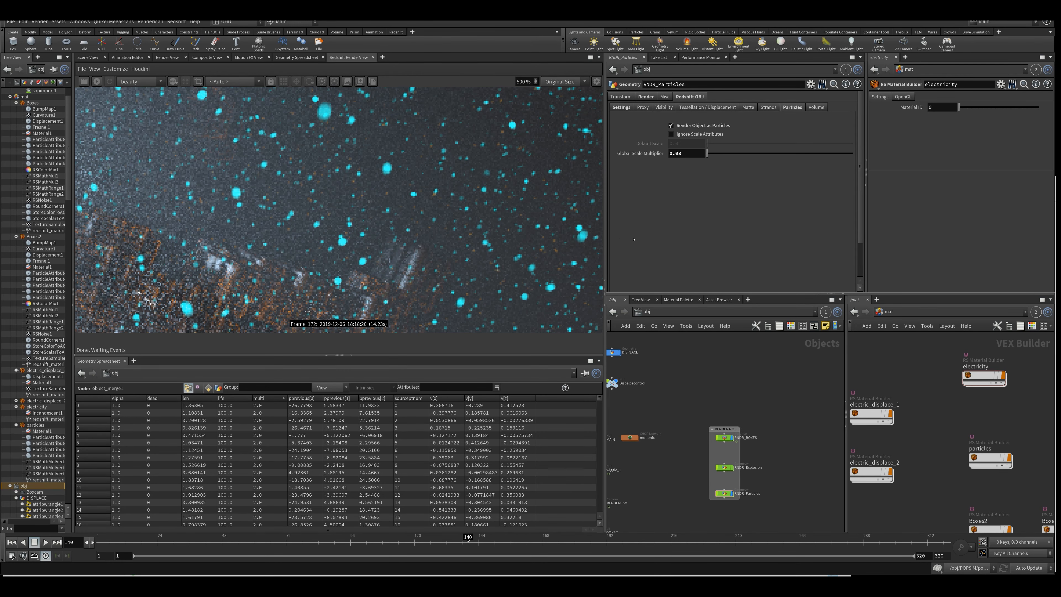
drag(604, 239, 629, 238)
scroll(438, 211, down, 3)
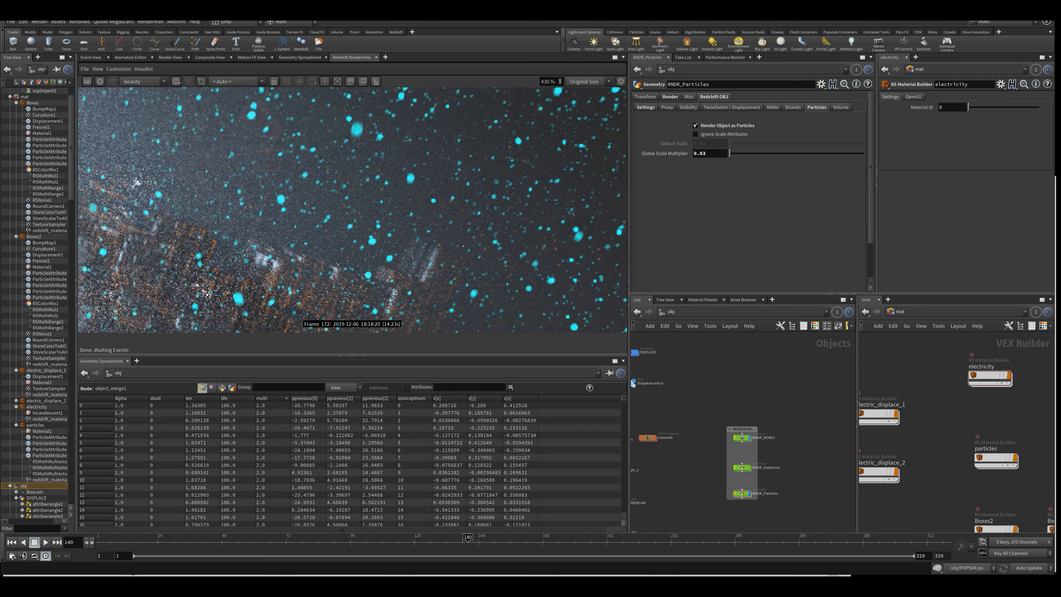
scroll(438, 212, down, 4)
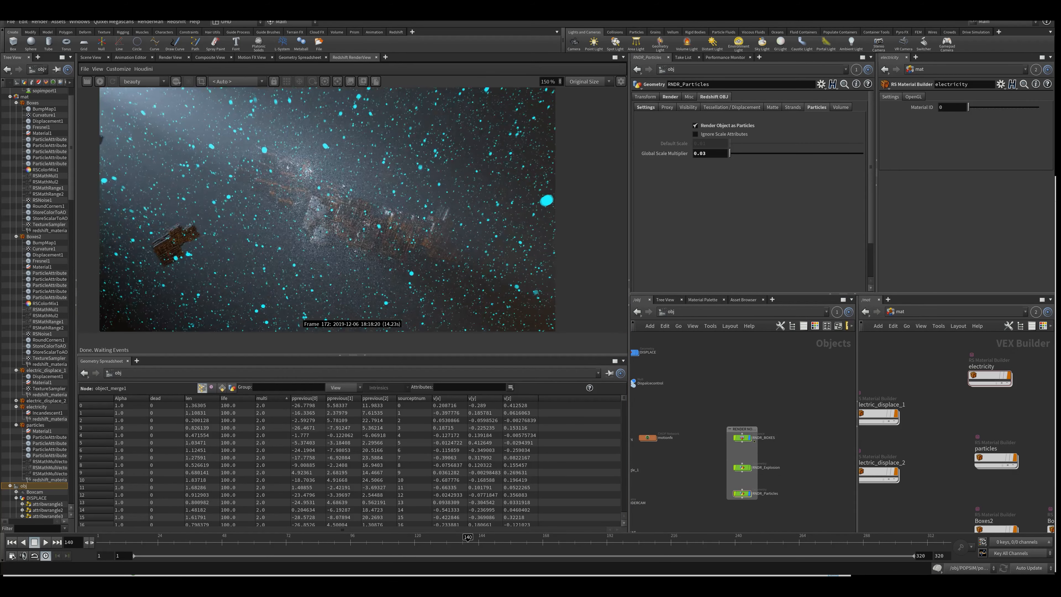
scroll(547, 194, up, 4)
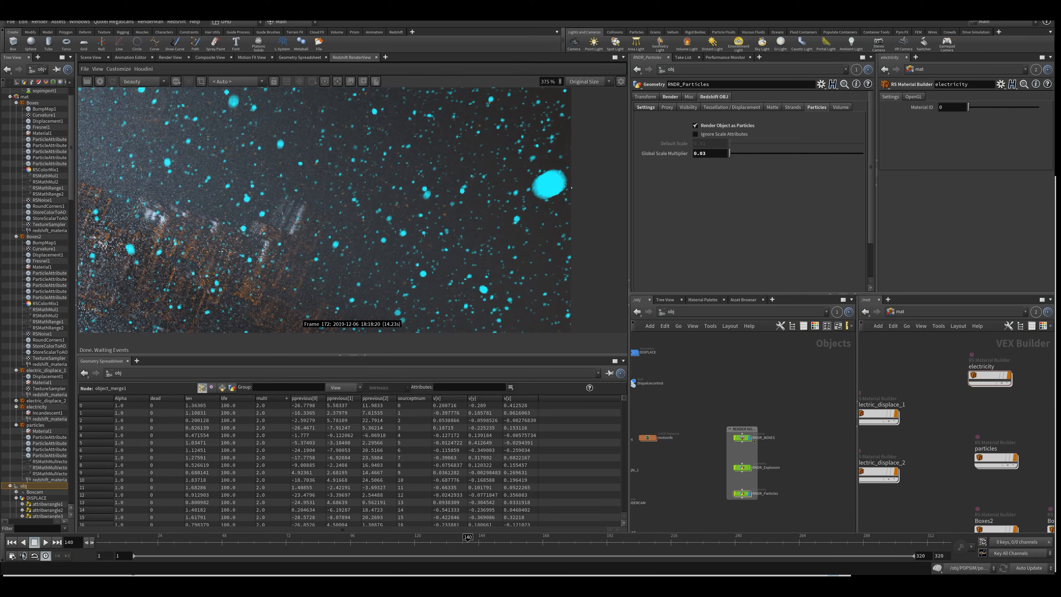
scroll(572, 187, down, 4)
Enable depth of field in the Redshift camera settings of RENDERCAM.
click(144, 81)
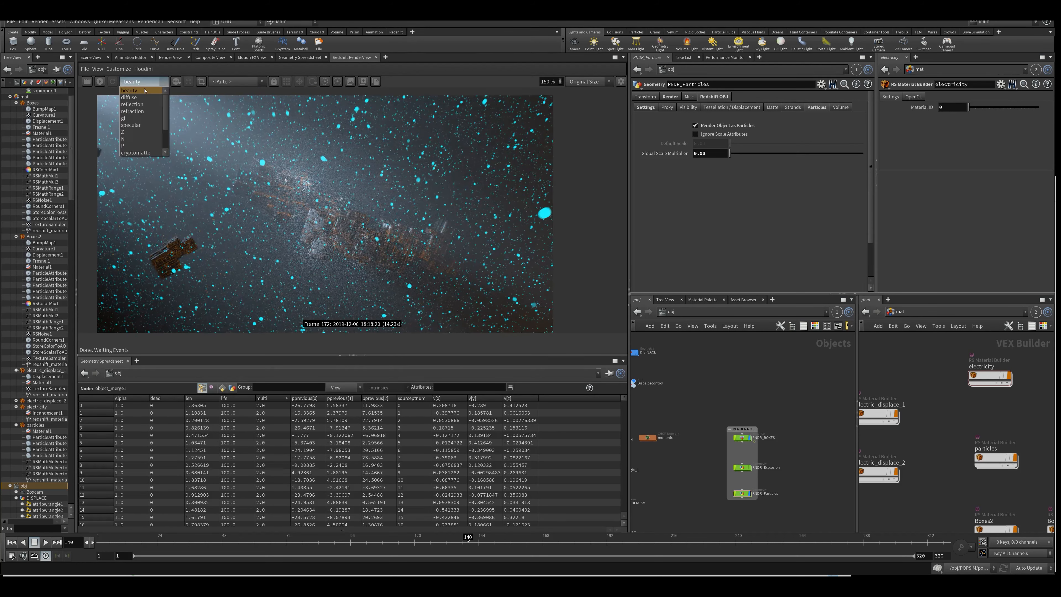
middle_drag(737, 368, 801, 374)
scroll(705, 417, up, 1)
middle_drag(706, 417, 725, 362)
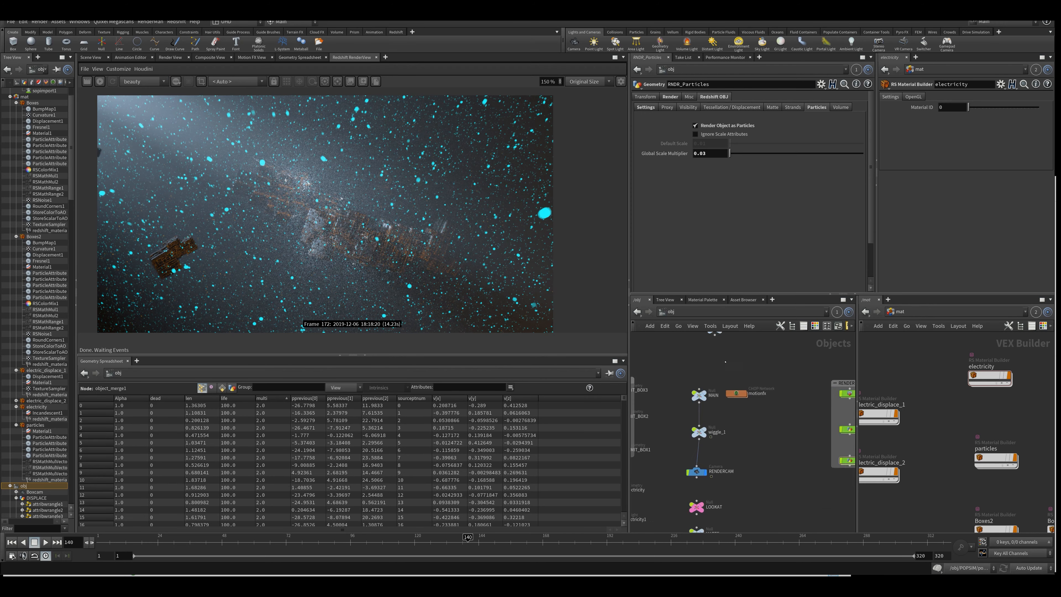
drag(677, 479, 716, 478)
click(696, 472)
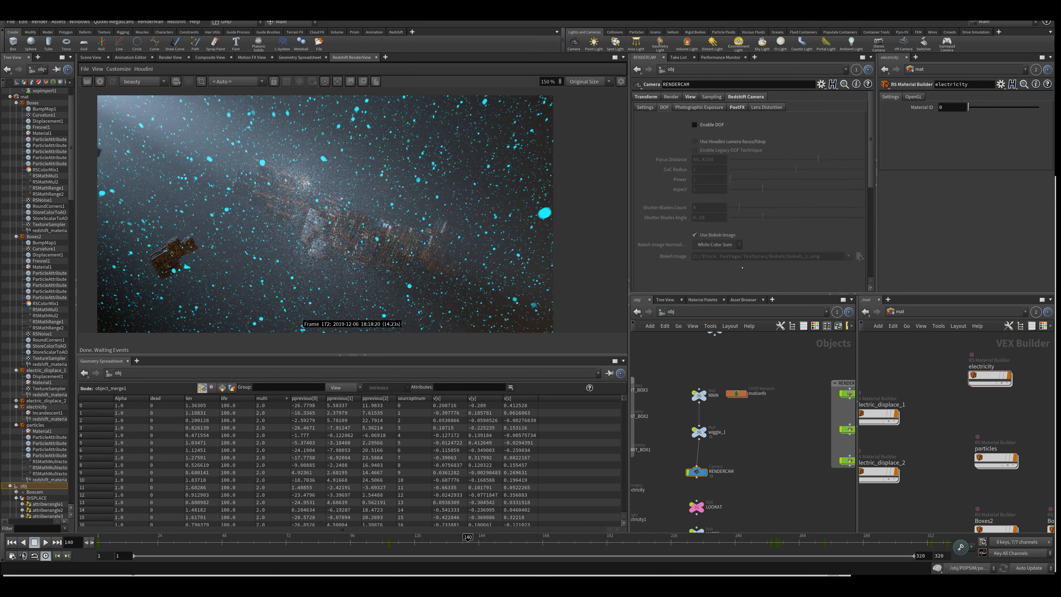
click(710, 124)
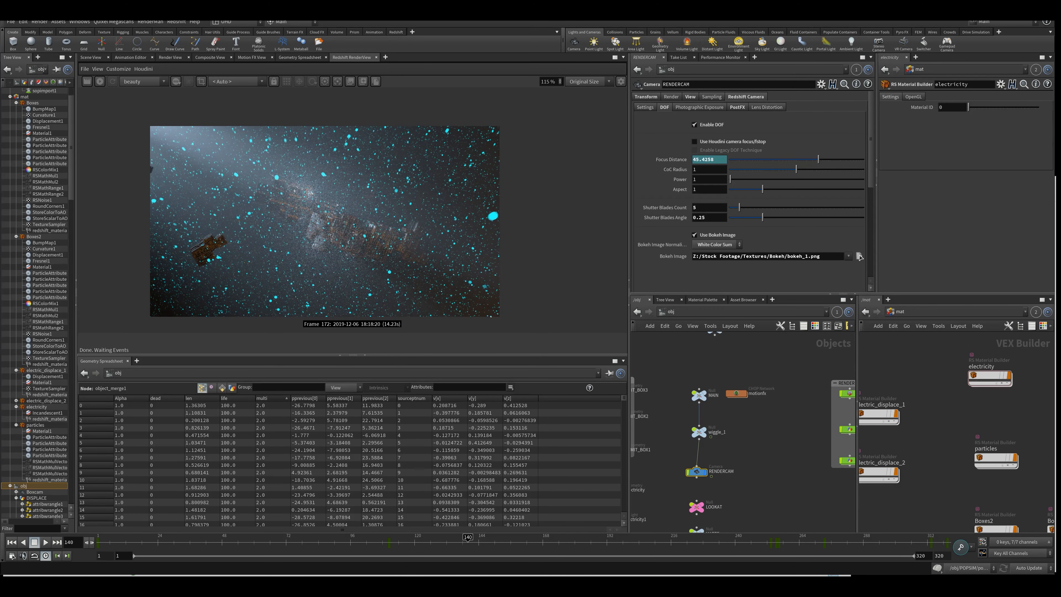
Open the out network beside the scene network and compare the MAIN Redshift node's object settings with the RNDR objects.
drag(630, 383, 424, 383)
click(834, 313)
click(839, 362)
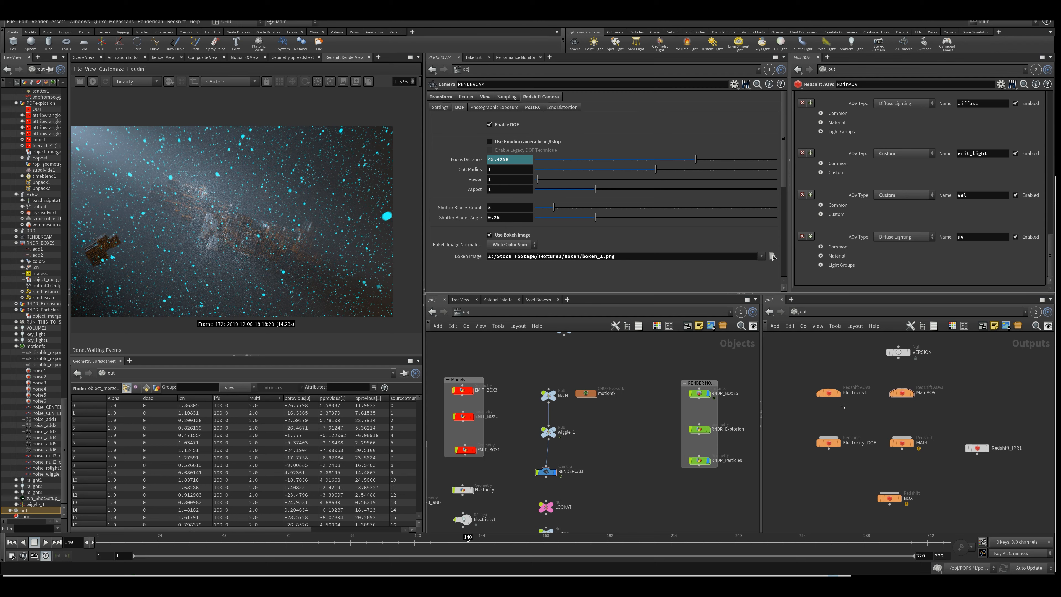
scroll(844, 407, up, 3)
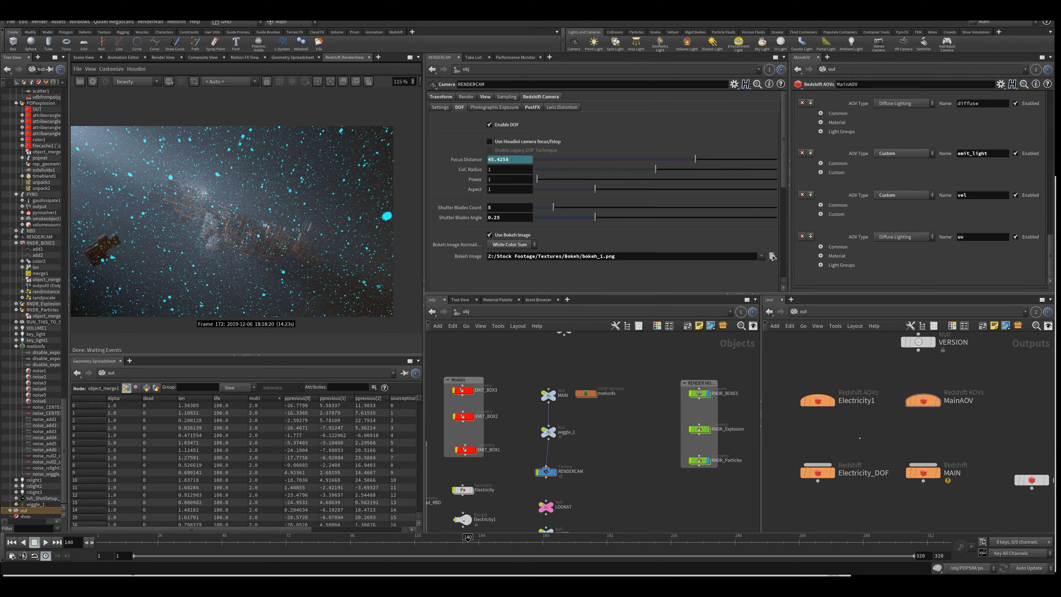
click(924, 472)
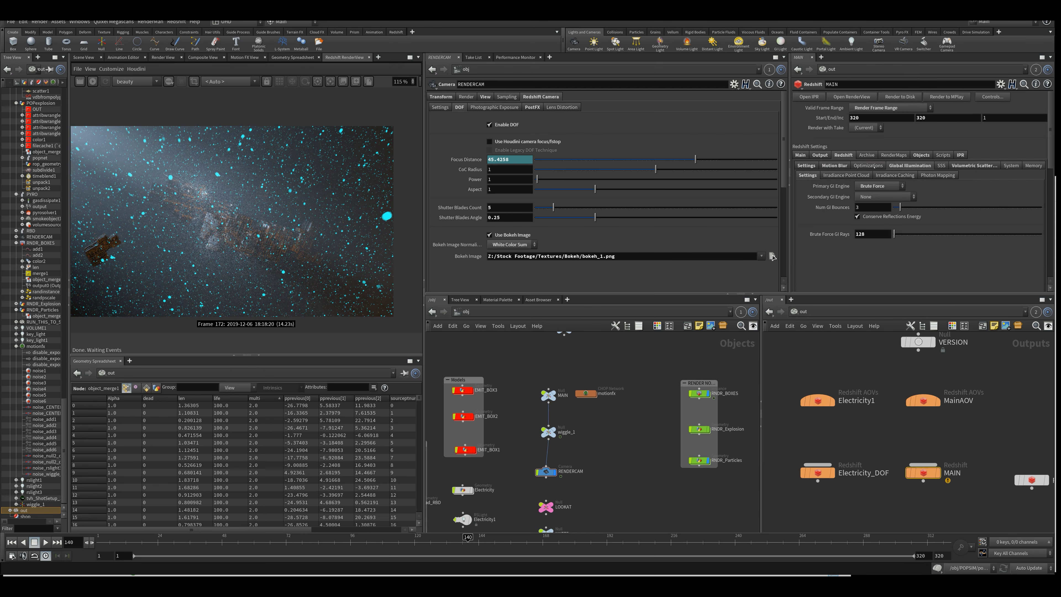
click(923, 155)
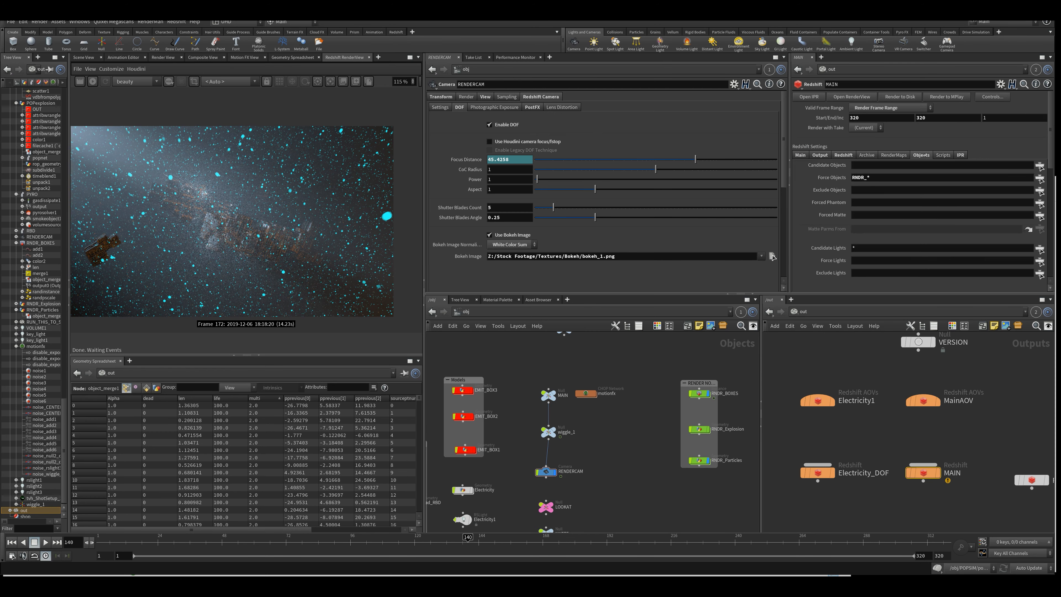
middle_drag(629, 484, 598, 486)
scroll(627, 425, up, 2)
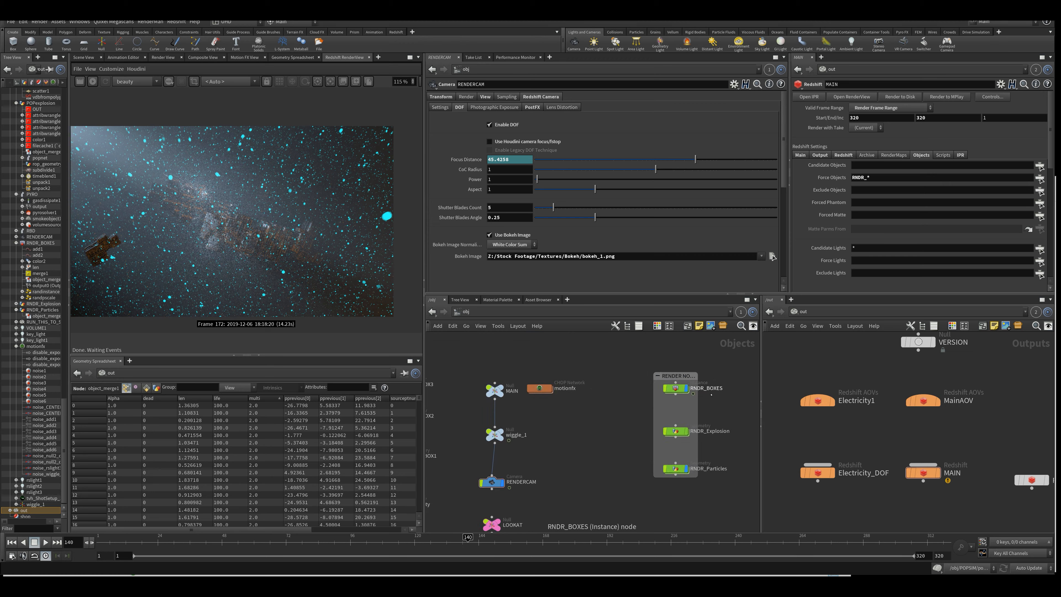
Review the volumetric scattering settings of the MAIN Redshift node and locate the Lights group in the scene network.
click(843, 155)
click(975, 165)
scroll(887, 209, down, 2)
scroll(586, 418, down, 4)
middle_drag(587, 481, 586, 337)
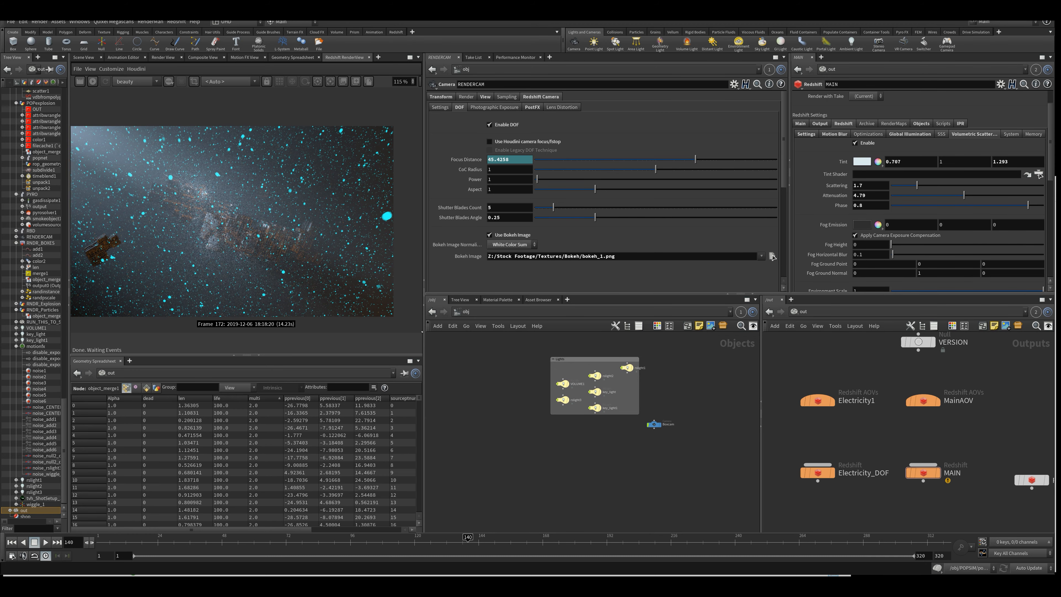
Widen the viewer pane and switch it from the render to the 3D scene view.
drag(423, 209, 515, 209)
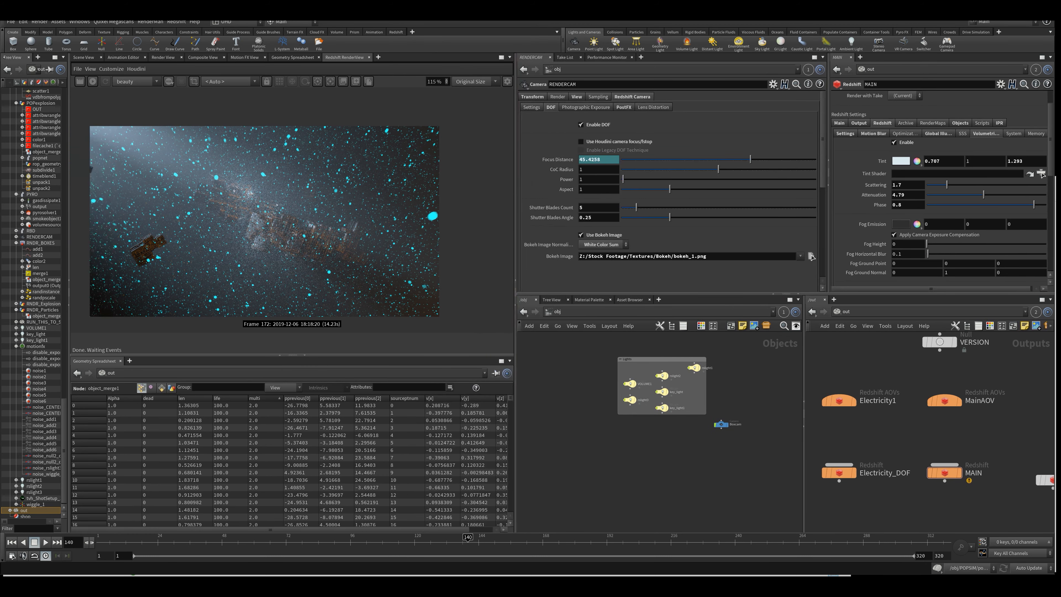
click(84, 57)
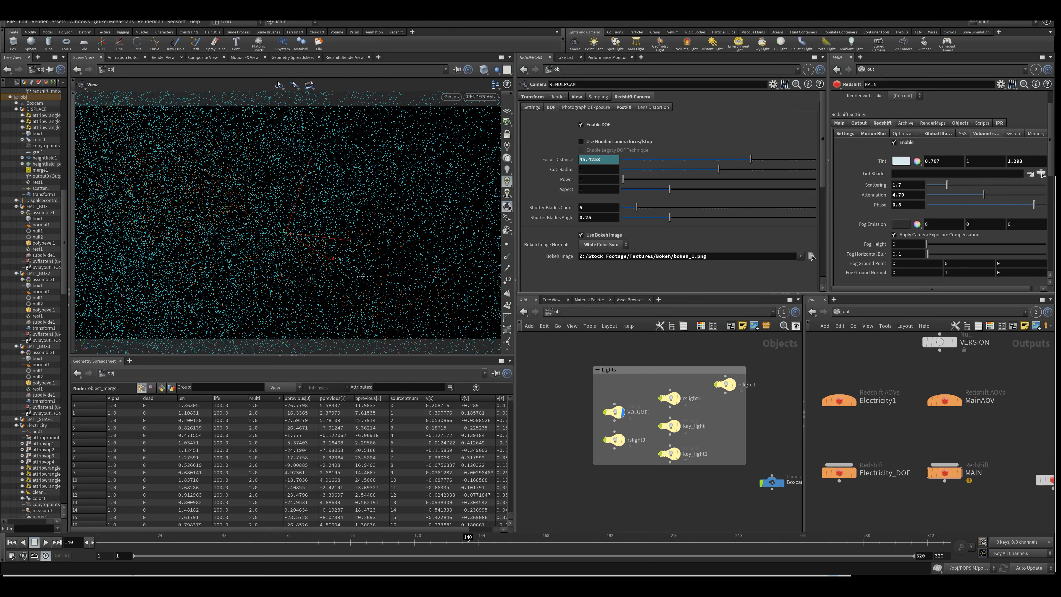
scroll(621, 412, down, 10)
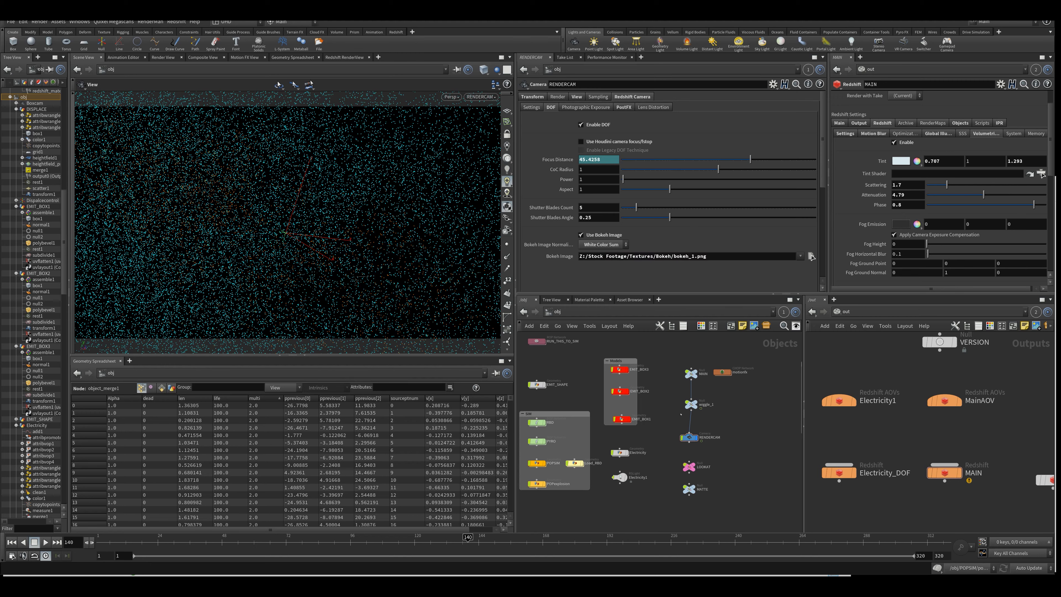
drag(684, 429, 723, 449)
click(737, 443)
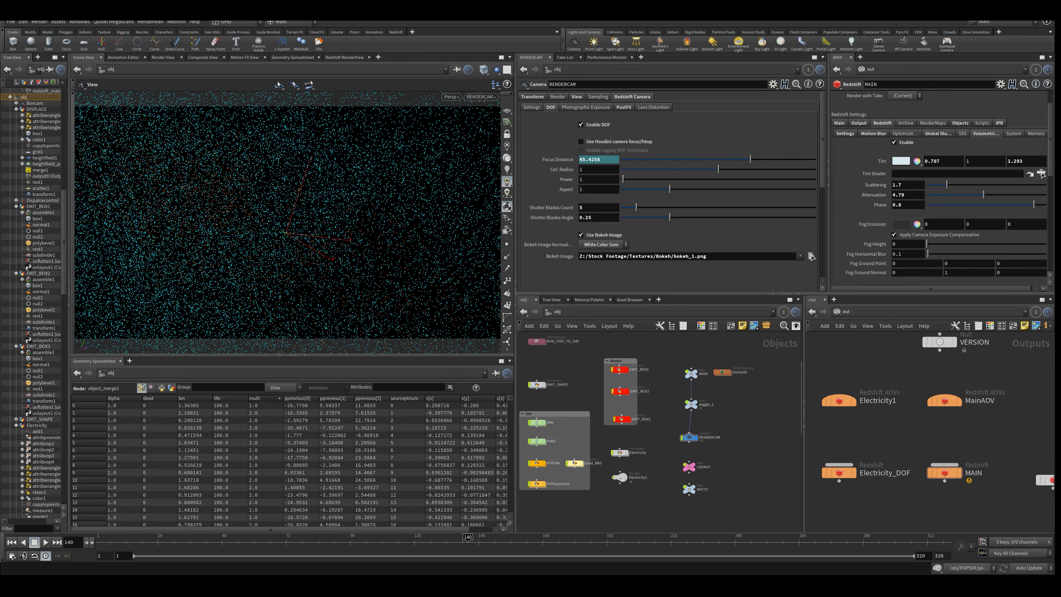
Switch to Photos to examine the bokeh_1.png image used for the camera's bokeh, and return to Houdini.
key(alt+Tab)
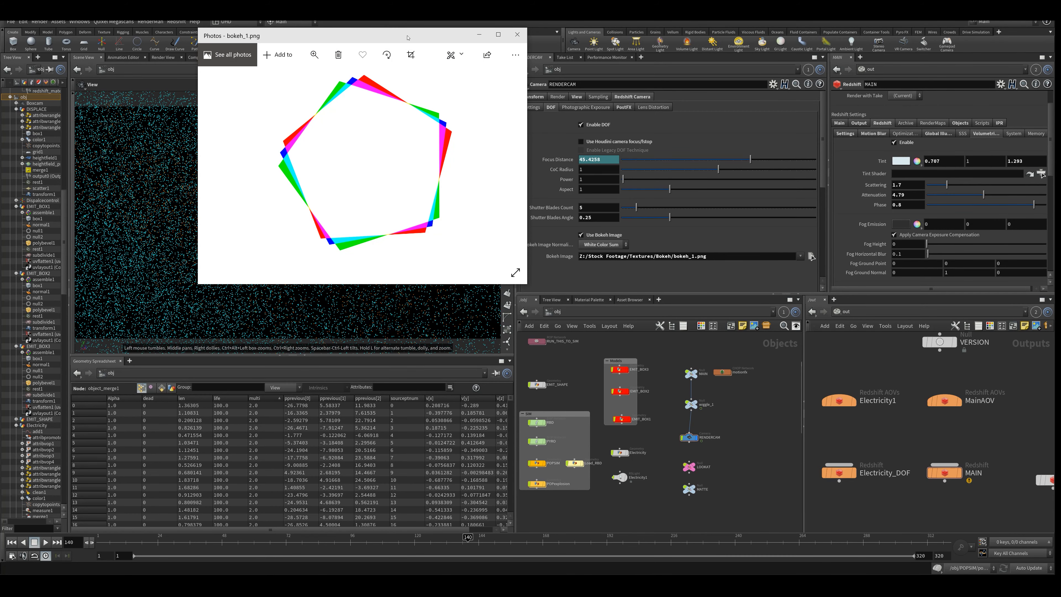
drag(408, 37, 645, 136)
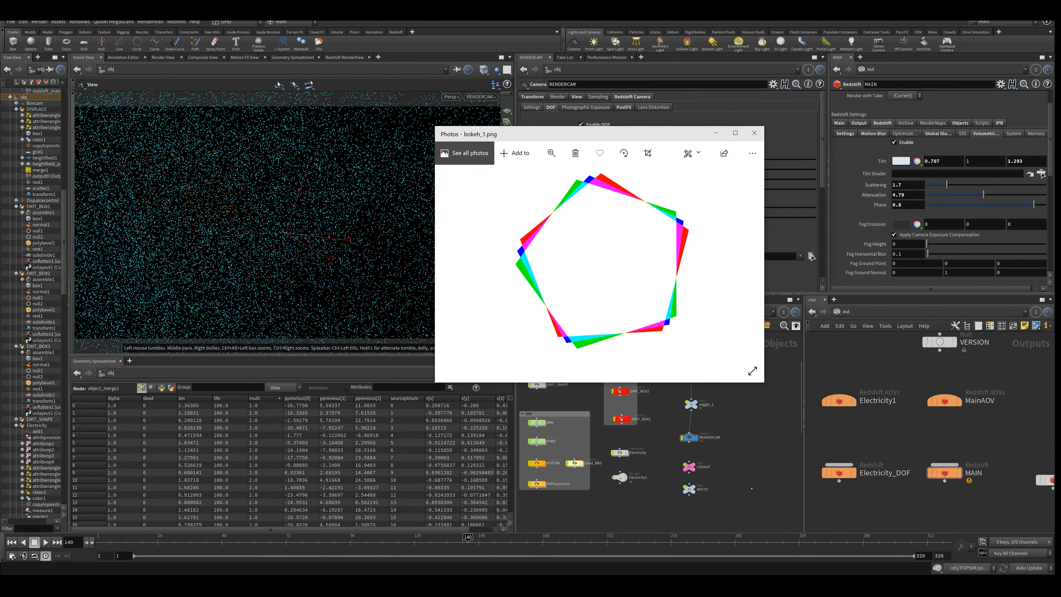
key(alt+Tab)
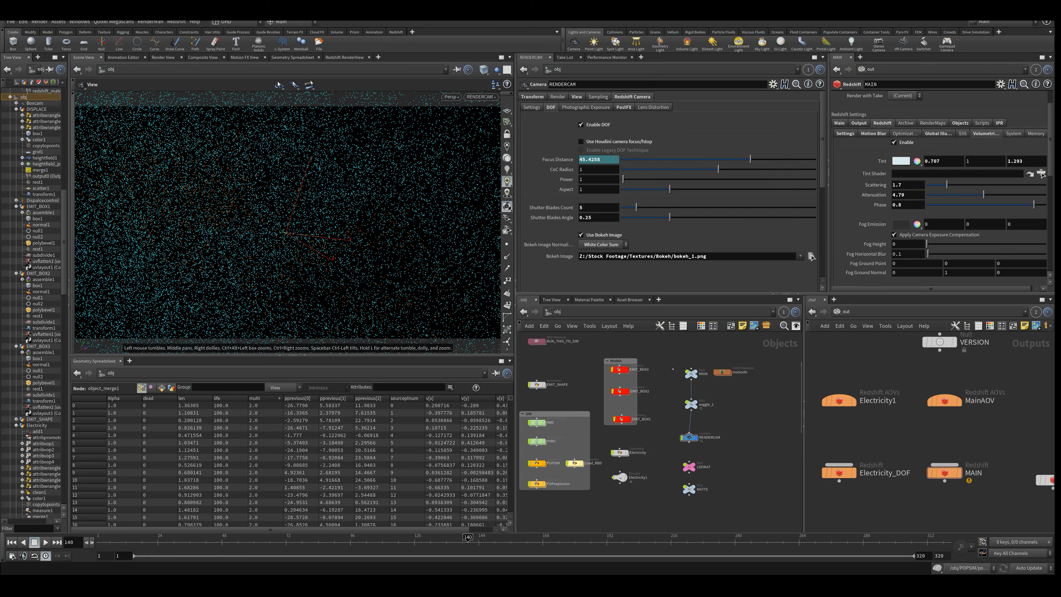
Select the VOLUME1 light in the Lights group and frame it in the 3D view.
middle_drag(652, 477, 690, 328)
click(636, 466)
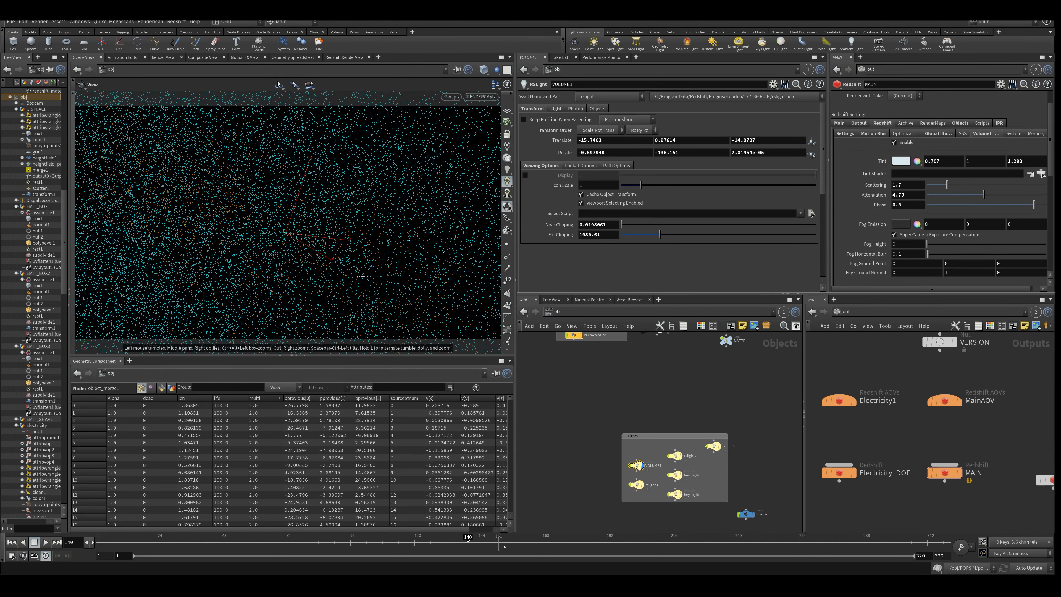
key(f)
drag(312, 263, 313, 247)
scroll(313, 247, down, 12)
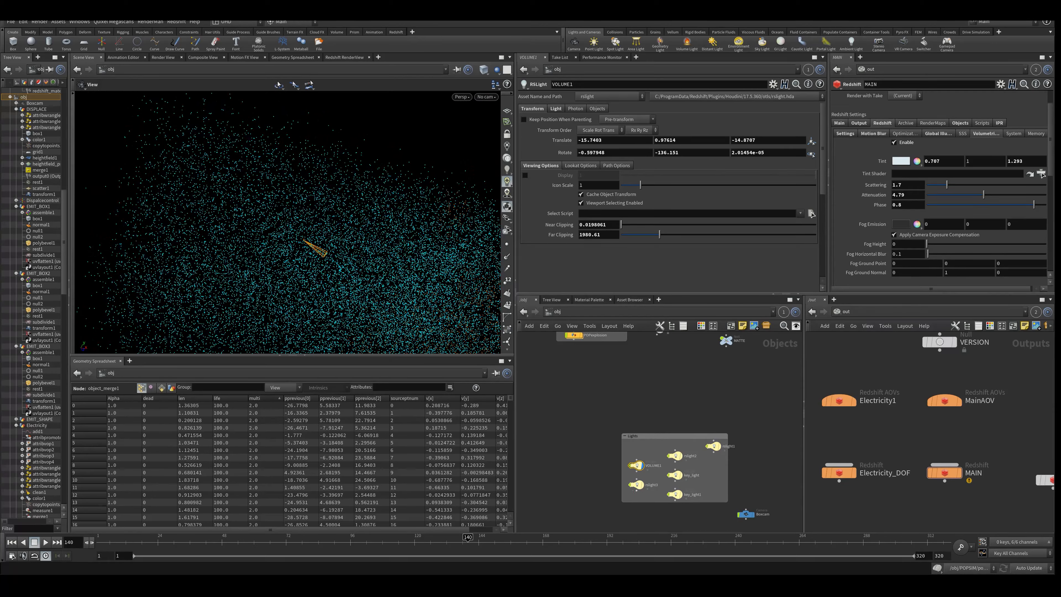
Turn on the display of rslight3, key_light, rslight2 and rslight1 in the Lights group.
click(642, 485)
click(682, 476)
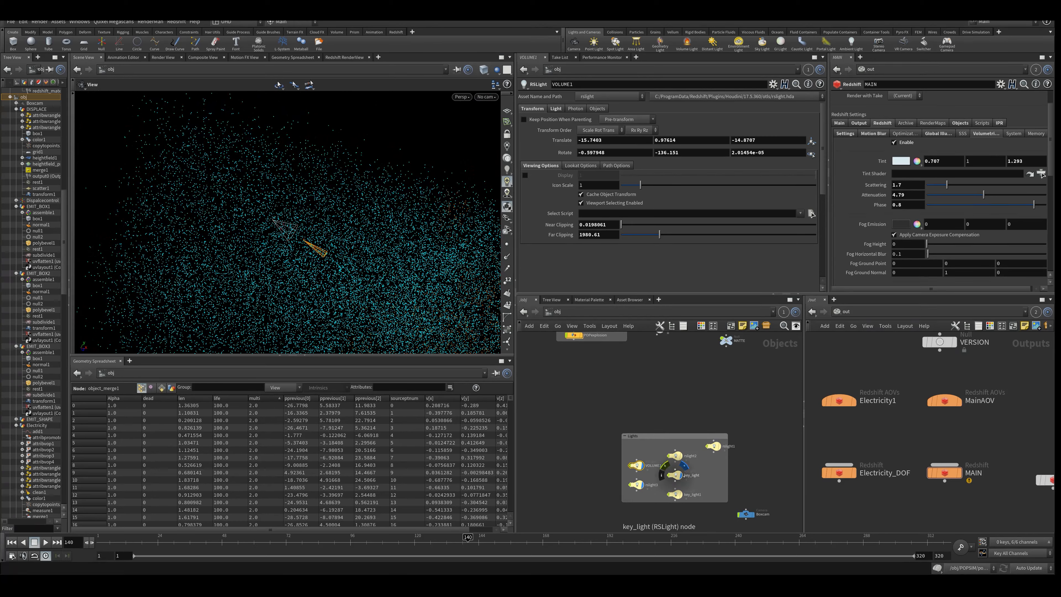
click(683, 454)
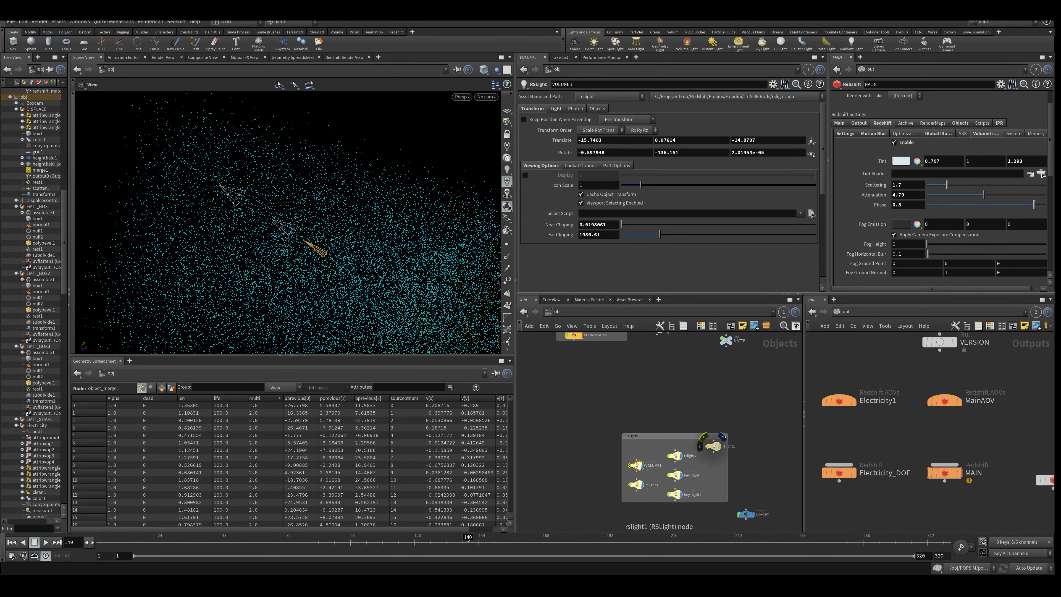
click(725, 437)
Select rslight1 and examine how the displayed lights are placed around the particles in the 3D view.
click(714, 446)
mouse_move(368, 267)
mouse_down()
mouse_move(280, 251)
mouse_move(334, 234)
mouse_move(376, 255)
mouse_up()
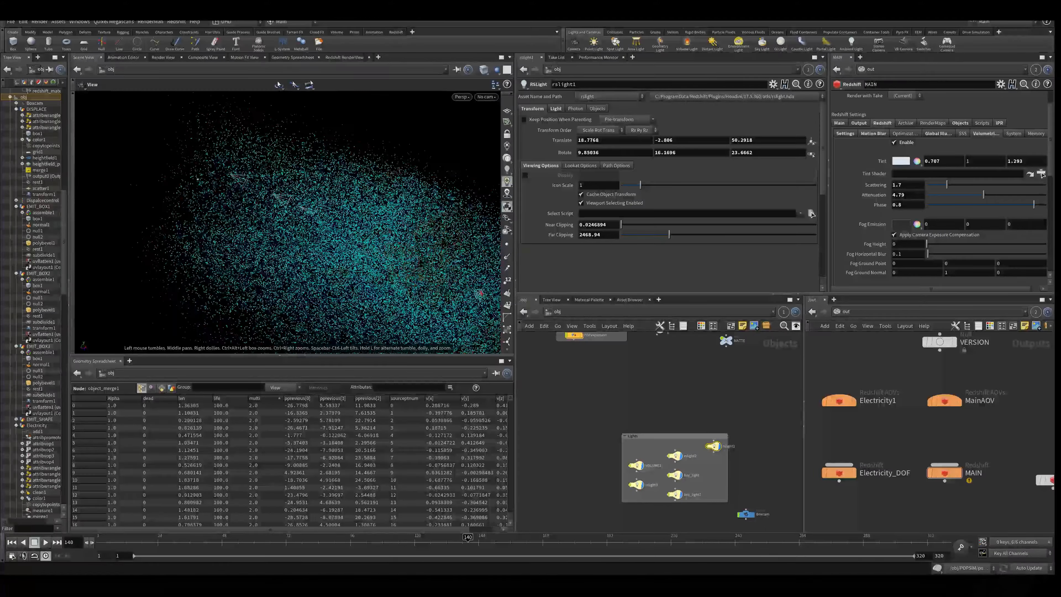
right_drag(376, 255, 418, 242)
drag(418, 243, 334, 226)
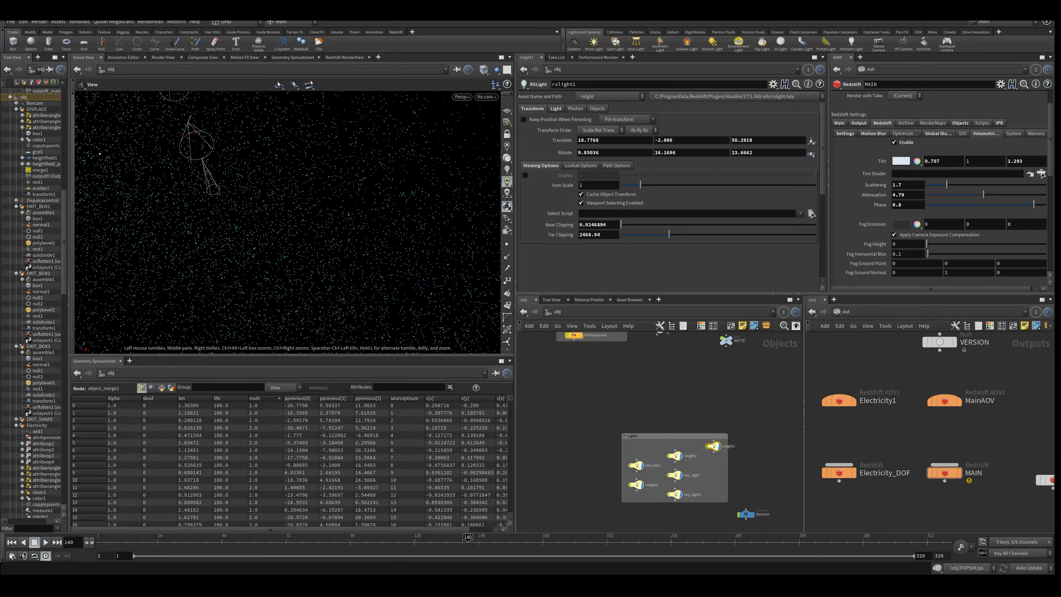
drag(99, 154, 132, 151)
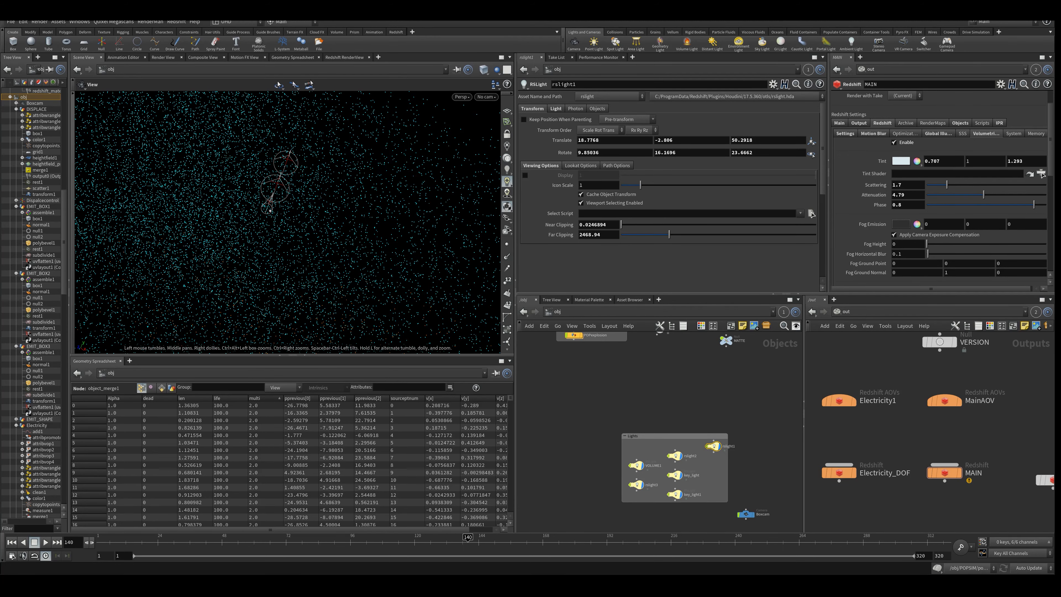
drag(288, 226, 251, 213)
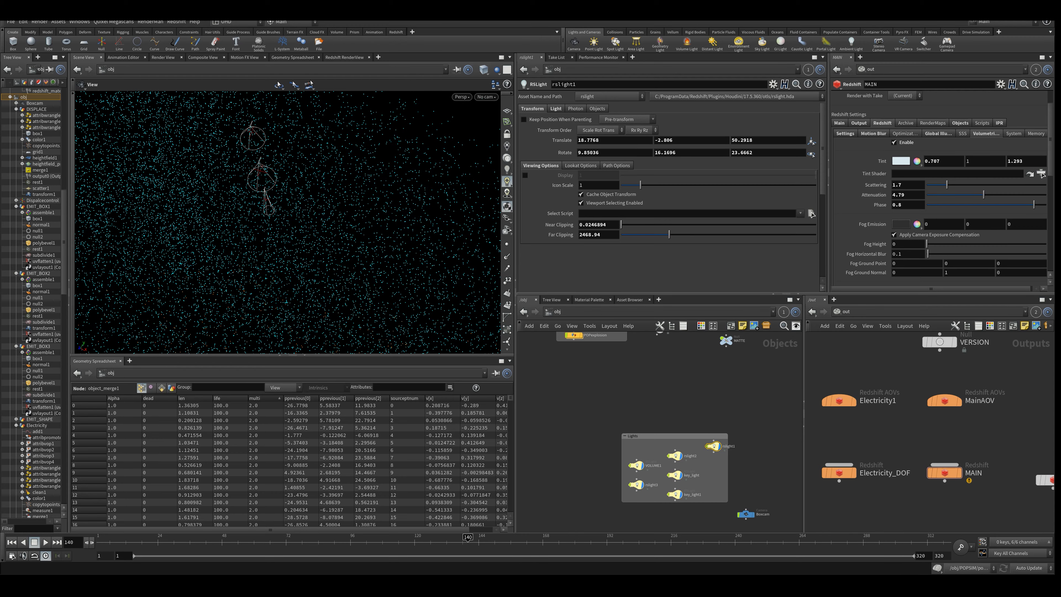
Switch to VLC and play Convergent_v001.mp4 in short stretches to examine the volumetric lighting.
click(665, 516)
key(alt+Tab)
key(space)
key(space)
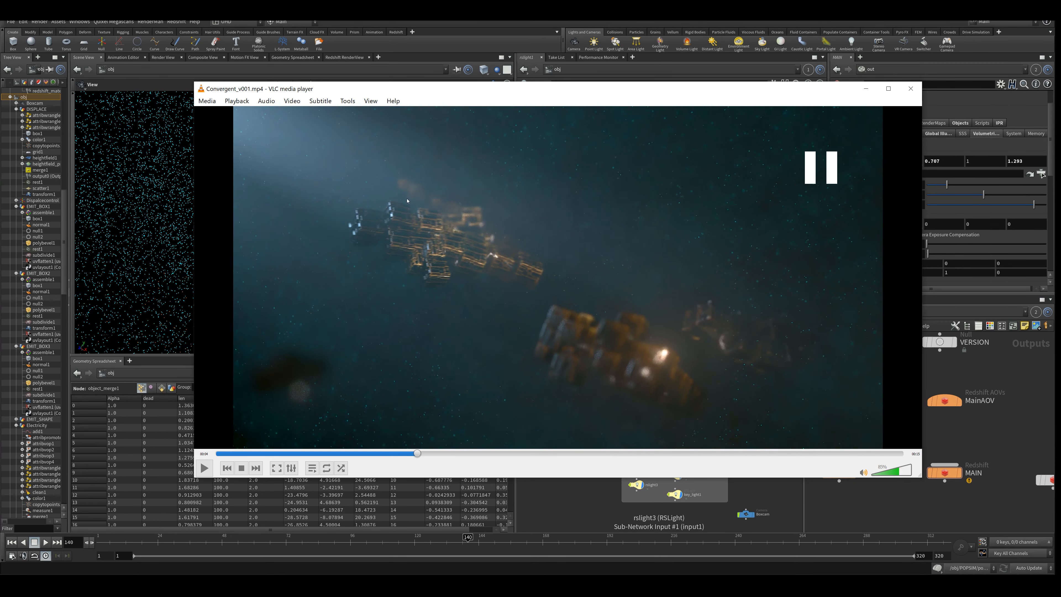
key(space)
key(space)
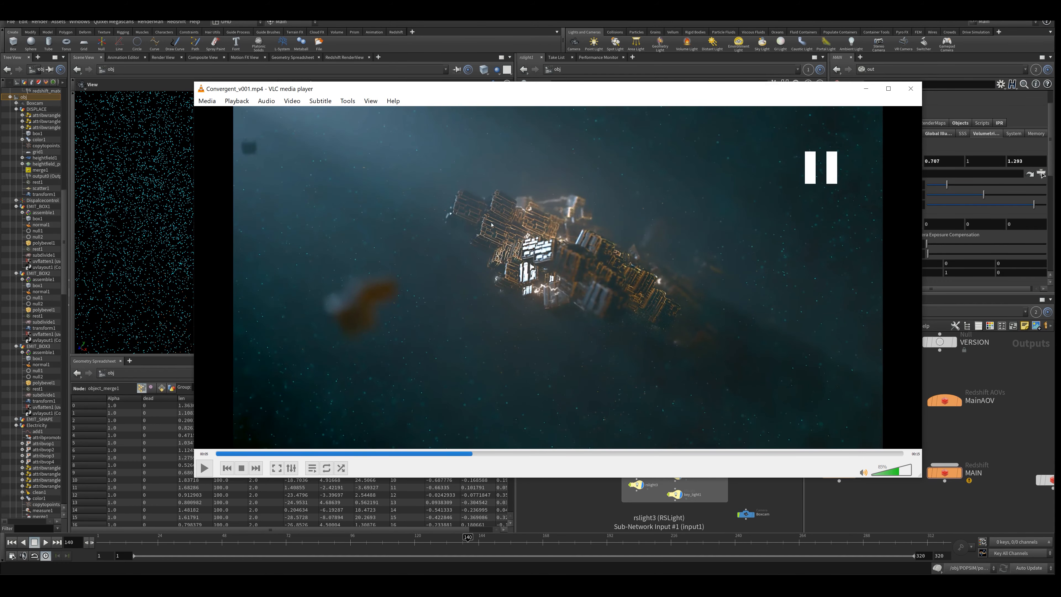
key(space)
Lower the playback volume, review the explosion section of Convergent_v001.mp4, and minimize the player to return to Houdini.
scroll(622, 289, down, 8)
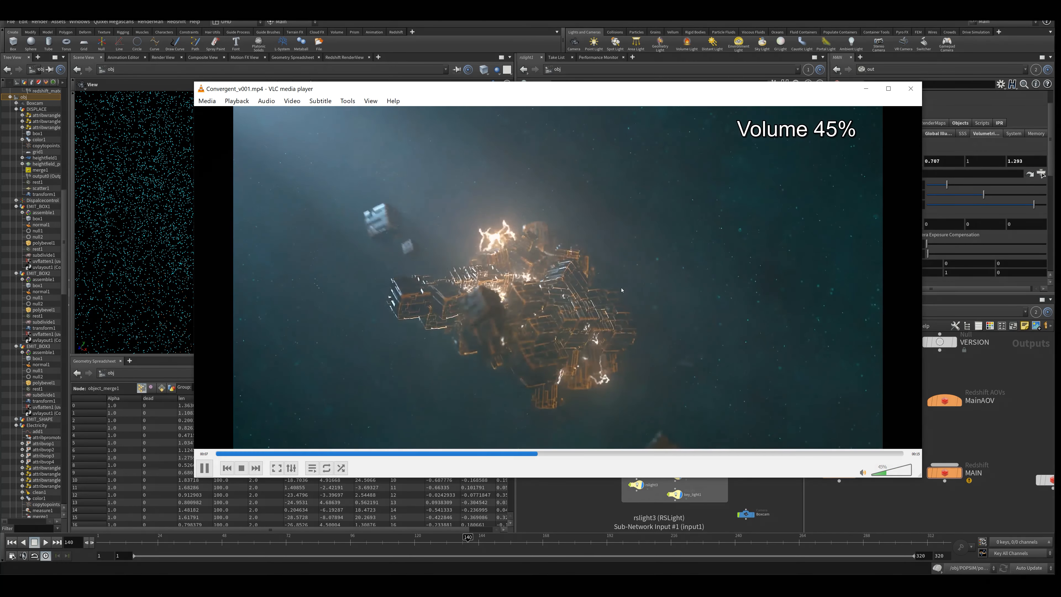
scroll(622, 289, down, 2)
key(space)
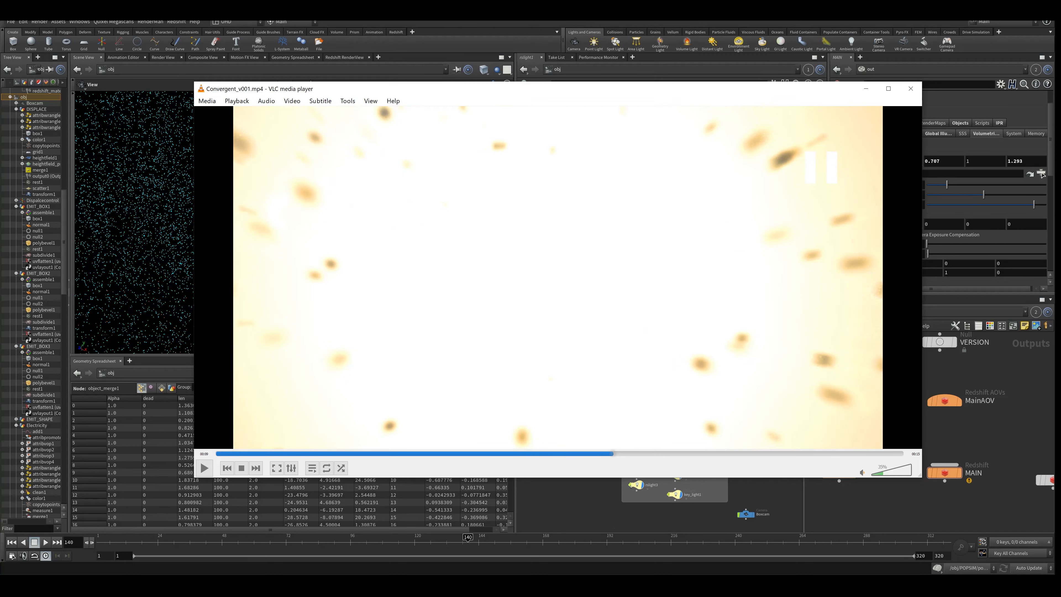
key(space)
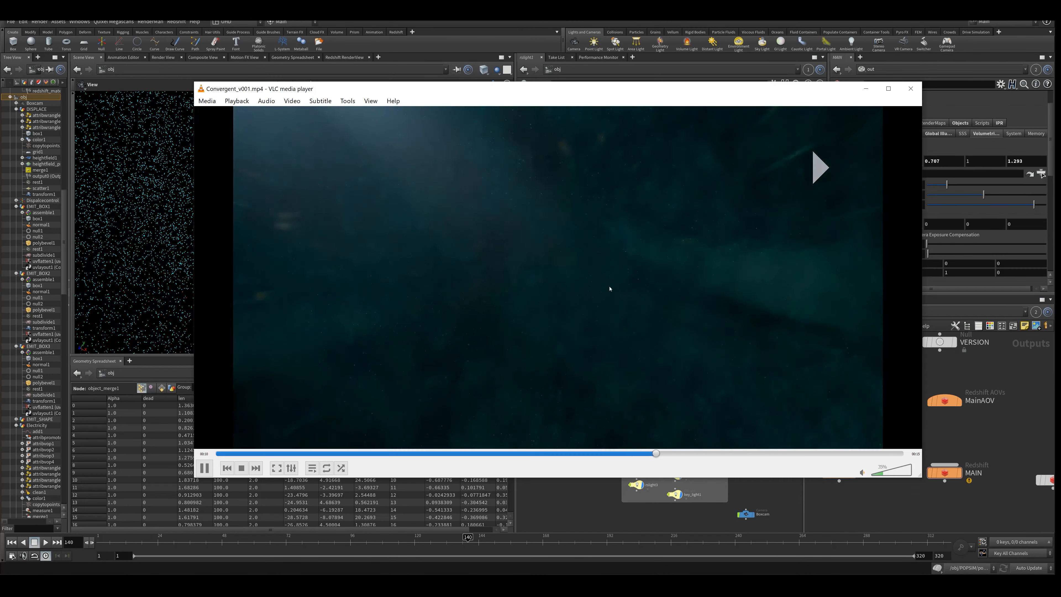
key(space)
click(867, 89)
Review the transform settings of key_light, and show the output settings of the Electricity_DOF Redshift node.
middle_drag(650, 414, 649, 428)
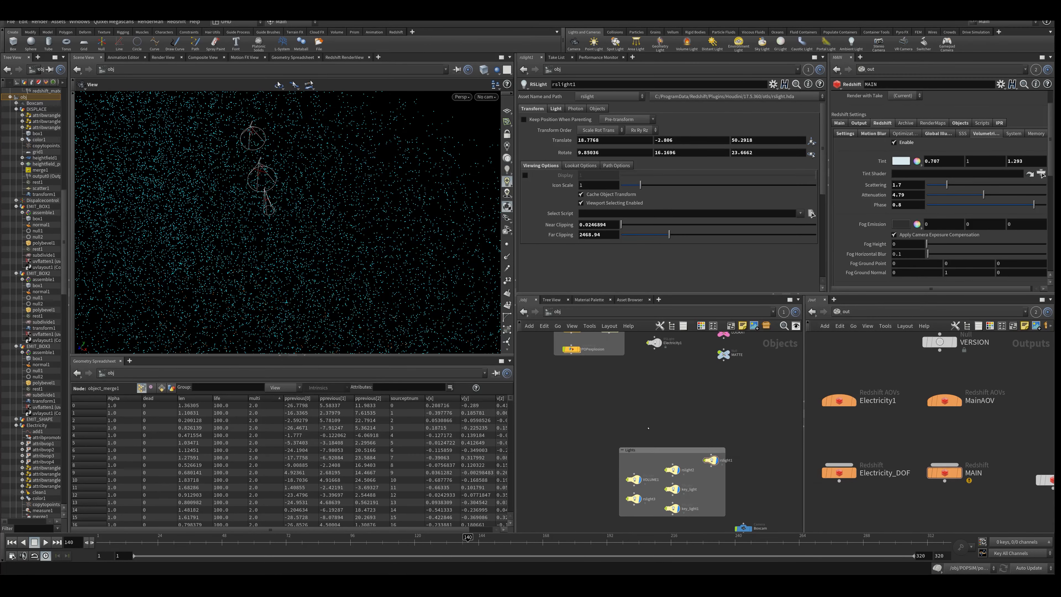
scroll(649, 429, up, 3)
click(644, 424)
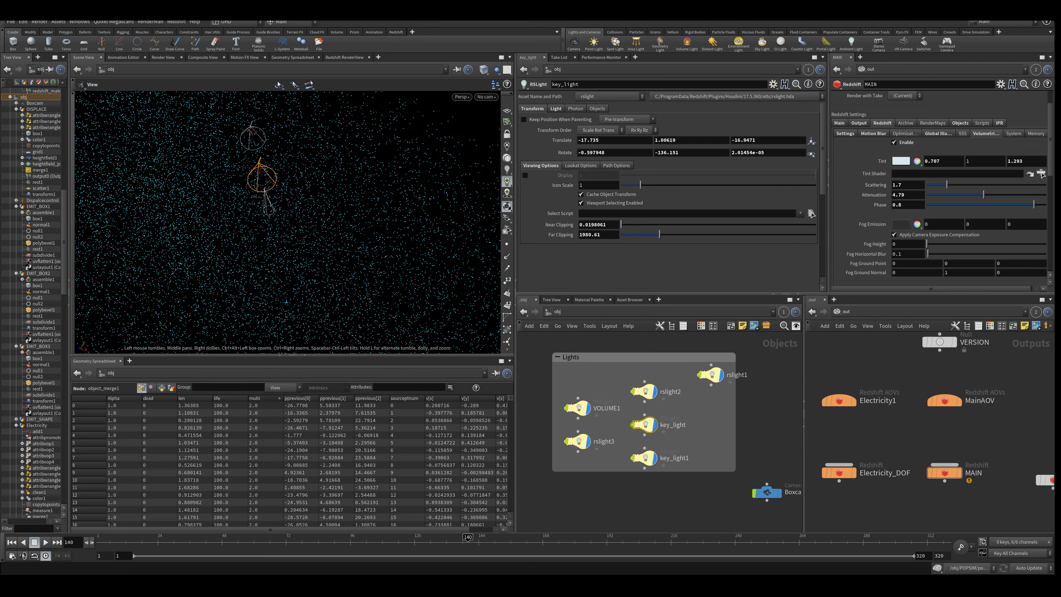
middle_drag(773, 412, 716, 417)
scroll(691, 406, down, 1)
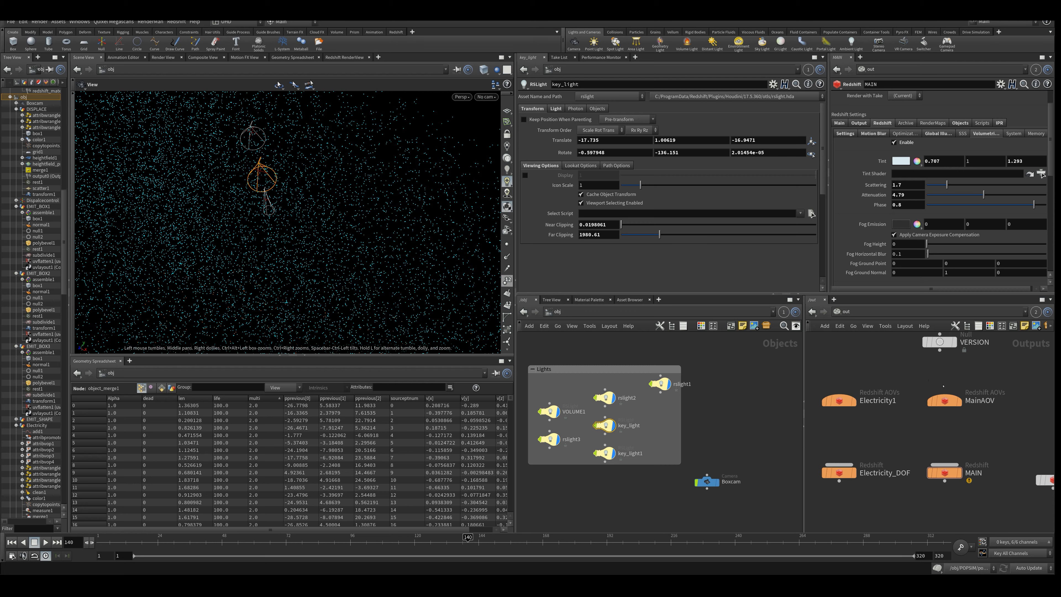
click(839, 473)
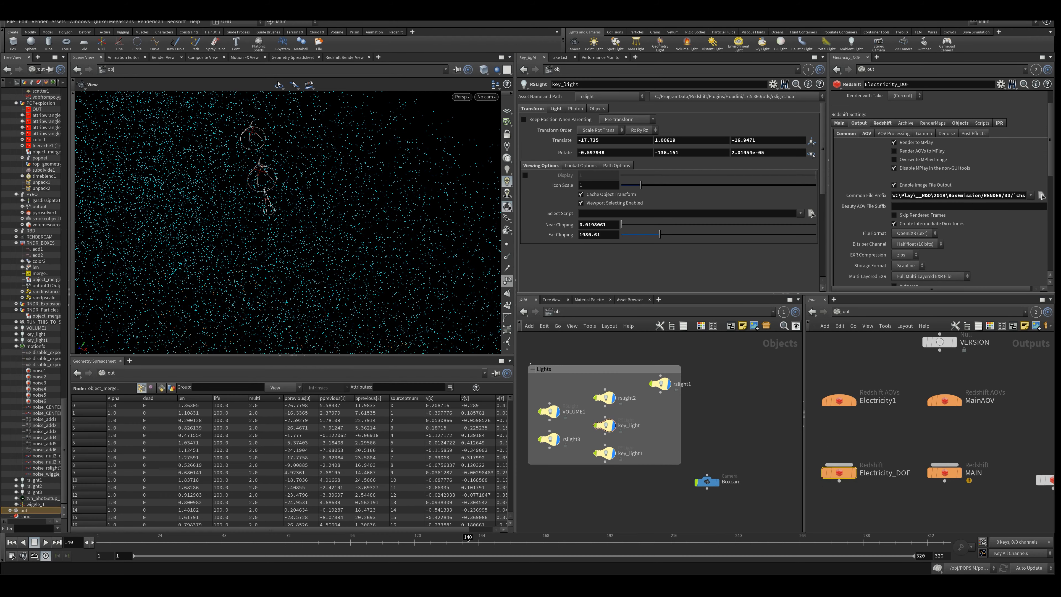
Switch to After Effects, look through the PRECOMP_main layers, and check where PRECOMP_main sits in MAIN_COMP before reopening it.
key(alt+Tab)
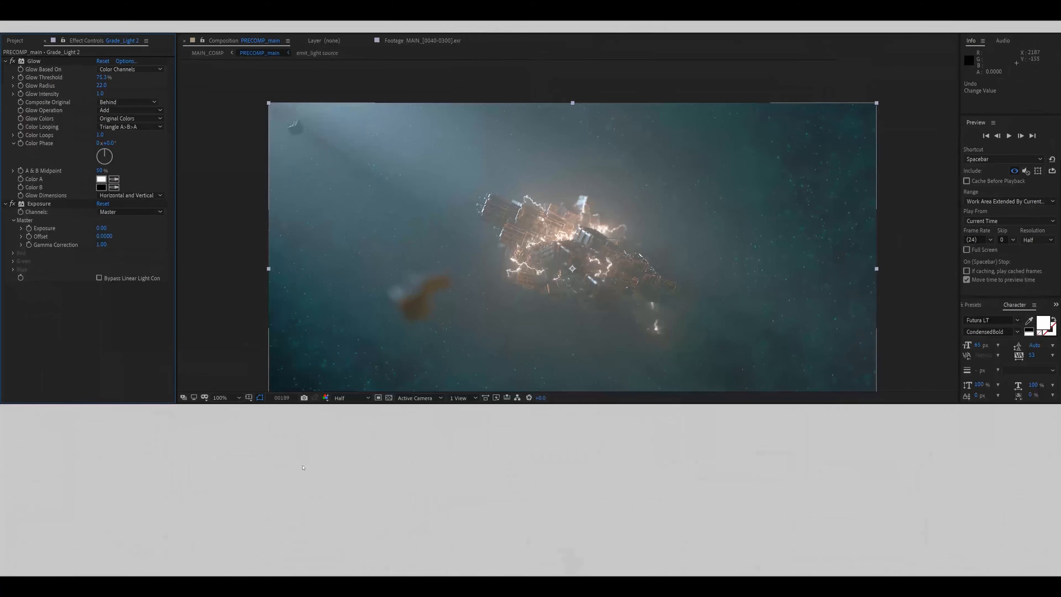
scroll(126, 503, up, 4)
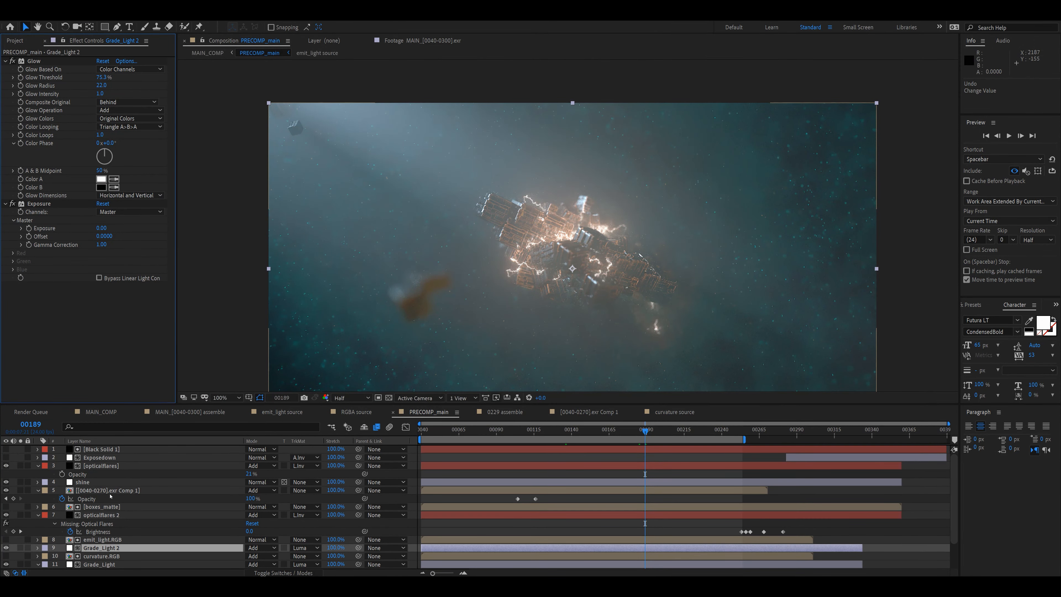
scroll(110, 509, down, 2)
scroll(110, 509, up, 2)
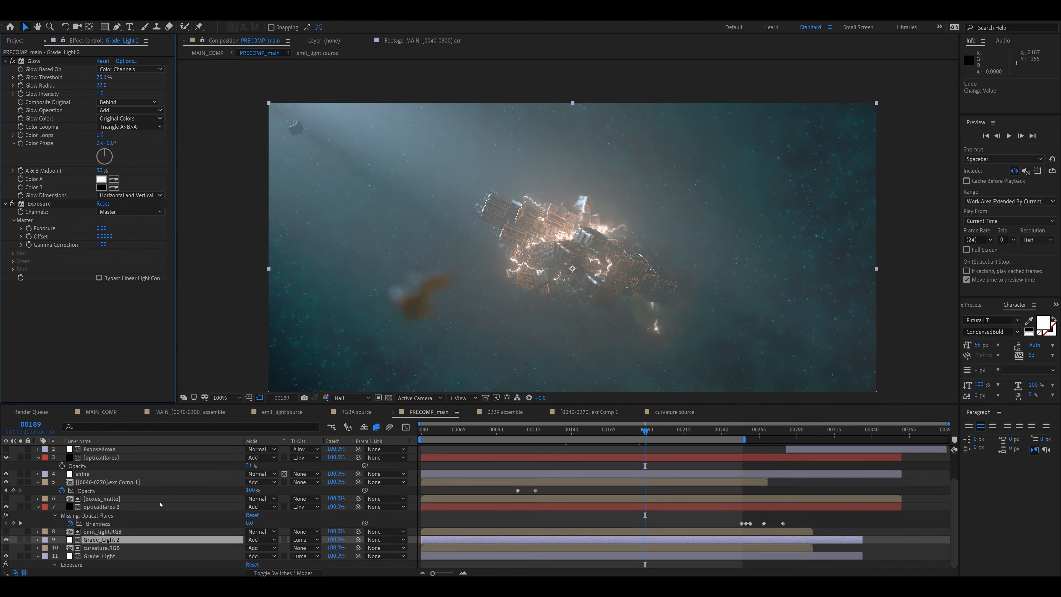
click(331, 427)
click(312, 447)
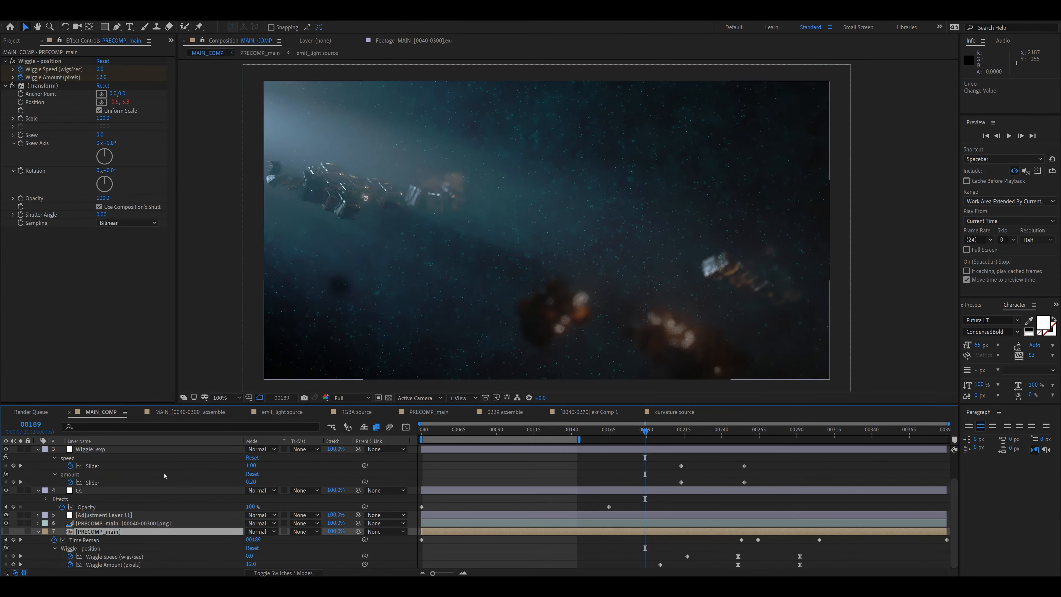
double_click(119, 533)
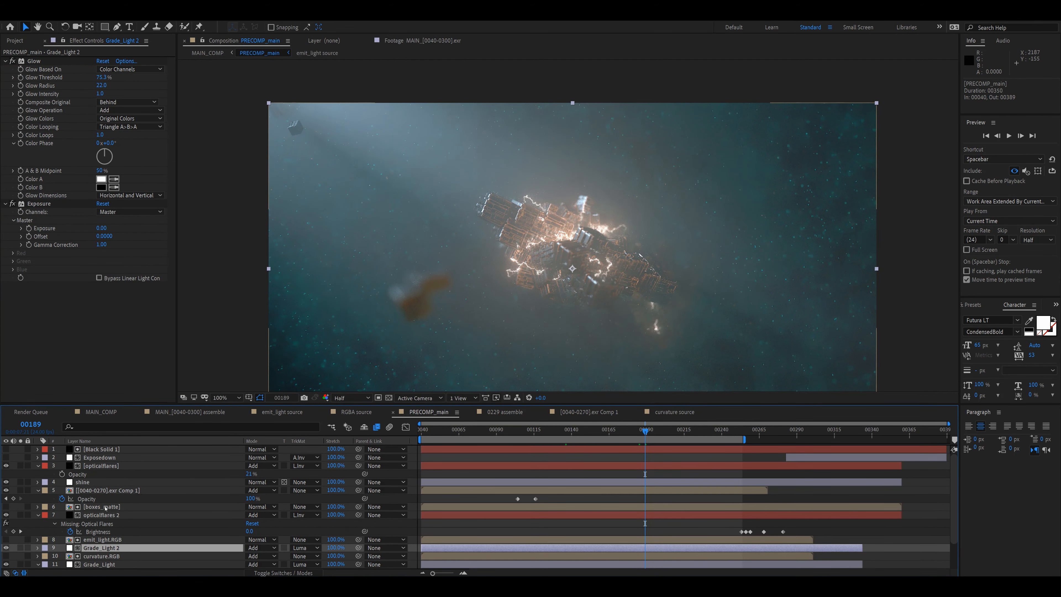
Solo the [0040-0270].exr Comp 1 layer in PRECOMP_main and preview the electricity pass.
click(110, 491)
click(22, 491)
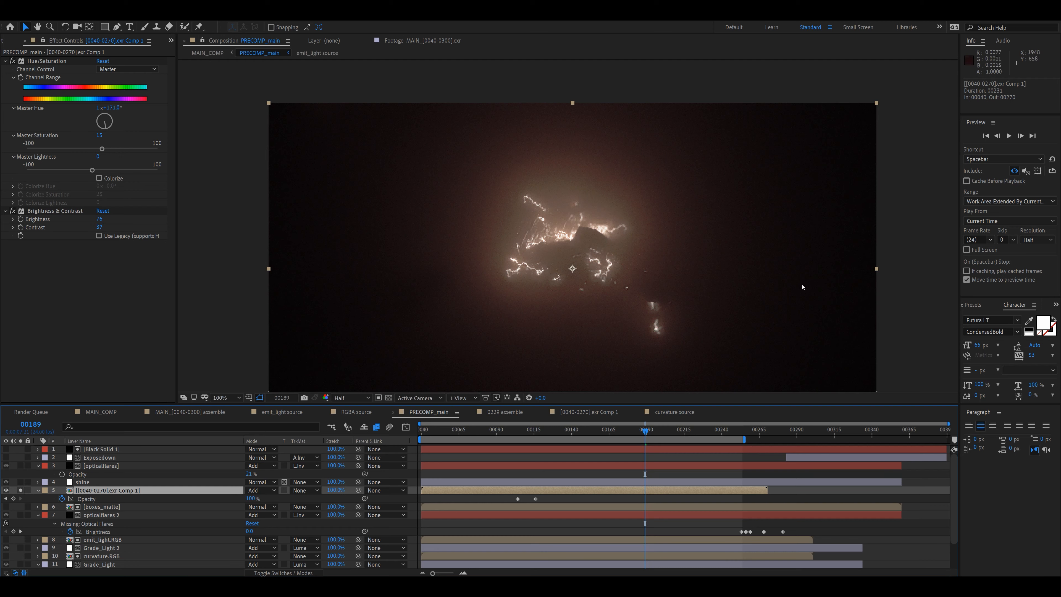
key(space)
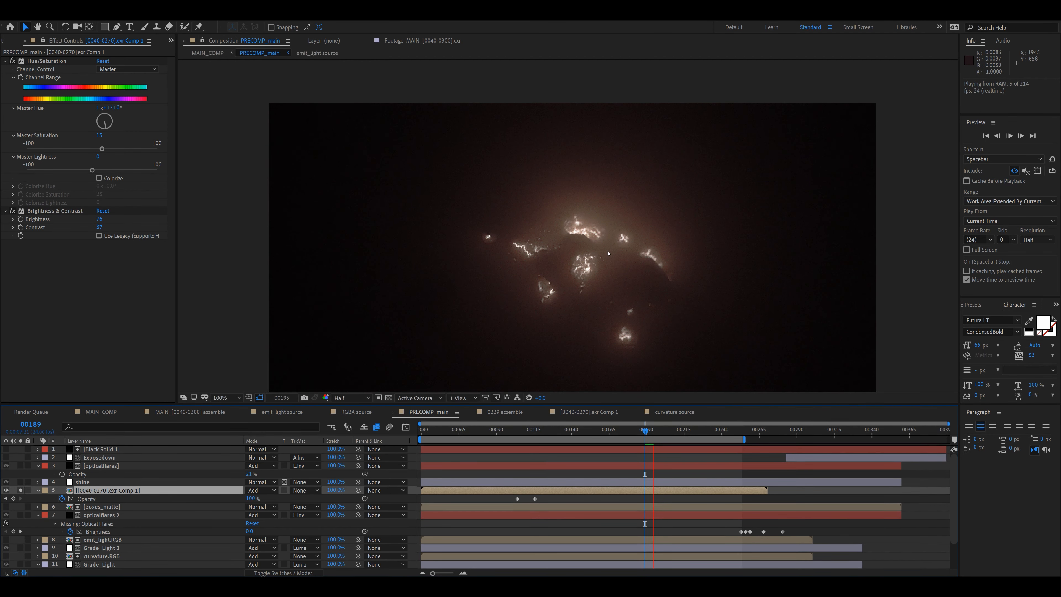
key(space)
Open [0040-0270].exr Comp 1, preview and scrub its electricity footage, and return to PRECOMP_main.
double_click(599, 490)
click(600, 457)
key(space)
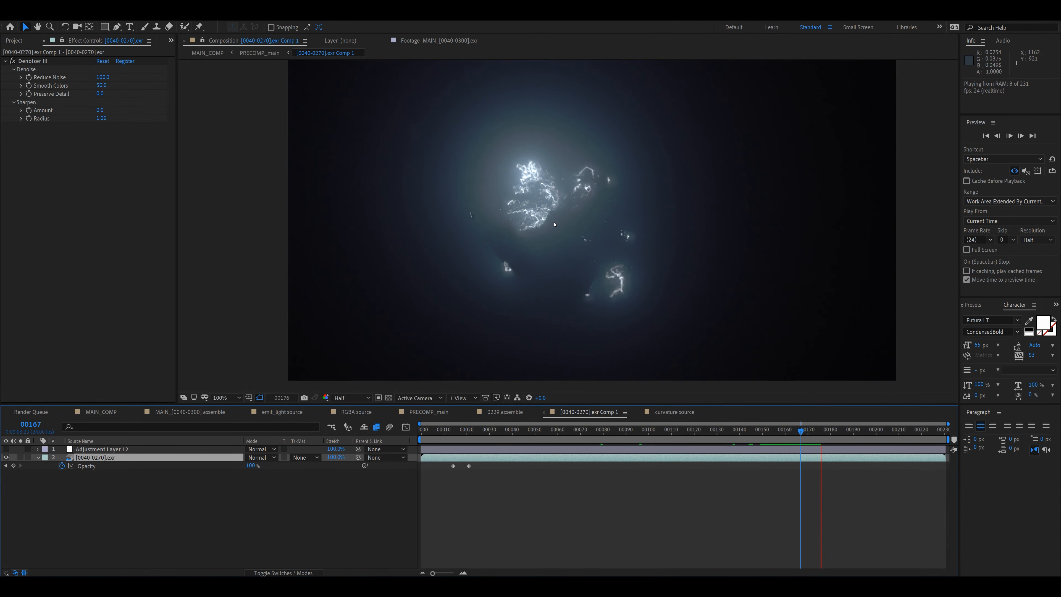
key(space)
drag(716, 443, 588, 443)
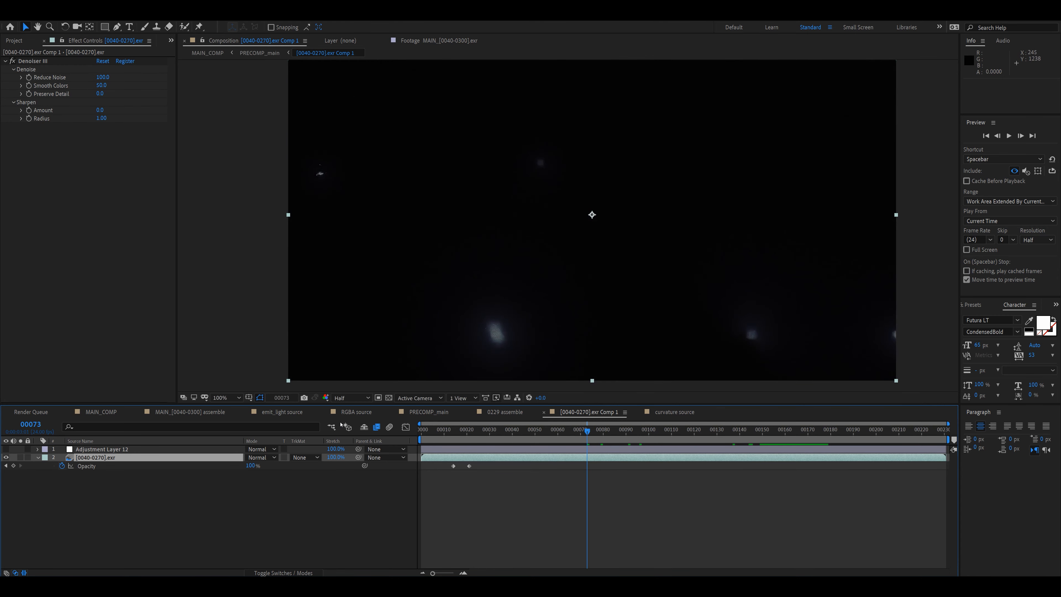
click(332, 426)
click(315, 431)
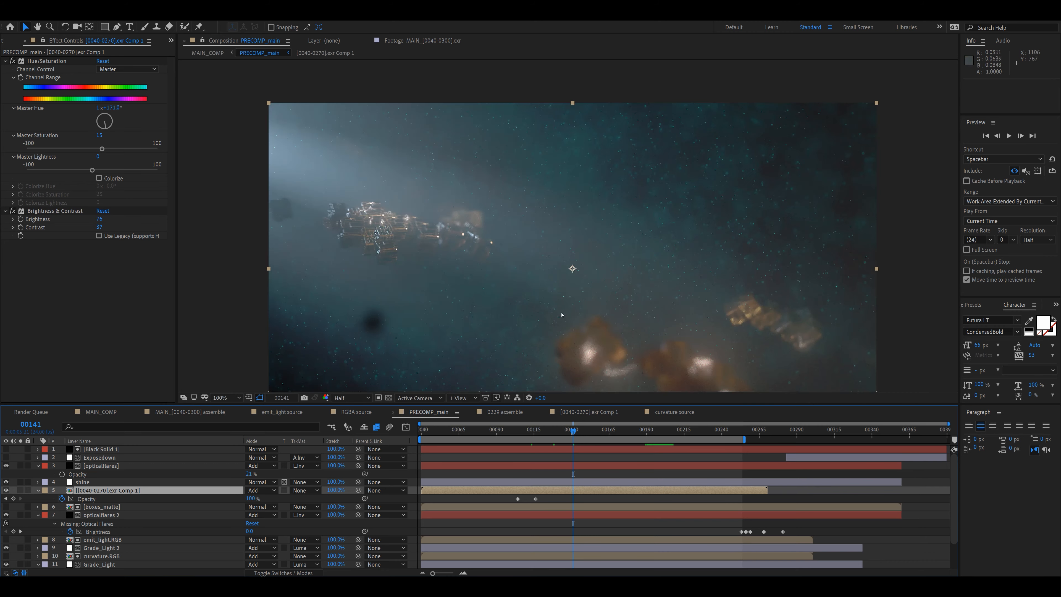
Examine the particles and out-of-focus areas of PRECOMP_main at frame 141, magnified to 200%.
scroll(564, 318, up, 1)
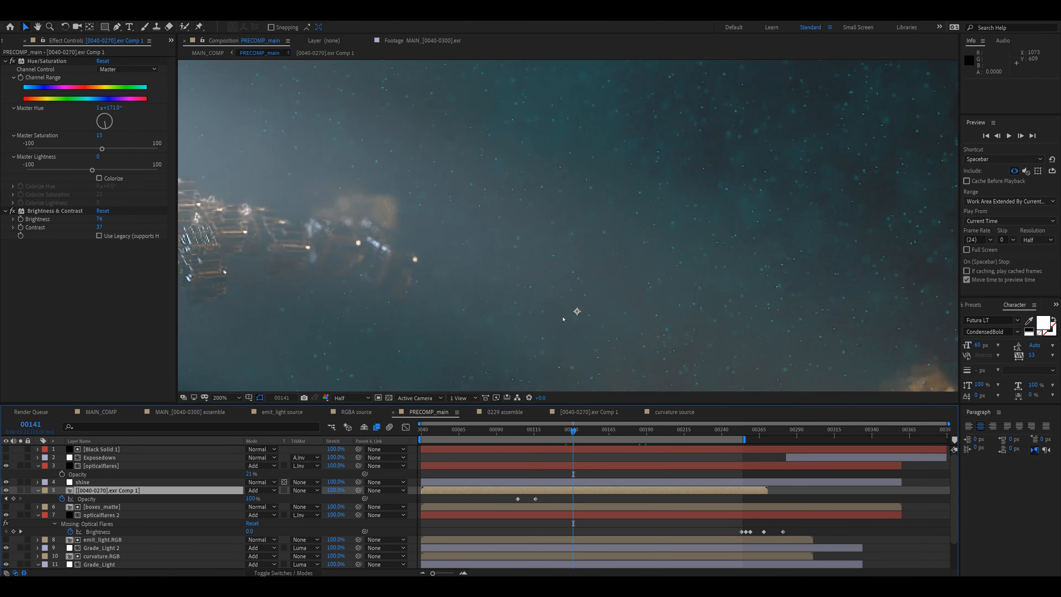
scroll(543, 313, down, 1)
scroll(570, 226, up, 1)
middle_drag(786, 154, 539, 208)
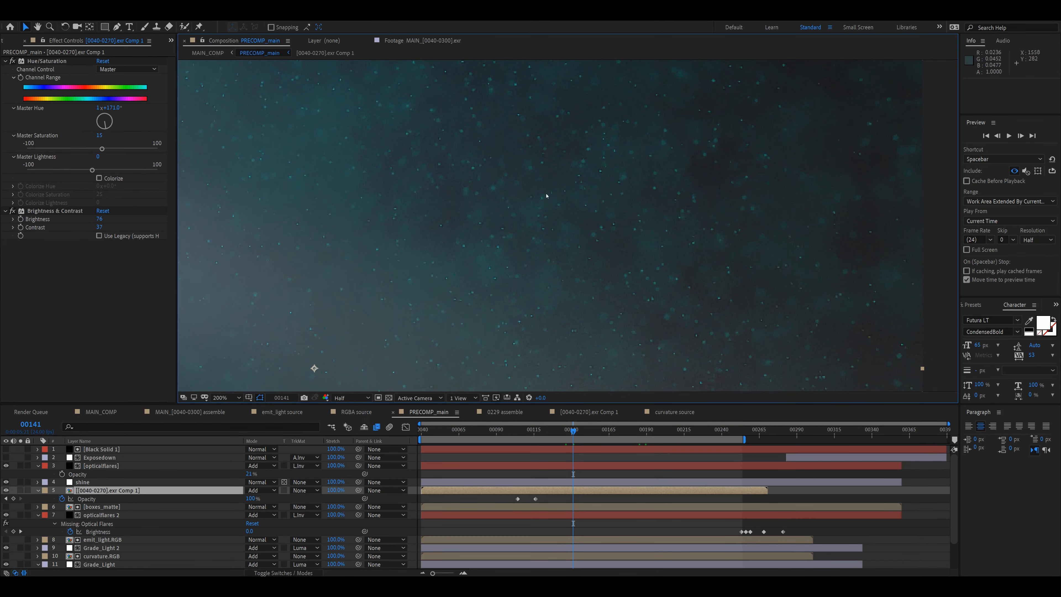
scroll(604, 226, down, 1)
middle_drag(573, 221, 614, 247)
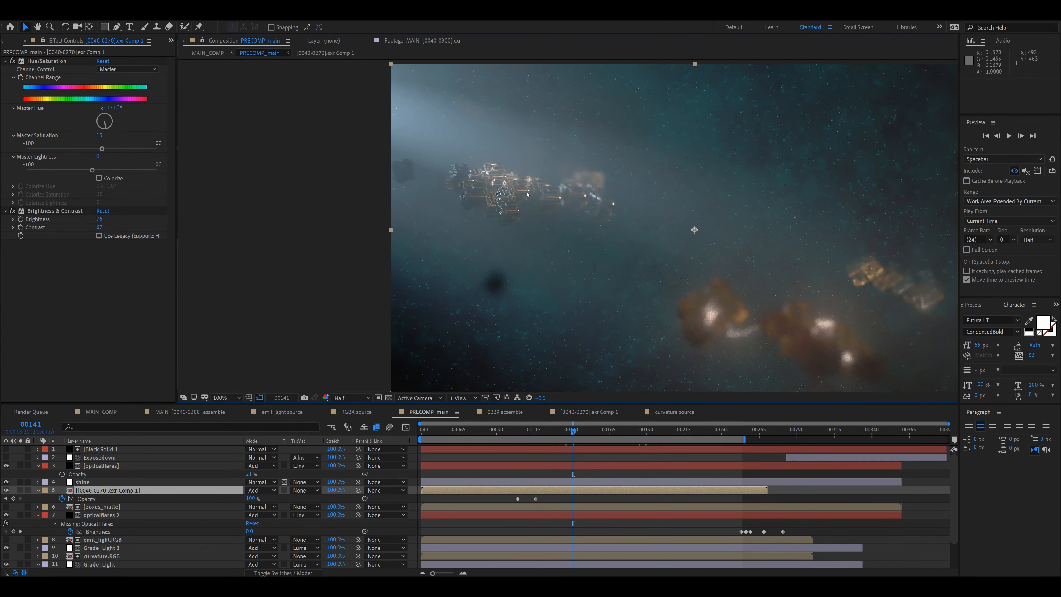
scroll(623, 213, up, 1)
middle_drag(625, 208, 473, 254)
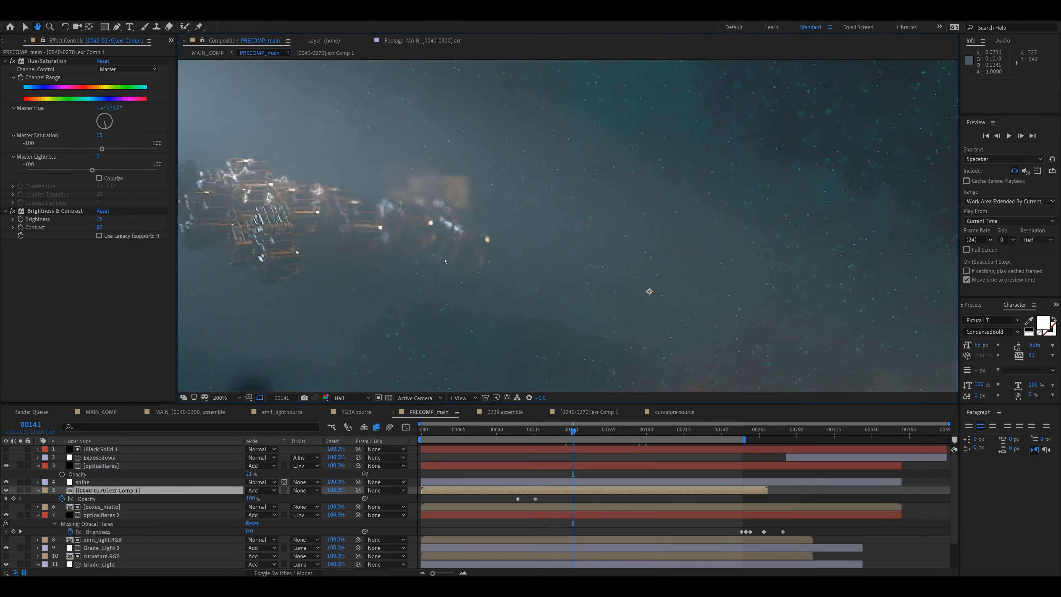
scroll(480, 251, down, 1)
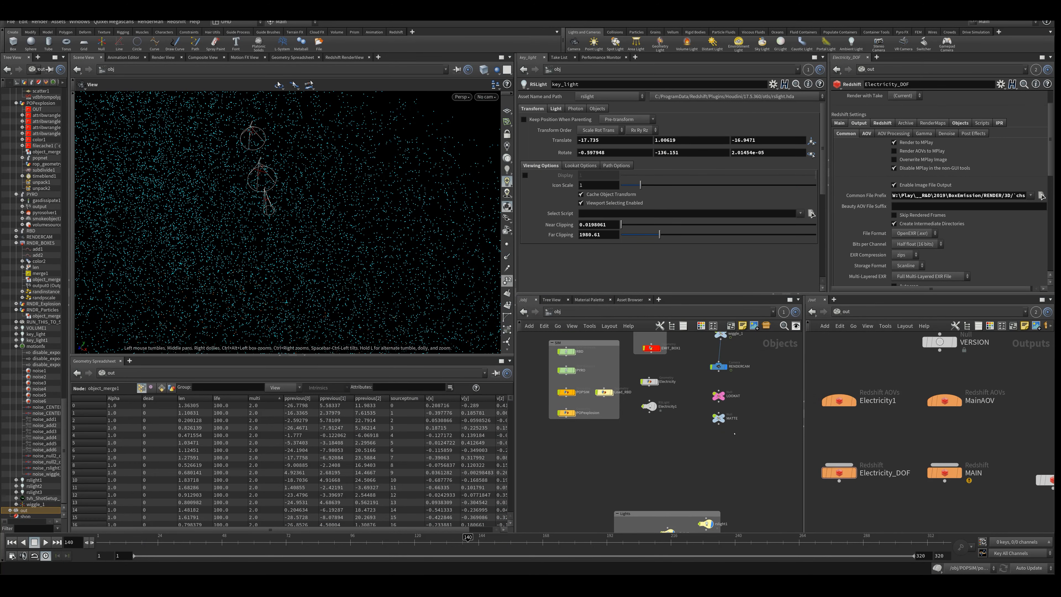
Show the MATTE null's matte settings in Houdini, and select the electric_displace_1 material in the mat network beside it.
click(719, 419)
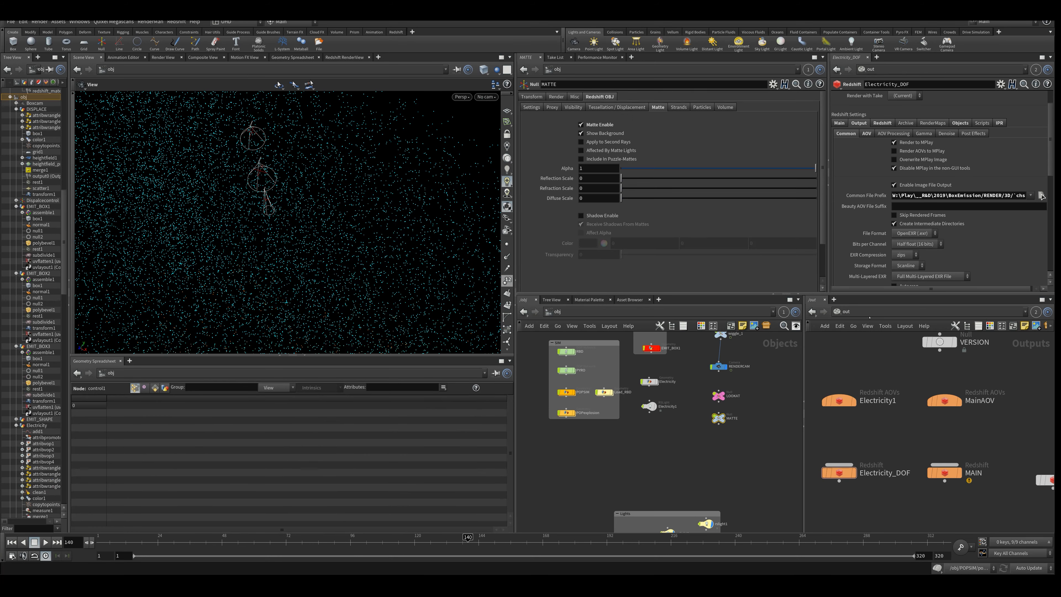
click(871, 312)
click(898, 351)
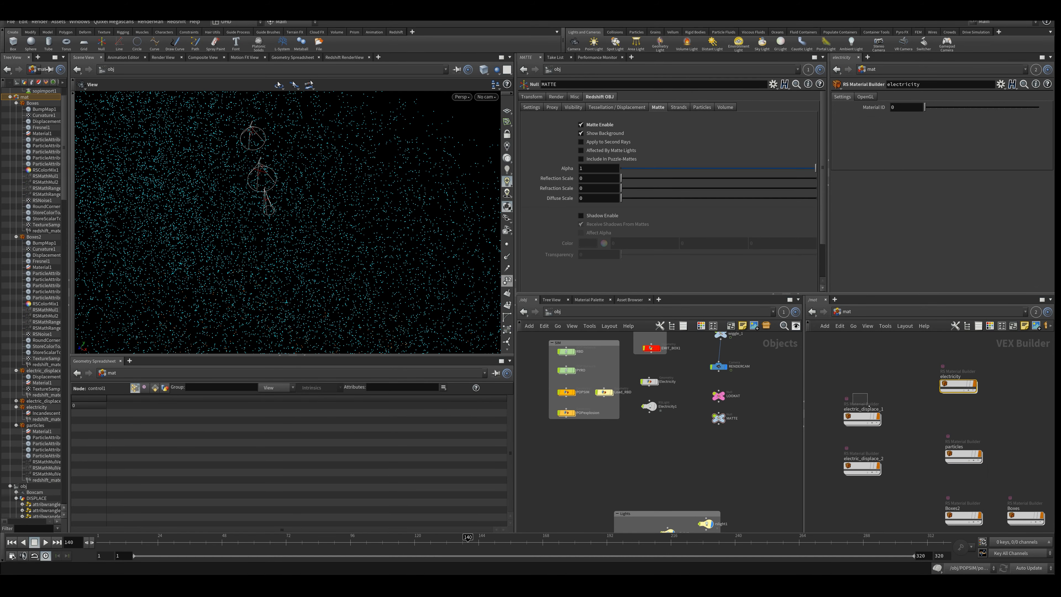
drag(869, 406, 872, 418)
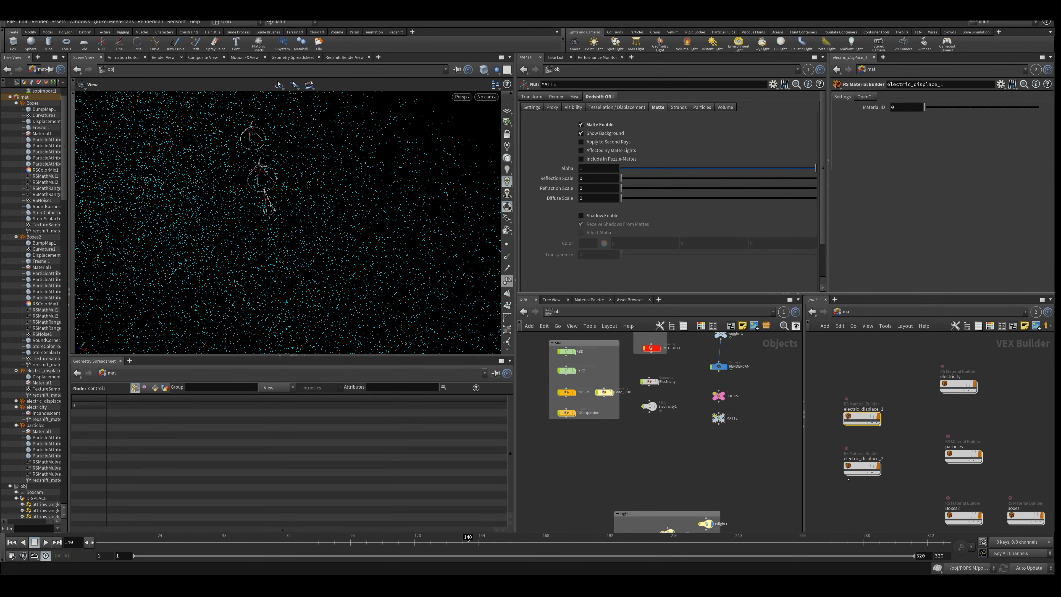
Open the electric_displace_1 material network and review the base properties of its Material1 shader.
double_click(866, 419)
middle_drag(871, 418, 931, 421)
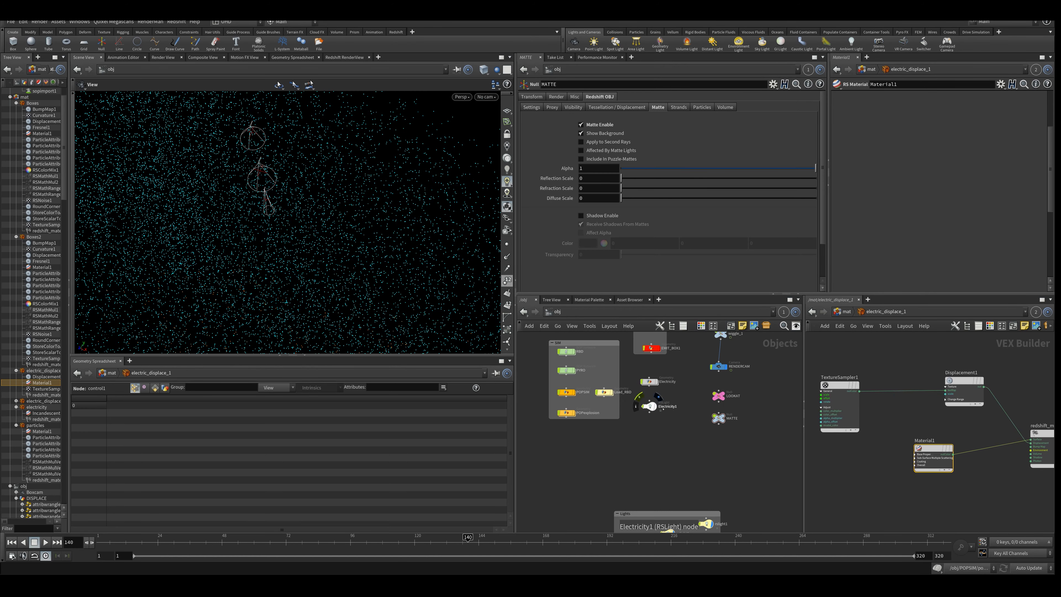
middle_drag(672, 334, 661, 400)
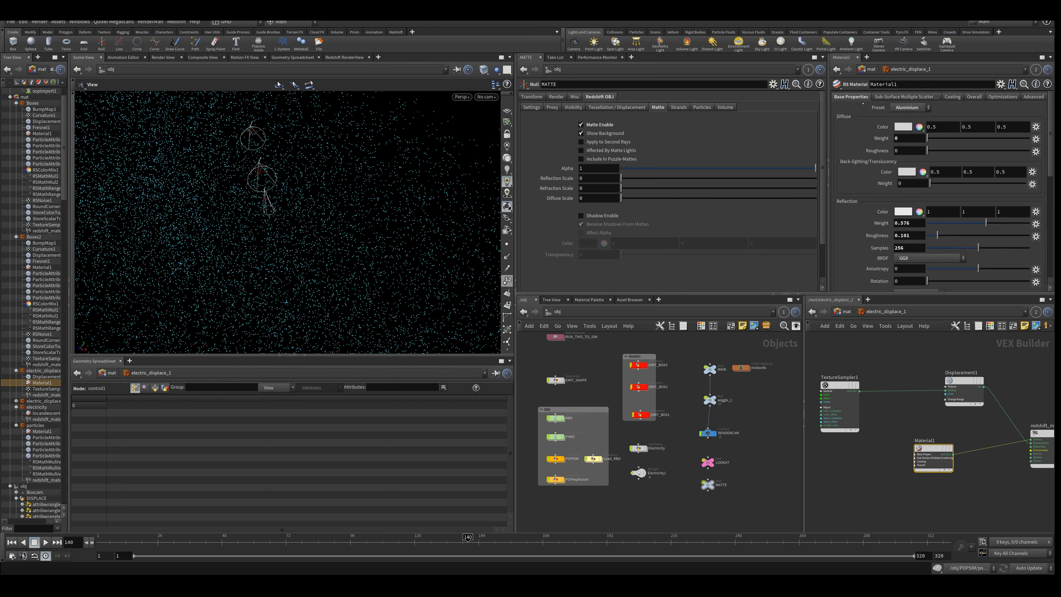
scroll(923, 226, down, 3)
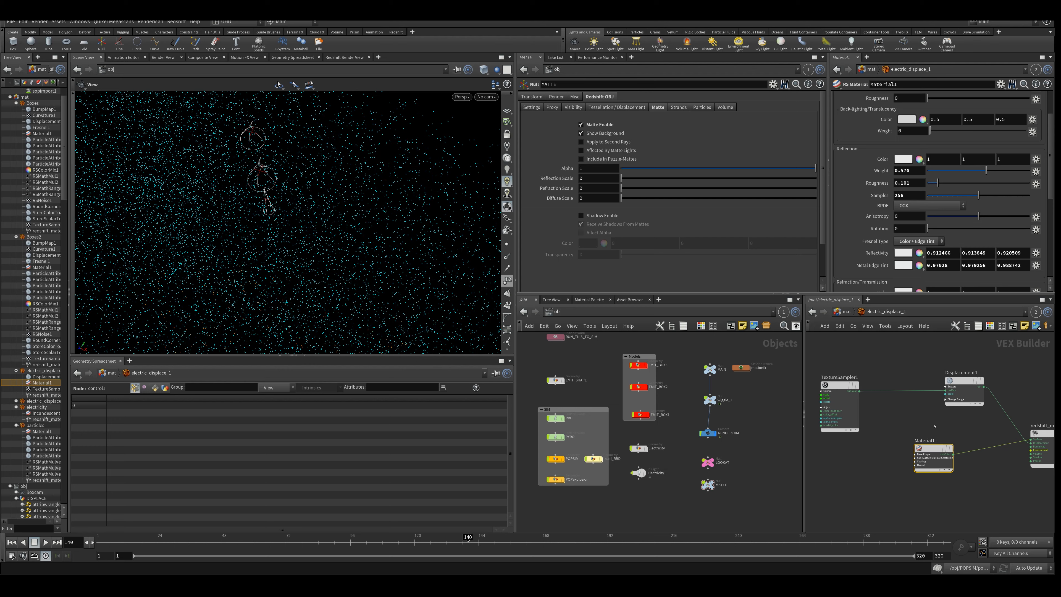
scroll(921, 231, up, 2)
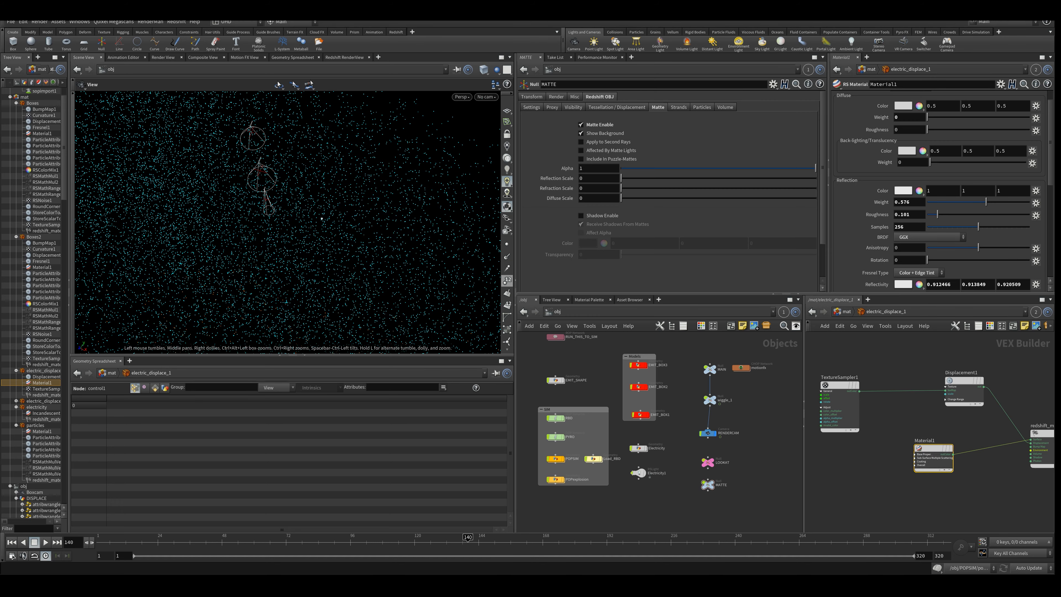
Look through RENDERCAM, go to frame 164, and start a Redshift render using an output node picked for the render view.
click(485, 97)
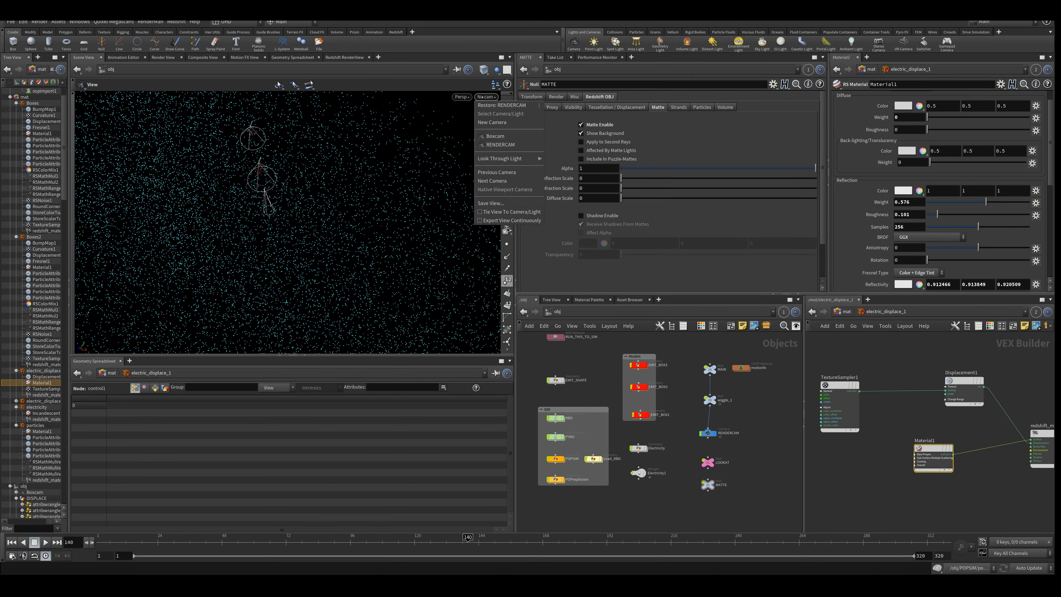
click(501, 144)
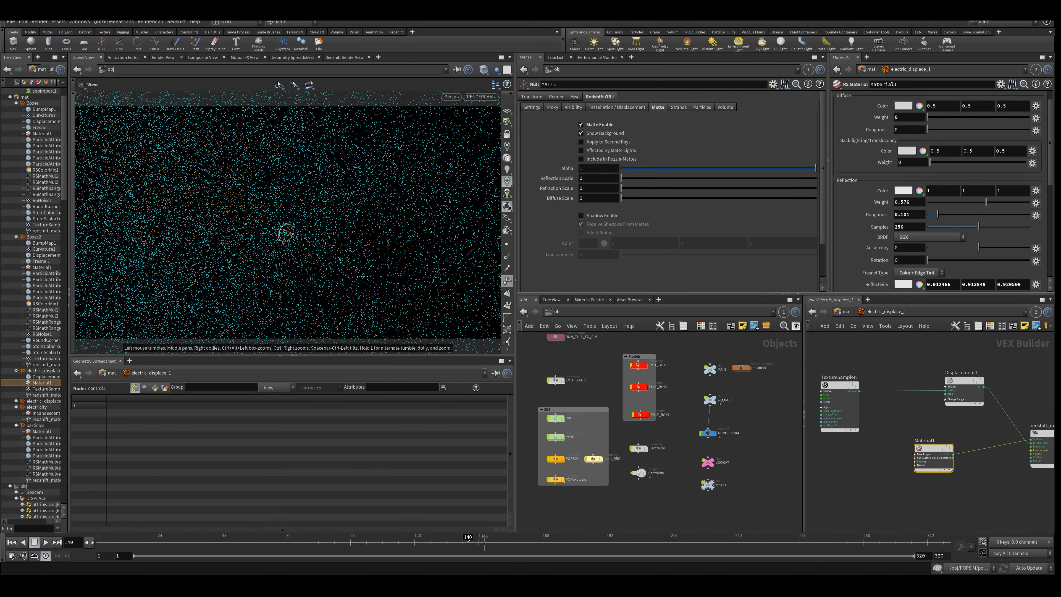
click(330, 57)
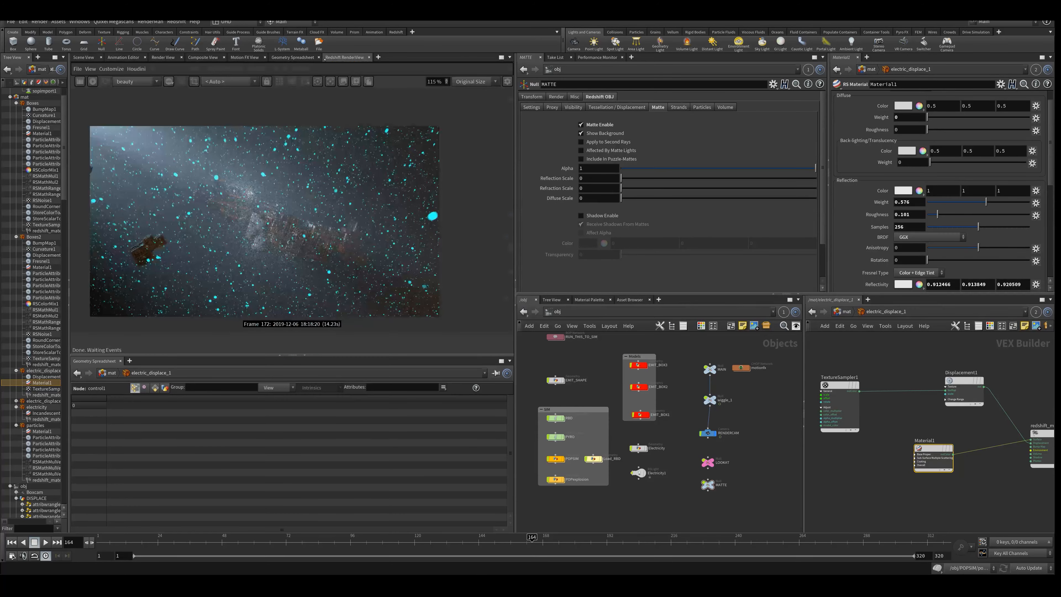
click(136, 69)
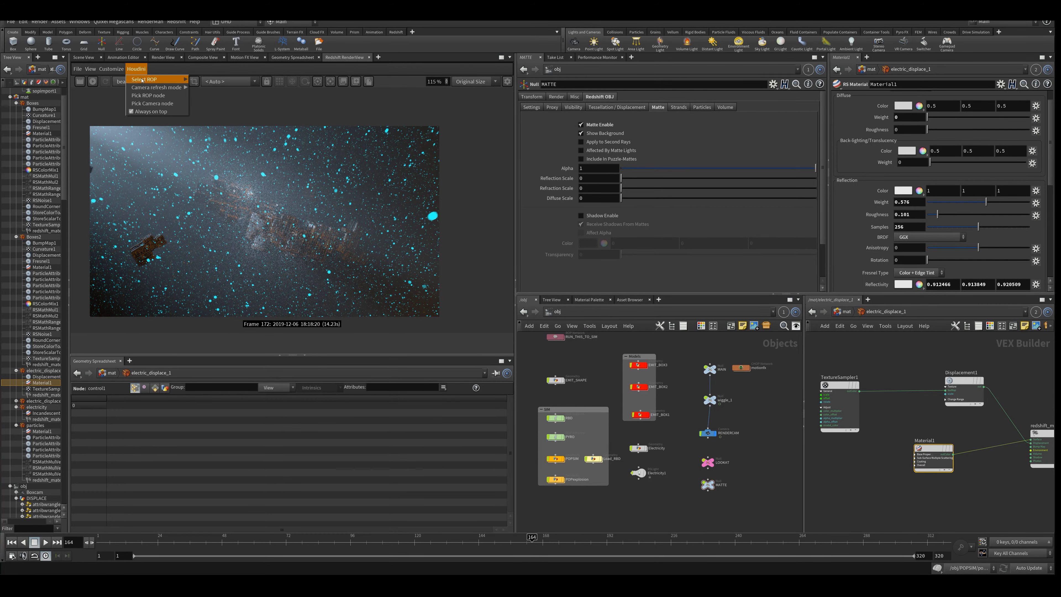
mouse_move(144, 79)
click(217, 96)
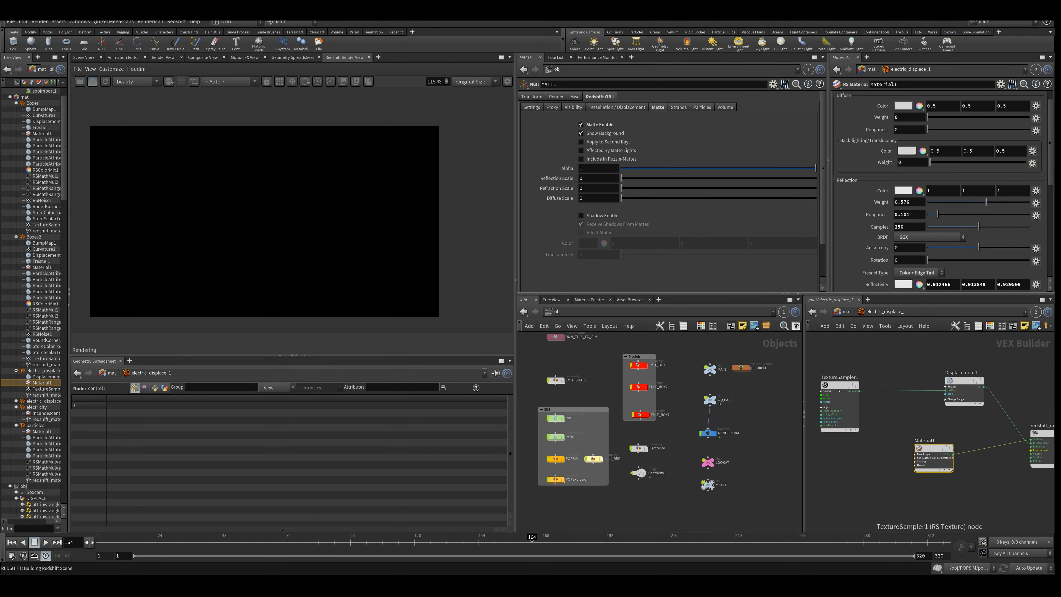
Show the settings of TextureSampler1 in electric_displace_1 and inspect the progressing render.
click(847, 378)
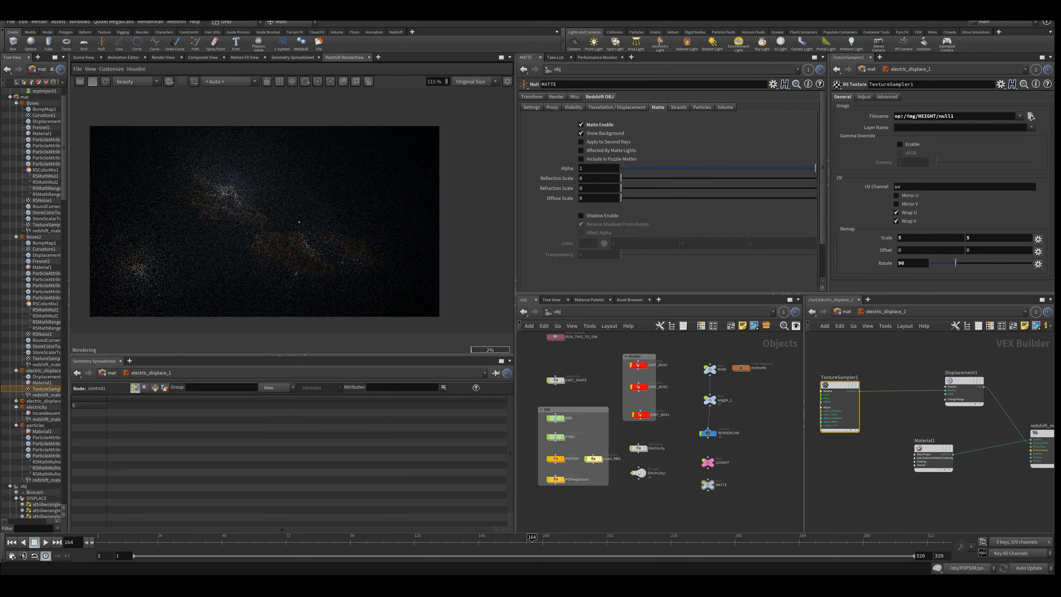
scroll(268, 221, up, 3)
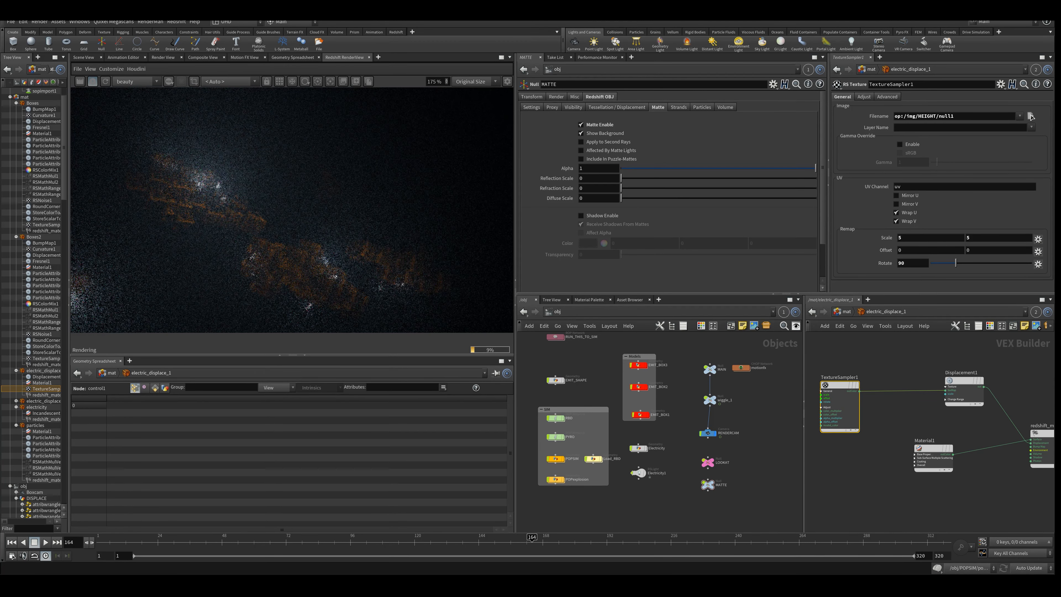
scroll(336, 277, down, 2)
Return to the mat network and assign the electric_displace_1 material to EMIT_BOX1 and EMIT_BOX2.
click(637, 365)
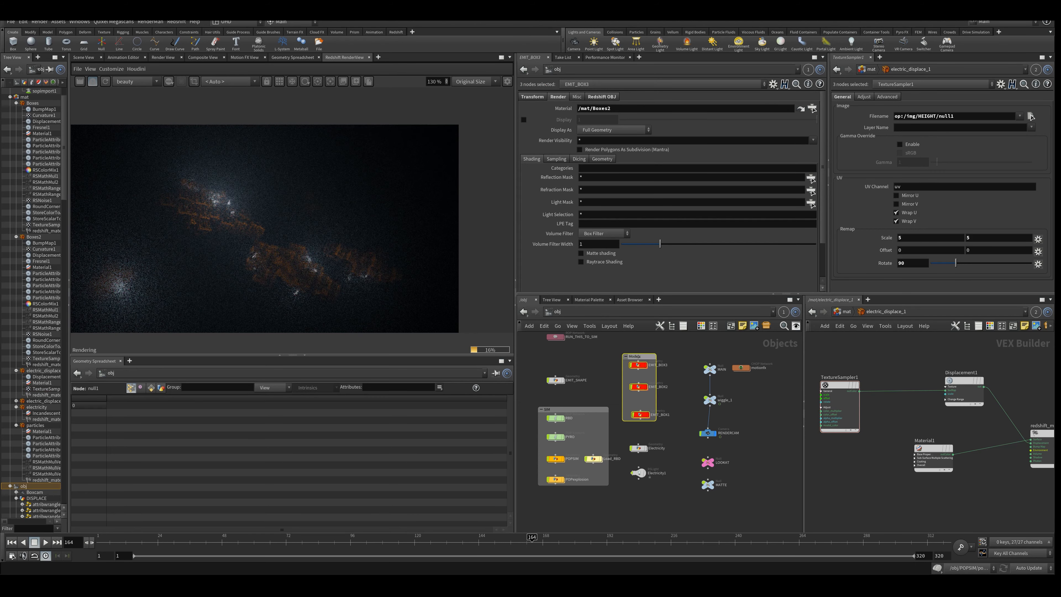
drag(627, 353, 658, 421)
key(u)
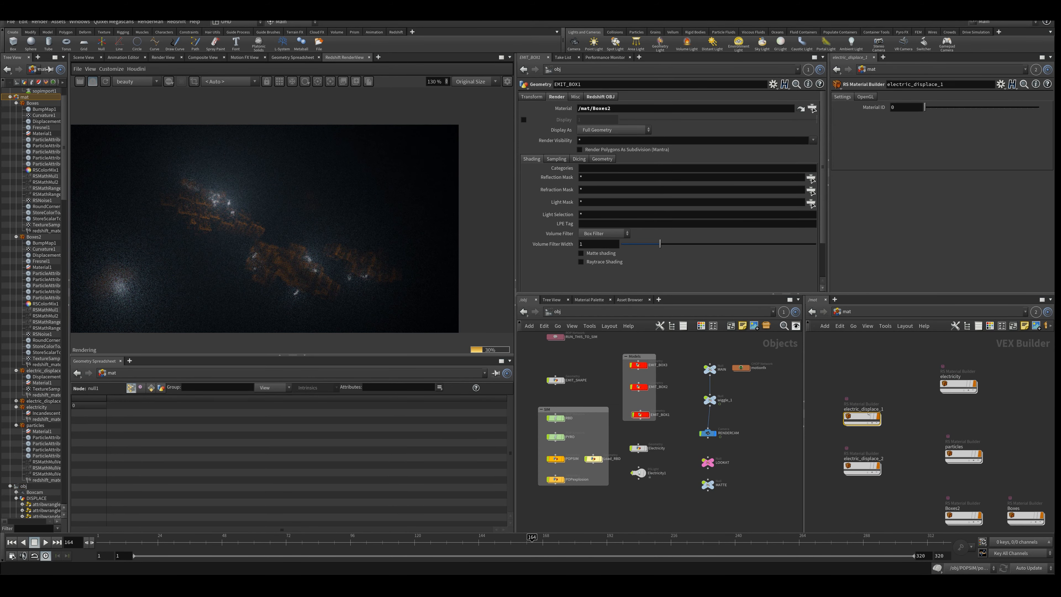
click(831, 423)
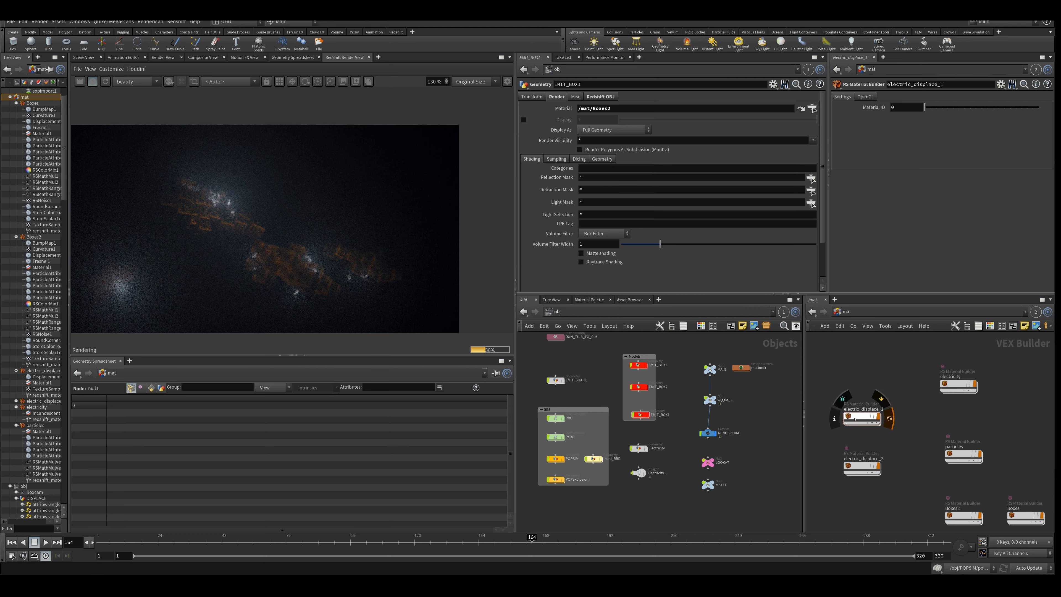
drag(606, 109, 607, 108)
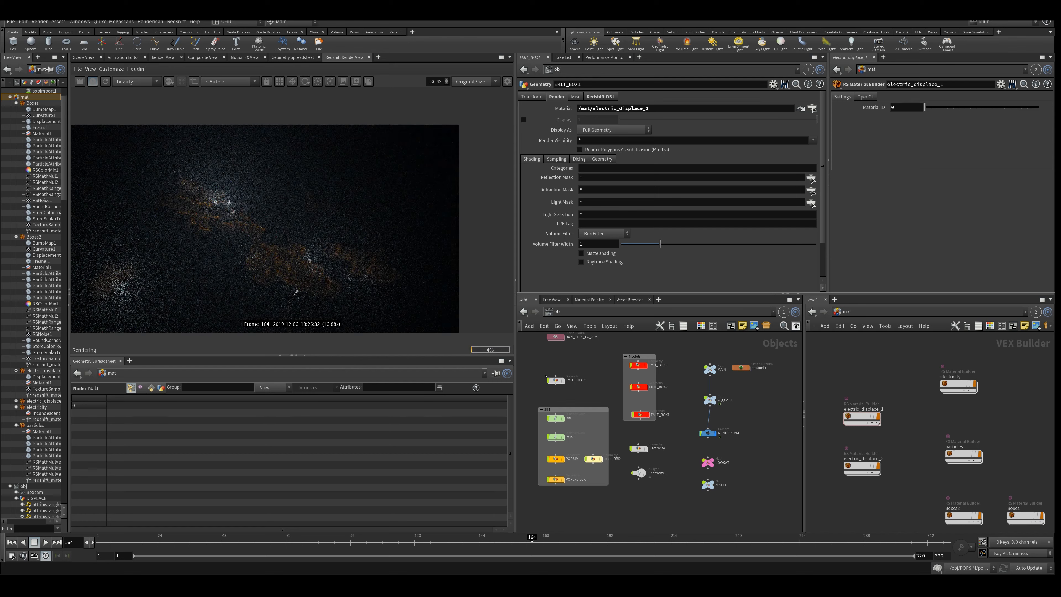
click(634, 388)
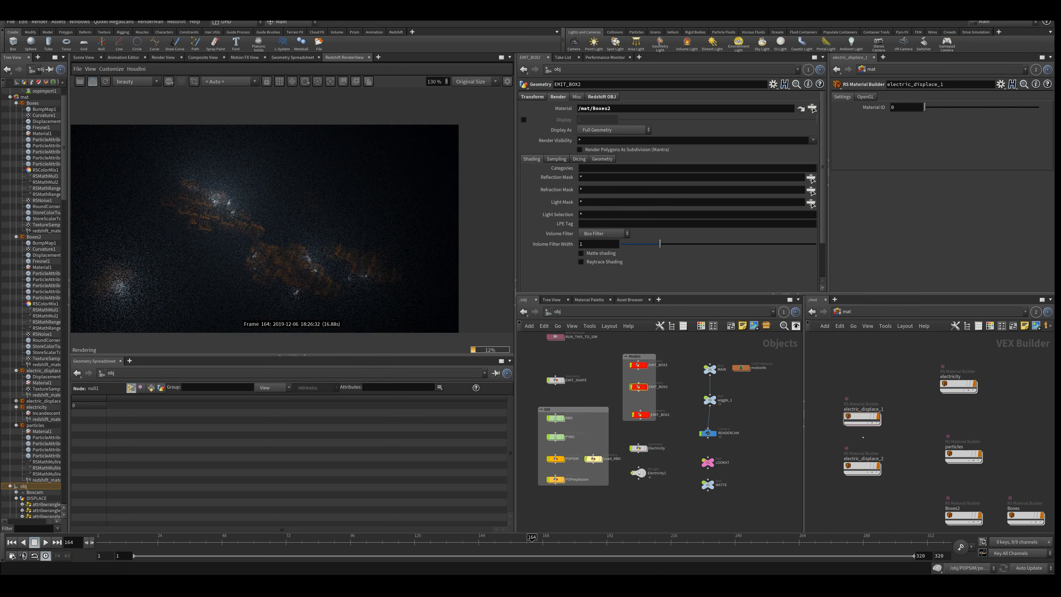
drag(862, 418, 611, 108)
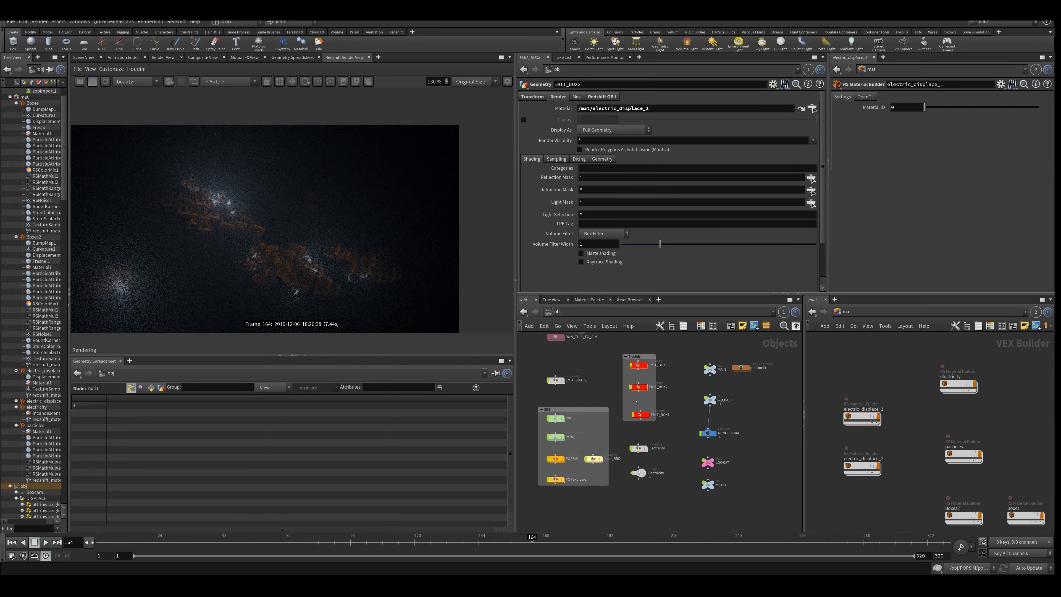
Assign the electric_displace_2 material to EMIT_BOX1 and restart the Redshift render.
click(642, 420)
key(Escape)
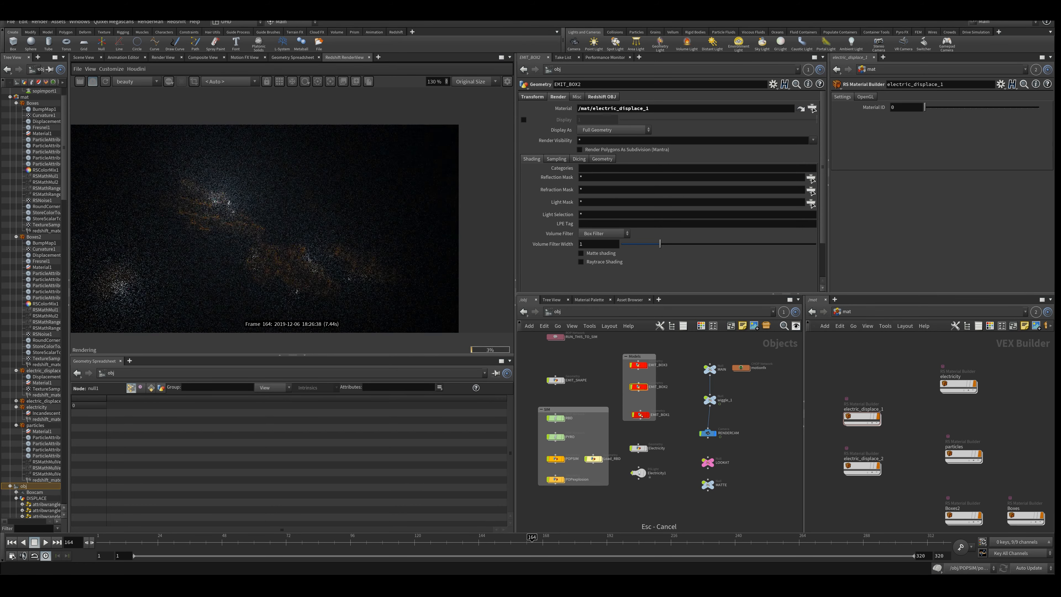
click(640, 415)
drag(864, 466, 601, 108)
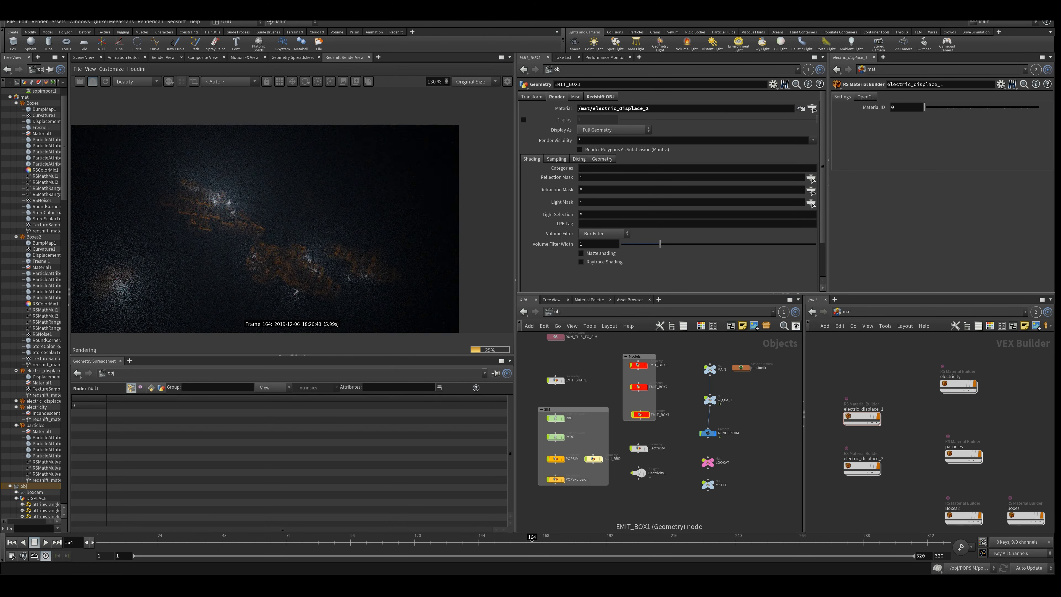
click(92, 83)
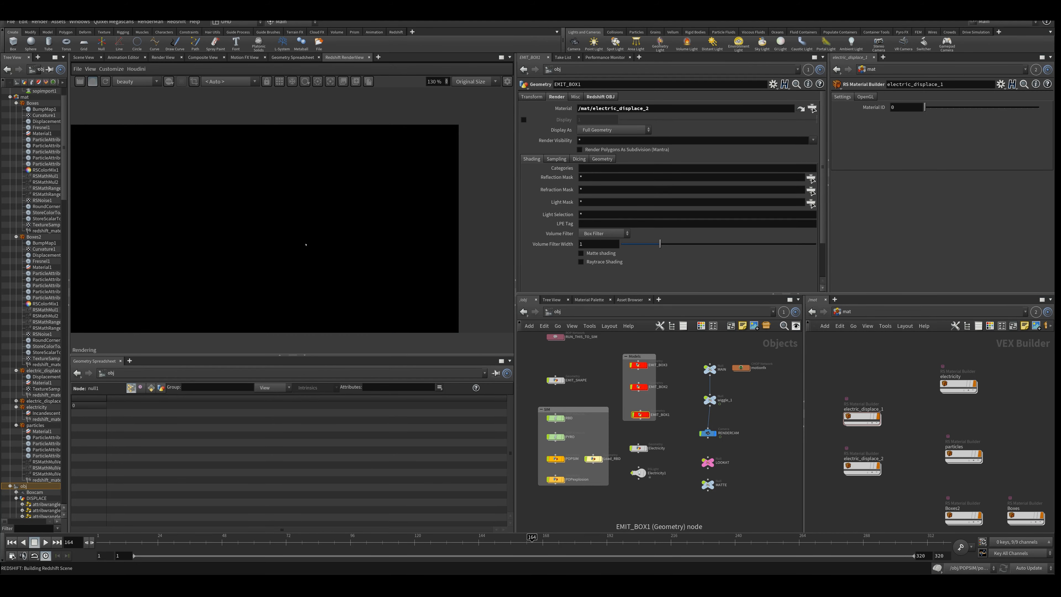
Widen the render view and assign the electric_displace_1 material to EMIT_BOX3.
scroll(299, 243, down, 1)
scroll(680, 410, up, 2)
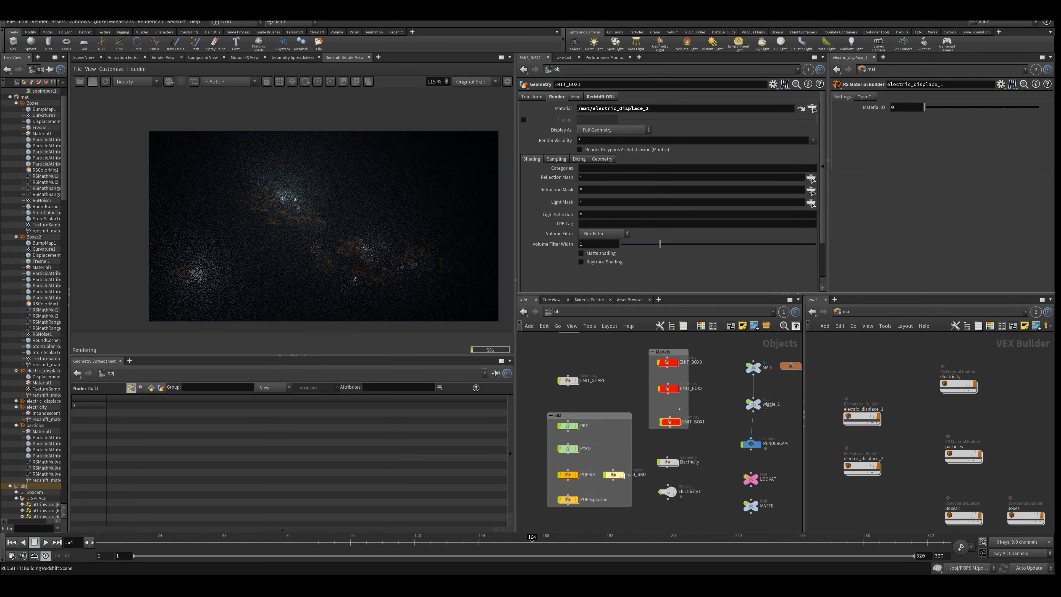
click(676, 386)
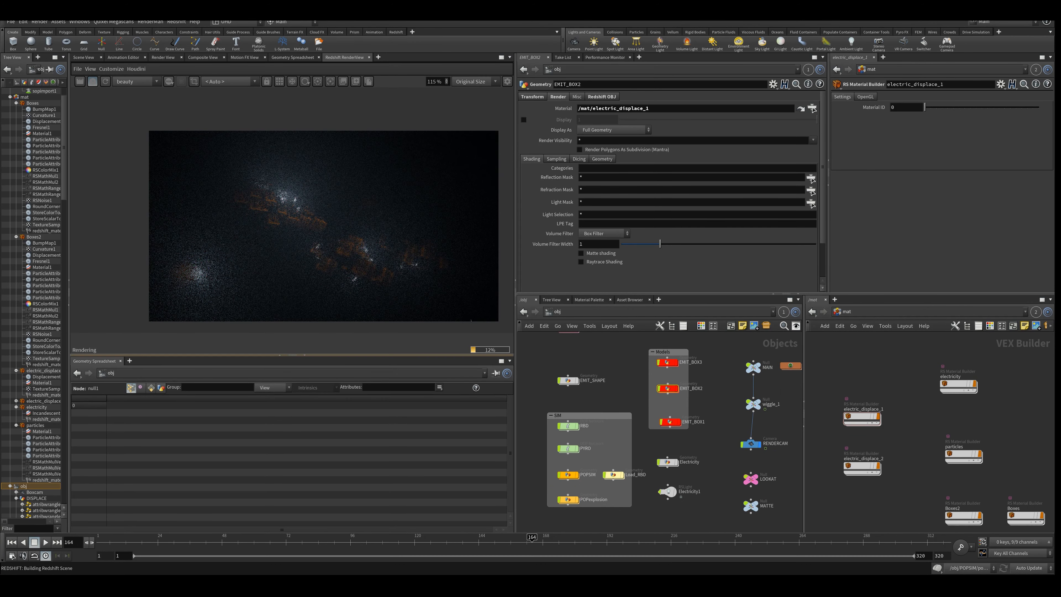
drag(516, 304, 587, 304)
click(729, 363)
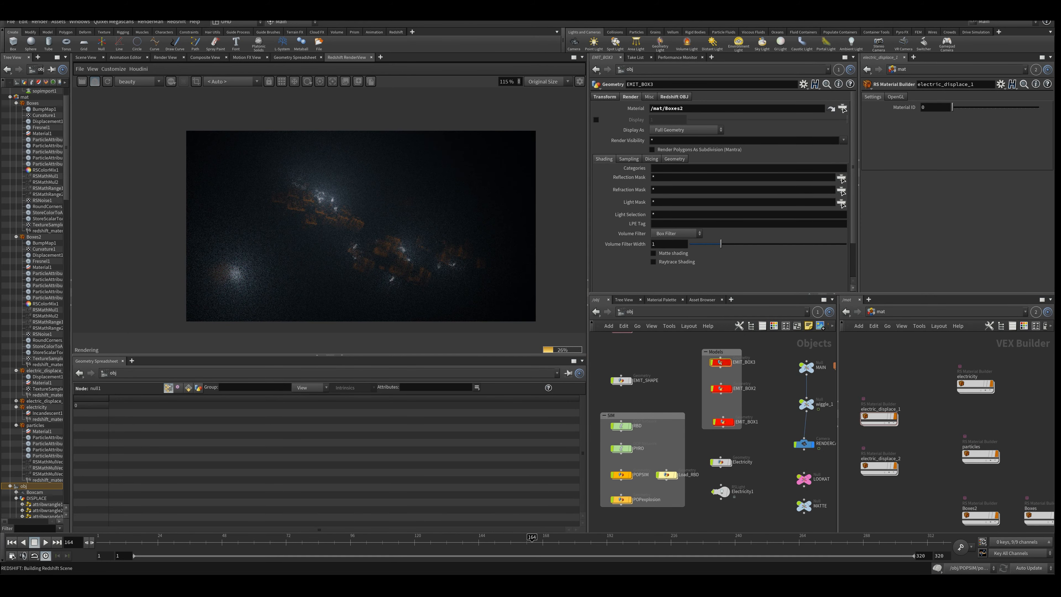
click(887, 413)
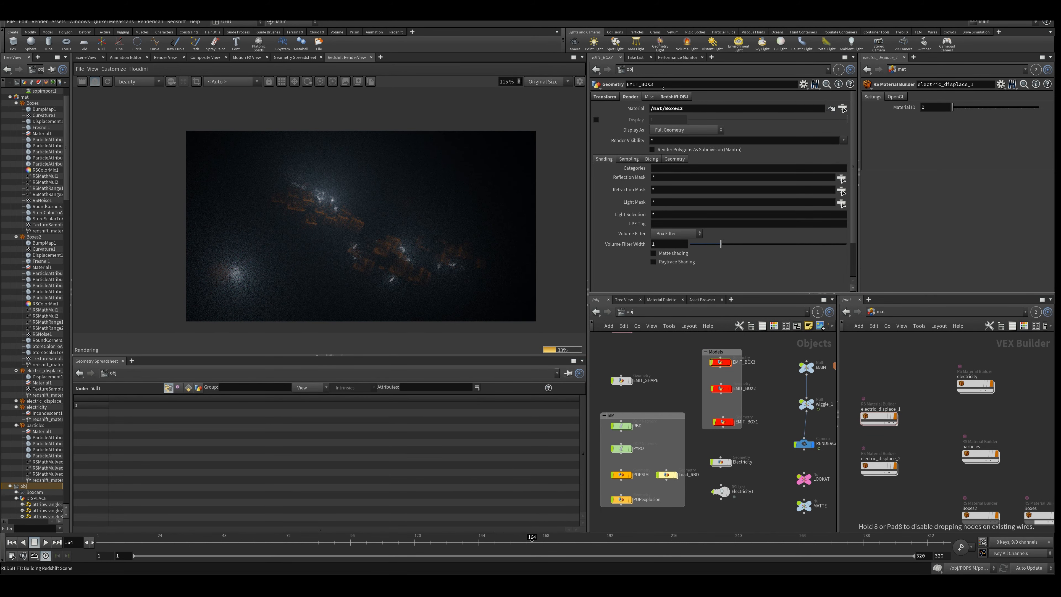
drag(844, 109, 844, 110)
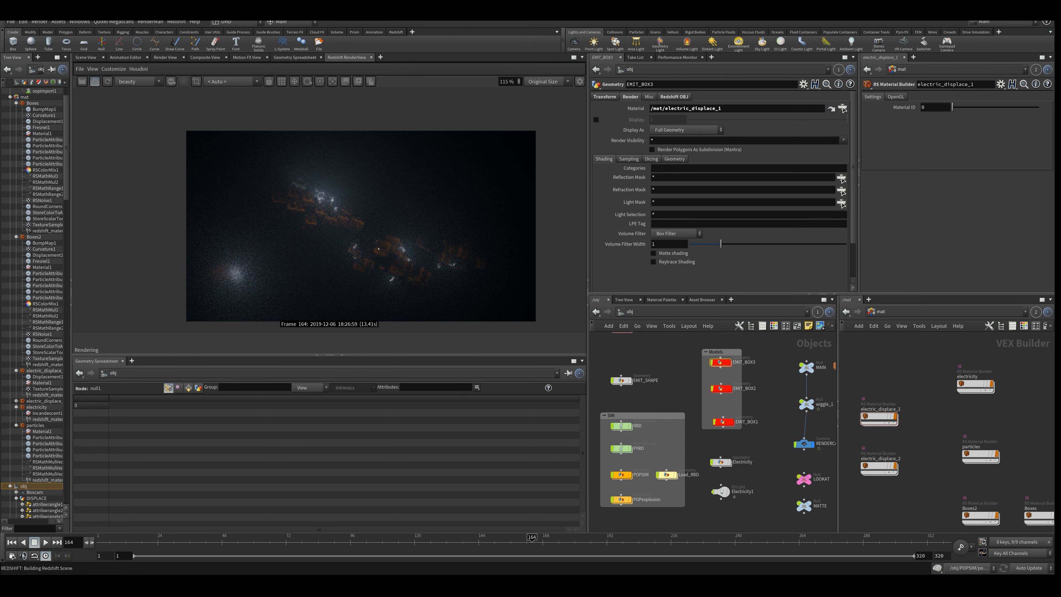
Check EMIT_BOX2's material and examine the electricity glow and out-of-focus areas in the bucket render up close.
scroll(378, 248, up, 1)
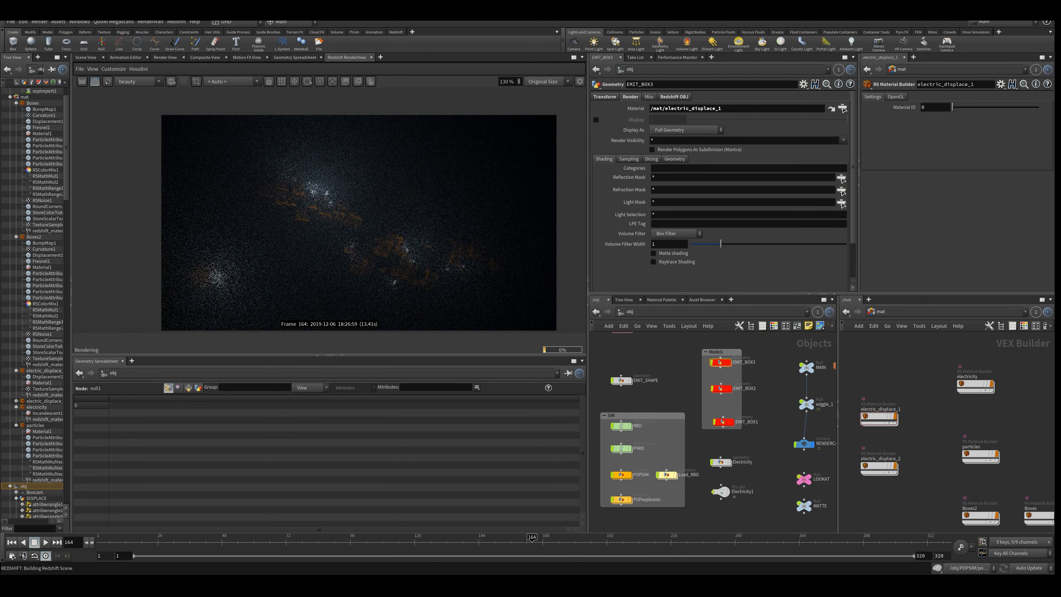
click(721, 392)
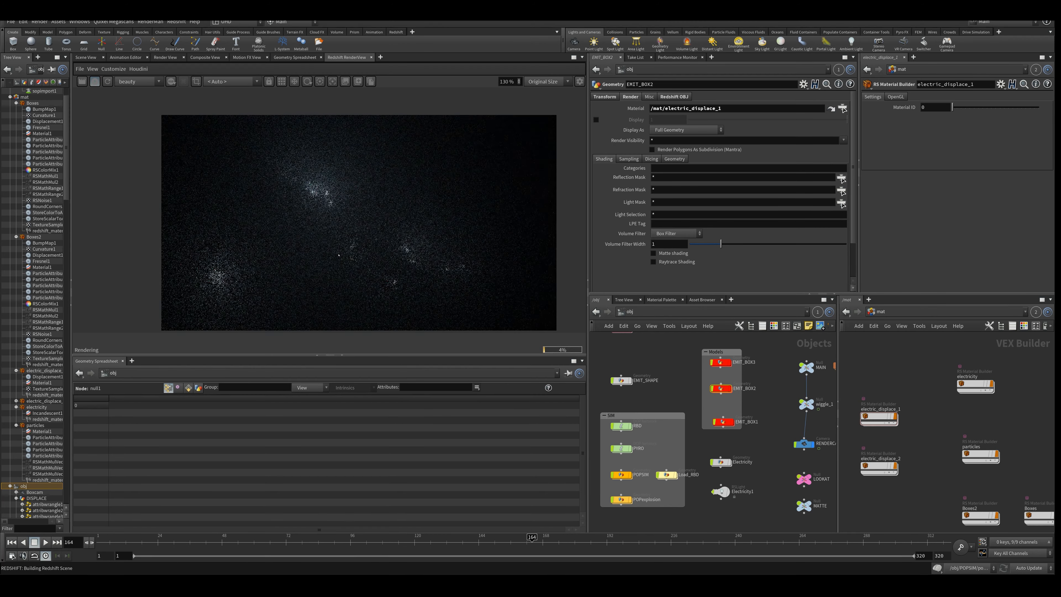
scroll(351, 249, up, 5)
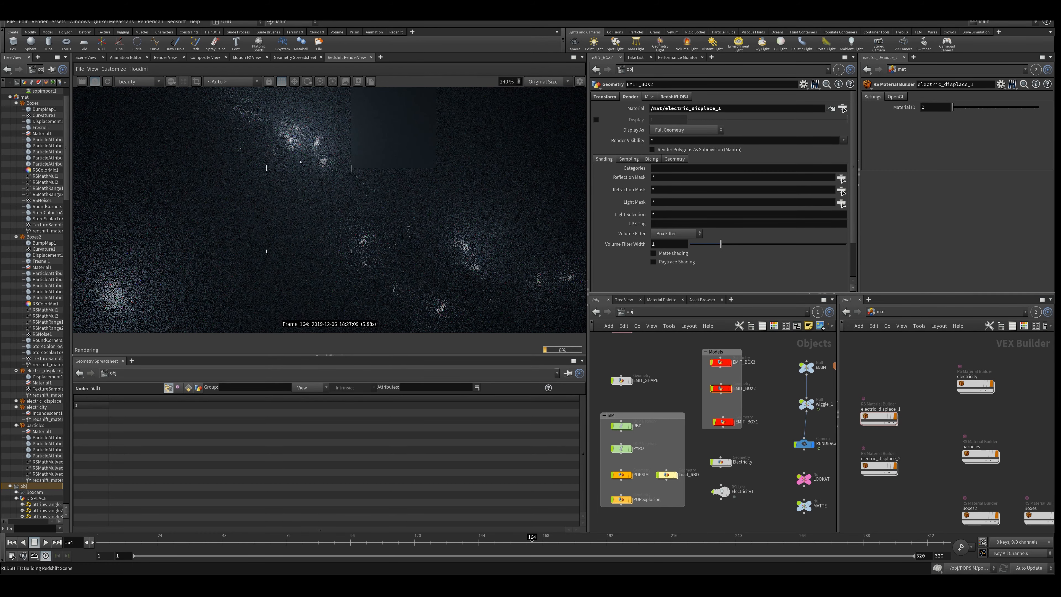
scroll(317, 162, up, 2)
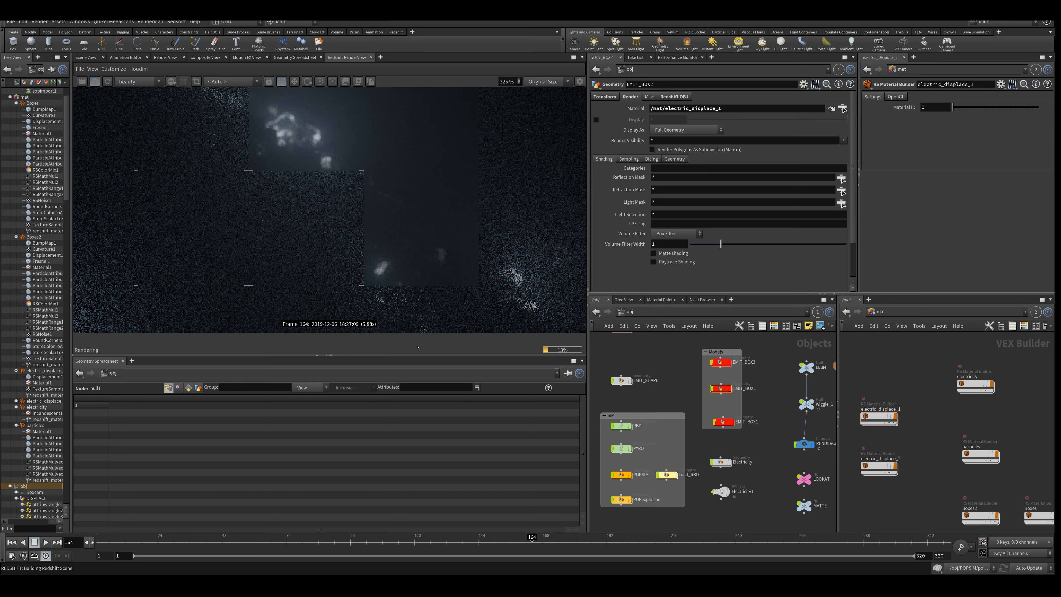
scroll(395, 230, down, 2)
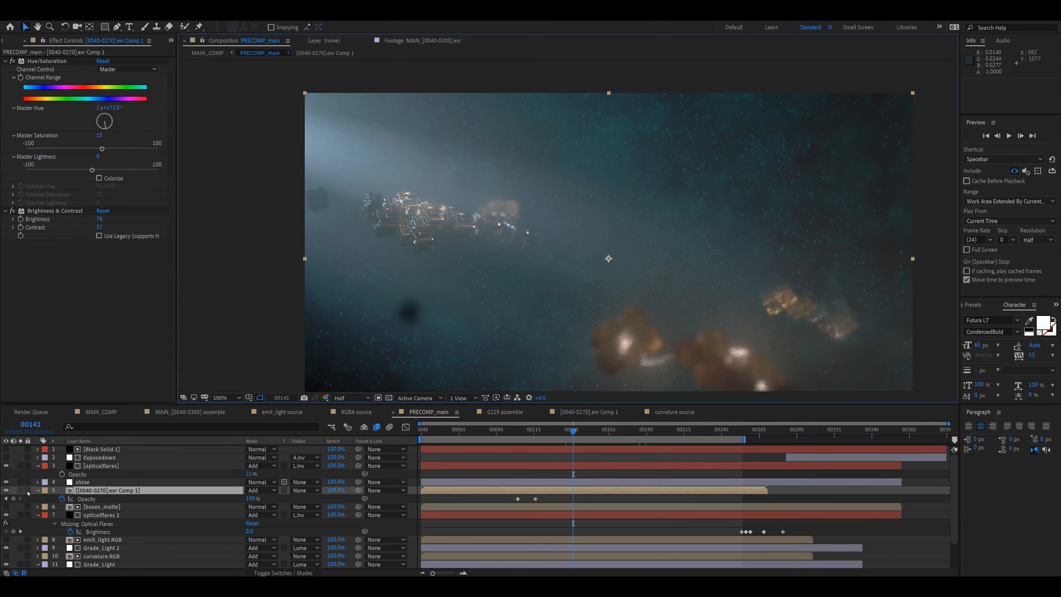
Switch to After Effects, solo the [0040-0270].exr Comp 1 layer in PRECOMP_main, and inspect the electricity pass around frame 174.
click(20, 491)
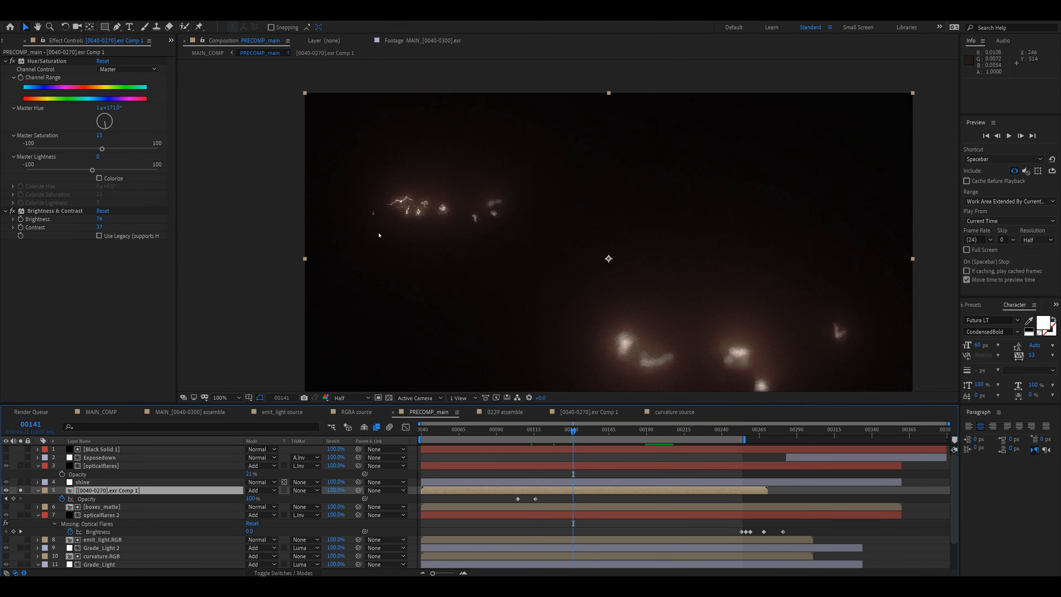
click(624, 435)
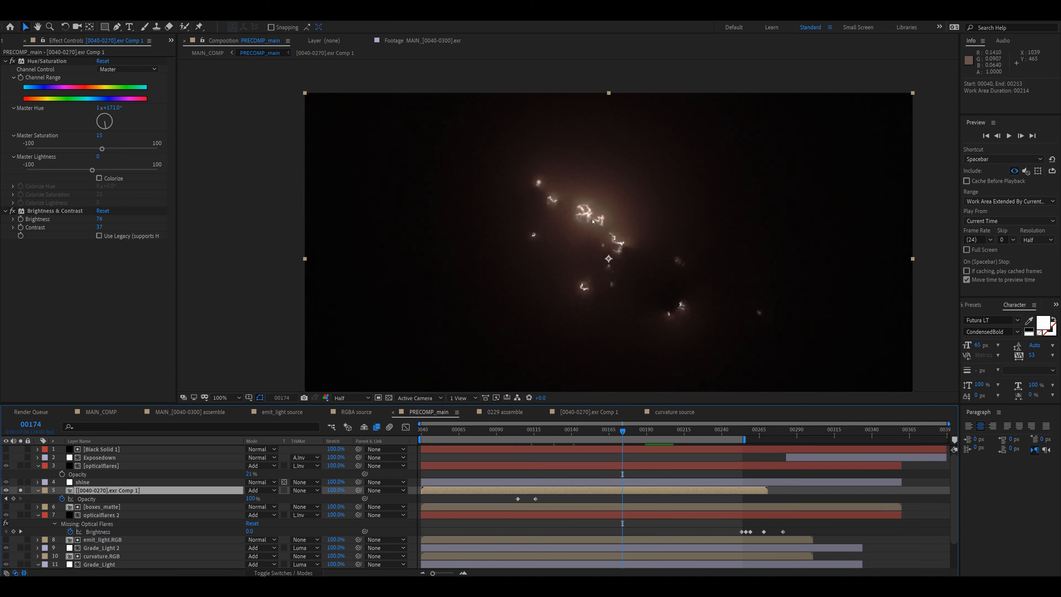
click(600, 431)
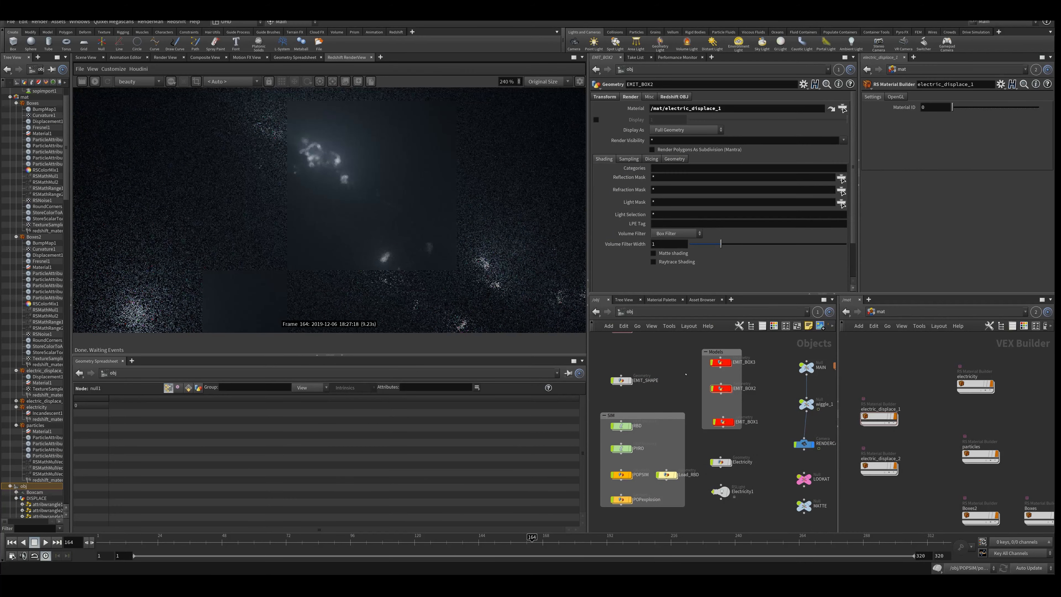
Switch to Houdini and show the Redshift depth of field settings of RENDERCAM.
middle_drag(813, 385, 732, 405)
scroll(727, 406, down, 1)
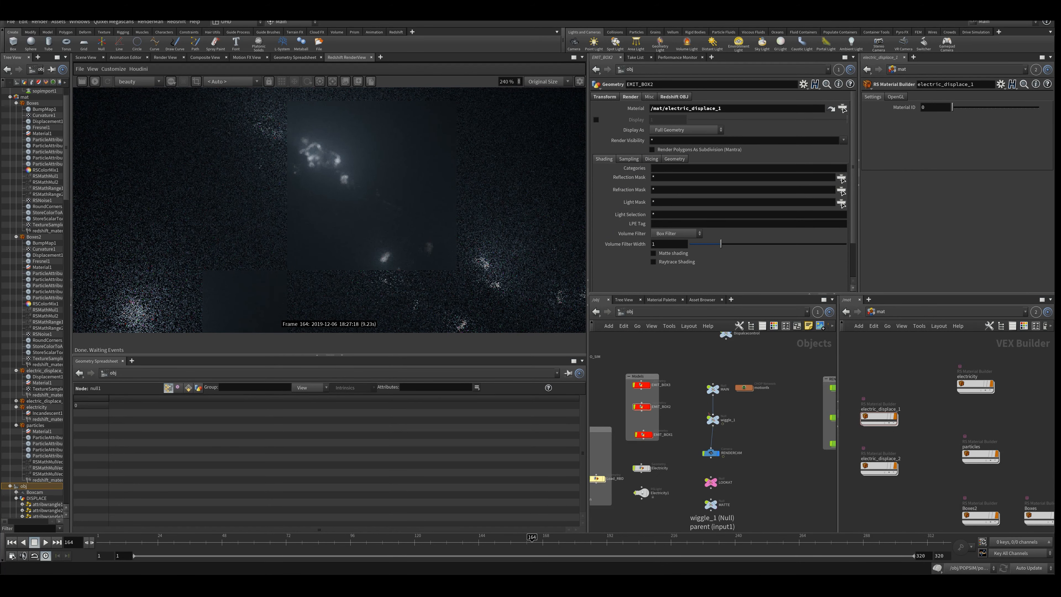
click(712, 454)
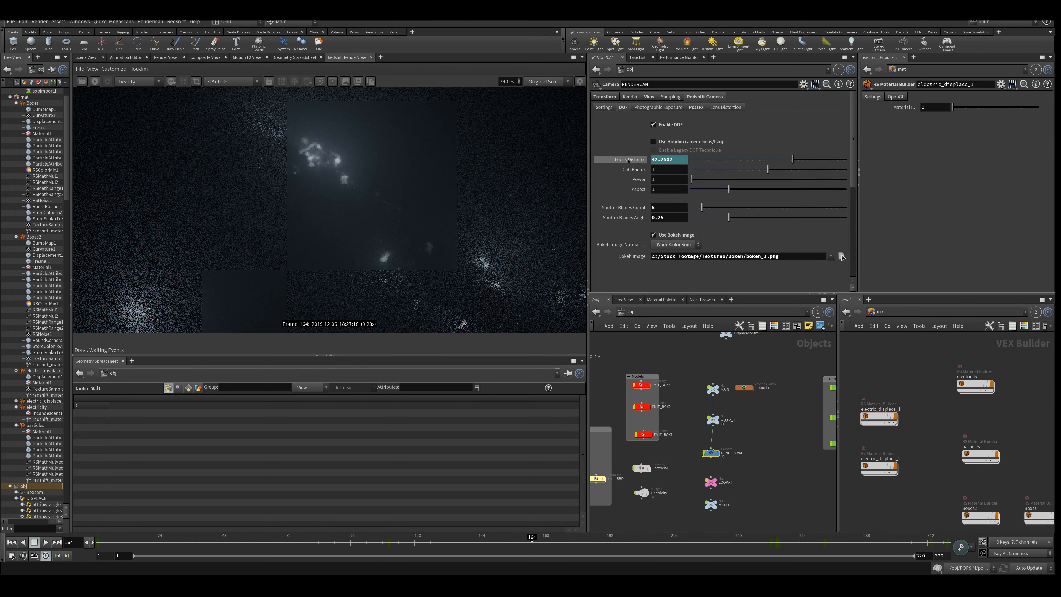
Reveal the expression driving RENDERCAM's Focus Distance and examine how it refers to the LOOKAT null.
text(vlength(vtorigin(".", "../LOOKAT")))
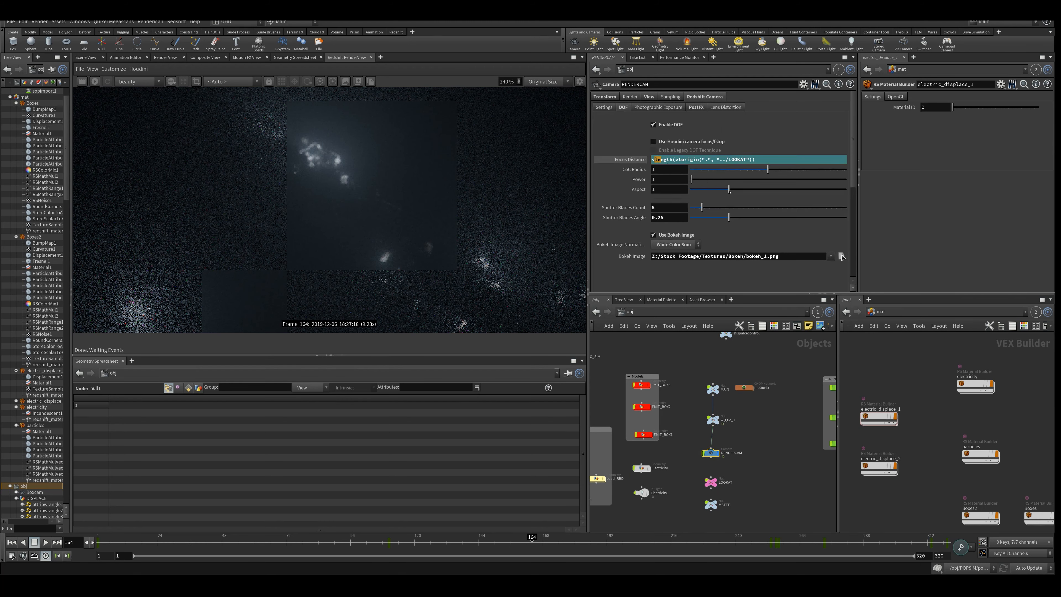
click(670, 160)
drag(694, 160, 702, 160)
click(640, 165)
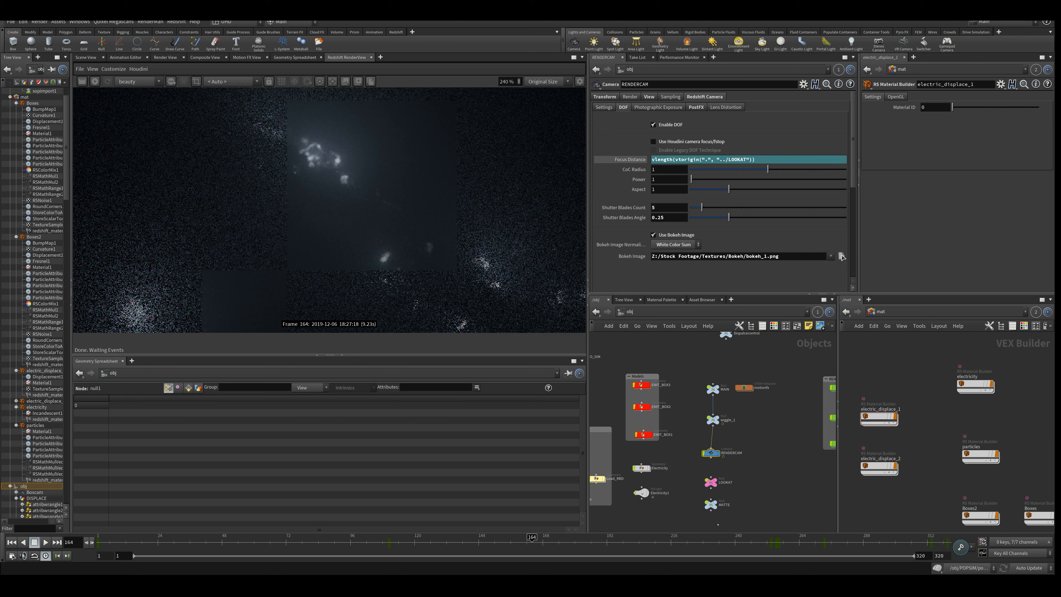
Inspect the parameters of the LOOKAT, wiggle_1 and Dispalcecontrol nulls in the object network.
click(710, 481)
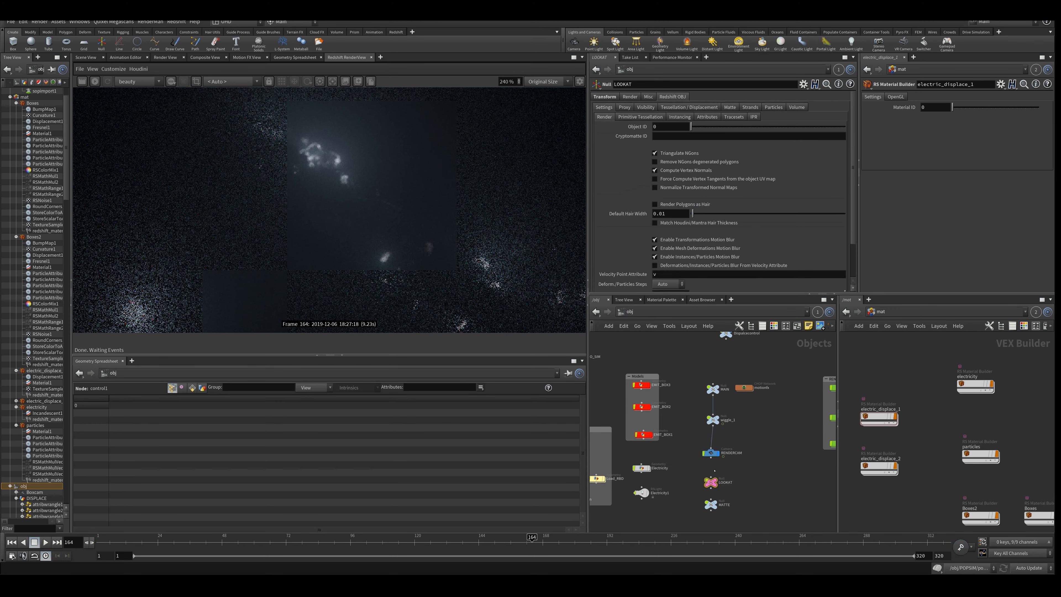
middle_drag(755, 451, 733, 457)
click(689, 426)
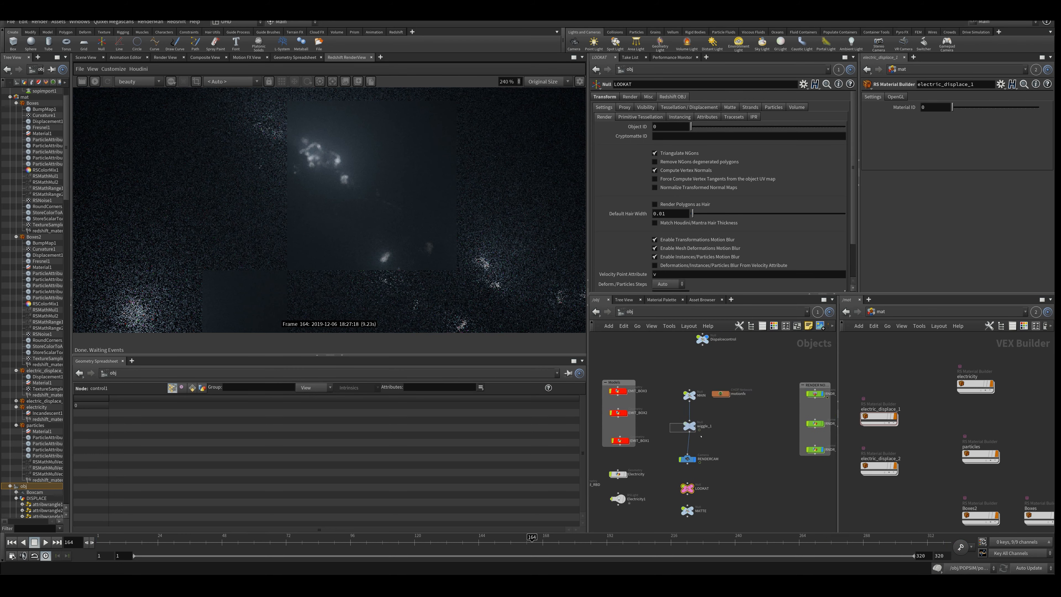
middle_drag(763, 422, 777, 467)
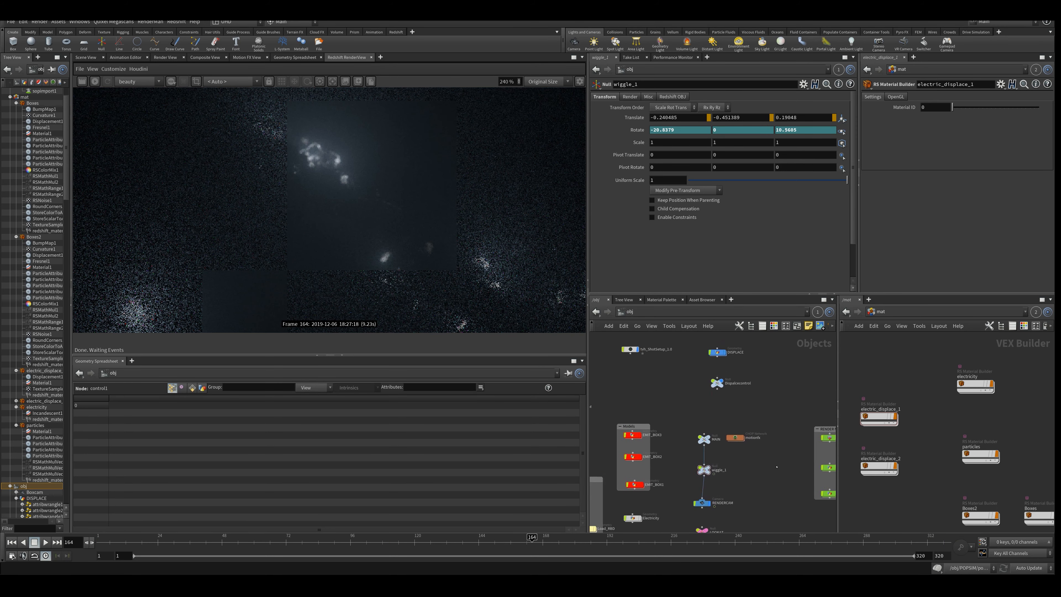
click(717, 384)
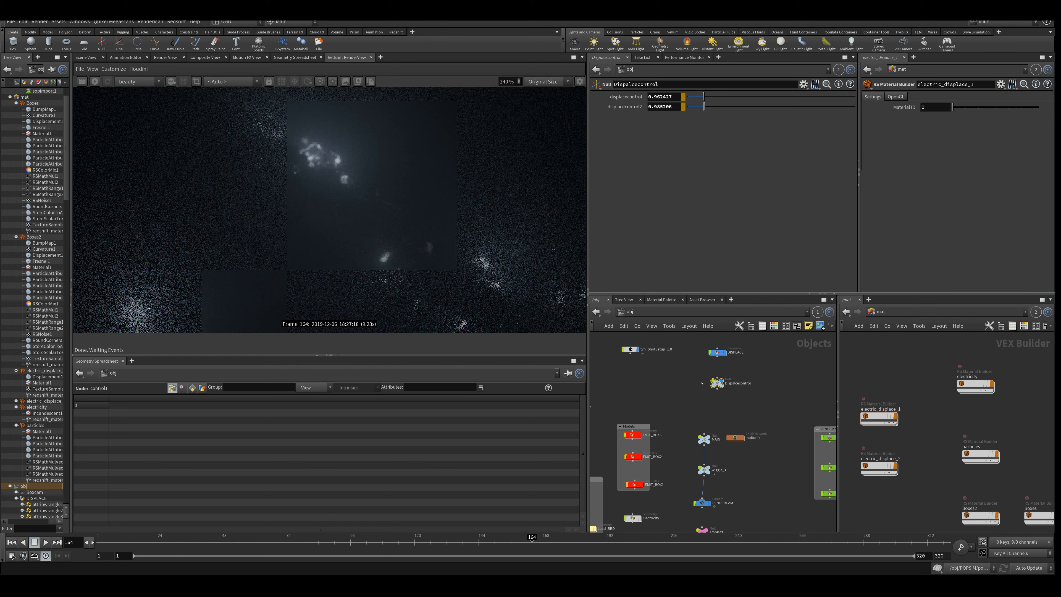
middle_drag(690, 418, 678, 422)
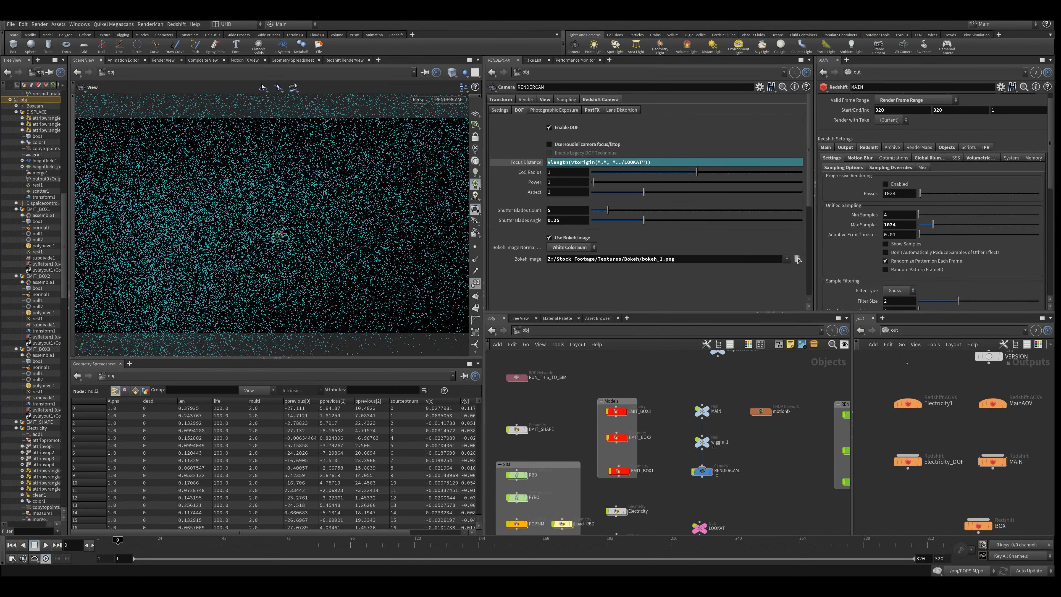
Review the MAIN Redshift output's sampling overrides and the Max Samples value of its unified sampling.
click(991, 402)
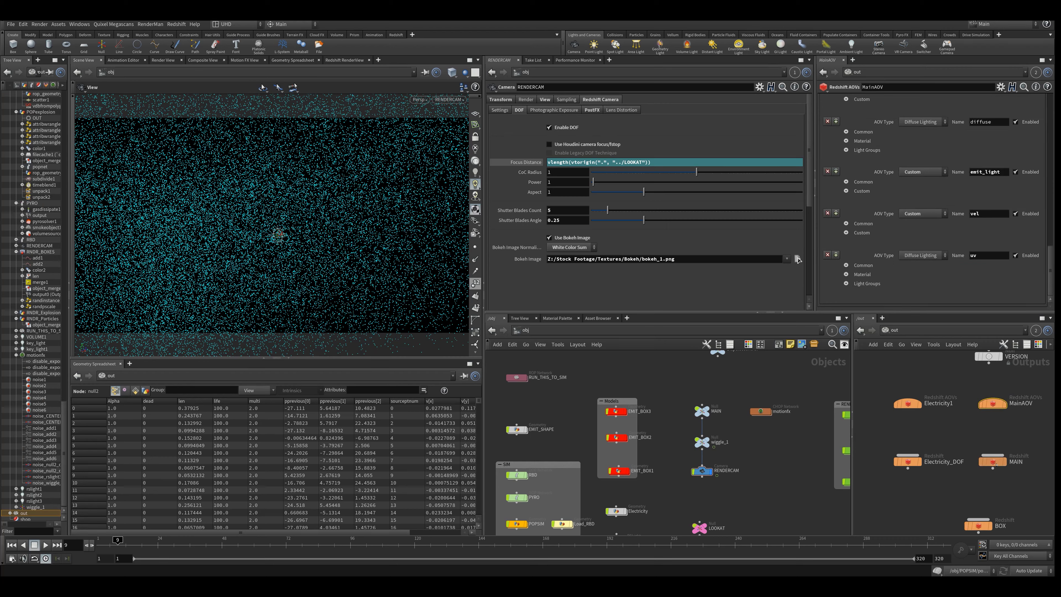
click(992, 461)
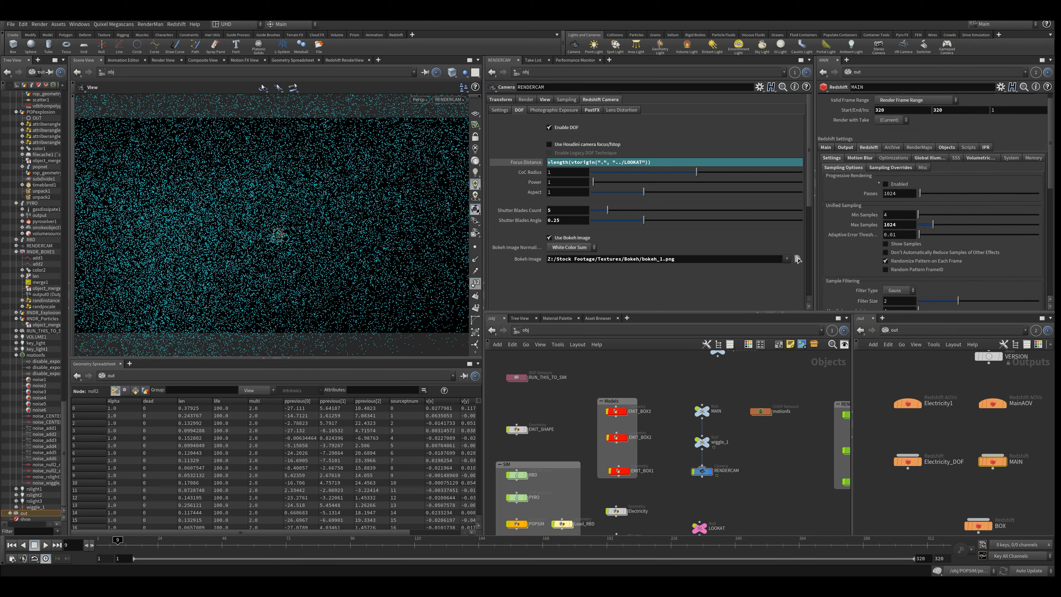
click(882, 169)
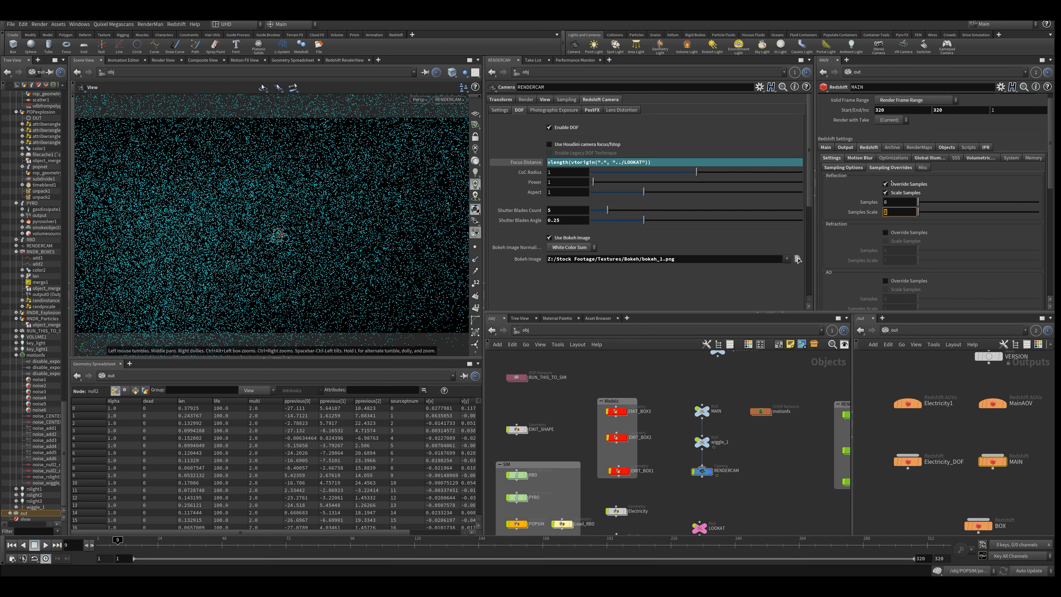
click(853, 171)
double_click(908, 226)
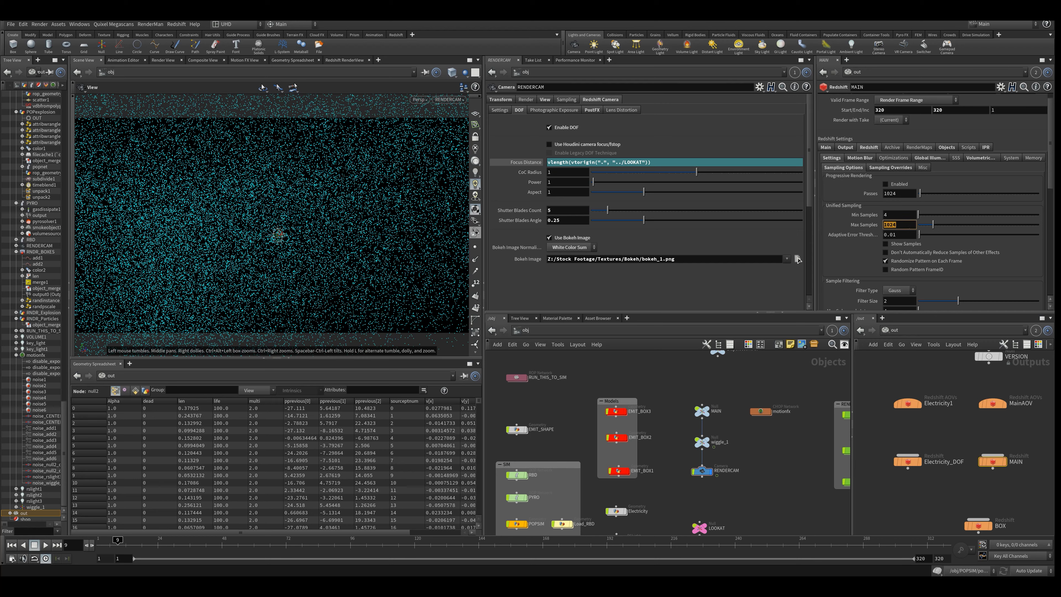
click(908, 226)
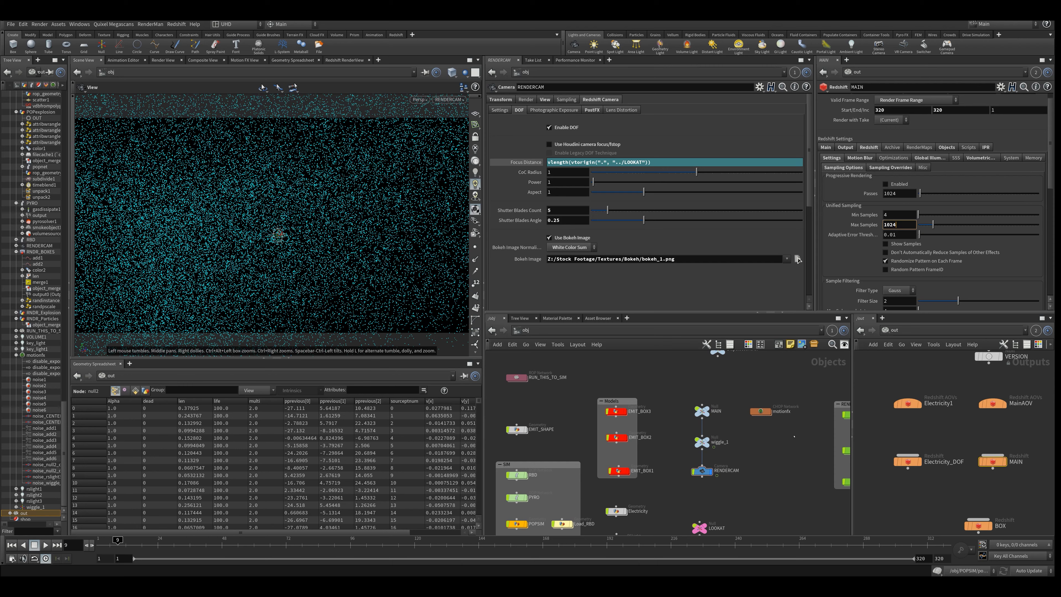
Look through the full list of sampling overrides on the MAIN output, including the reflection samples.
middle_drag(778, 480, 769, 473)
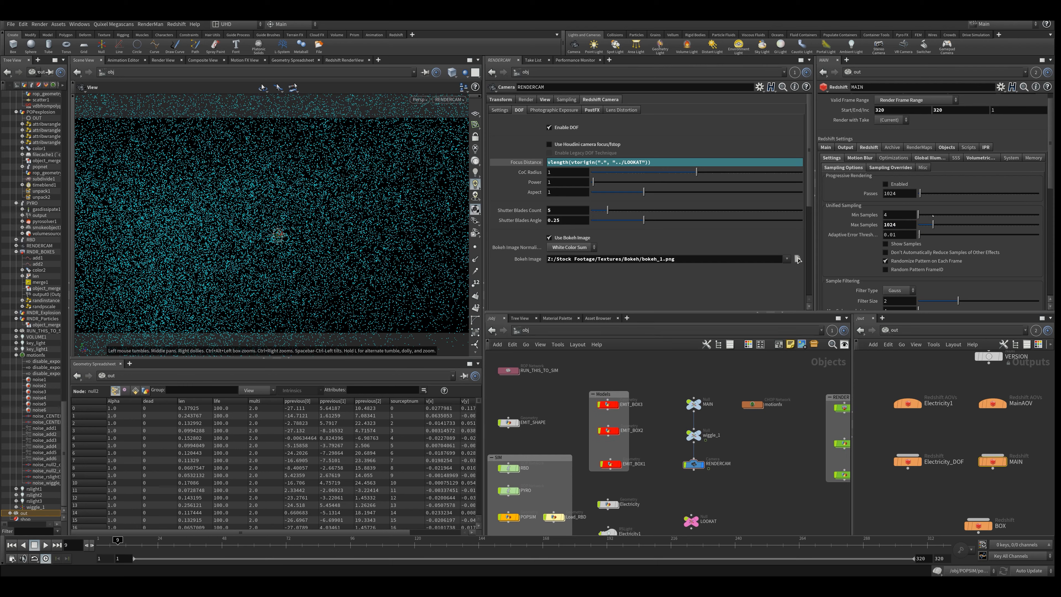
scroll(966, 209, up, 1)
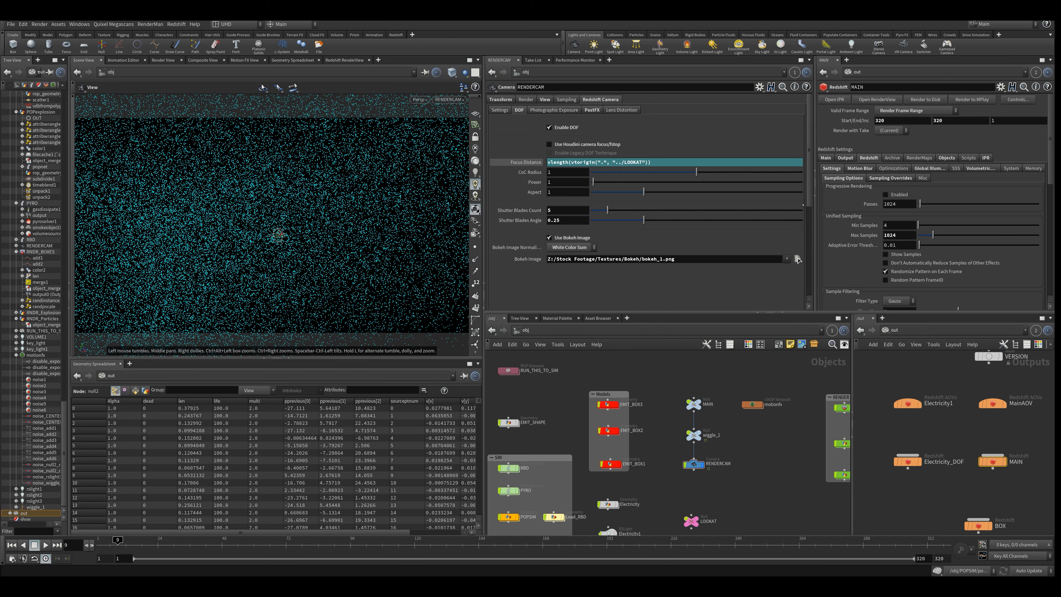
click(898, 178)
scroll(925, 196, down, 6)
scroll(927, 234, up, 6)
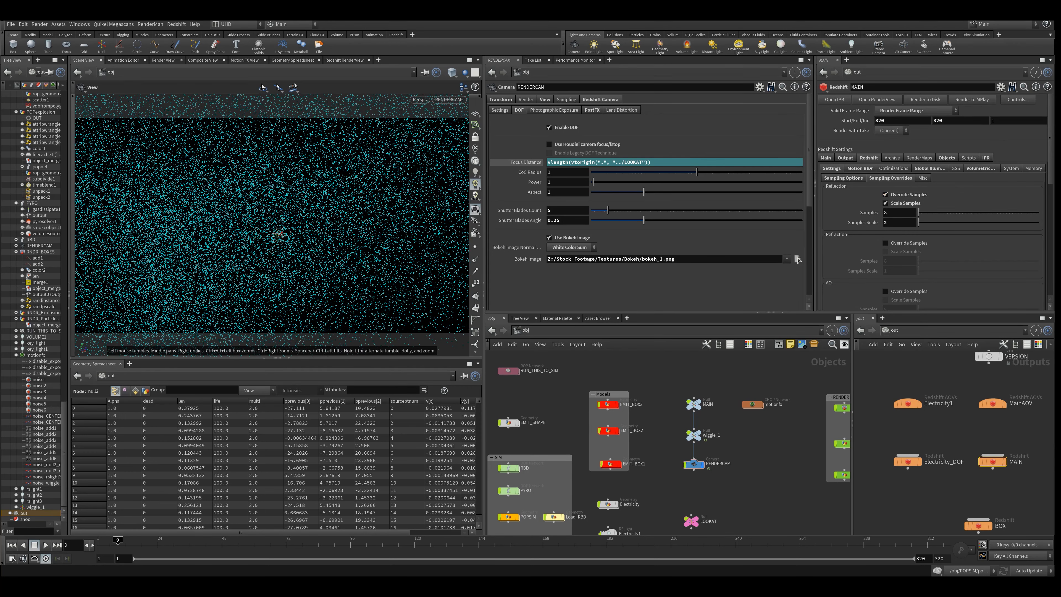
Check where MAIN gets its AOV configuration and review the MainAOV node's lighting passes and Z Depth settings.
click(847, 159)
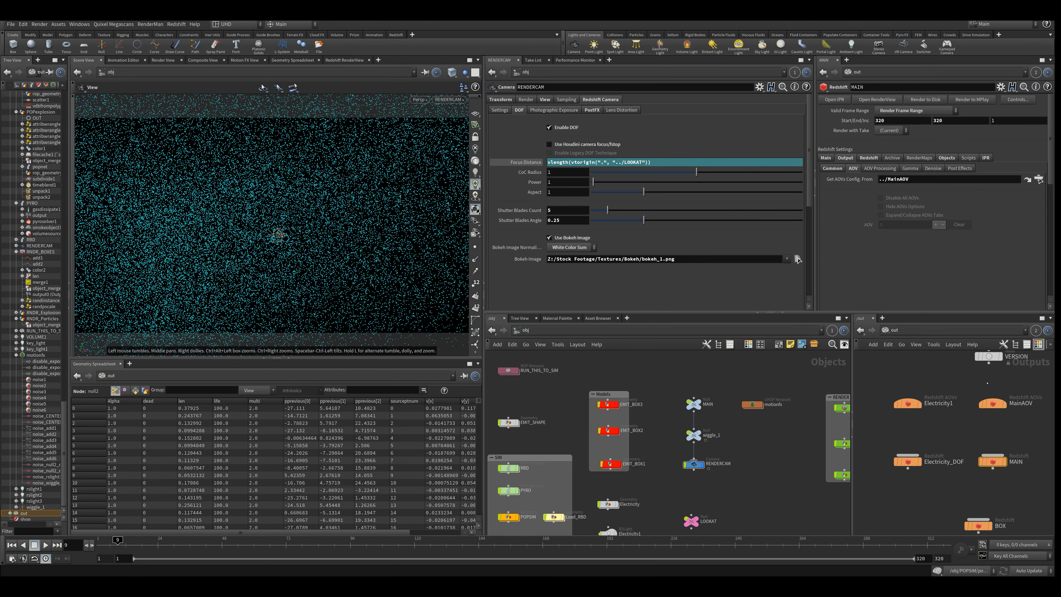
click(993, 403)
scroll(985, 199, down, 6)
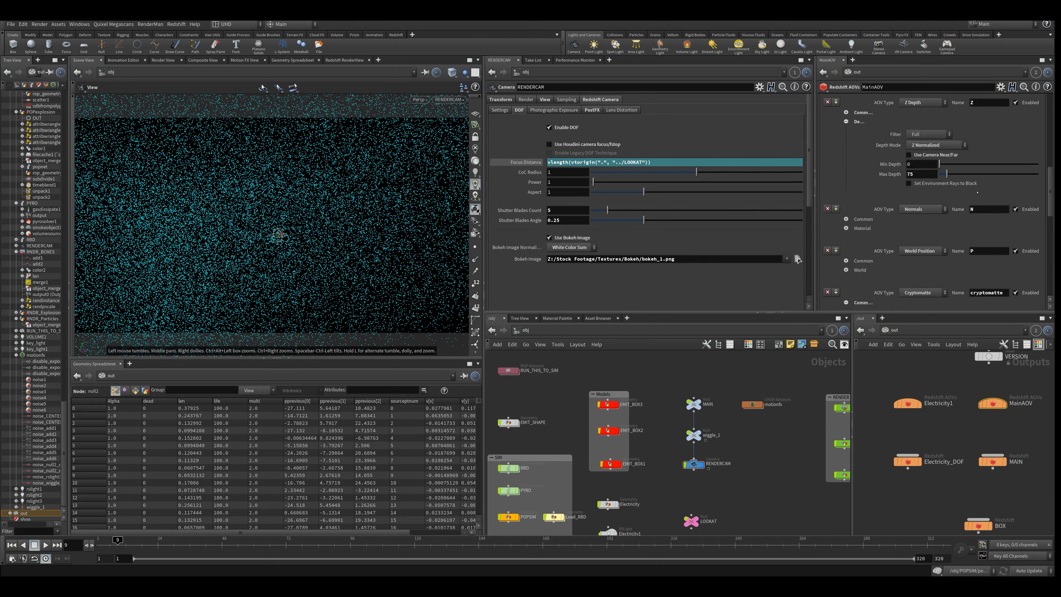
scroll(1043, 171, up, 3)
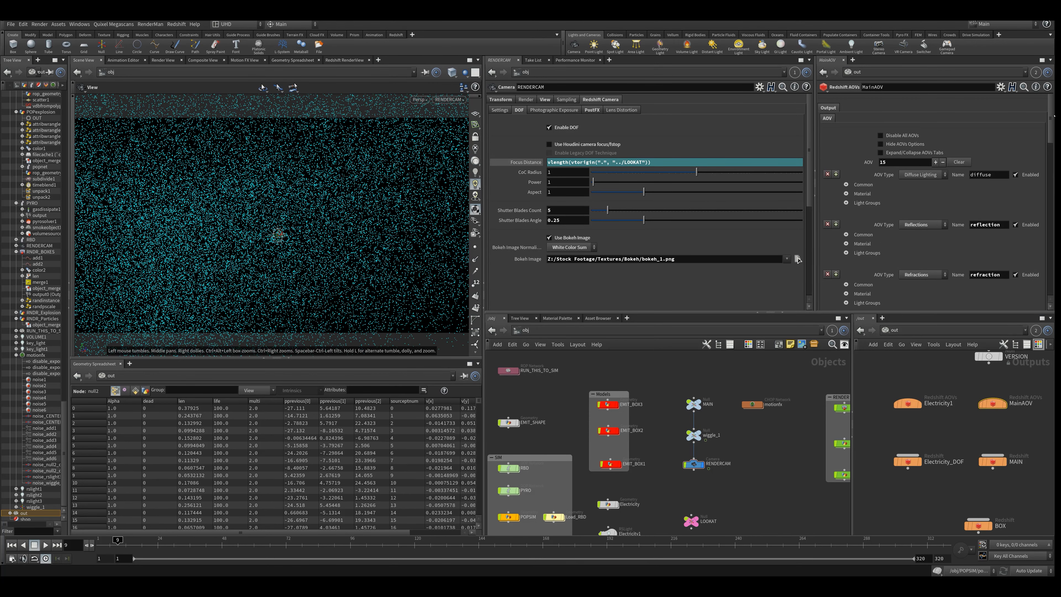
scroll(932, 199, down, 5)
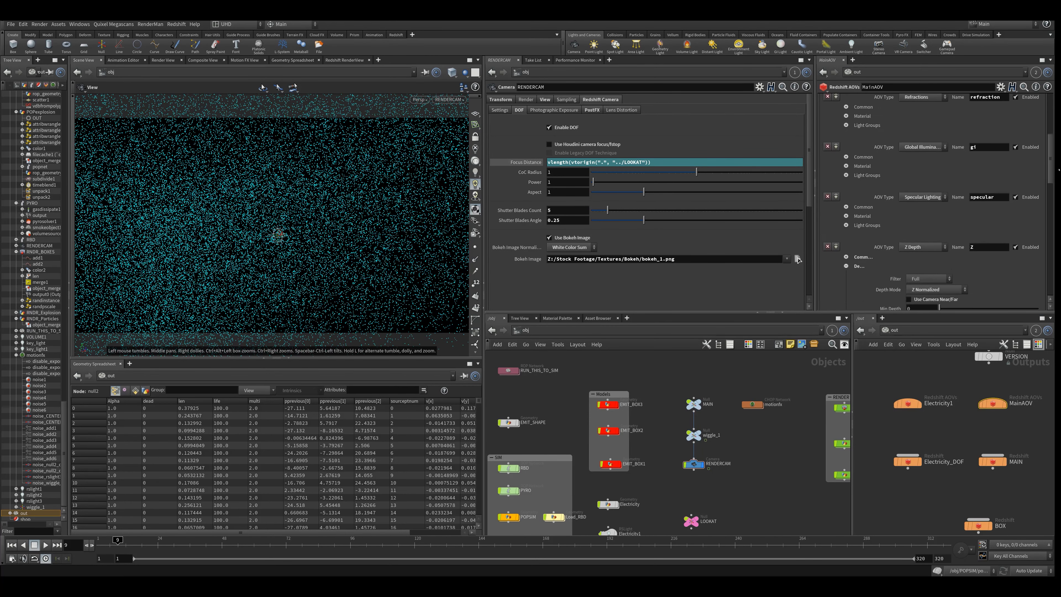
scroll(951, 102, down, 3)
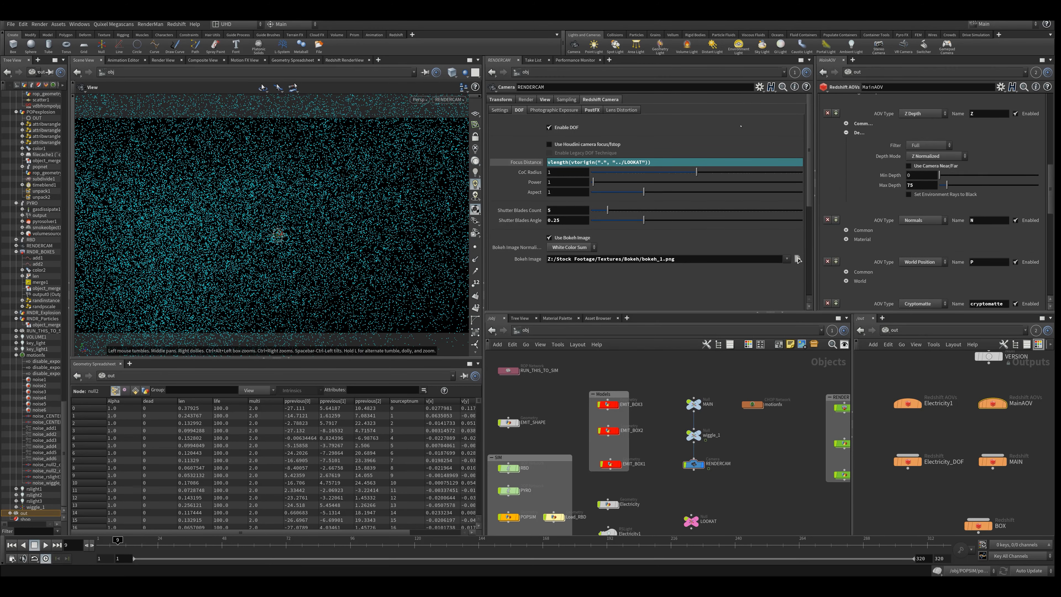
scroll(1026, 268, down, 1)
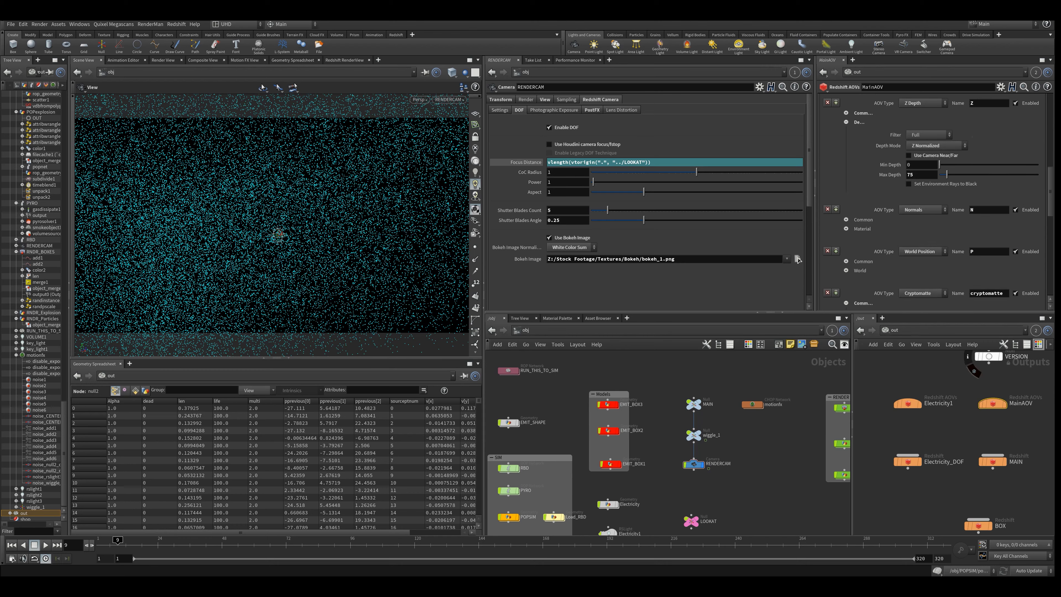
Examine the remaining MainAOV passes, including Normals, World Position, Cryptomatte, Volume Lighting and the custom AOVs.
scroll(978, 305, down, 4)
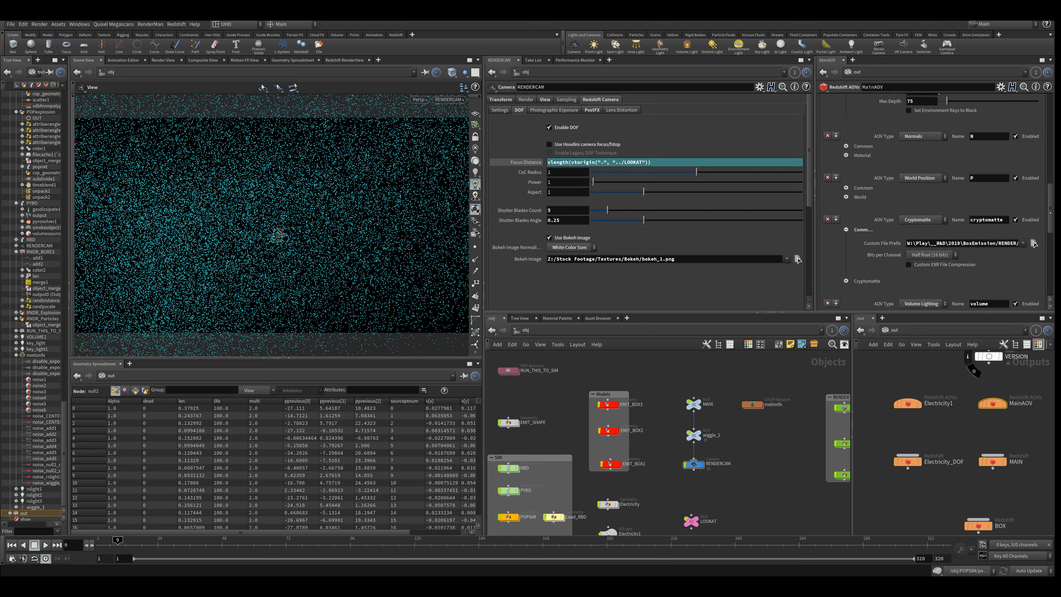
scroll(932, 201, down, 5)
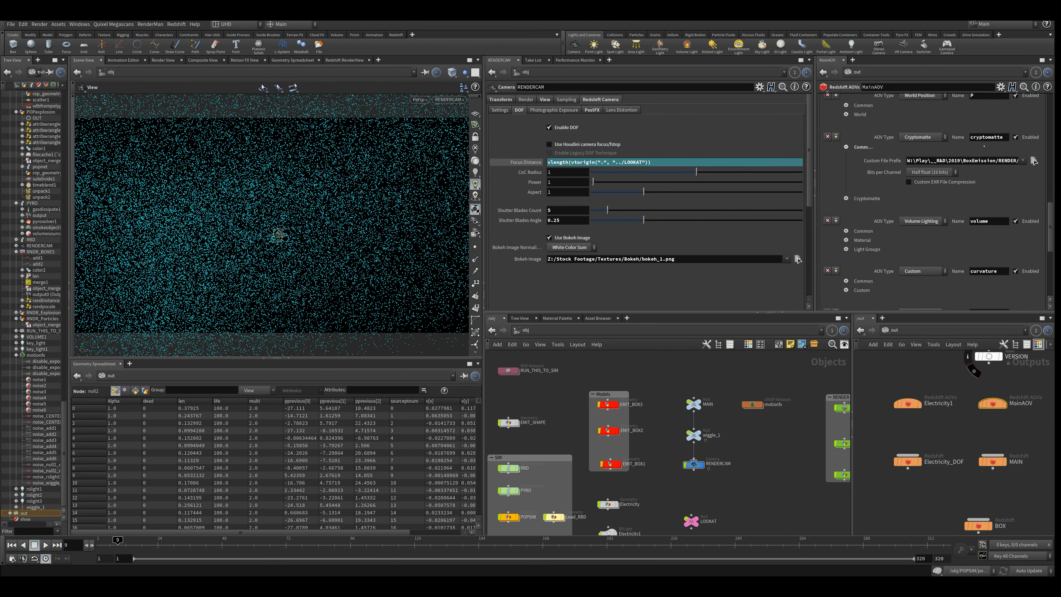
scroll(987, 192, down, 6)
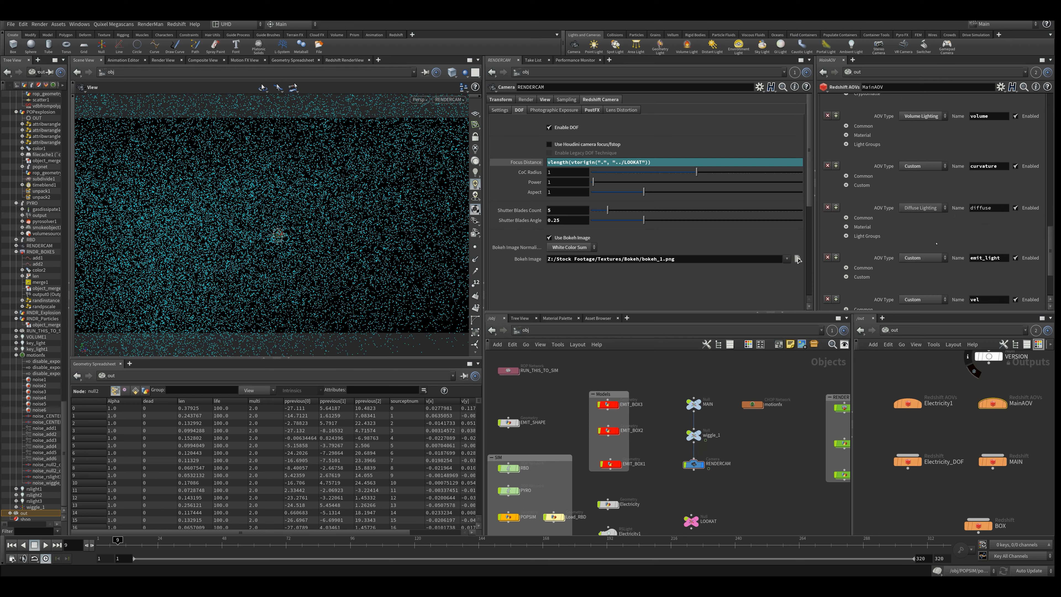
scroll(934, 241, down, 5)
scroll(930, 240, down, 12)
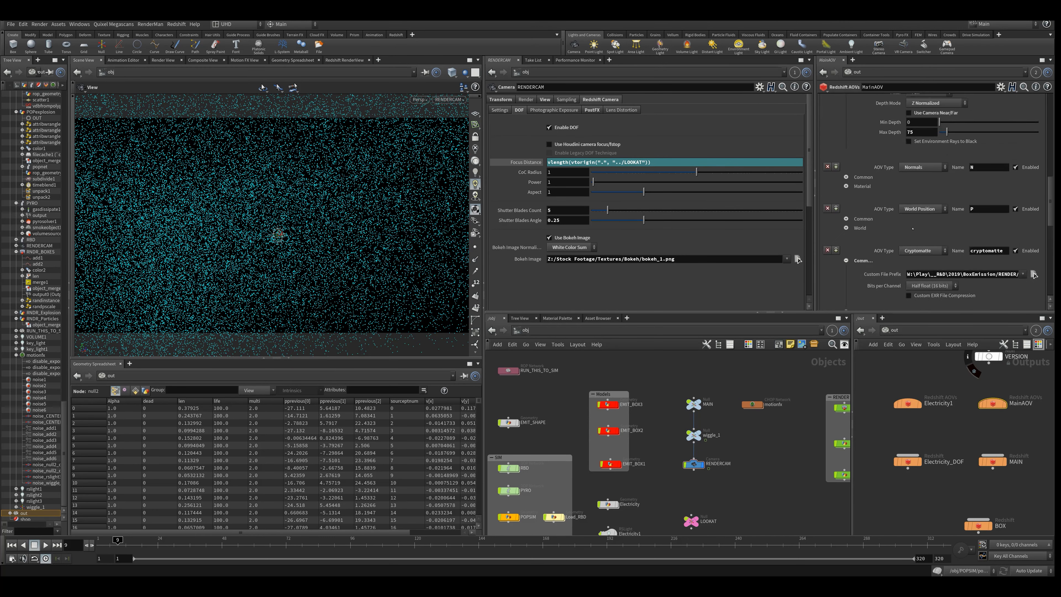
scroll(890, 202, up, 4)
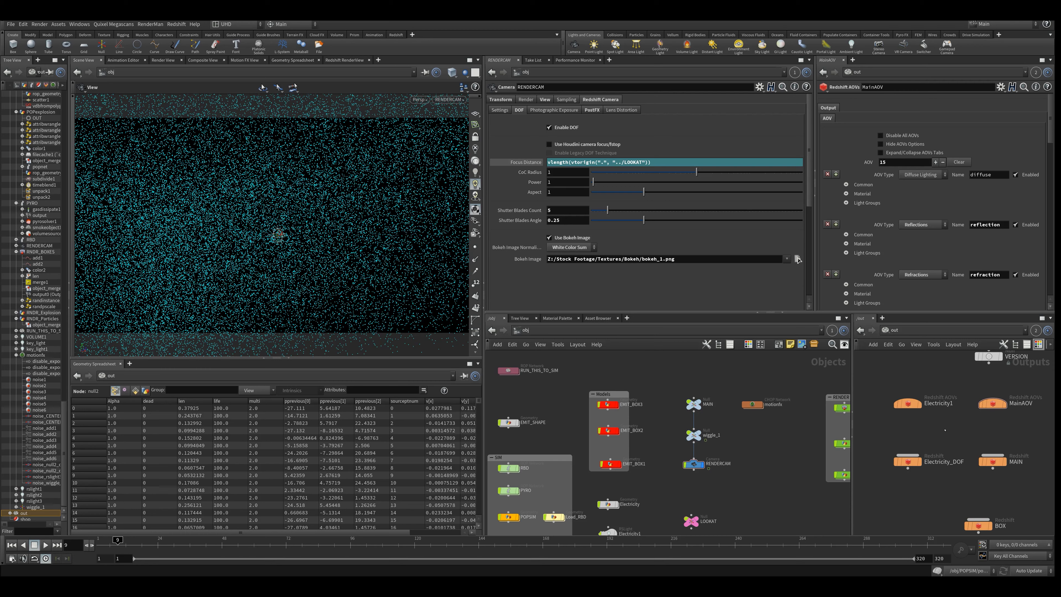
mouse_move(933, 426)
middle_down()
mouse_move(959, 432)
mouse_move(911, 451)
mouse_move(940, 430)
mouse_move(925, 440)
middle_up()
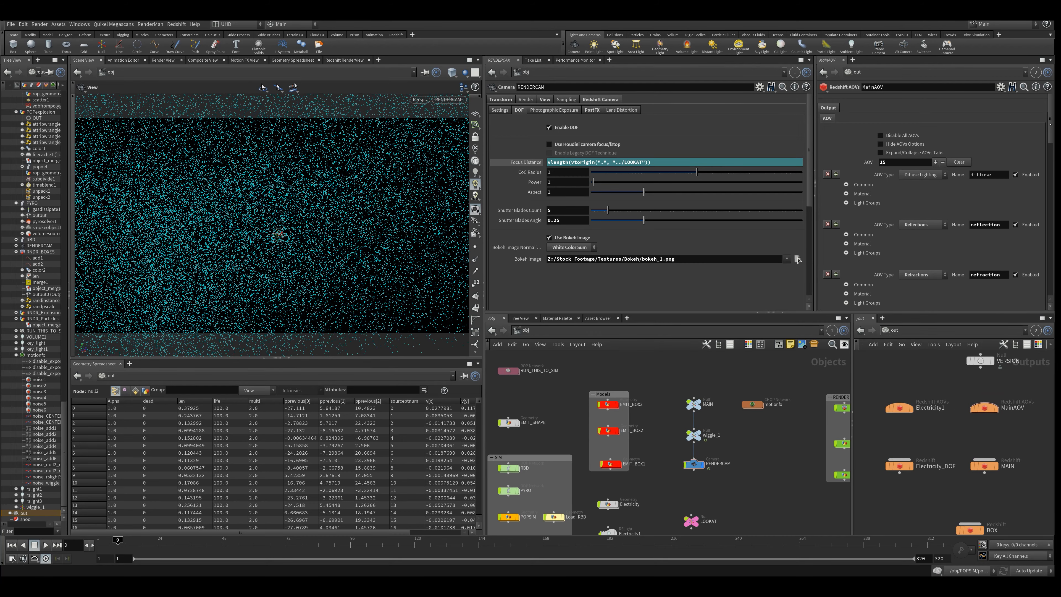
scroll(932, 201, down, 2)
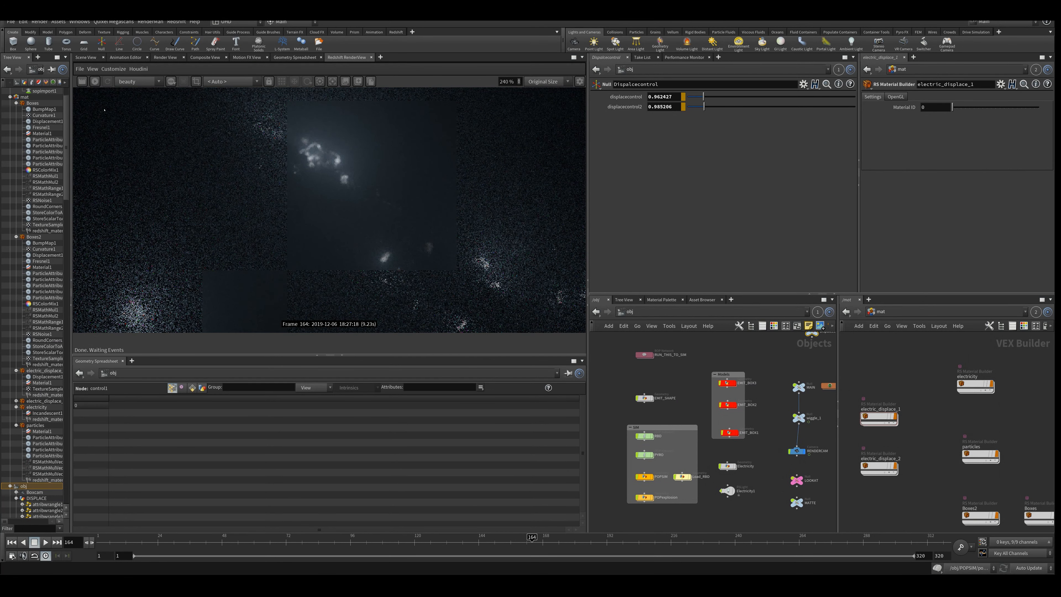
Show the particles in the scene view through RENDERCAM, advance to frame 201 and look over the object network.
click(86, 57)
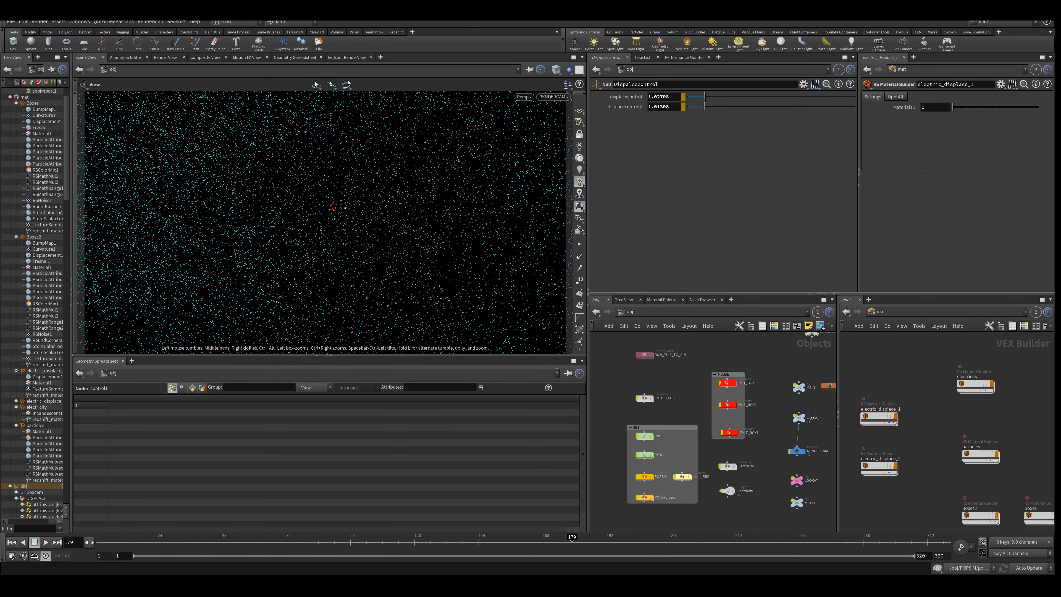
scroll(652, 422, up, 3)
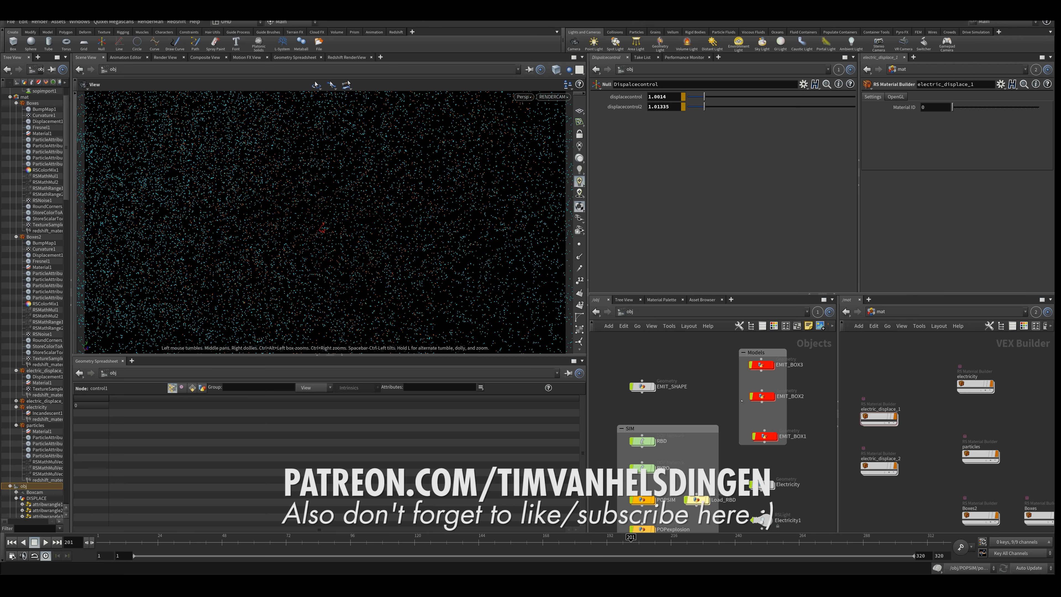
scroll(710, 414, down, 4)
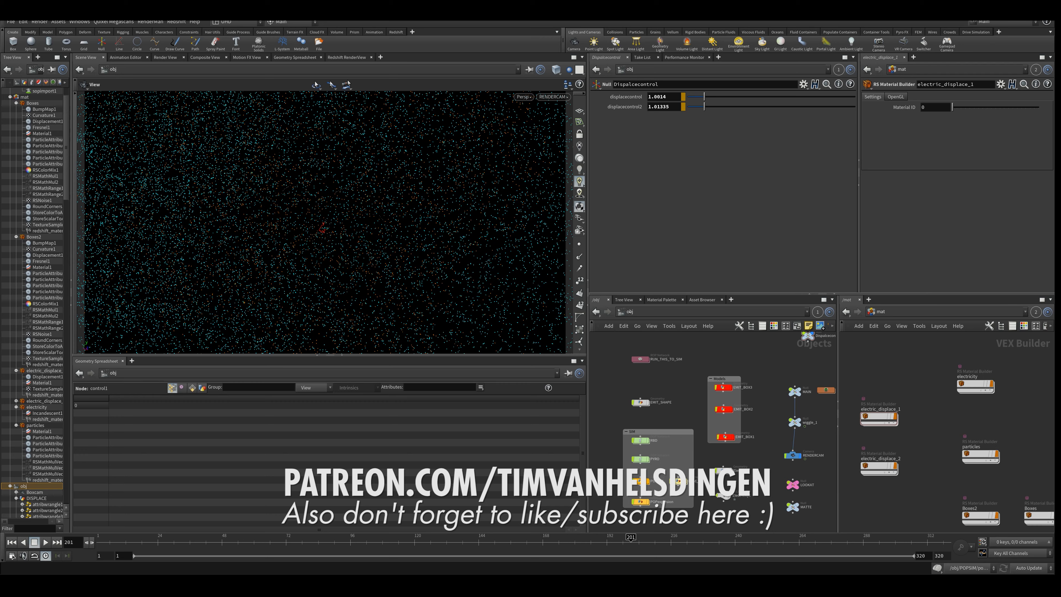
middle_drag(715, 372, 738, 382)
Narrow the viewport, widen the object network pane, enlarge the parameter area downward and reframe the object nodes.
drag(588, 290, 484, 290)
mouse_move(695, 451)
middle_down()
mouse_move(641, 416)
mouse_move(678, 456)
middle_up()
scroll(683, 452, up, 2)
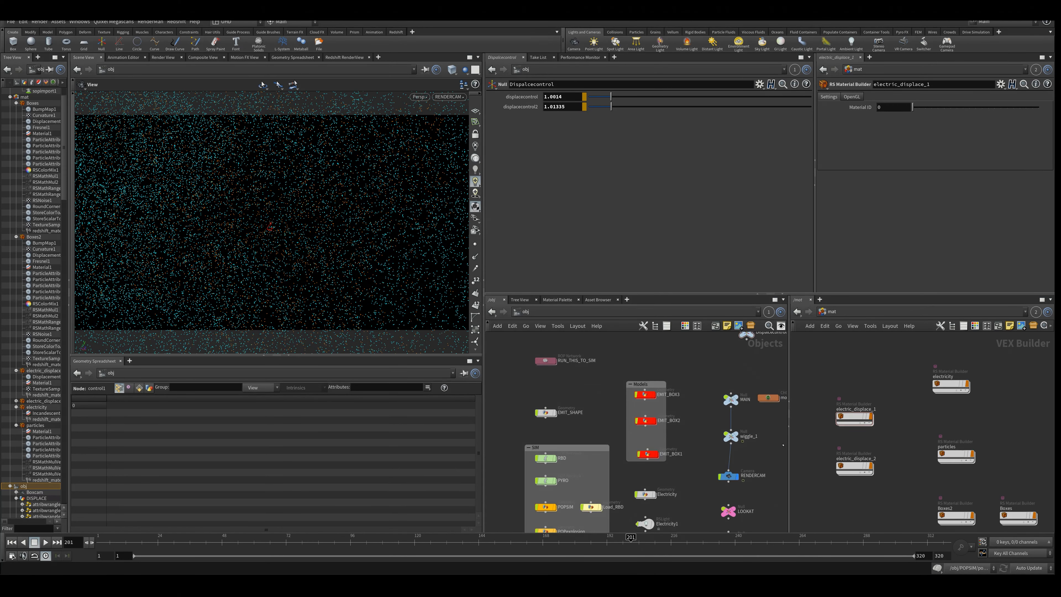
drag(790, 443, 857, 444)
middle_drag(710, 395, 696, 386)
drag(656, 295, 658, 311)
mouse_move(694, 370)
middle_down()
mouse_move(723, 385)
mouse_move(661, 419)
mouse_move(672, 424)
mouse_move(651, 378)
mouse_move(686, 364)
middle_up()
scroll(661, 418, down, 2)
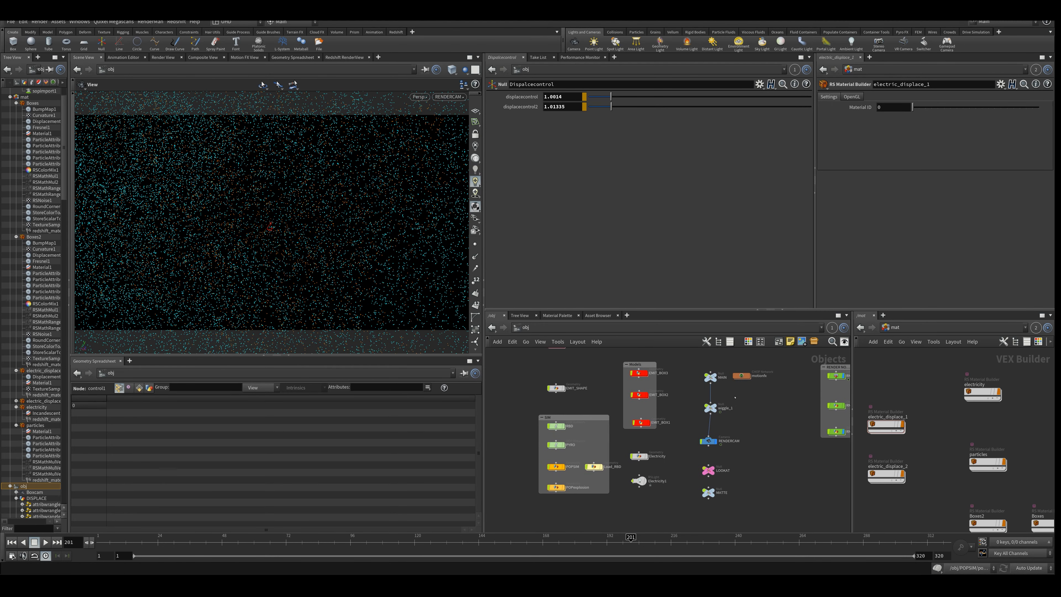